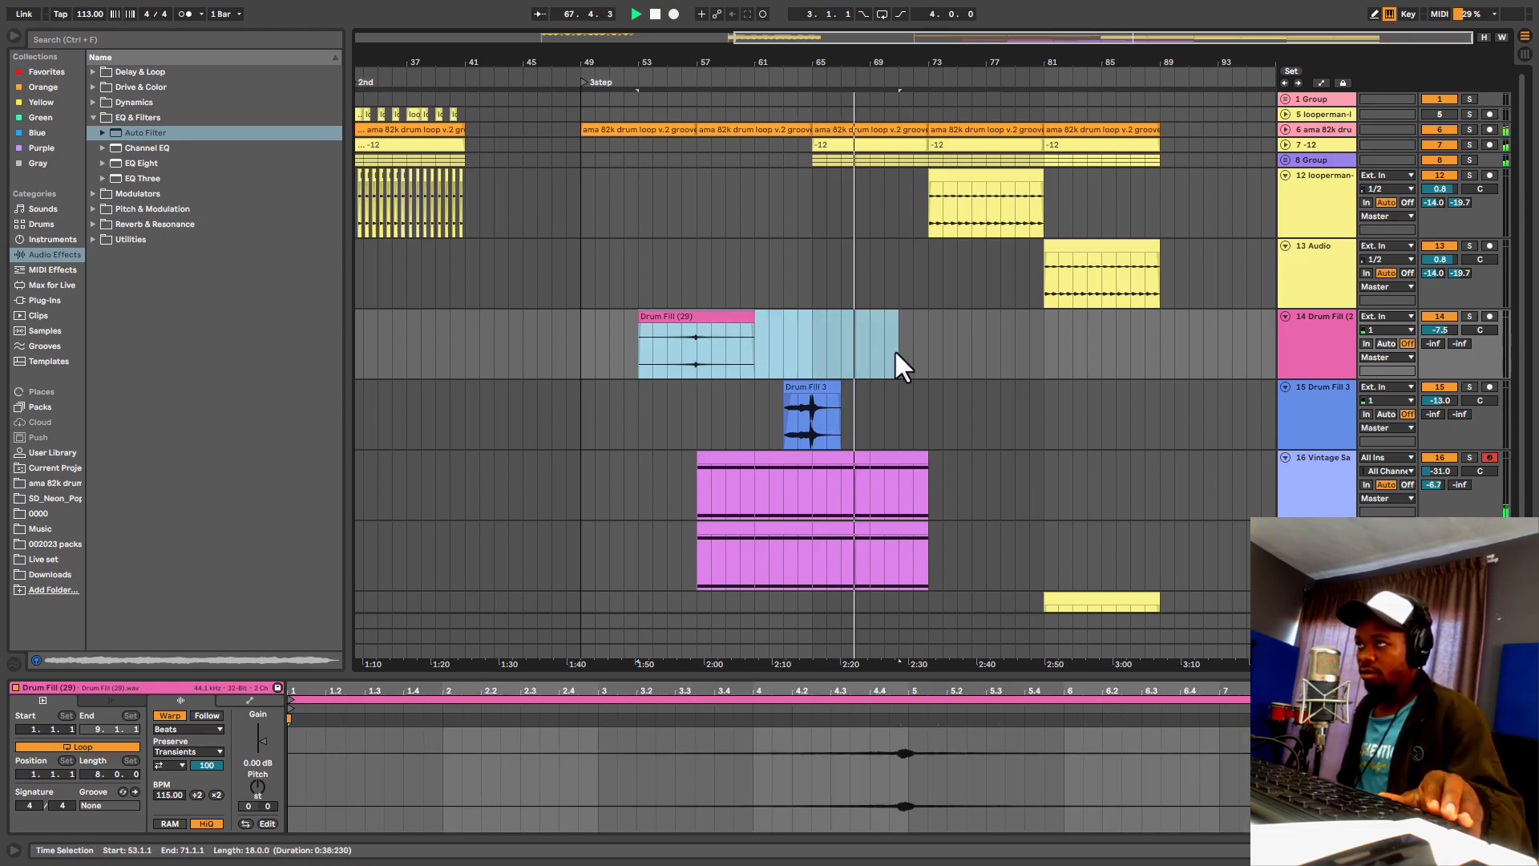
# Step: Duplicate the Drum Fill (29) clip on its track and move the copy to start at bar 69
pyautogui.hotkey('ctrl', 'd')
pyautogui.moveTo(957, 319); pyautogui.dragTo(920, 348)
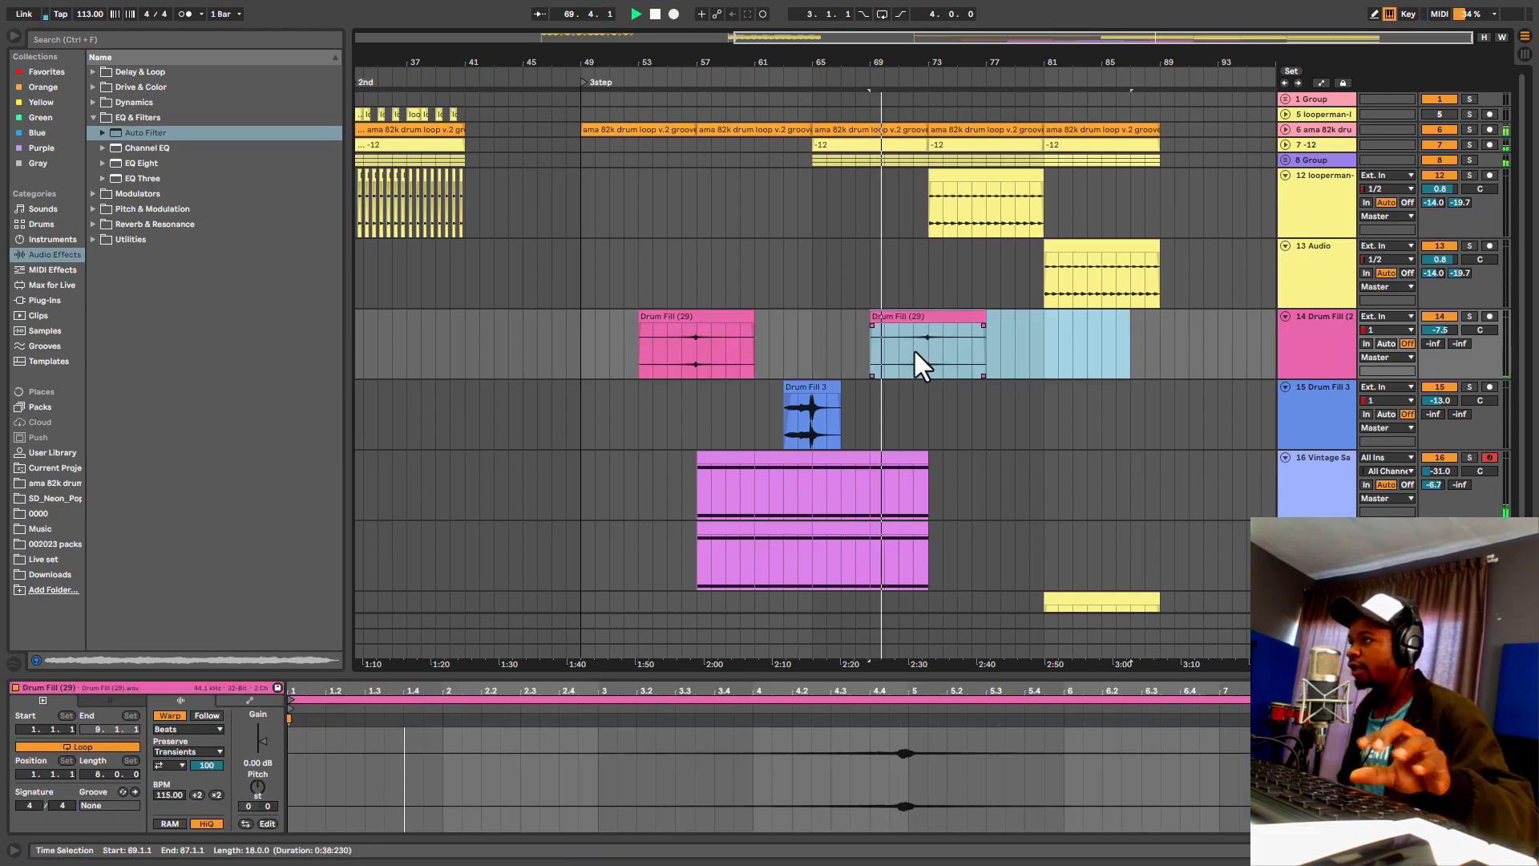
pyautogui.scroll(-1, 1282, 346)
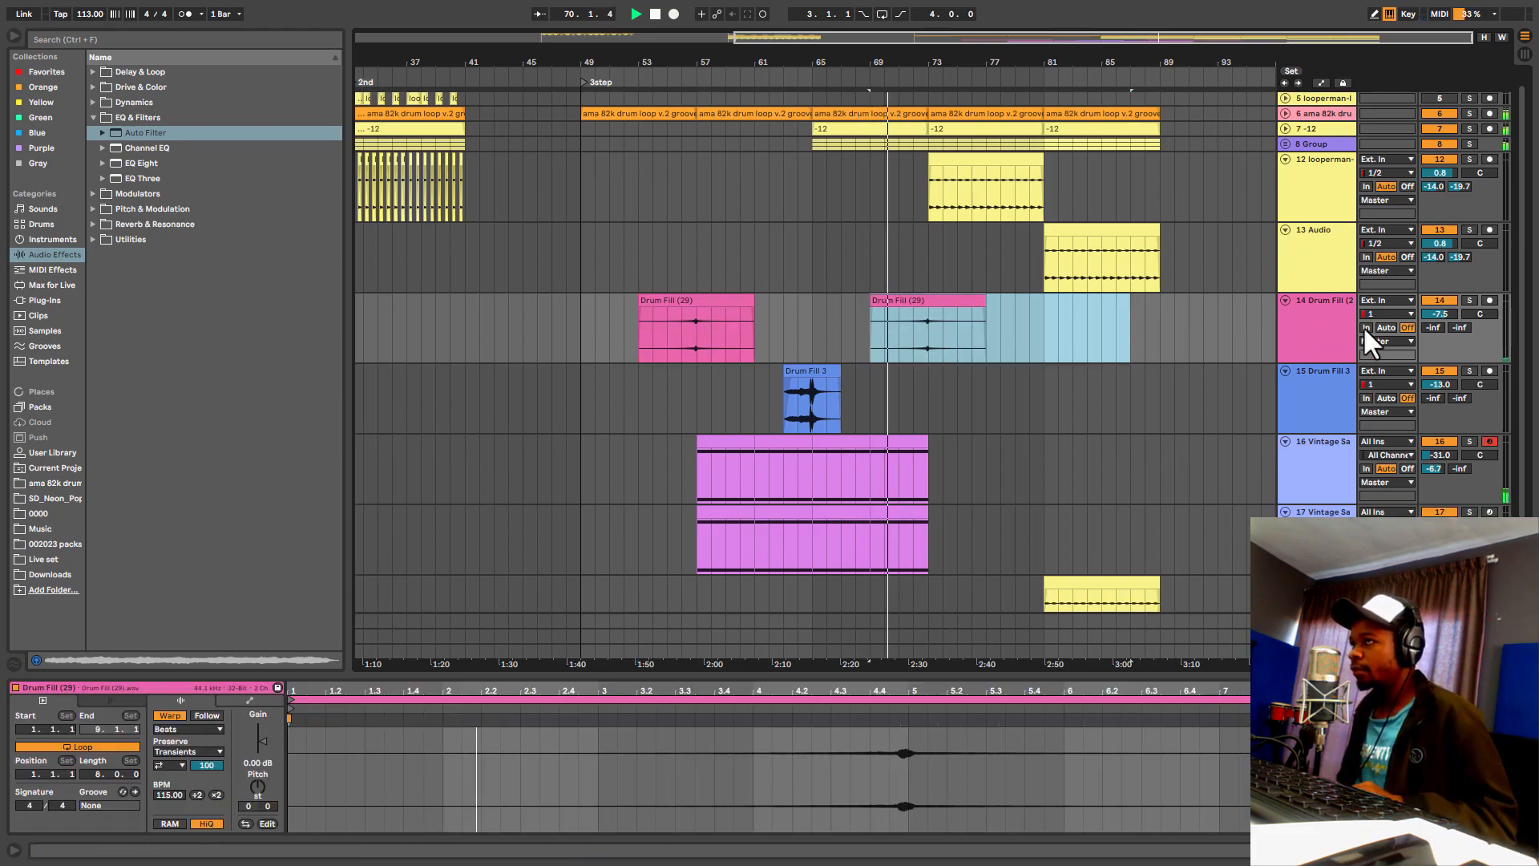
pyautogui.click(930, 199)
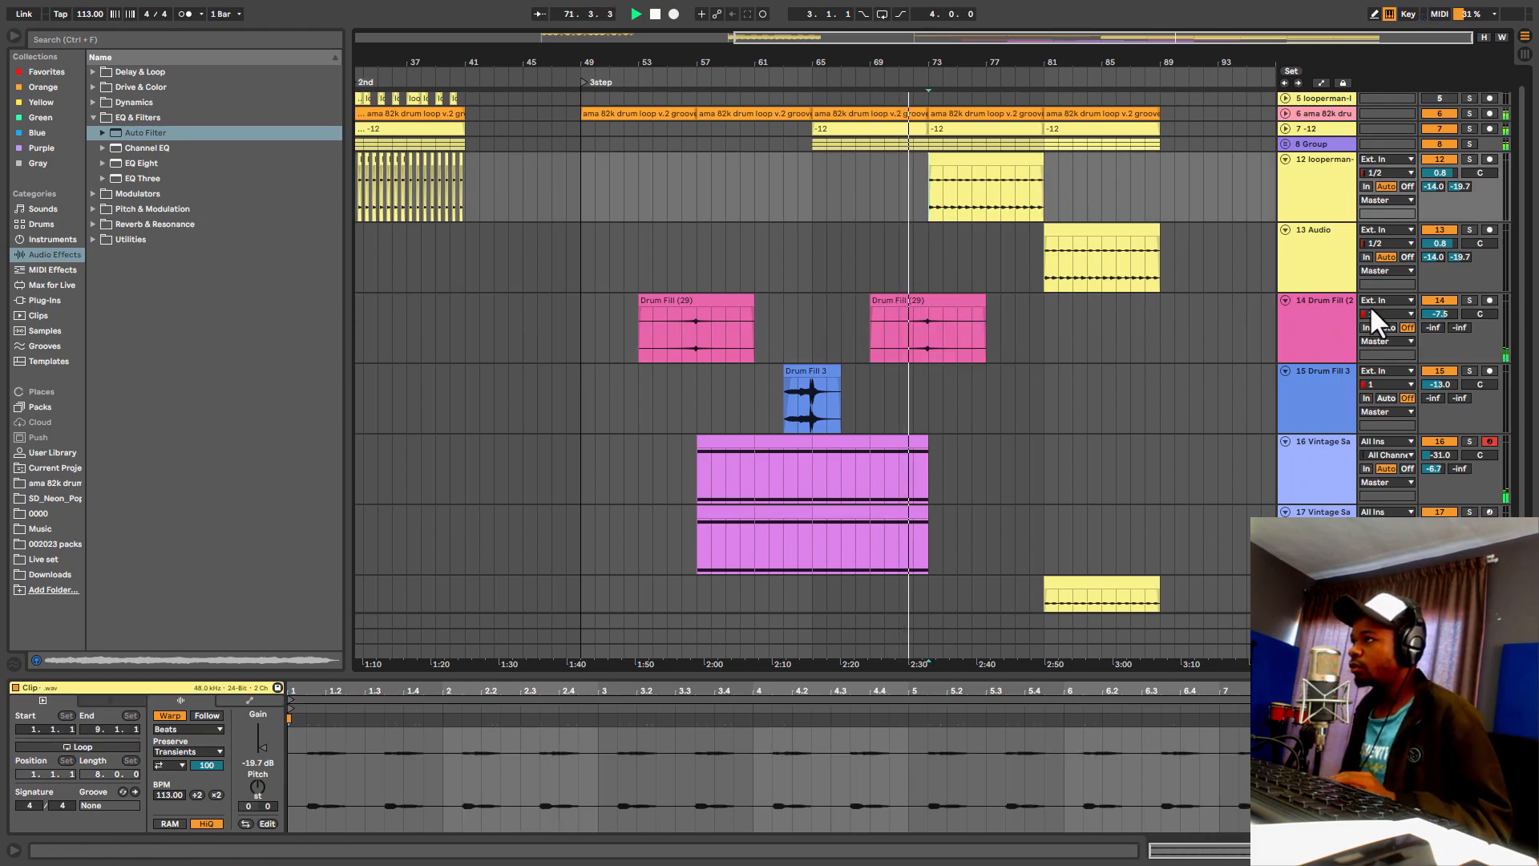
# Step: Lower the volume of the Drum Fill (29) track to -10.3 dB
pyautogui.moveTo(1439, 314)
pyautogui.mouseDown()
pyautogui.moveTo(1440, 336)
pyautogui.moveTo(1440, 319)
pyautogui.mouseUp()
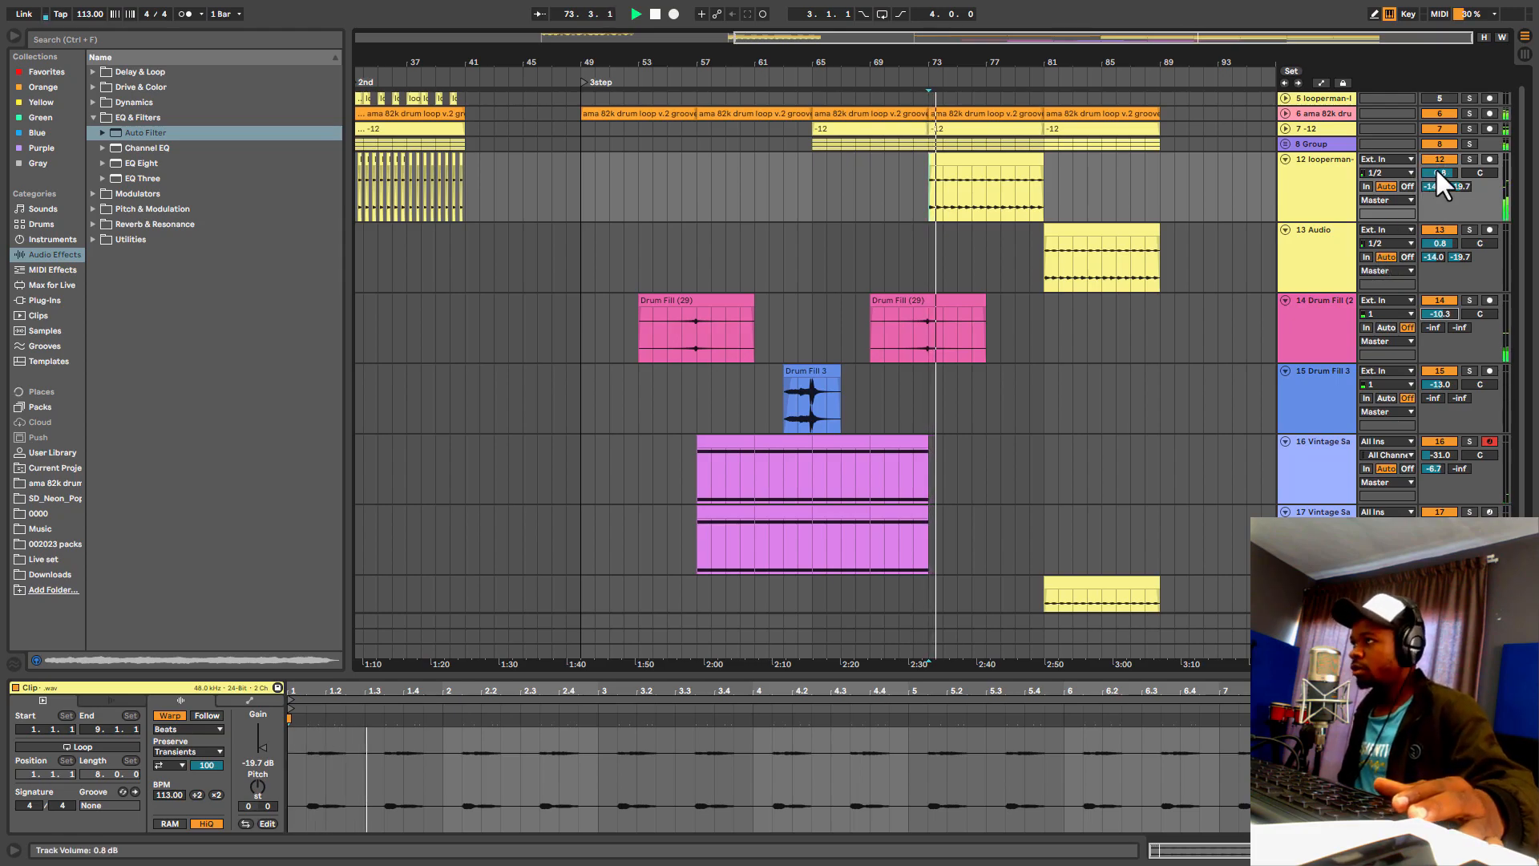
pyautogui.scroll(-3, 1272, 193)
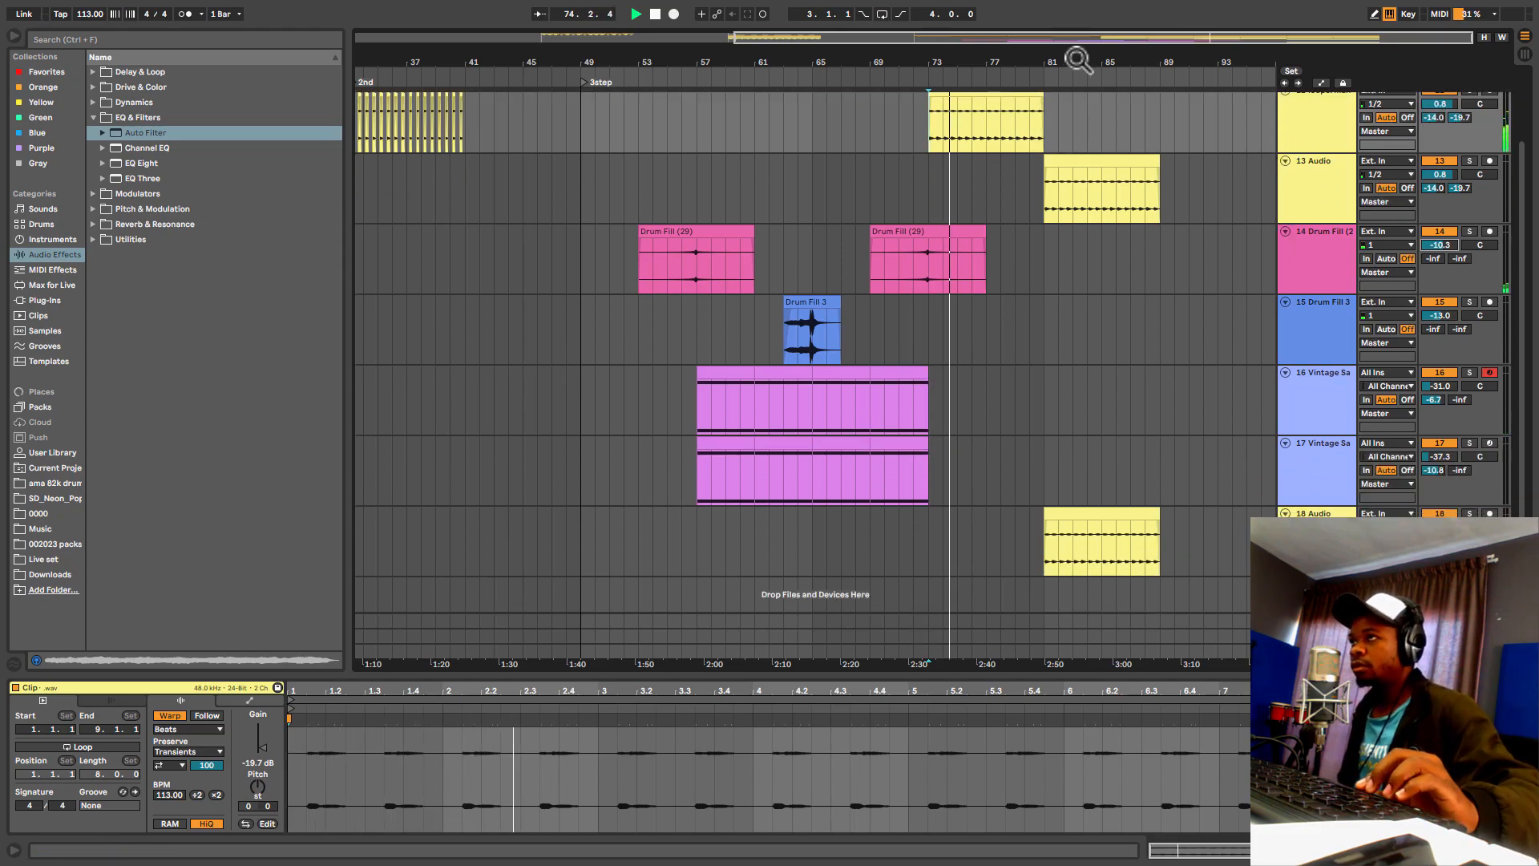
pyautogui.scroll(2, 1170, 265)
pyautogui.scroll(1, 1176, 259)
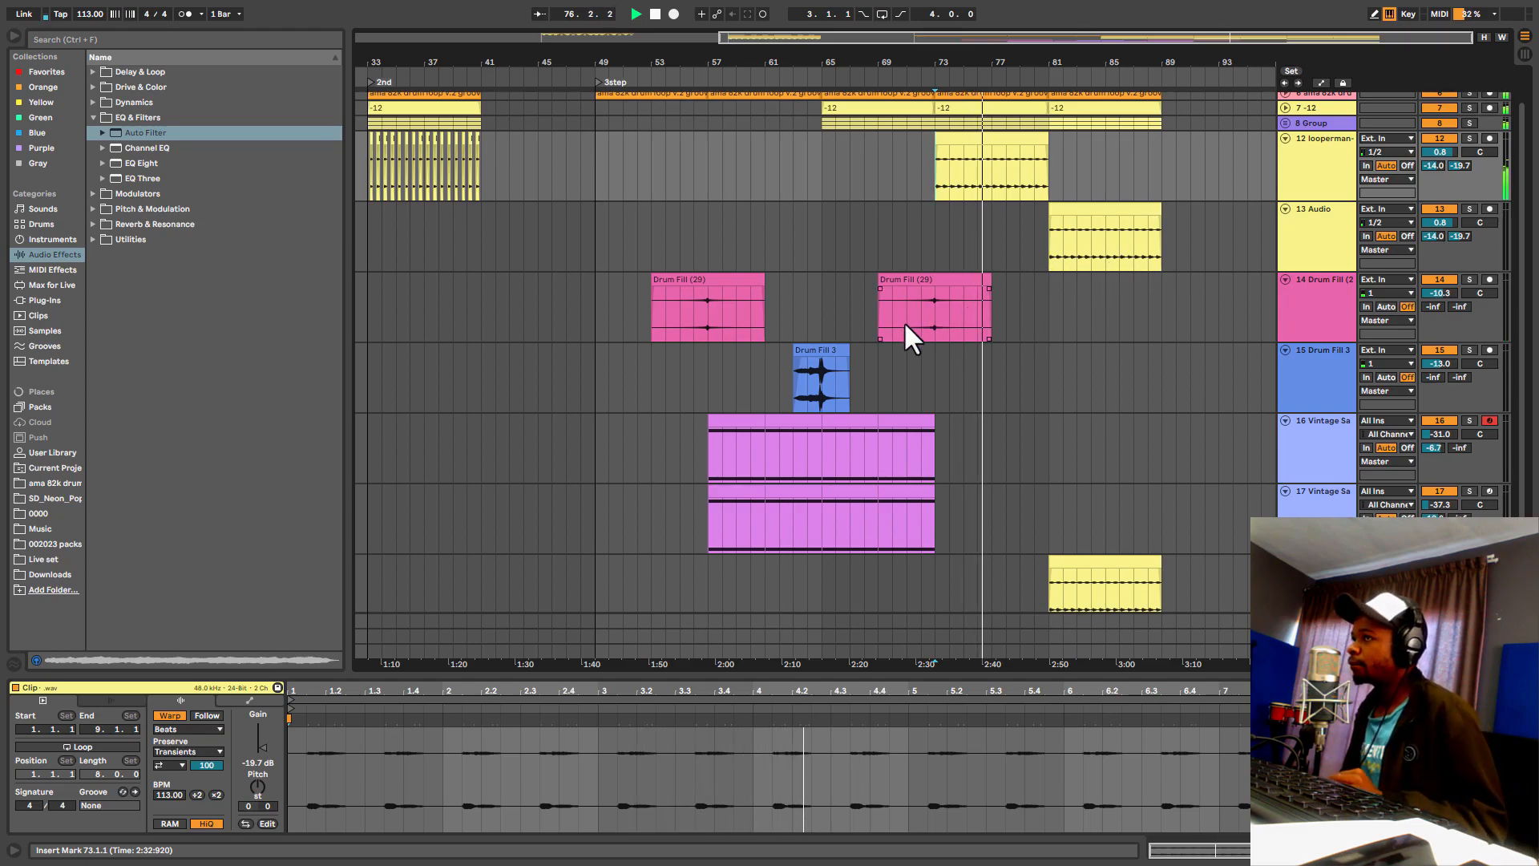
# Step: Duplicate a 16-bar selection starting at the Drum Fill 3 clip, placing its copy at bar 79
pyautogui.click(881, 329)
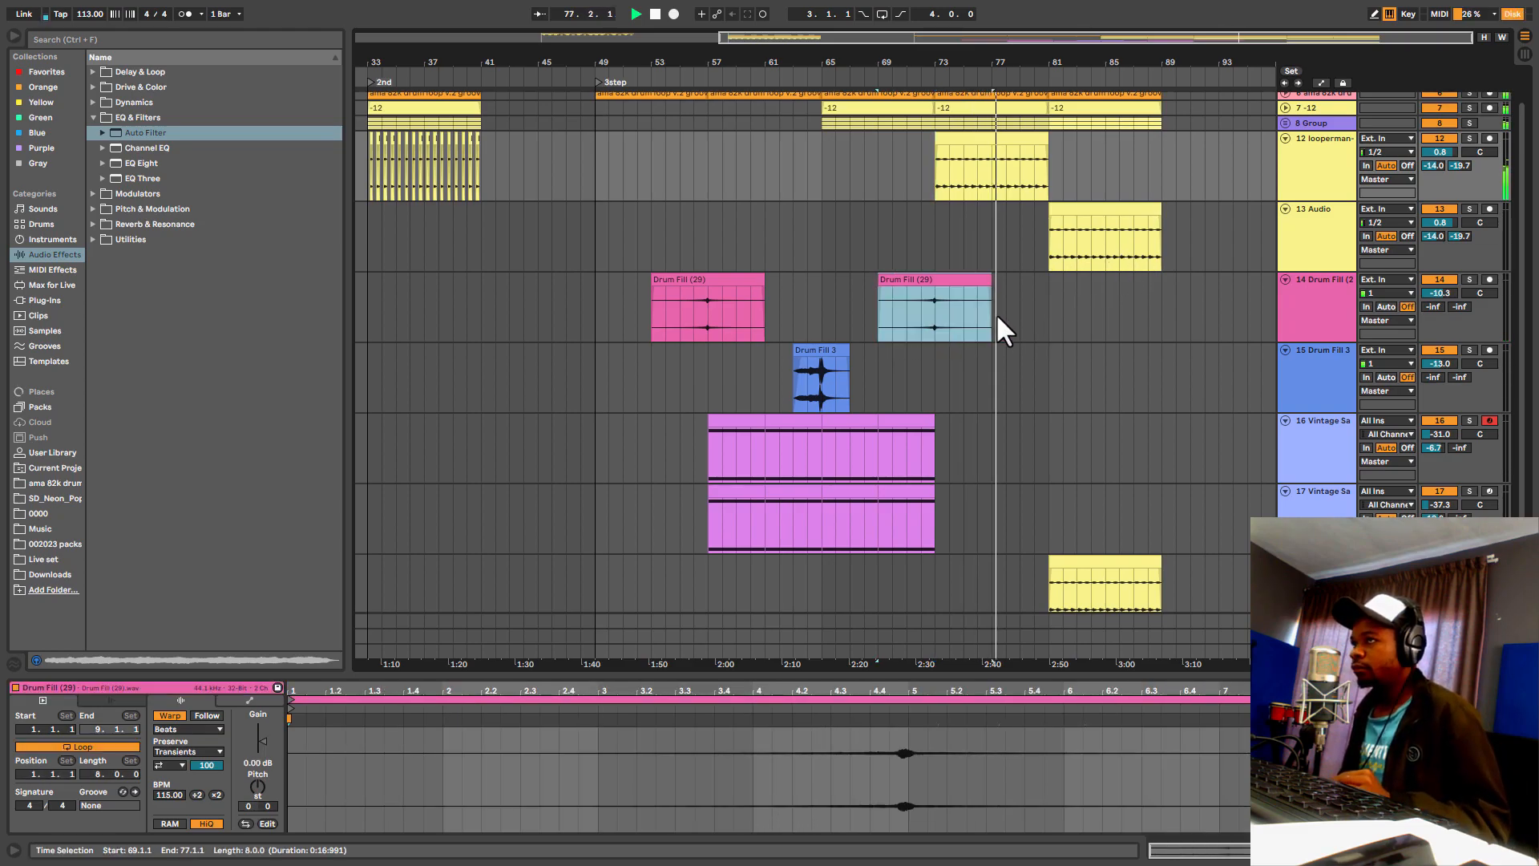
pyautogui.click(796, 392)
pyautogui.keyDown('shift'); pyautogui.click(1016, 393); pyautogui.keyUp('shift')
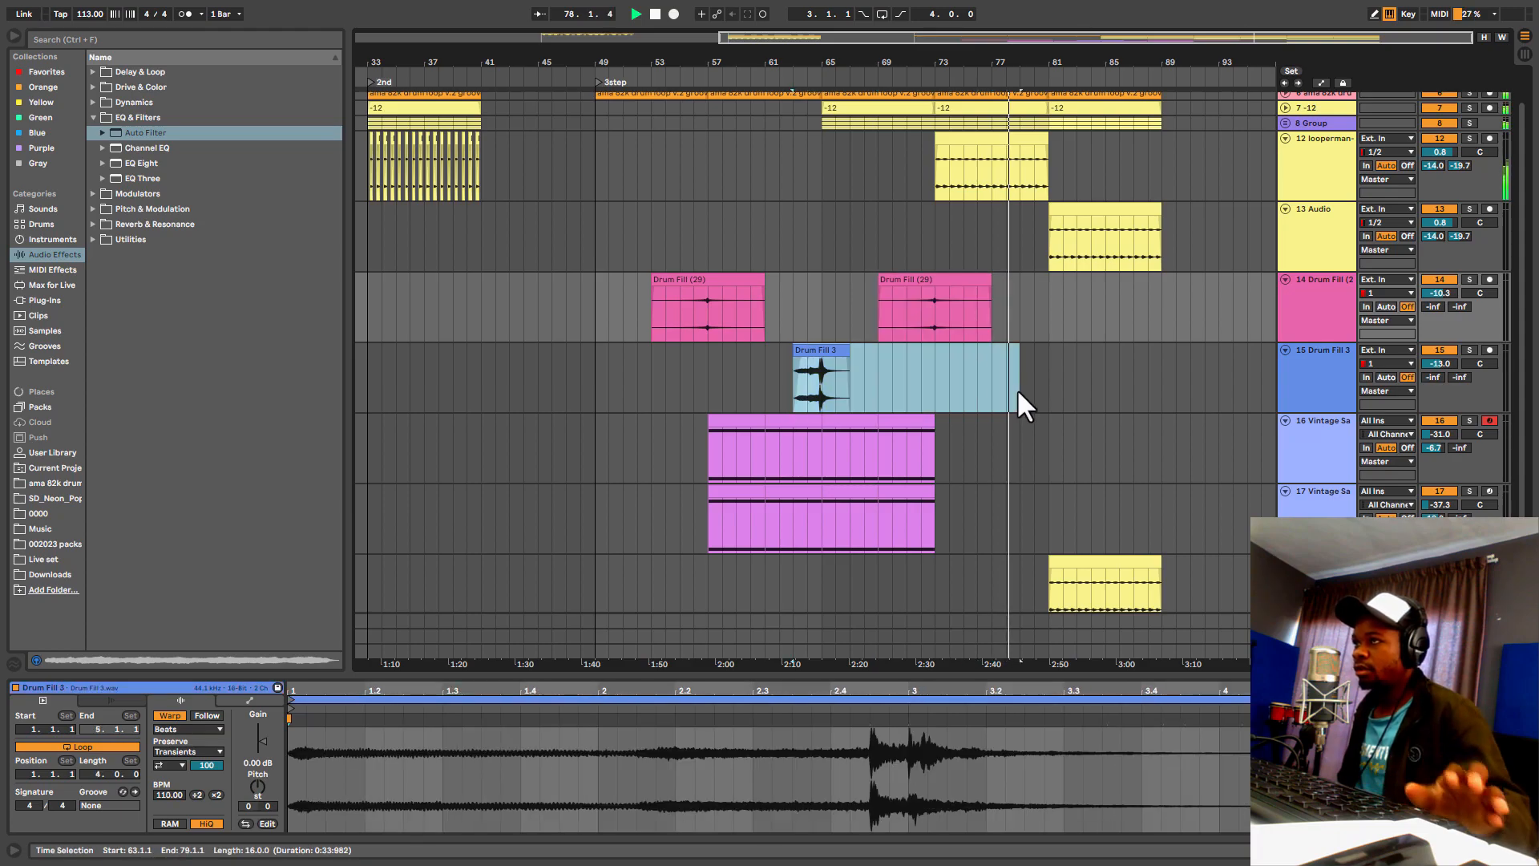
pyautogui.hotkey('ctrl', 'd')
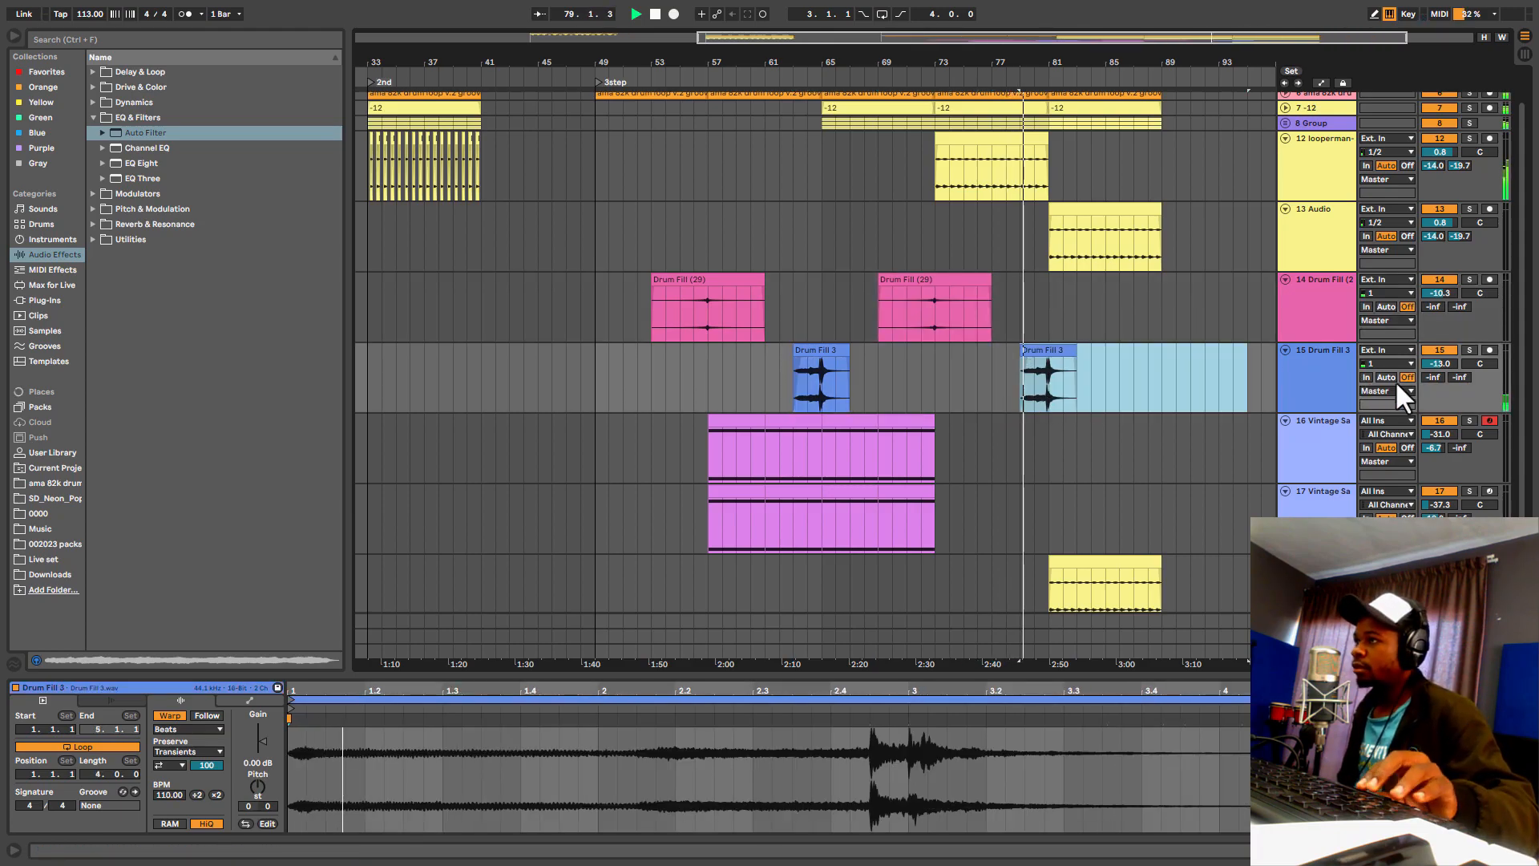
pyautogui.scroll(-2, 1397, 389)
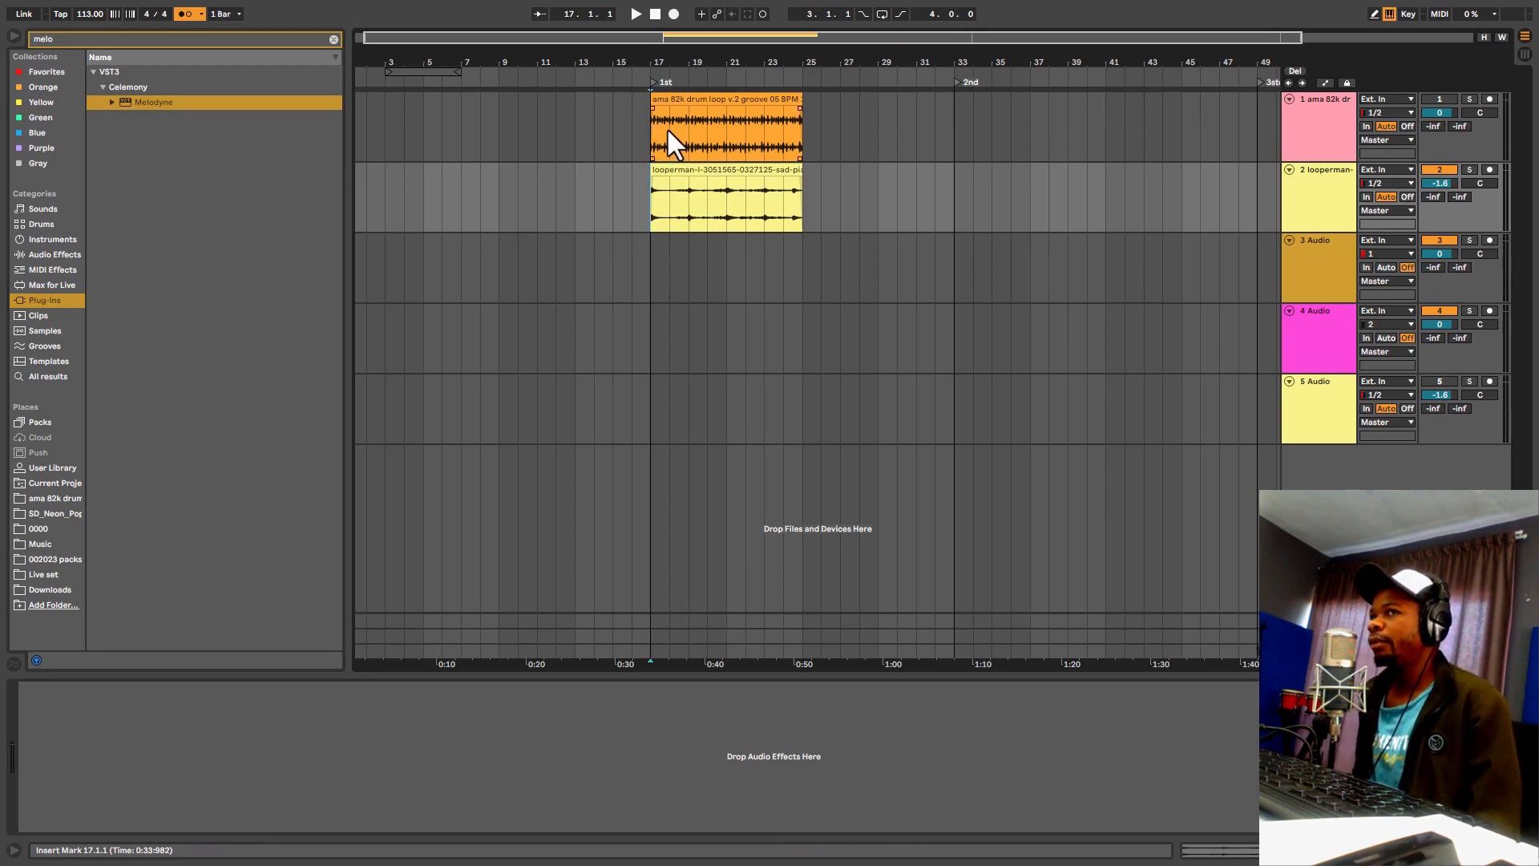
# Step: Activate the drum loop track and turn off the metronome while playing the loop with the piano sample from bar 17
pyautogui.click(705, 167)
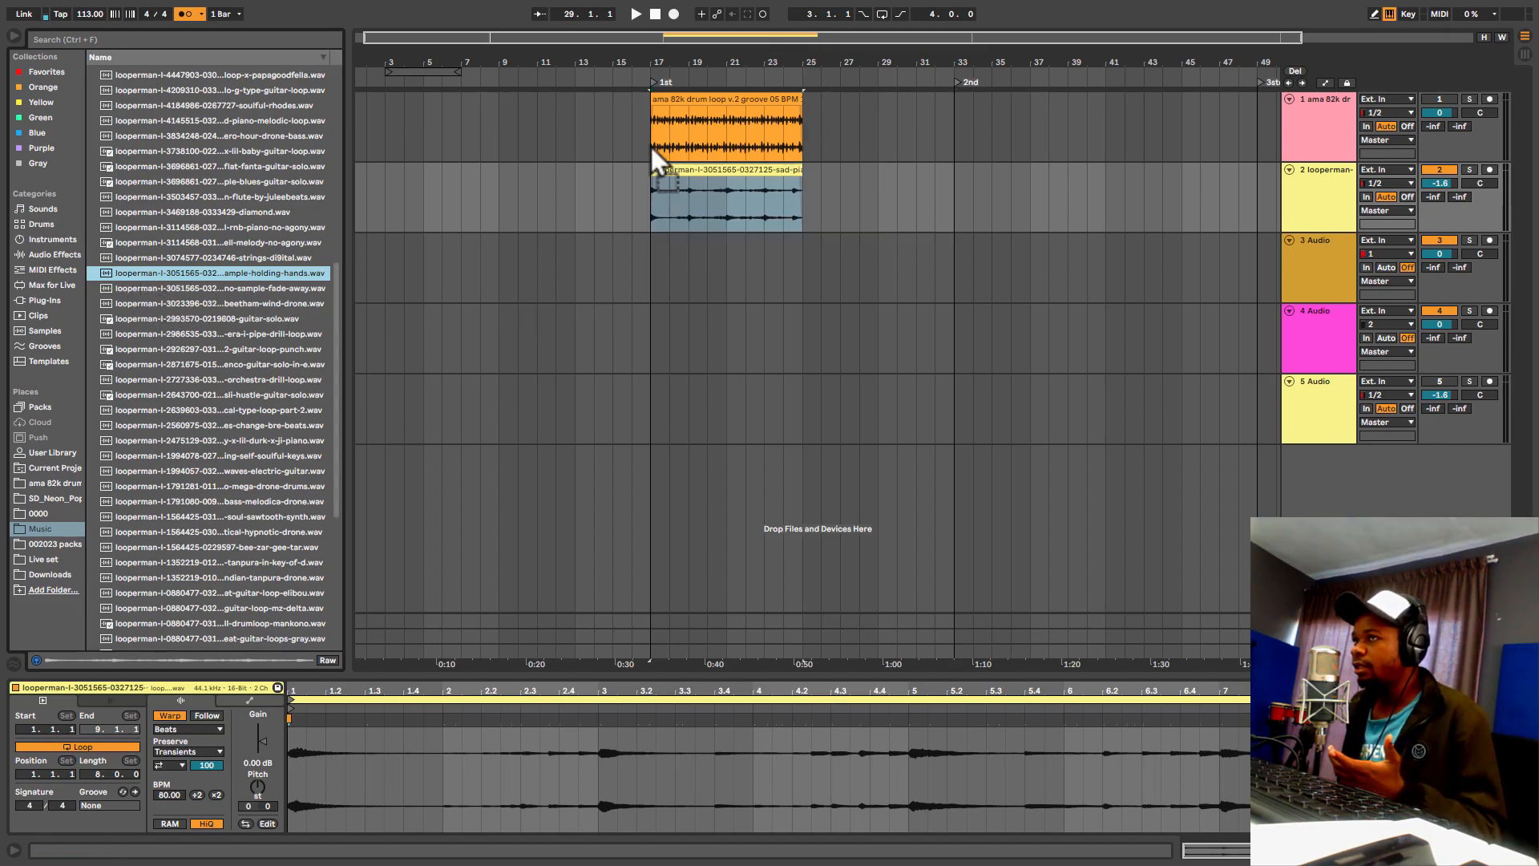
pyautogui.click(664, 202)
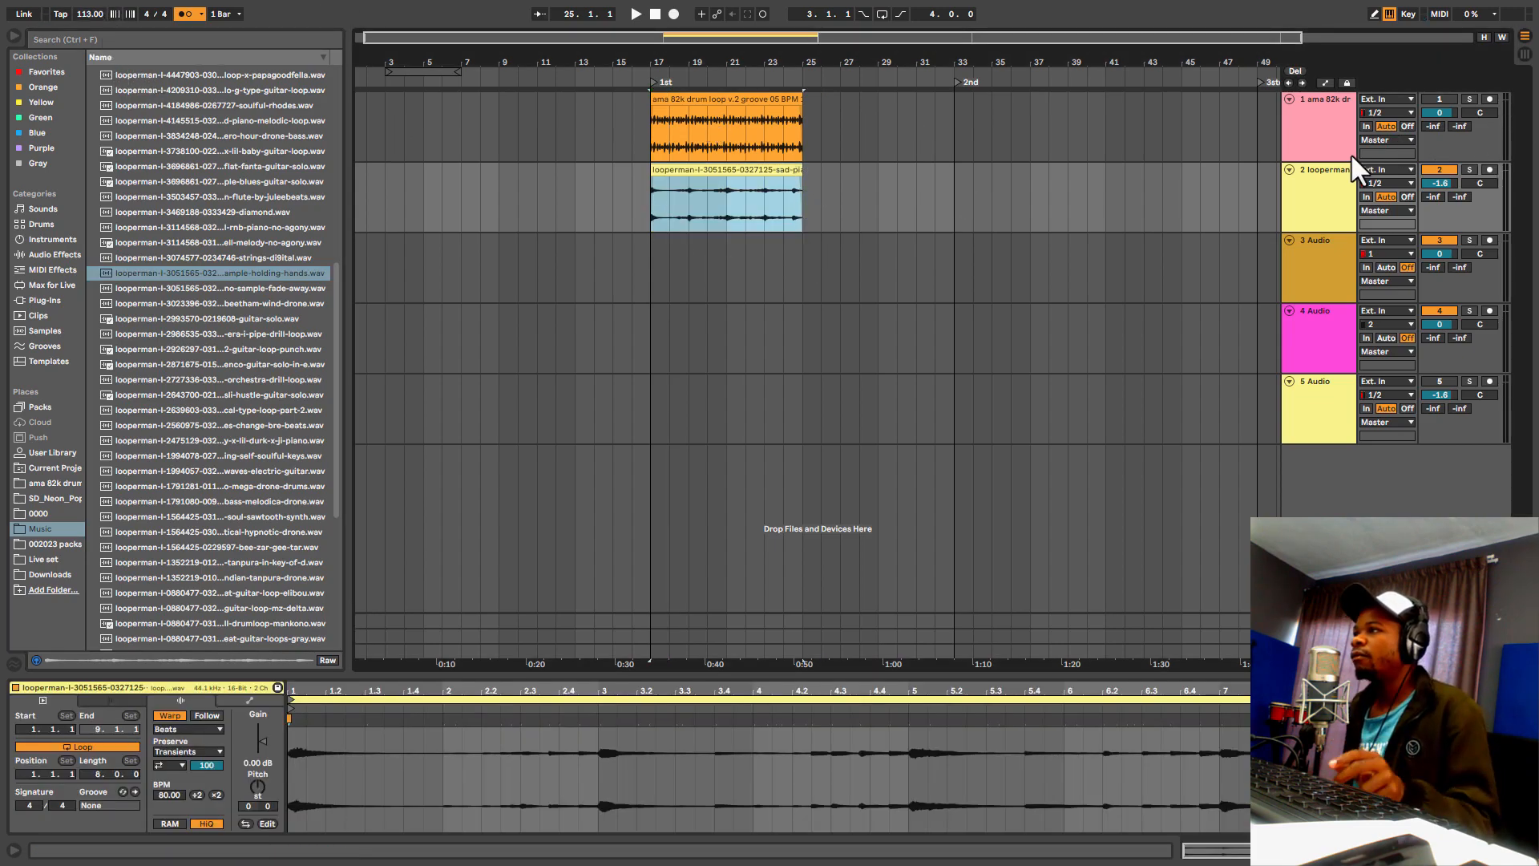
pyautogui.click(1439, 100)
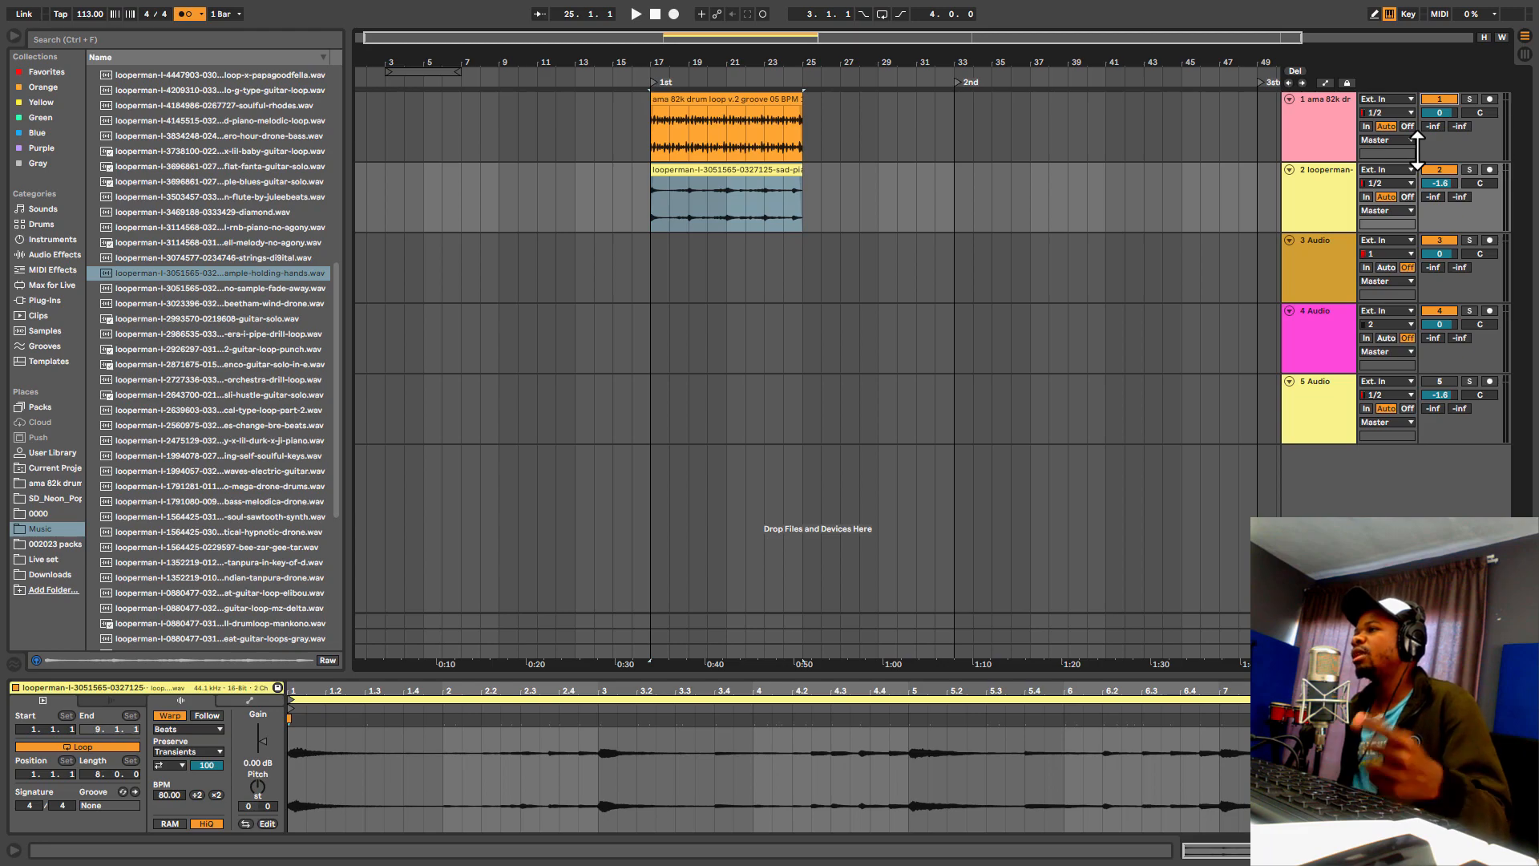
pyautogui.press('space')
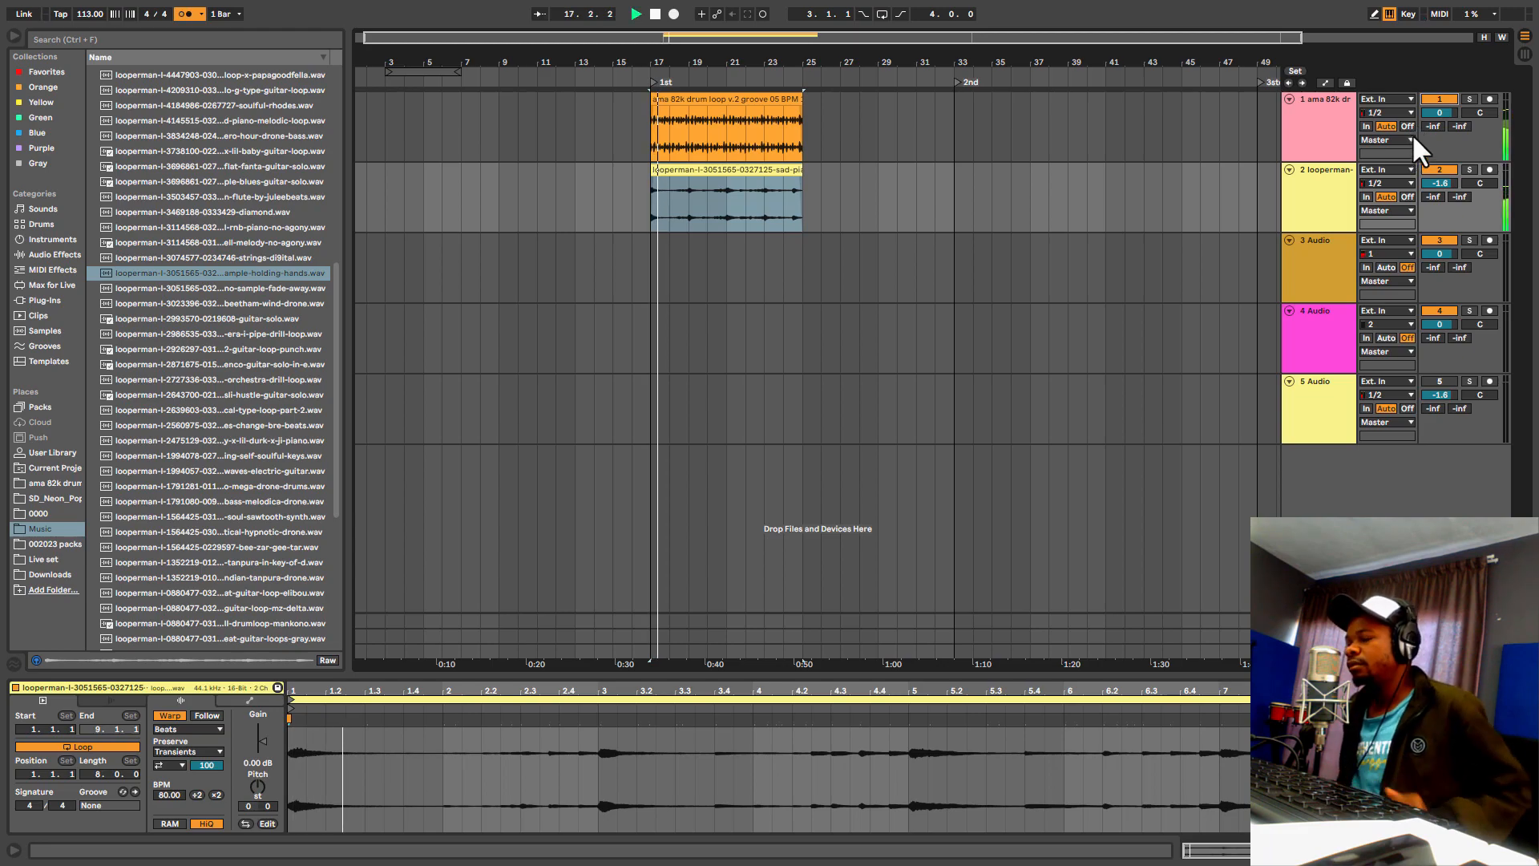
pyautogui.click(186, 14)
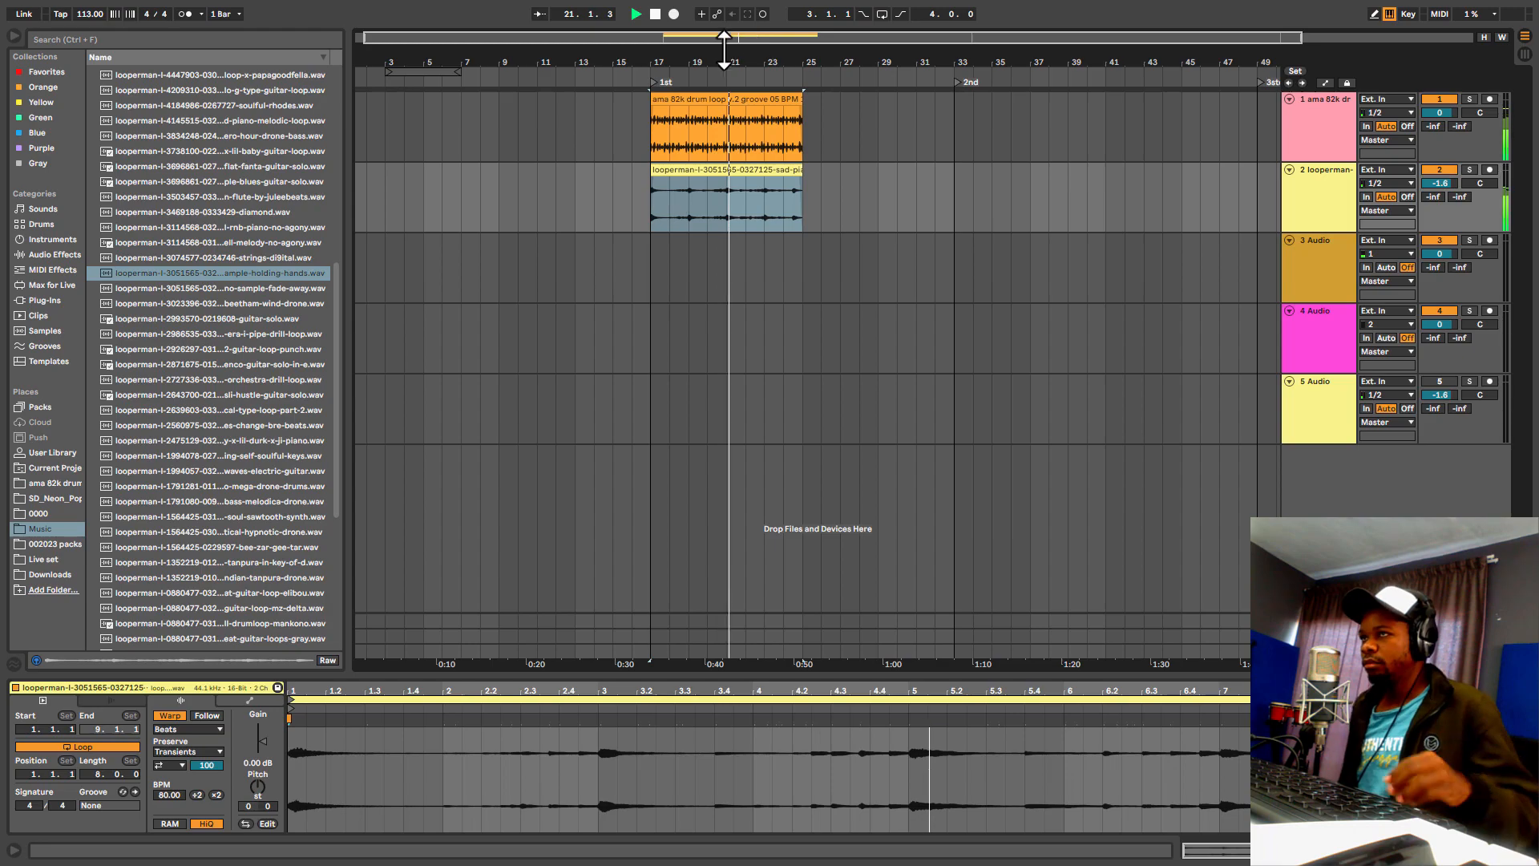
pyautogui.moveTo(762, 61); pyautogui.dragTo(866, 96)
pyautogui.click(795, 198)
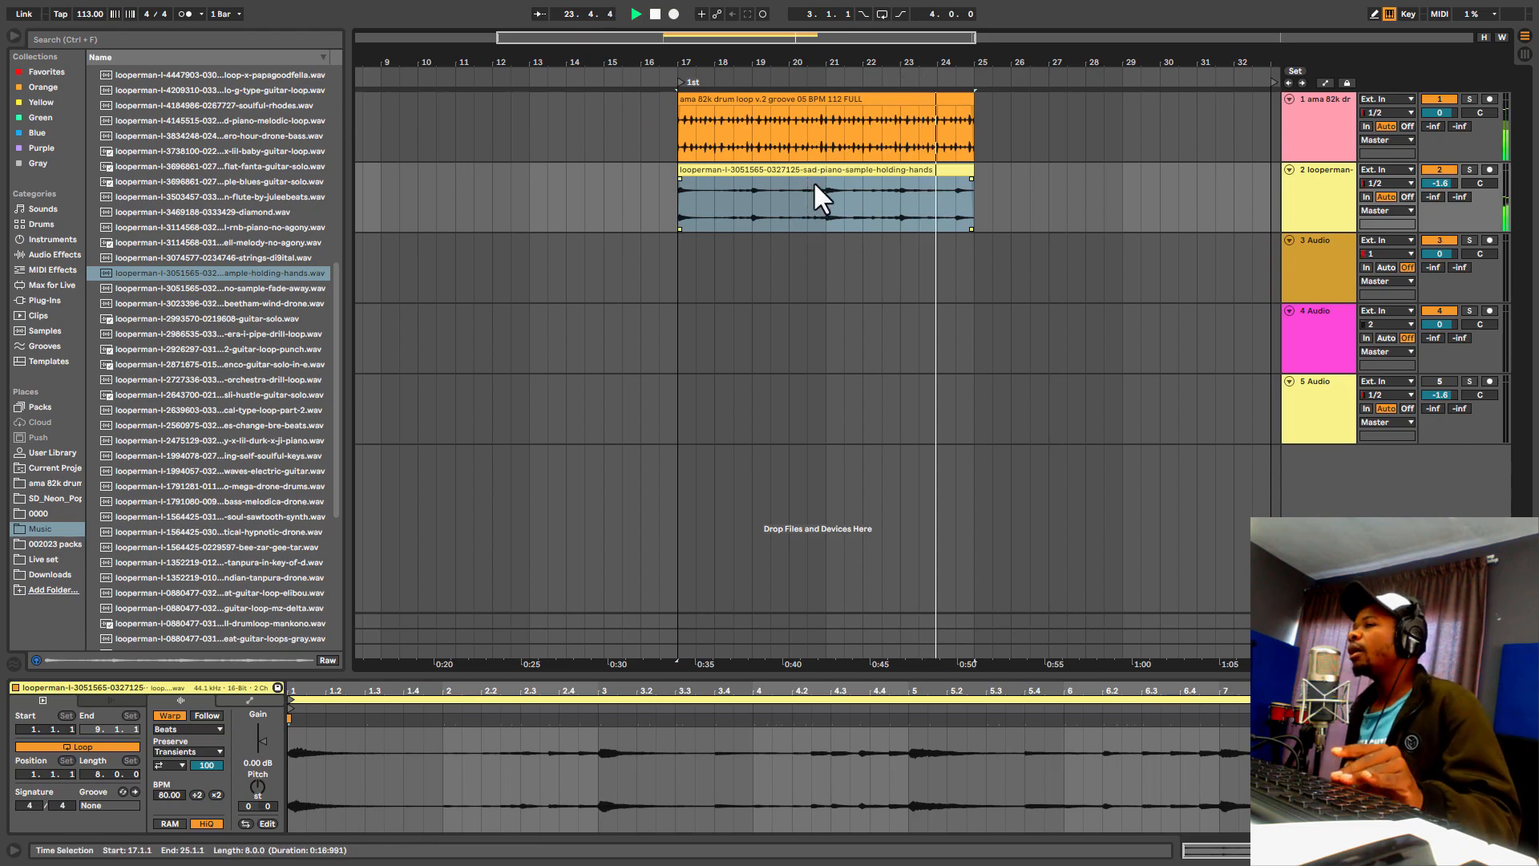
pyautogui.press('space')
# Step: Listen to the piano sample against the drum loop from different start points, including bars 17, 19, 21 and 23
pyautogui.click(671, 220)
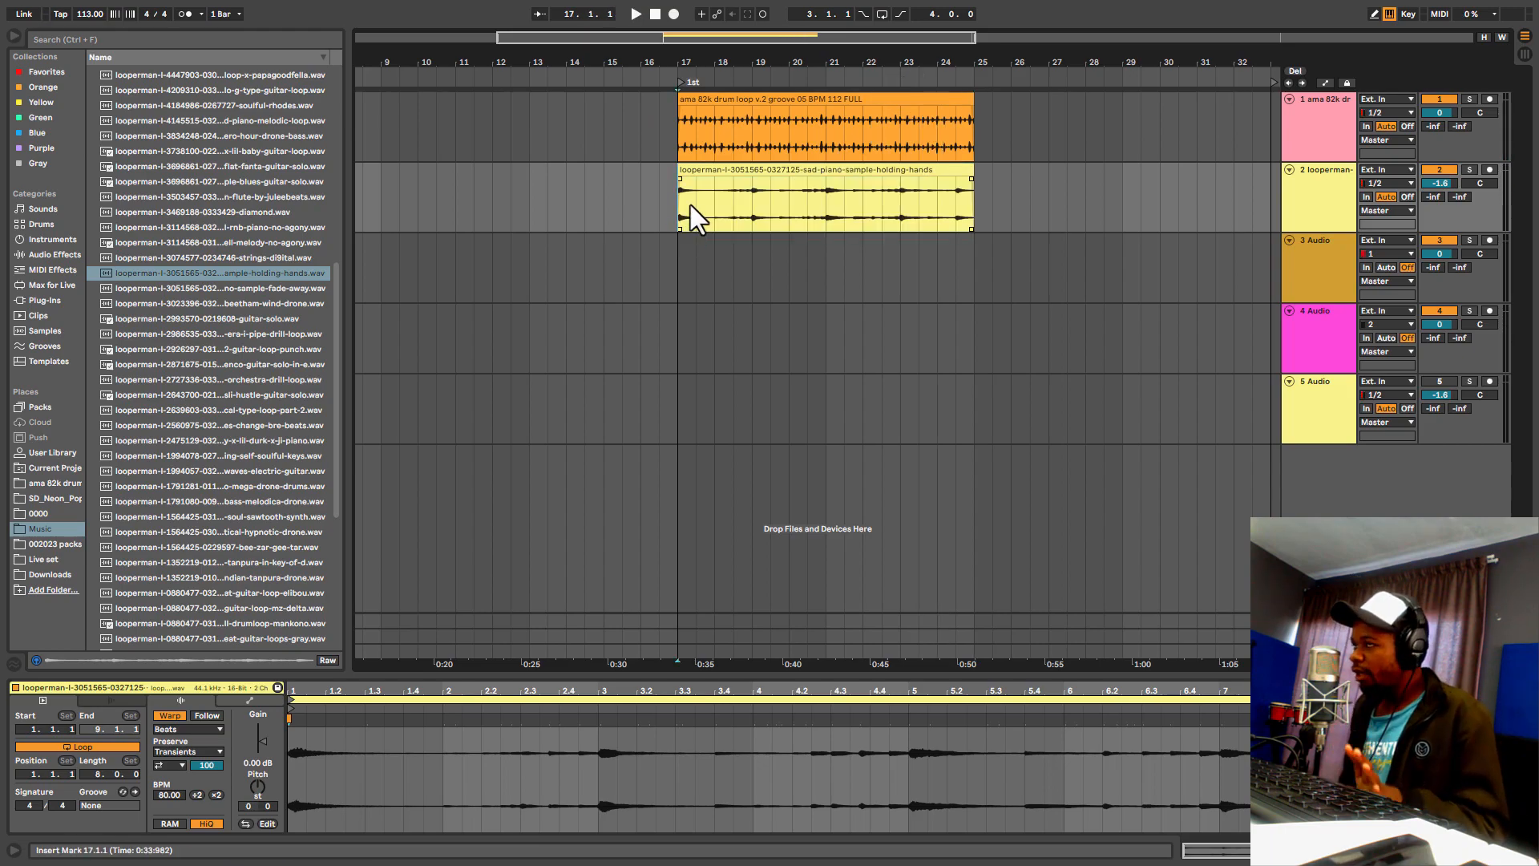
pyautogui.click(799, 166)
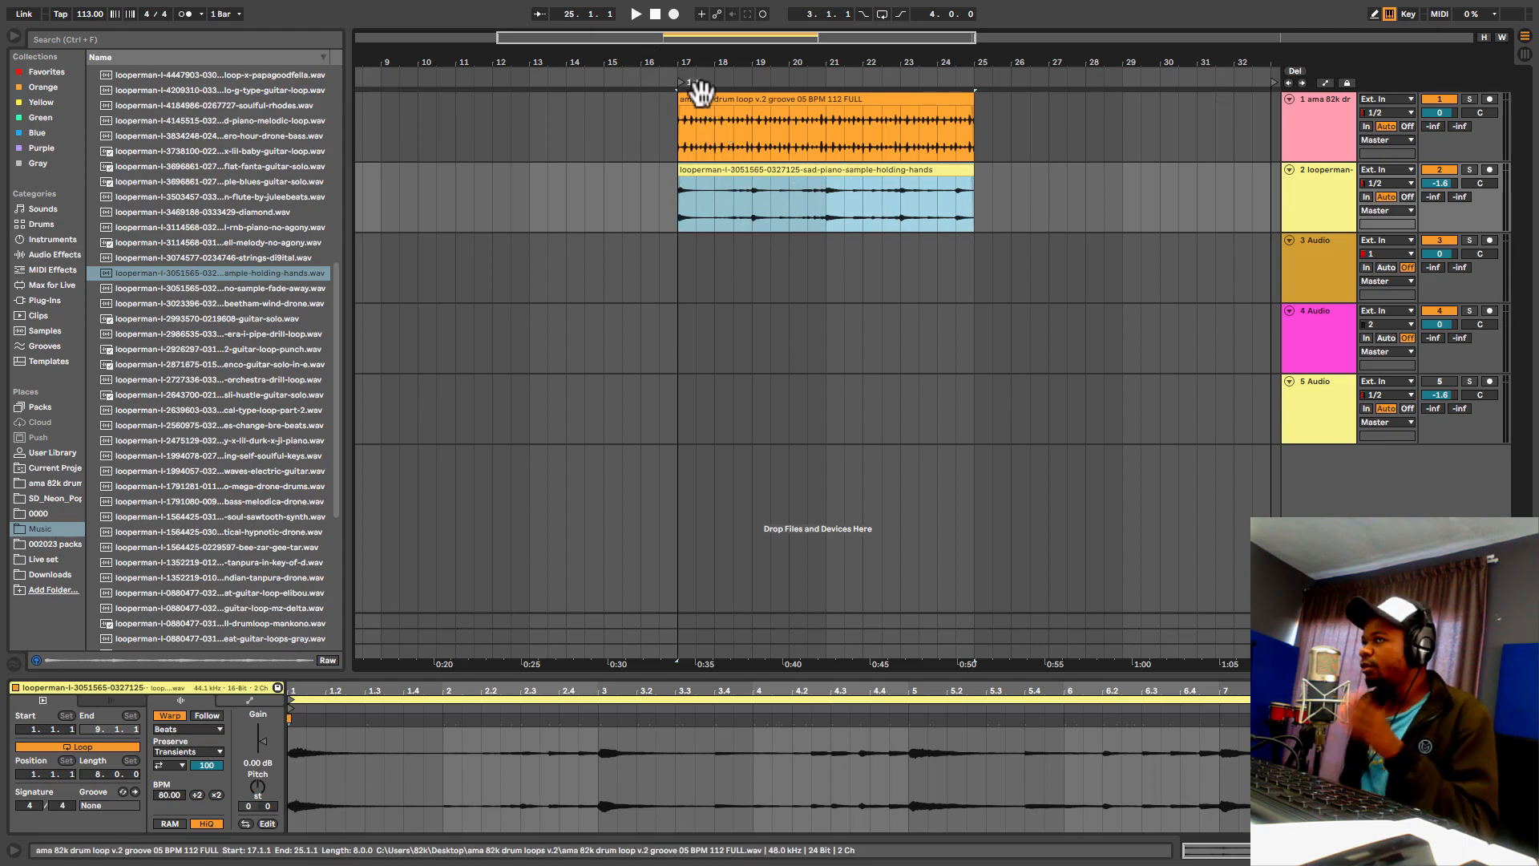
pyautogui.click(753, 207)
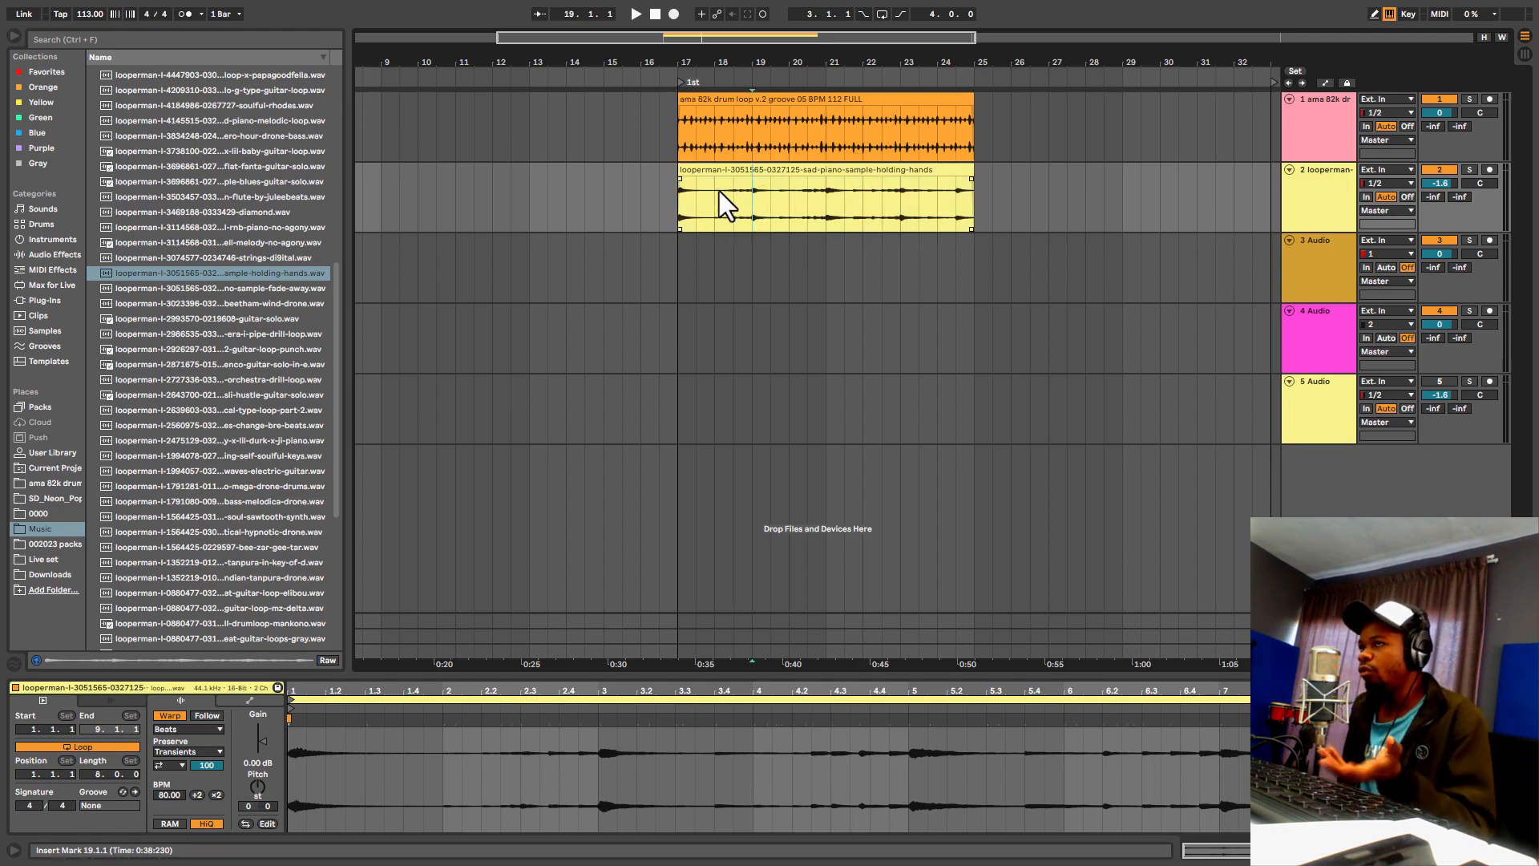
pyautogui.click(676, 199)
pyautogui.press('space')
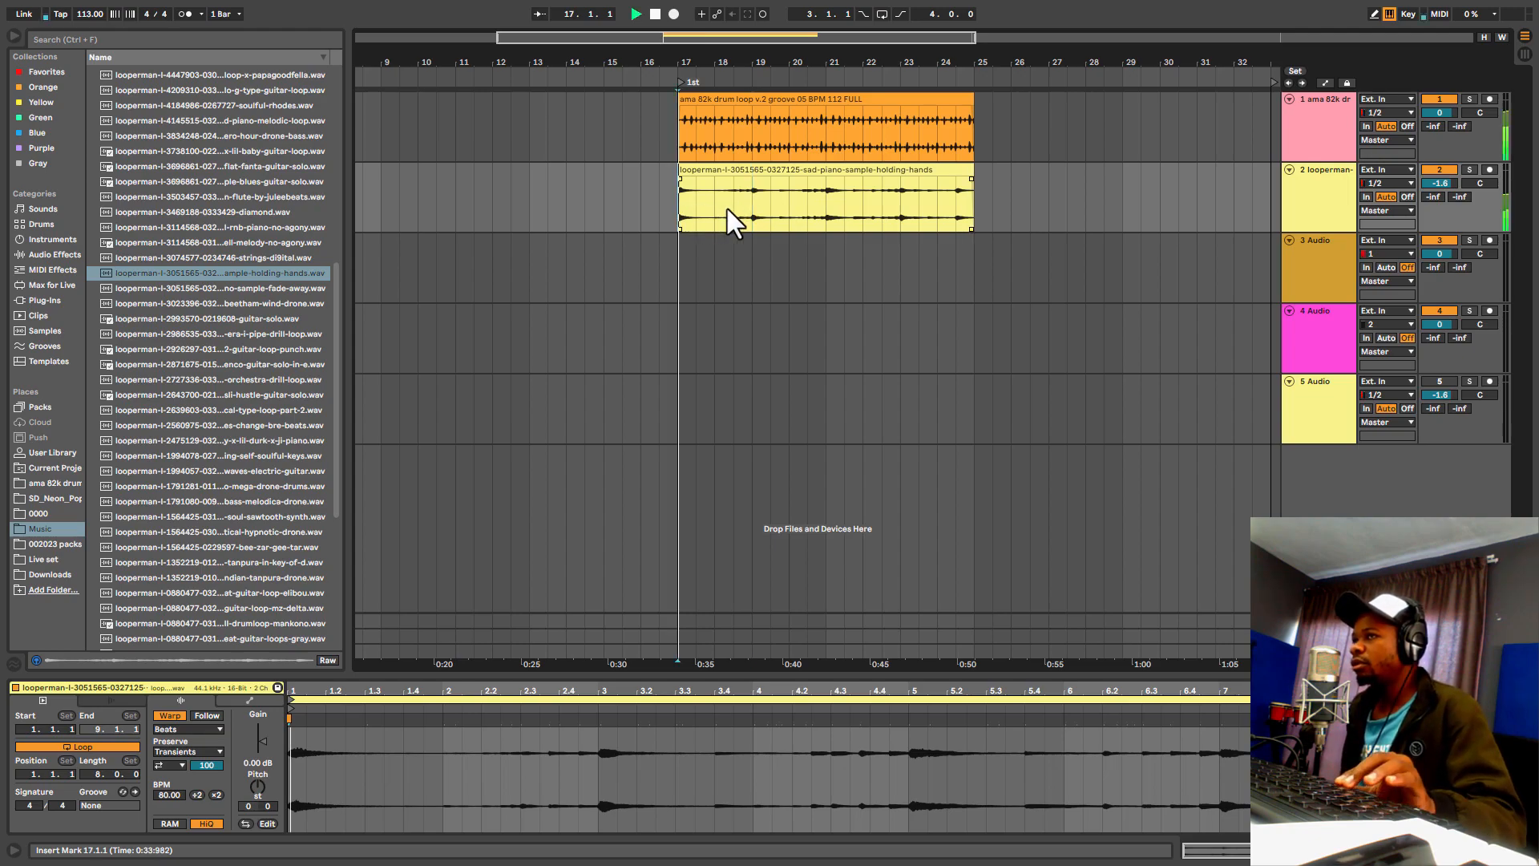
pyautogui.click(754, 190)
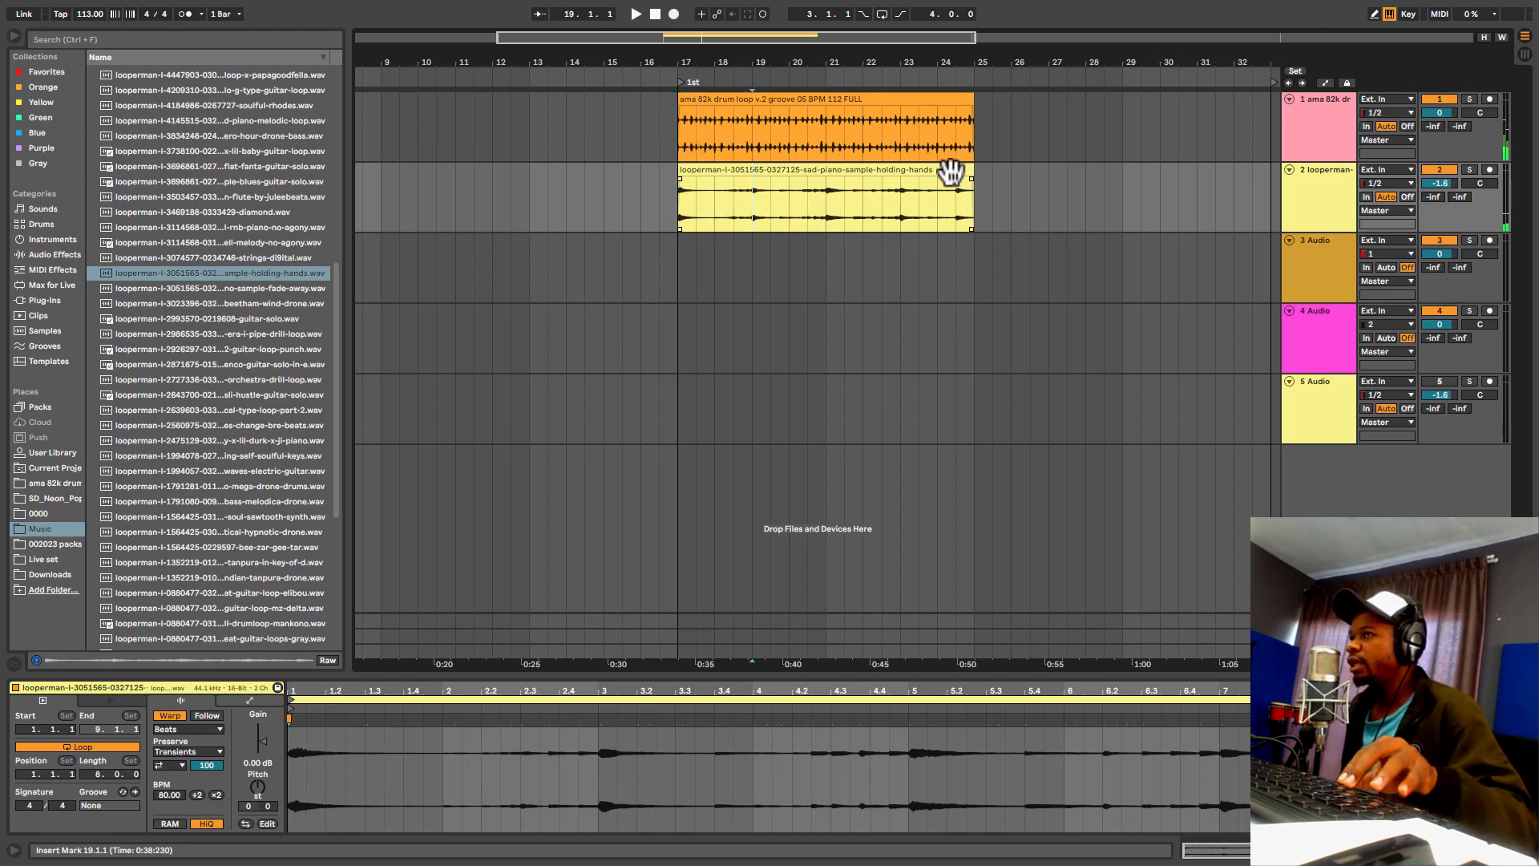
pyautogui.click(827, 197)
pyautogui.click(902, 196)
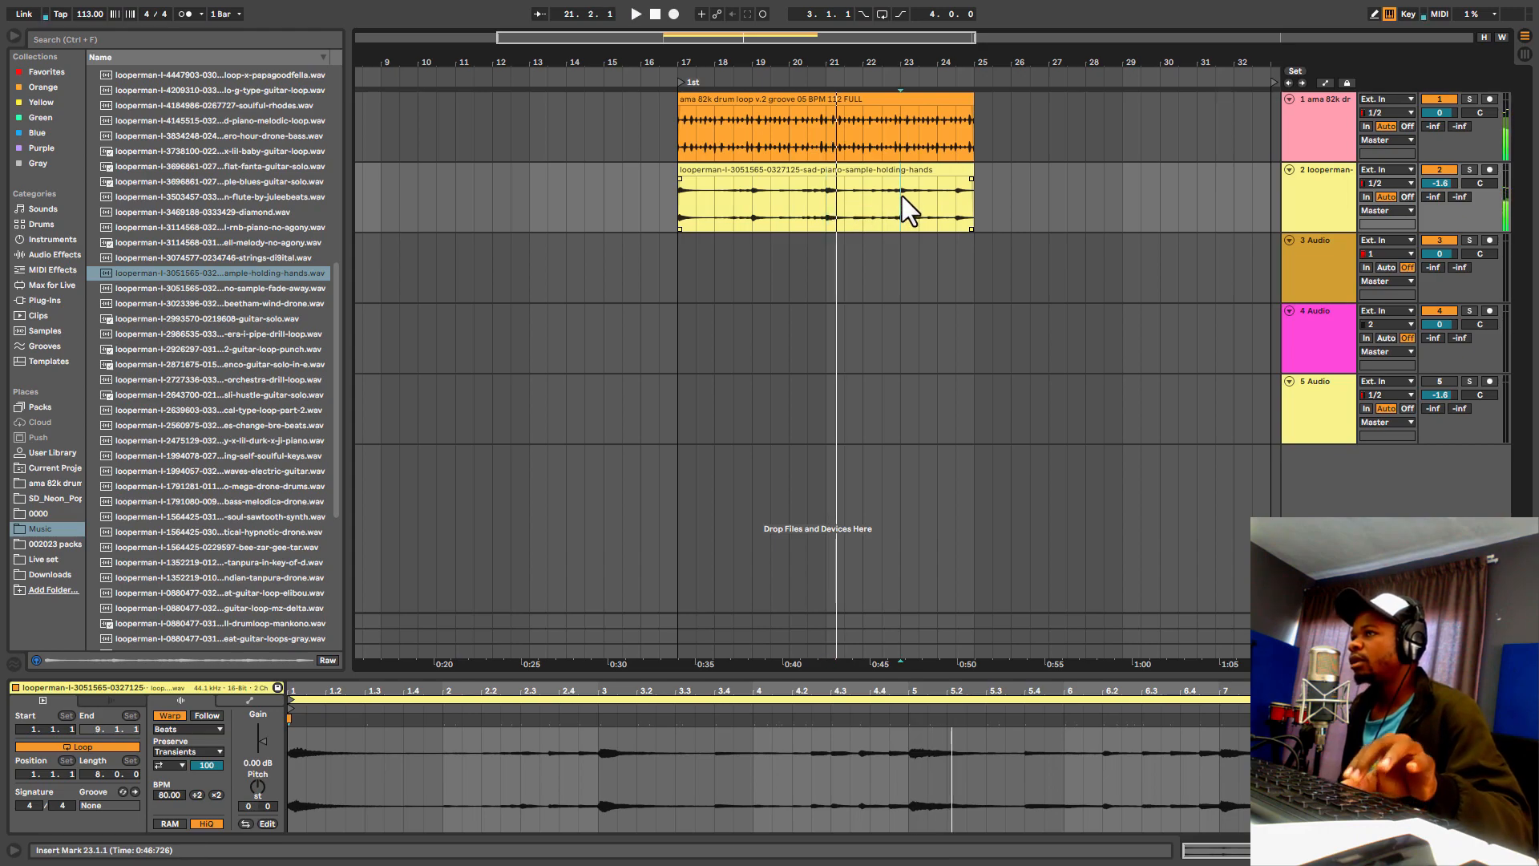
pyautogui.click(752, 209)
pyautogui.press('space')
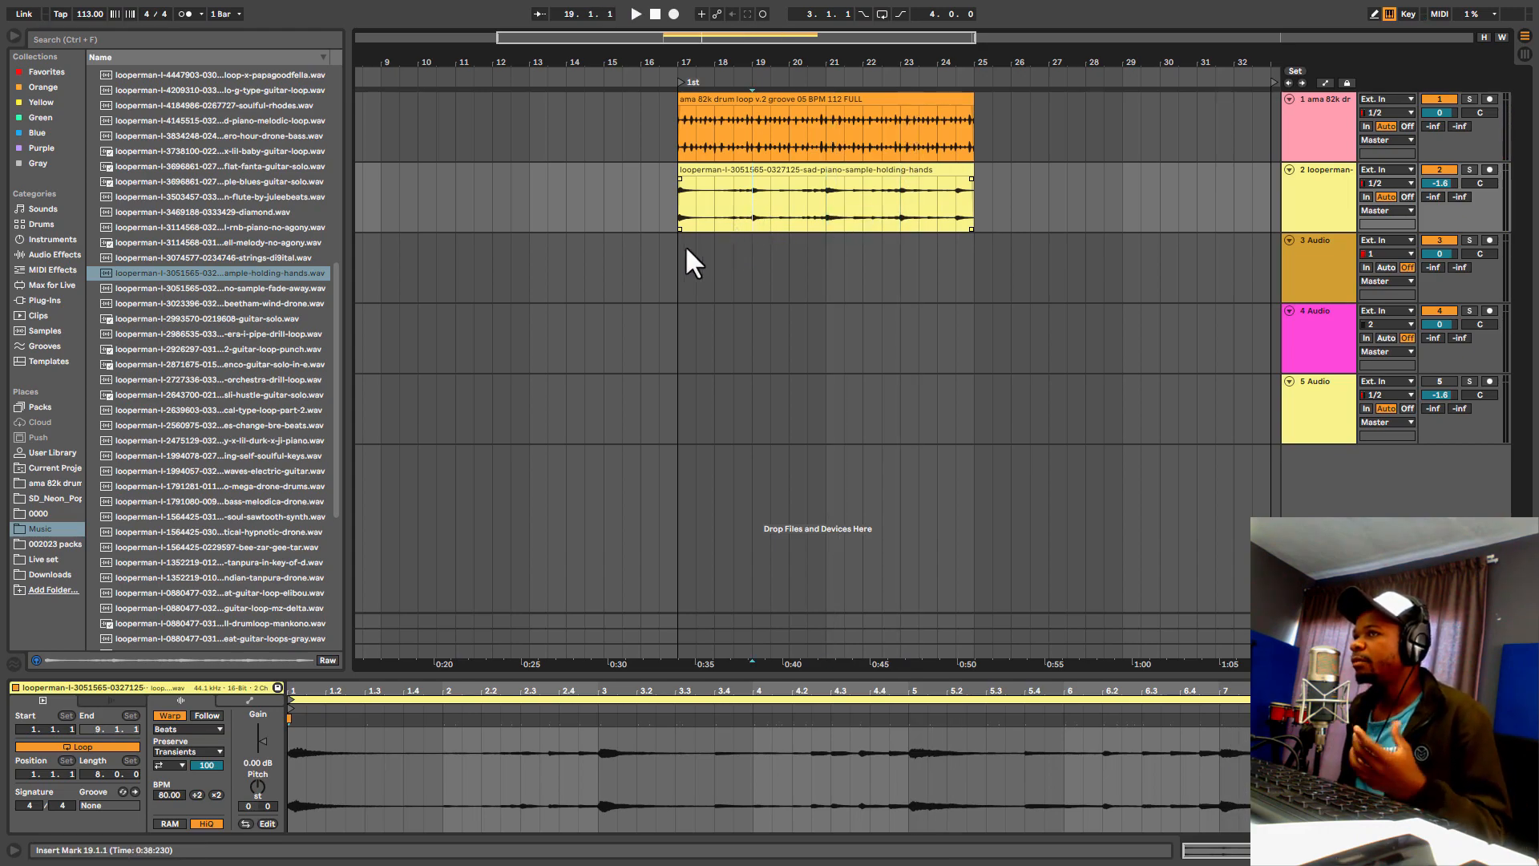
# Step: Delete the piano sample's section between bars 18 and 19, and play back from bar 17
pyautogui.moveTo(676, 204); pyautogui.dragTo(747, 193)
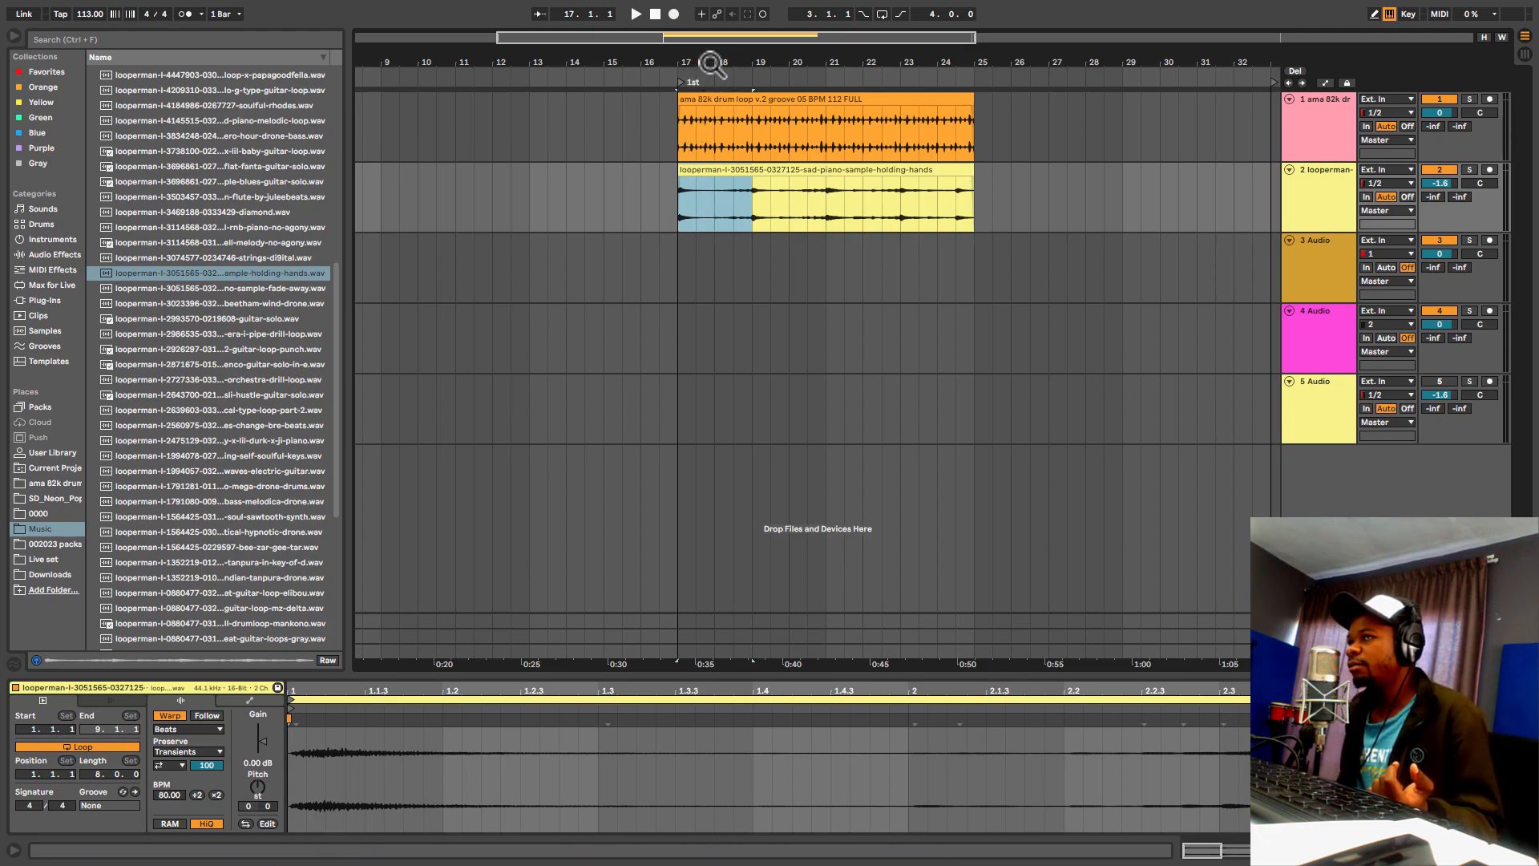
pyautogui.moveTo(748, 194); pyautogui.dragTo(777, 195)
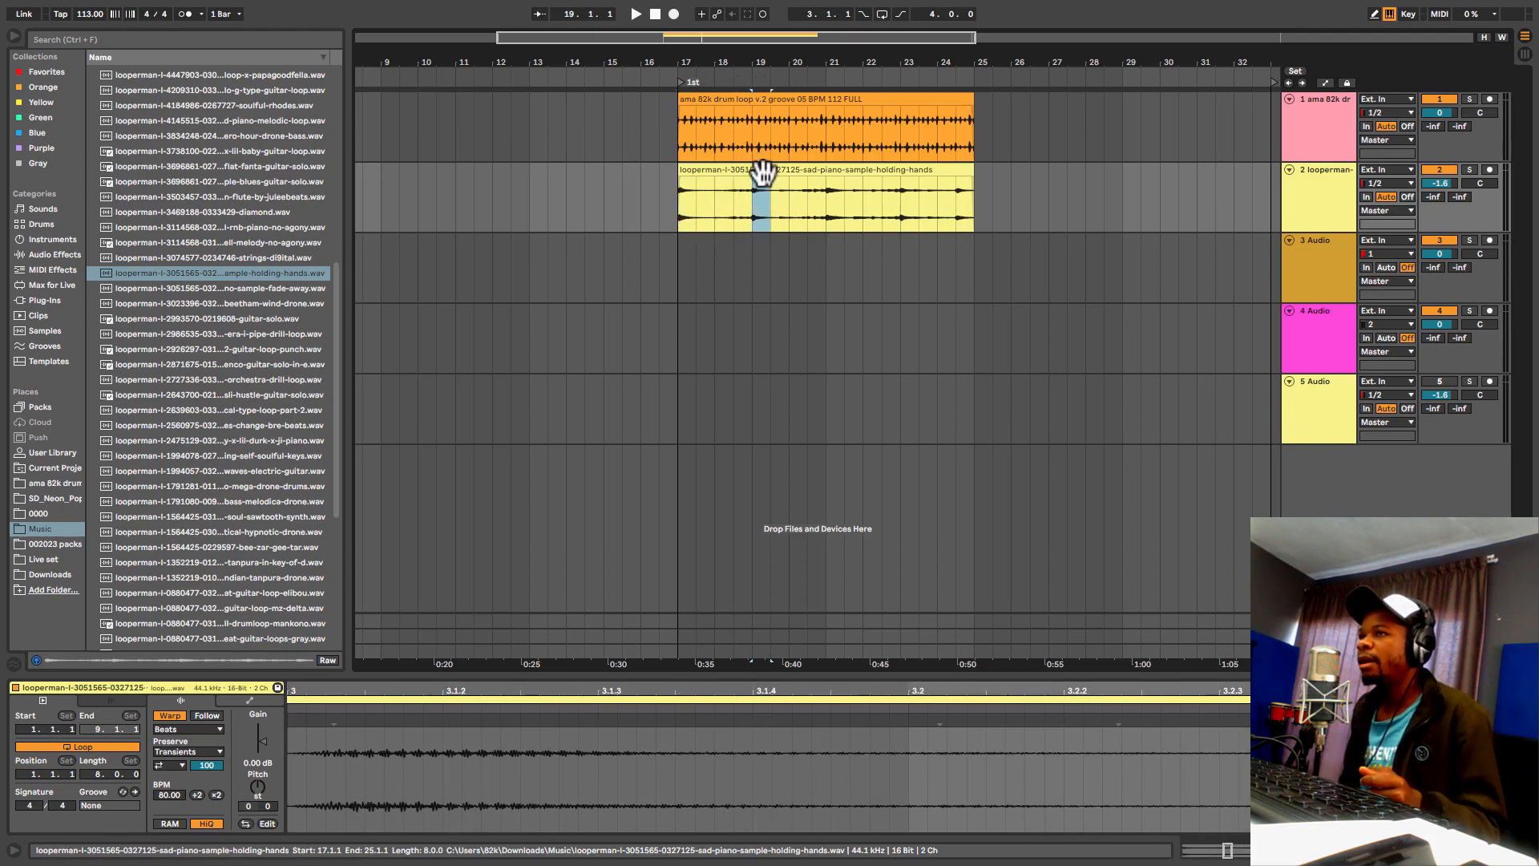
pyautogui.moveTo(717, 192); pyautogui.dragTo(753, 190)
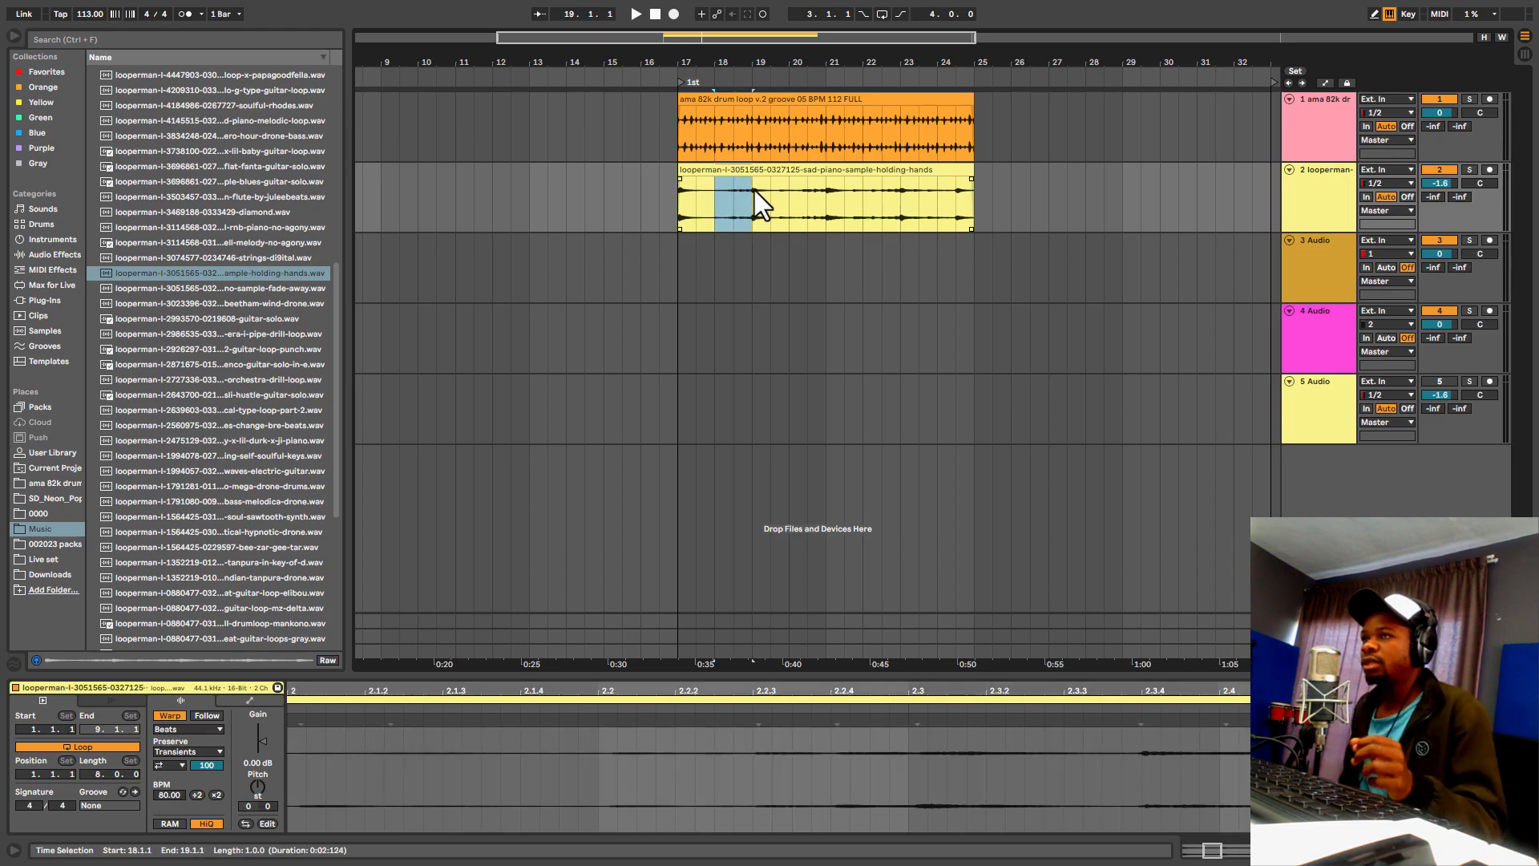
pyautogui.press('Delete')
pyautogui.click(670, 199)
pyautogui.press('space')
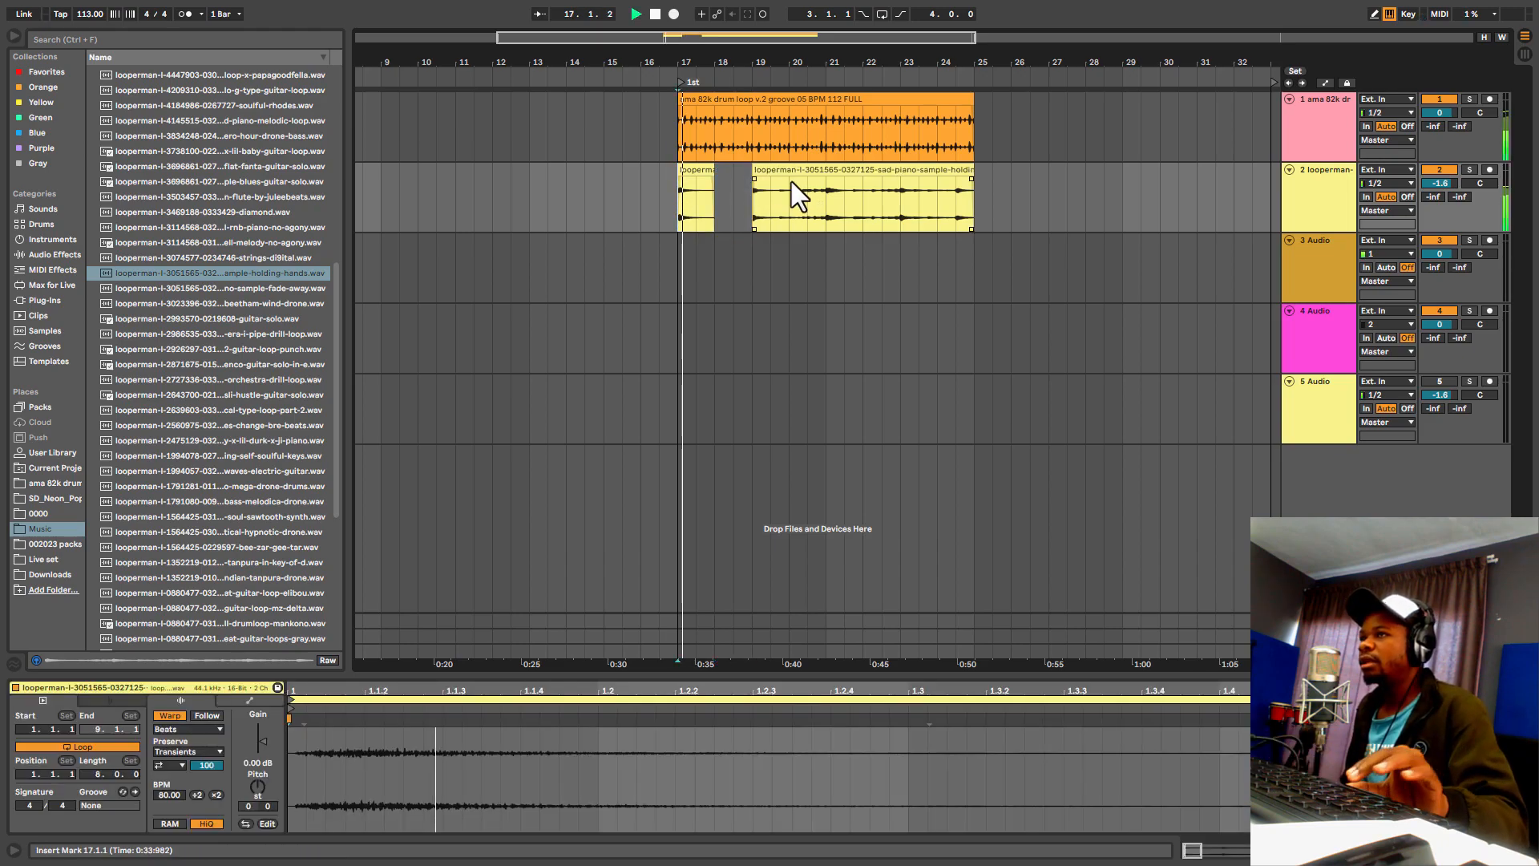
# Step: Move the one-bar piano section at bar 19 to bar 18 and play back from bar 17
pyautogui.moveTo(758, 199); pyautogui.dragTo(744, 169)
pyautogui.press('space')
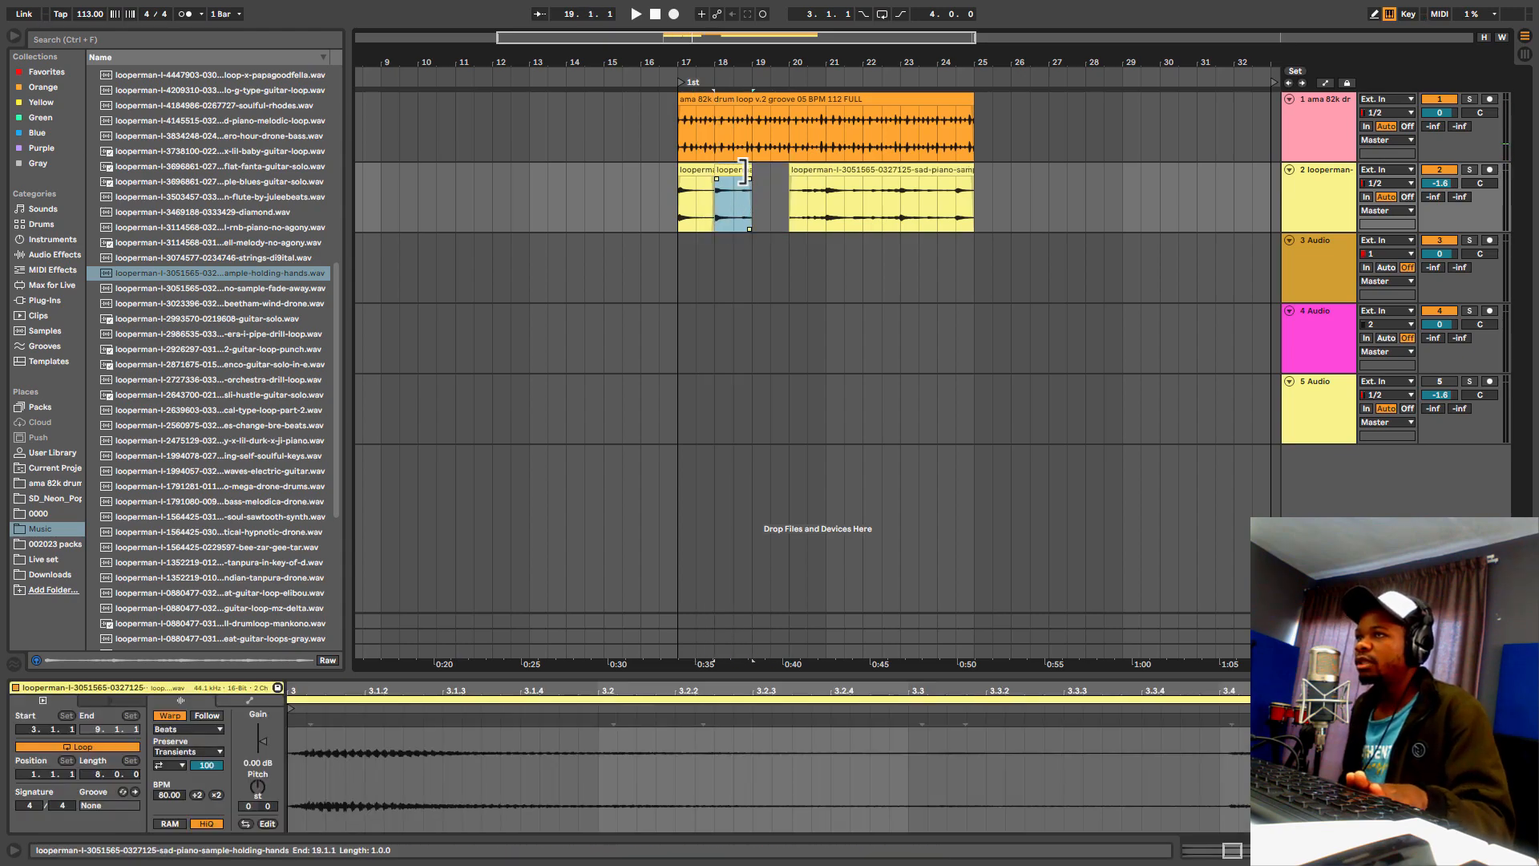
pyautogui.click(670, 195)
pyautogui.press('space')
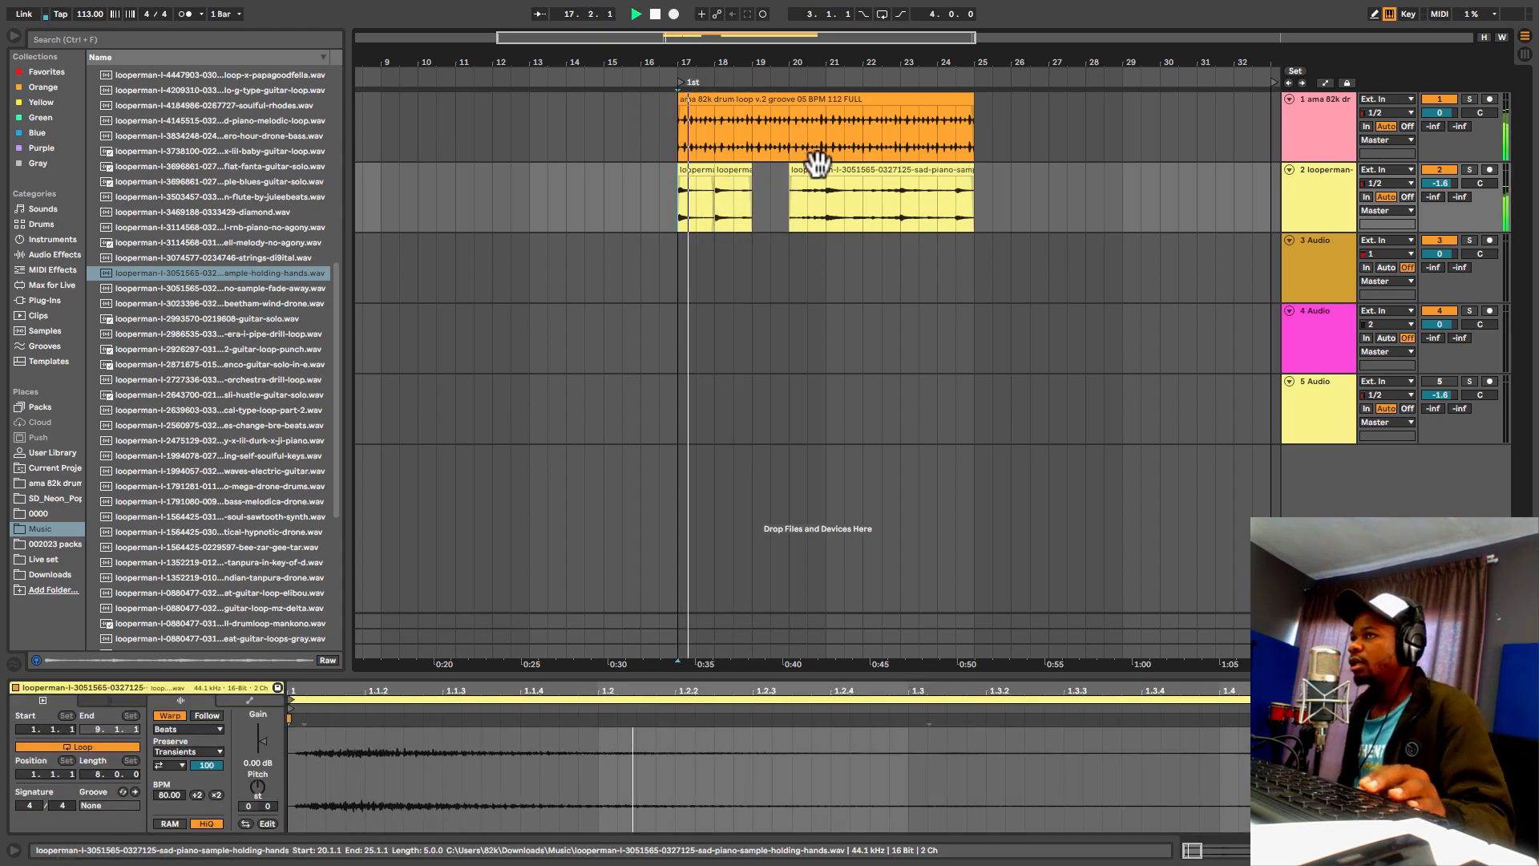
# Step: Trim the piano section at bar 18 to a half bar ending at 18.3.1, and play back from bar 17
pyautogui.click(747, 171)
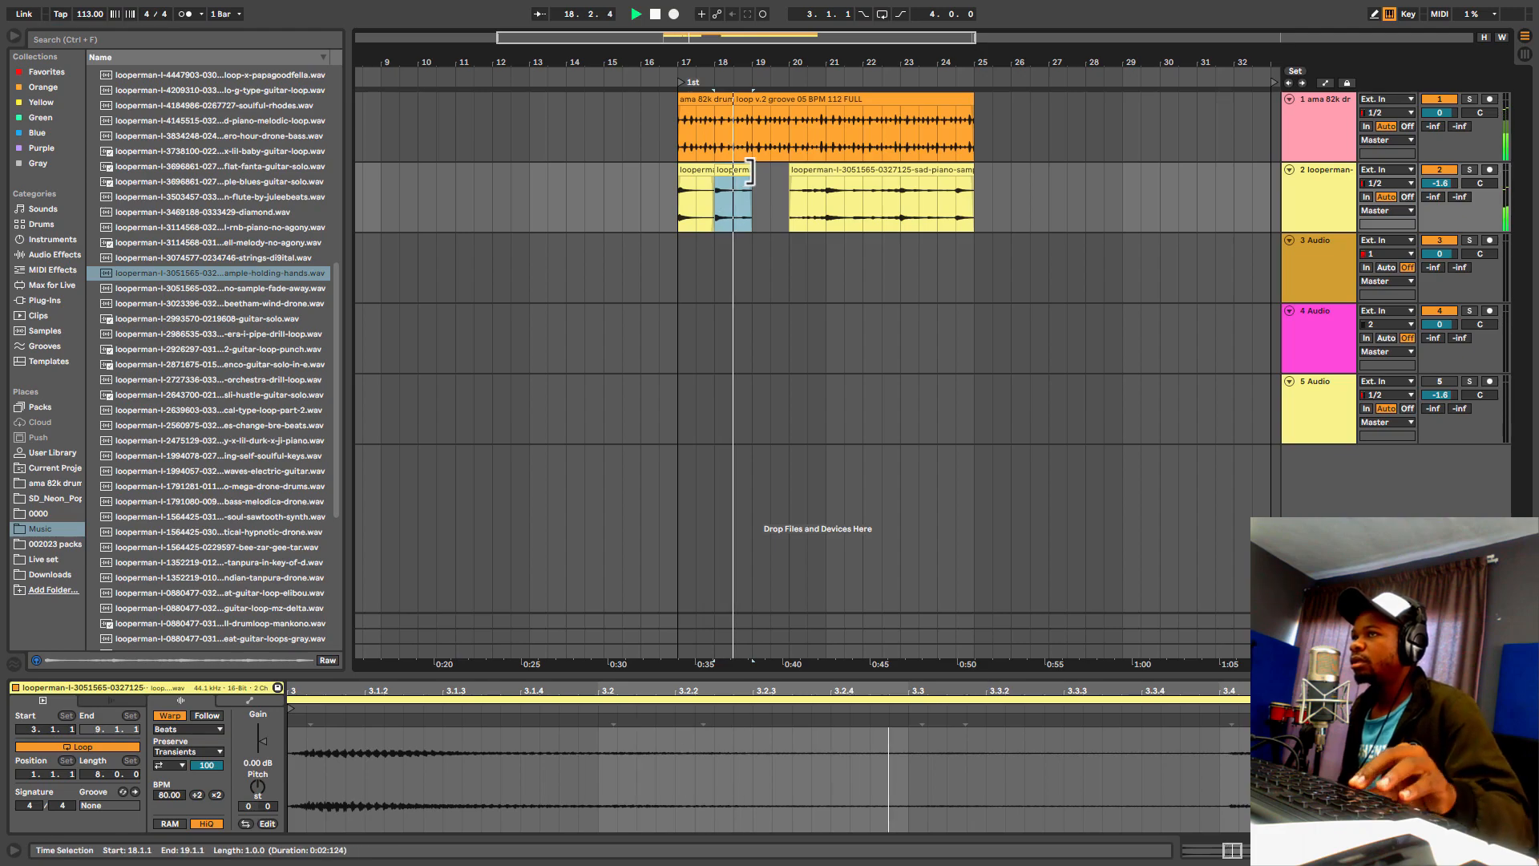
pyautogui.press('space')
pyautogui.moveTo(747, 171); pyautogui.dragTo(736, 171)
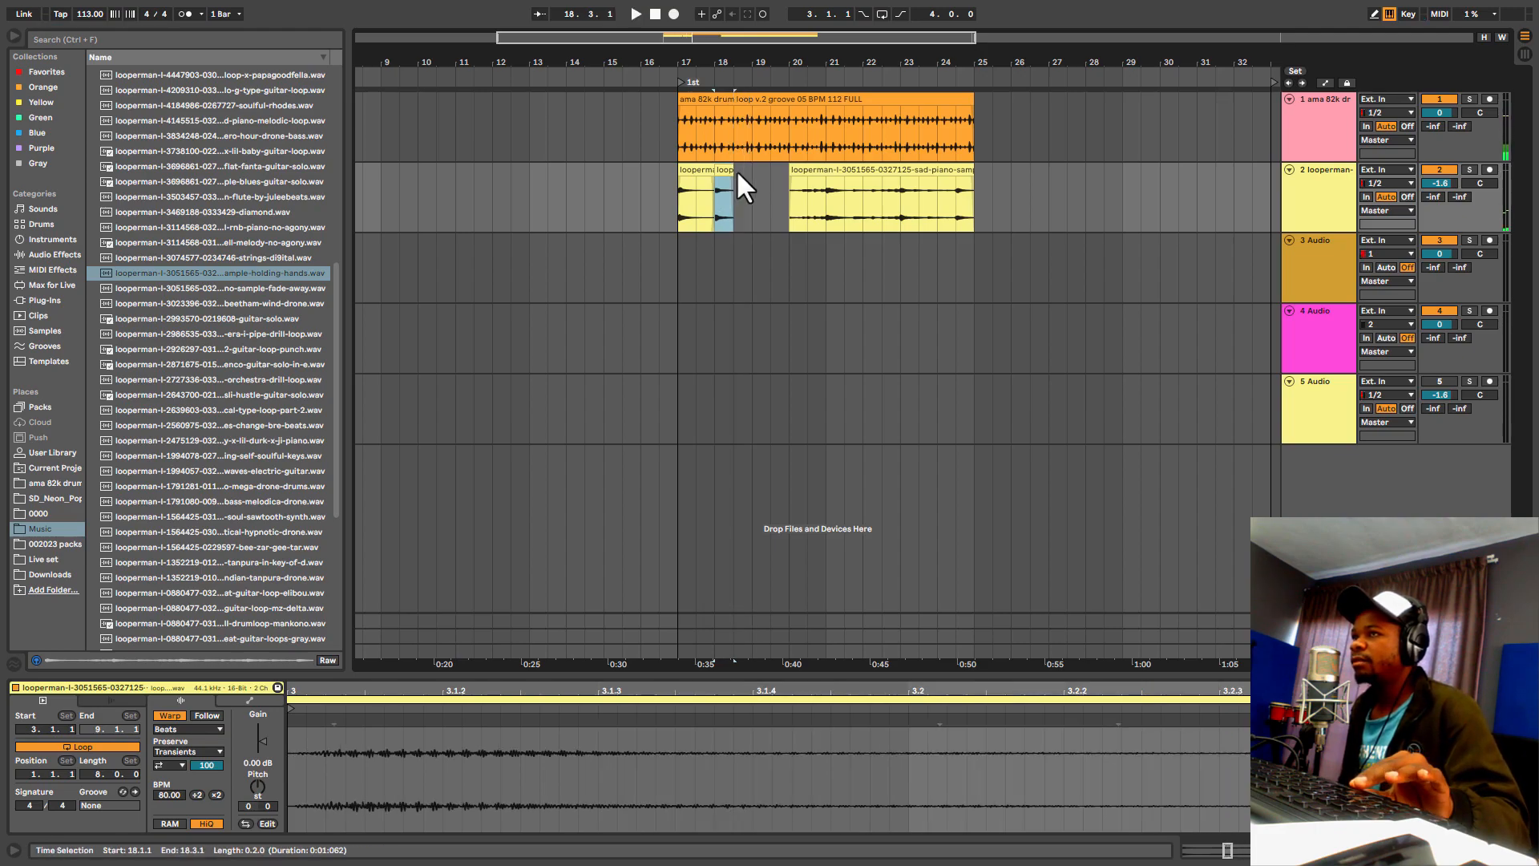
pyautogui.click(707, 193)
pyautogui.click(681, 192)
pyautogui.press('space')
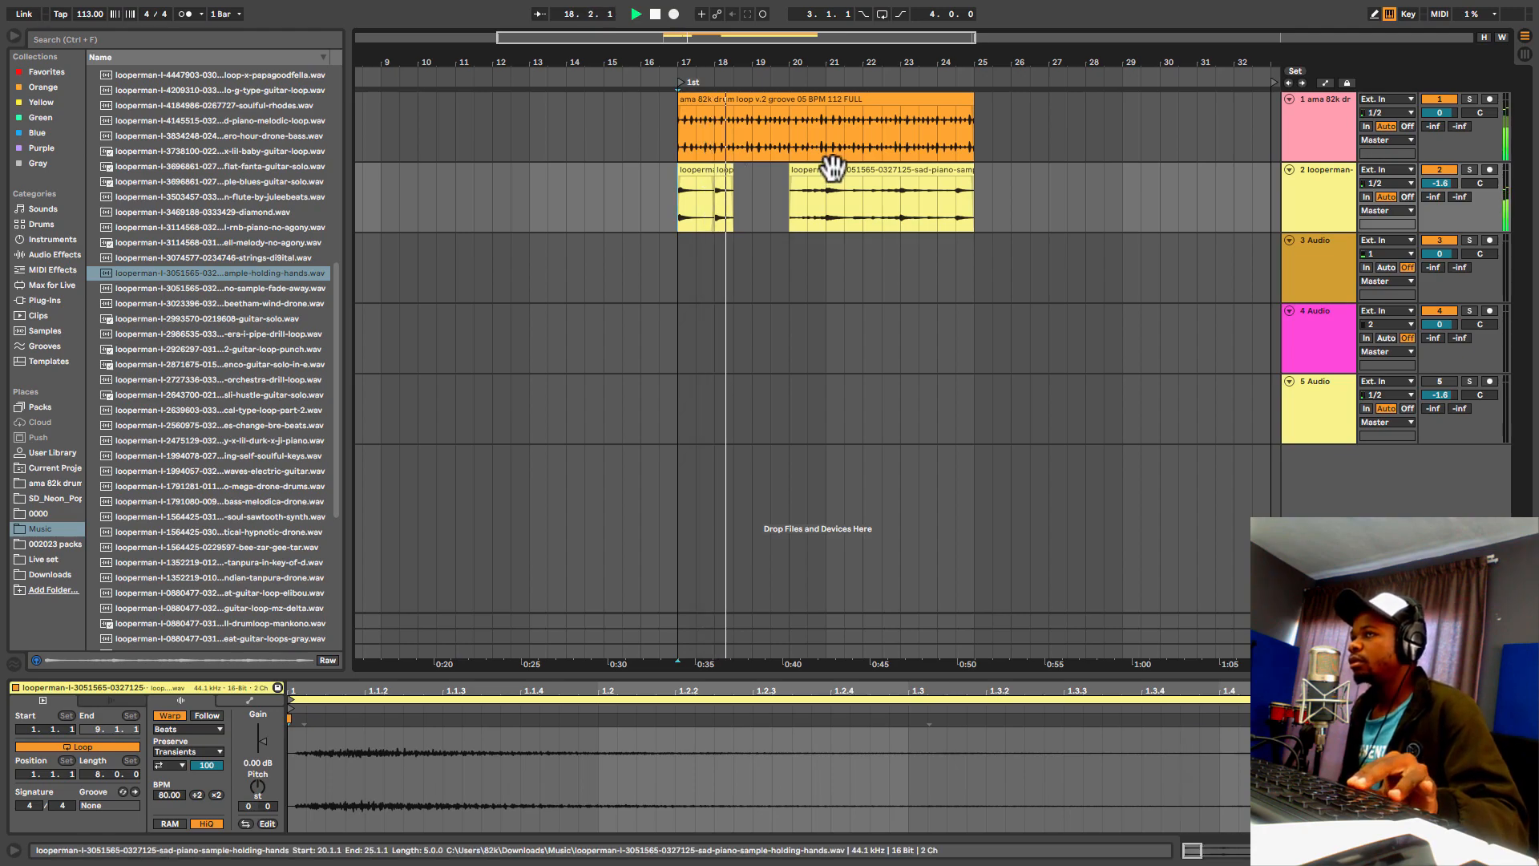
# Step: Move the half-bar piano section at bar 21 to bar 19
pyautogui.moveTo(825, 191); pyautogui.dragTo(773, 171)
pyautogui.press('space')
# Step: Replace the piano section at bar 20 with the half-bar section from bar 23, and play back from bar 17
pyautogui.click(802, 170)
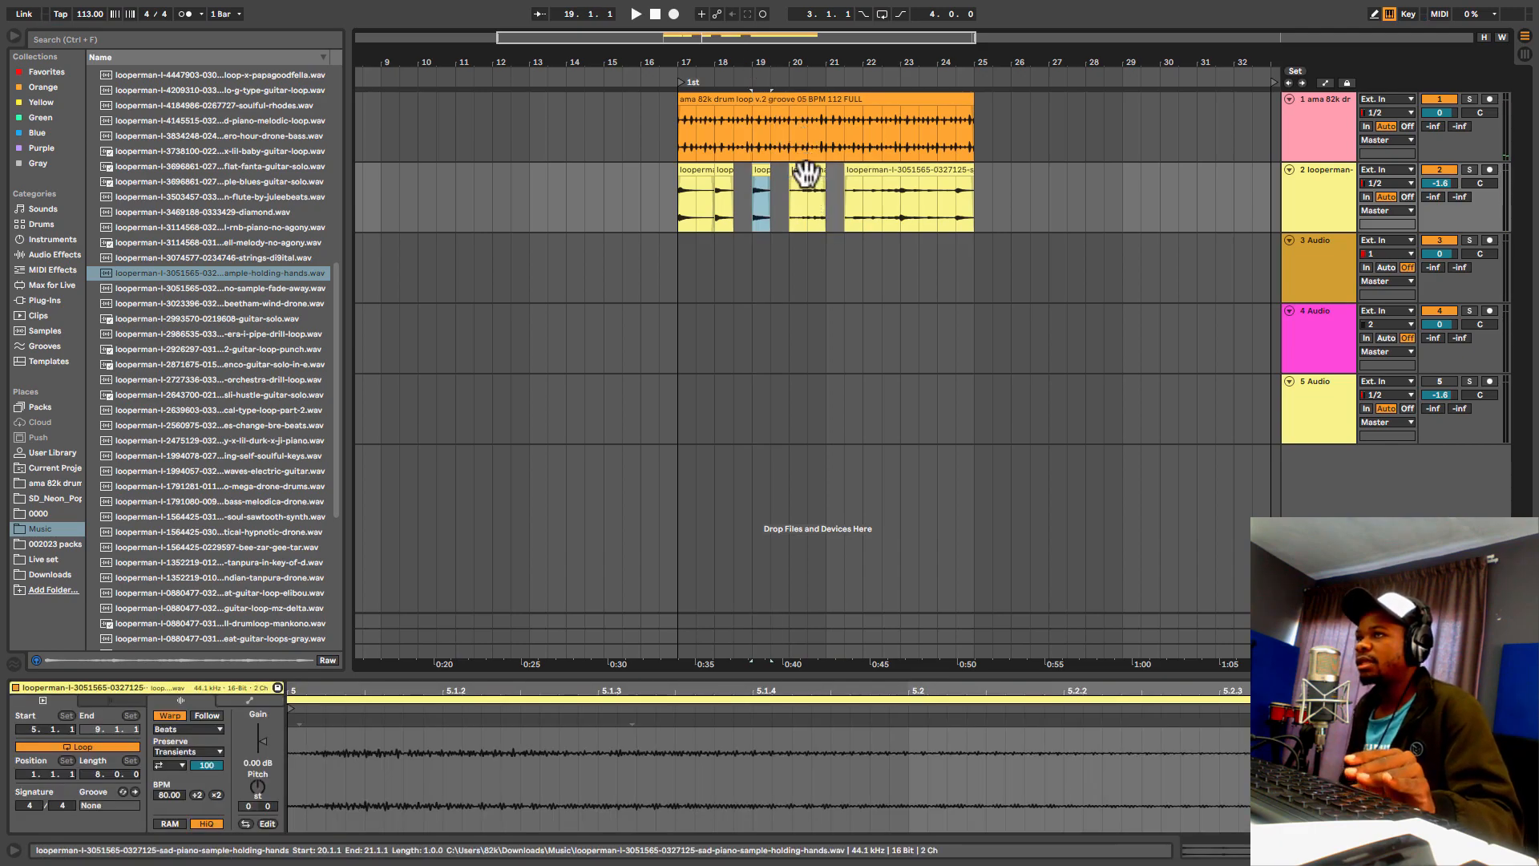
pyautogui.press('Delete')
pyautogui.moveTo(901, 196); pyautogui.dragTo(809, 190)
pyautogui.click(679, 191)
pyautogui.press('space')
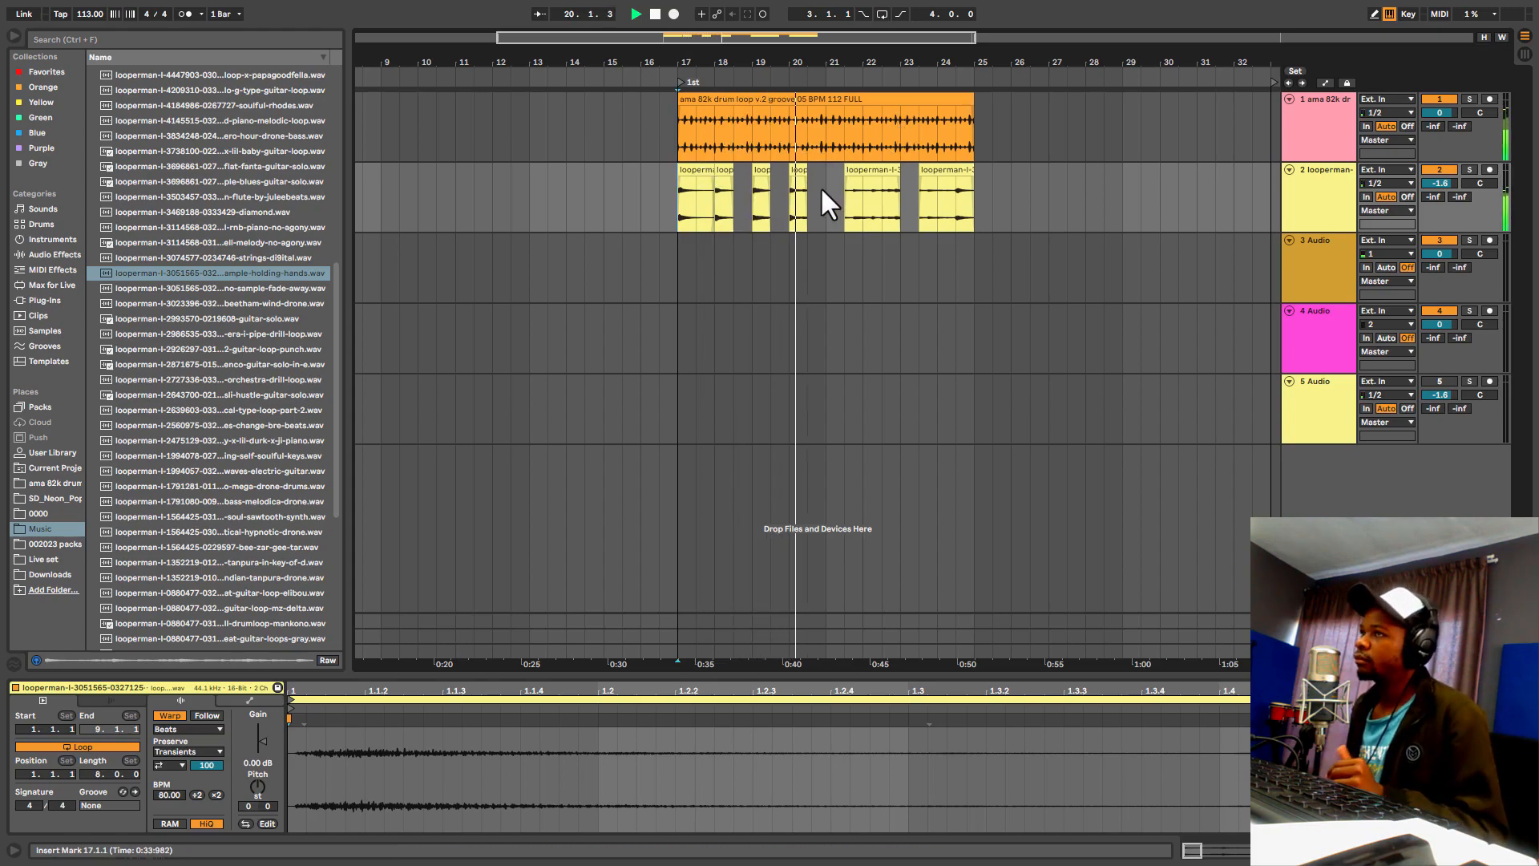
pyautogui.press('space')
# Step: Move the piano section at 23.3.1 onto a new audio track and extend its start back to bar 17
pyautogui.click(858, 165)
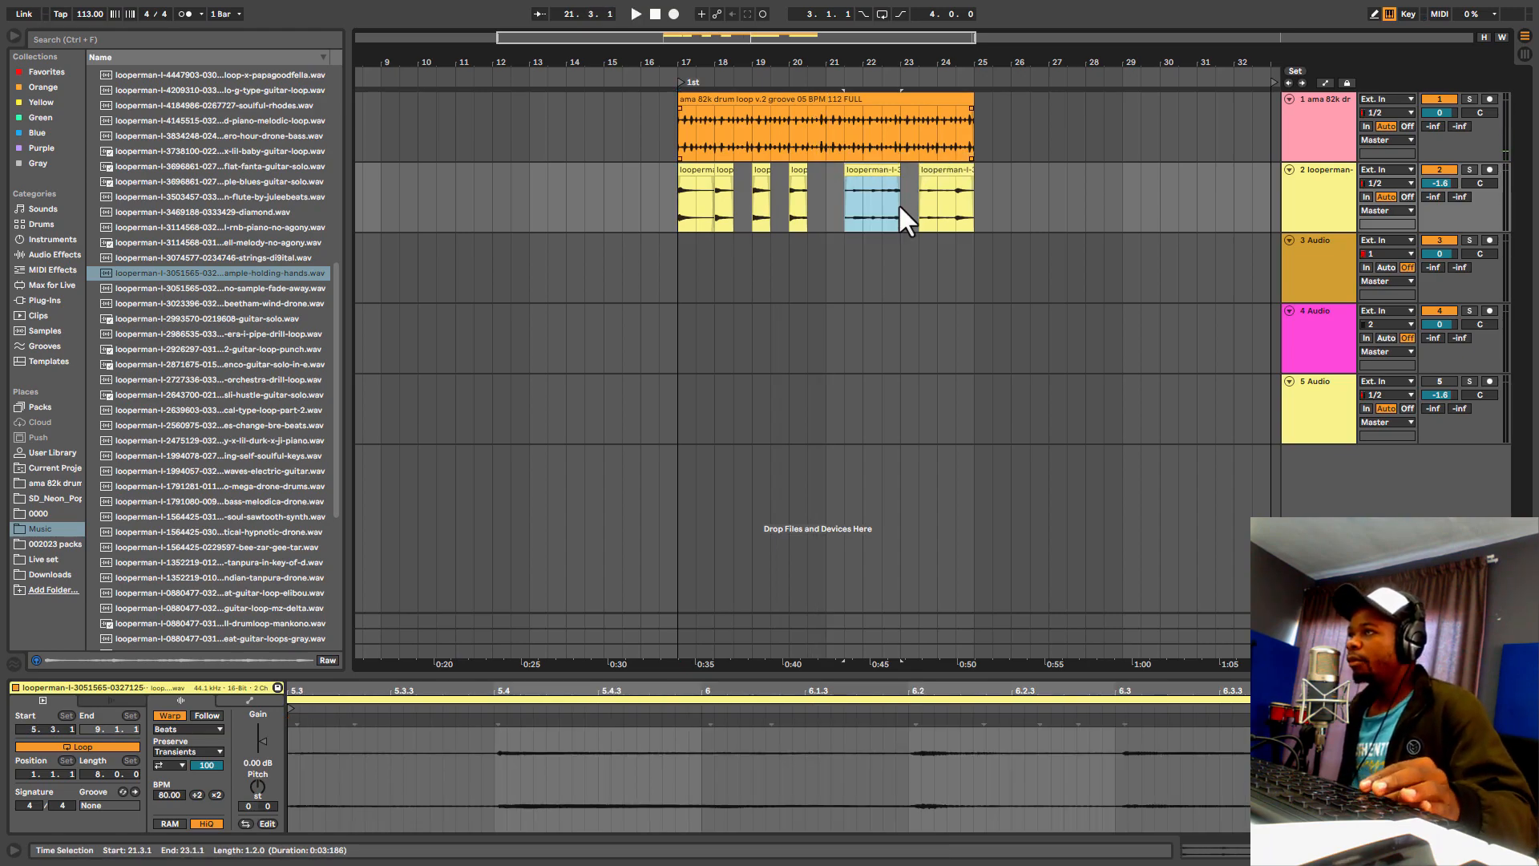
pyautogui.moveTo(927, 165); pyautogui.dragTo(935, 622)
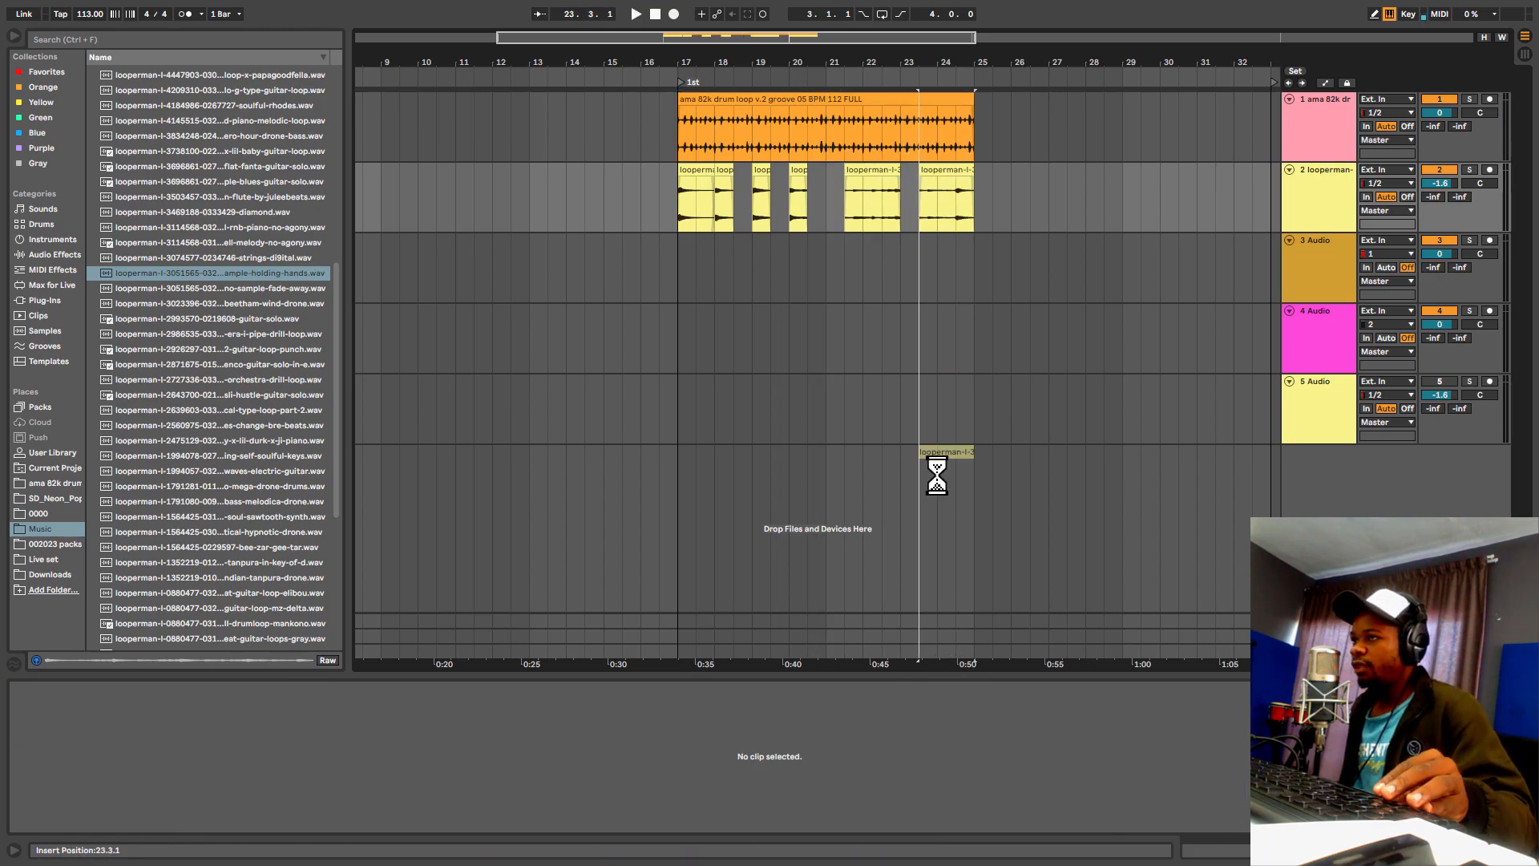
pyautogui.moveTo(928, 457); pyautogui.dragTo(684, 478)
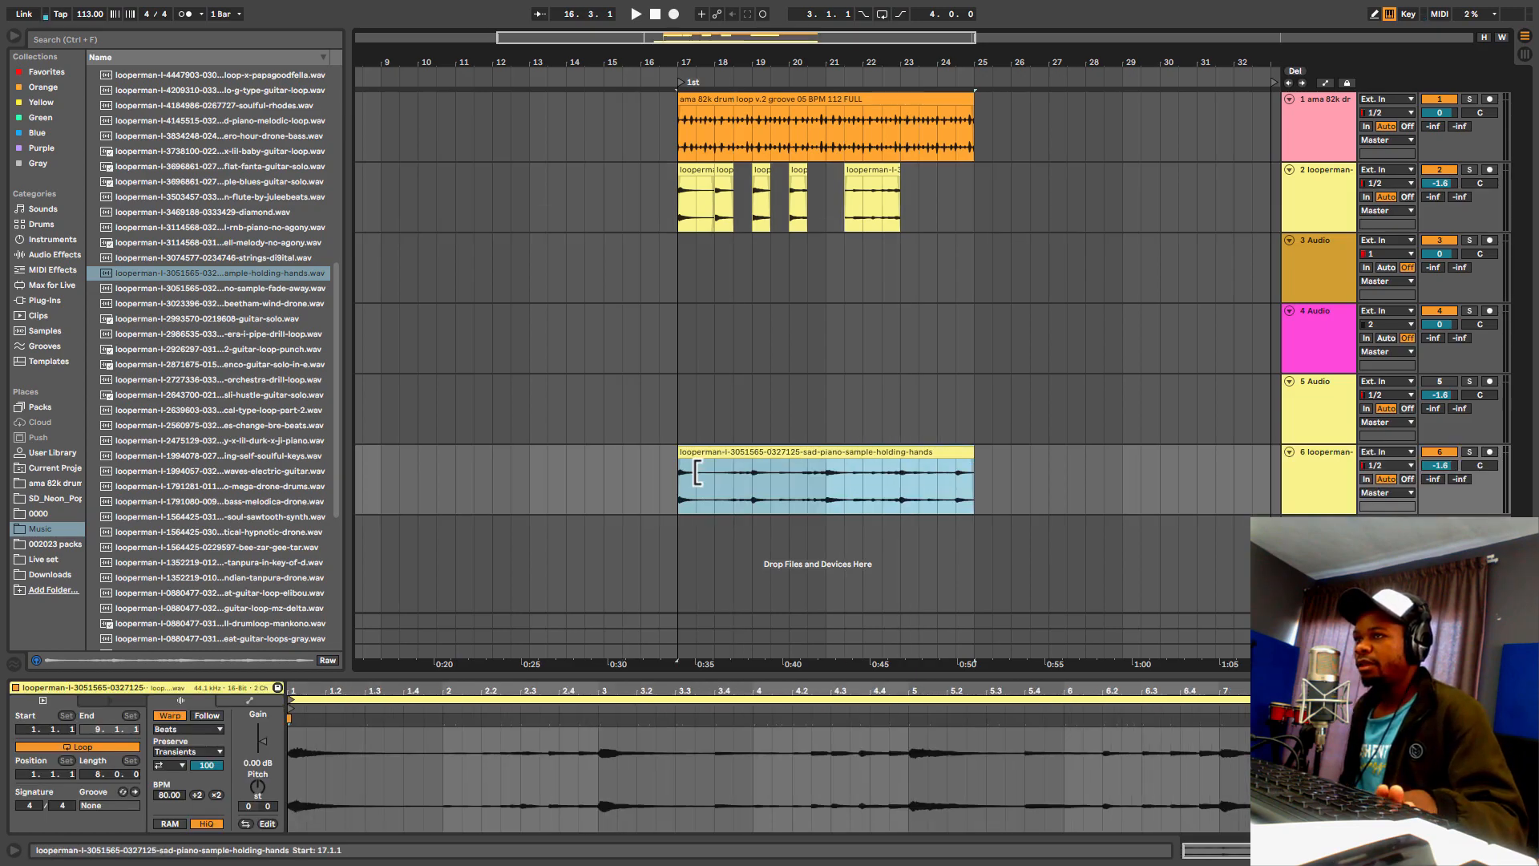
# Step: Clear the leftover piano on track 2 from bar 21, and duplicate the bar 17 to 21 pattern there
pyautogui.moveTo(835, 188); pyautogui.dragTo(969, 204)
pyautogui.press('Delete')
pyautogui.moveTo(673, 215); pyautogui.dragTo(831, 210)
pyautogui.hotkey('ctrl', 'd')
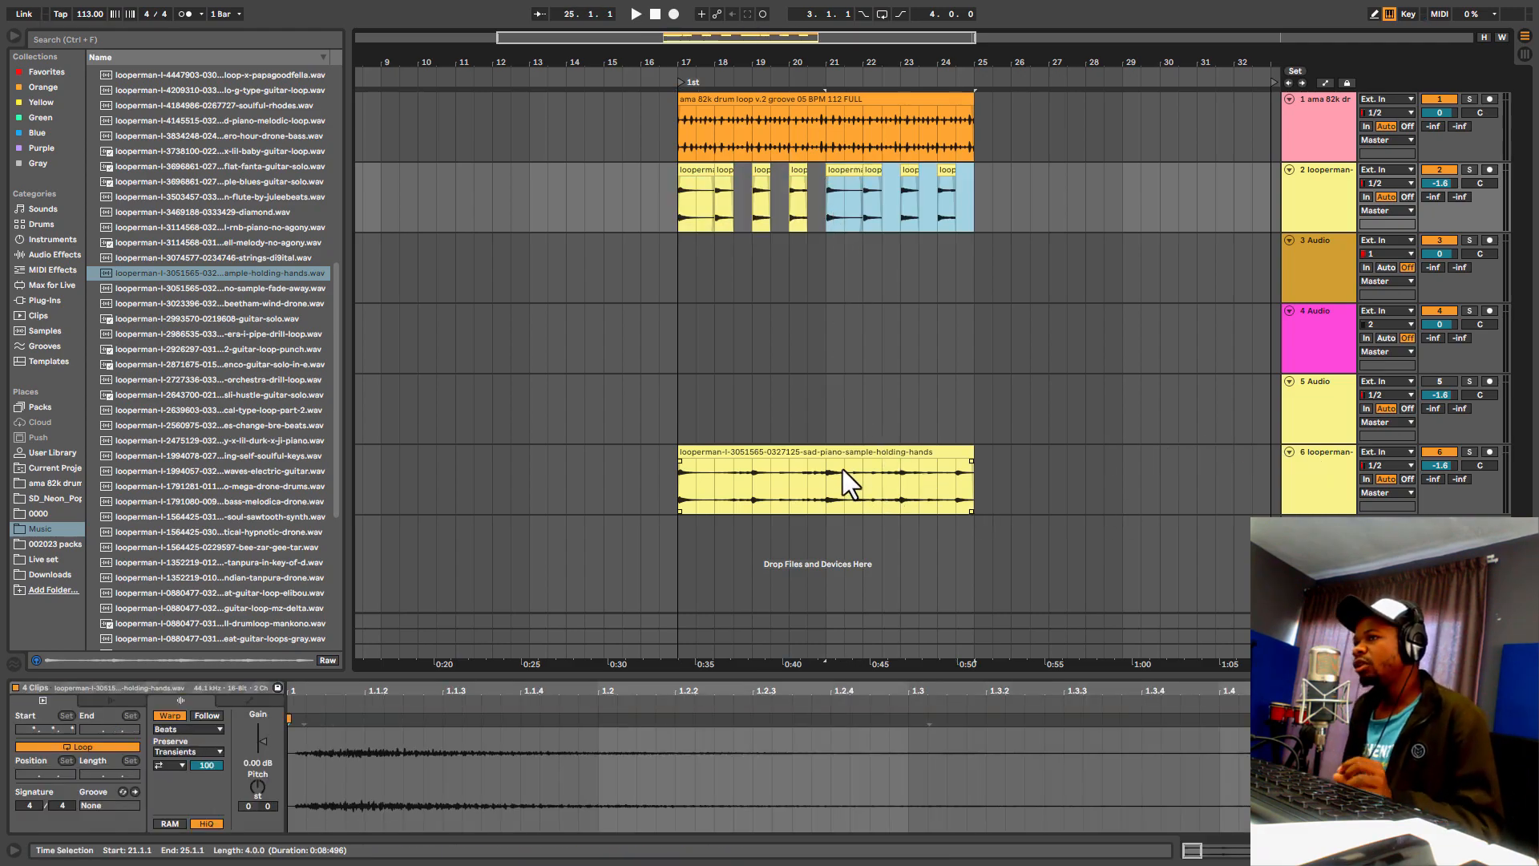
# Step: Solo the full piano sample on track 6 and listen to it from bar 17 and bar 18
pyautogui.click(828, 451)
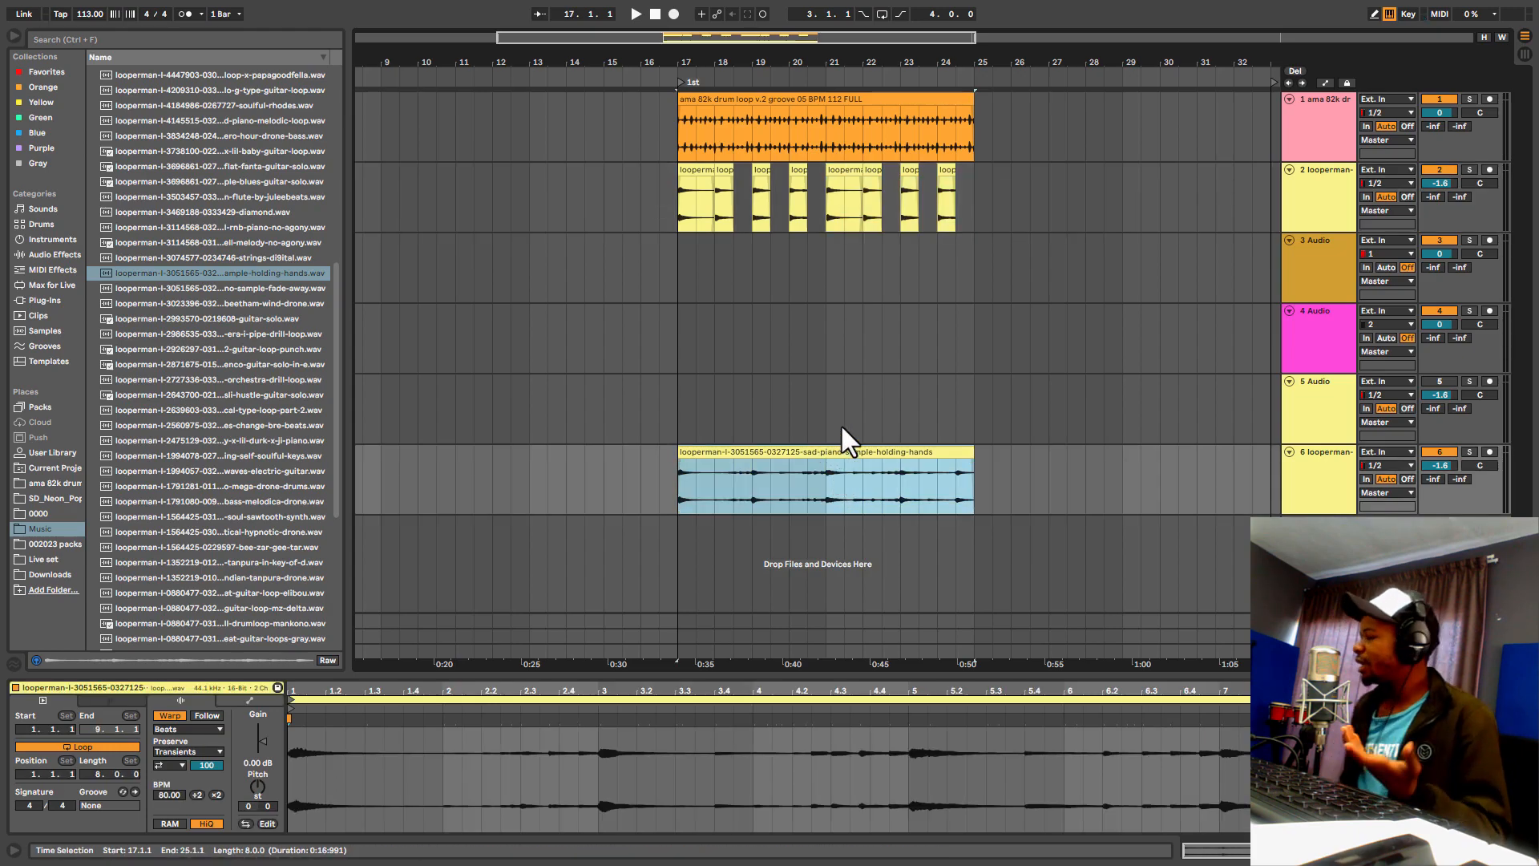
pyautogui.click(1471, 452)
pyautogui.press('space')
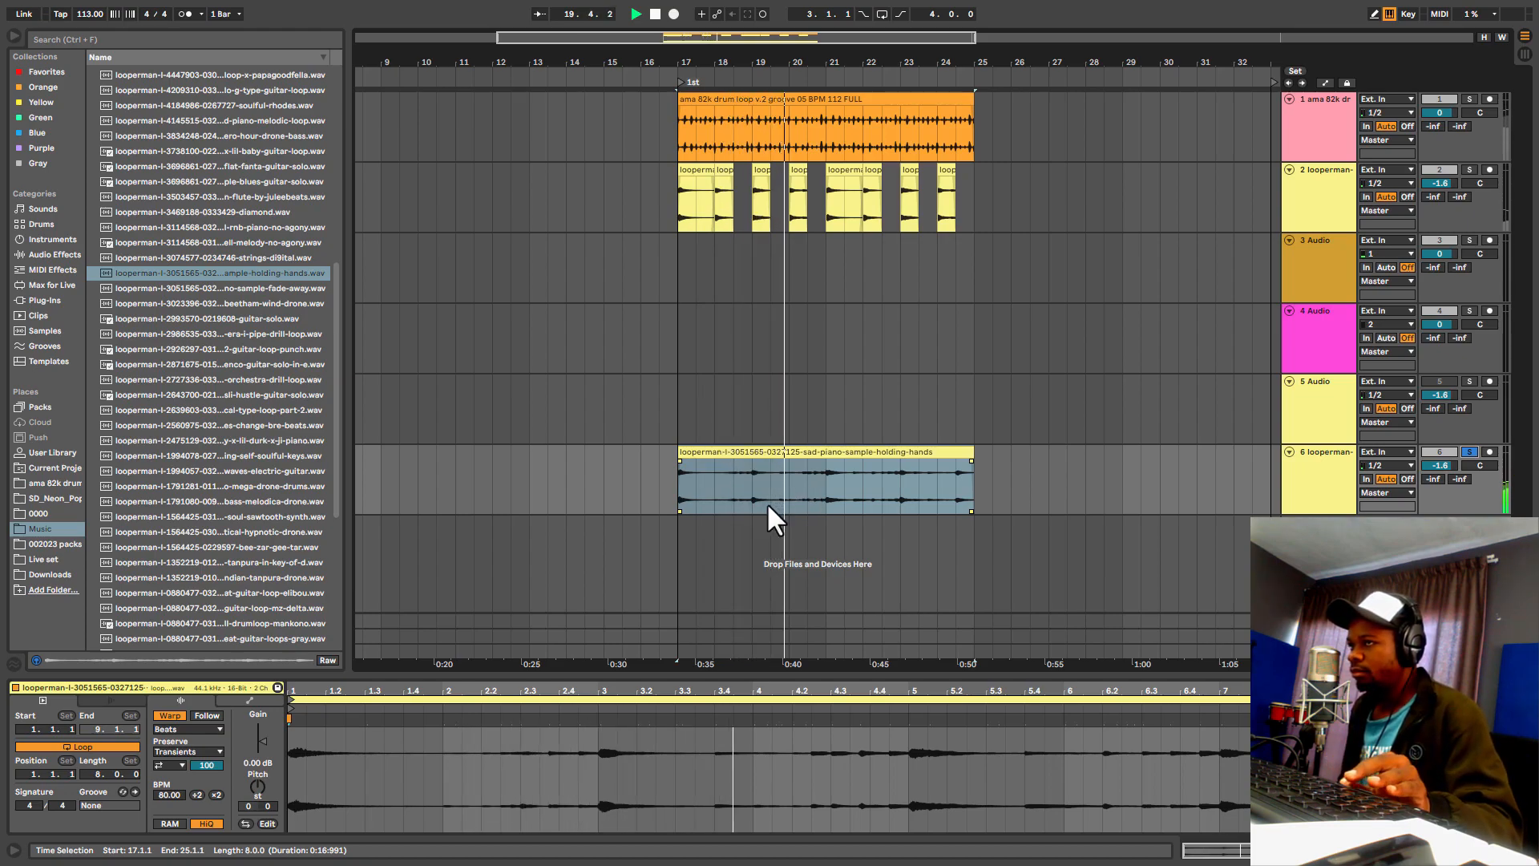
pyautogui.click(787, 473)
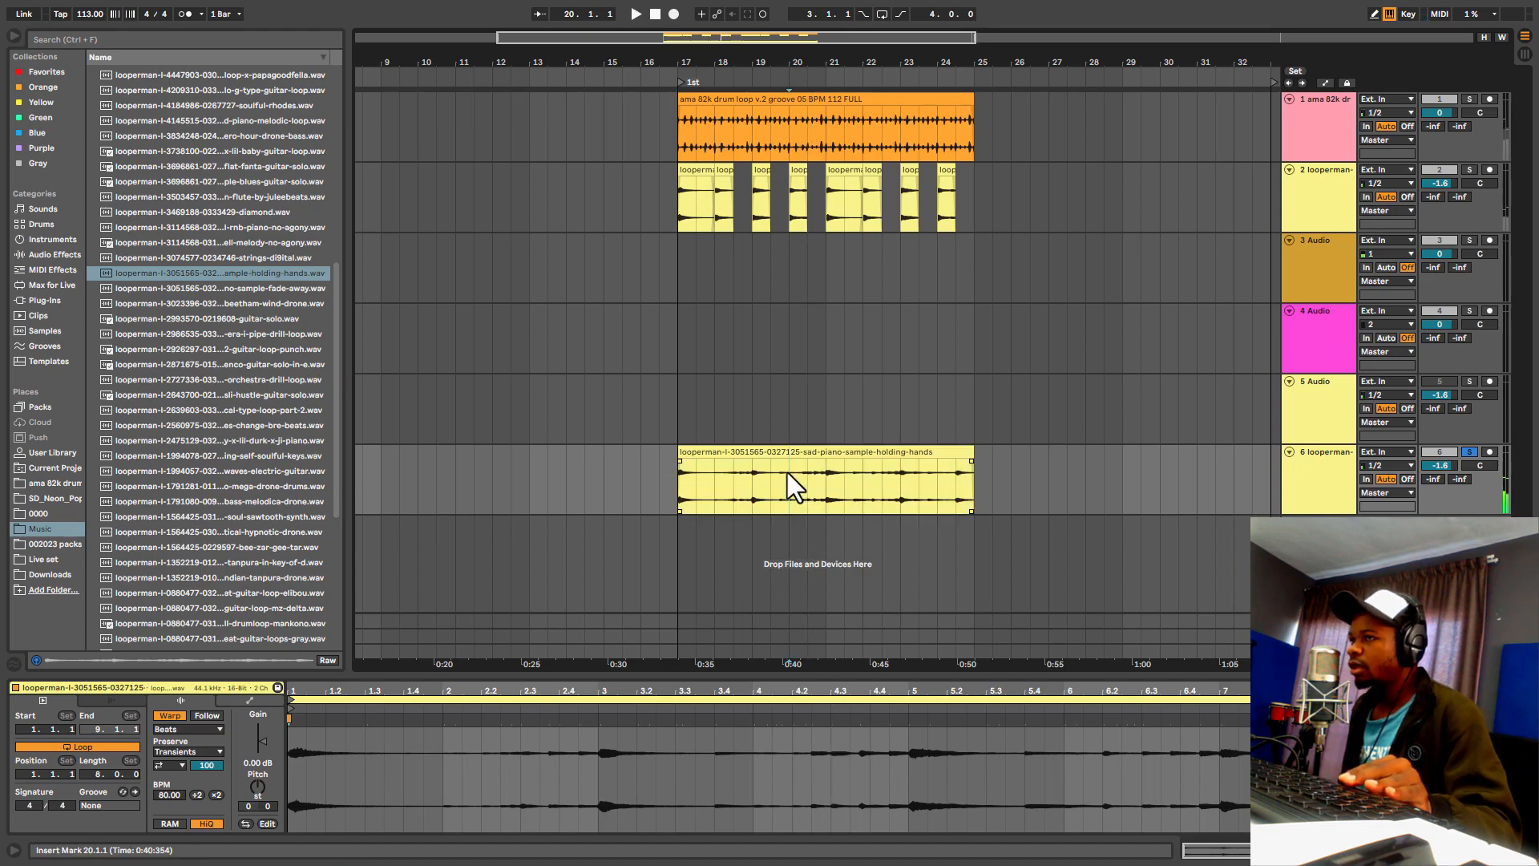
pyautogui.click(706, 473)
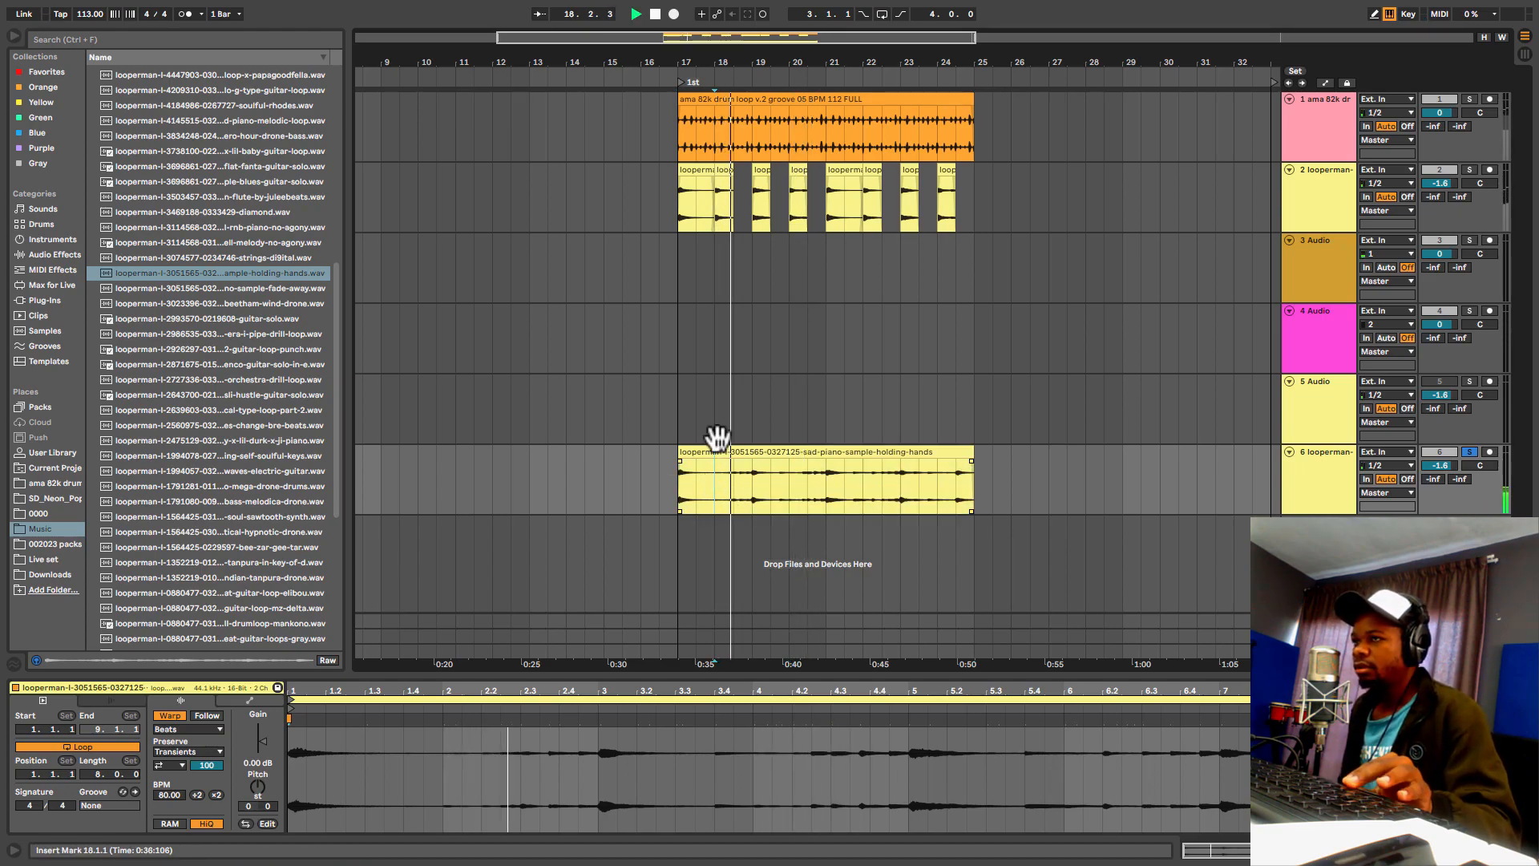
pyautogui.moveTo(726, 64); pyautogui.dragTo(726, 105)
pyautogui.press('+')
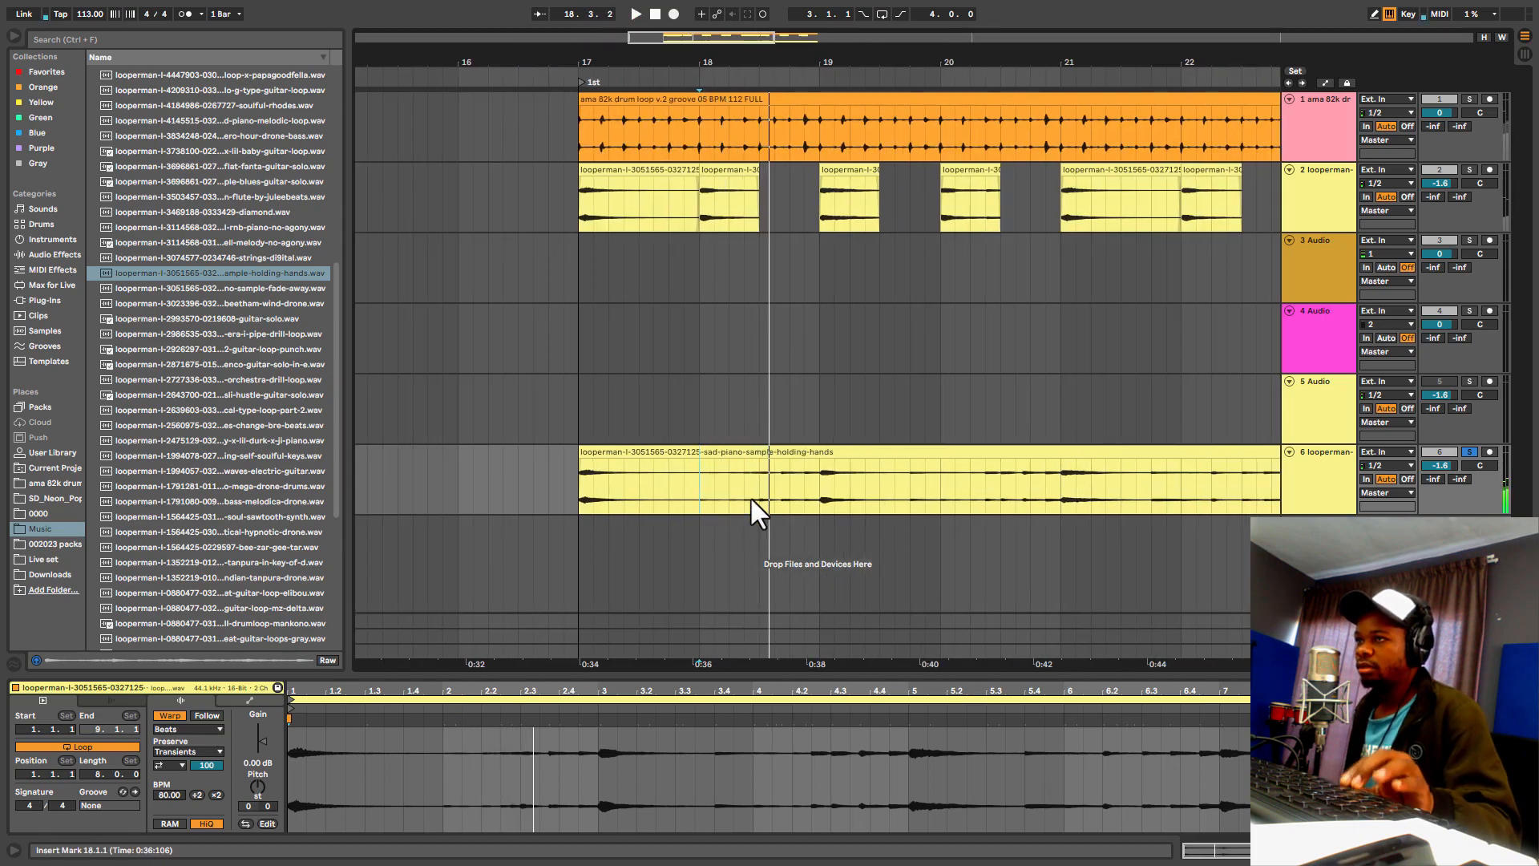
# Step: Audition the one-beat piano section from 18.1.1 to 18.2.1, and raise the clip's gain to 10.8 dB
pyautogui.press('space')
pyautogui.moveTo(704, 489); pyautogui.dragTo(718, 474)
pyautogui.press('space')
pyautogui.press('space')
pyautogui.moveTo(257, 739); pyautogui.dragTo(257, 733)
pyautogui.press('space')
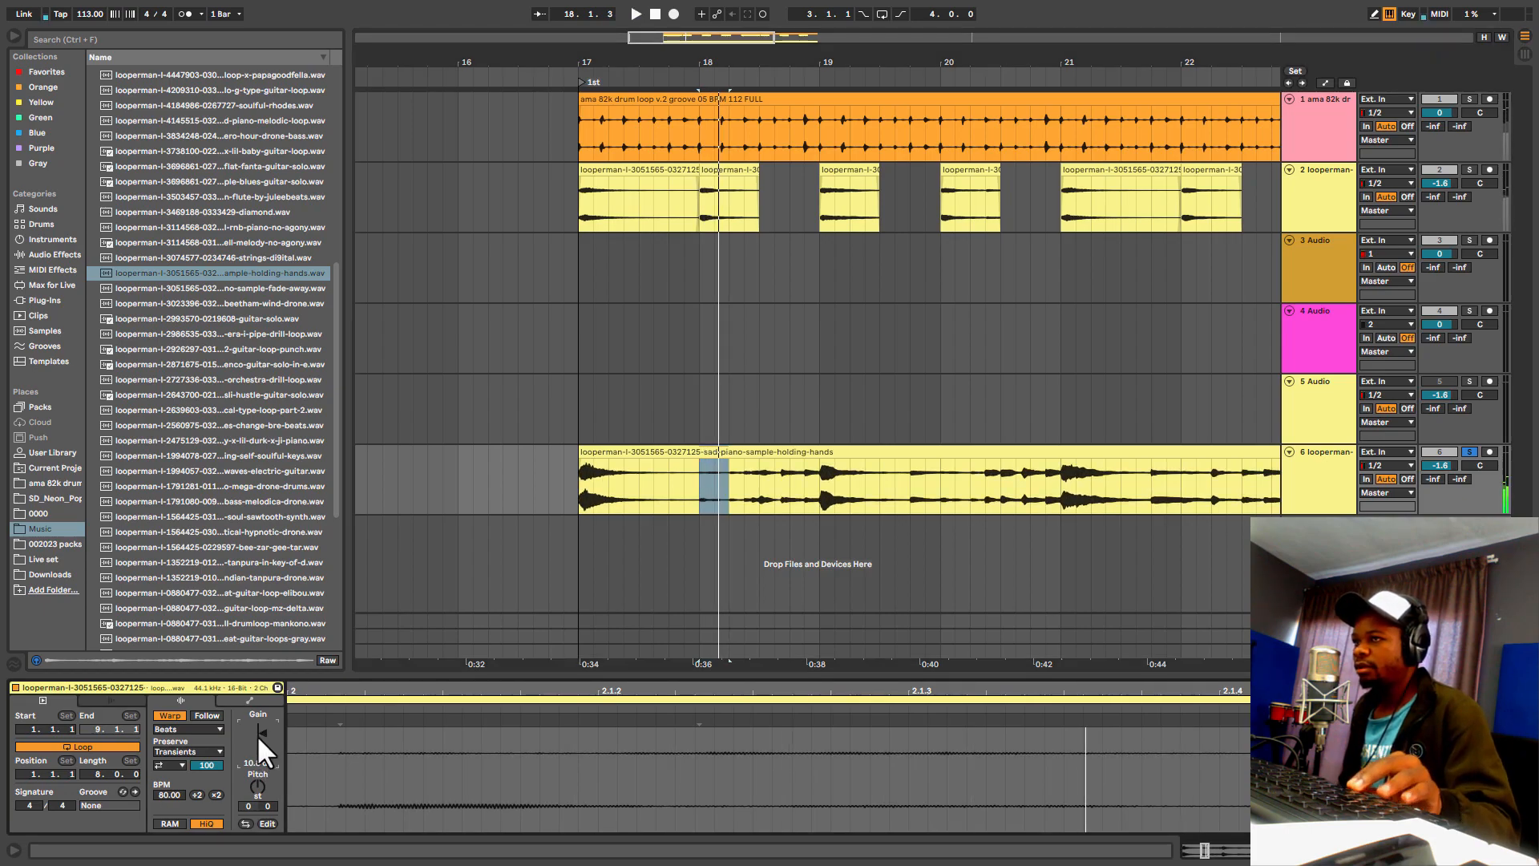
pyautogui.press('space')
# Step: Delete the track 6 piano before 18.1.1 and after 18.2.1, and play back the remaining one-beat section
pyautogui.moveTo(702, 486); pyautogui.dragTo(304, 541)
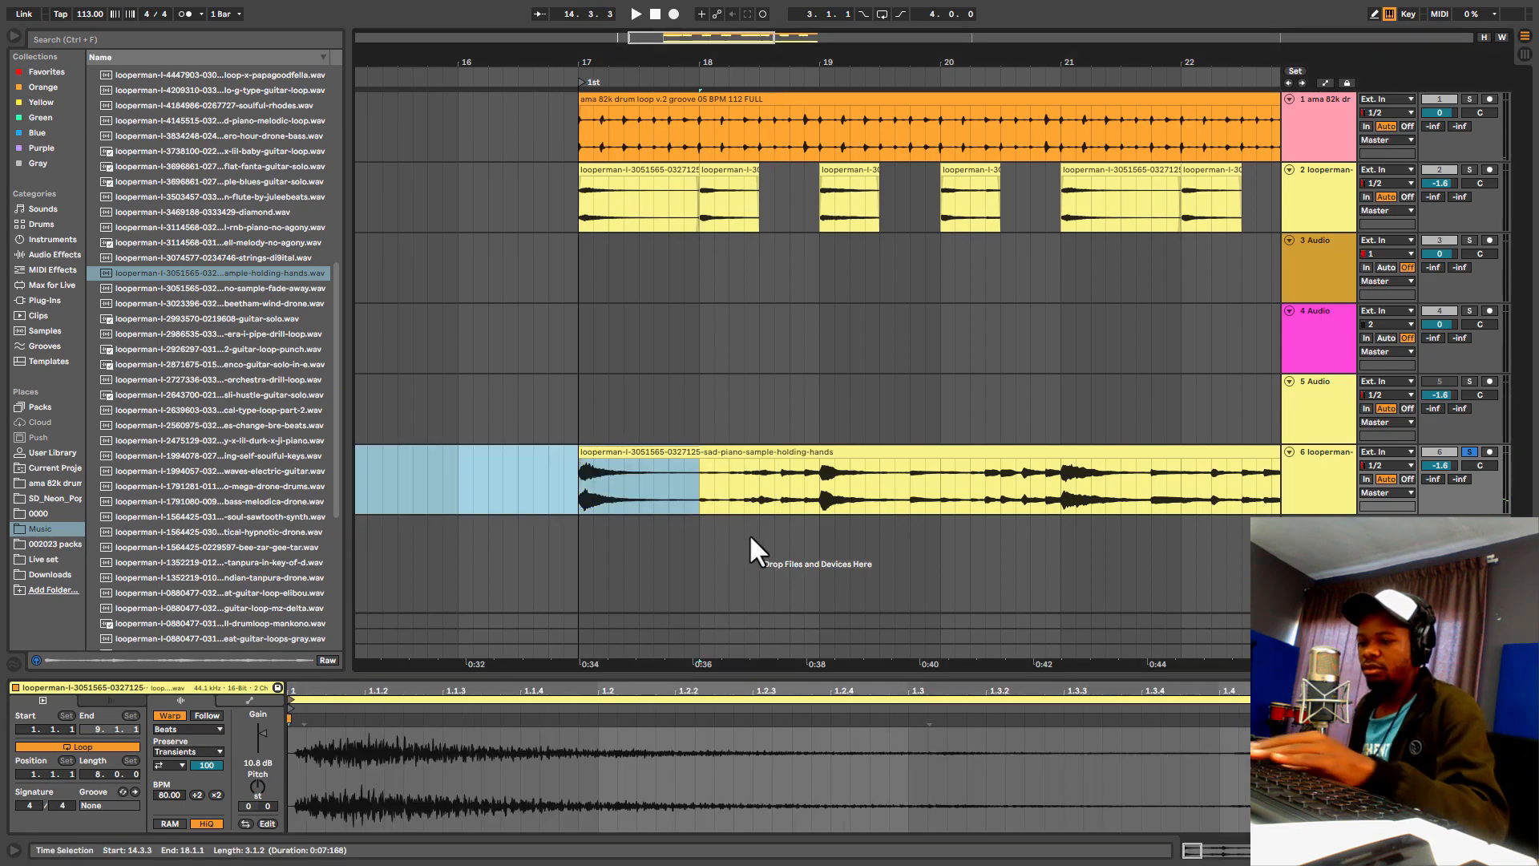
pyautogui.press('Delete')
pyautogui.moveTo(728, 481); pyautogui.dragTo(1315, 439)
pyautogui.press('Delete')
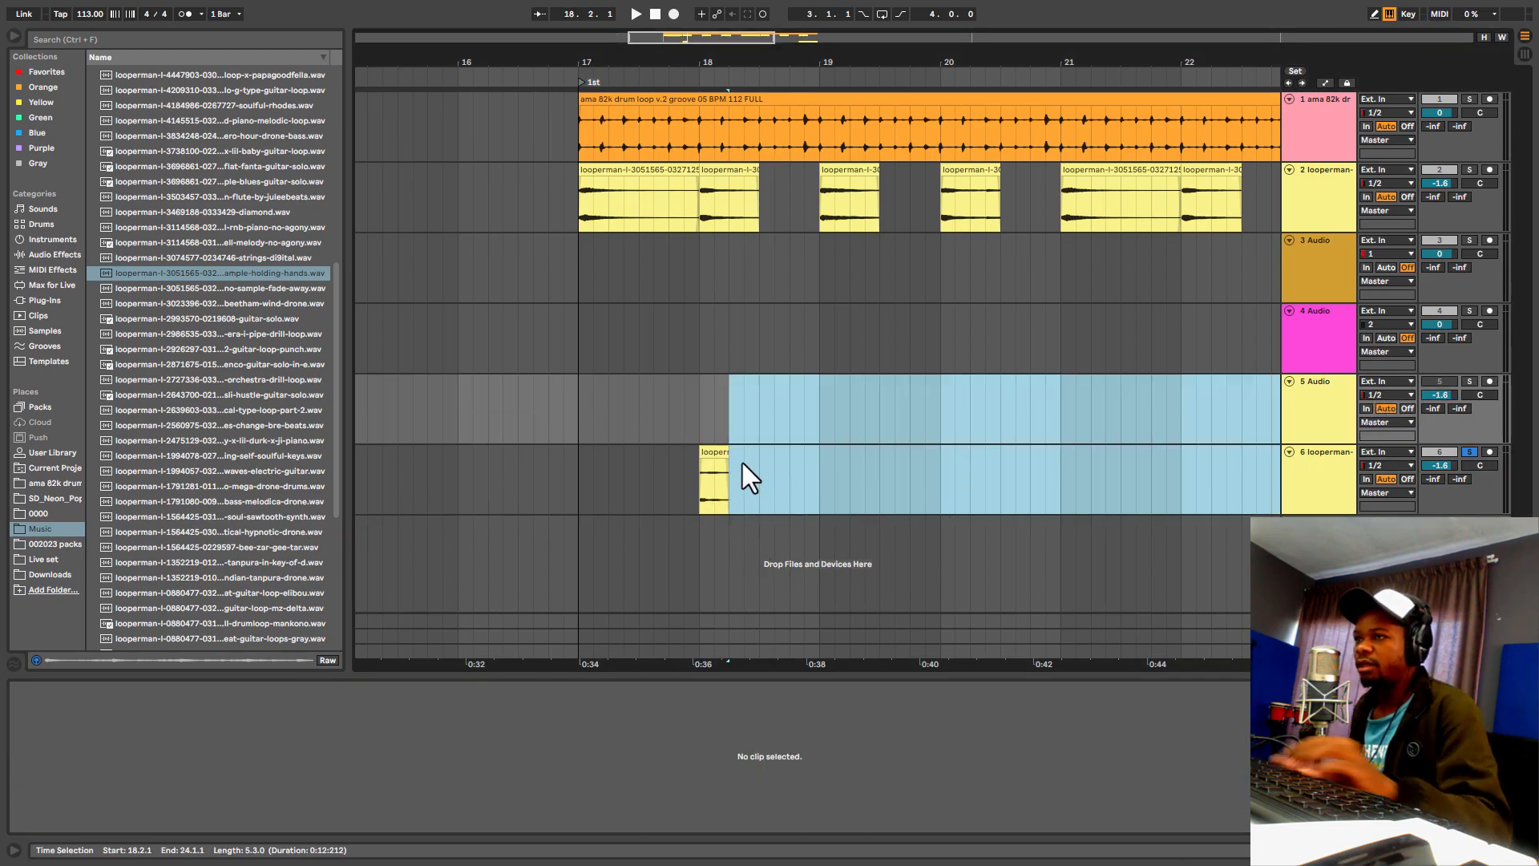
pyautogui.click(712, 451)
pyautogui.press('space')
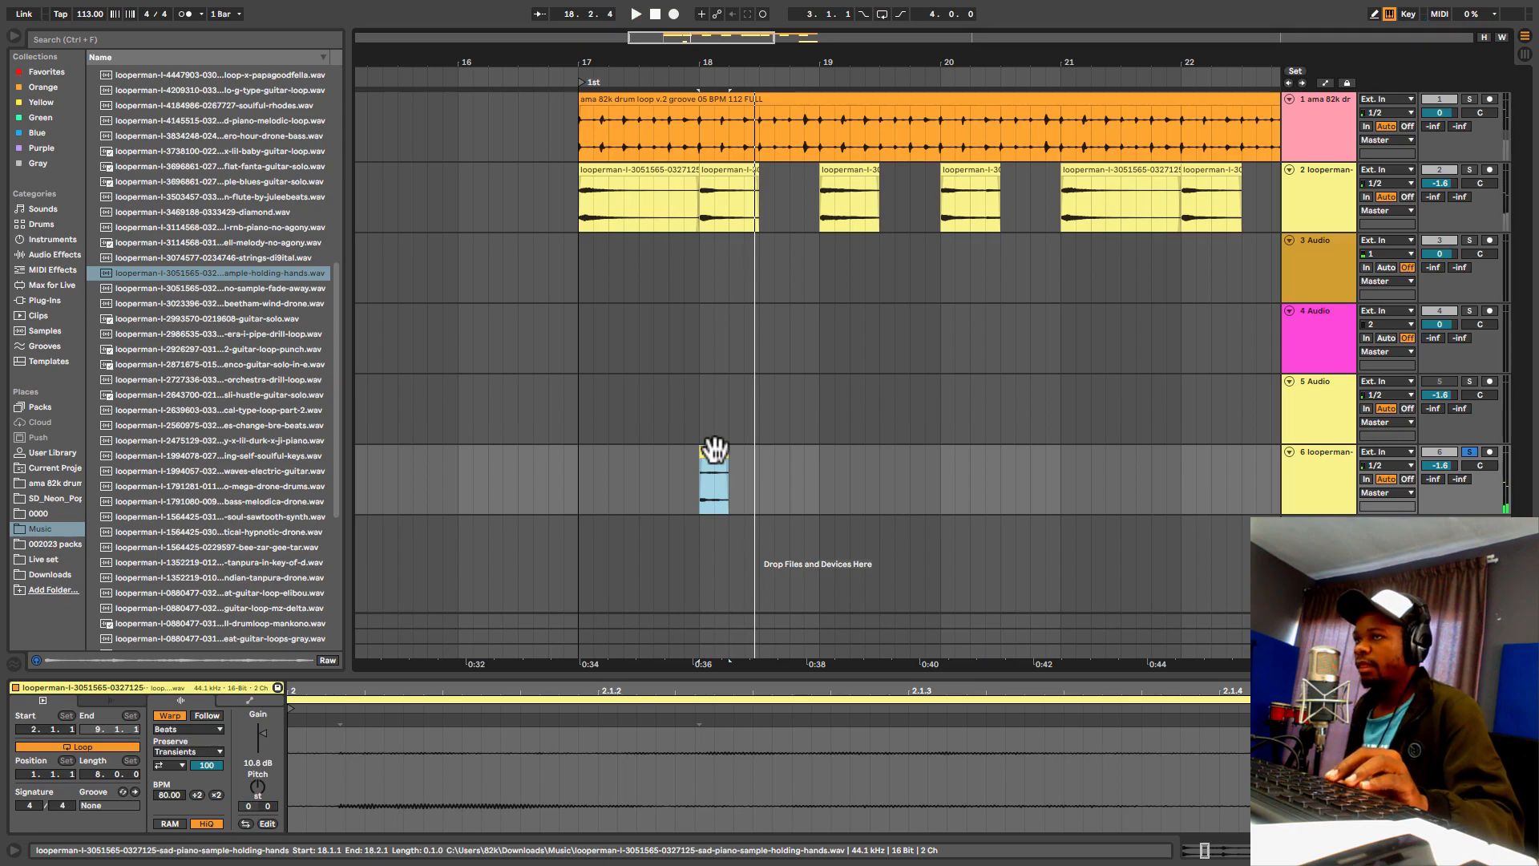
pyautogui.press('space')
# Step: Move the one-beat piano section to 17.2.1, and play back from bar 17 with track 6 unsoloed
pyautogui.moveTo(714, 451); pyautogui.dragTo(625, 473)
pyautogui.click(575, 478)
pyautogui.press('space')
pyautogui.click(1470, 452)
pyautogui.press('space')
pyautogui.press('space')
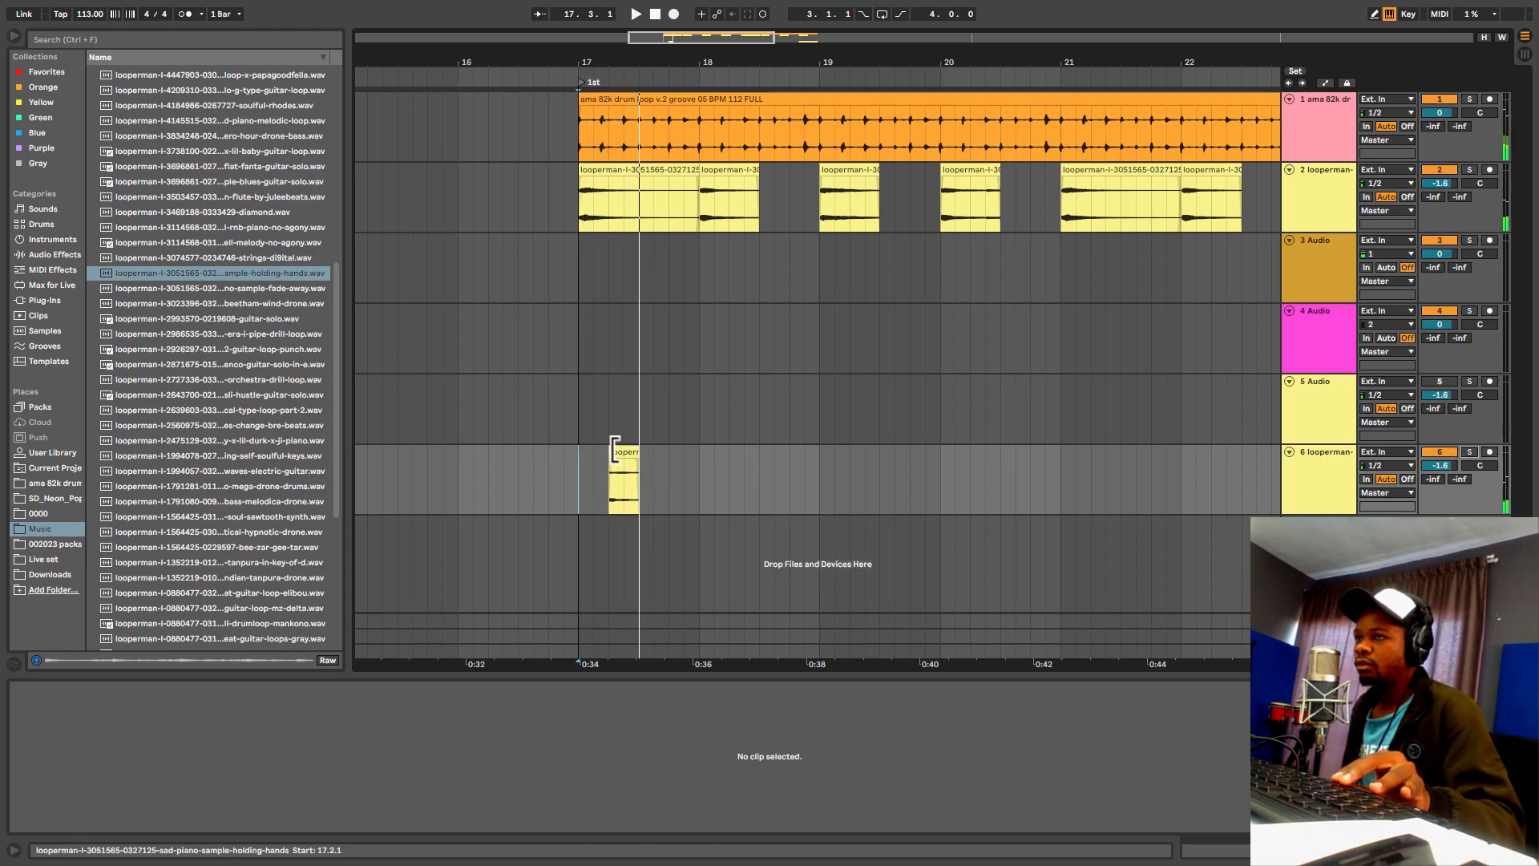
# Step: Move the one-beat piano section to 17.1.3 and play back from bar 17
pyautogui.moveTo(621, 451); pyautogui.dragTo(614, 459)
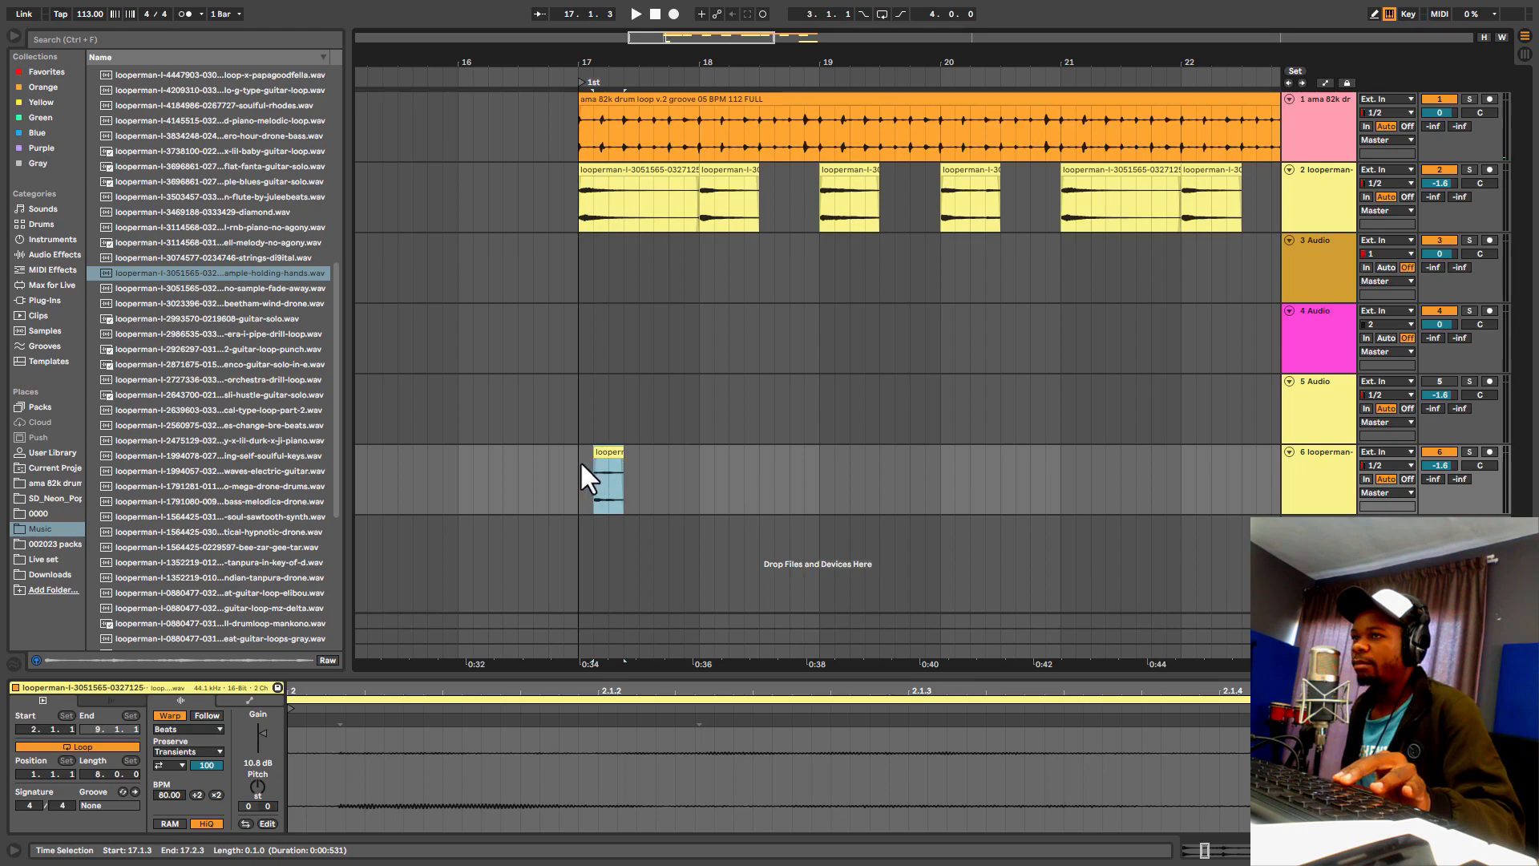
pyautogui.click(574, 459)
pyautogui.press('space')
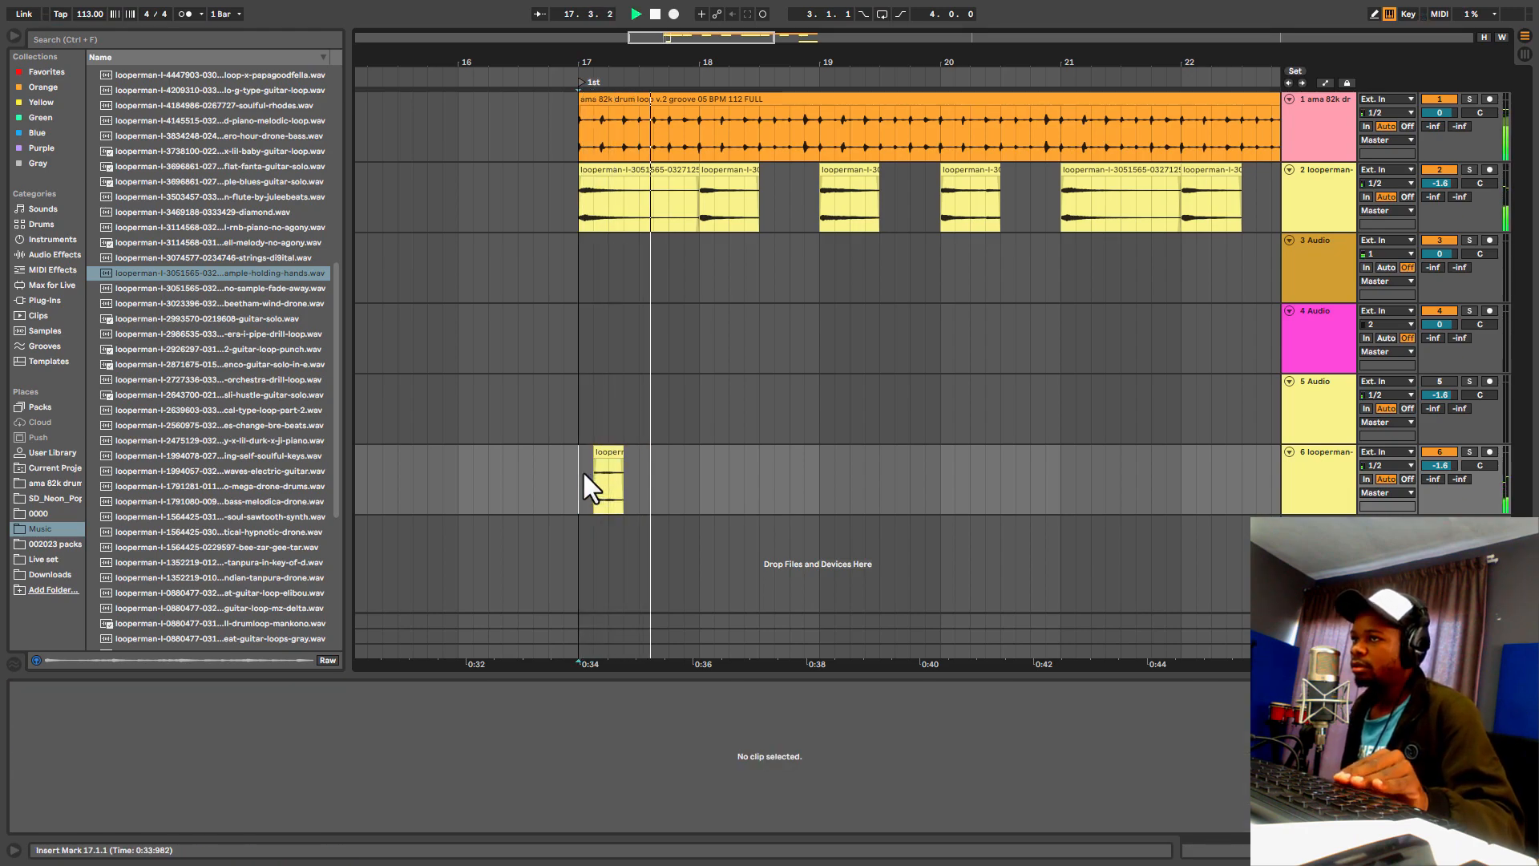
pyautogui.press('space')
pyautogui.press('space')
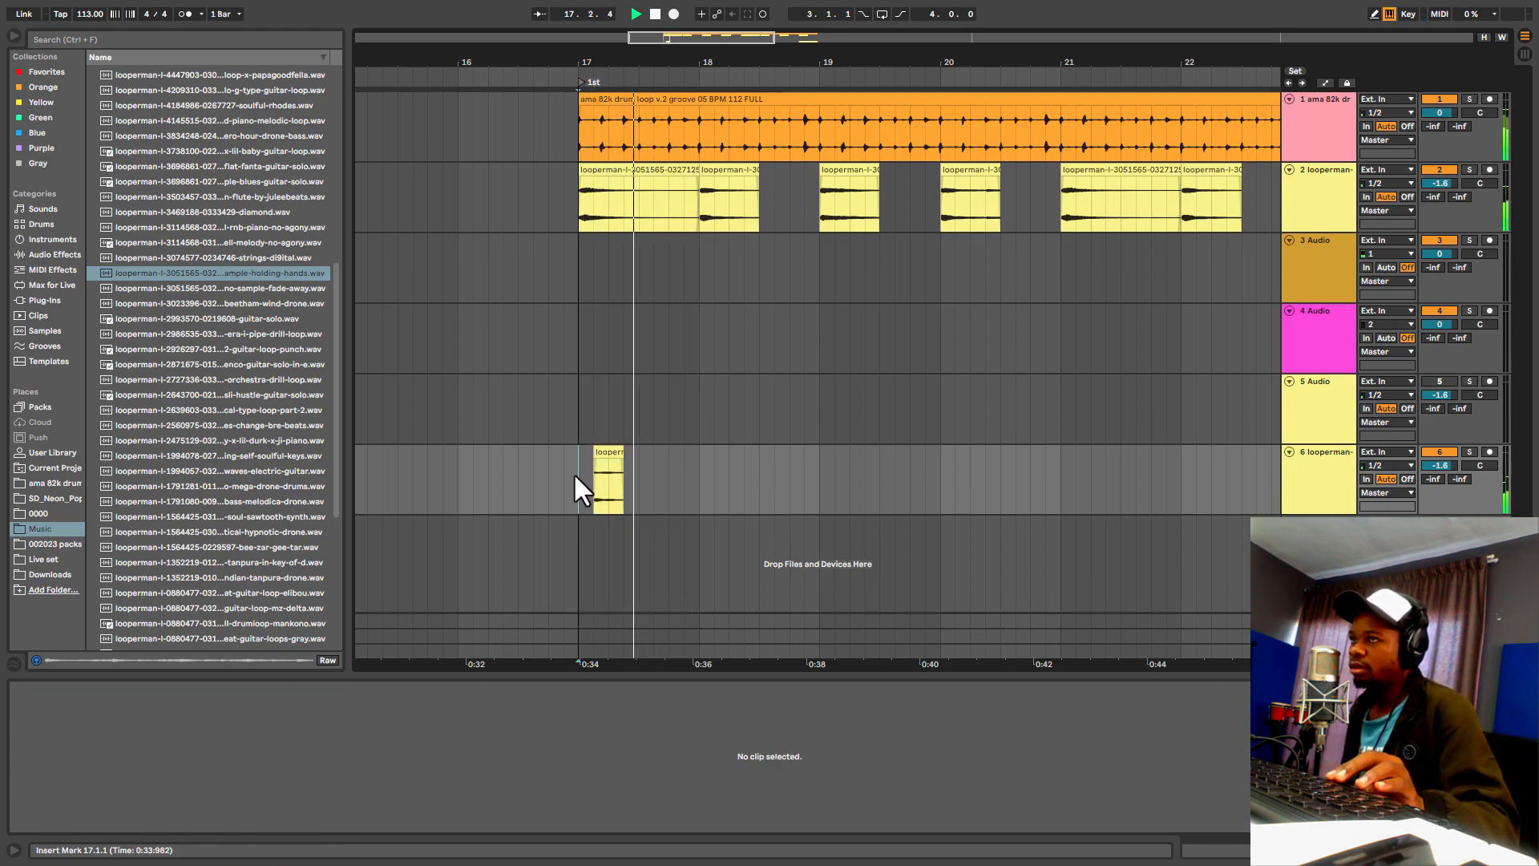
pyautogui.press('space')
# Step: Duplicate the half-bar region from 17.1.1 to 17.3.1 on track 6 repeatedly to carry the piano note through bar 22
pyautogui.moveTo(575, 472); pyautogui.dragTo(638, 468)
pyautogui.hotkey('ctrl', 'd')
pyautogui.hotkey('ctrl', 'd')
pyautogui.hotkey('ctrl', 'd')
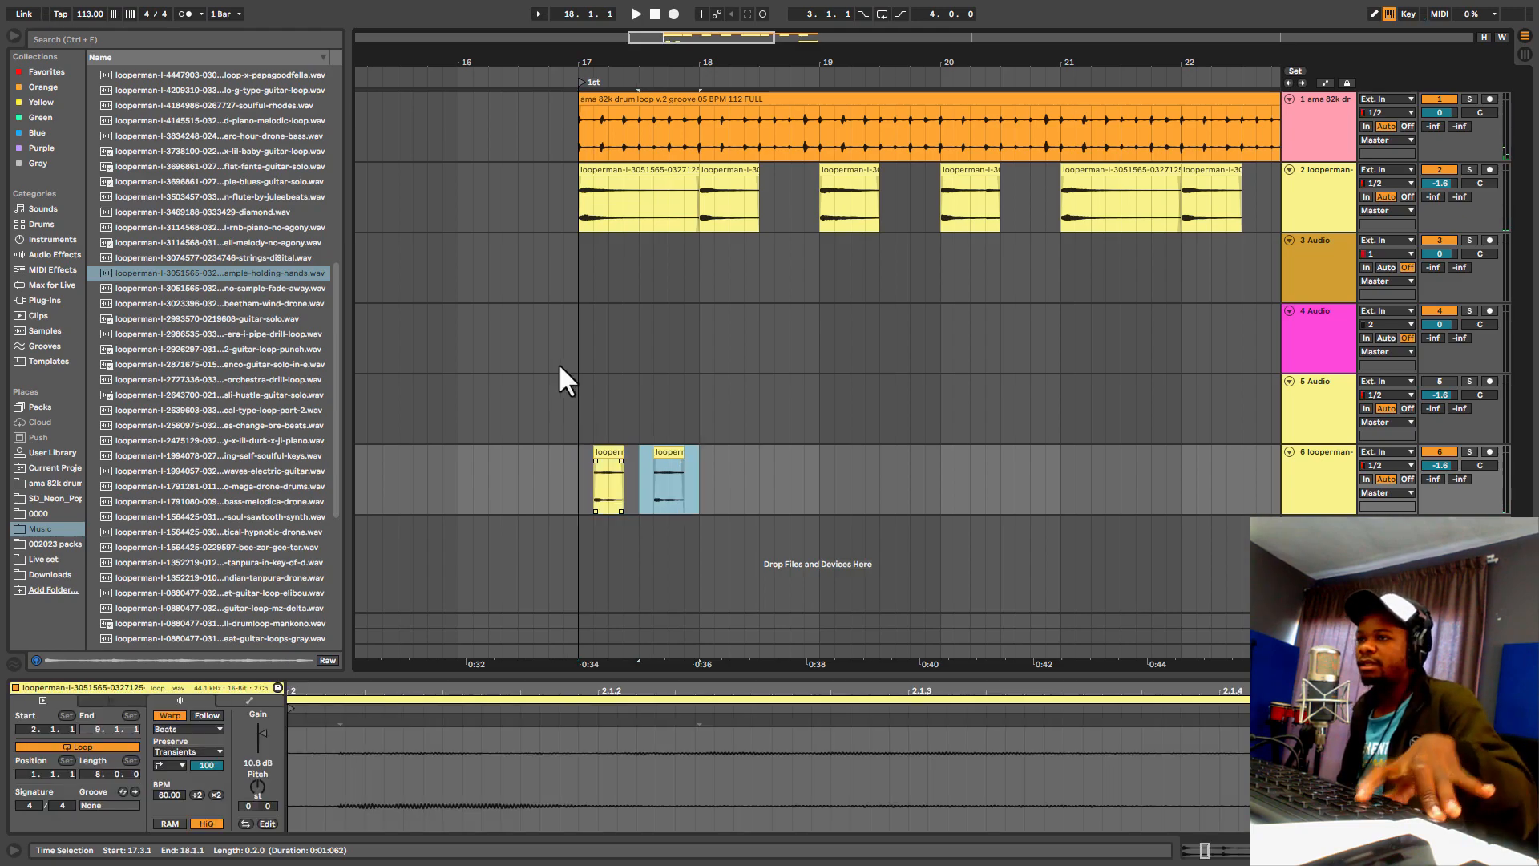
pyautogui.press('-')
pyautogui.hotkey('ctrl', 'd')
pyautogui.hotkey('ctrl', 'd')
pyautogui.hotkey('ctrl', 'd')
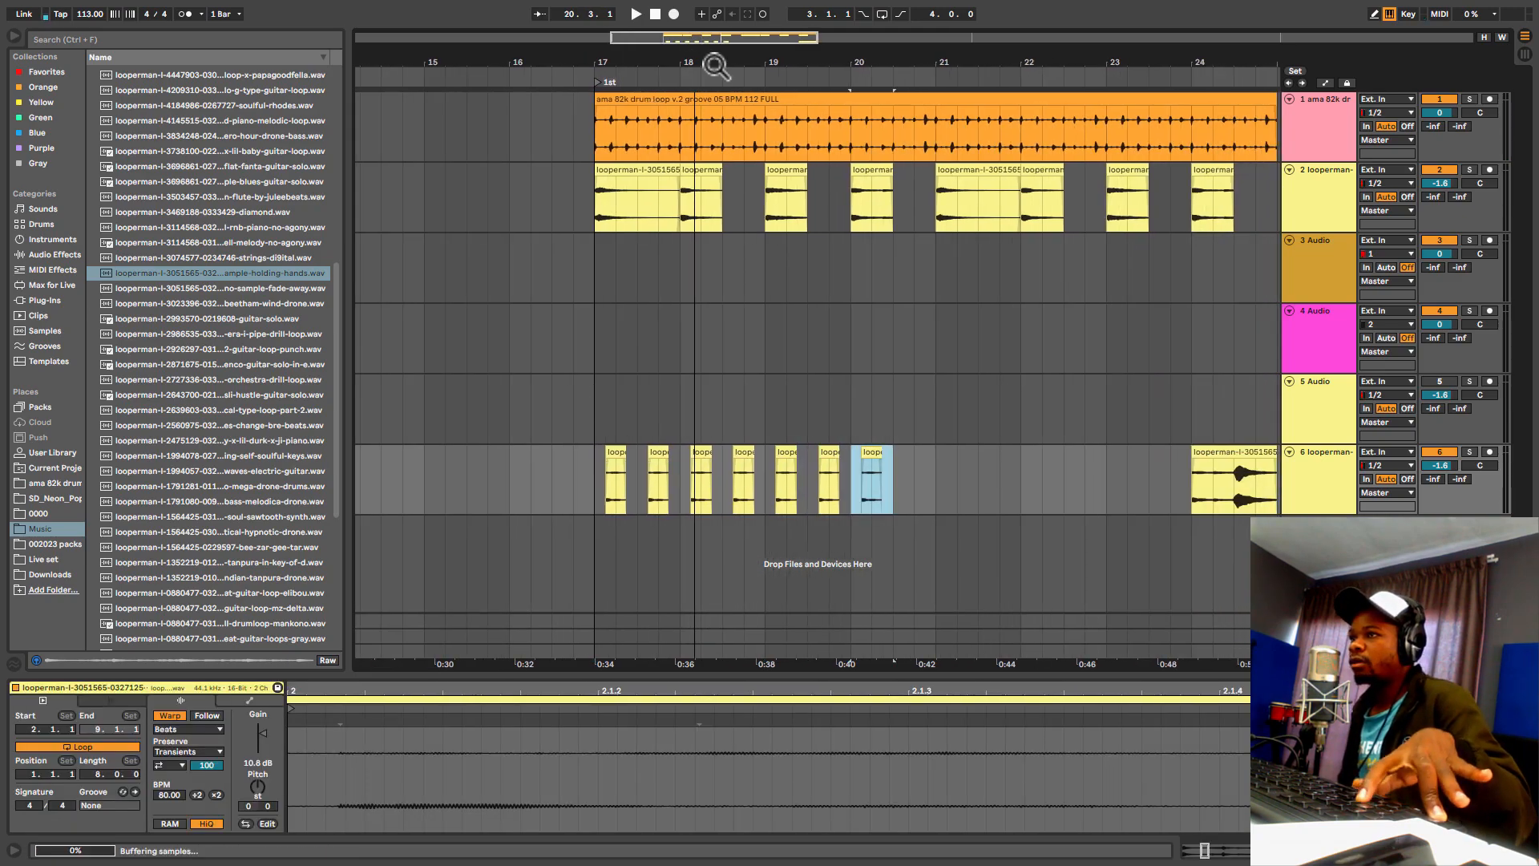
pyautogui.press('-')
pyautogui.hotkey('ctrl', 'd')
pyautogui.hotkey('ctrl', 'd')
pyautogui.hotkey('ctrl', 'd')
pyautogui.hotkey('ctrl', 'd')
pyautogui.hotkey('ctrl', 'd')
pyautogui.hotkey('ctrl', 'd')
pyautogui.hotkey('ctrl', 'd')
# Step: Delete the leftover piano clip near bar 24 on track 6, and duplicate bars 21 to 23 to fill up to bar 25
pyautogui.click(1076, 464)
pyautogui.press('Delete')
pyautogui.moveTo(859, 468); pyautogui.dragTo(974, 464)
pyautogui.hotkey('ctrl', 'd')
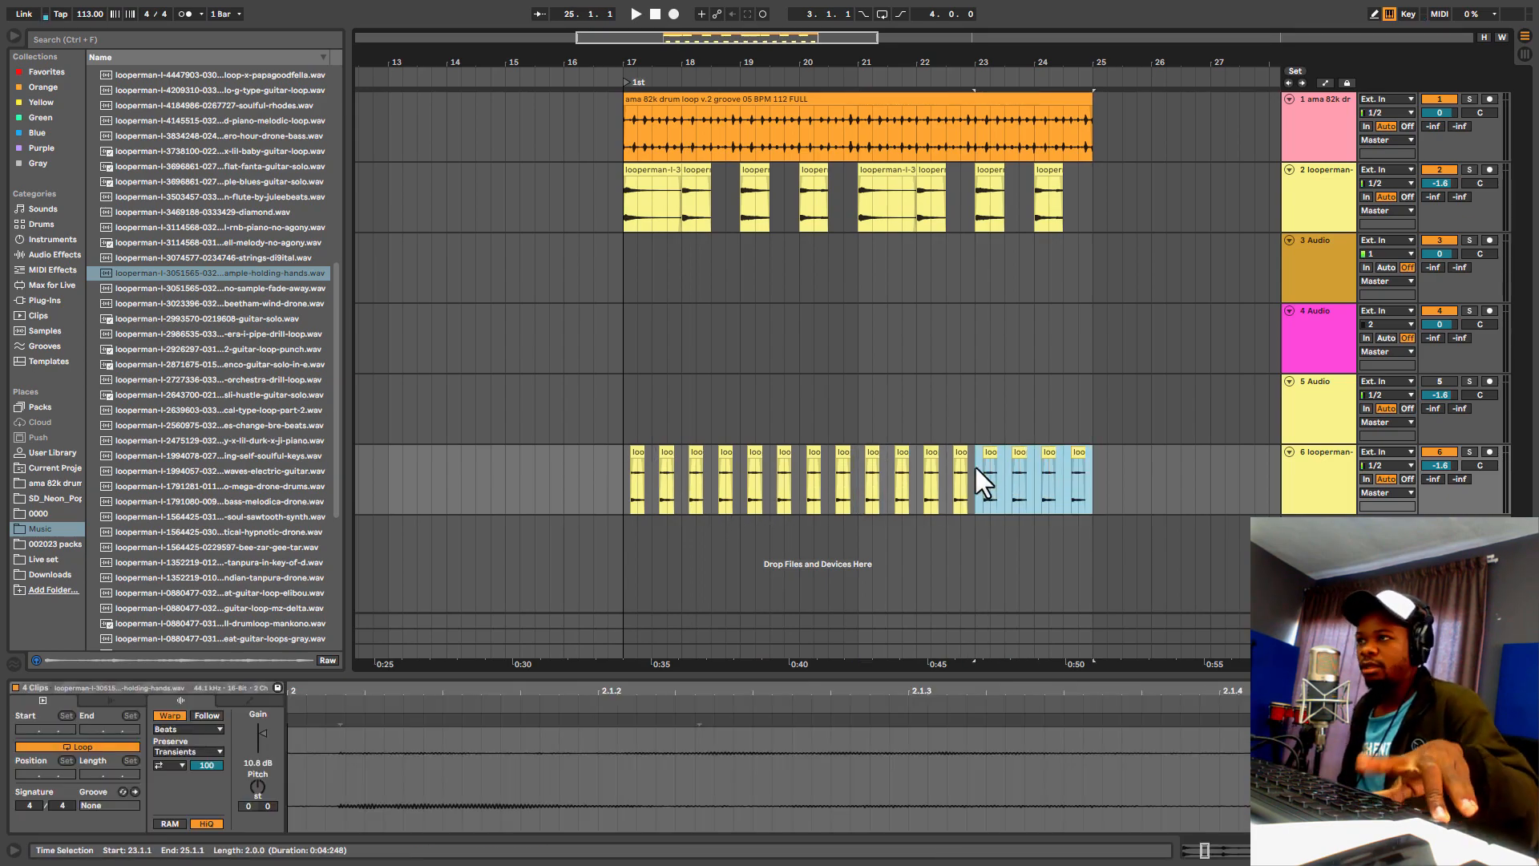
# Step: Play back from bar 17 and move the repeated piano-note track directly beneath track 2
pyautogui.click(617, 468)
pyautogui.press('space')
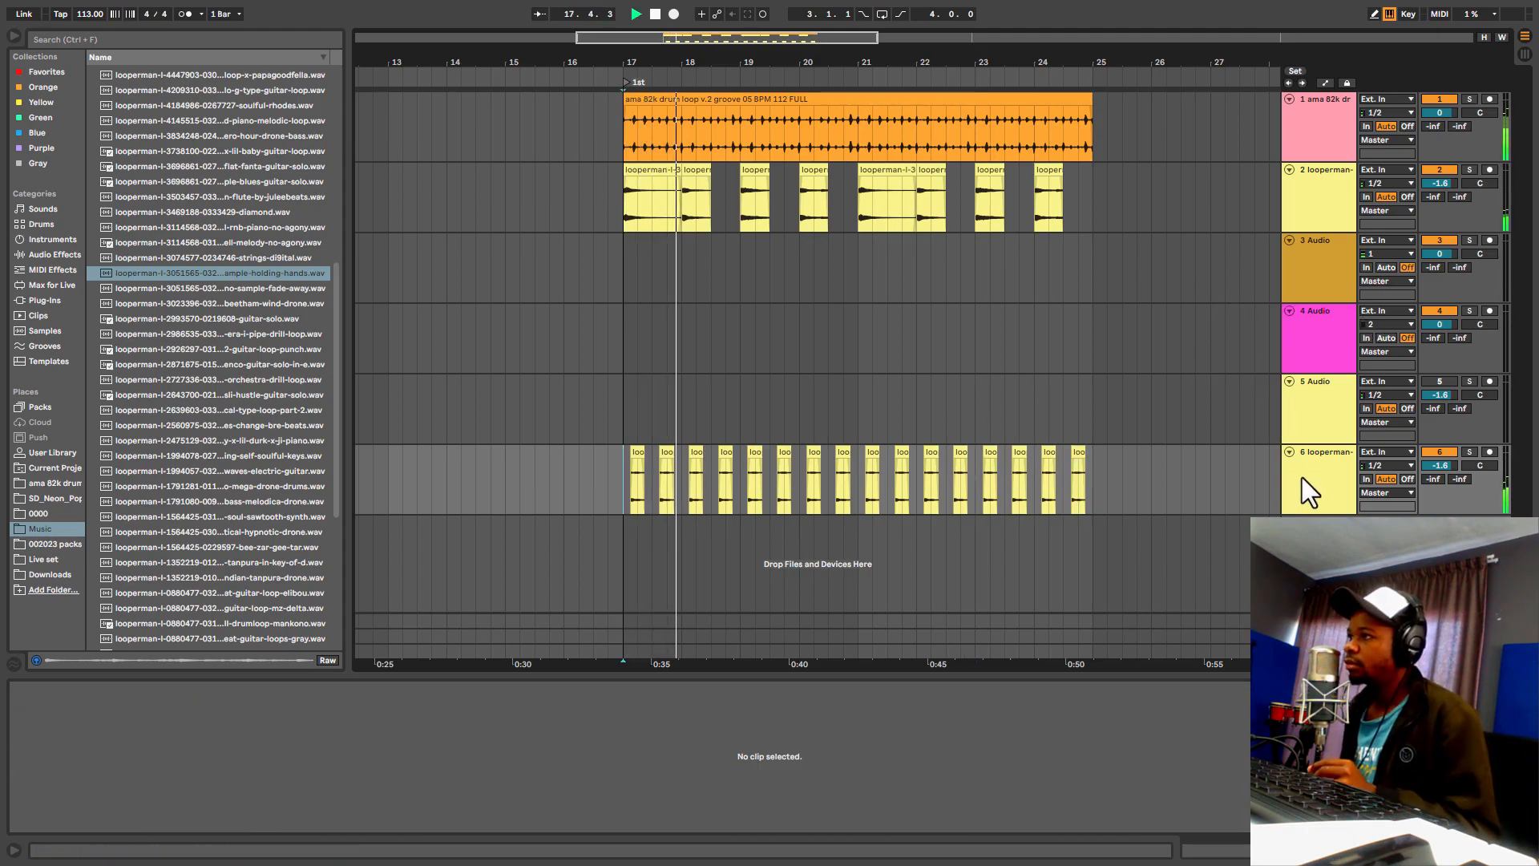
pyautogui.moveTo(1311, 478); pyautogui.dragTo(1308, 252)
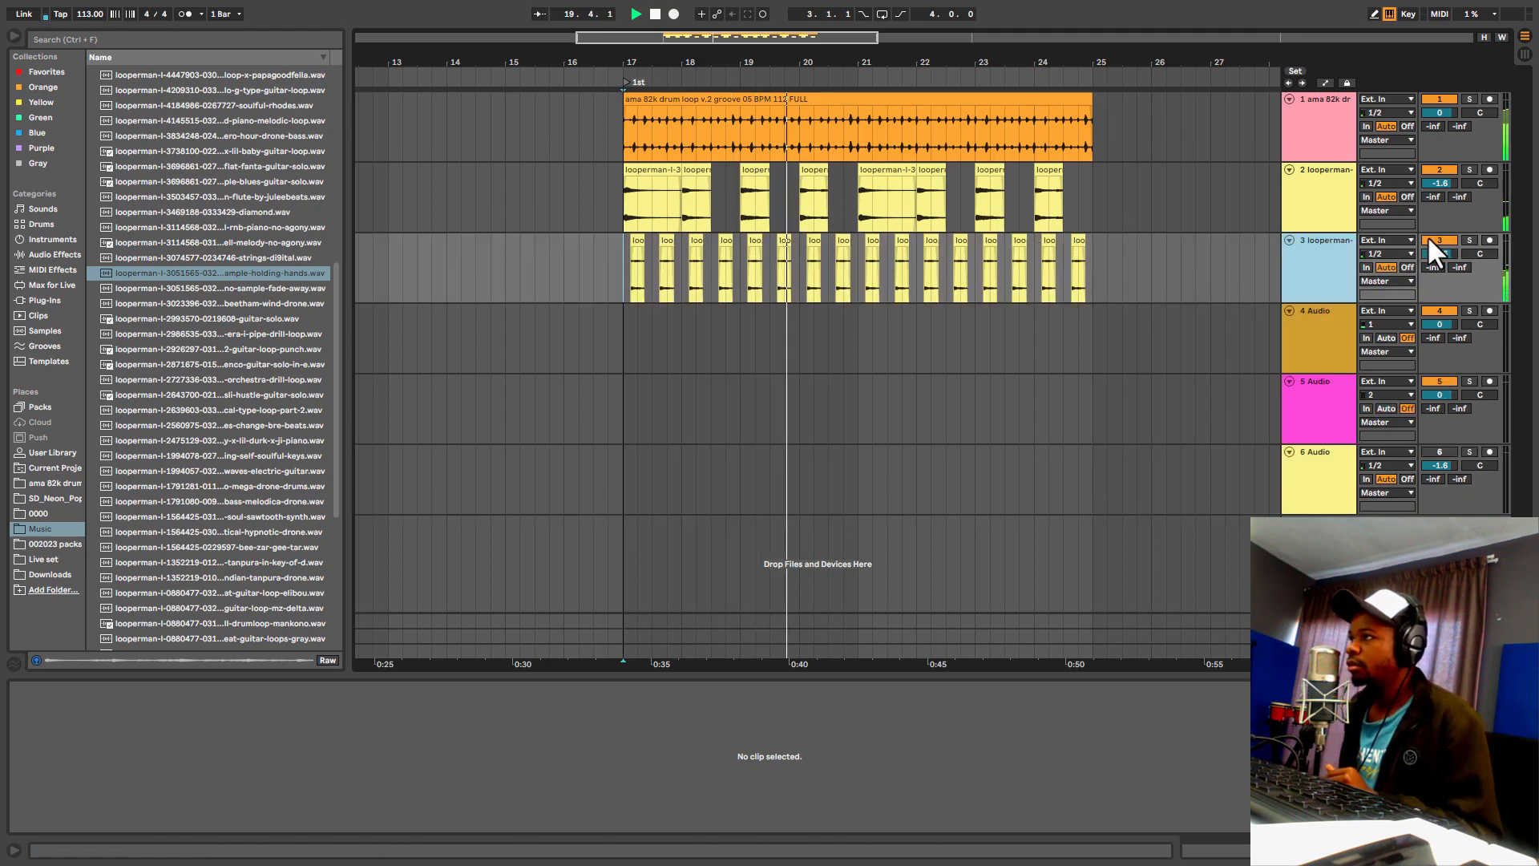
# Step: Lower the volume of track 3 to -6.1 dB during playback, and stop playing
pyautogui.moveTo(1440, 253); pyautogui.dragTo(1440, 277)
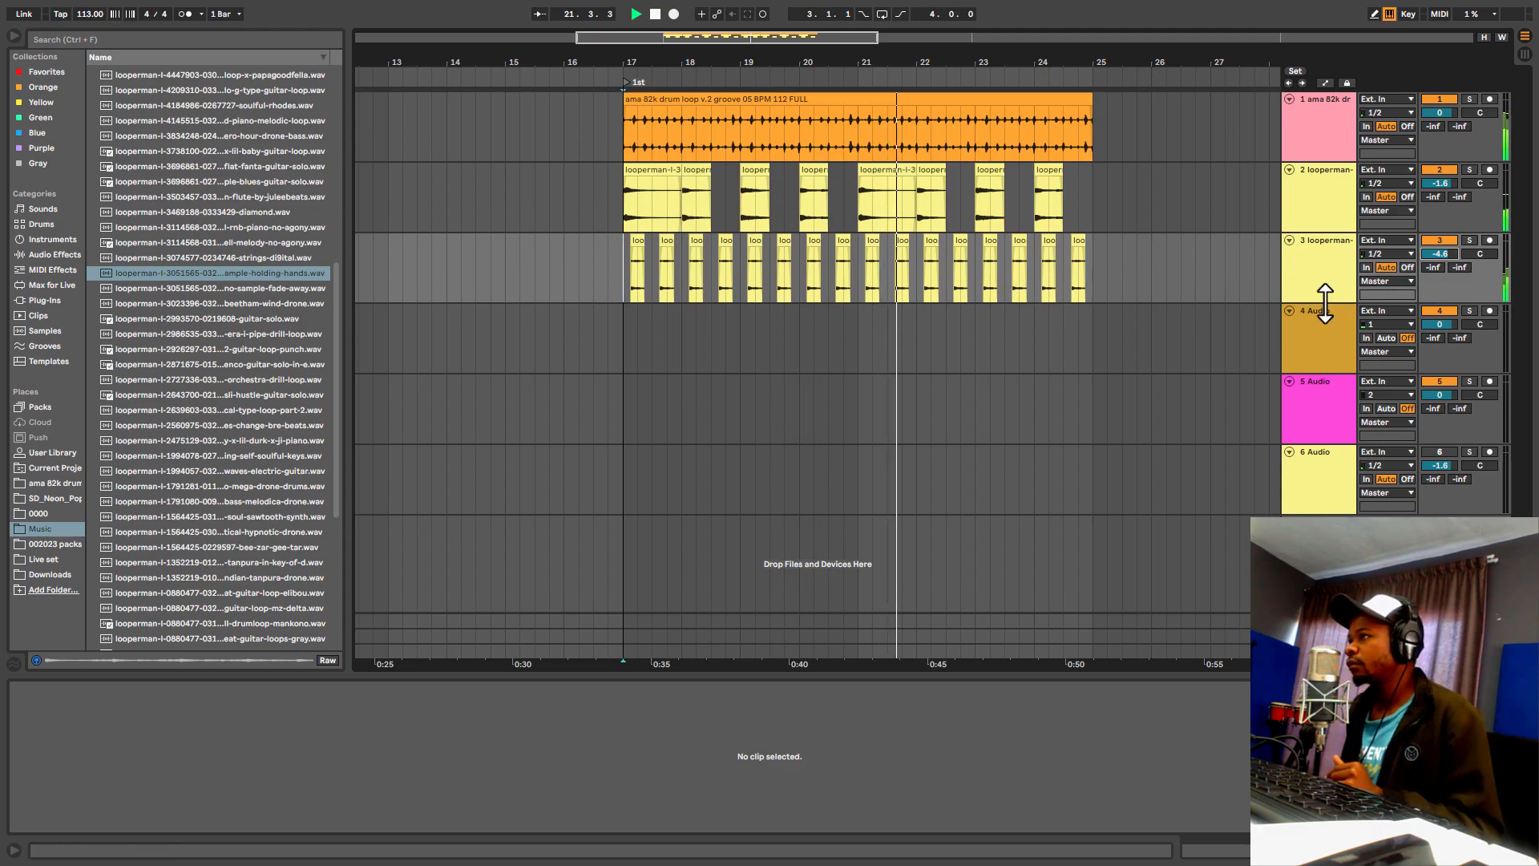
pyautogui.moveTo(1440, 253); pyautogui.dragTo(1440, 265)
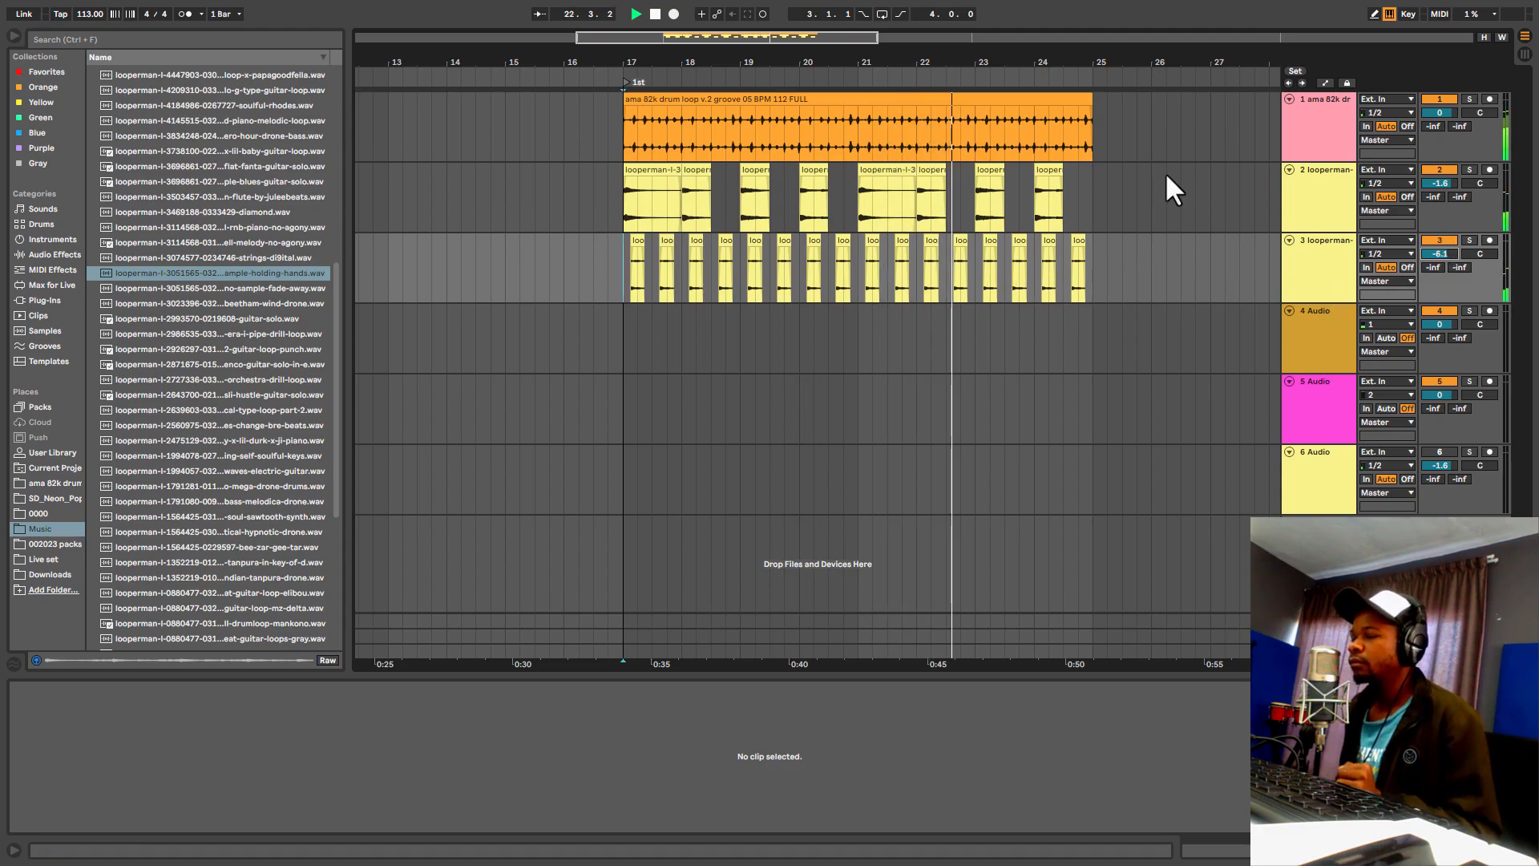
pyautogui.moveTo(935, 60); pyautogui.dragTo(935, 62)
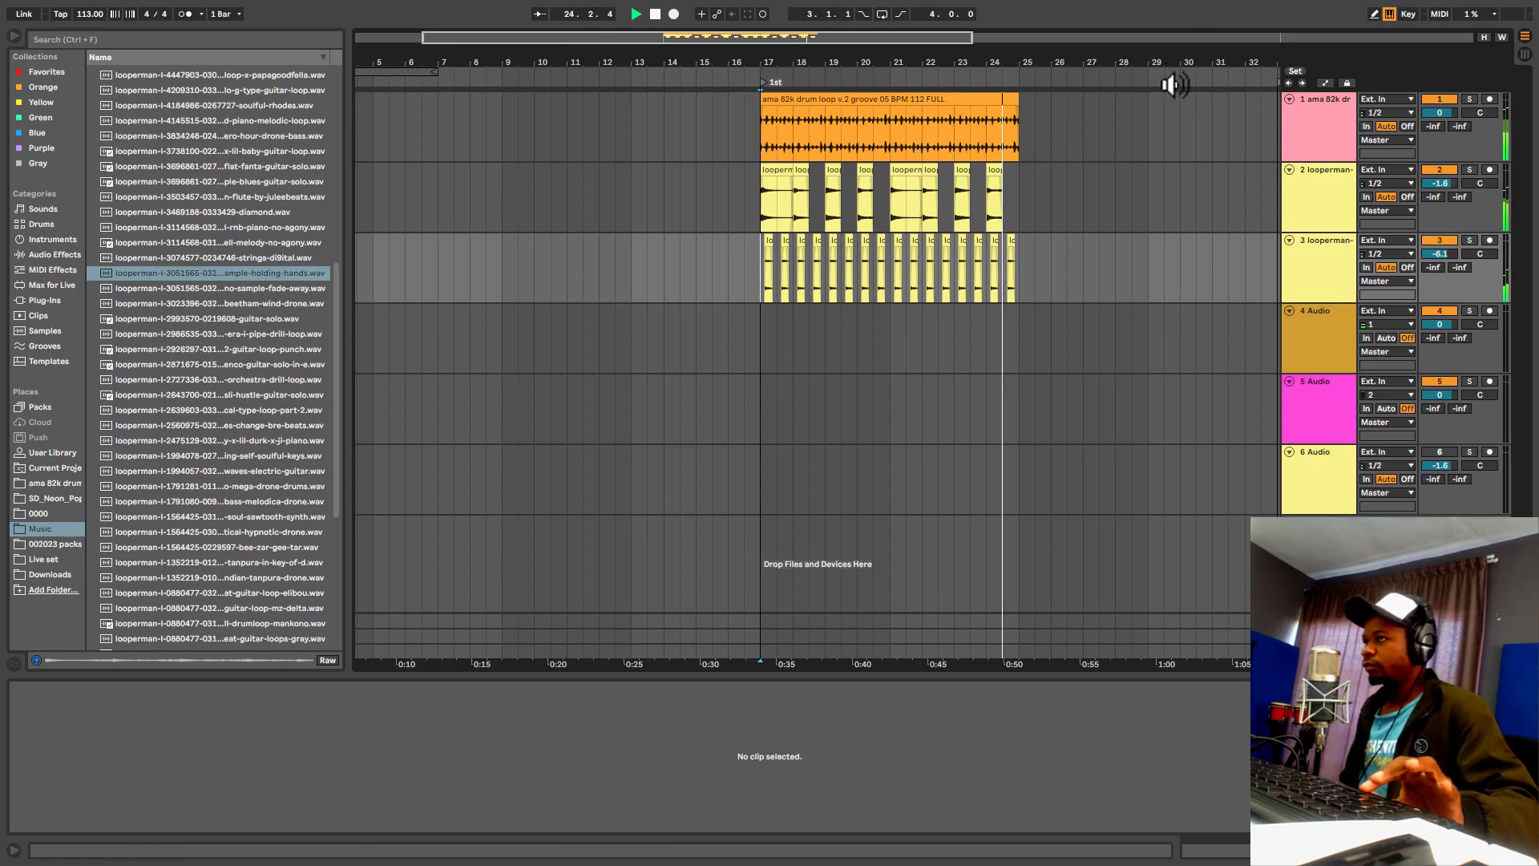
pyautogui.press('space')
# Step: Copy the clips from bar 17 to 25 on tracks 1 to 3 and paste them at the 2nd locator, bar 33
pyautogui.moveTo(1040, 56); pyautogui.dragTo(770, 45)
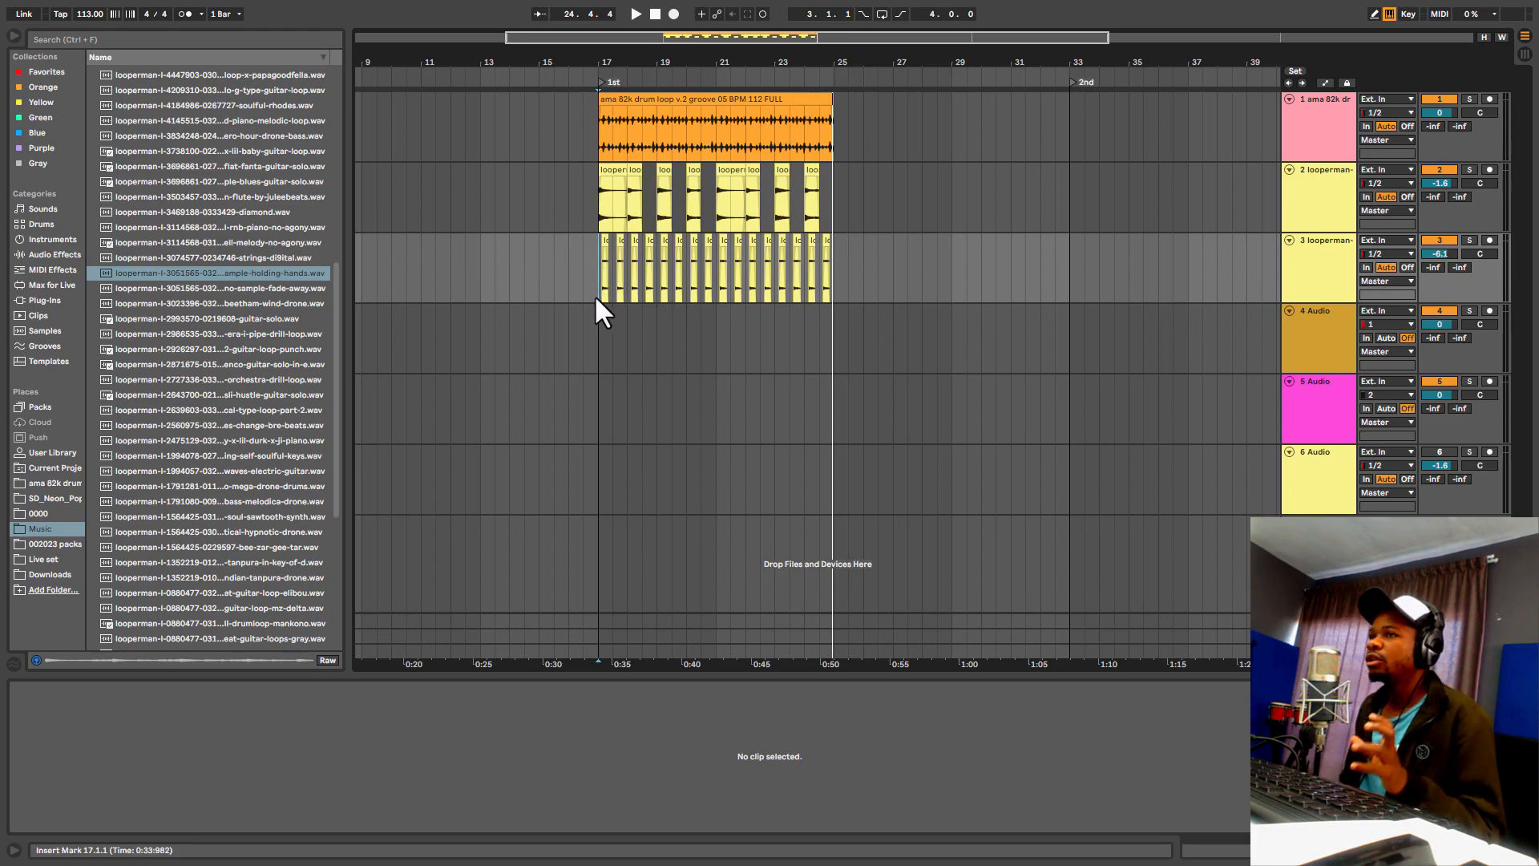
pyautogui.moveTo(595, 297); pyautogui.dragTo(825, 76)
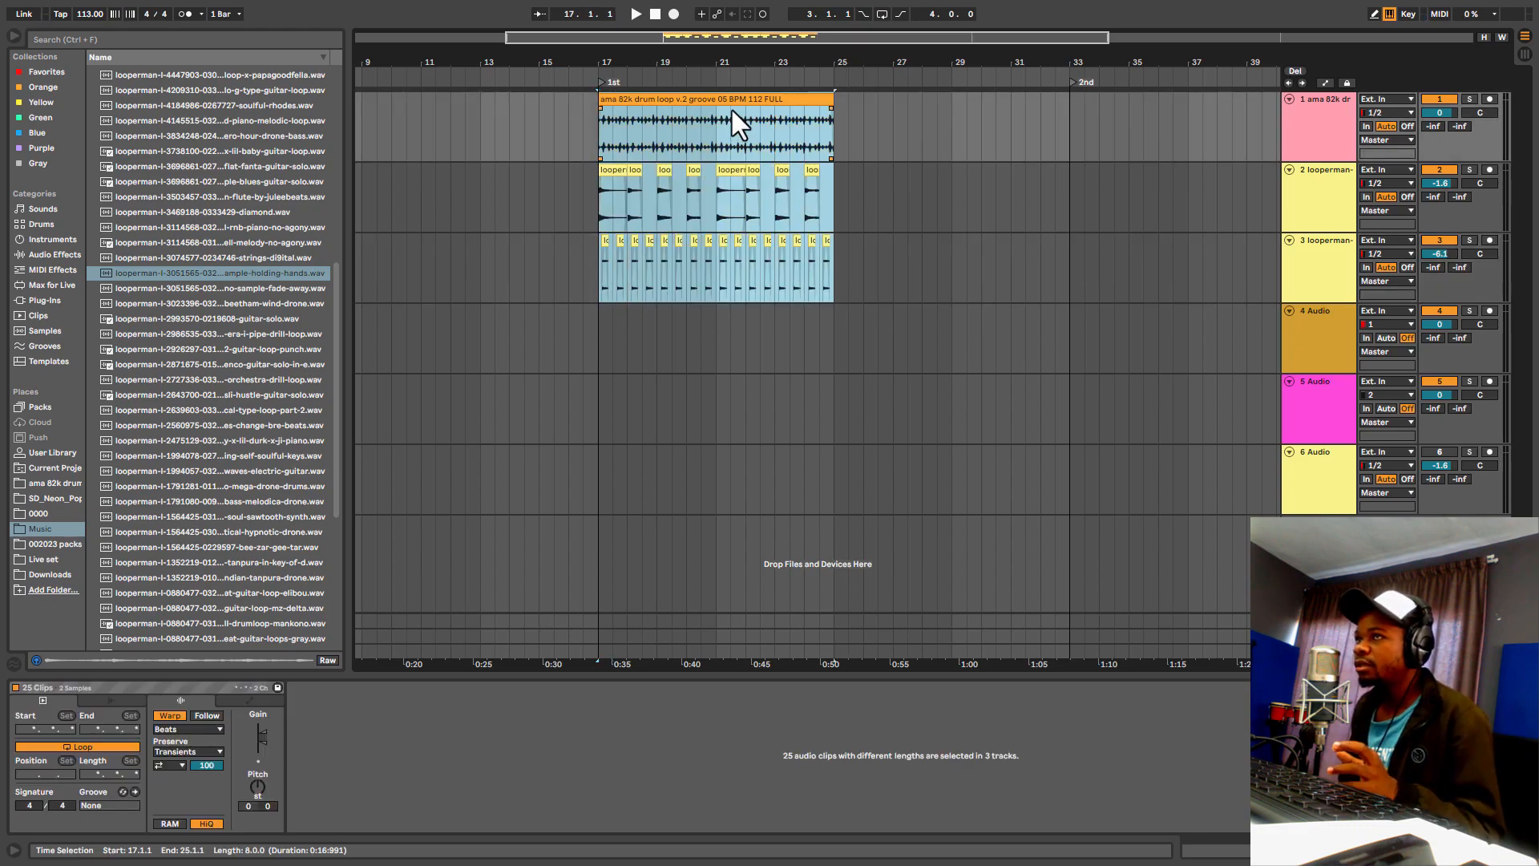
pyautogui.rightClick(732, 113)
pyautogui.click(757, 130)
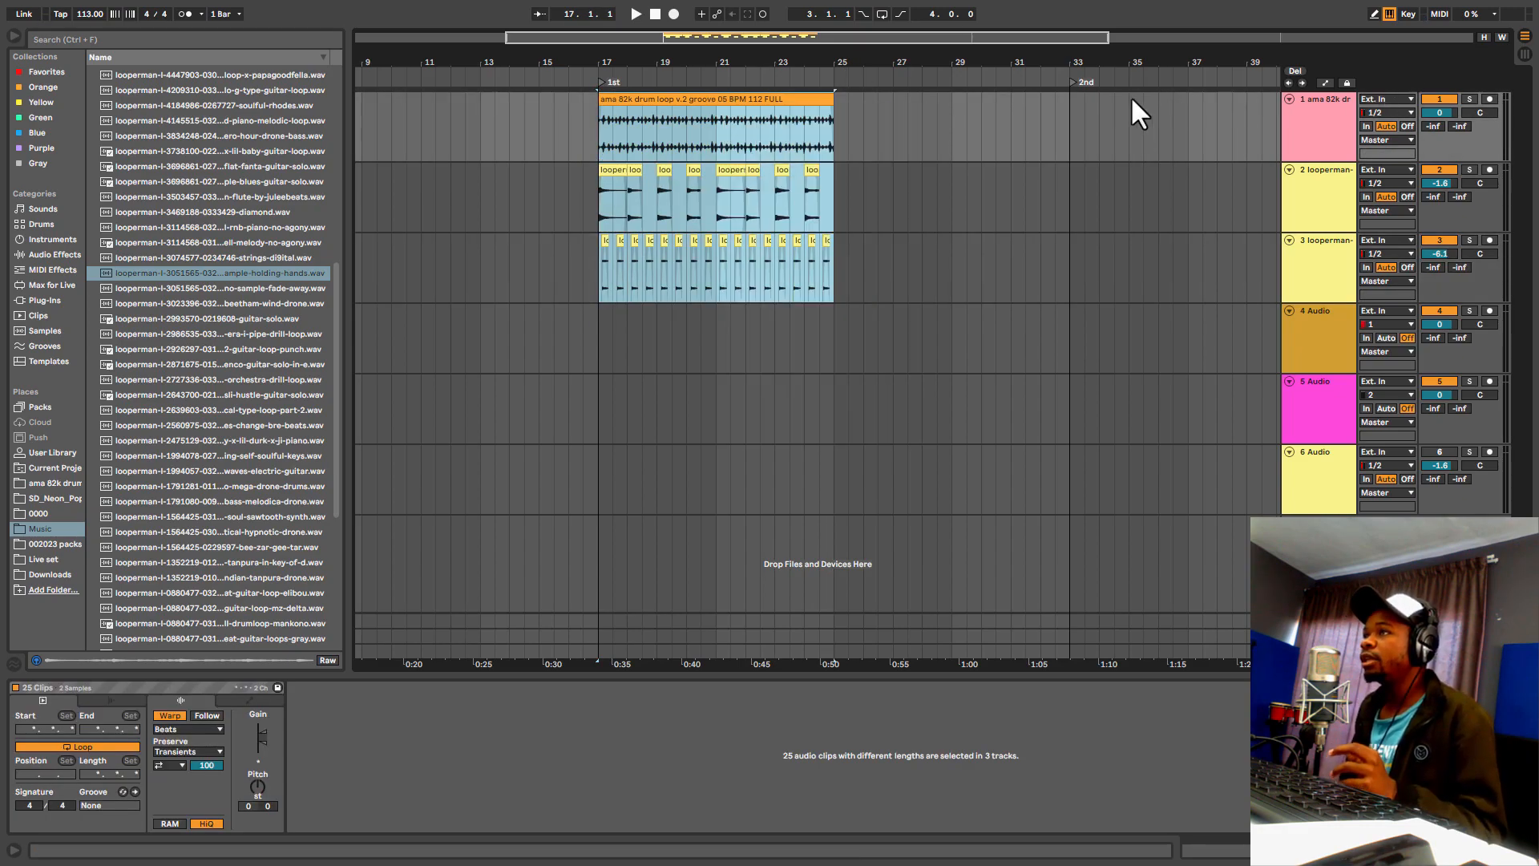
pyautogui.click(1074, 112)
pyautogui.hotkey('ctrl', 'v')
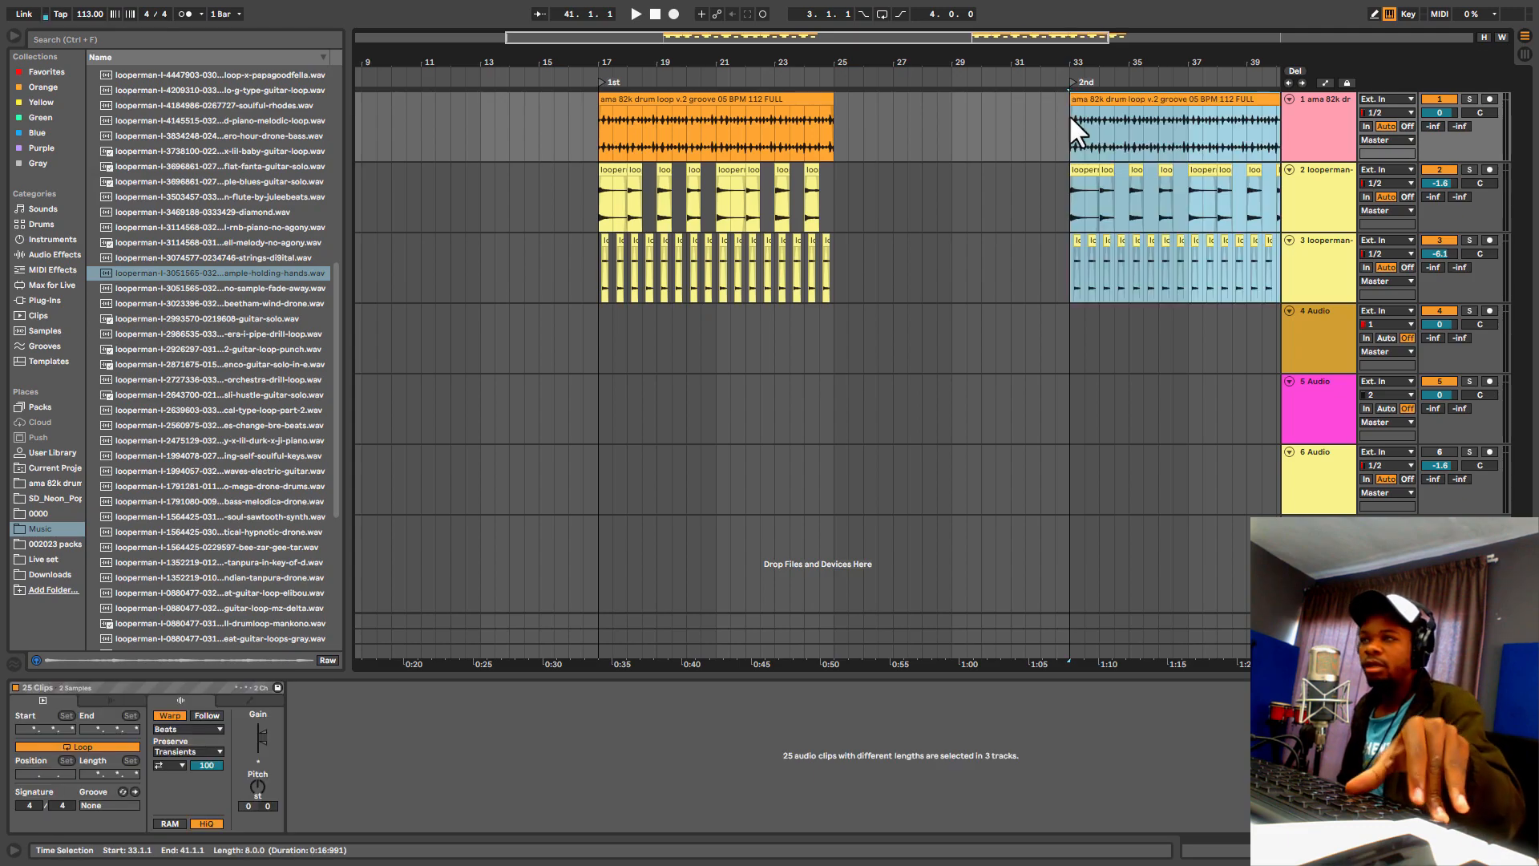
# Step: Solo track 2 and play back its copied piano pattern from bar 33
pyautogui.moveTo(966, 49); pyautogui.dragTo(974, 14)
pyautogui.click(835, 210)
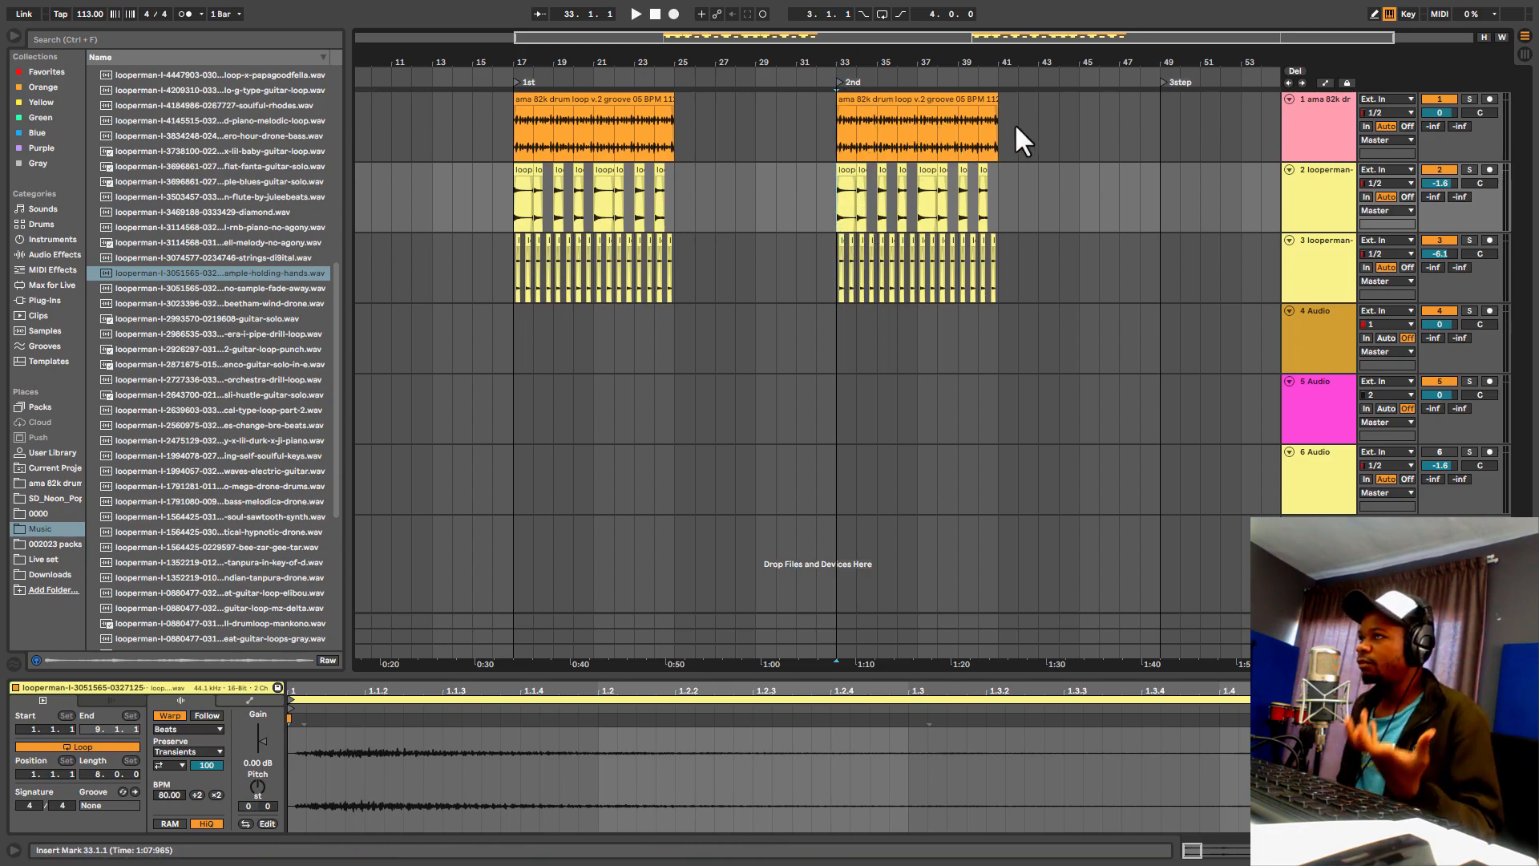
pyautogui.moveTo(869, 66); pyautogui.dragTo(777, 197)
pyautogui.click(1471, 170)
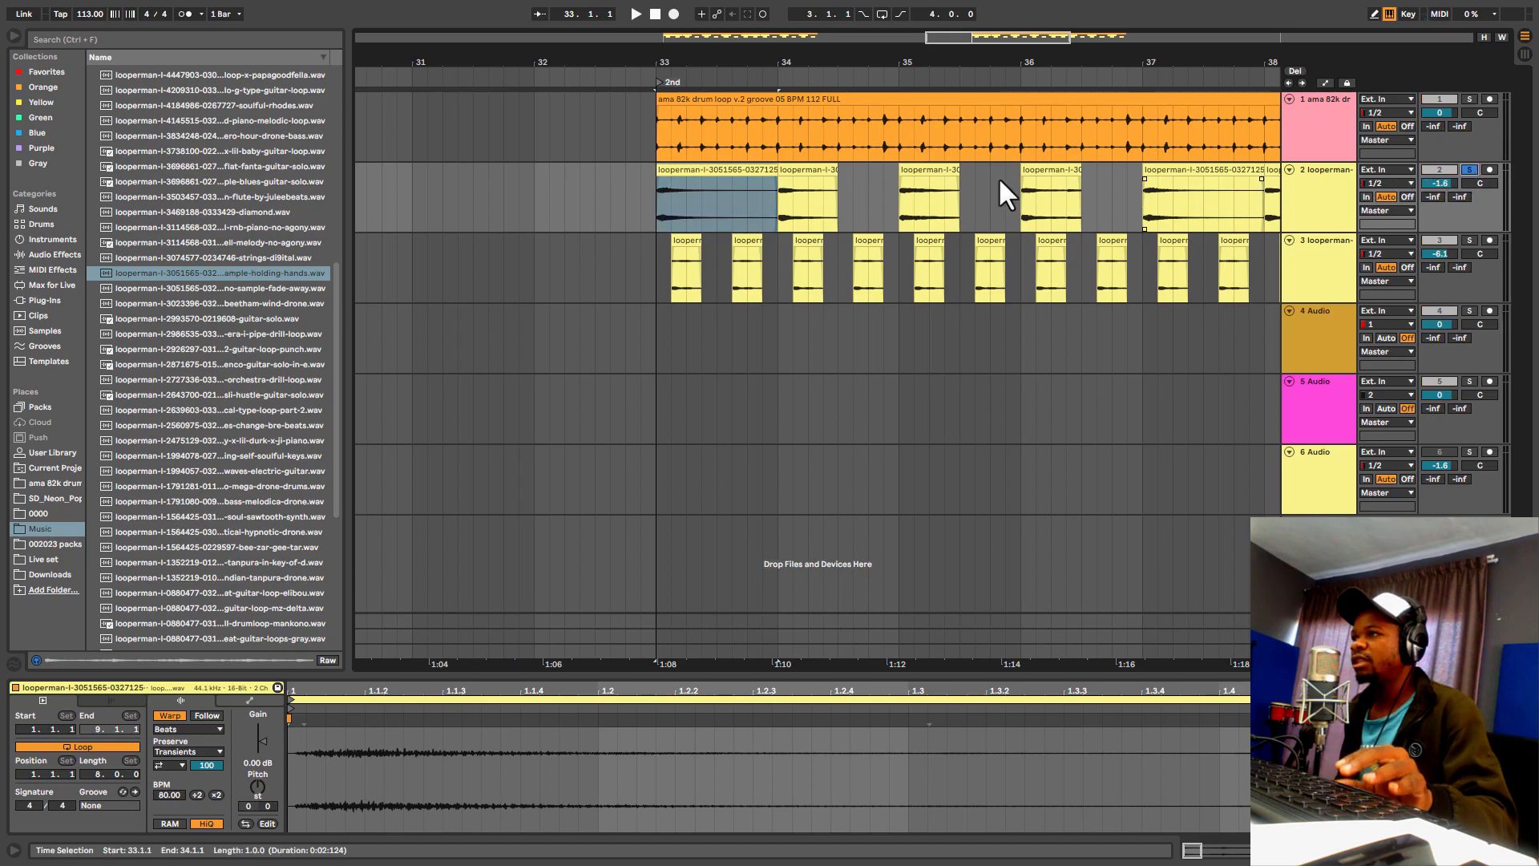
pyautogui.press('space')
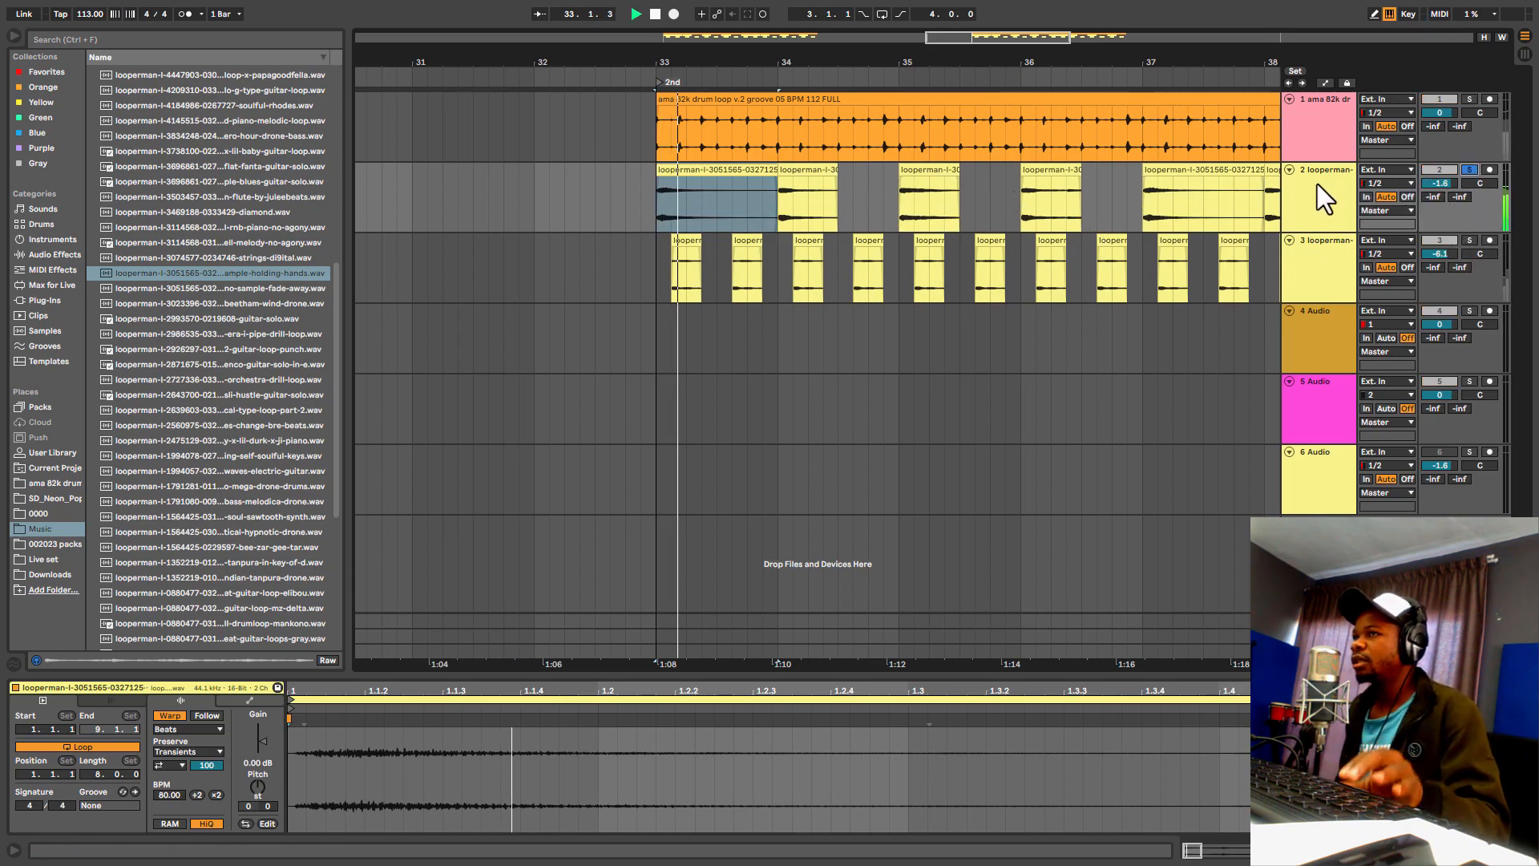
pyautogui.scroll(-6, 878, 58)
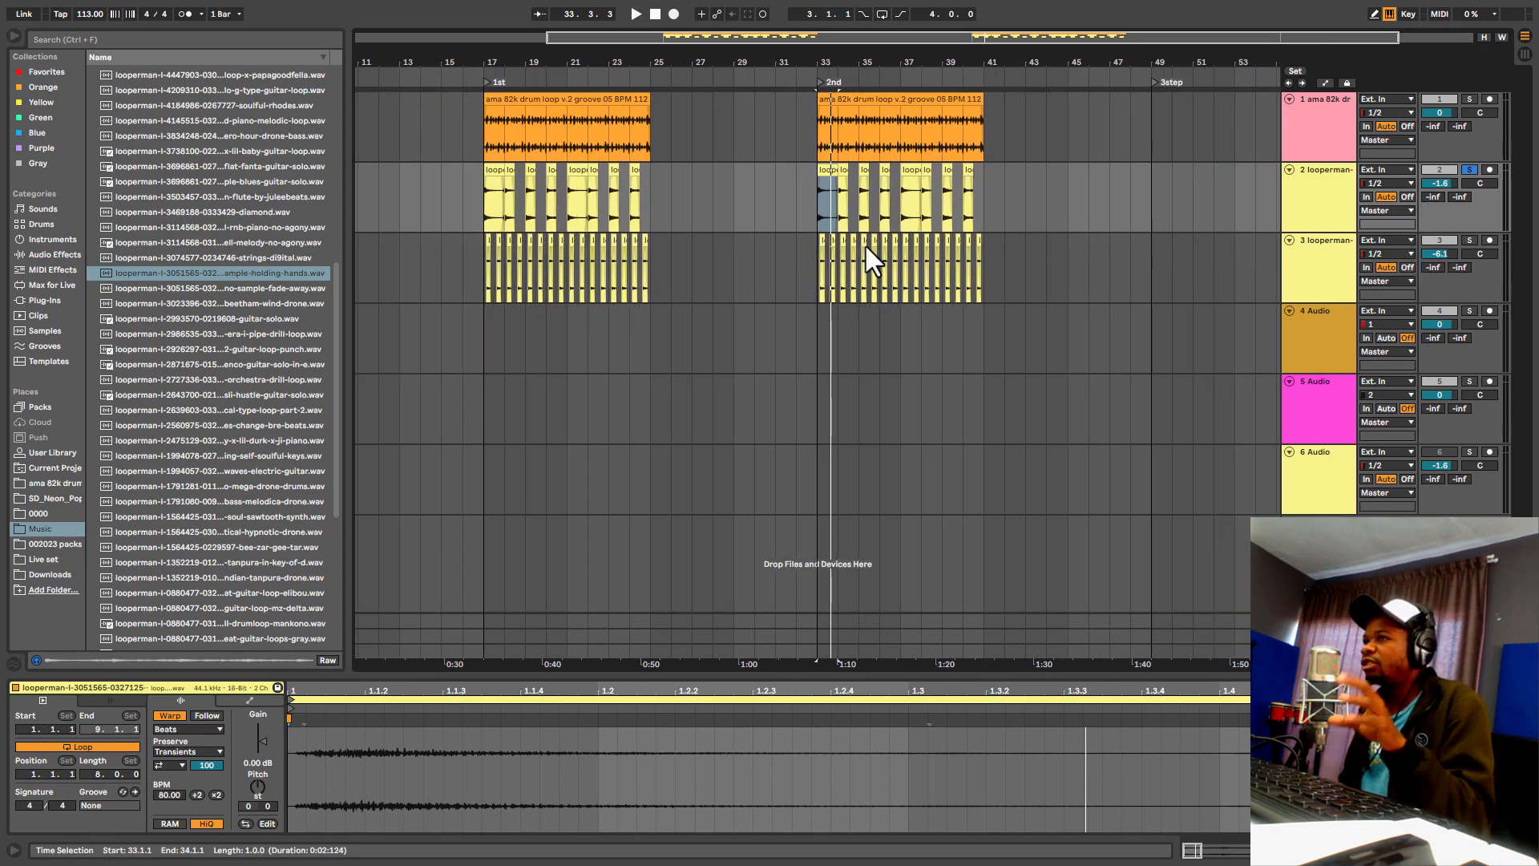
# Step: Duplicate the piano pattern track 2 and the repeated piano-note track beneath it
pyautogui.moveTo(811, 272); pyautogui.dragTo(983, 197)
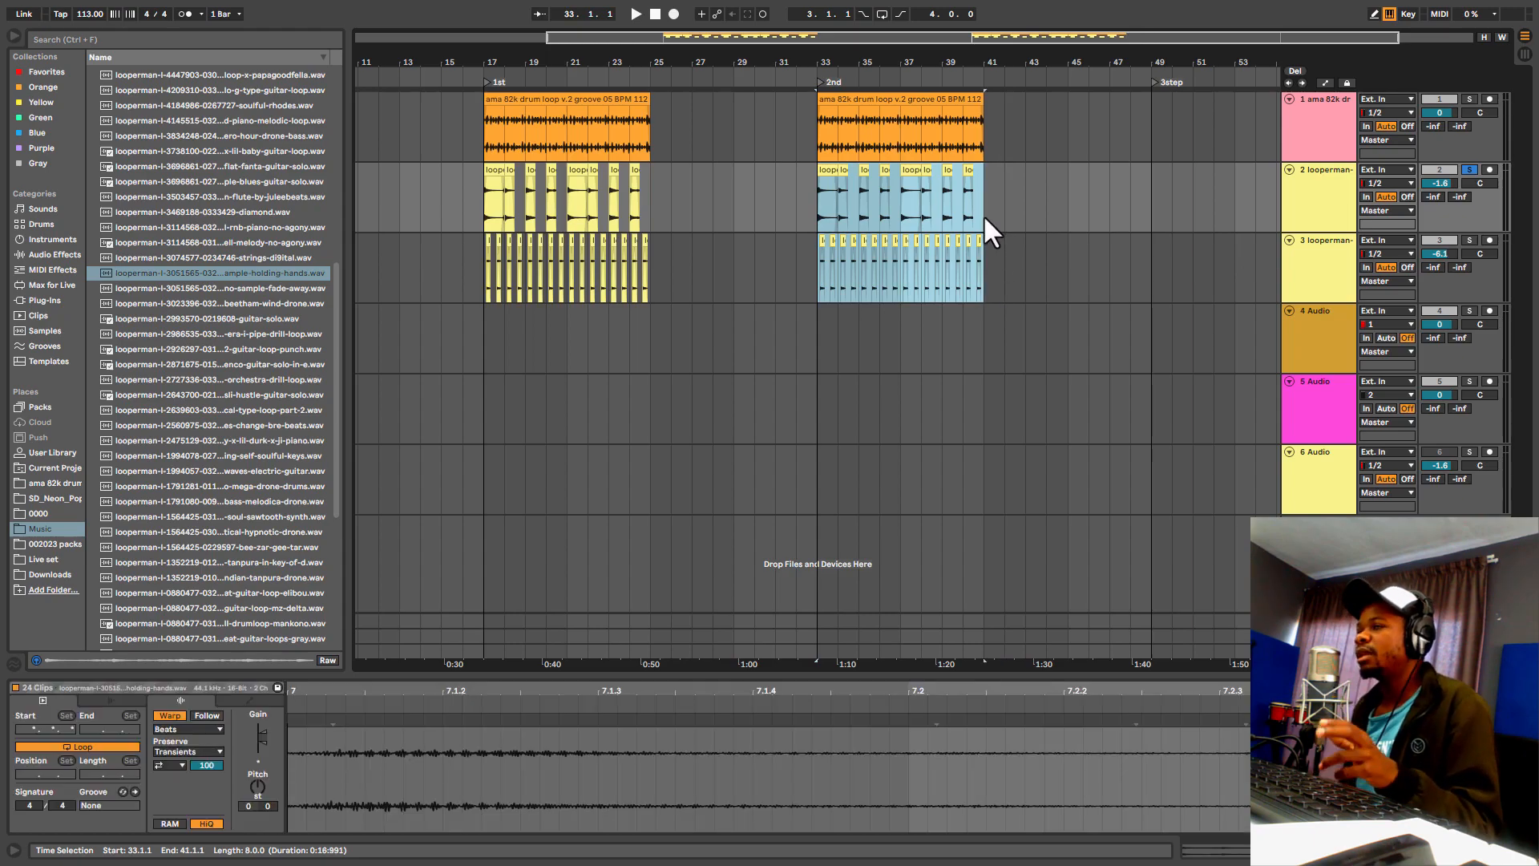
pyautogui.click(1324, 200)
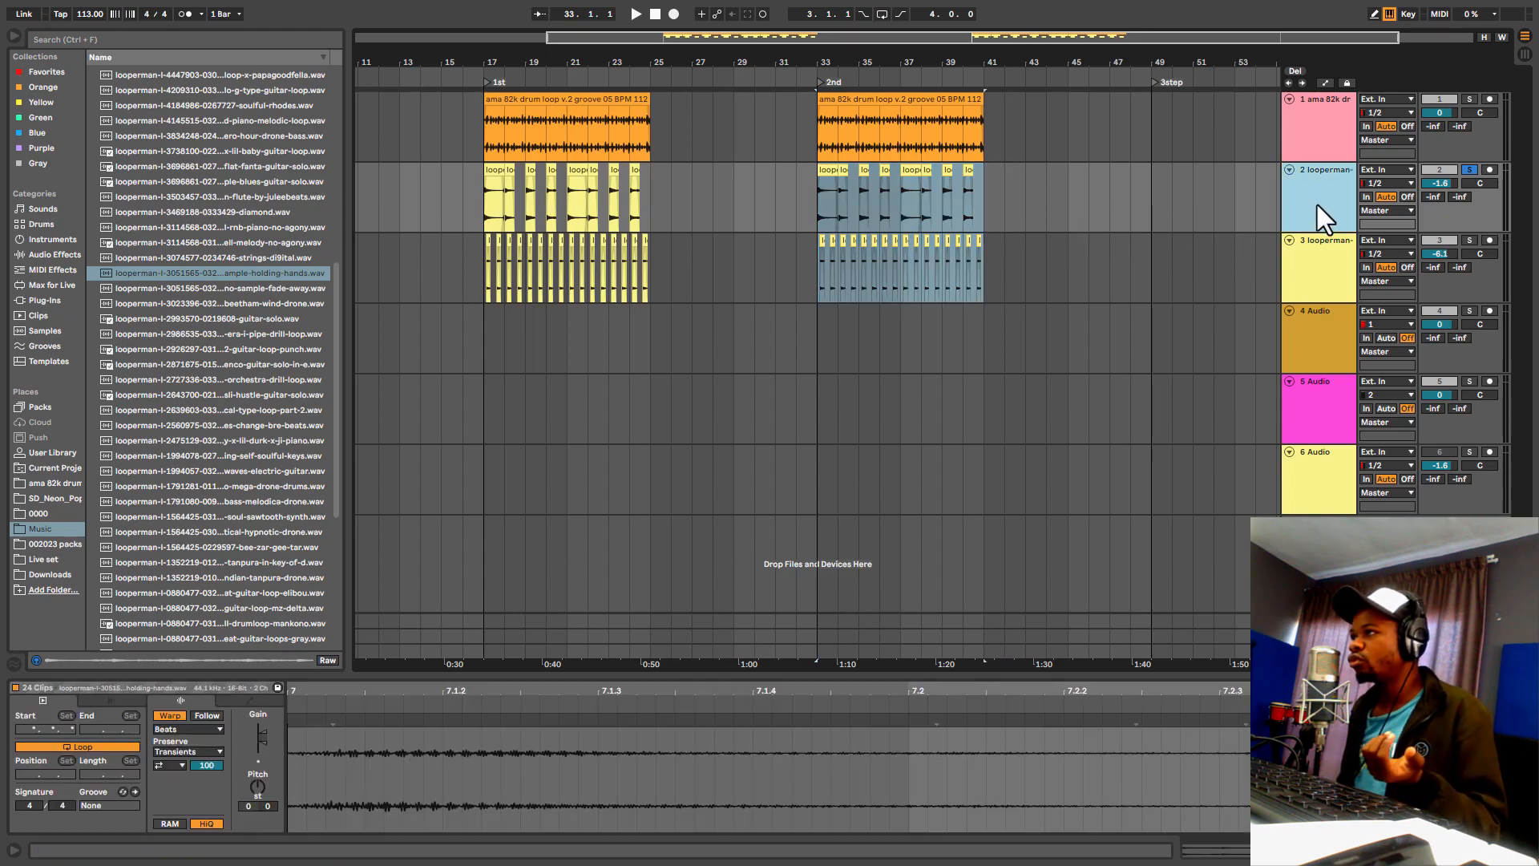
pyautogui.rightClick(1316, 205)
pyautogui.click(1382, 230)
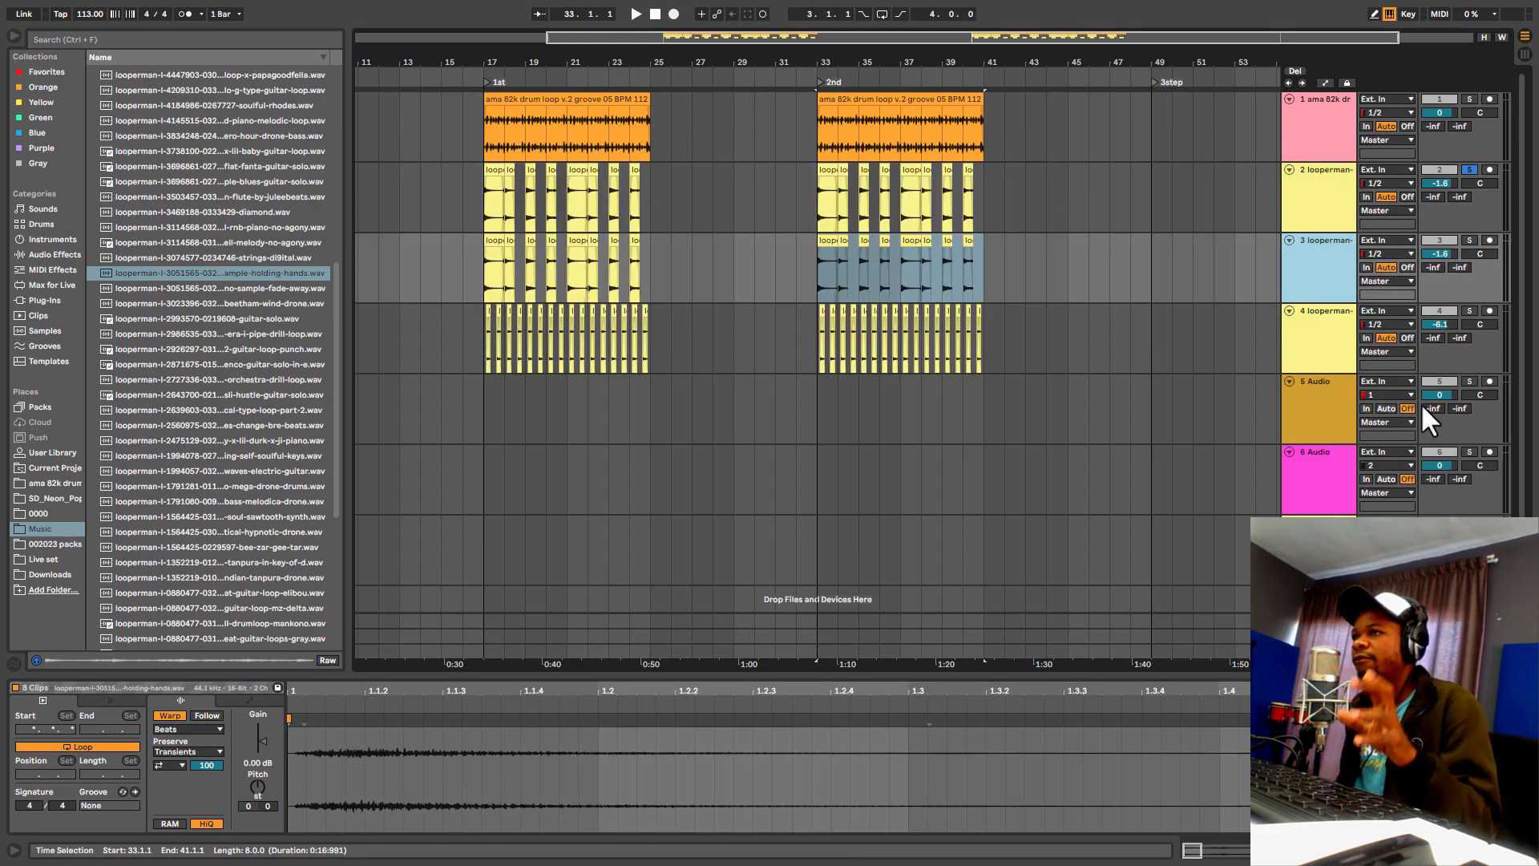
pyautogui.rightClick(1311, 345)
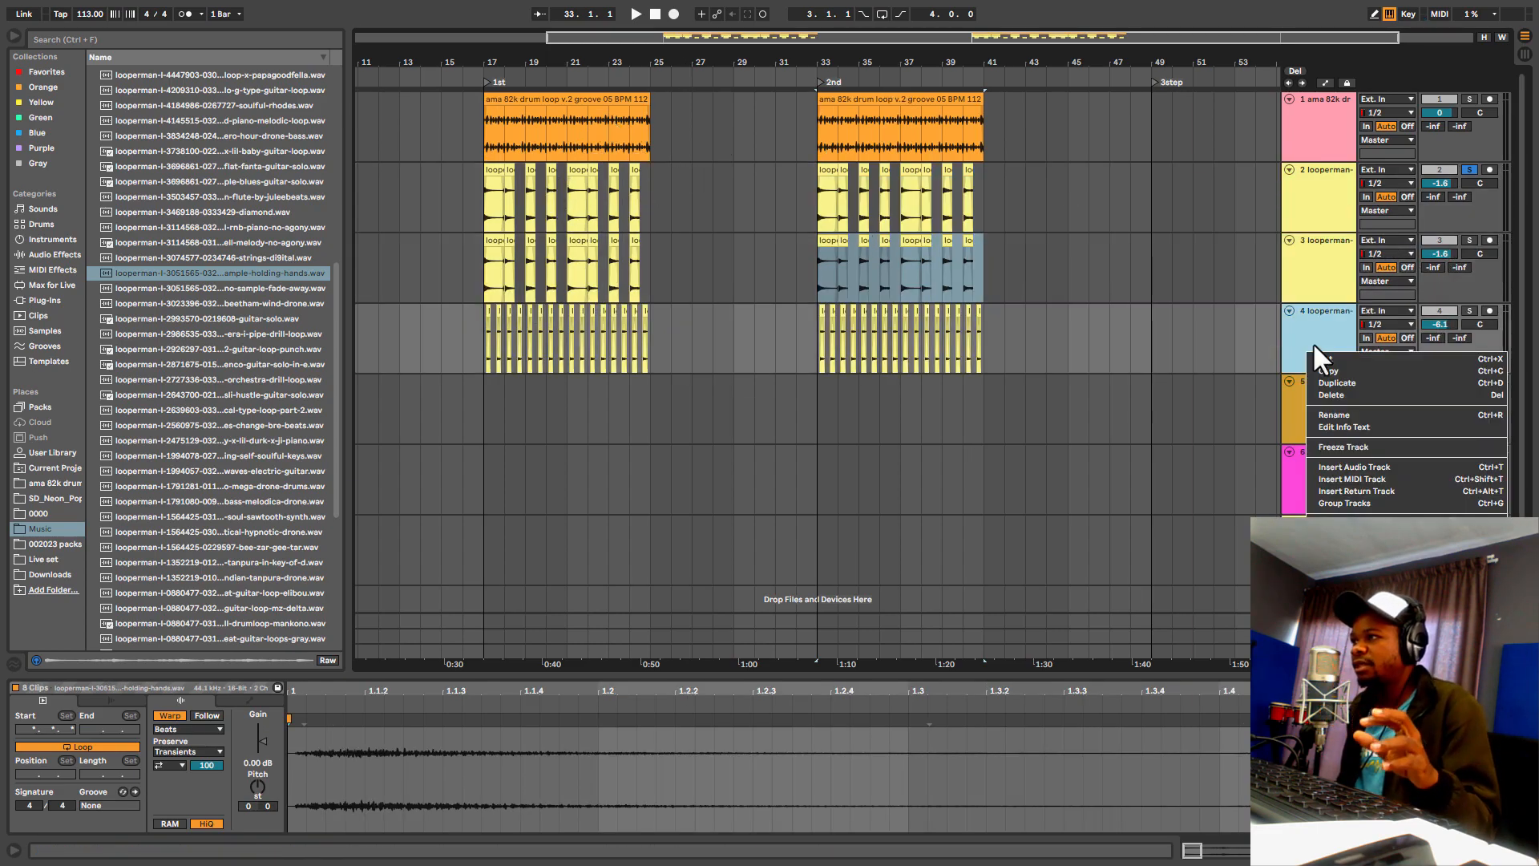
pyautogui.click(1350, 383)
# Step: Move the repeated-note track beneath track 2, clear the bar 17 clips from the duplicate tracks, and delete track 2's bar 33 clips
pyautogui.moveTo(700, 275); pyautogui.dragTo(301, 288)
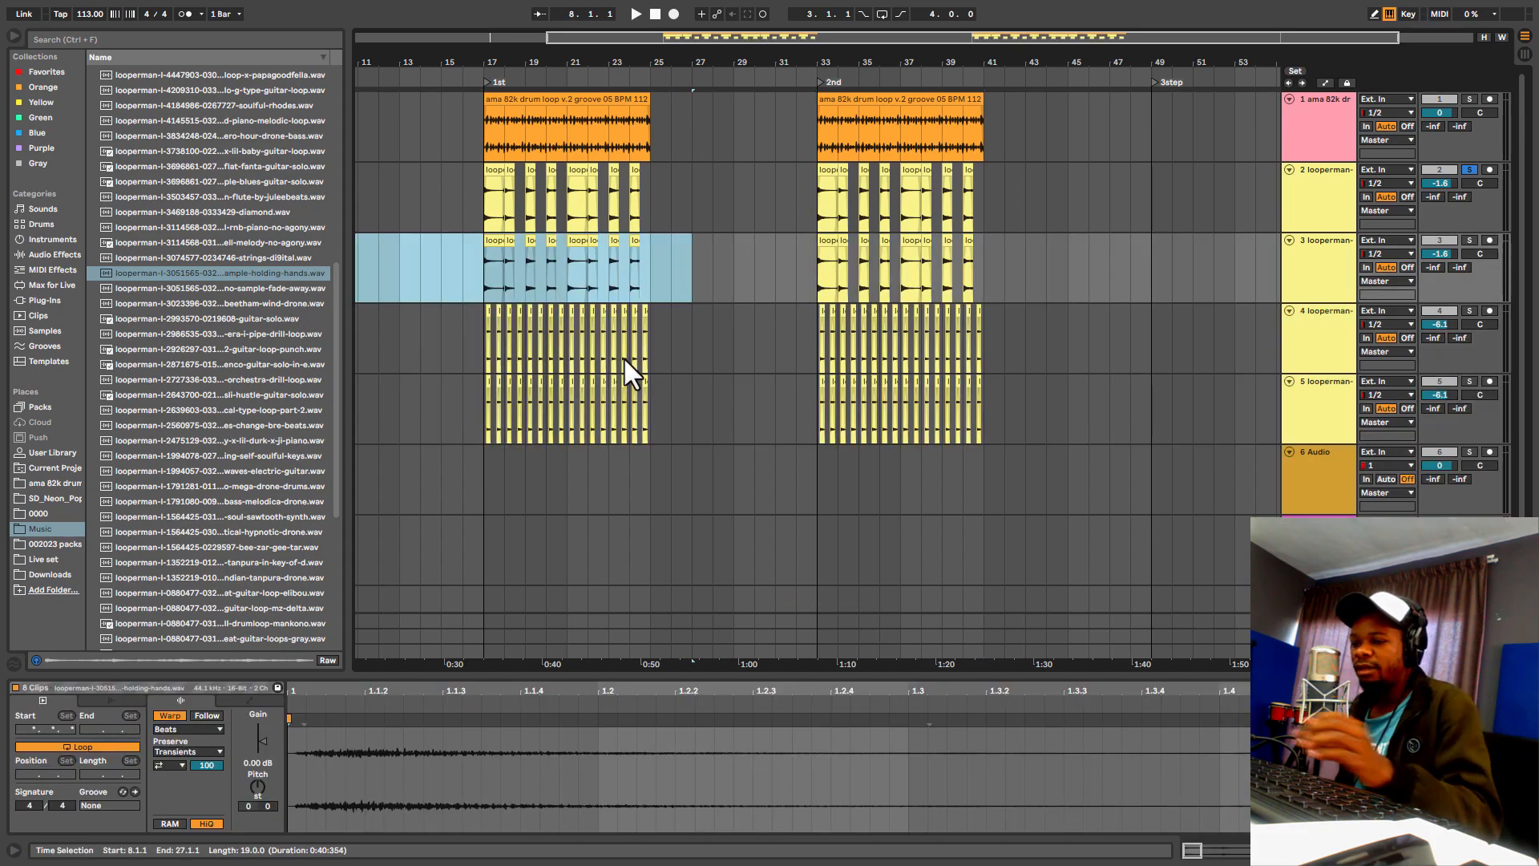
pyautogui.moveTo(1345, 349); pyautogui.dragTo(1009, 211)
pyautogui.press('Delete')
pyautogui.moveTo(674, 376); pyautogui.dragTo(286, 446)
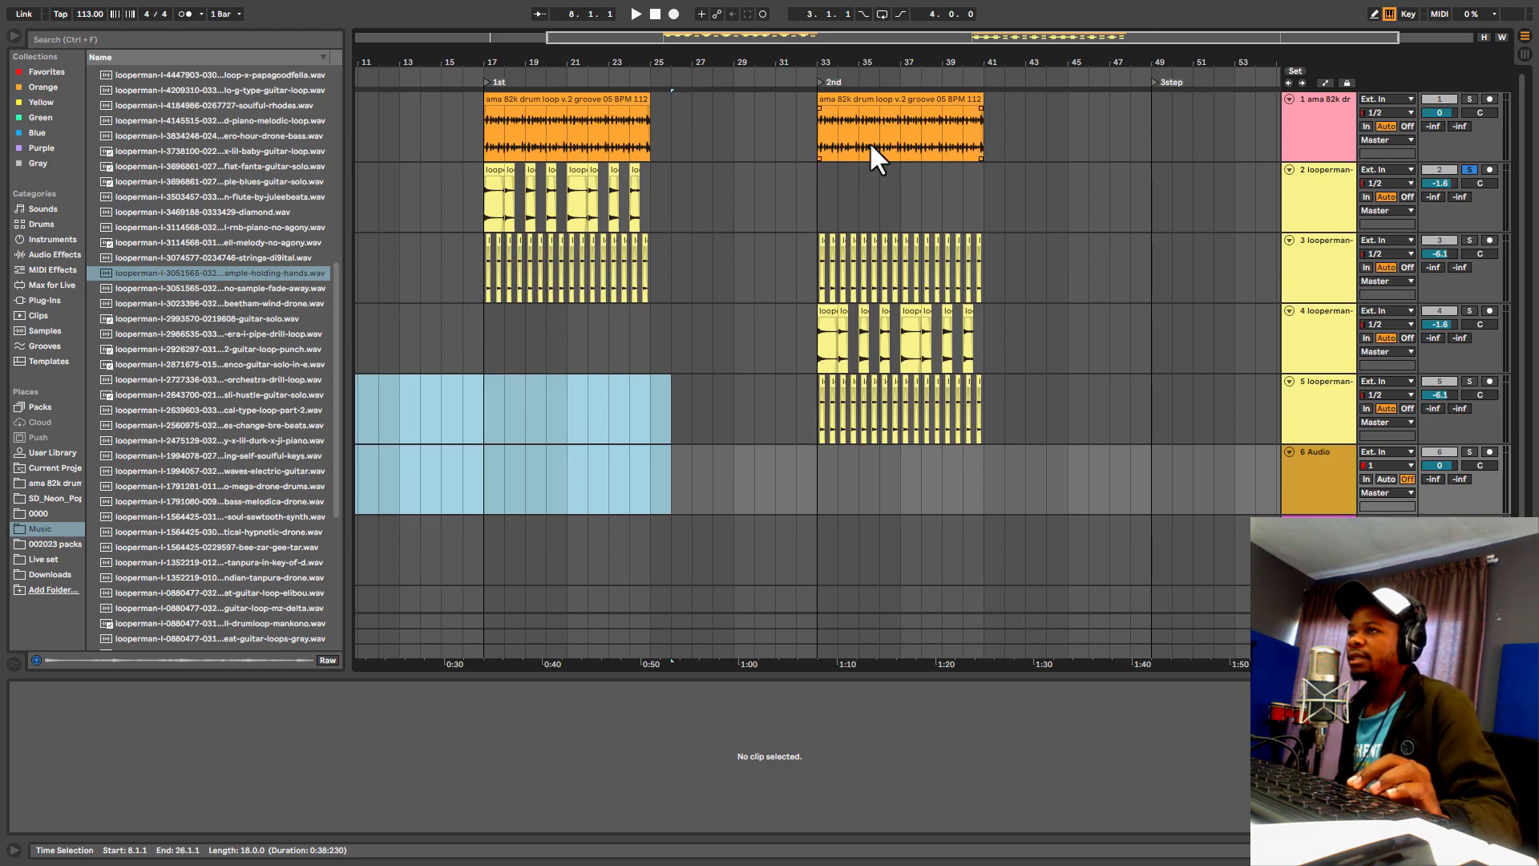
# Step: Delete the repeated piano-note clips at bar 33 from track 3, leaving its bar 17 clips
pyautogui.click(1331, 140)
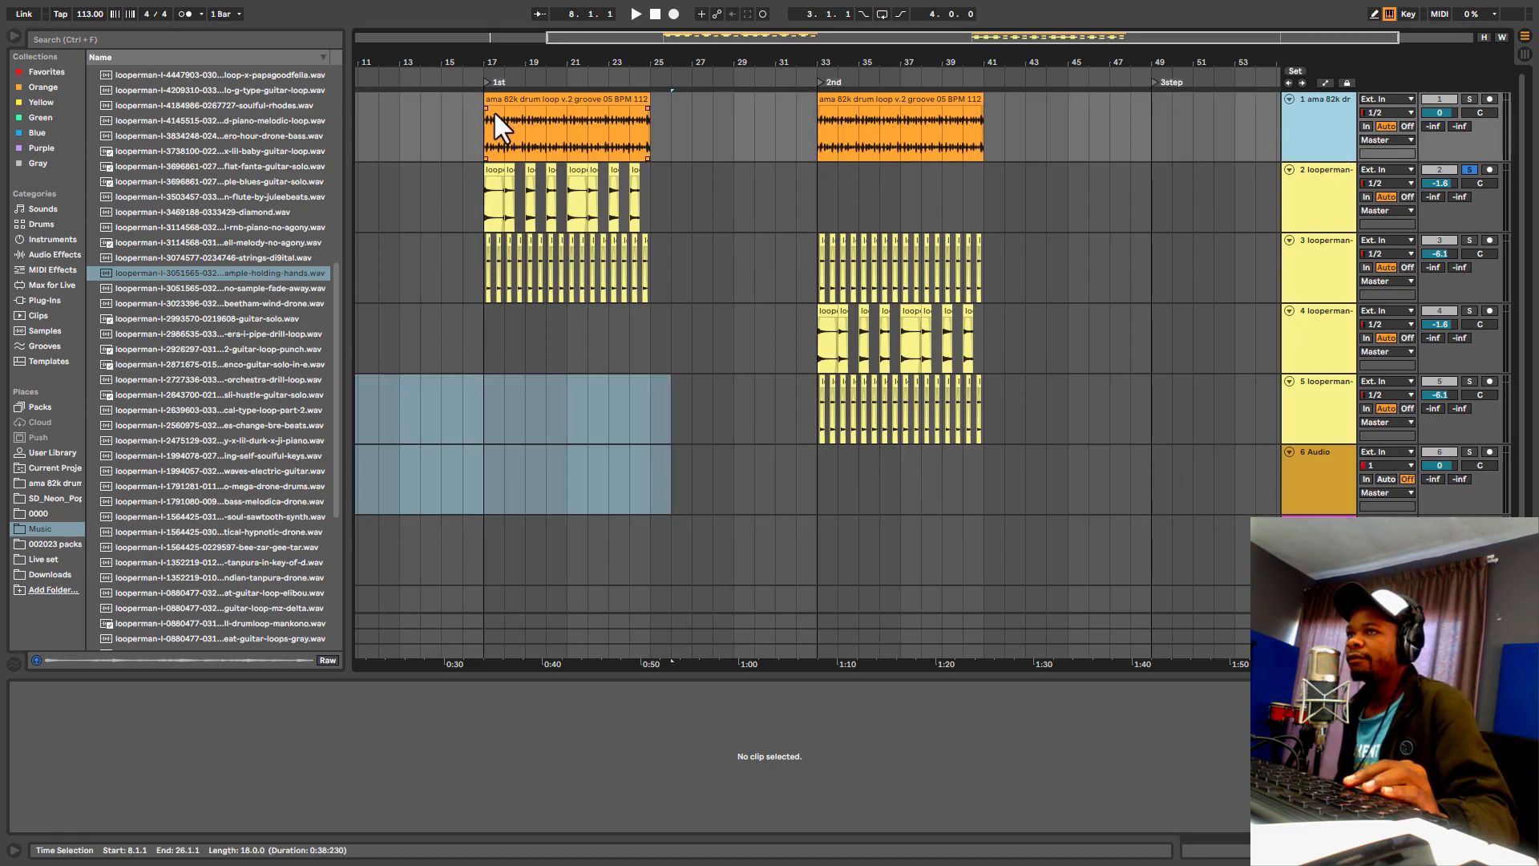
pyautogui.click(492, 199)
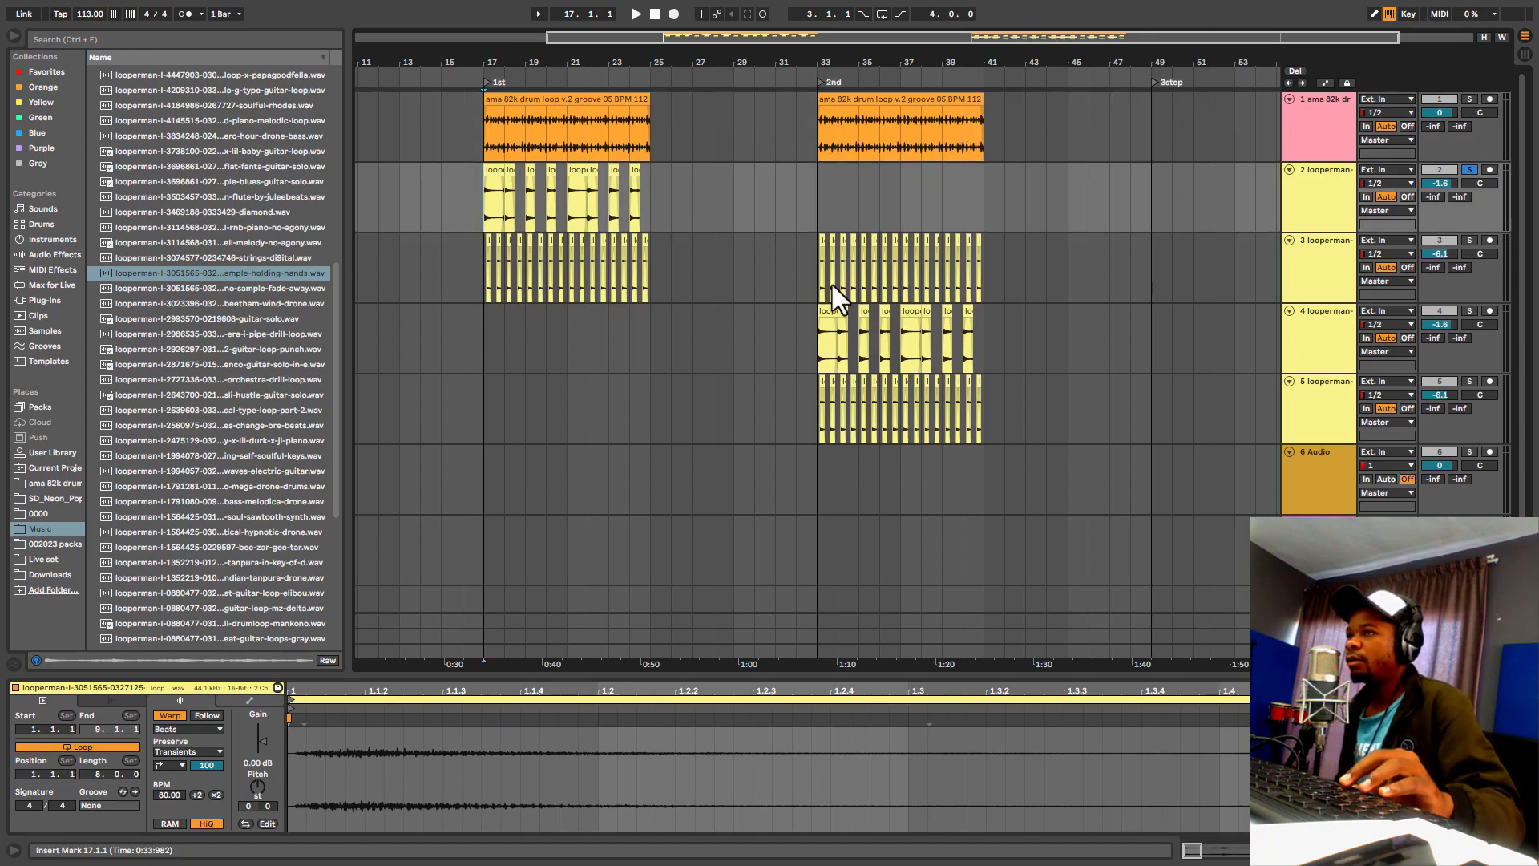
pyautogui.click(812, 277)
pyautogui.moveTo(778, 288); pyautogui.dragTo(1048, 266)
pyautogui.press('Delete')
# Step: Duplicate the drum track above the second version's piano tracks, keeping the bar 17 loop on the original and the bar 33 loop on the copy
pyautogui.rightClick(1302, 114)
pyautogui.press('Escape')
pyautogui.hotkey('ctrl', 'd')
pyautogui.moveTo(1326, 185); pyautogui.dragTo(1344, 359)
pyautogui.moveTo(1137, 287); pyautogui.dragTo(1138, 290)
pyautogui.moveTo(1026, 169); pyautogui.dragTo(743, 113)
pyautogui.press('Delete')
pyautogui.moveTo(751, 322); pyautogui.dragTo(464, 340)
pyautogui.press('Delete')
# Step: Group tracks 1 to 3 holding the first version and collapse the group
pyautogui.moveTo(1343, 114); pyautogui.dragTo(1324, 239)
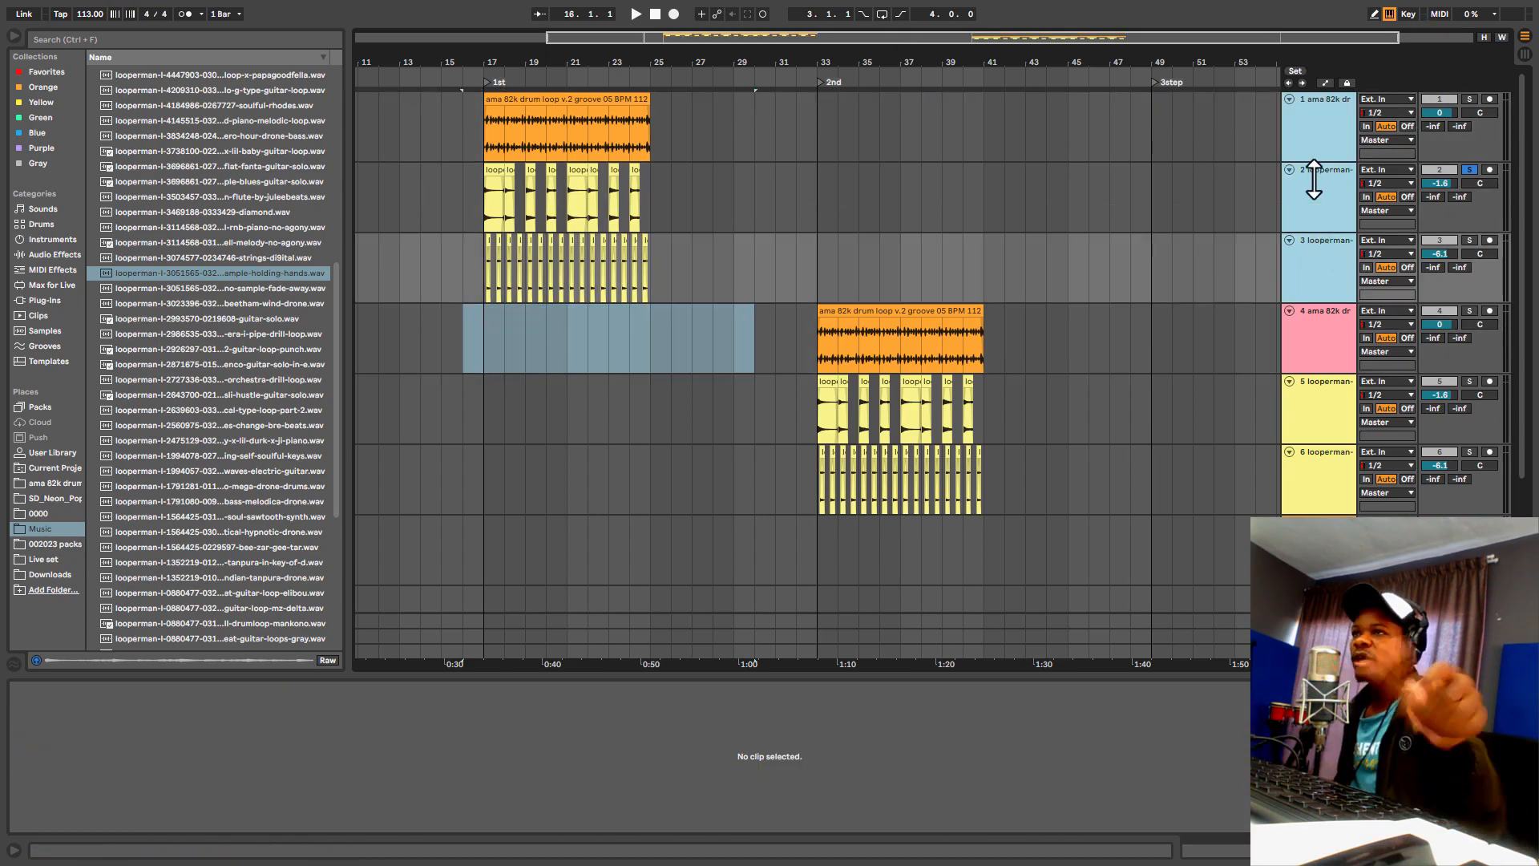
pyautogui.hotkey('ctrl', 'g')
pyautogui.click(1286, 98)
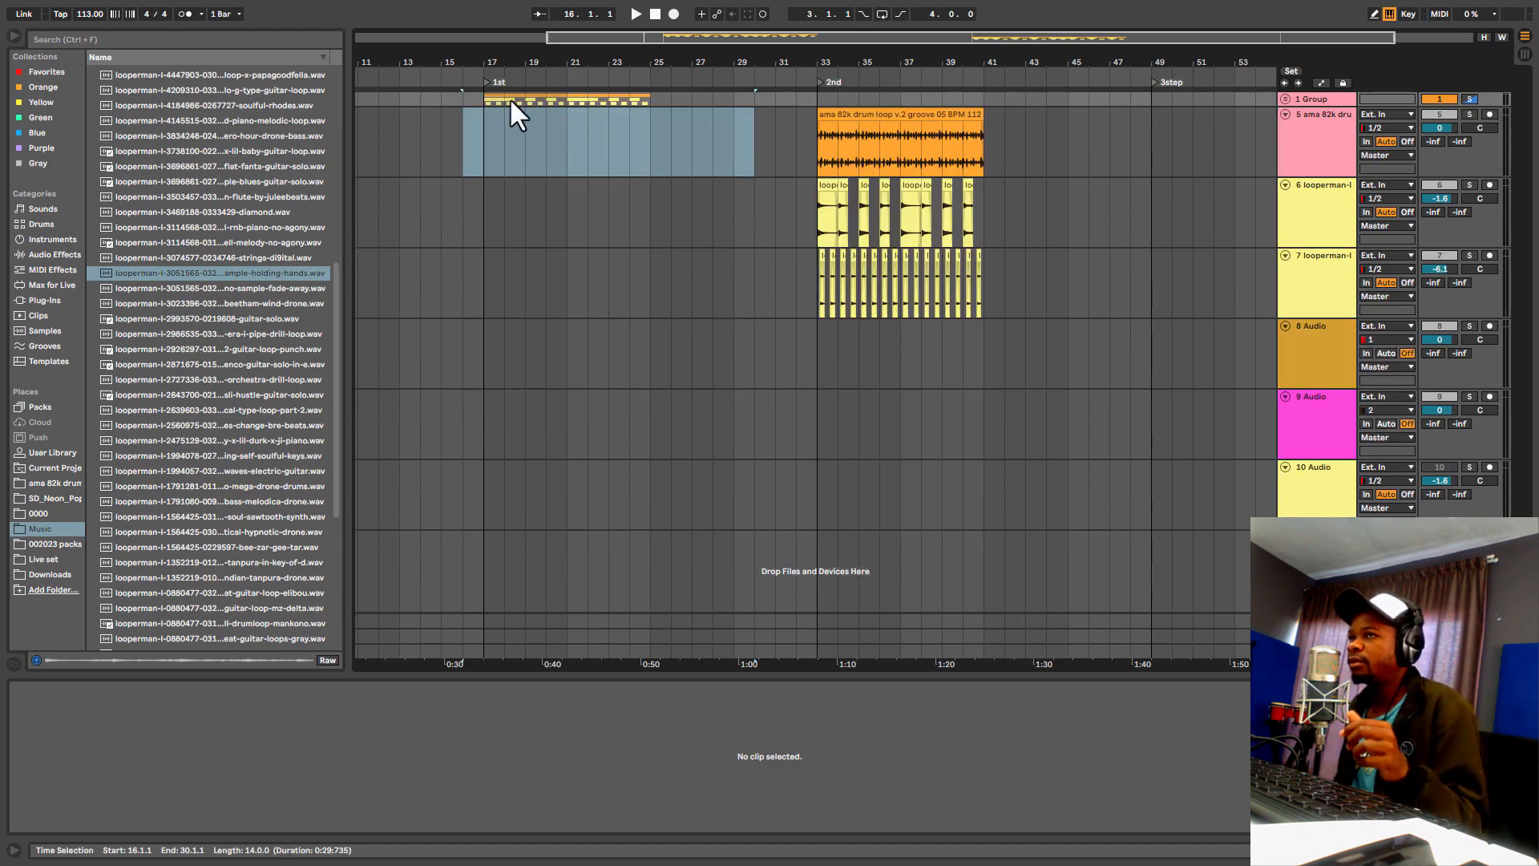
# Step: Duplicate the second version's piano pattern track 6
pyautogui.click(487, 98)
pyautogui.click(819, 142)
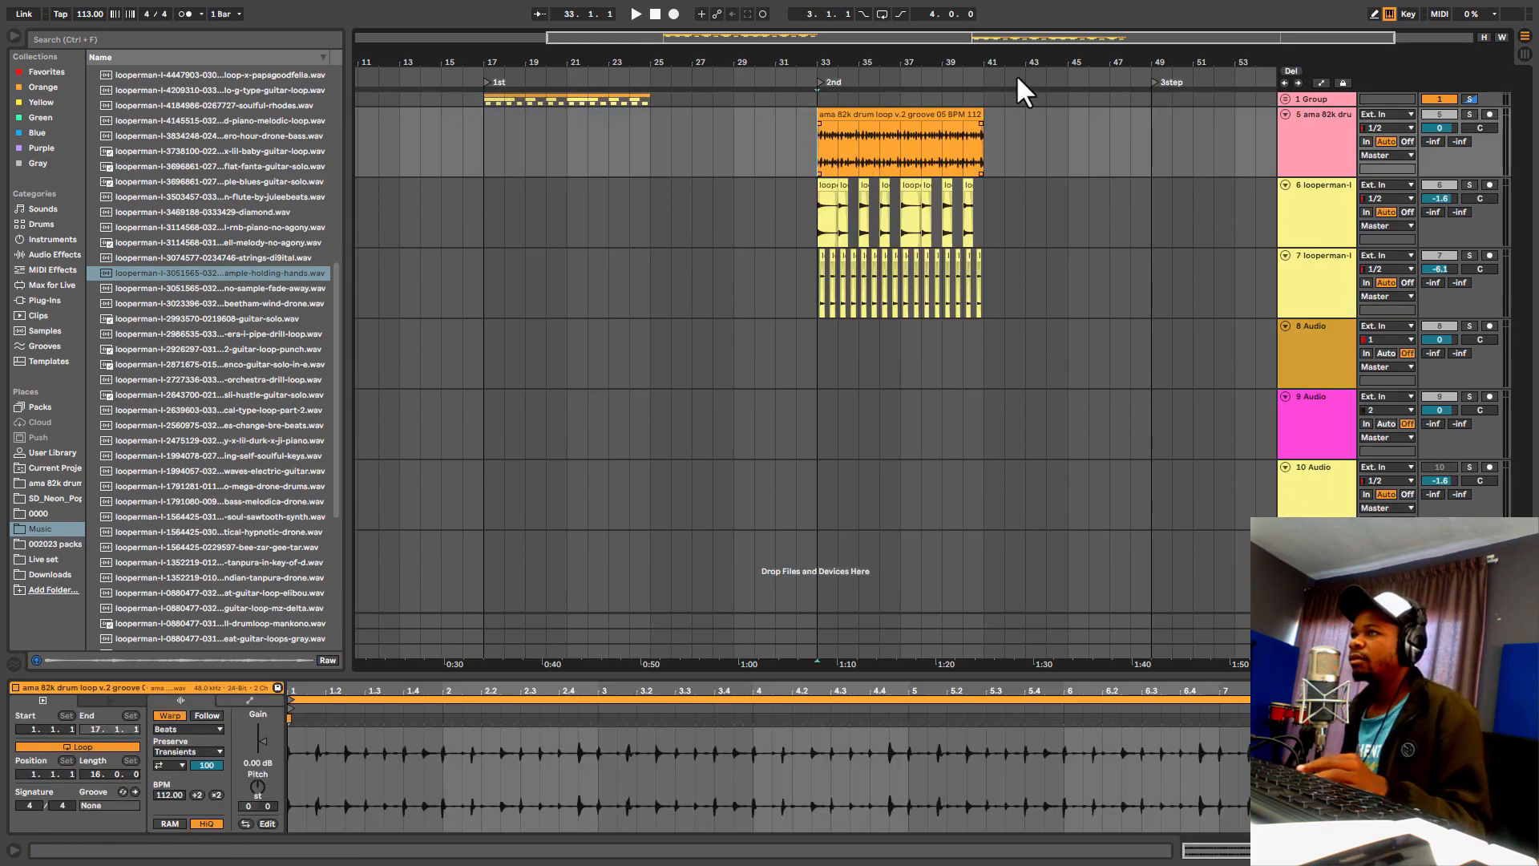
pyautogui.moveTo(1017, 63); pyautogui.dragTo(989, 124)
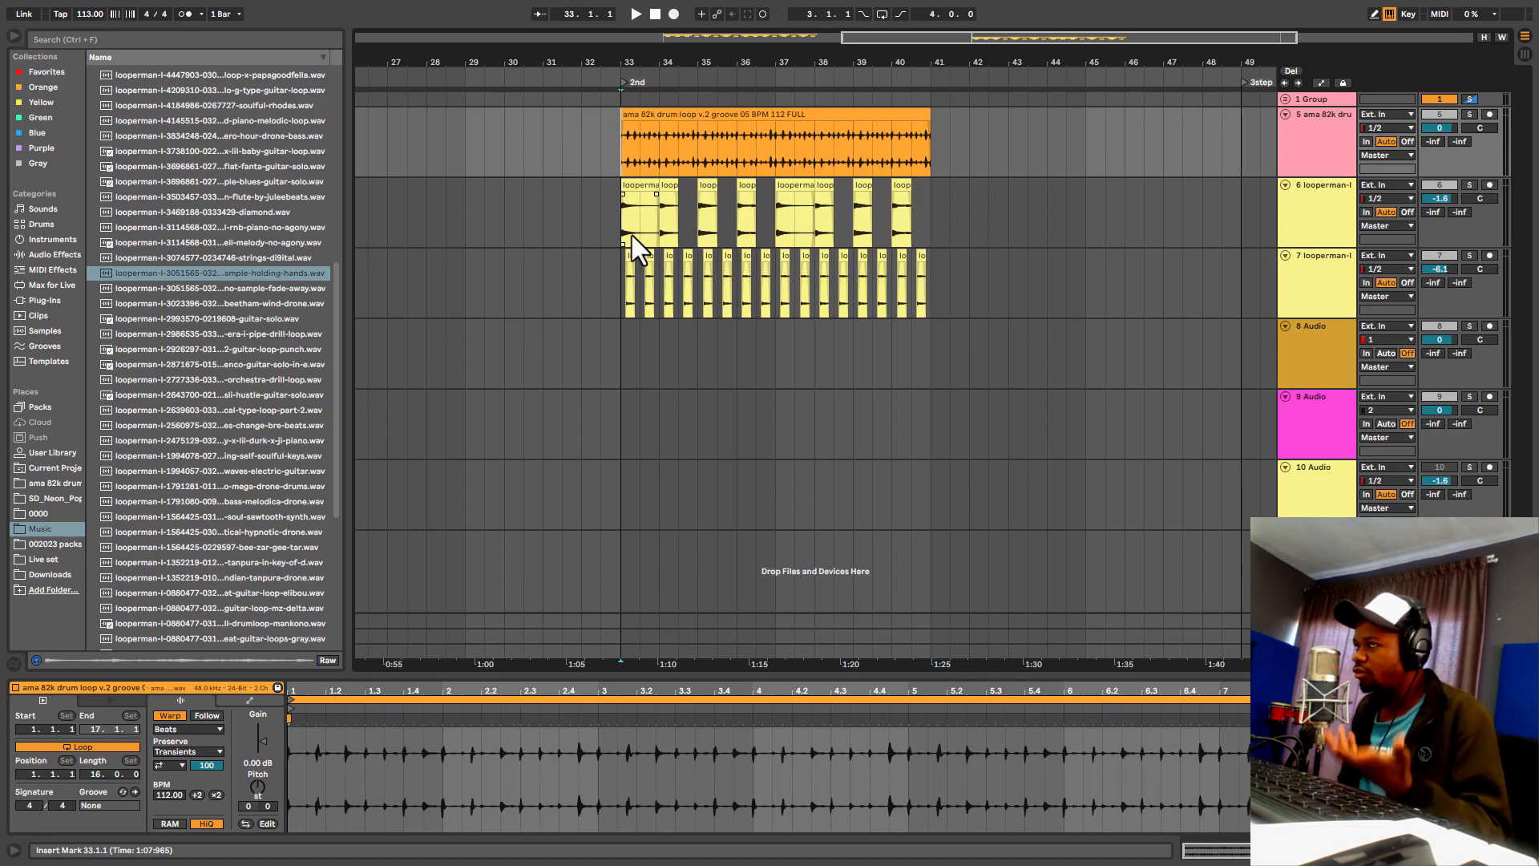
pyautogui.click(610, 221)
pyautogui.click(611, 223)
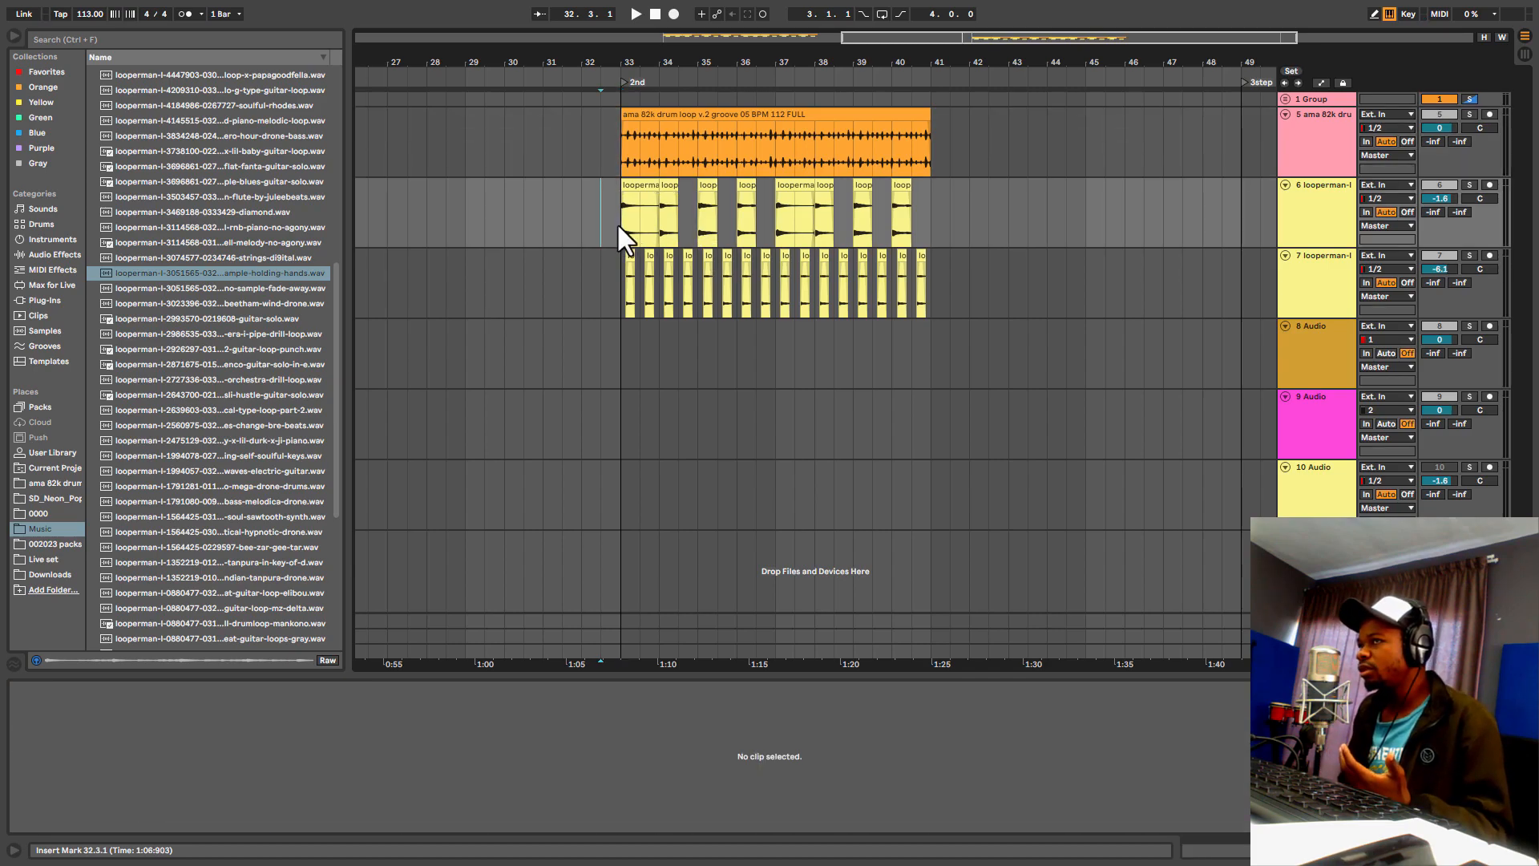
pyautogui.click(622, 226)
pyautogui.moveTo(632, 217)
pyautogui.mouseDown()
pyautogui.moveTo(675, 205)
pyautogui.moveTo(654, 210)
pyautogui.mouseUp()
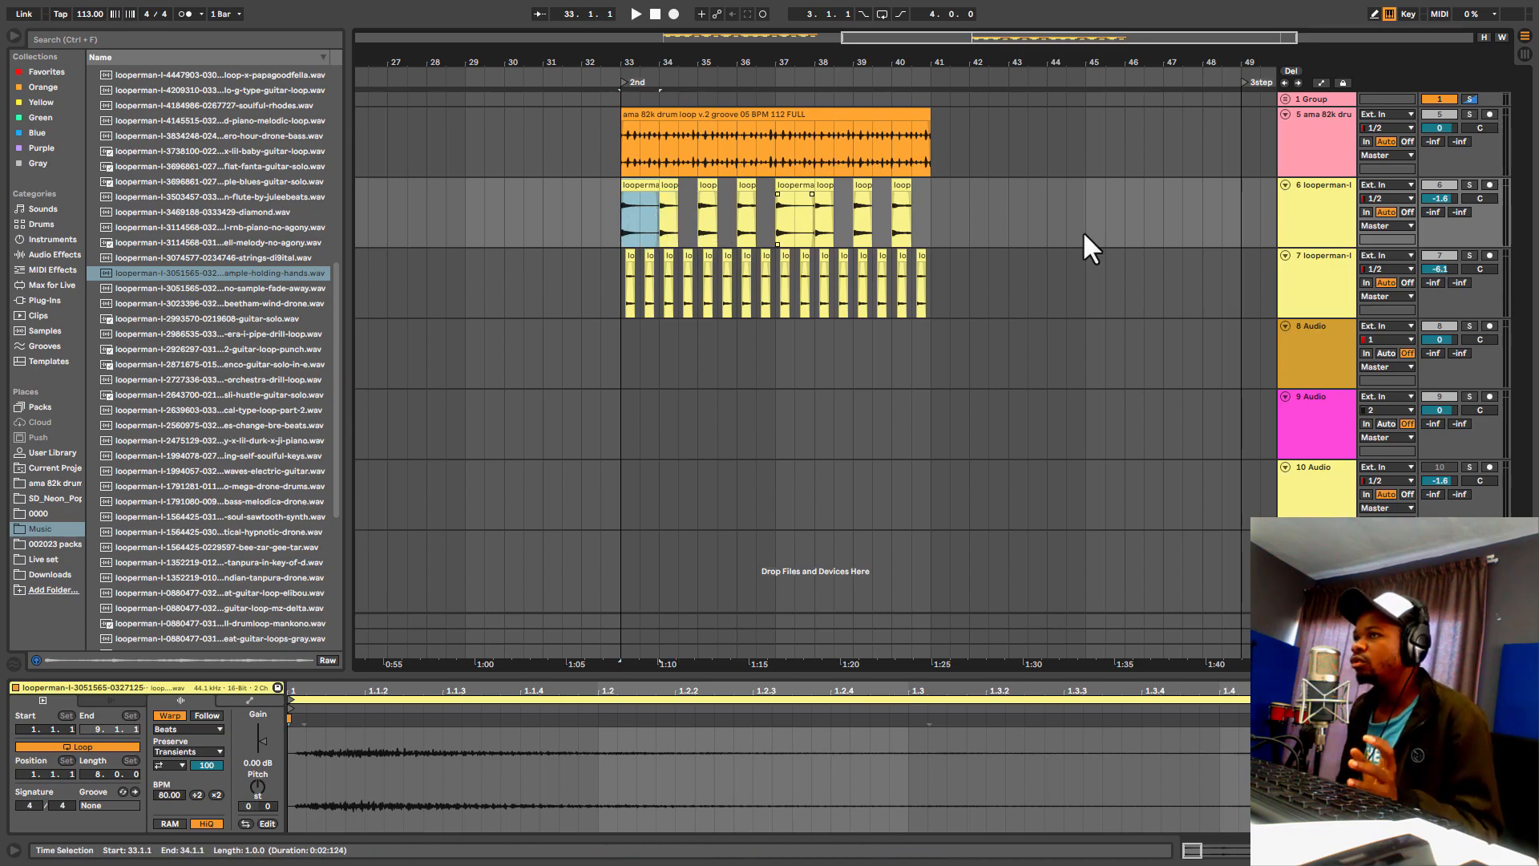
pyautogui.rightClick(1319, 218)
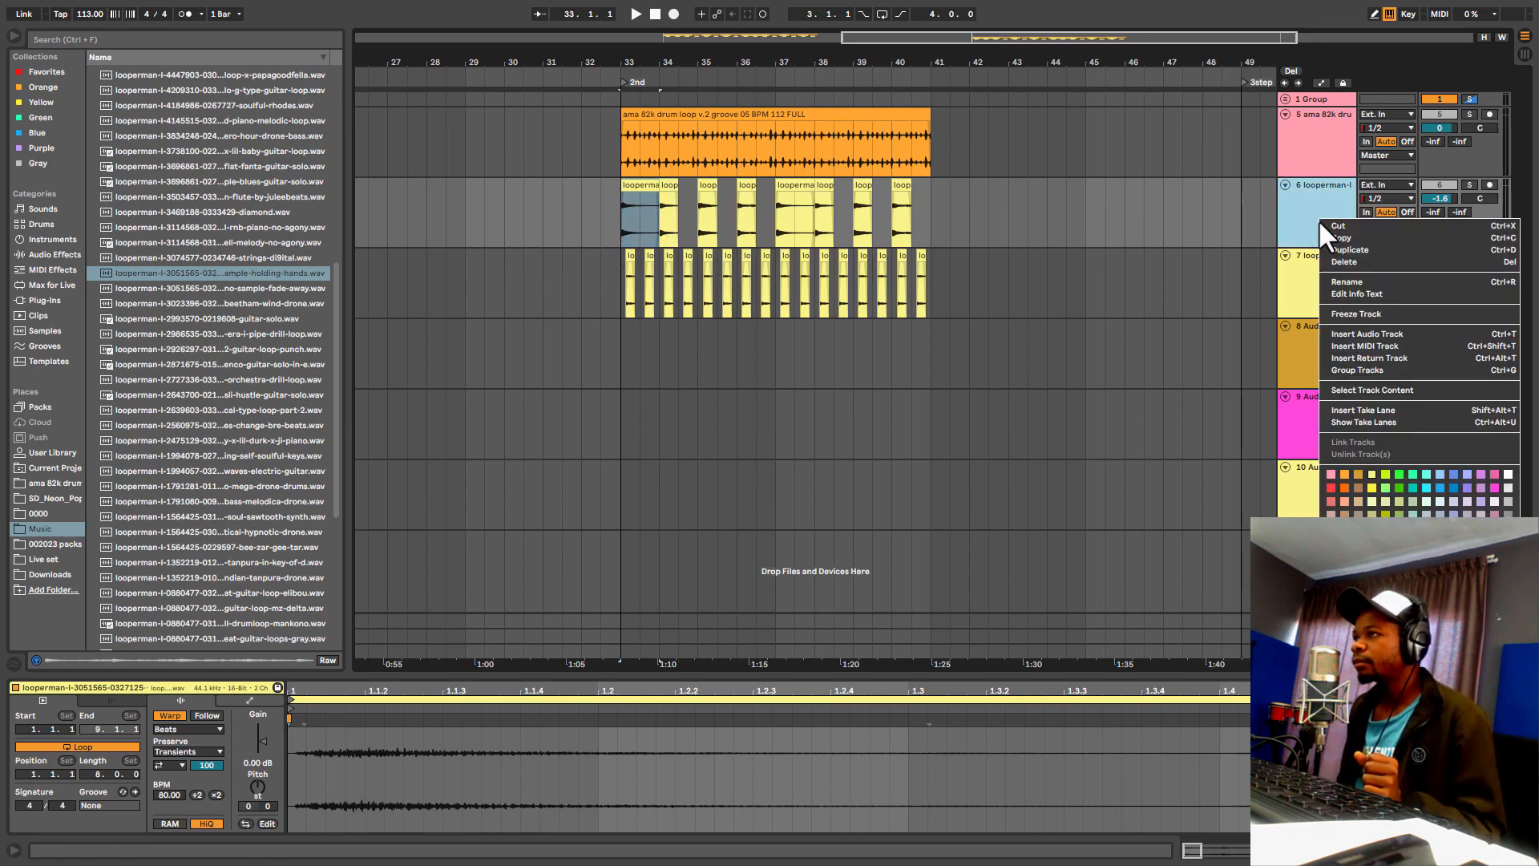
pyautogui.click(1377, 247)
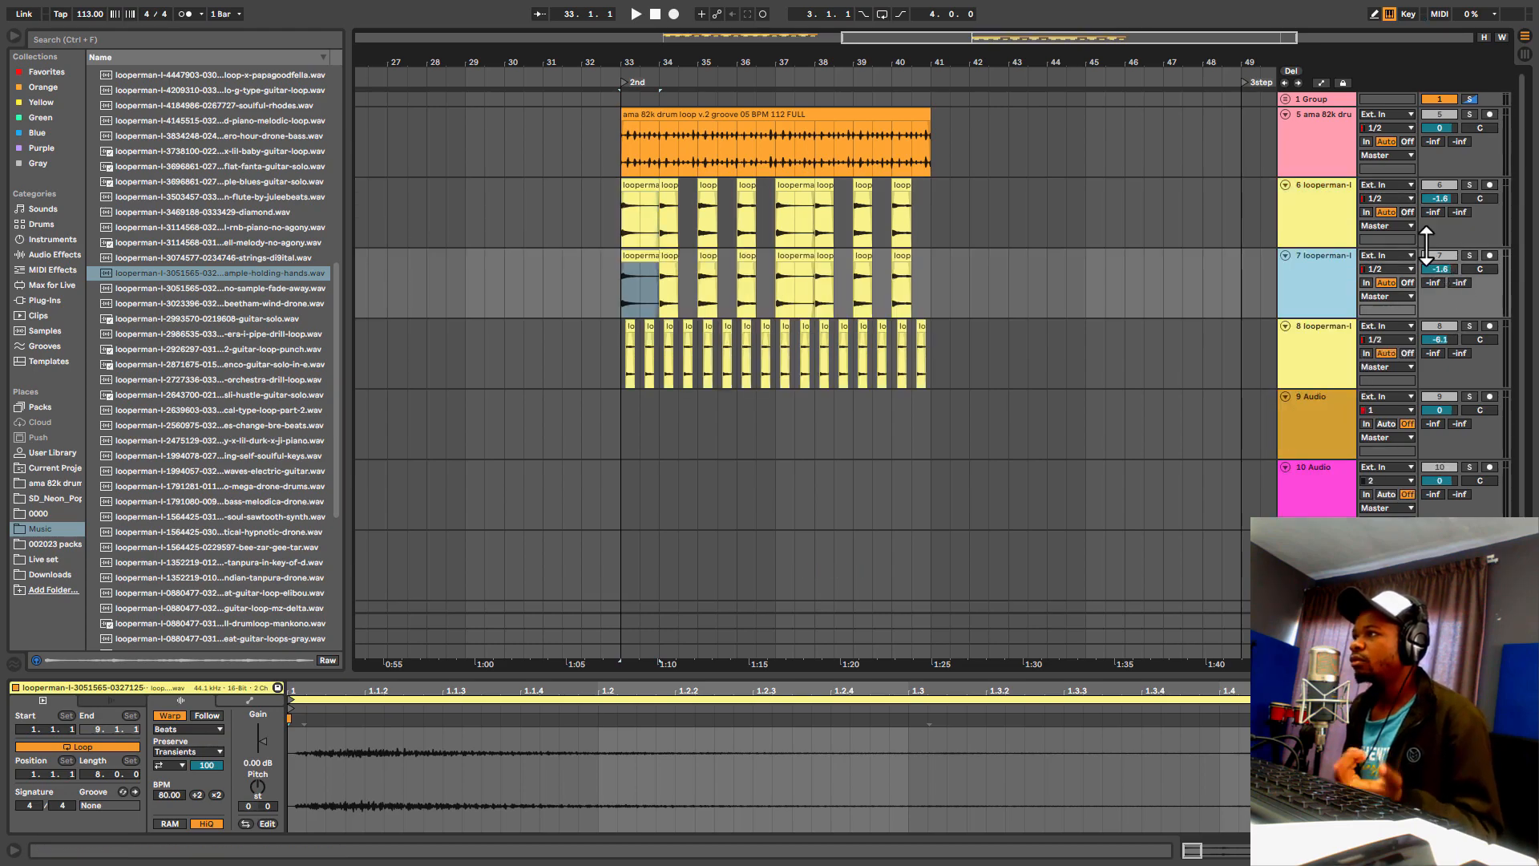
# Step: Turn off the solo in the first version's group and deactivate the duplicate piano pattern track 7
pyautogui.click(1474, 95)
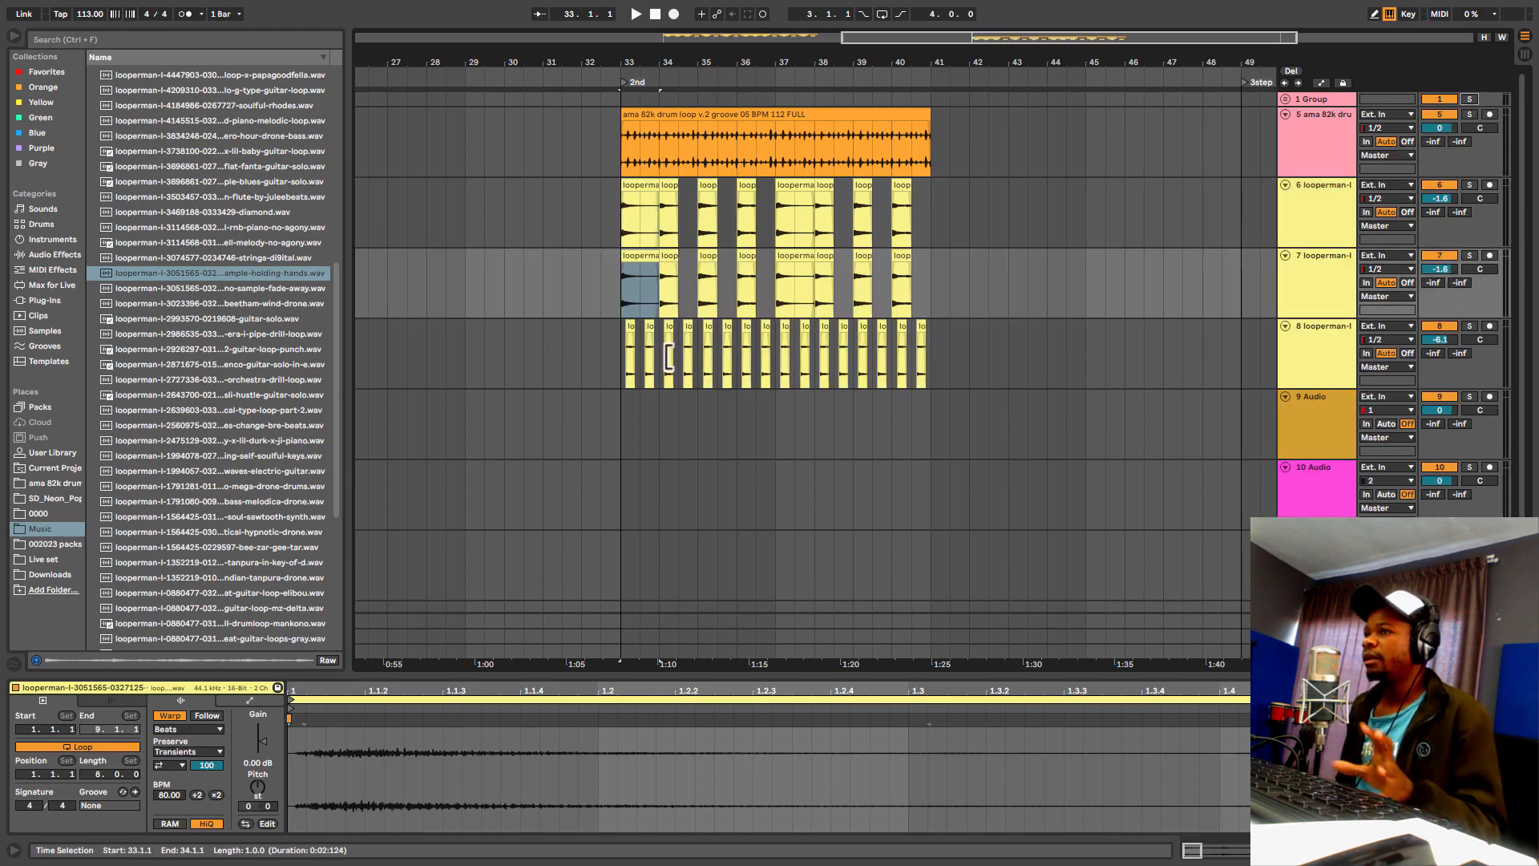
pyautogui.click(627, 221)
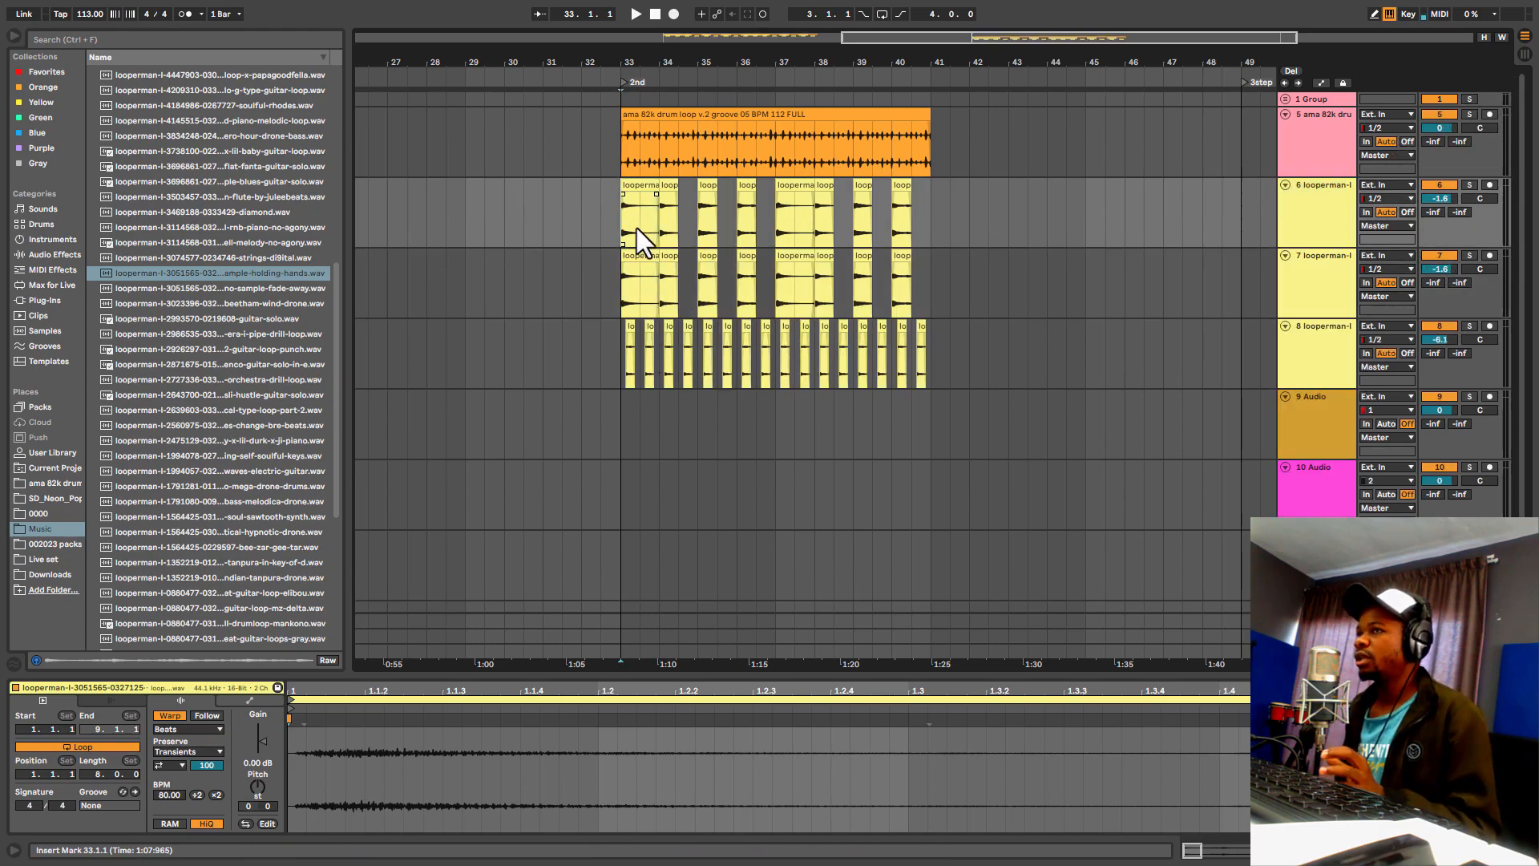
pyautogui.click(1310, 292)
pyautogui.click(1439, 255)
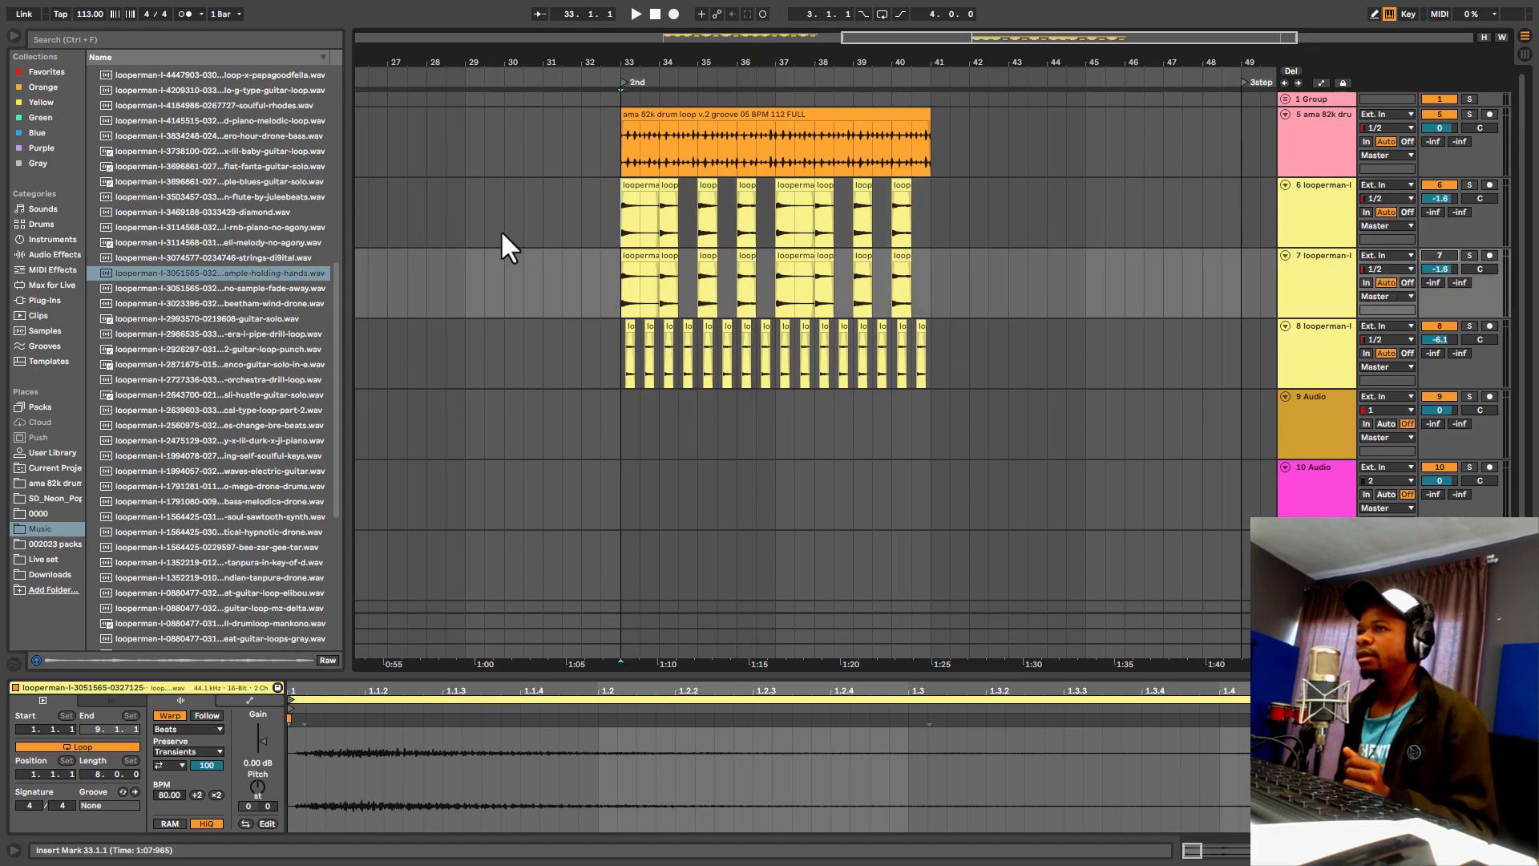
# Step: Play back from bar 33, then consolidate the piano clip and gap from bar 34 to 35 on track 6
pyautogui.moveTo(626, 226)
pyautogui.mouseDown()
pyautogui.moveTo(910, 215)
pyautogui.moveTo(594, 253)
pyautogui.moveTo(645, 215)
pyautogui.mouseUp()
pyautogui.press('space')
pyautogui.press('space')
pyautogui.click(686, 223)
pyautogui.rightClick(682, 221)
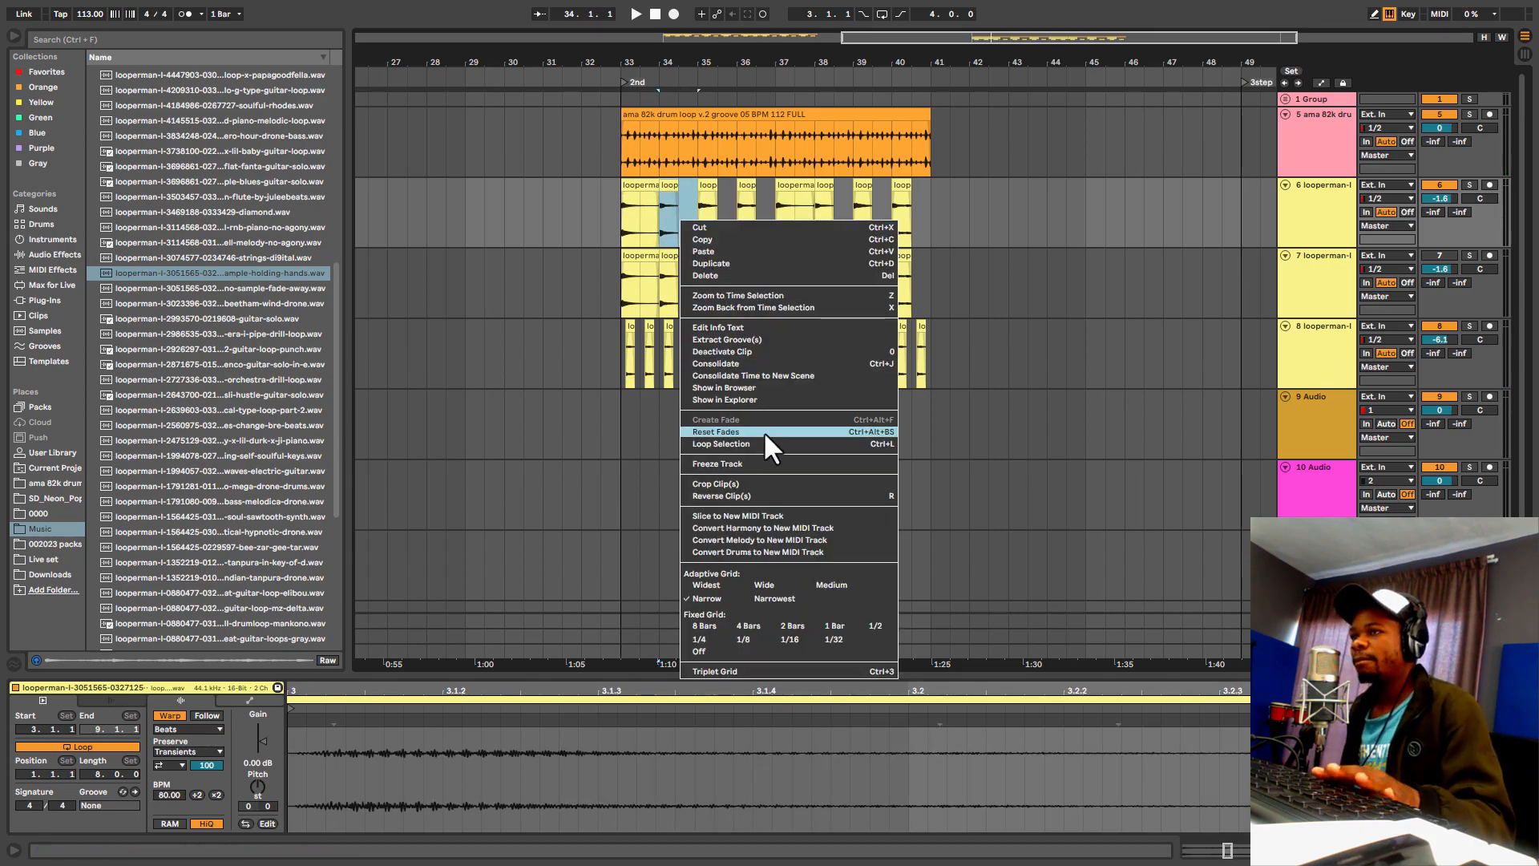
pyautogui.click(736, 363)
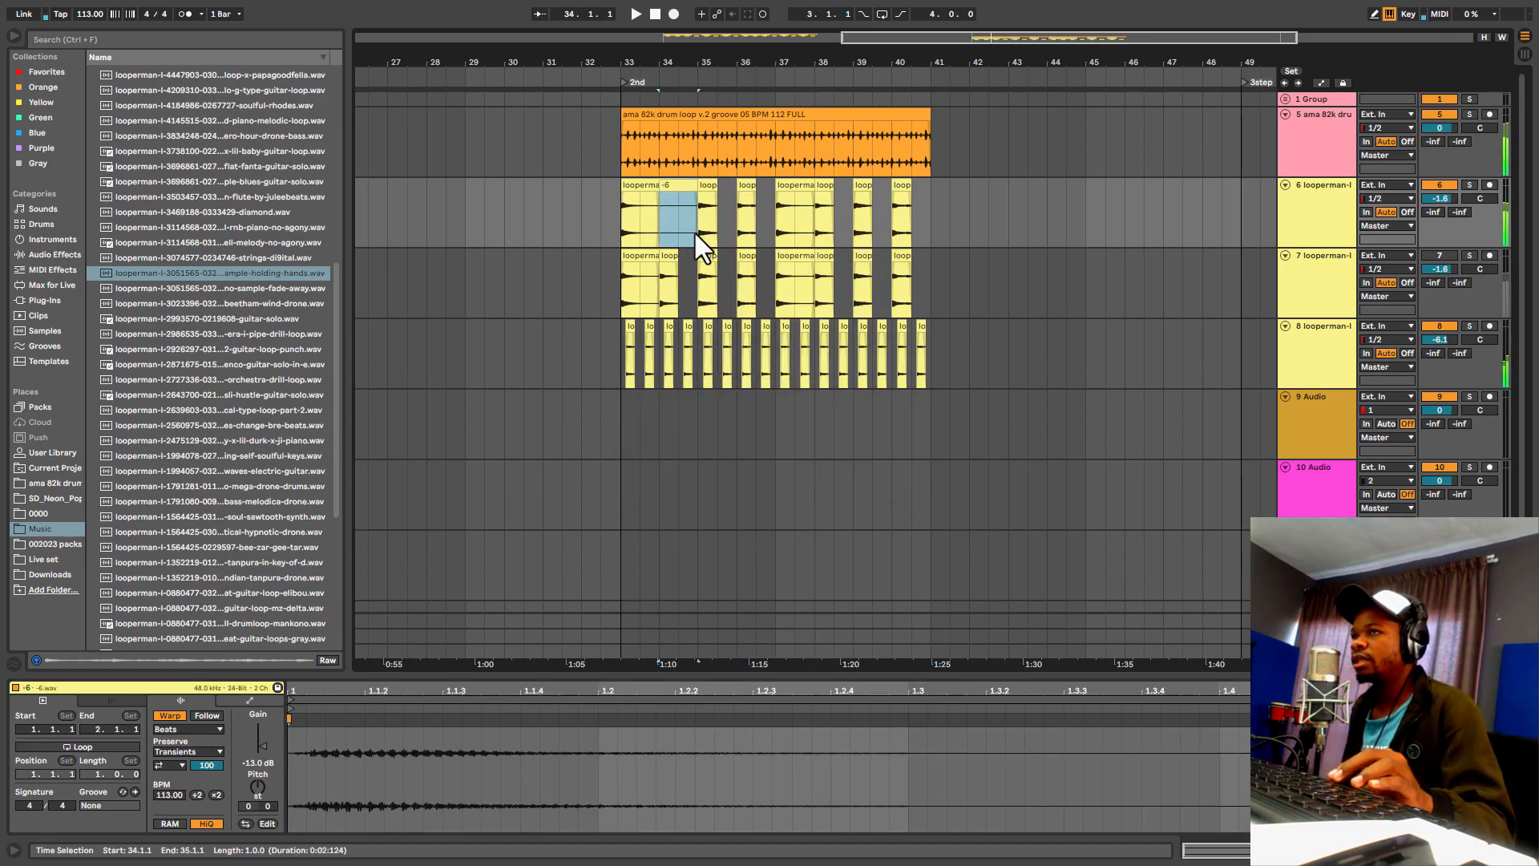
# Step: Consolidate the piano clip and the gap after it from bar 35 to 36 on track 6
pyautogui.click(710, 225)
pyautogui.moveTo(728, 229); pyautogui.dragTo(730, 229)
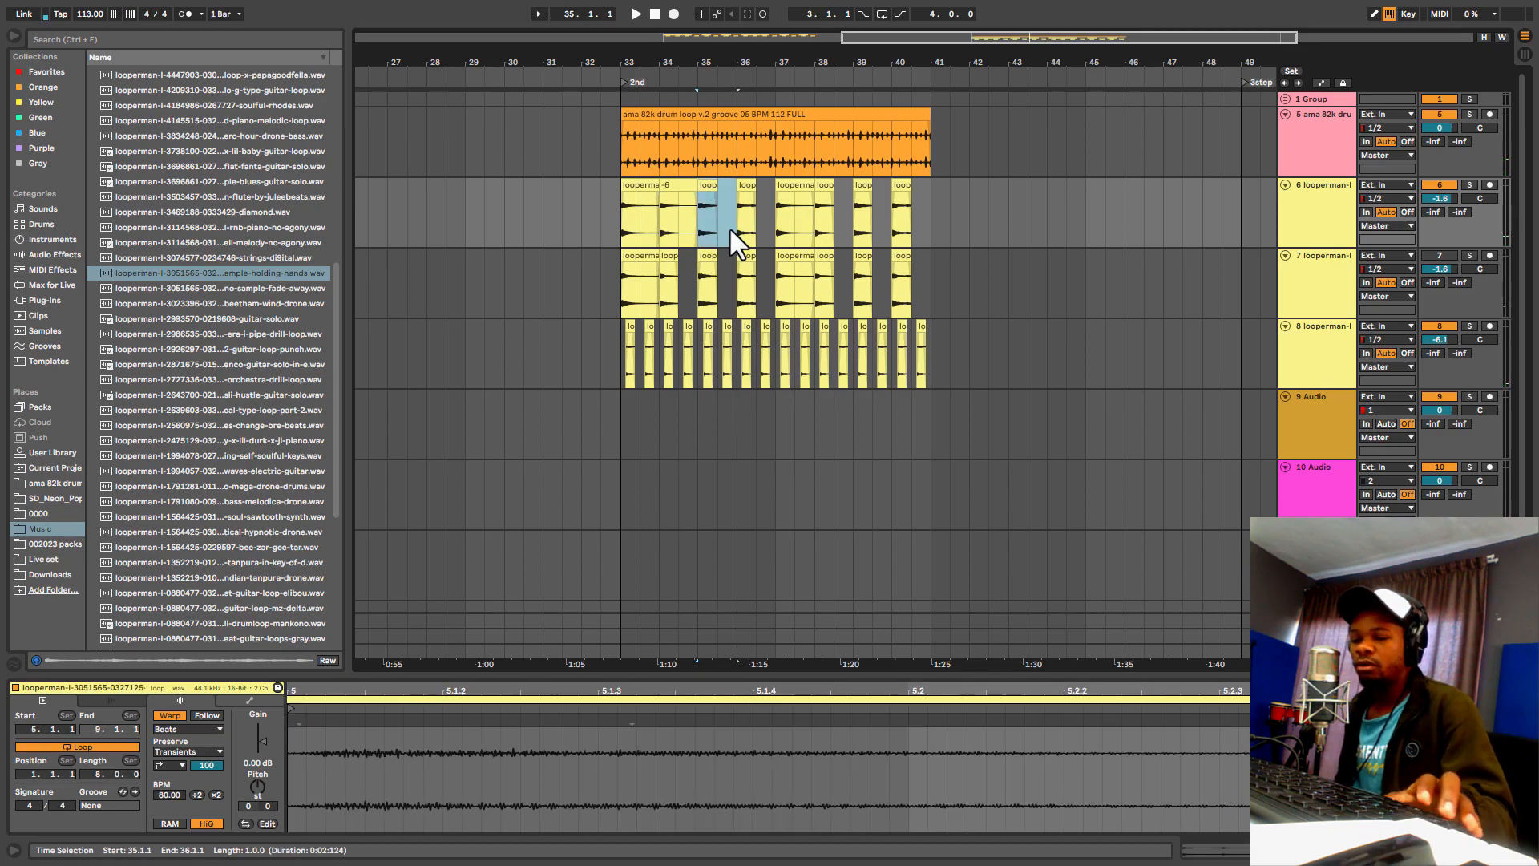
pyautogui.rightClick(707, 229)
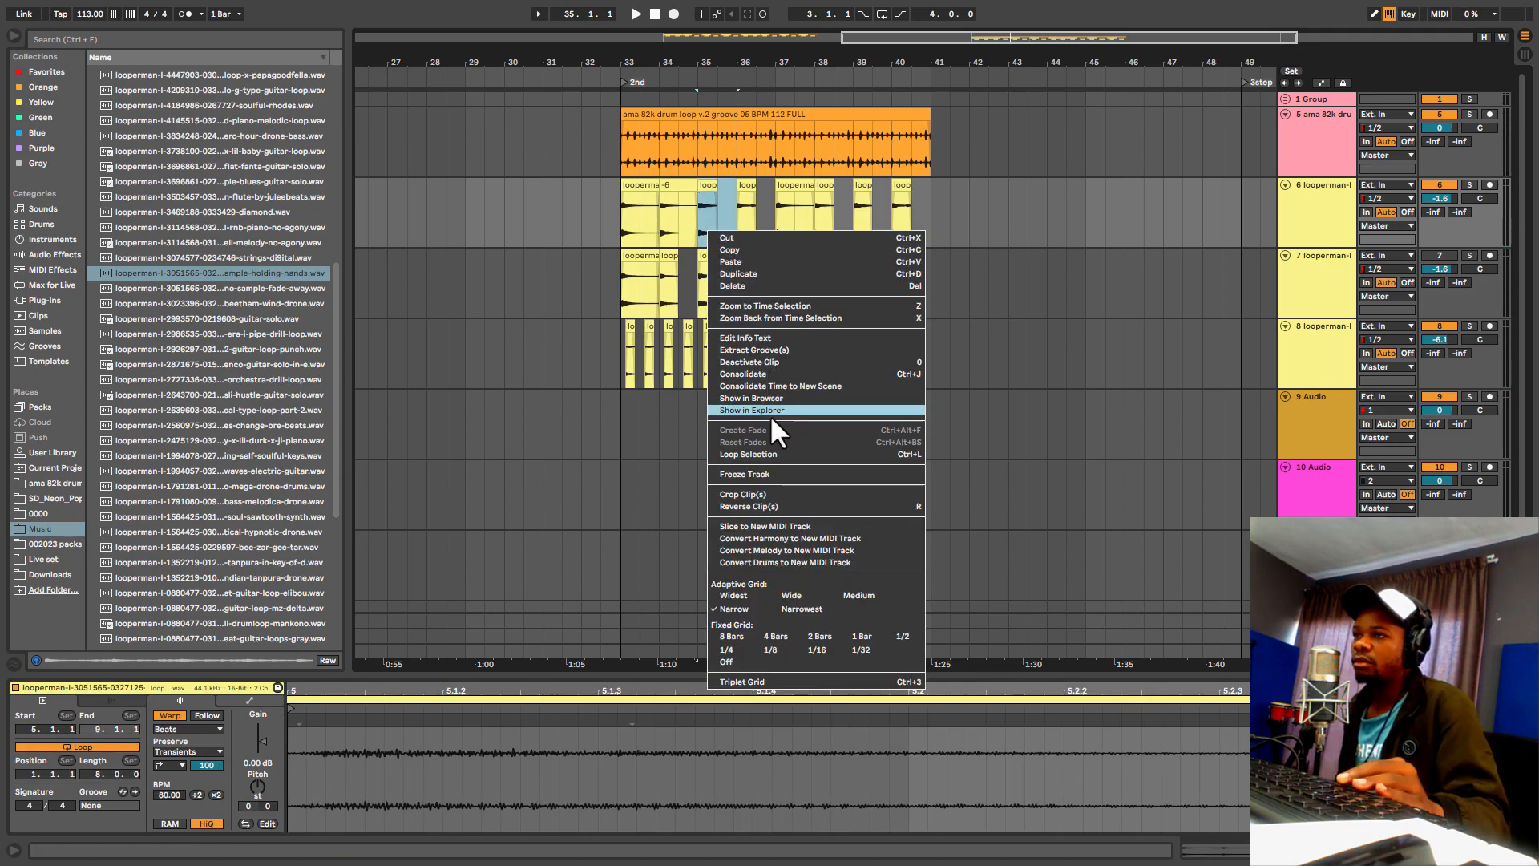
pyautogui.click(771, 374)
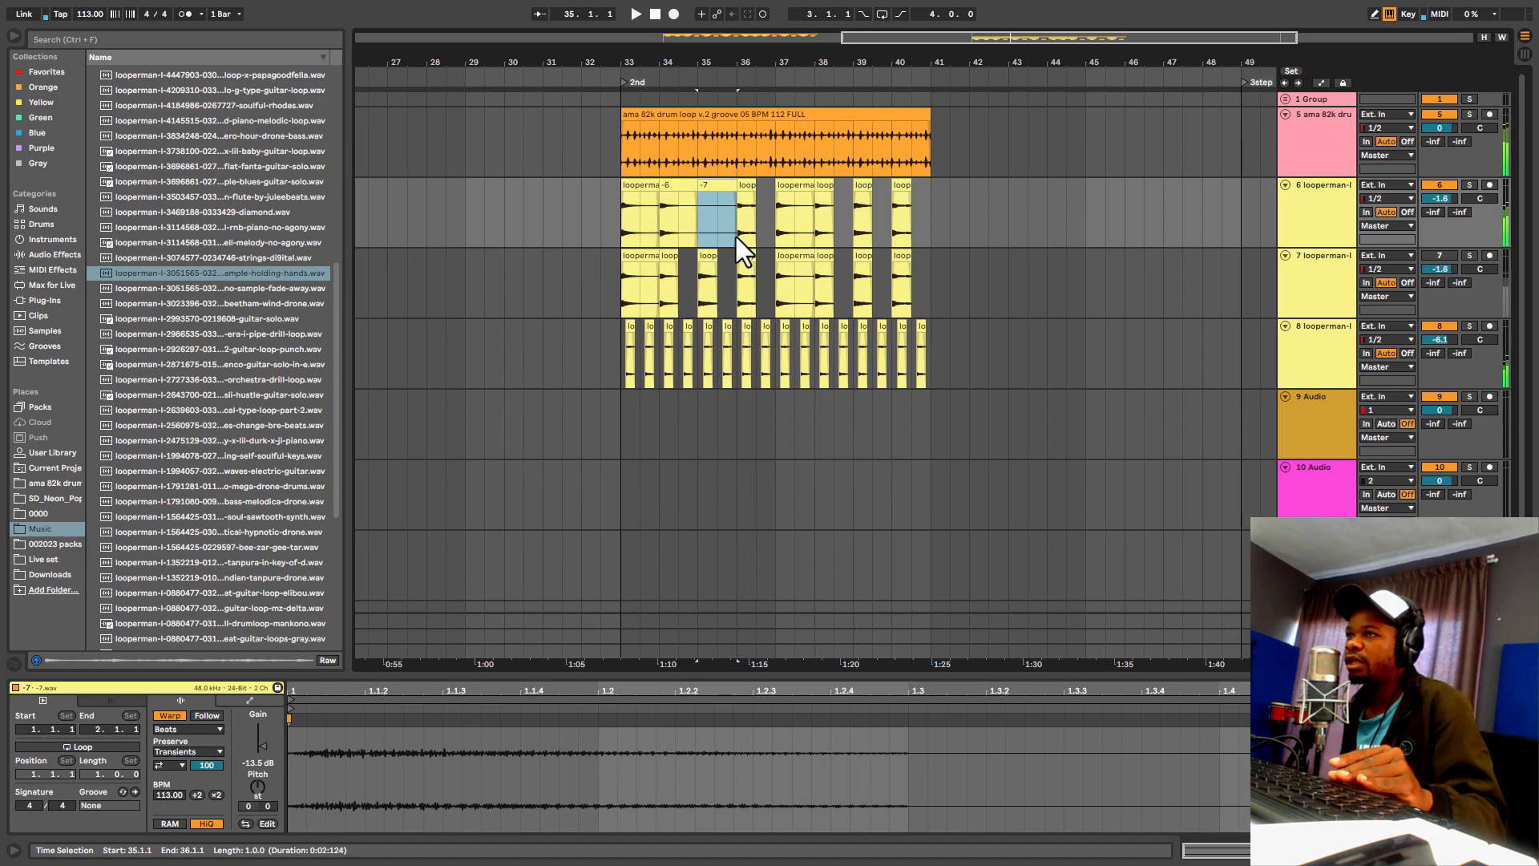
# Step: Collapse the deactivated piano pattern track 7 and move it directly above the second version's drum track
pyautogui.moveTo(764, 233); pyautogui.dragTo(768, 236)
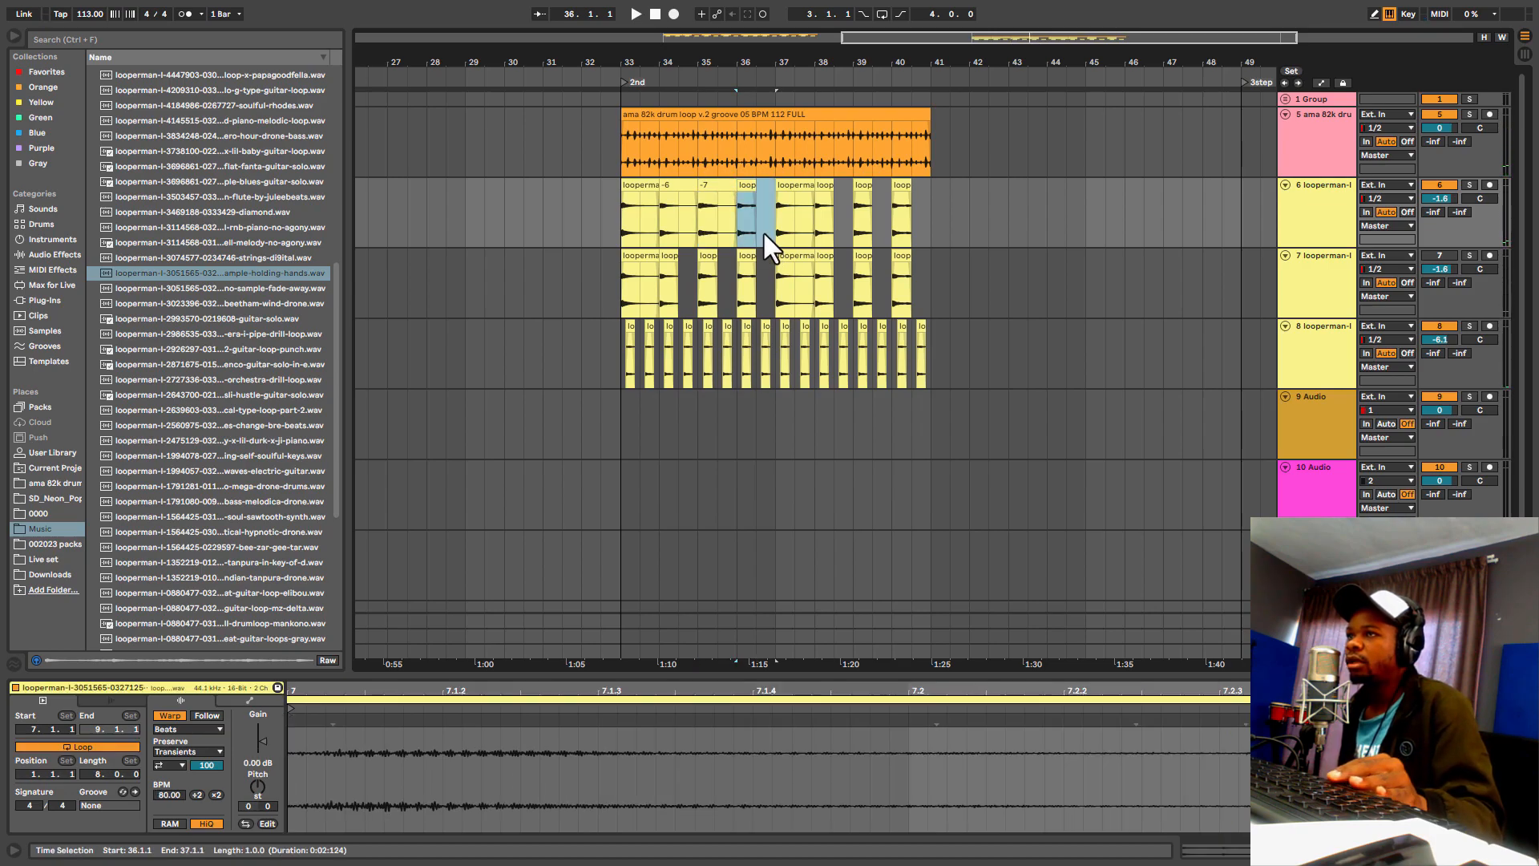
pyautogui.click(1285, 255)
pyautogui.moveTo(721, 61); pyautogui.dragTo(726, 60)
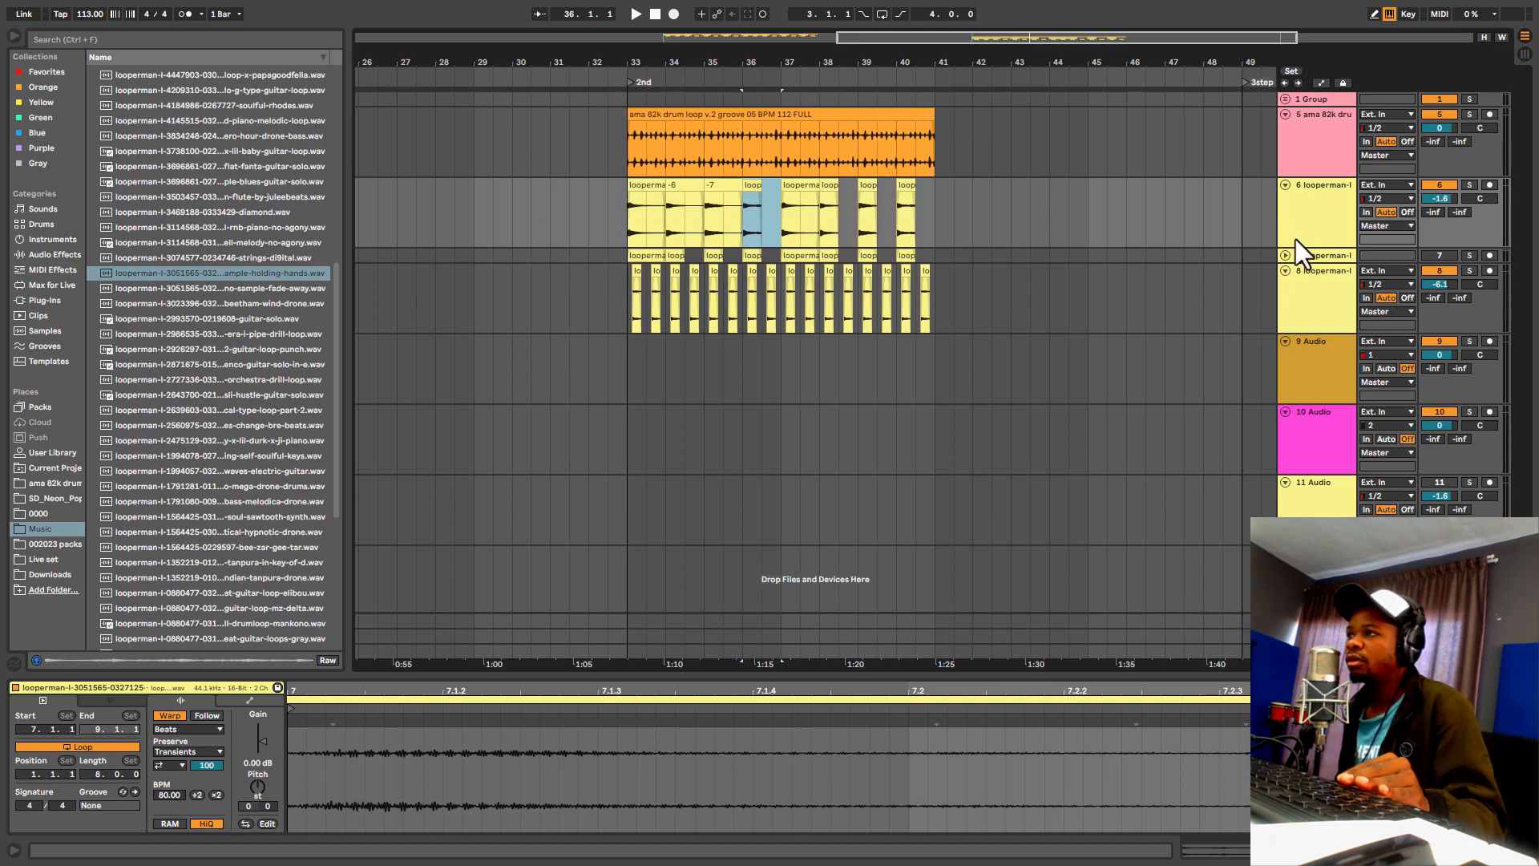
pyautogui.moveTo(1320, 256); pyautogui.dragTo(1297, 139)
# Step: Consolidate bar 36 to 37 and bar 38 to 39 of the active piano pattern on track 7
pyautogui.moveTo(744, 64); pyautogui.dragTo(752, 228)
pyautogui.rightClick(750, 229)
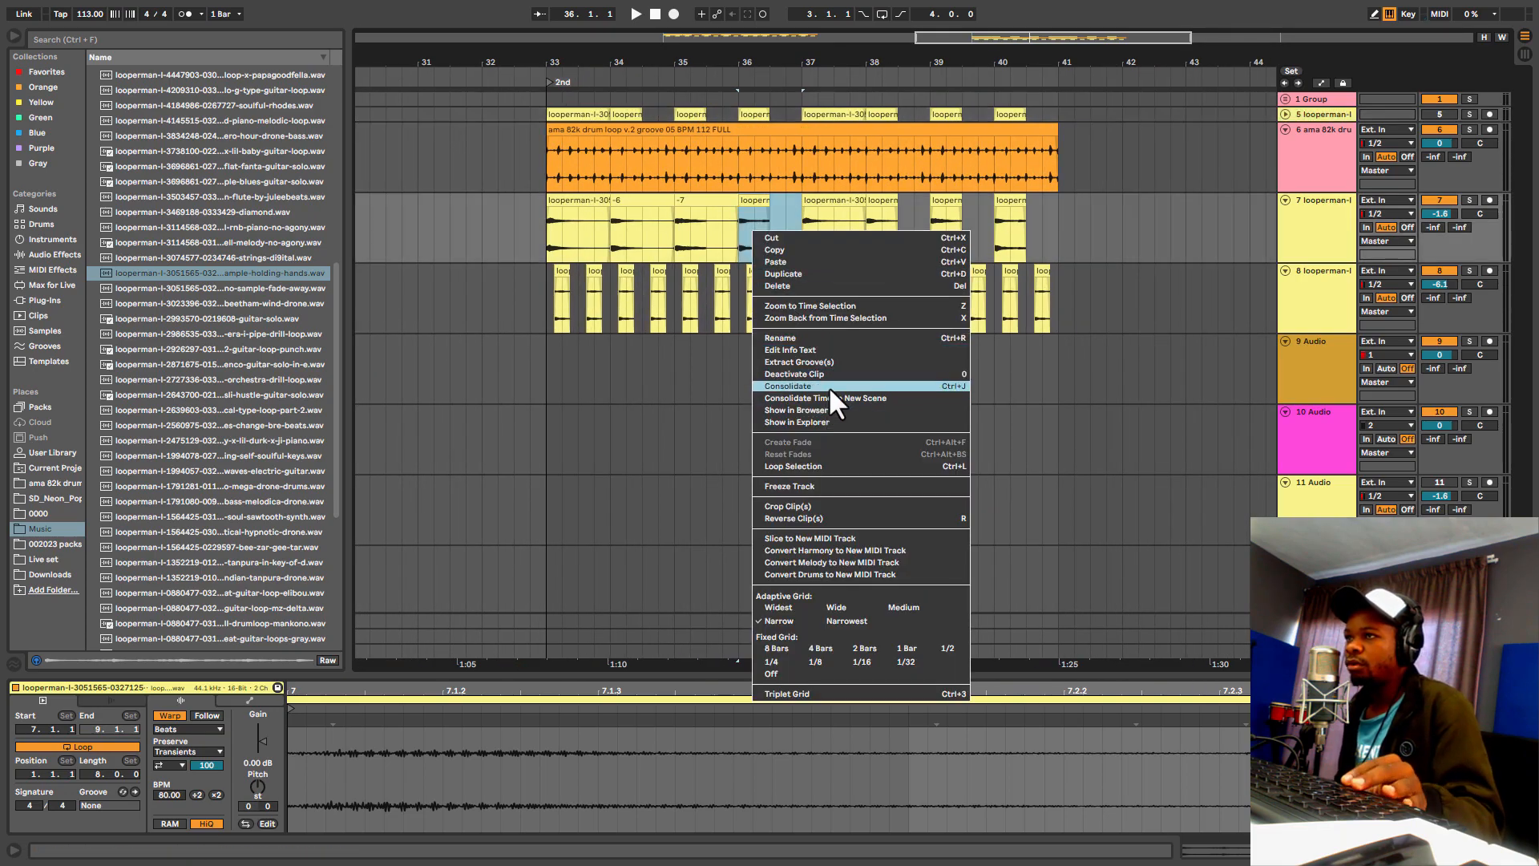
pyautogui.click(828, 387)
pyautogui.moveTo(877, 233); pyautogui.dragTo(906, 233)
pyautogui.rightClick(906, 234)
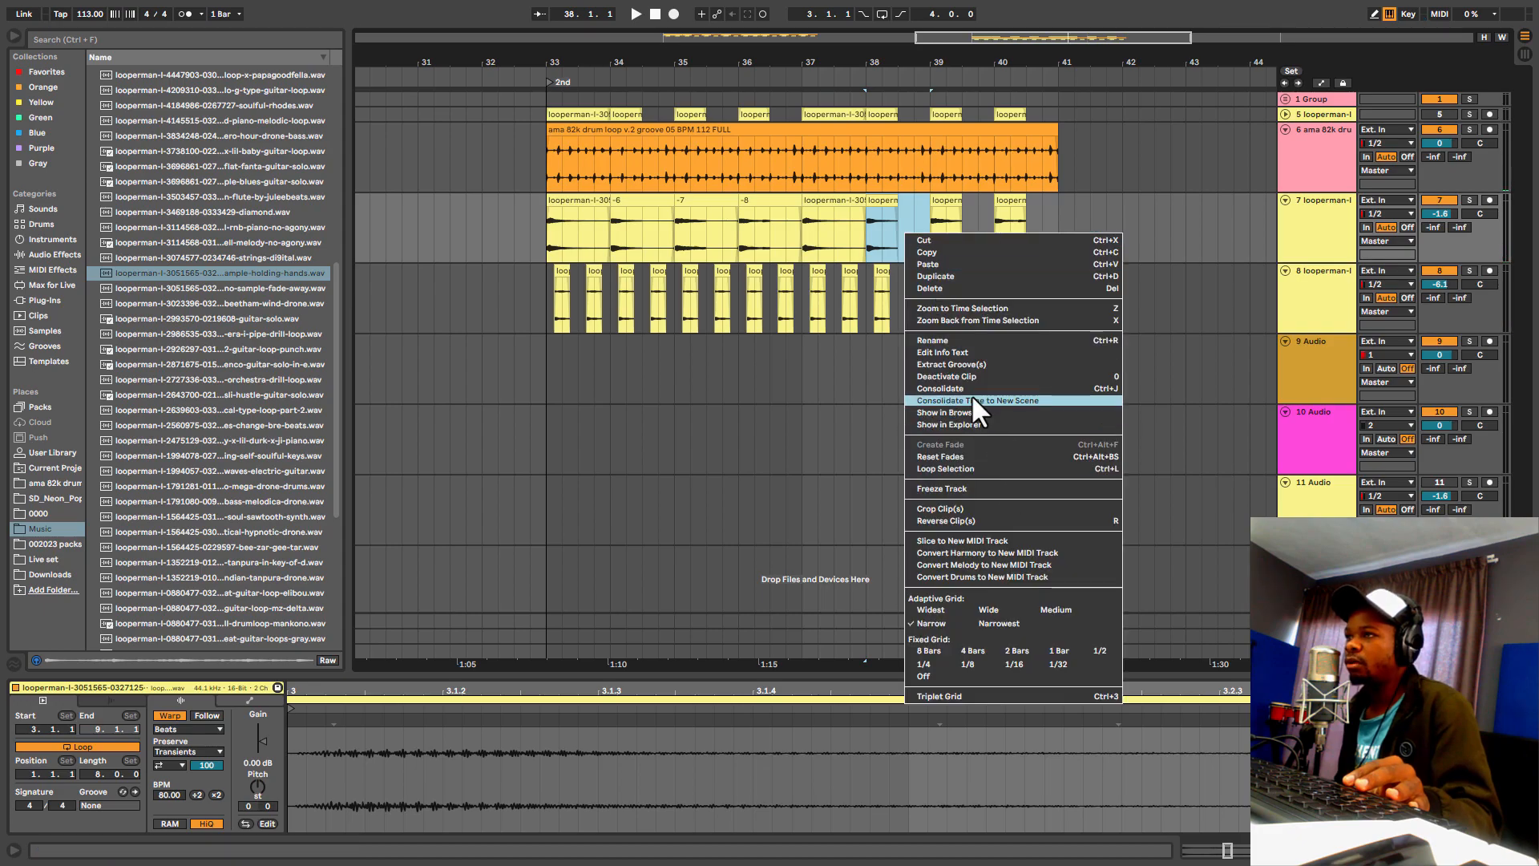
pyautogui.click(970, 388)
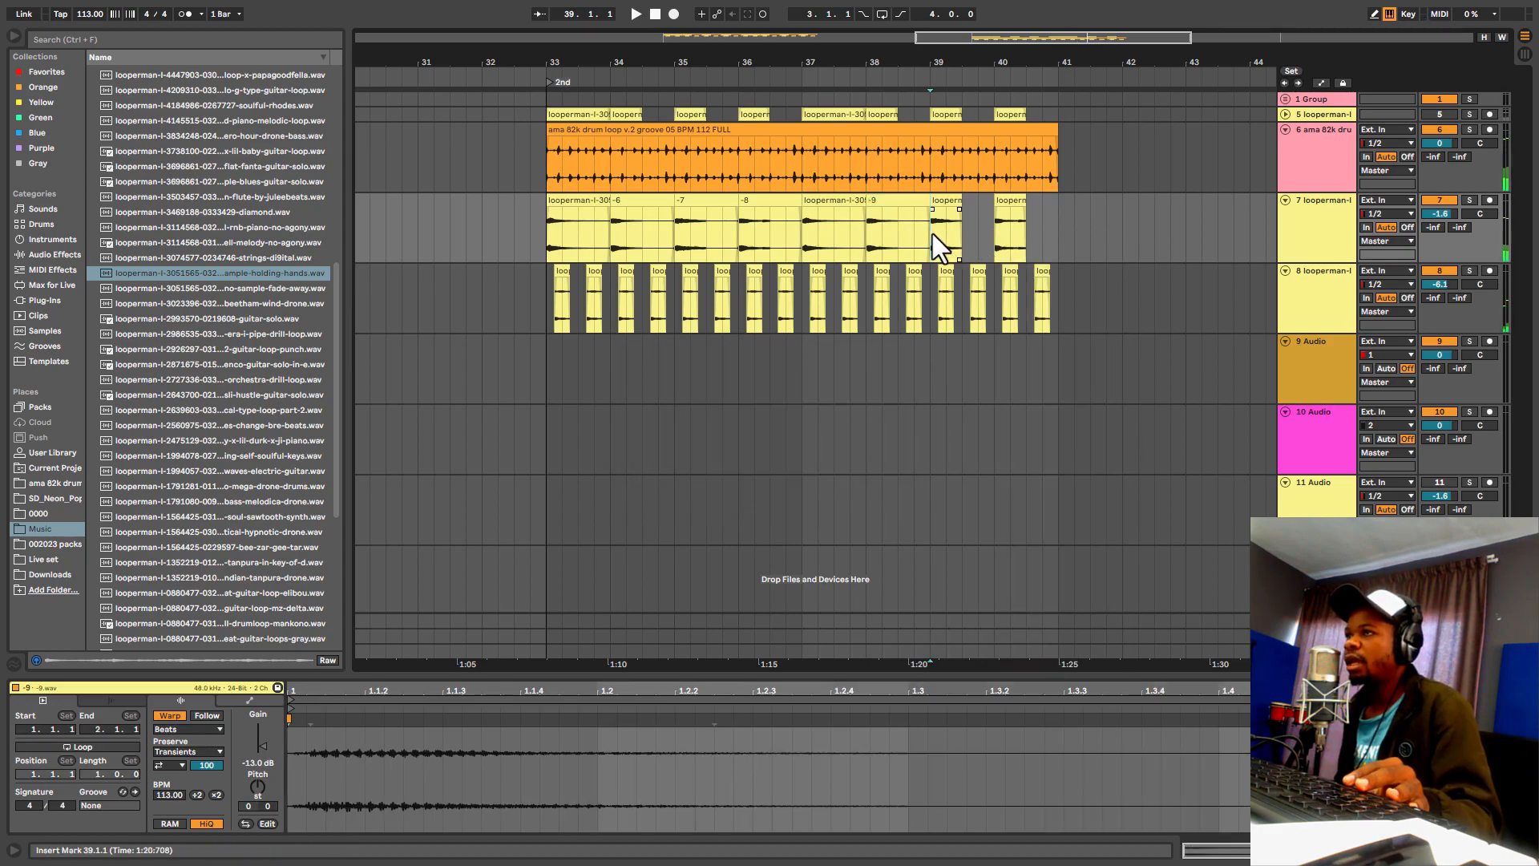
# Step: Consolidate the piano clip and the gap after it from bar 39 to 40 on track 7
pyautogui.moveTo(931, 233); pyautogui.dragTo(989, 237)
pyautogui.rightClick(978, 234)
pyautogui.click(1050, 392)
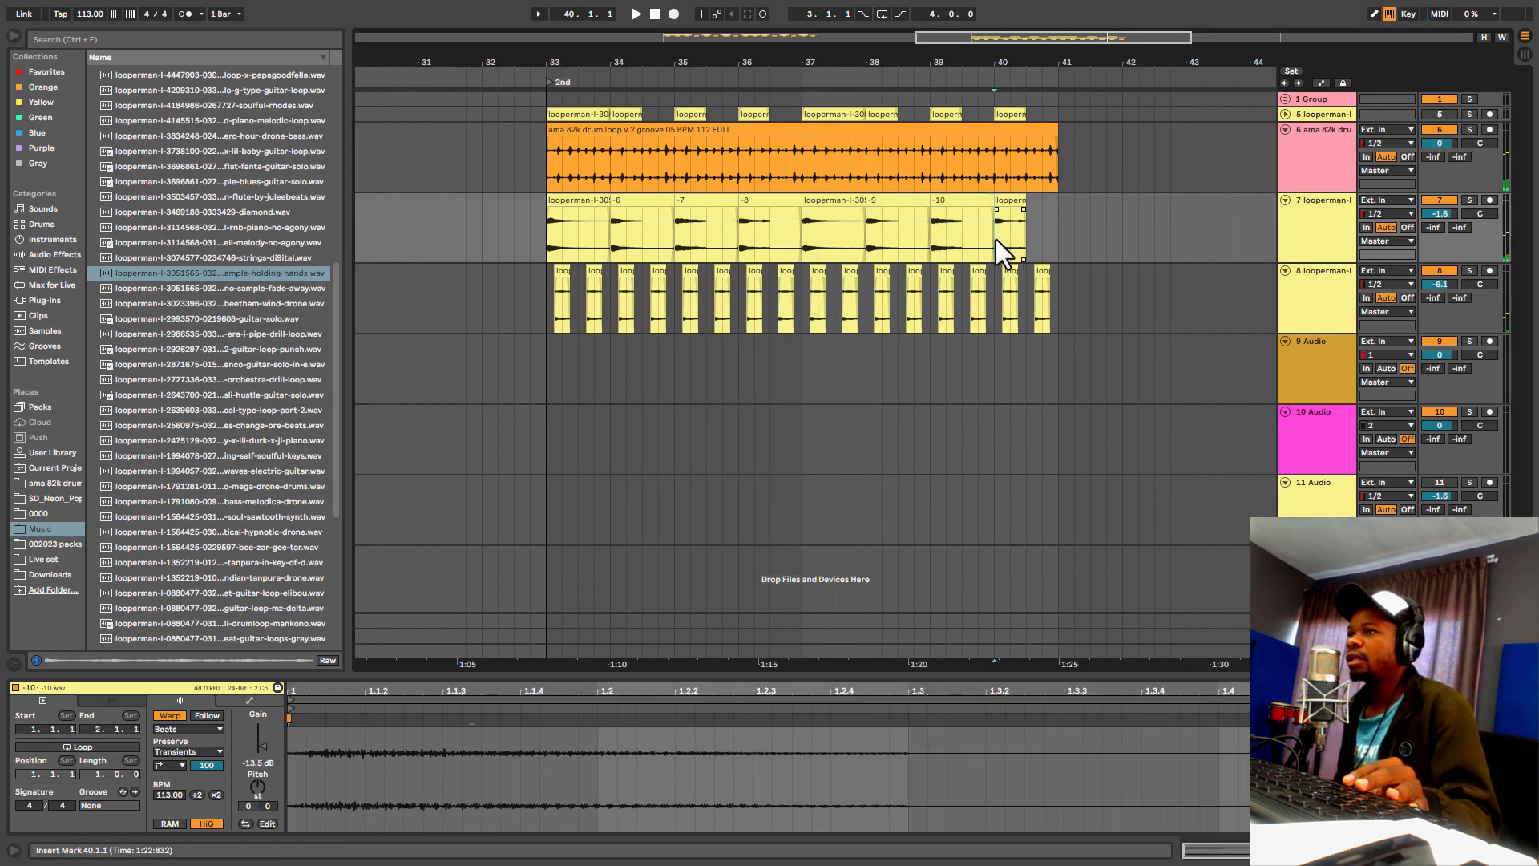
# Step: Shorten track 7's piano clip at bar 40 to about one beat, consolidate bar 40 to 41, and select the clip at bar 33
pyautogui.moveTo(996, 239); pyautogui.dragTo(1055, 237)
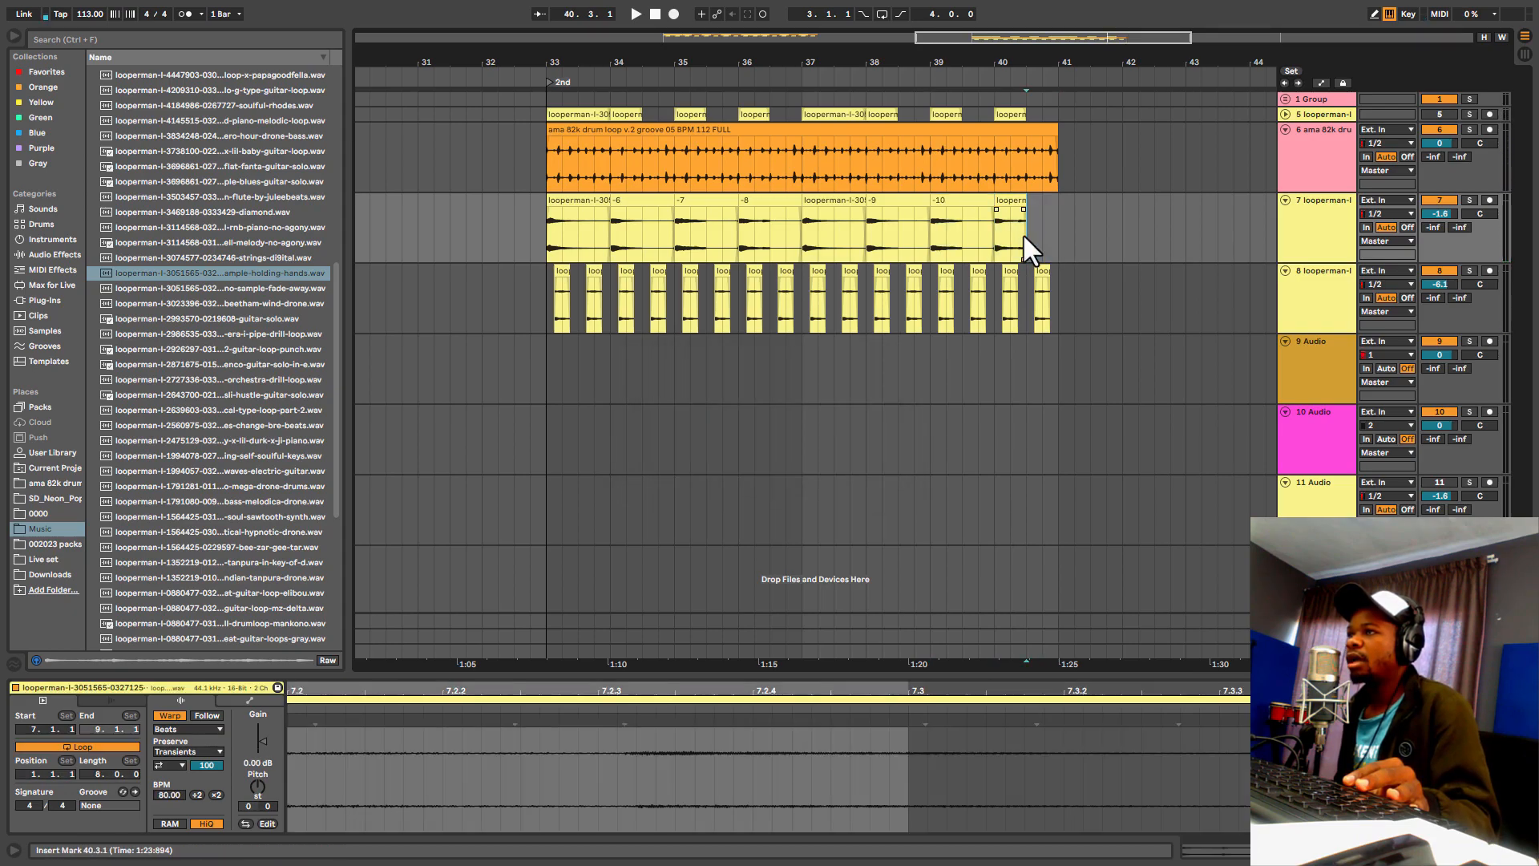
pyautogui.click(1017, 206)
pyautogui.click(998, 220)
pyautogui.press('space')
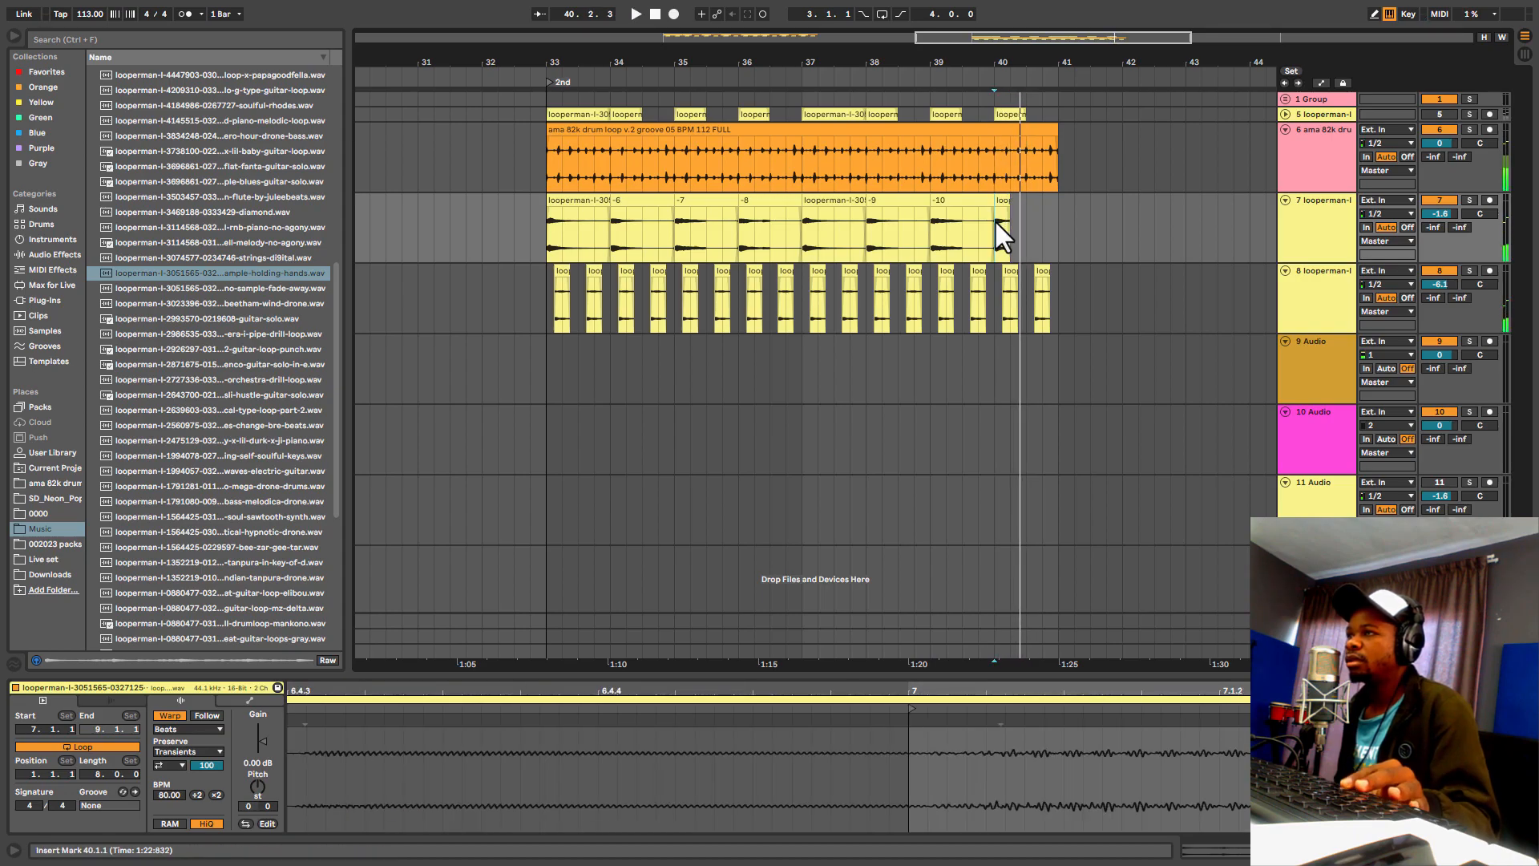
pyautogui.moveTo(995, 223); pyautogui.dragTo(1008, 221)
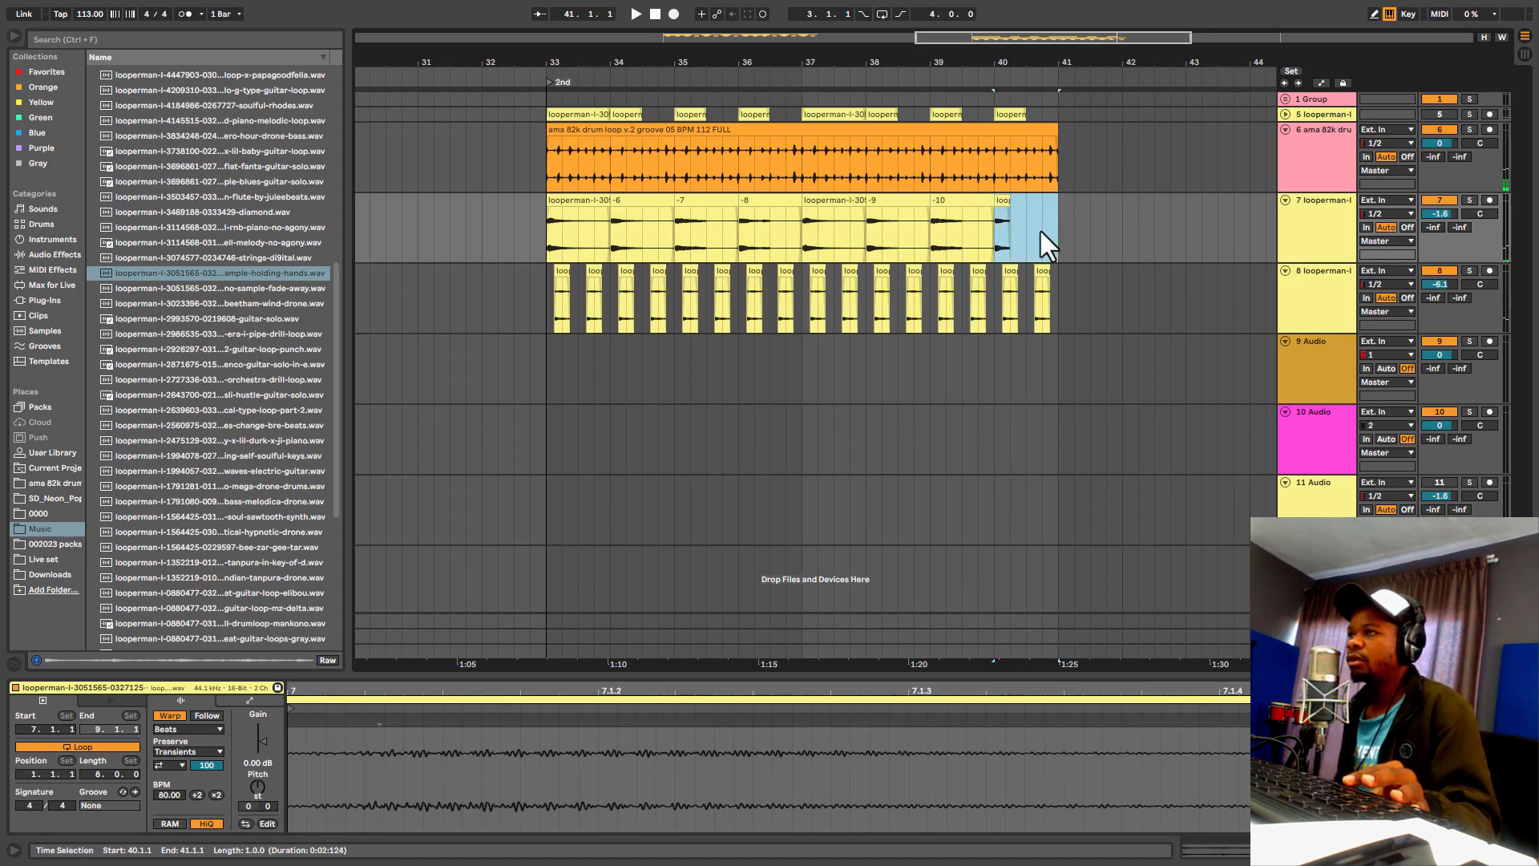
pyautogui.rightClick(1045, 228)
pyautogui.click(1131, 371)
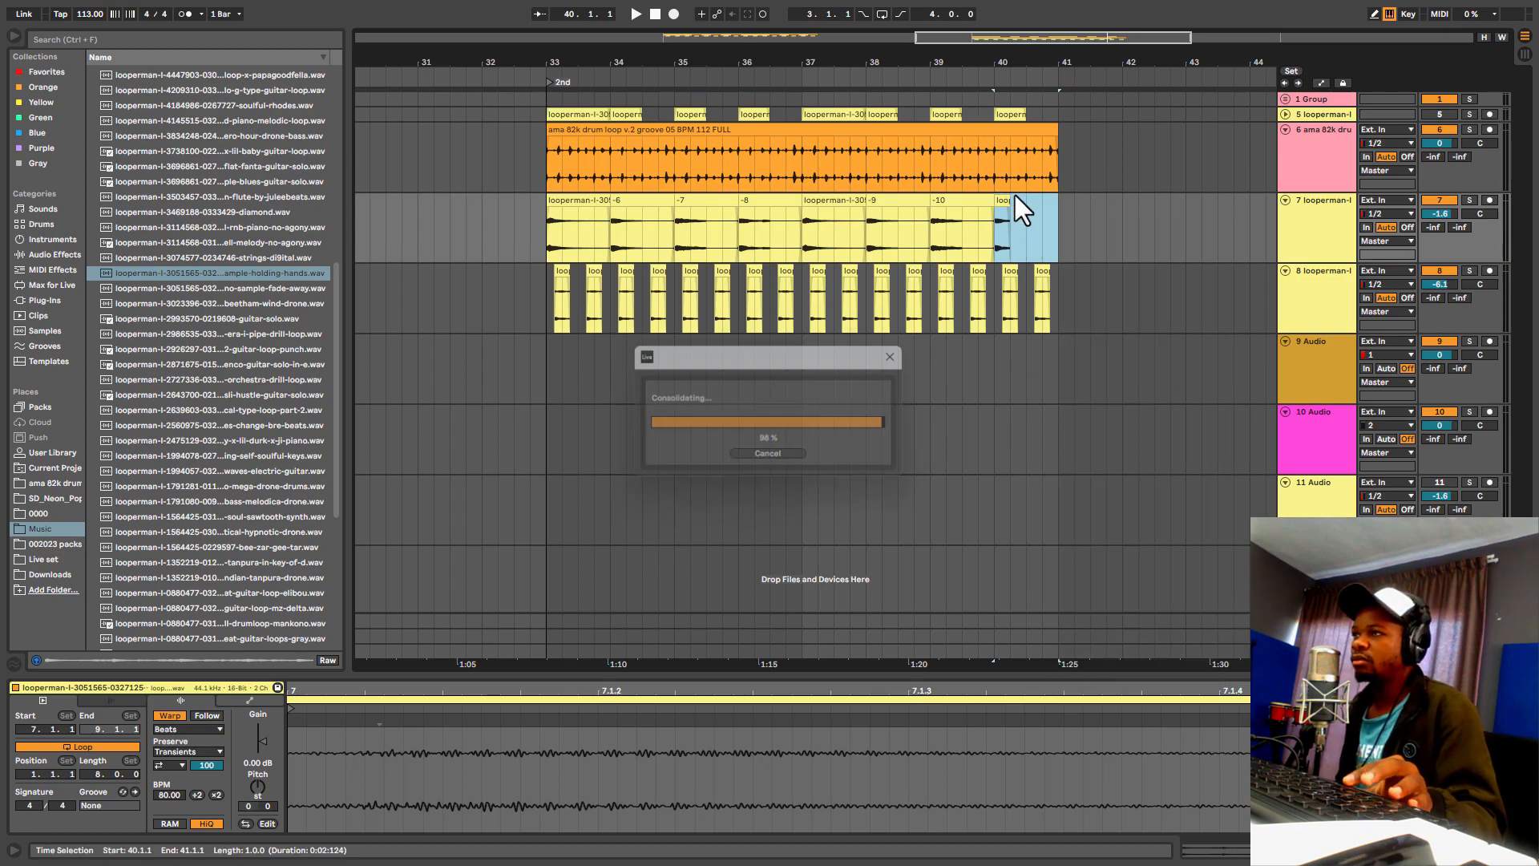
pyautogui.click(588, 213)
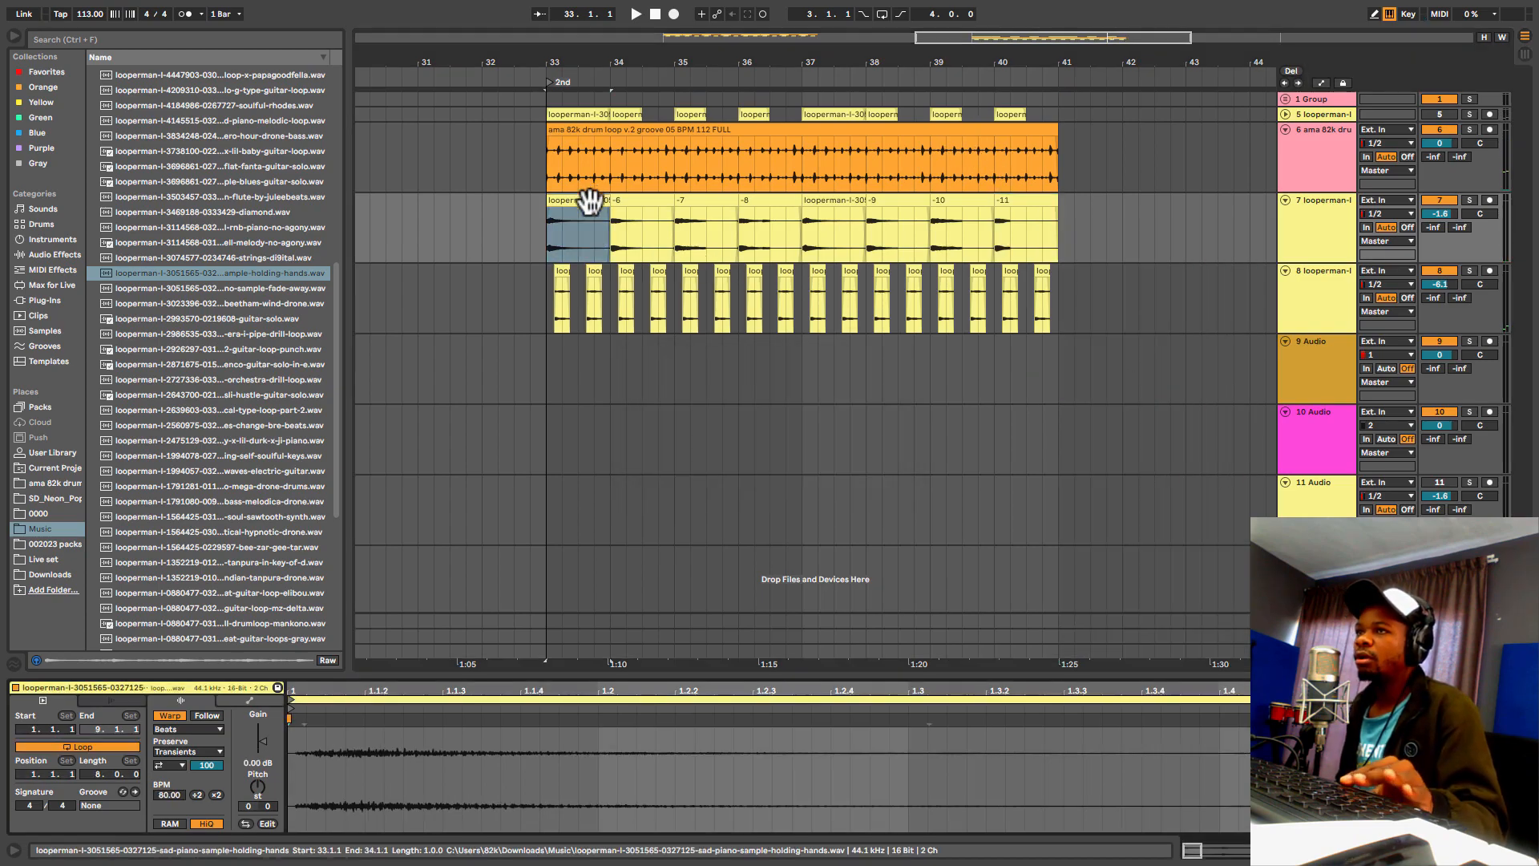
# Step: Enlarge the sample display and stretch track 7's piano clips at bars 33 and 34 by warping their note ends out to 2.1.1
pyautogui.moveTo(845, 556); pyautogui.dragTo(834, 345)
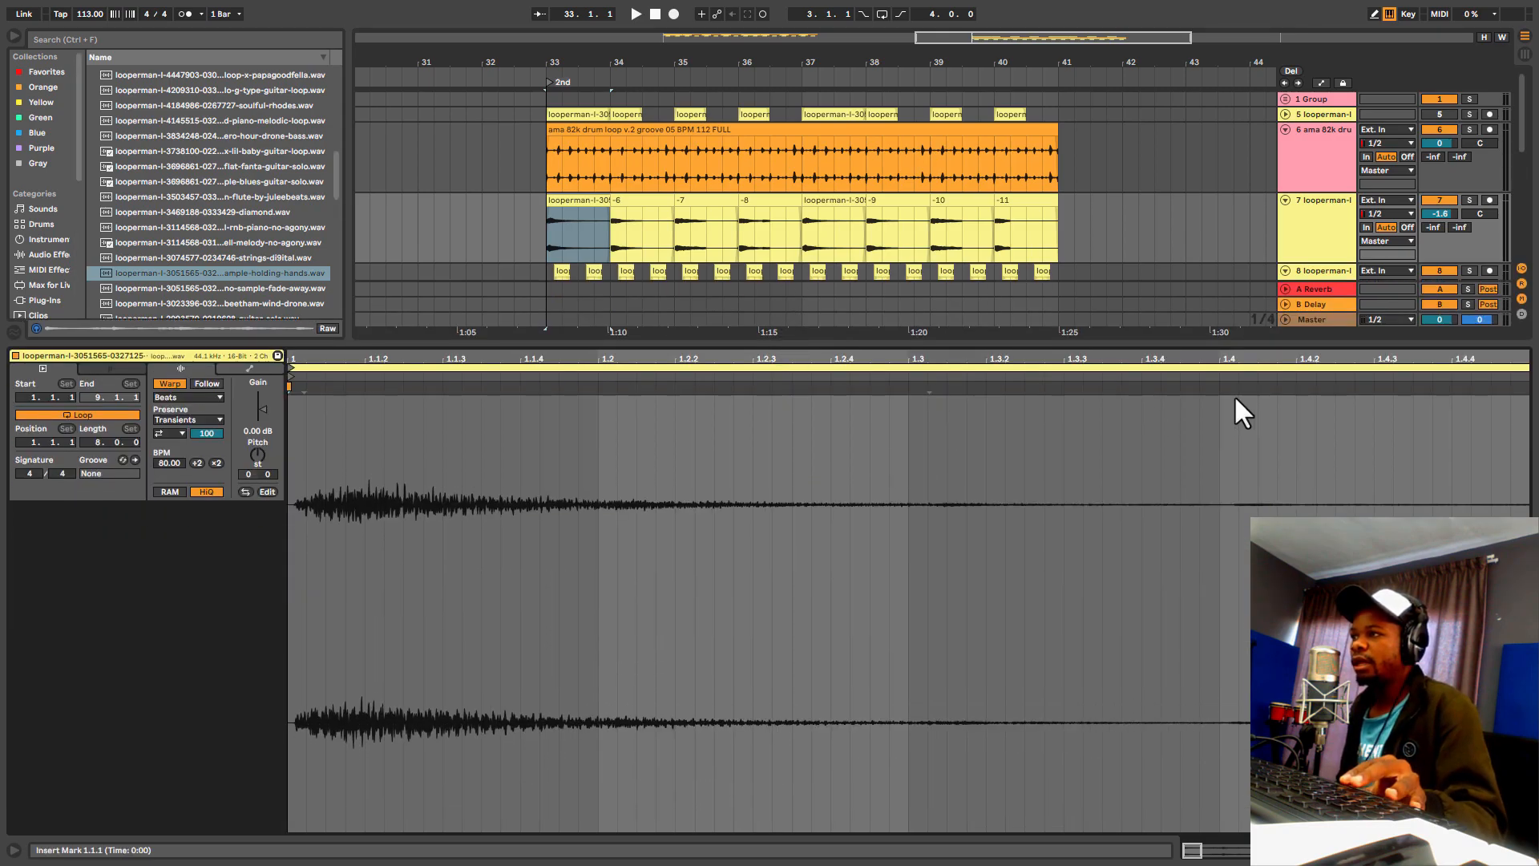
pyautogui.moveTo(1226, 387)
pyautogui.mouseDown()
pyautogui.moveTo(1296, 386)
pyautogui.moveTo(1512, 440)
pyautogui.moveTo(1370, 436)
pyautogui.moveTo(1416, 435)
pyautogui.mouseUp()
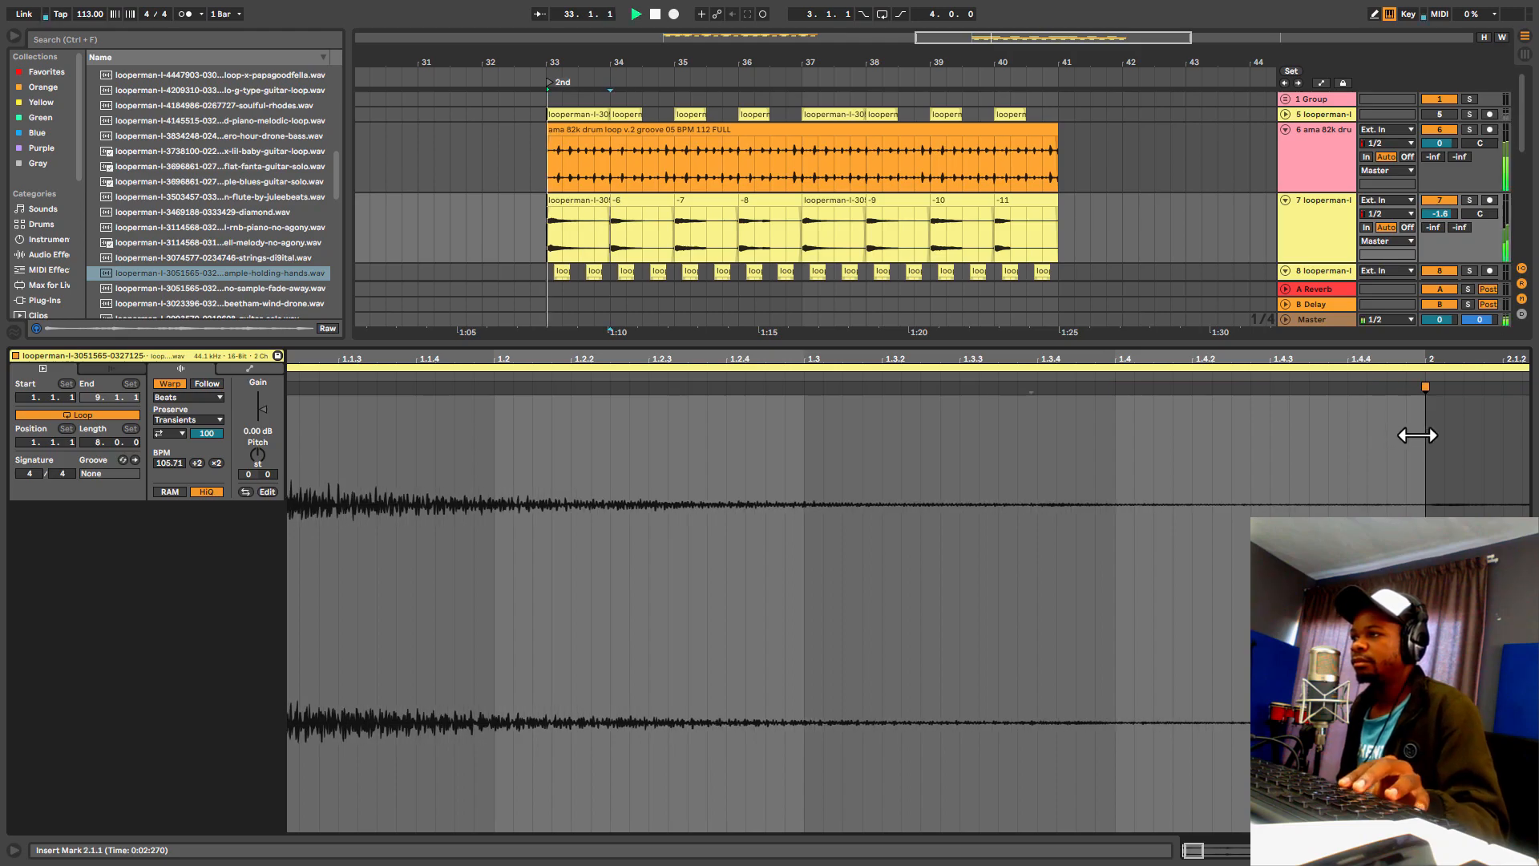
pyautogui.click(644, 231)
pyautogui.press('space')
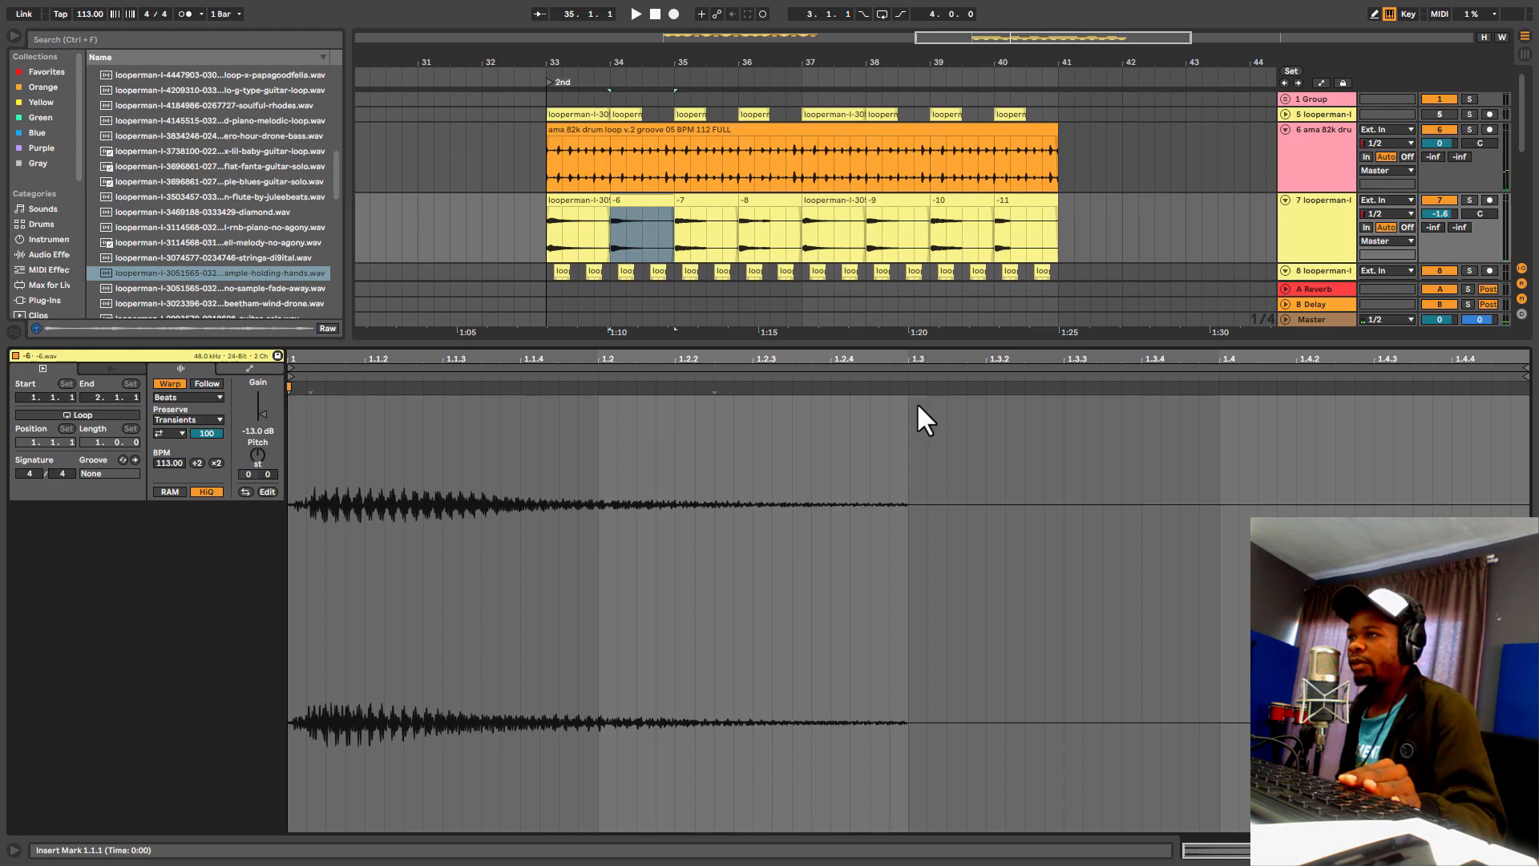
pyautogui.click(908, 403)
pyautogui.doubleClick(909, 388)
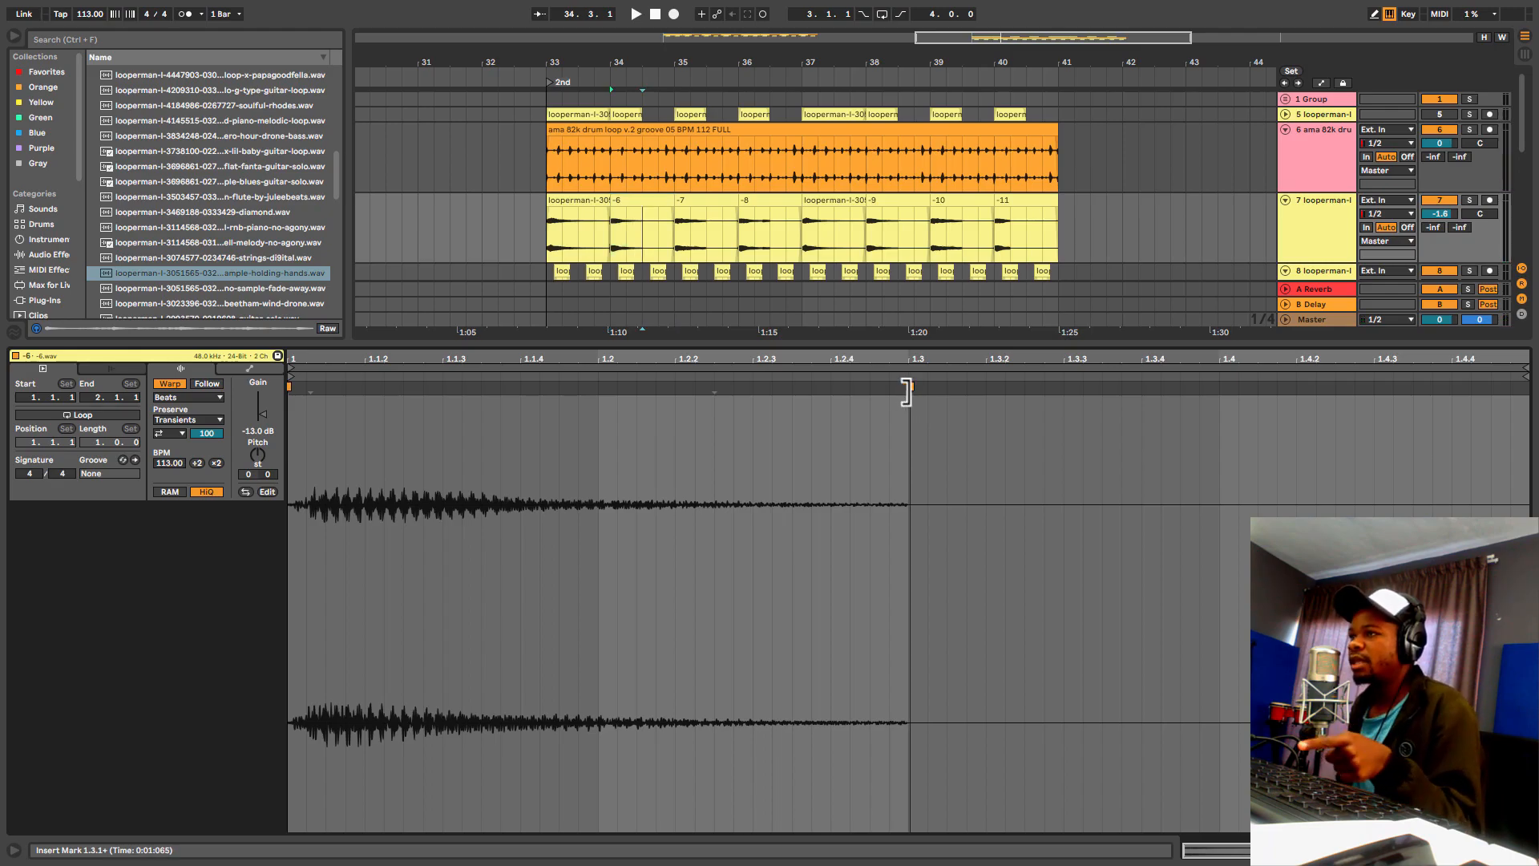
pyautogui.moveTo(905, 392)
pyautogui.mouseDown()
pyautogui.moveTo(1296, 389)
pyautogui.moveTo(1427, 449)
pyautogui.mouseUp()
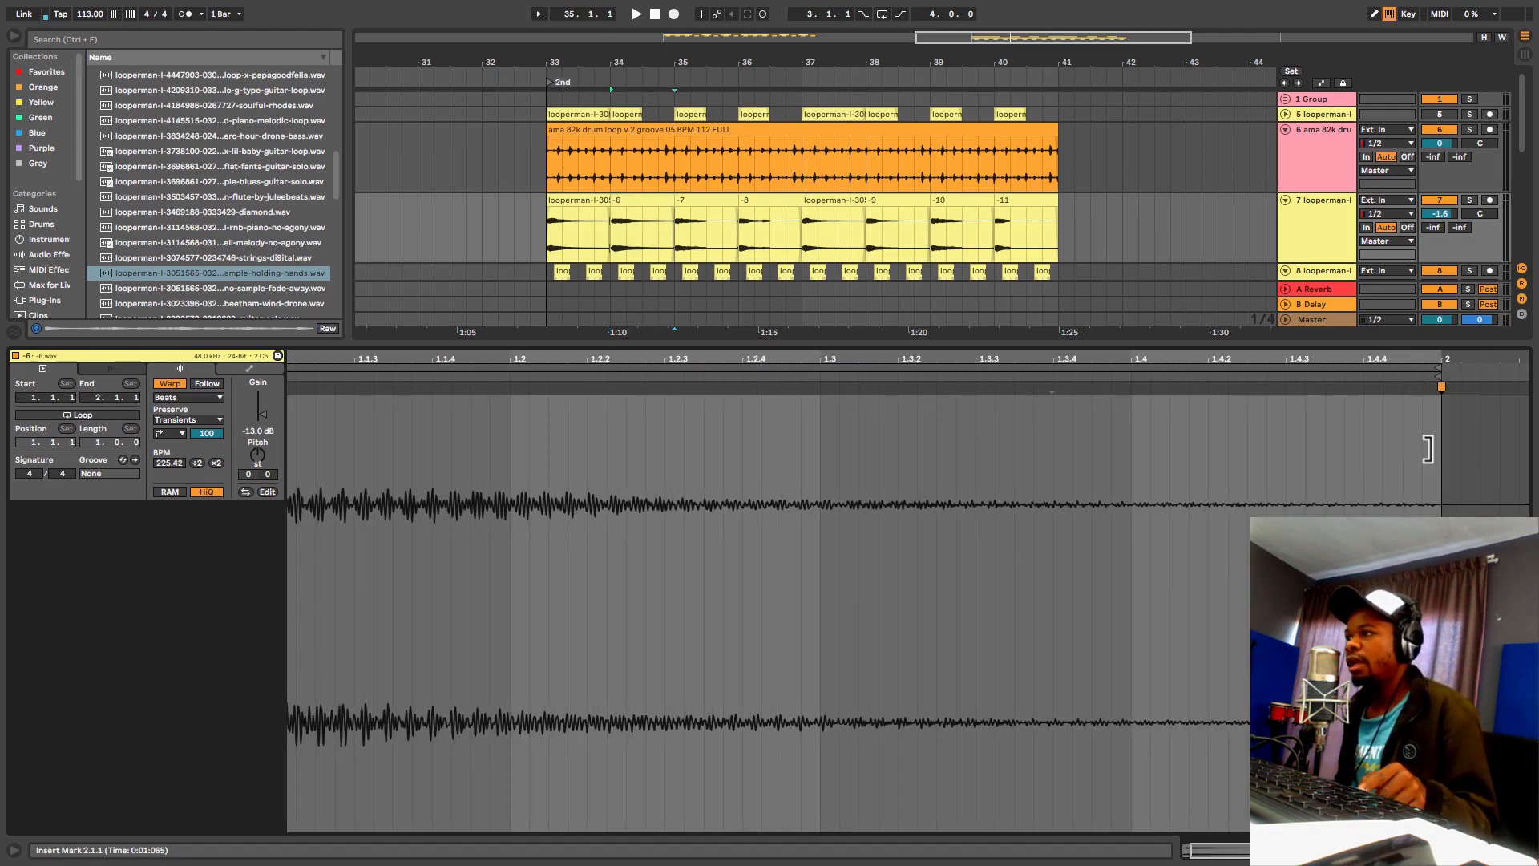
# Step: Stretch track 7's piano clip at bar 35 by adding a warp marker at about 1.3 and moving it to 2.1.1
pyautogui.click(705, 210)
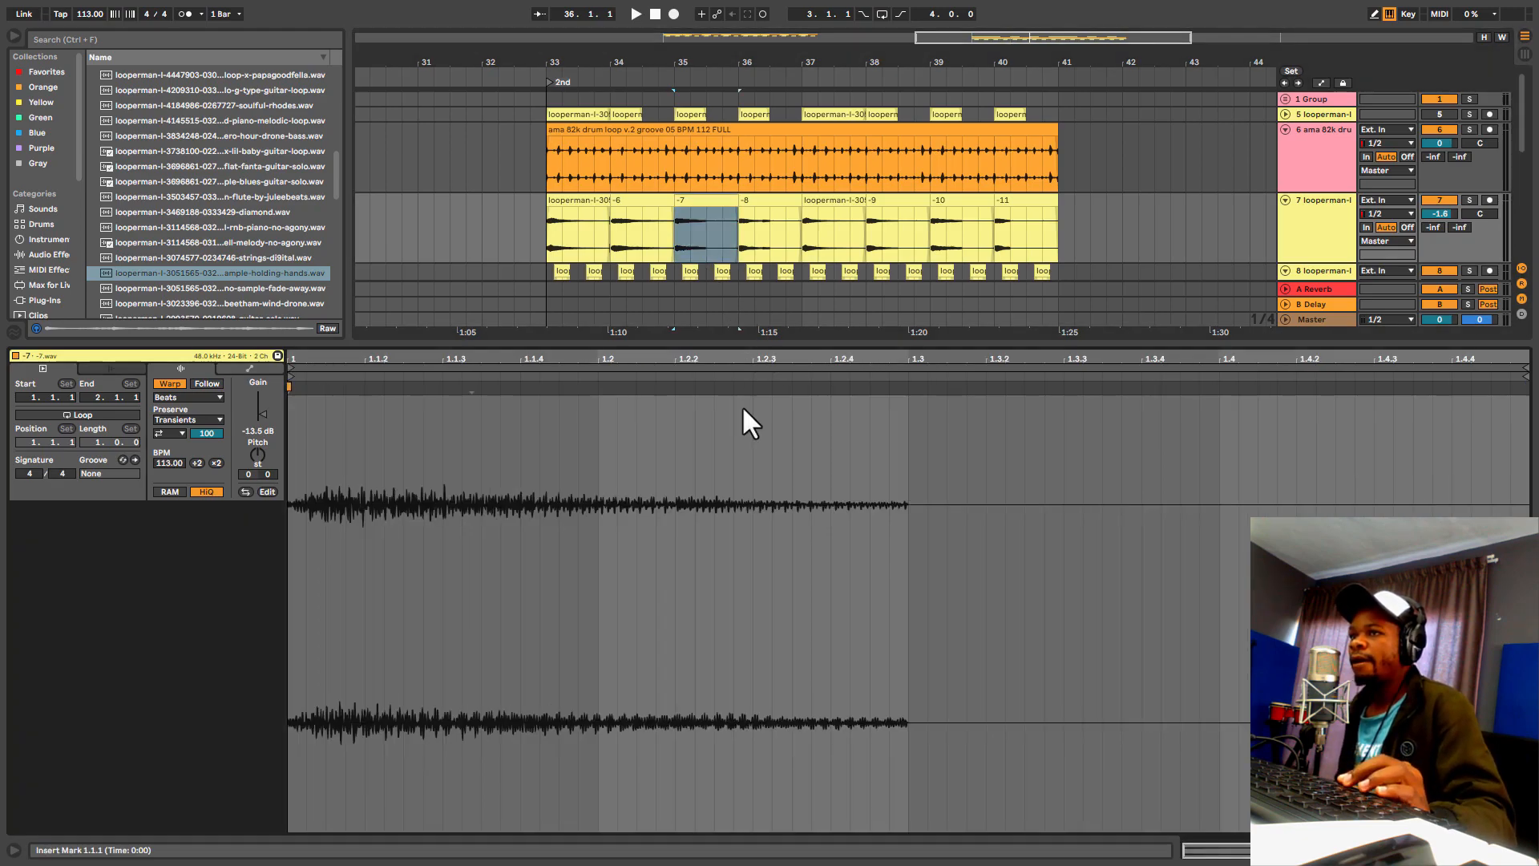
pyautogui.click(907, 424)
pyautogui.doubleClick(901, 387)
pyautogui.moveTo(901, 388)
pyautogui.mouseDown()
pyautogui.moveTo(1013, 447)
pyautogui.moveTo(1525, 497)
pyautogui.moveTo(1424, 473)
pyautogui.mouseUp()
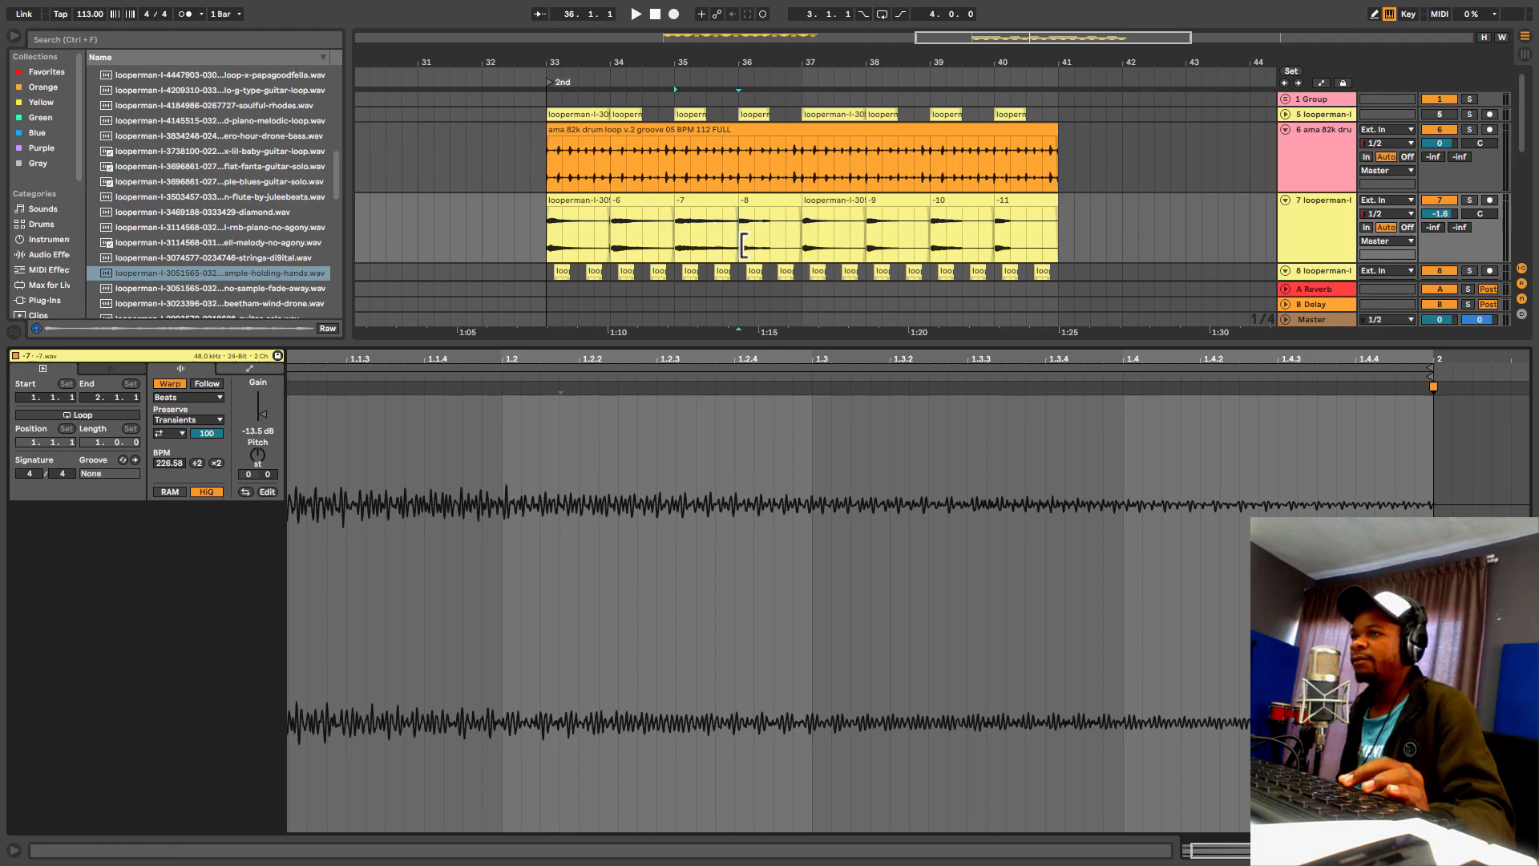
# Step: Warp the bar 36 piano clip on track 7 so the second note's onset moves to 2.1.1, and play the result
pyautogui.click(777, 233)
pyautogui.press('space')
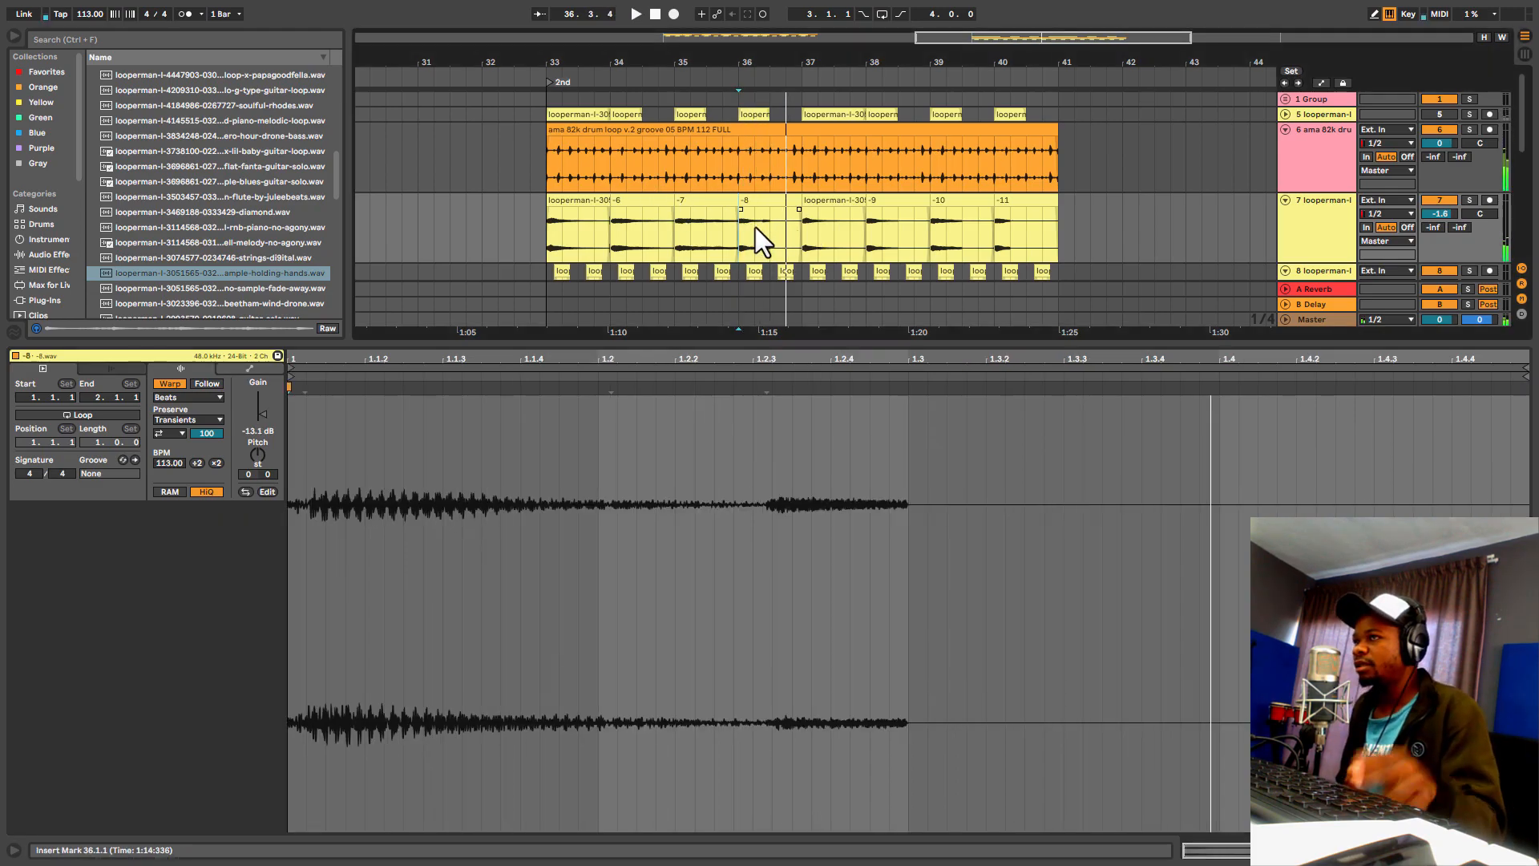
pyautogui.scroll(-1, 1362, 249)
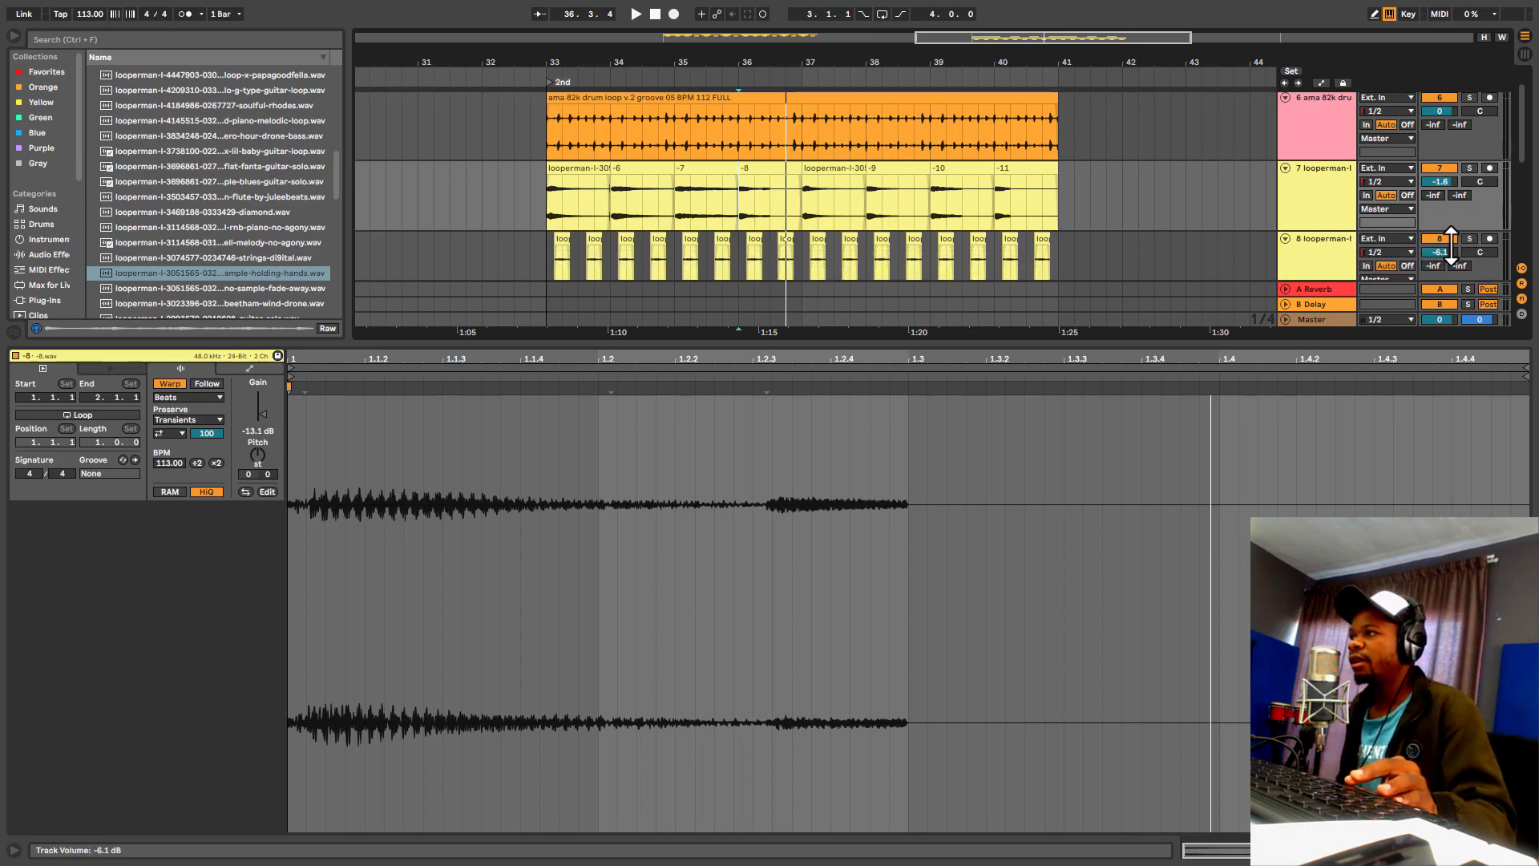
pyautogui.click(768, 175)
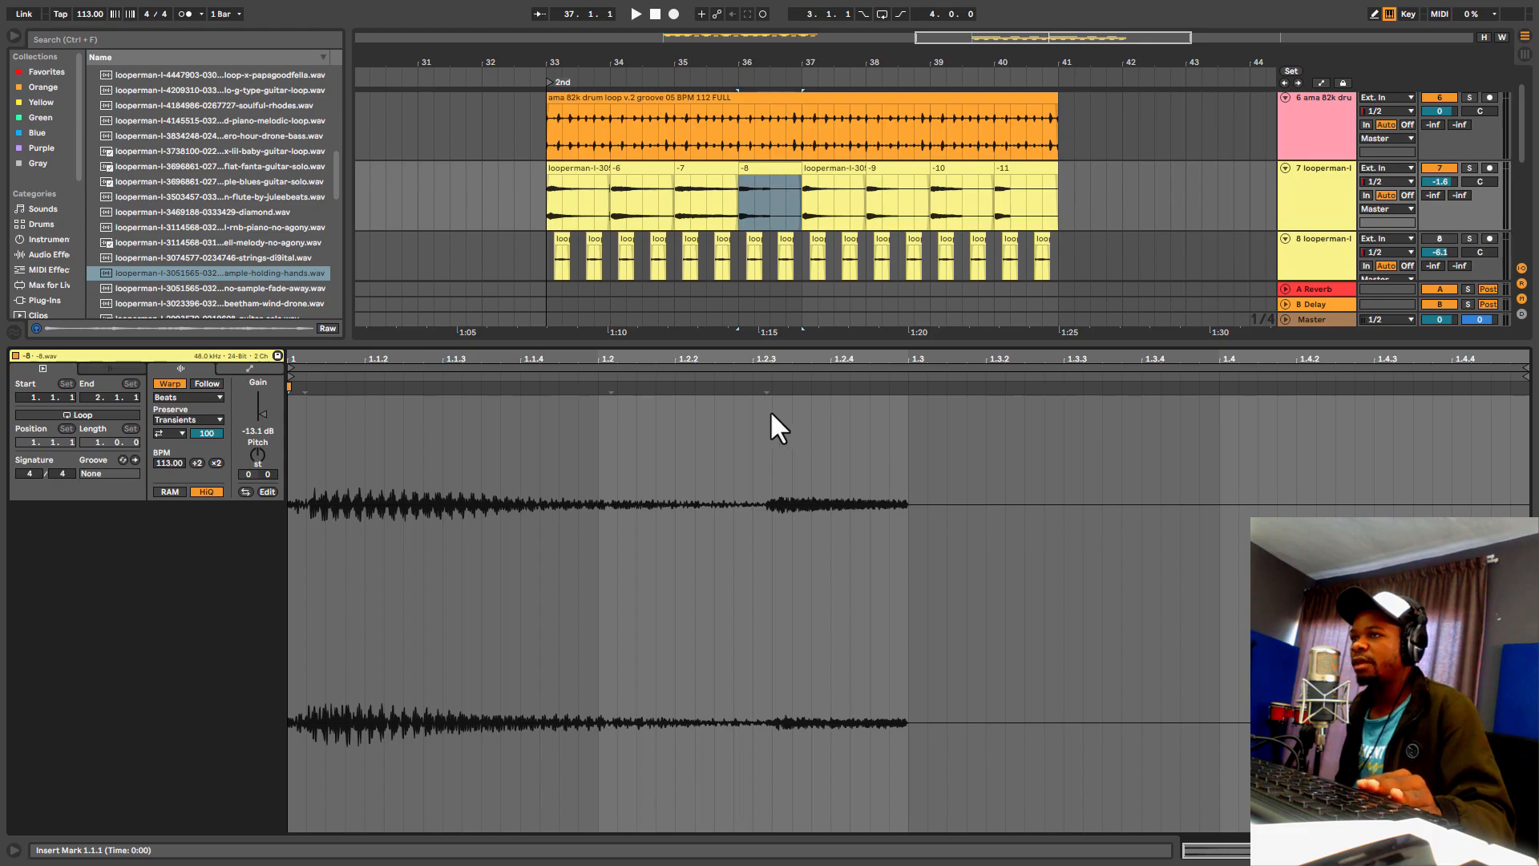
pyautogui.moveTo(768, 395)
pyautogui.mouseDown()
pyautogui.moveTo(1527, 473)
pyautogui.moveTo(1411, 473)
pyautogui.mouseUp()
pyautogui.press('space')
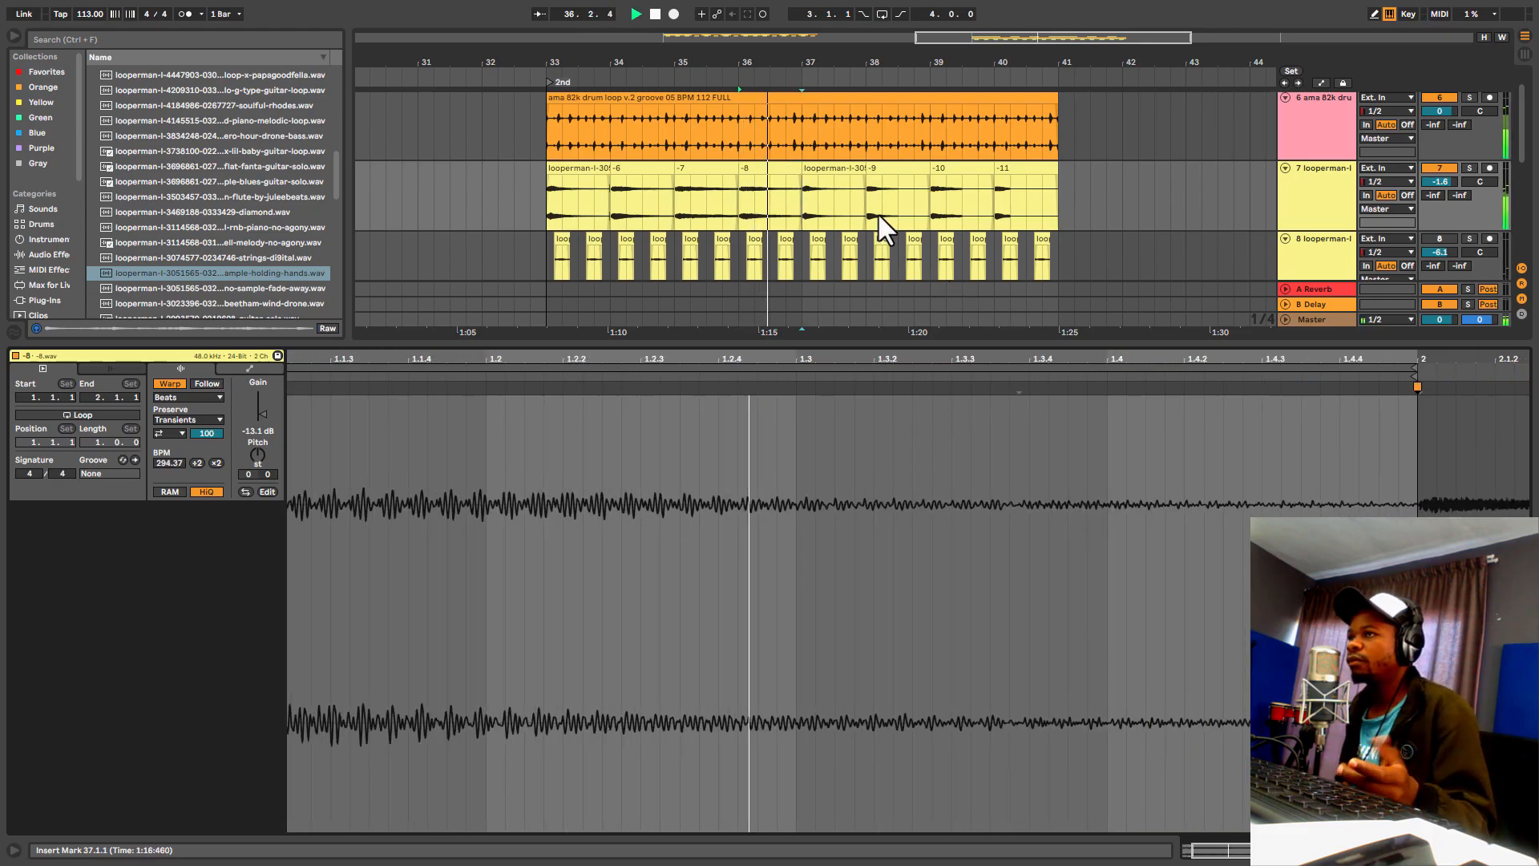
pyautogui.press('space')
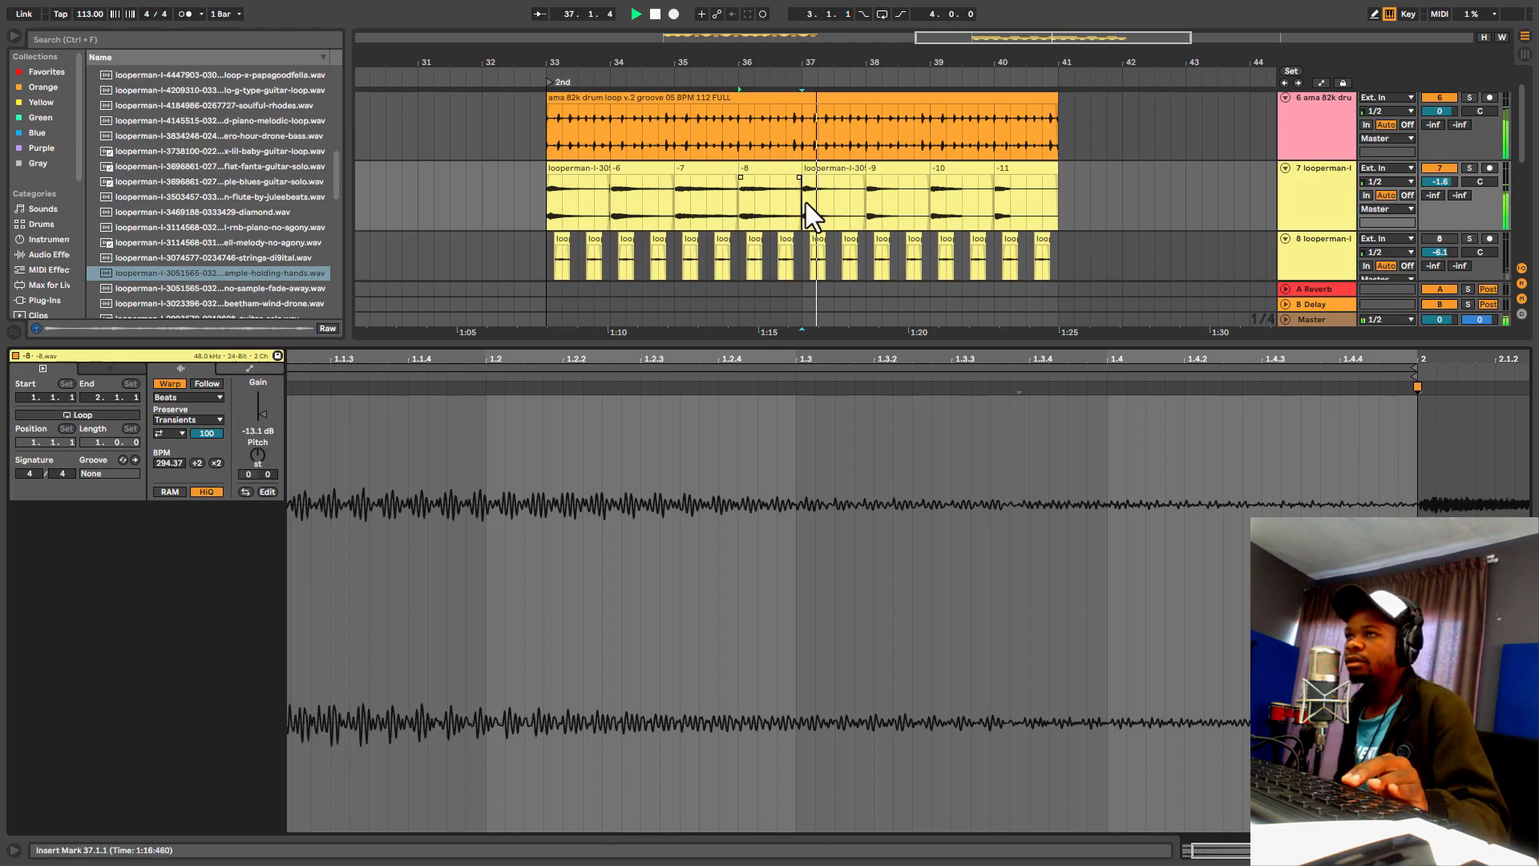
# Step: Duplicate track 7's four stretched piano clips from bars 33 to 37 over bars 37 to 41, and shrink the sample display
pyautogui.click(801, 204)
pyautogui.moveTo(801, 204); pyautogui.dragTo(545, 209)
pyautogui.press('space')
pyautogui.press('space')
pyautogui.moveTo(762, 62); pyautogui.dragTo(762, 50)
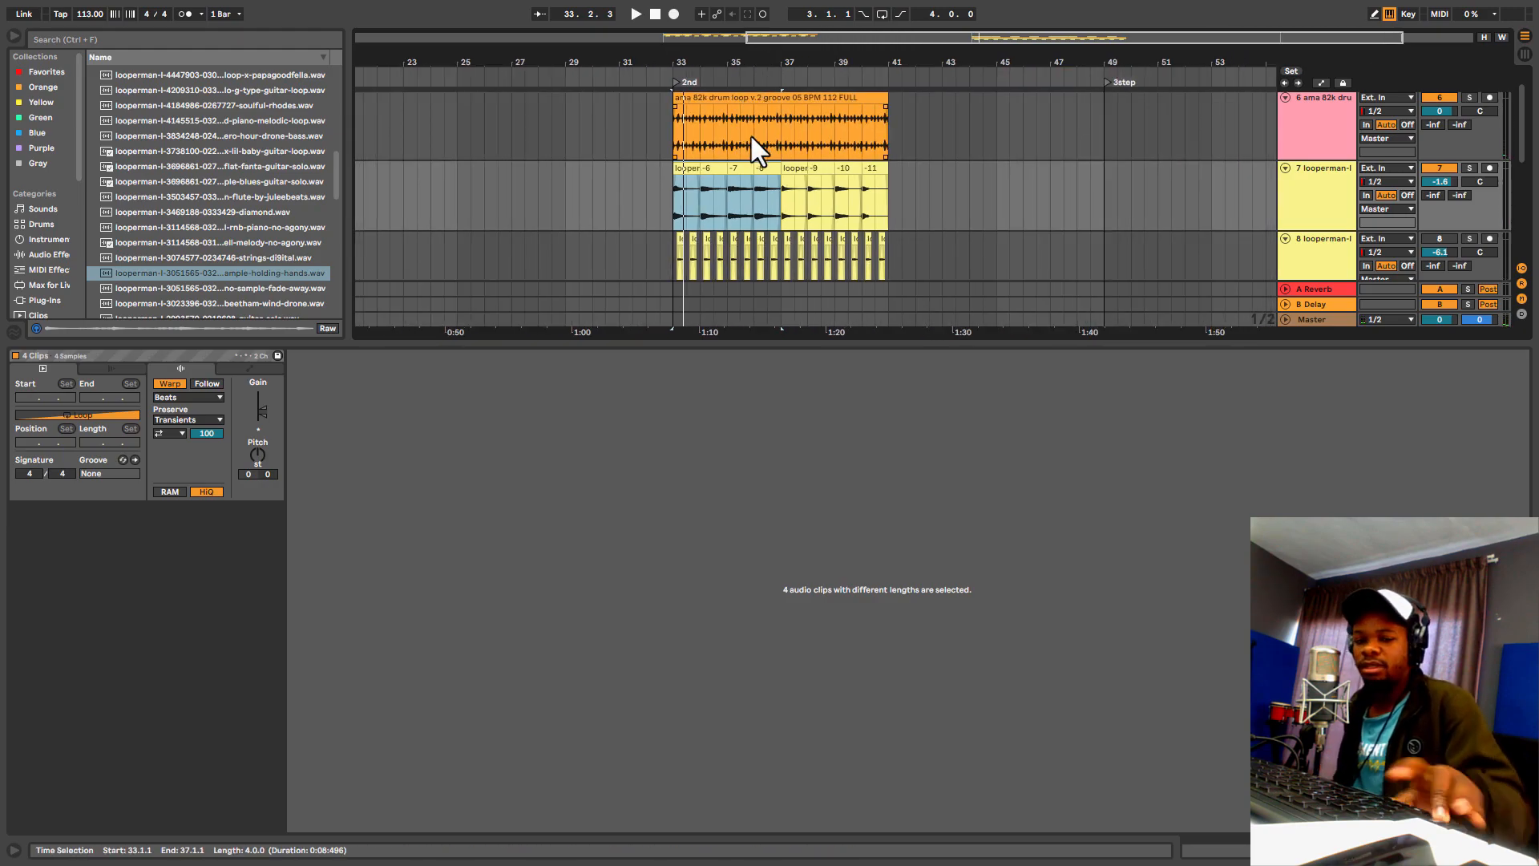
pyautogui.hotkey('ctrl', 'd')
pyautogui.moveTo(923, 347); pyautogui.dragTo(922, 568)
# Step: Play the piano pattern from bar 33 and lower track 7's volume to -2.8 dB
pyautogui.click(685, 199)
pyautogui.press('space')
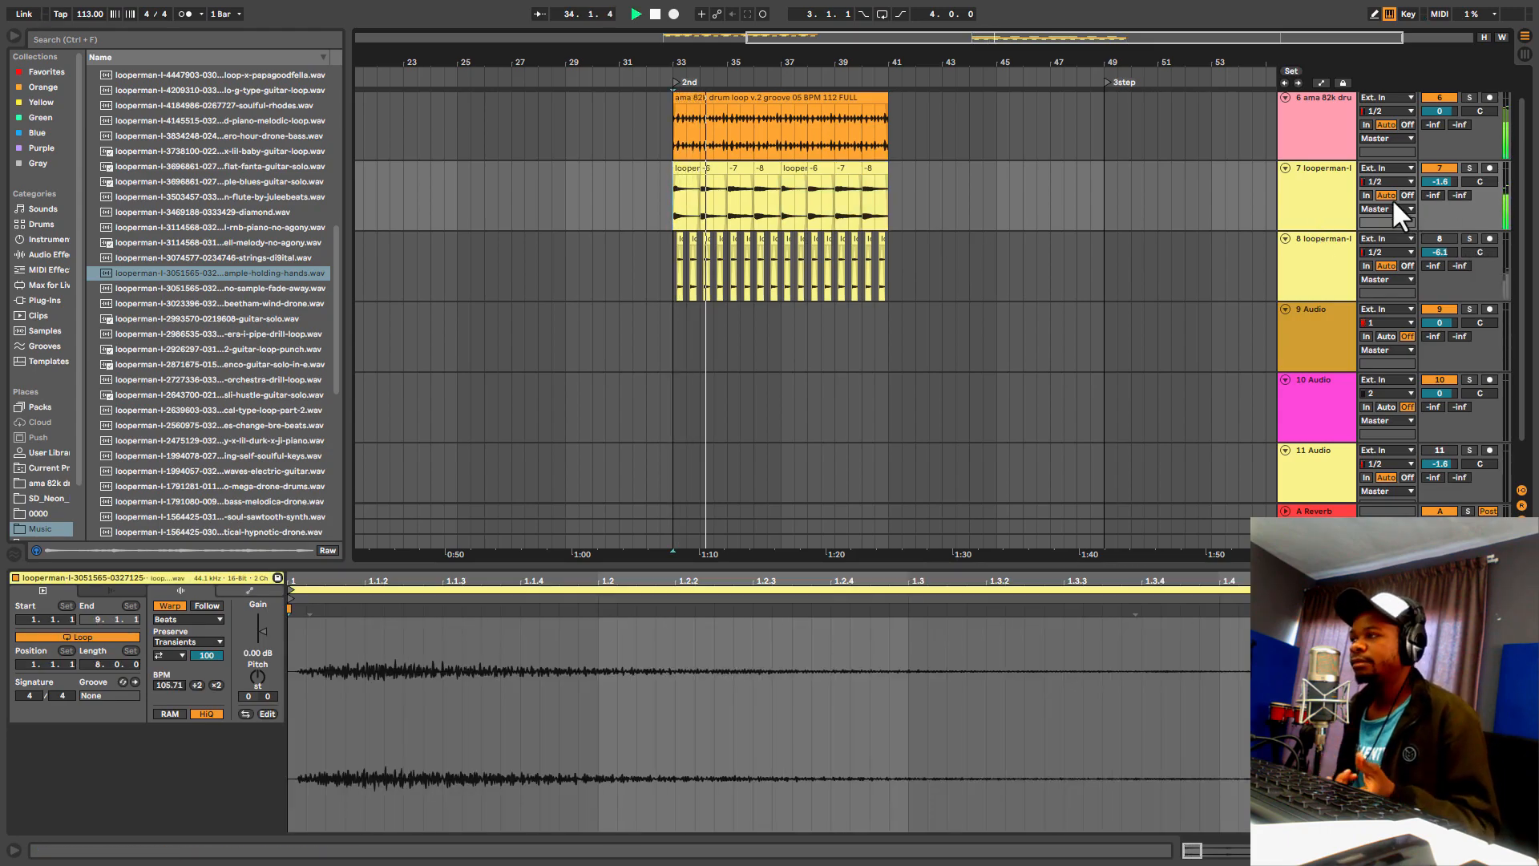
pyautogui.moveTo(1451, 176); pyautogui.dragTo(1451, 189)
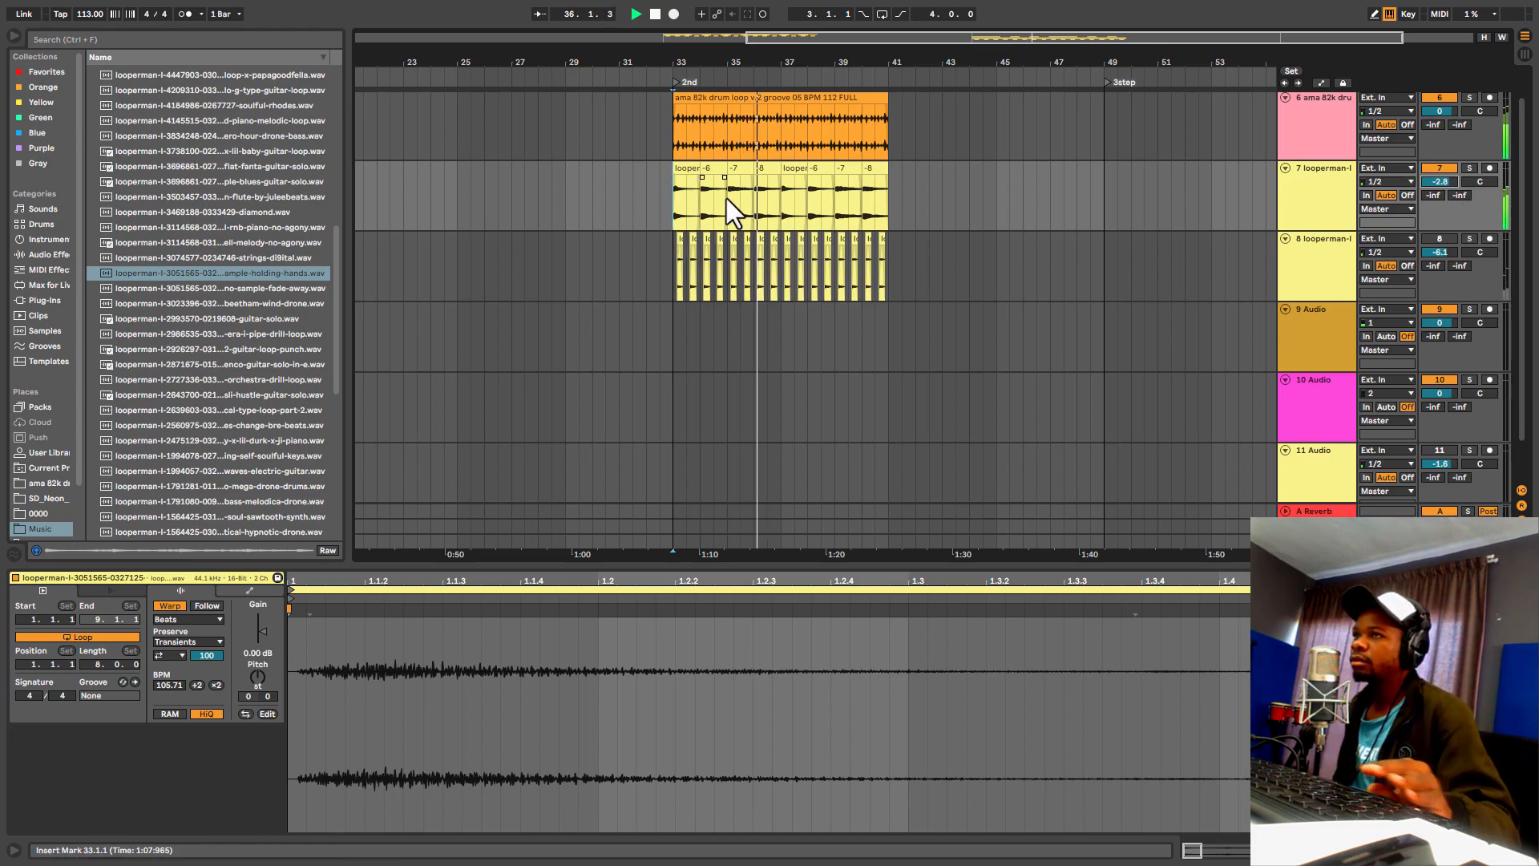
# Step: Set the warp mode of all eight piano clips on track 7 to Complex and play them back
pyautogui.click(680, 165)
pyautogui.press('space')
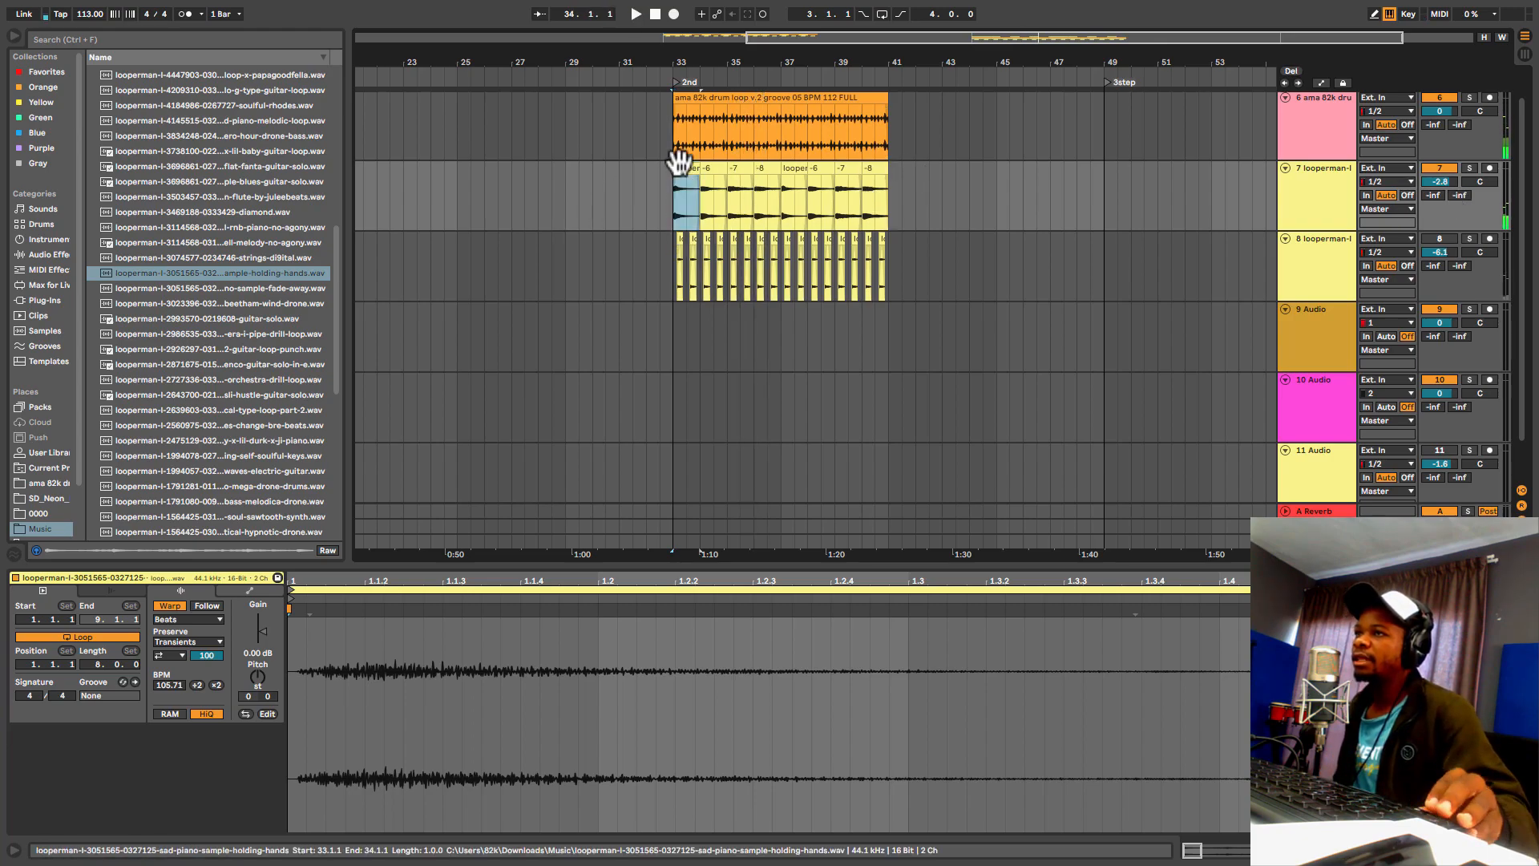
pyautogui.keyDown('shift'); pyautogui.click(877, 170); pyautogui.keyUp('shift')
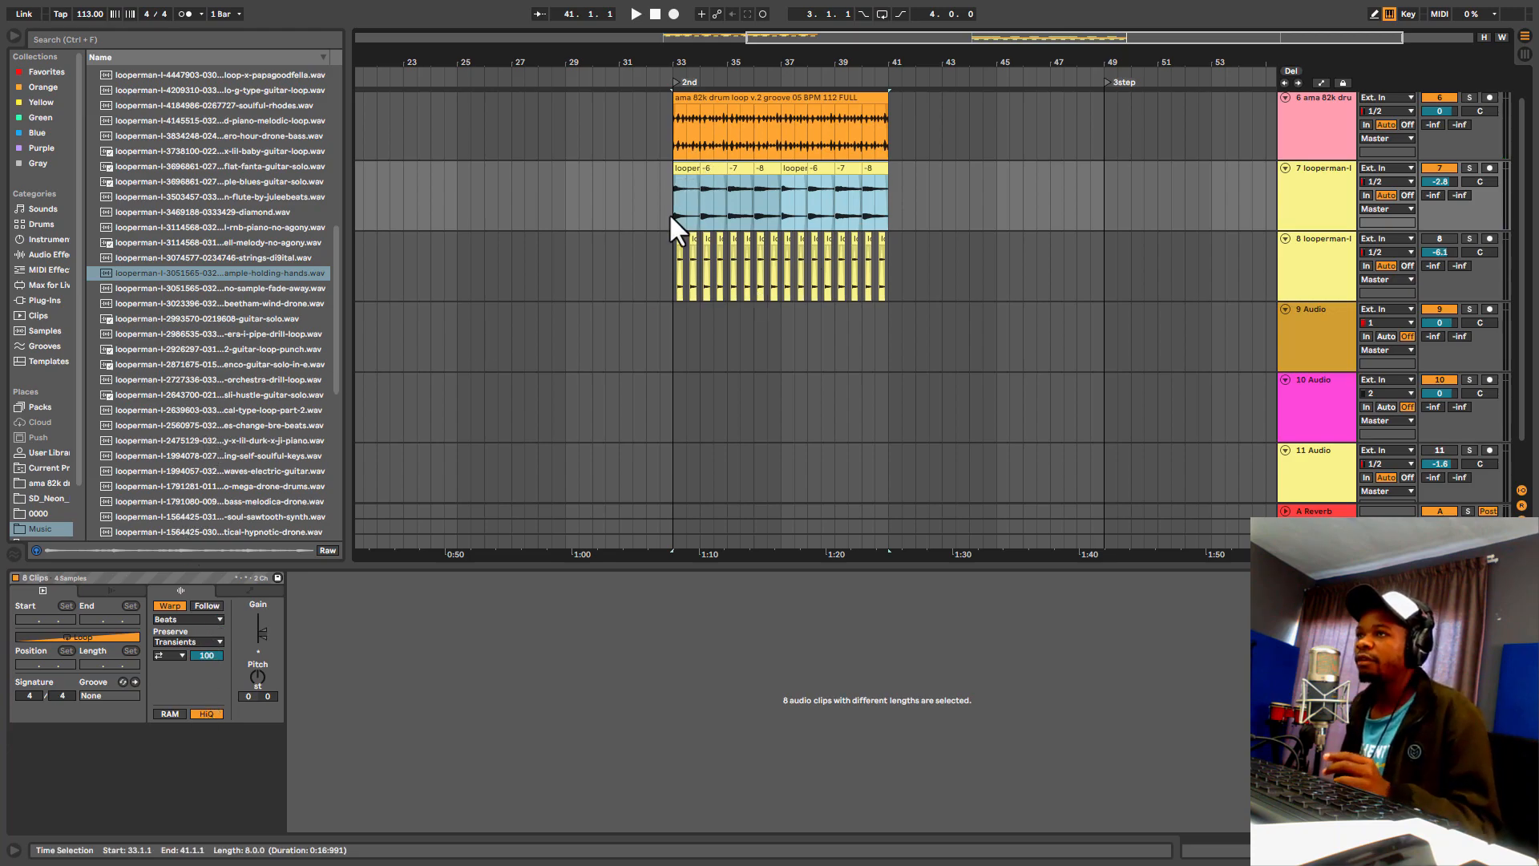
pyautogui.click(189, 618)
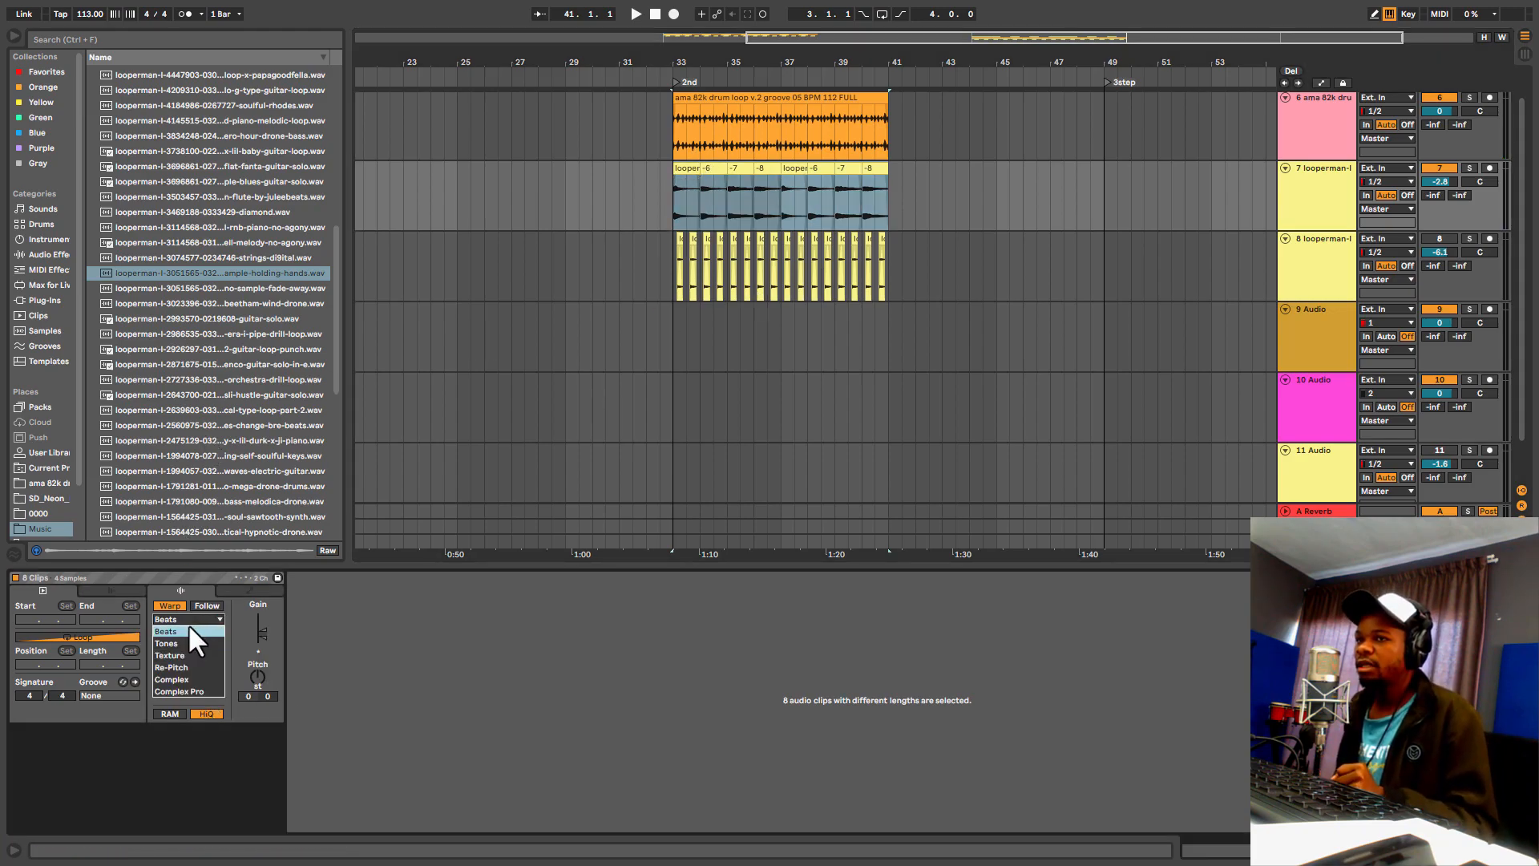
pyautogui.click(184, 680)
pyautogui.press('space')
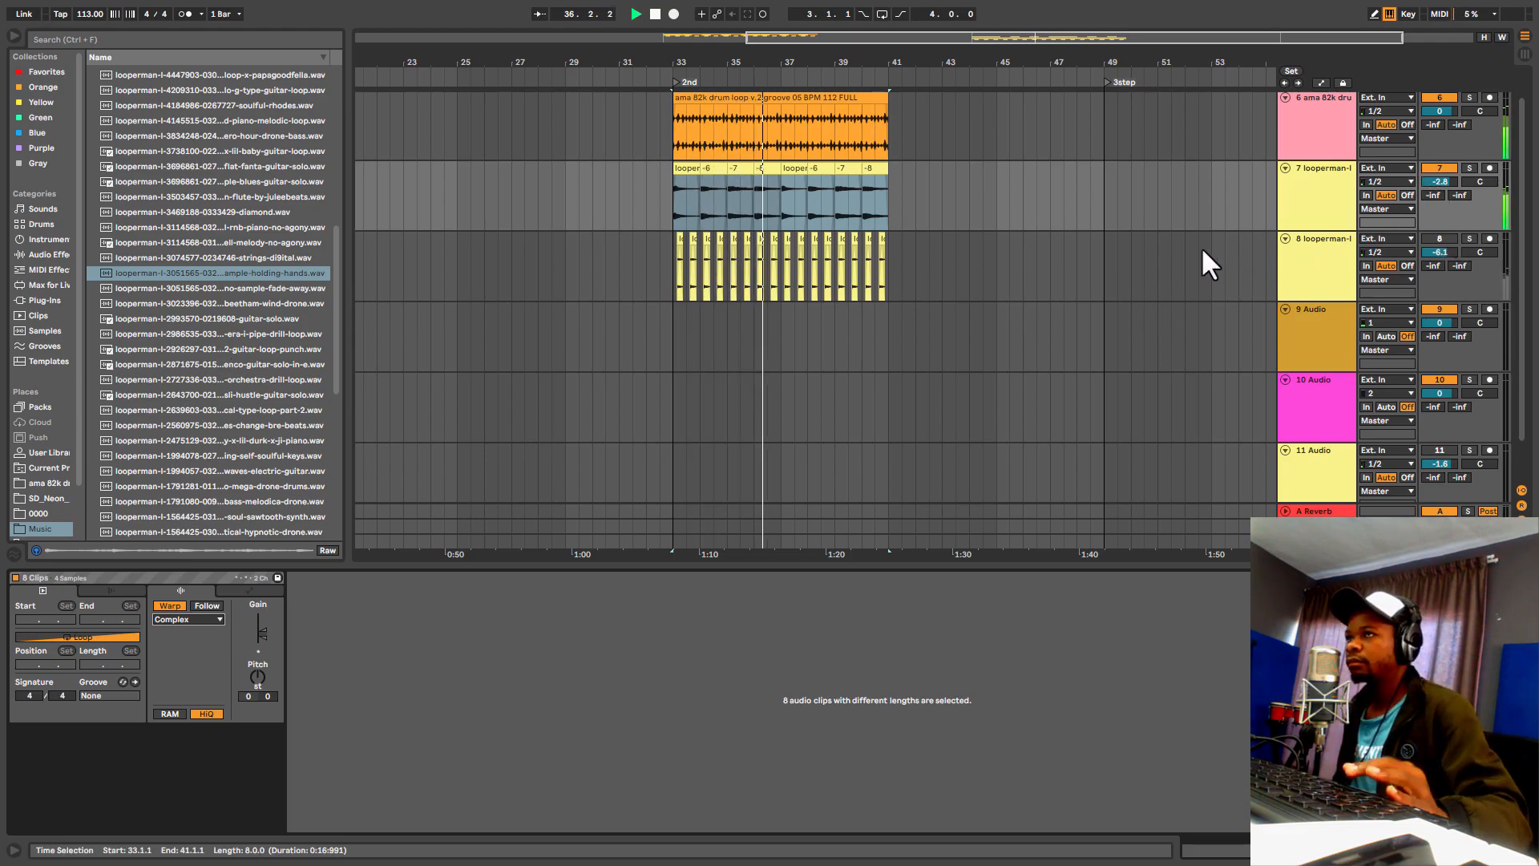
# Step: Activate track 8 and play the layered piano patterns over the drum loop from bar 33
pyautogui.click(1439, 239)
pyautogui.press('space')
pyautogui.press('space')
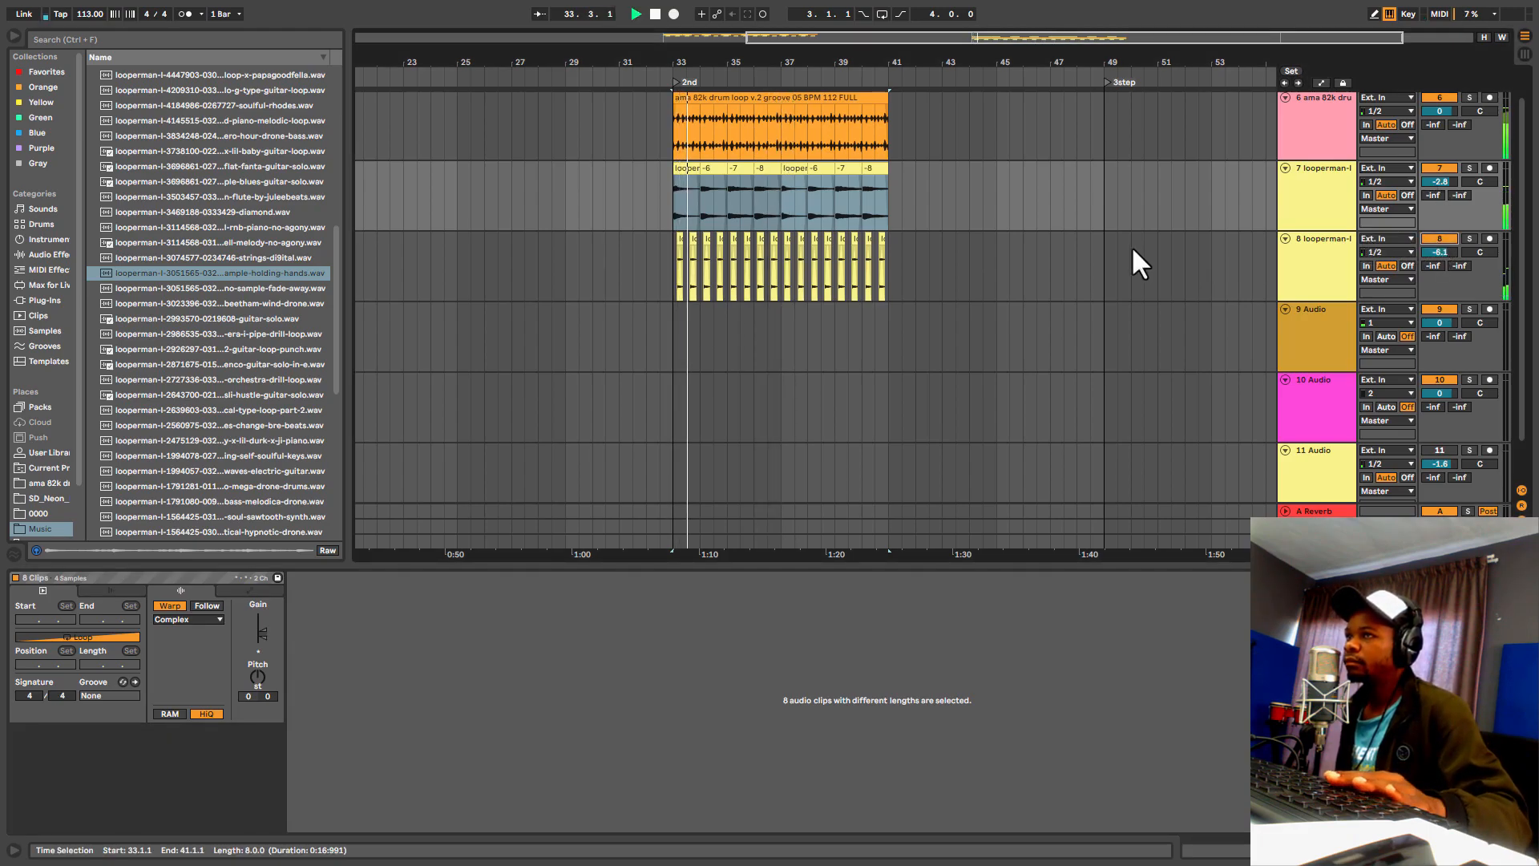
pyautogui.scroll(1, 1339, 210)
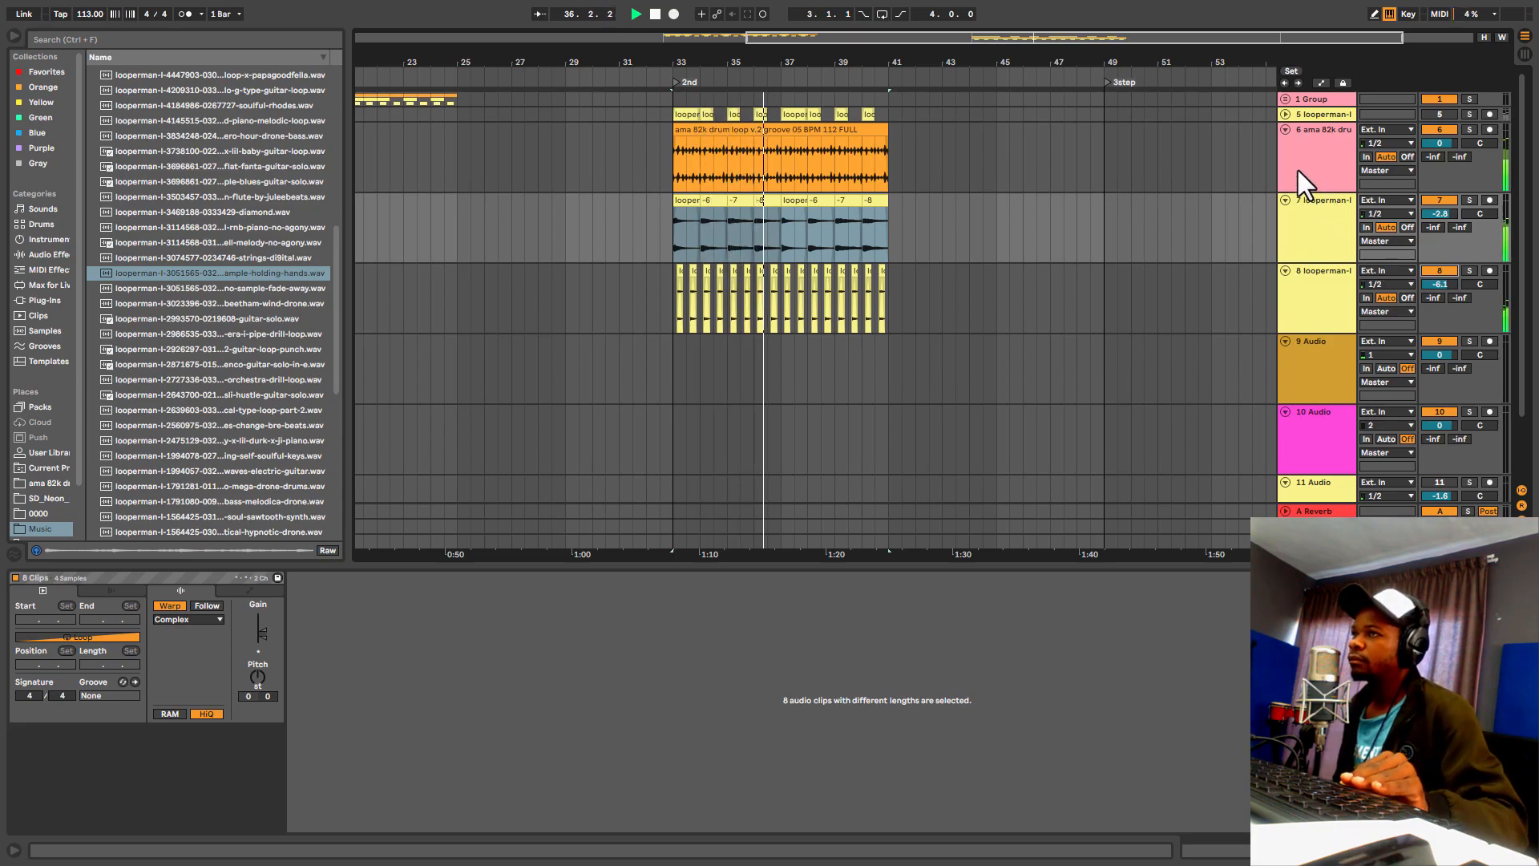
pyautogui.scroll(-1, 1307, 179)
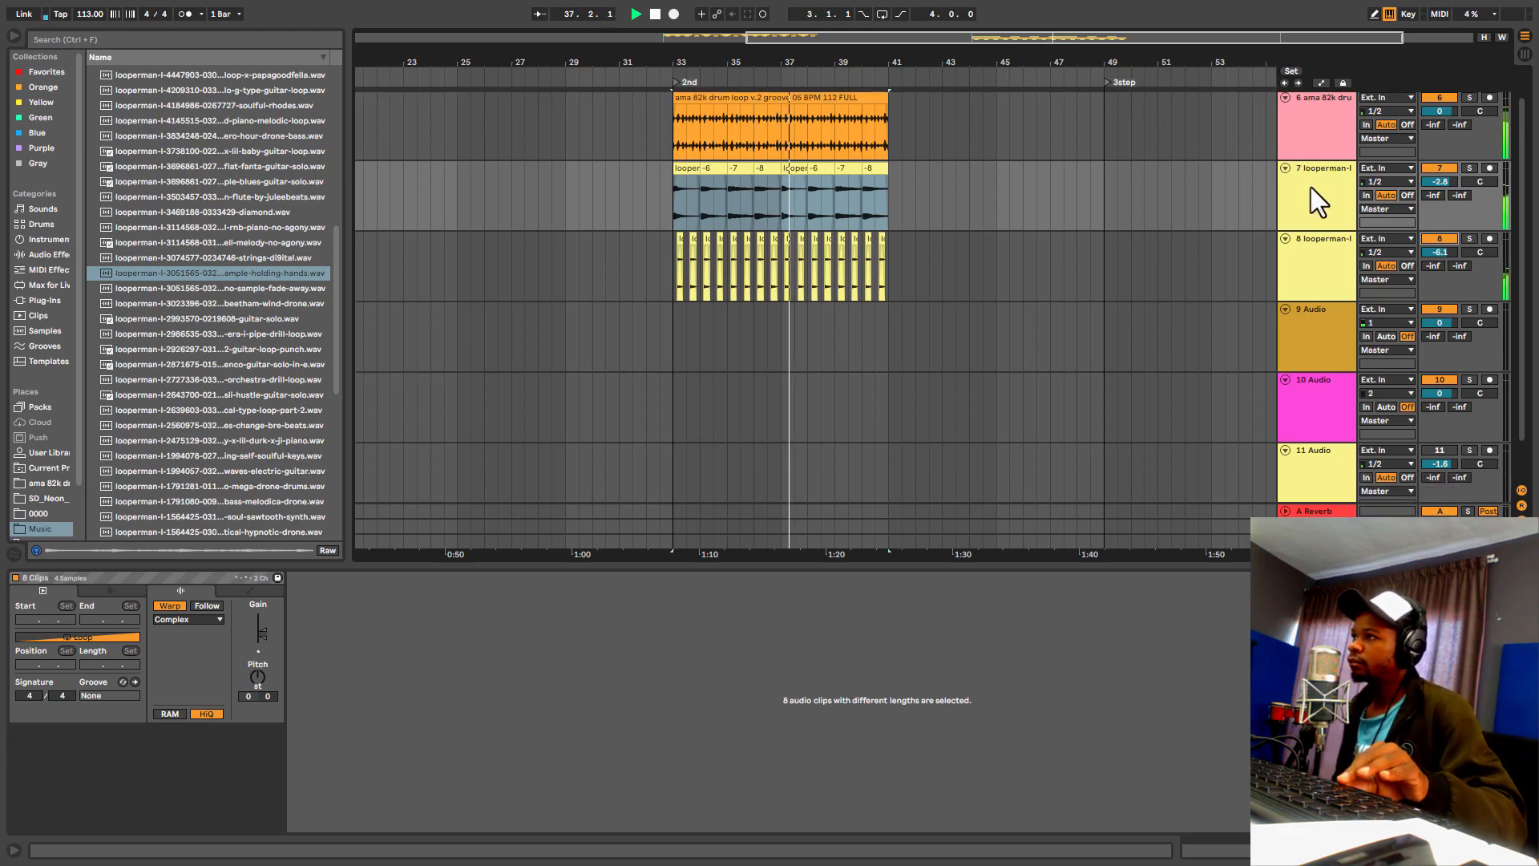
pyautogui.press('space')
pyautogui.scroll(1, 1330, 236)
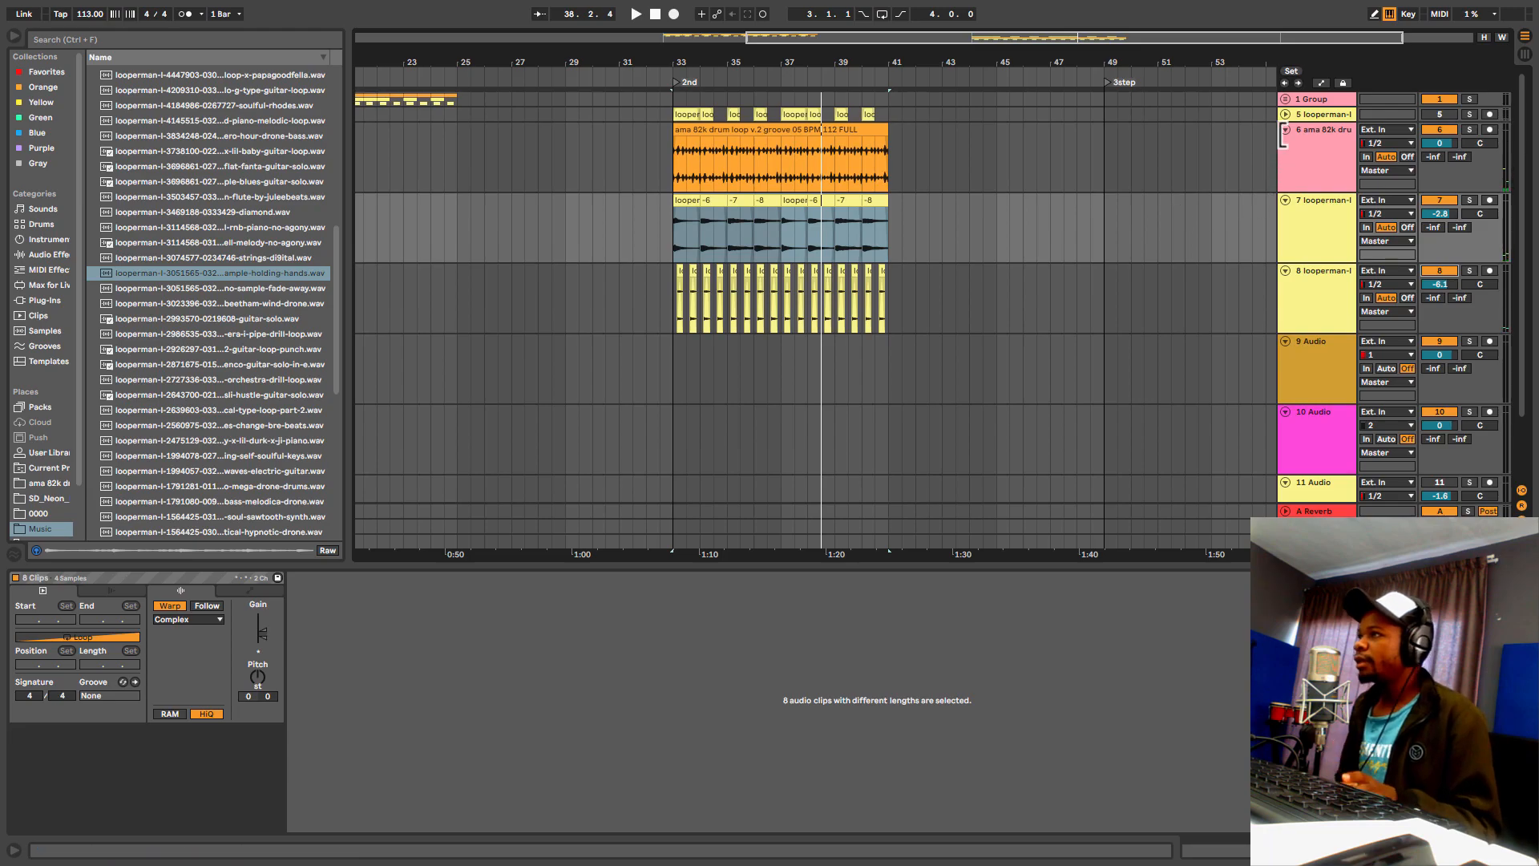
# Step: Collapse drum track 6 and place the insert marker at bar 33 on track 7
pyautogui.click(1285, 130)
pyautogui.moveTo(670, 250); pyautogui.dragTo(887, 182)
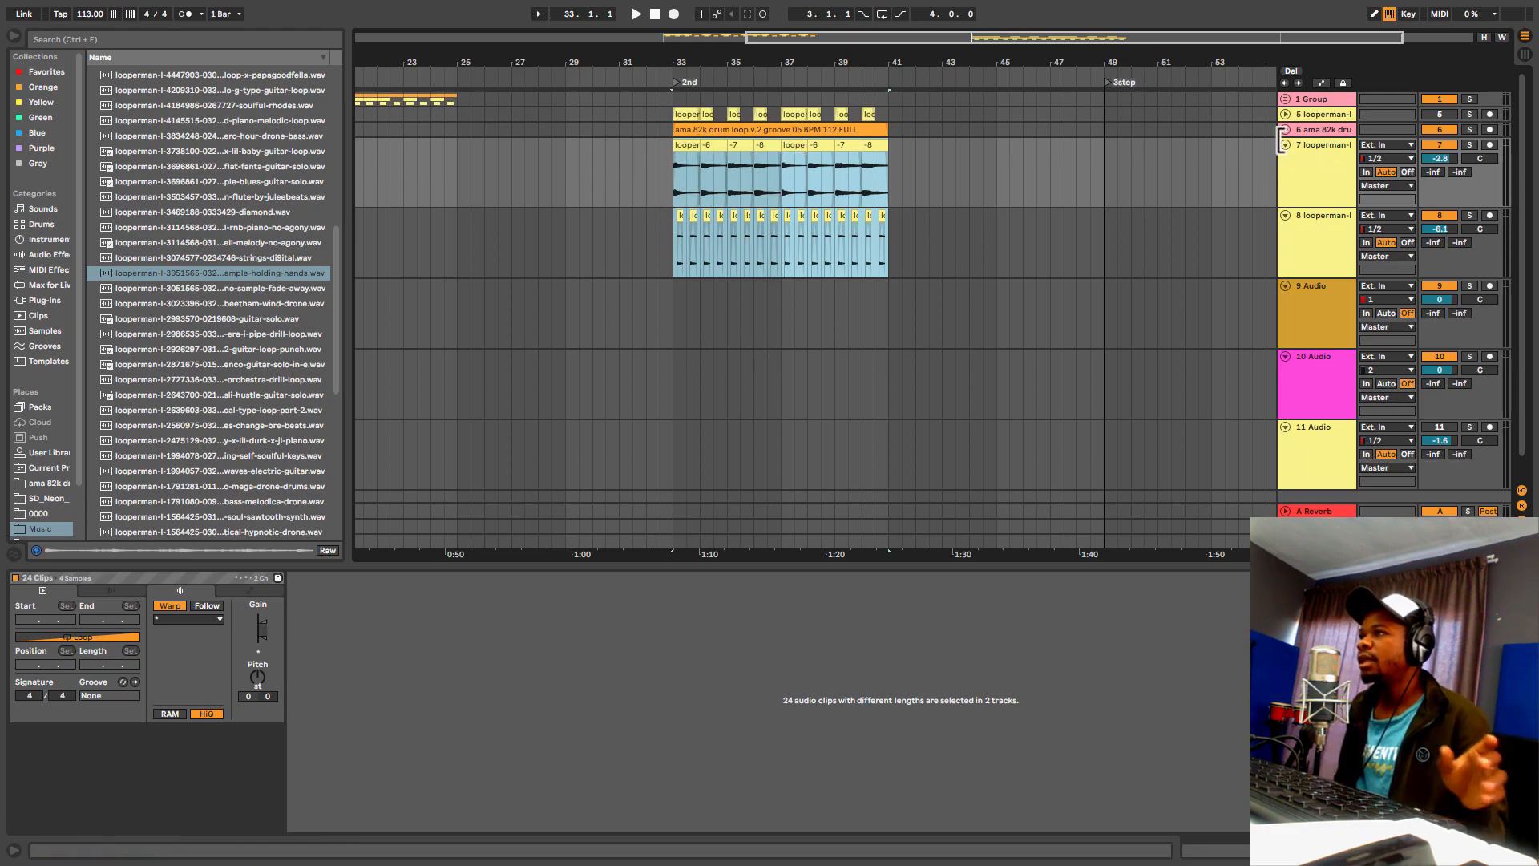
pyautogui.click(1285, 145)
pyautogui.click(1285, 145)
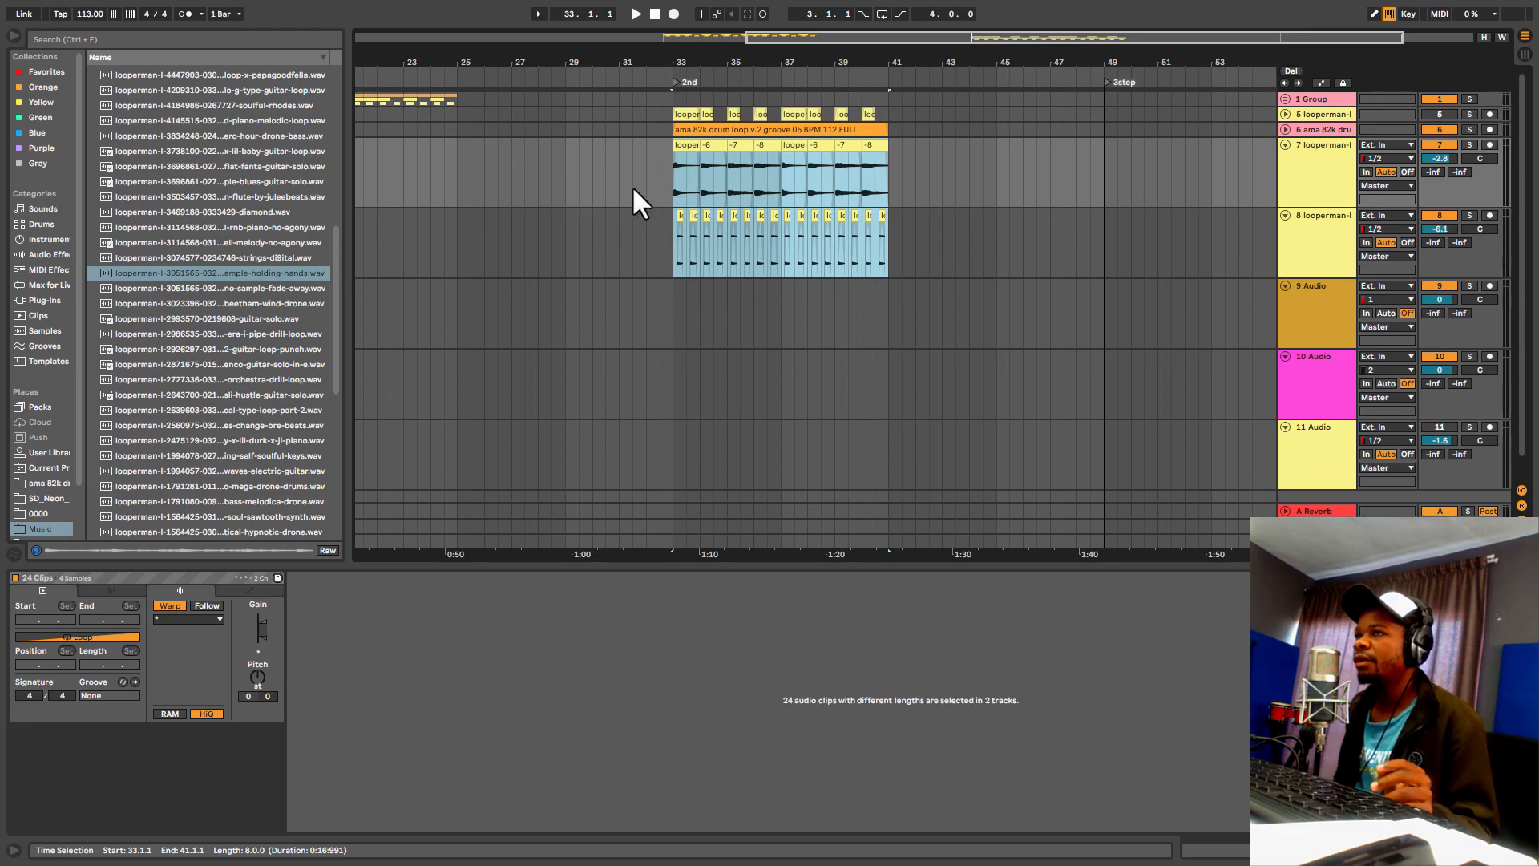
pyautogui.click(680, 192)
pyautogui.click(670, 186)
# Step: Search the instruments for "piano" and load Simpler's Grand Piano.adg preset onto a new MIDI track
pyautogui.scroll(-1, 1213, 392)
pyautogui.click(135, 38)
pyautogui.write('pian')
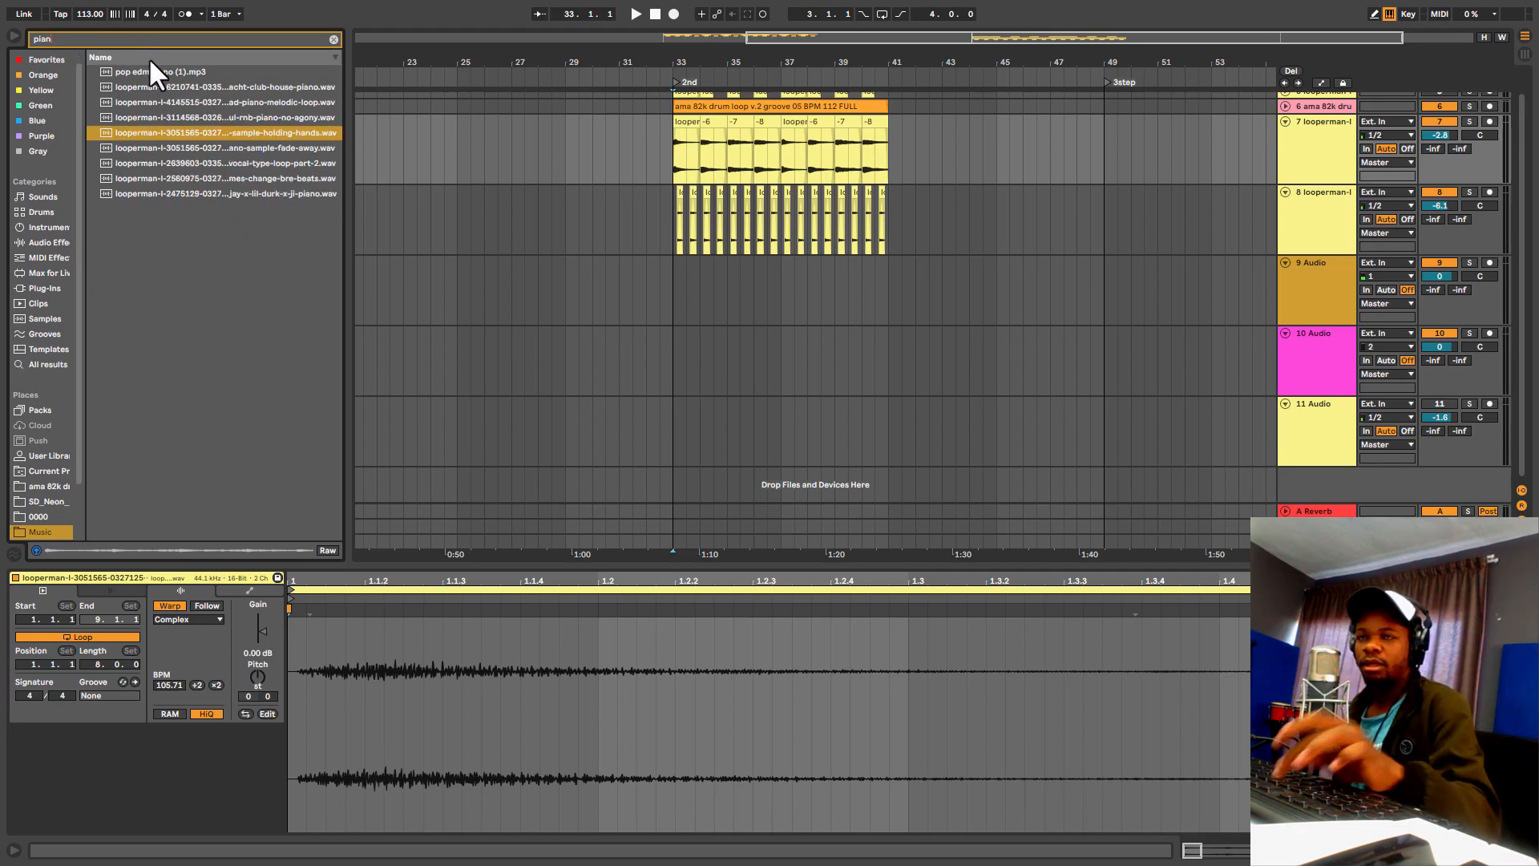
pyautogui.write('o')
pyautogui.click(55, 230)
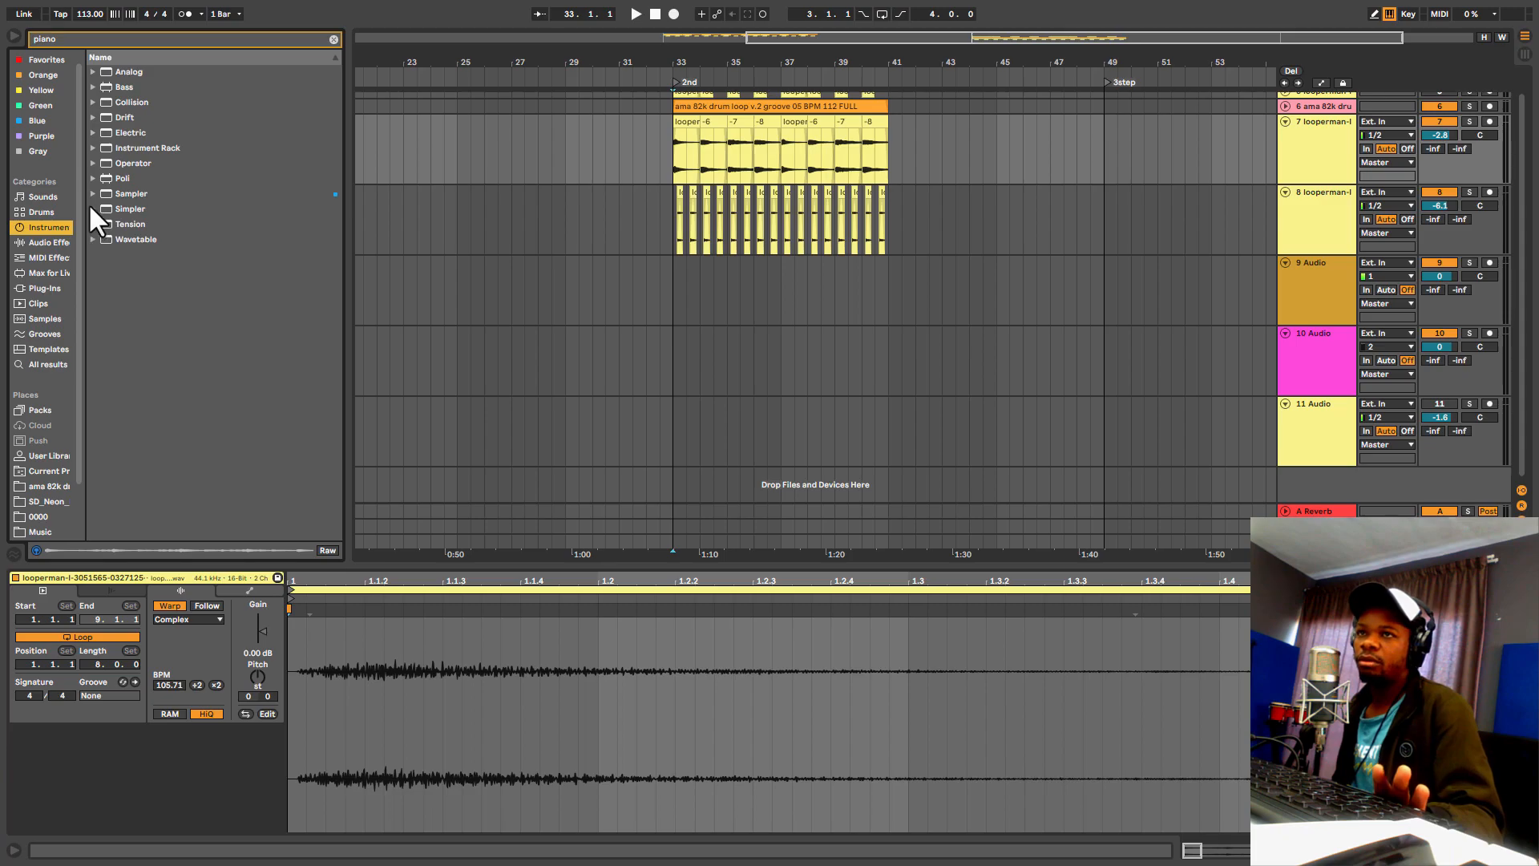
pyautogui.click(91, 209)
pyautogui.click(103, 239)
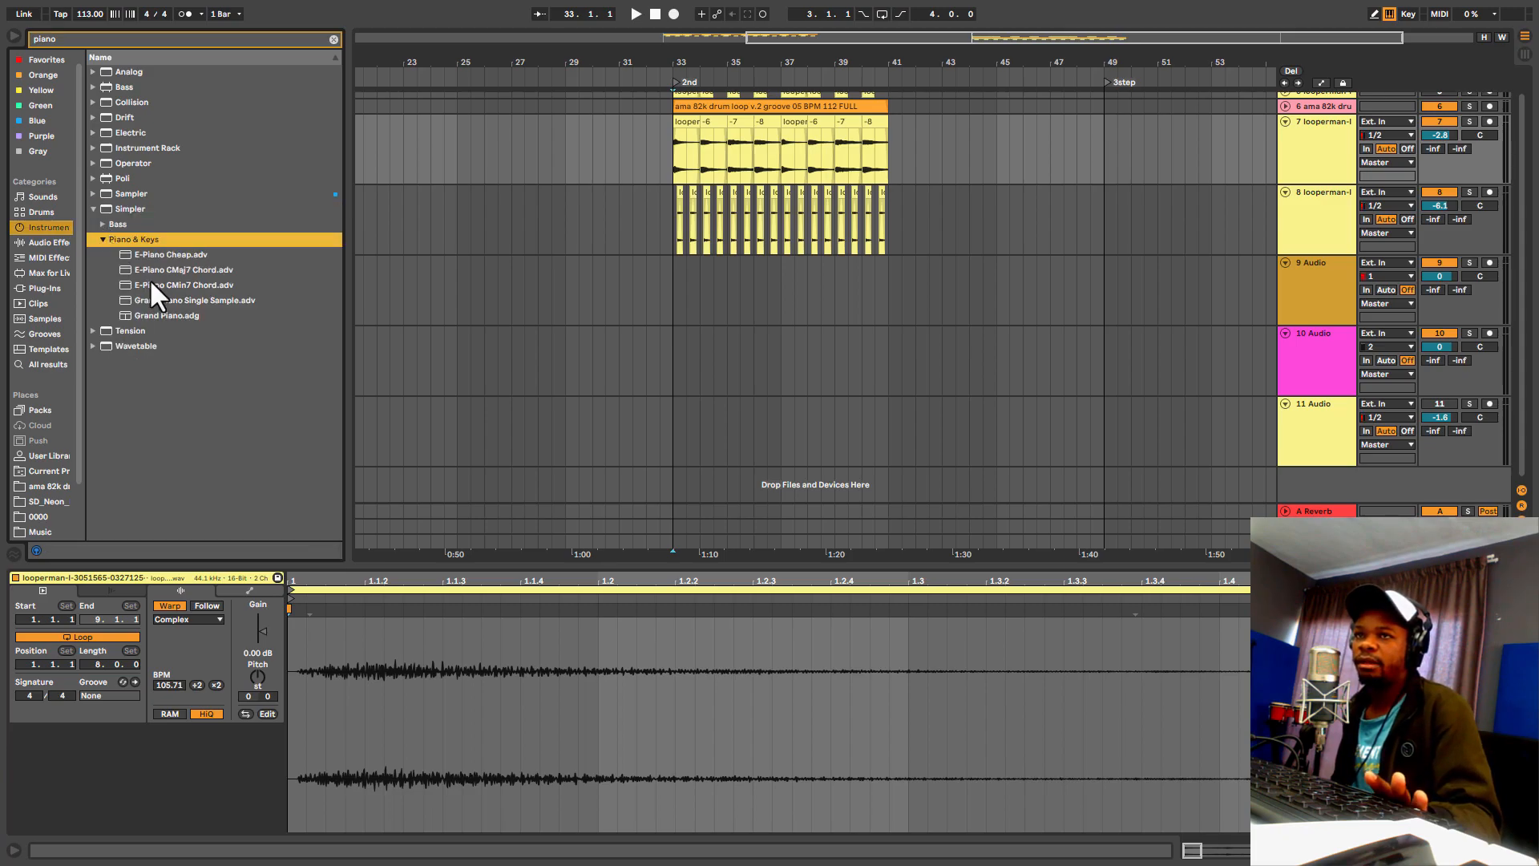
pyautogui.moveTo(144, 314); pyautogui.dragTo(1091, 411)
pyautogui.moveTo(753, 433); pyautogui.dragTo(1321, 279)
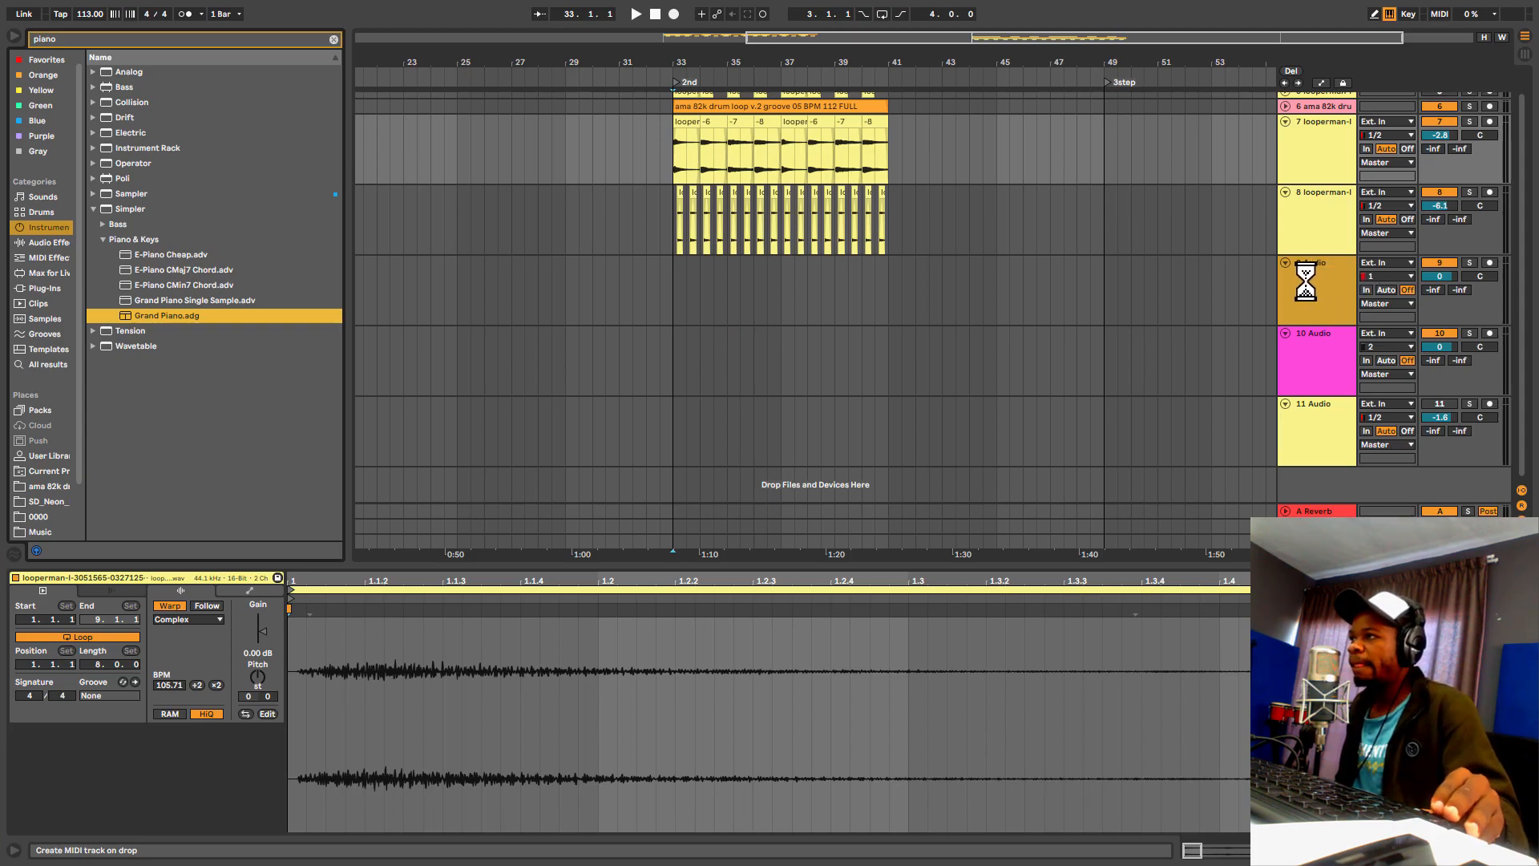
pyautogui.moveTo(1304, 280); pyautogui.dragTo(1306, 299)
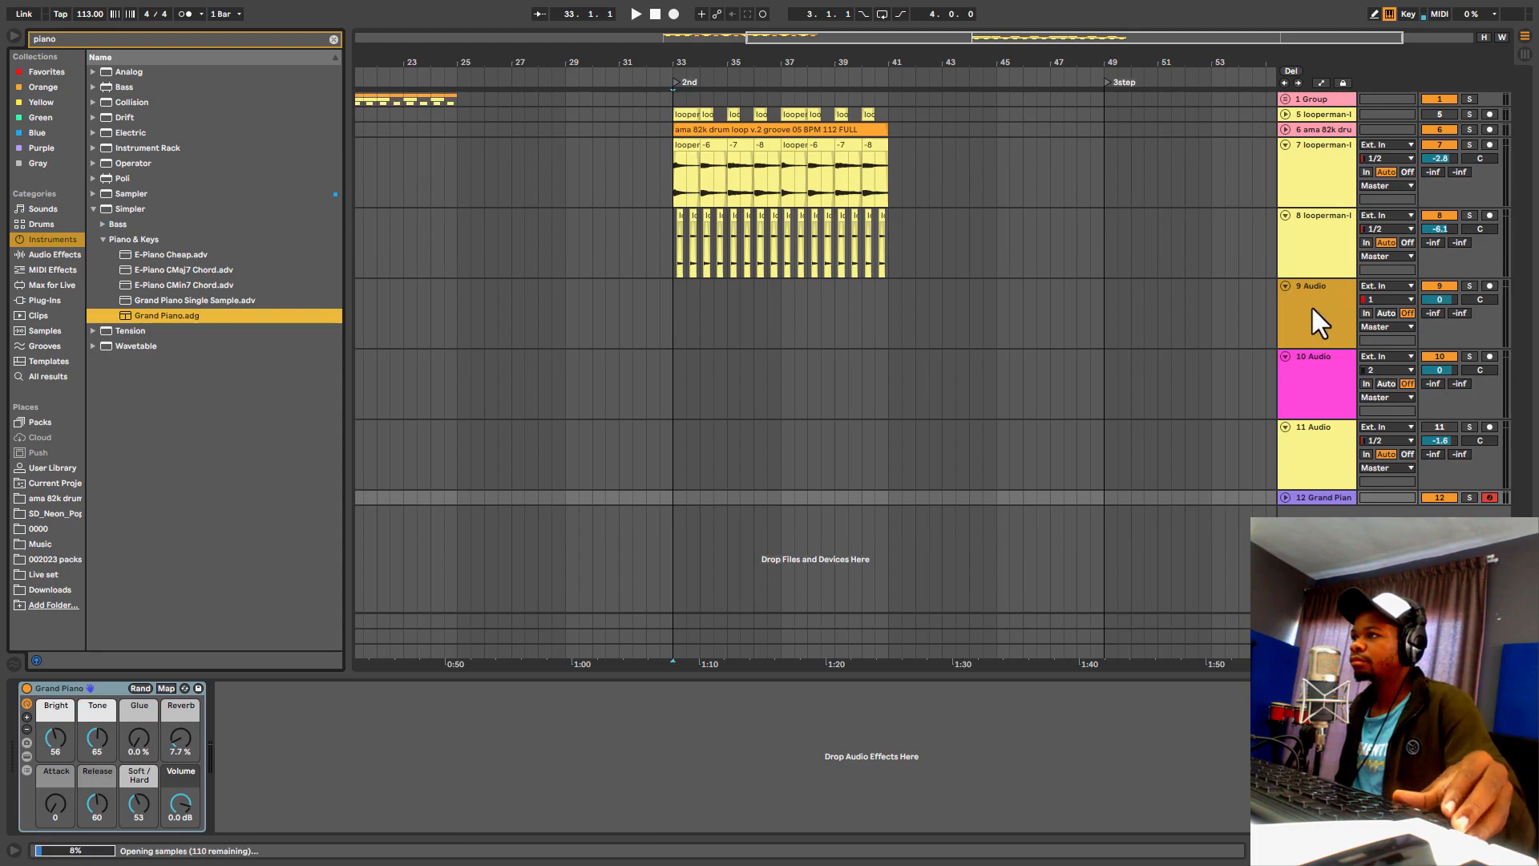
# Step: Delete the three empty audio tracks 9, 10 and 11 above the Grand Piano track
pyautogui.click(1302, 308)
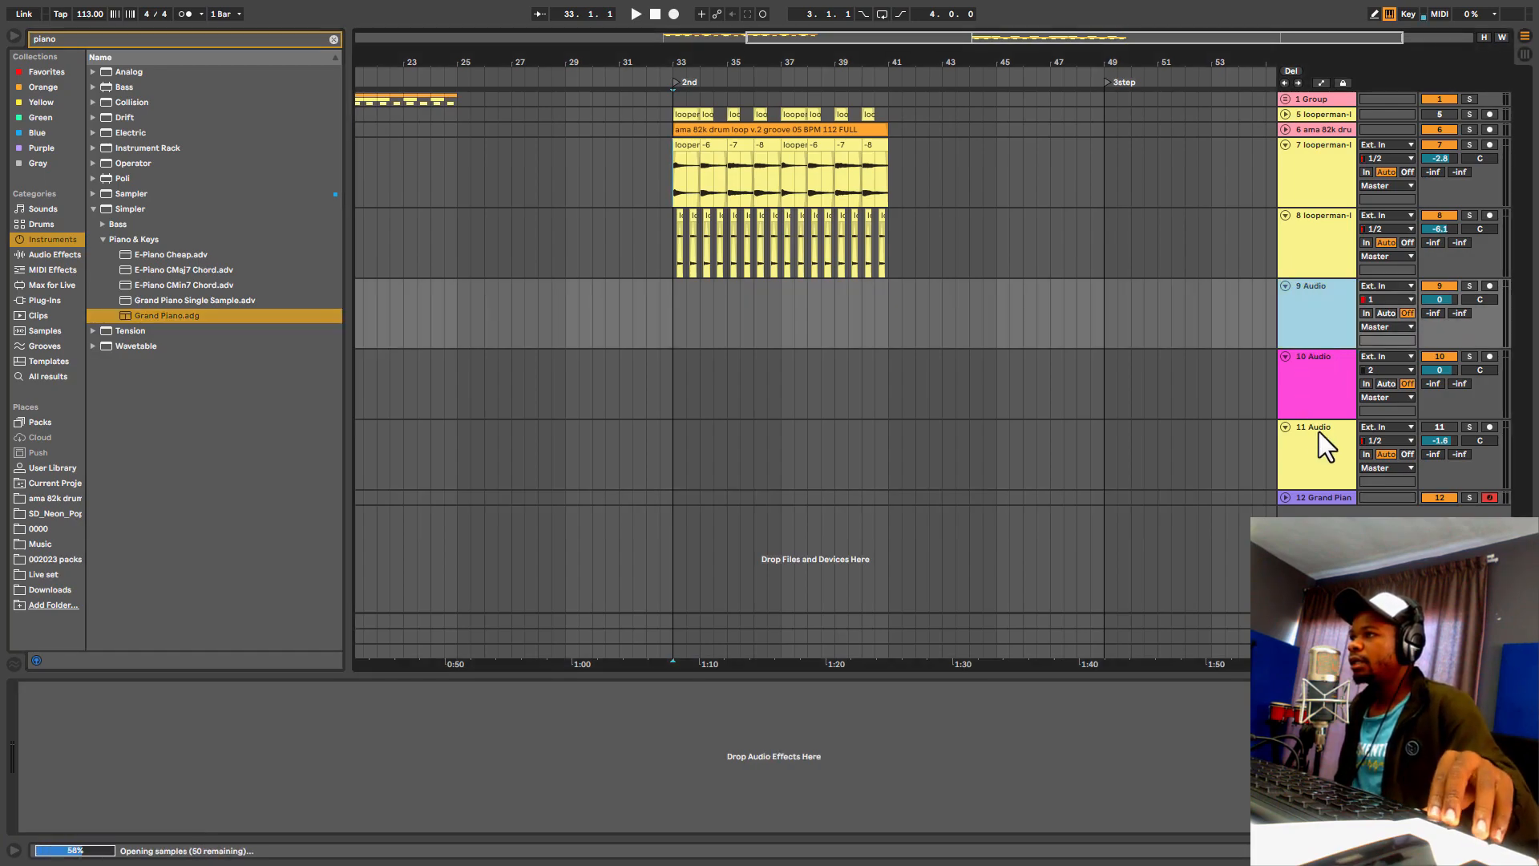
pyautogui.hotkey('shift', 'Down')
pyautogui.hotkey('shift', 'Down')
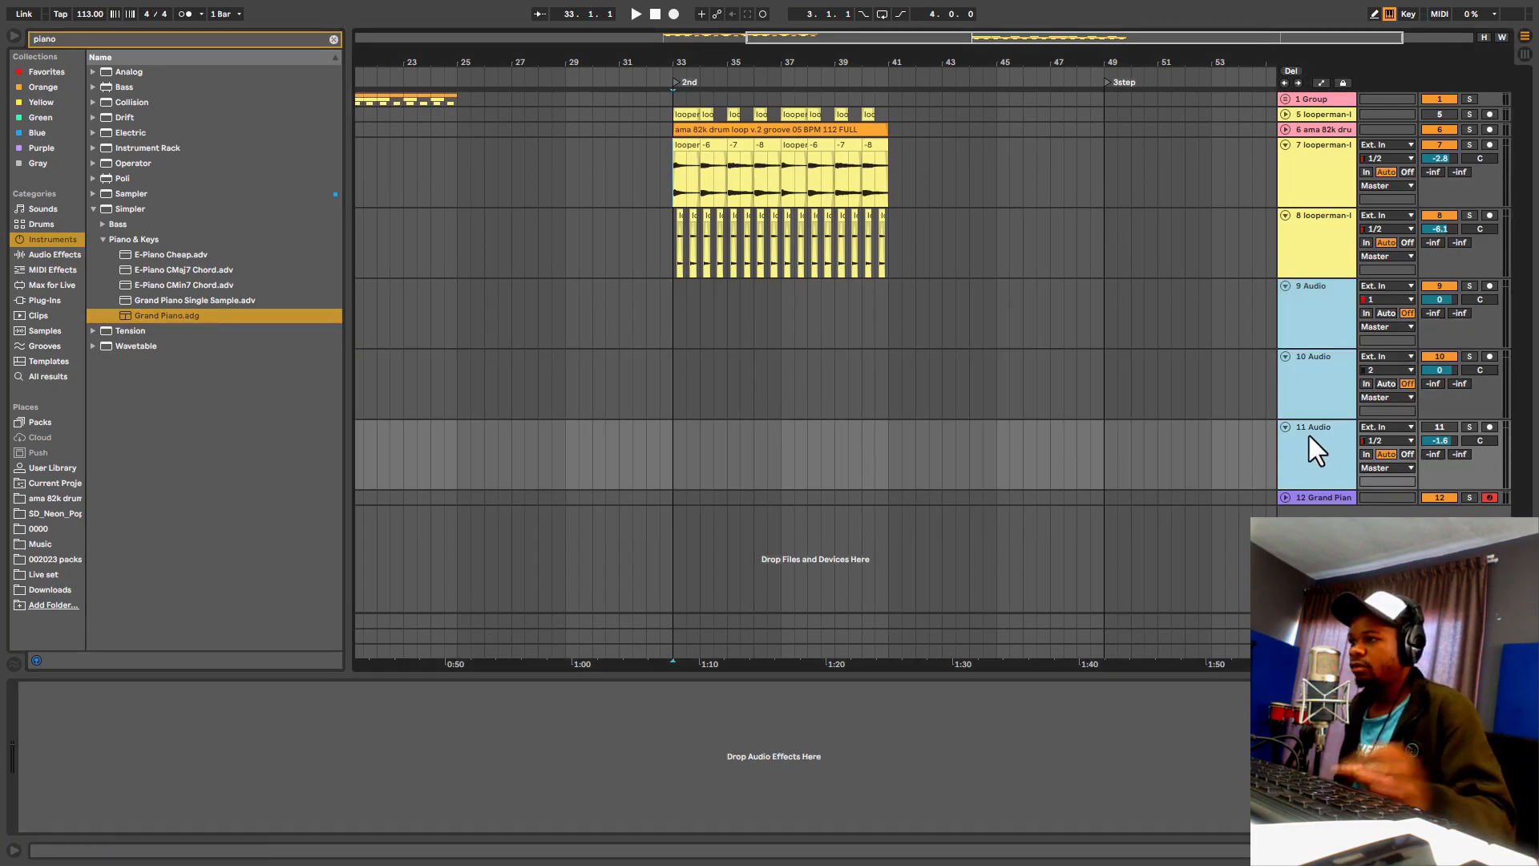
pyautogui.press('Delete')
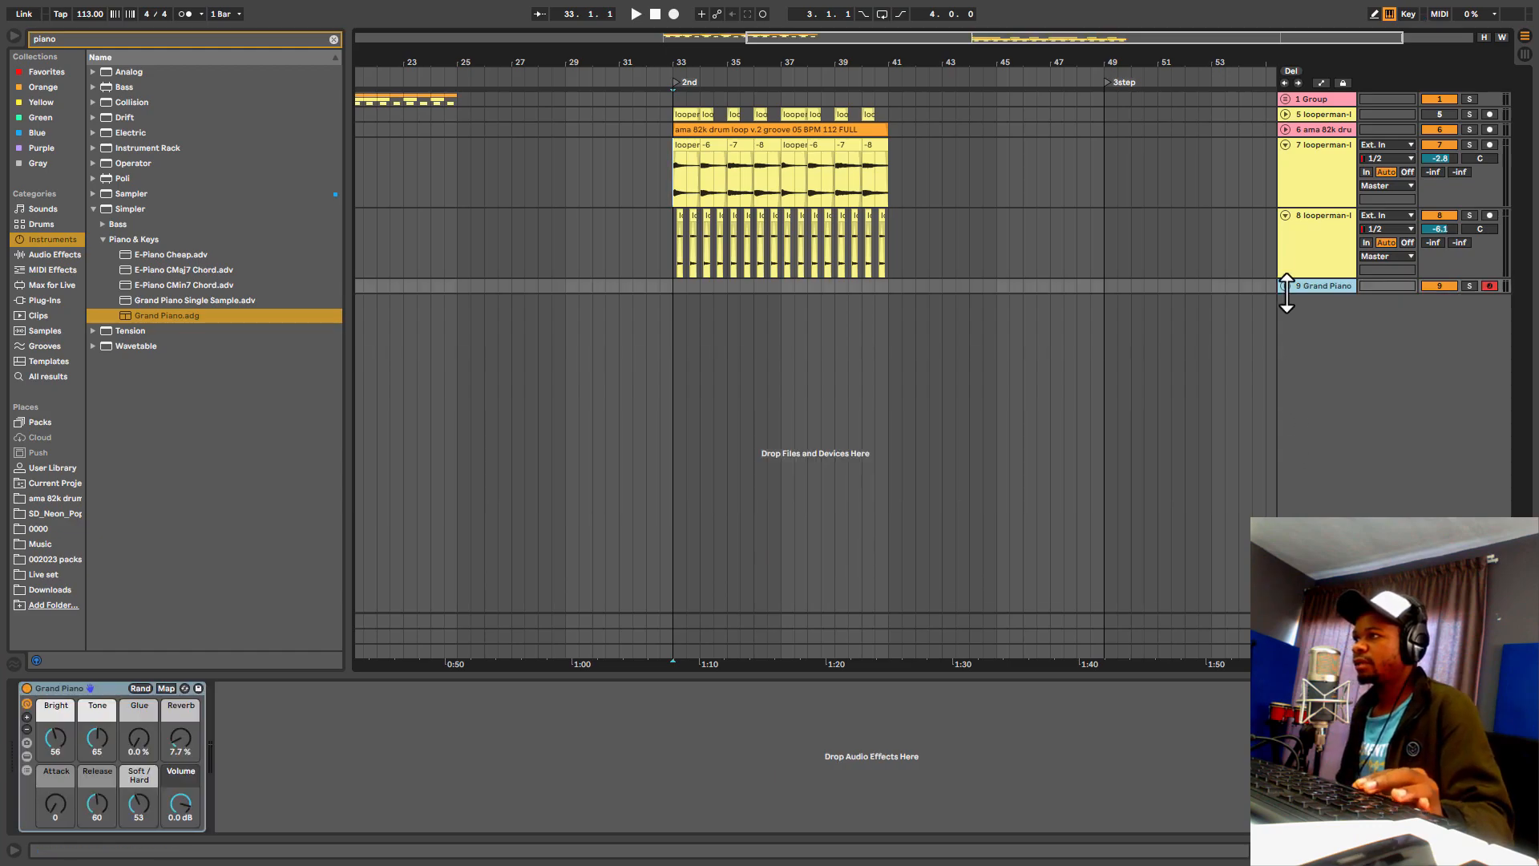
# Step: Enlarge the Grand Piano track and consolidate track 7's clips from bar 33 to bar 41 into a single clip
pyautogui.moveTo(1287, 294); pyautogui.dragTo(1283, 348)
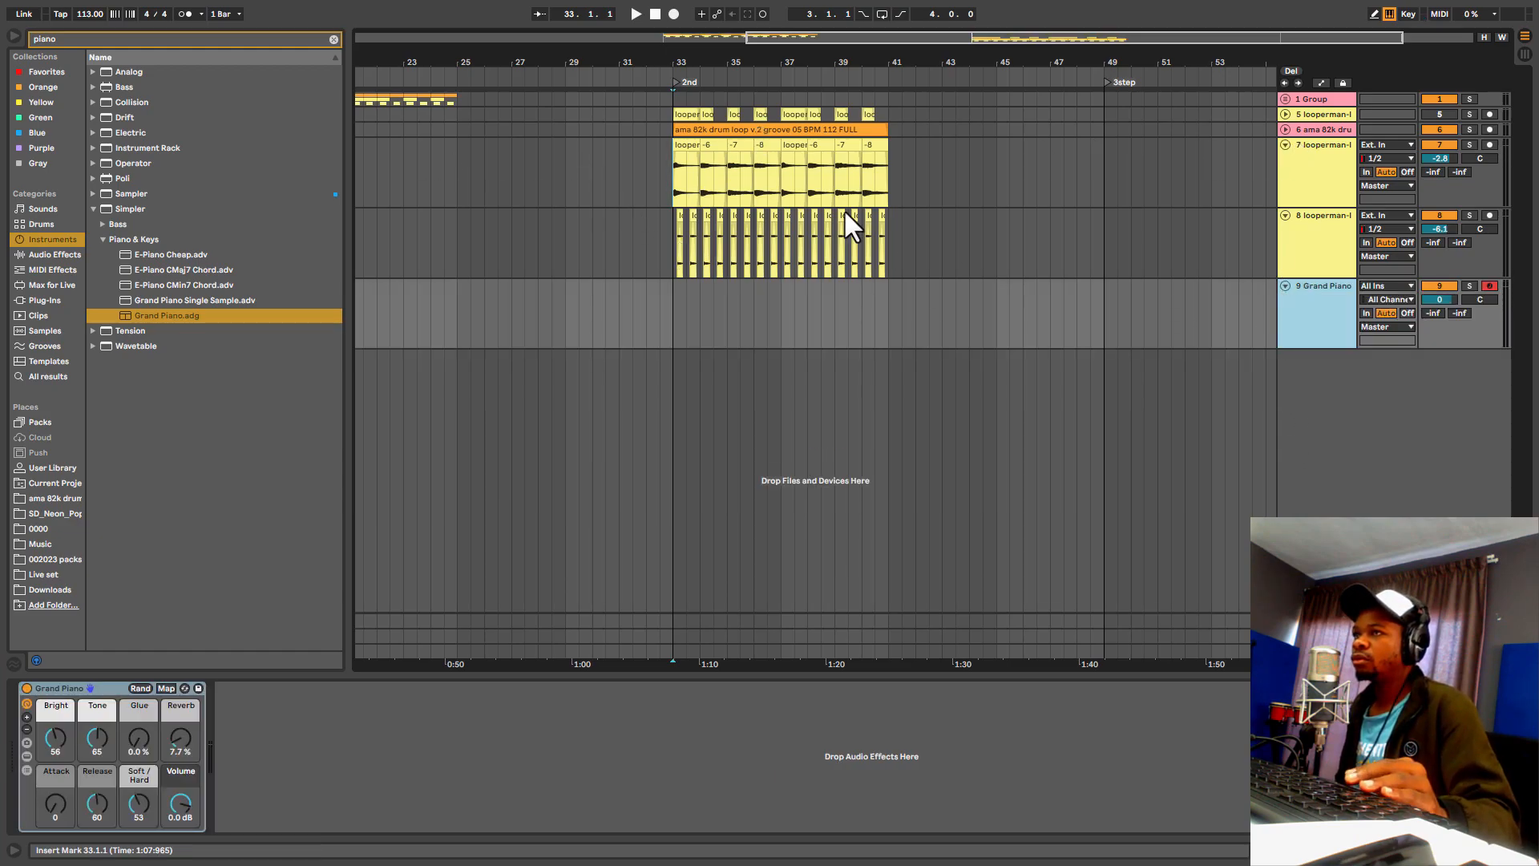
pyautogui.moveTo(667, 176); pyautogui.dragTo(888, 165)
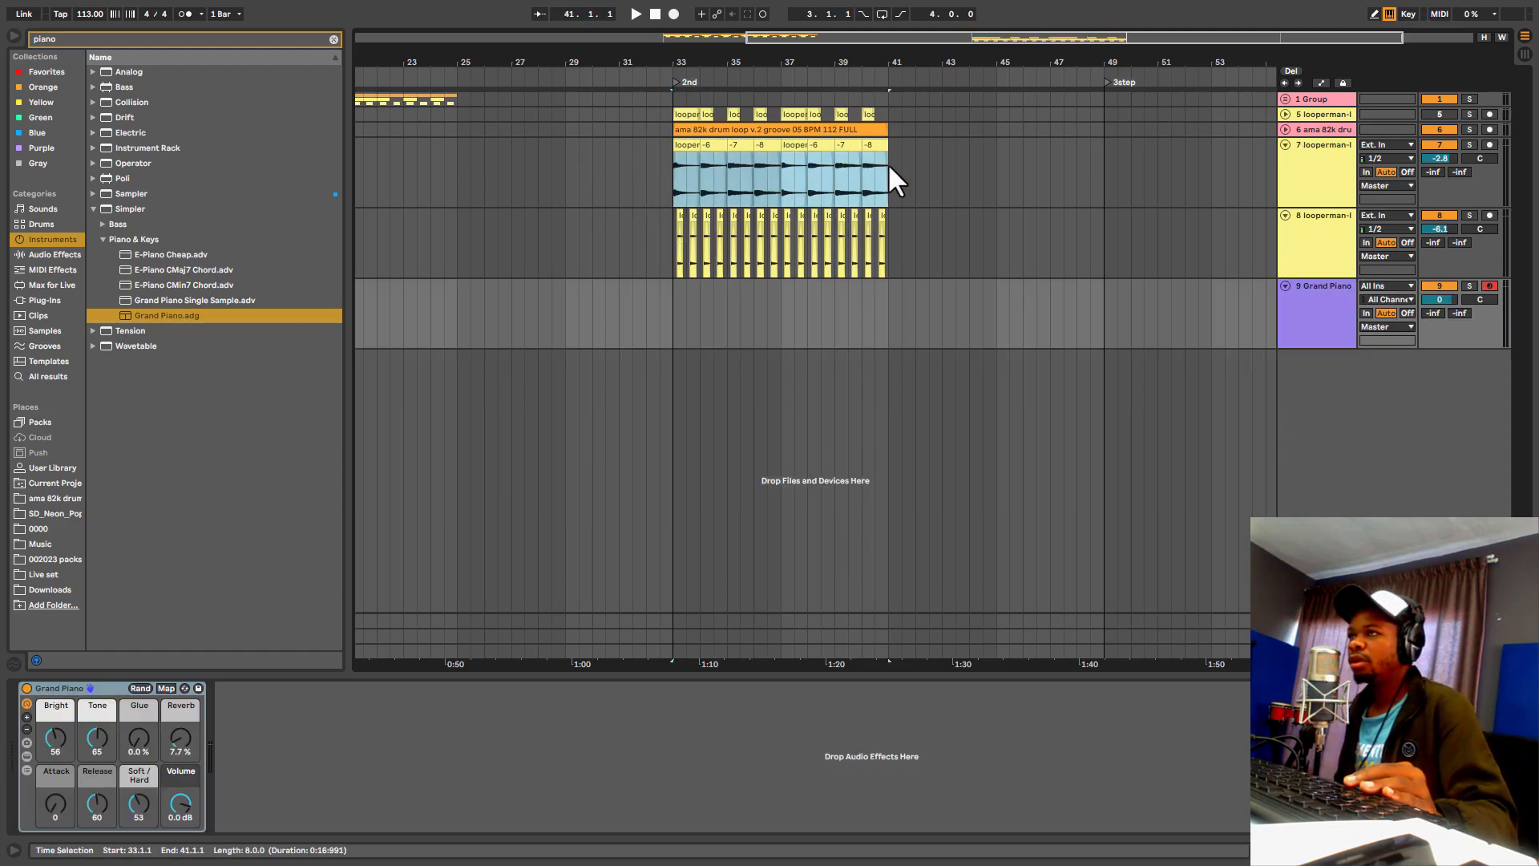
pyautogui.rightClick(734, 144)
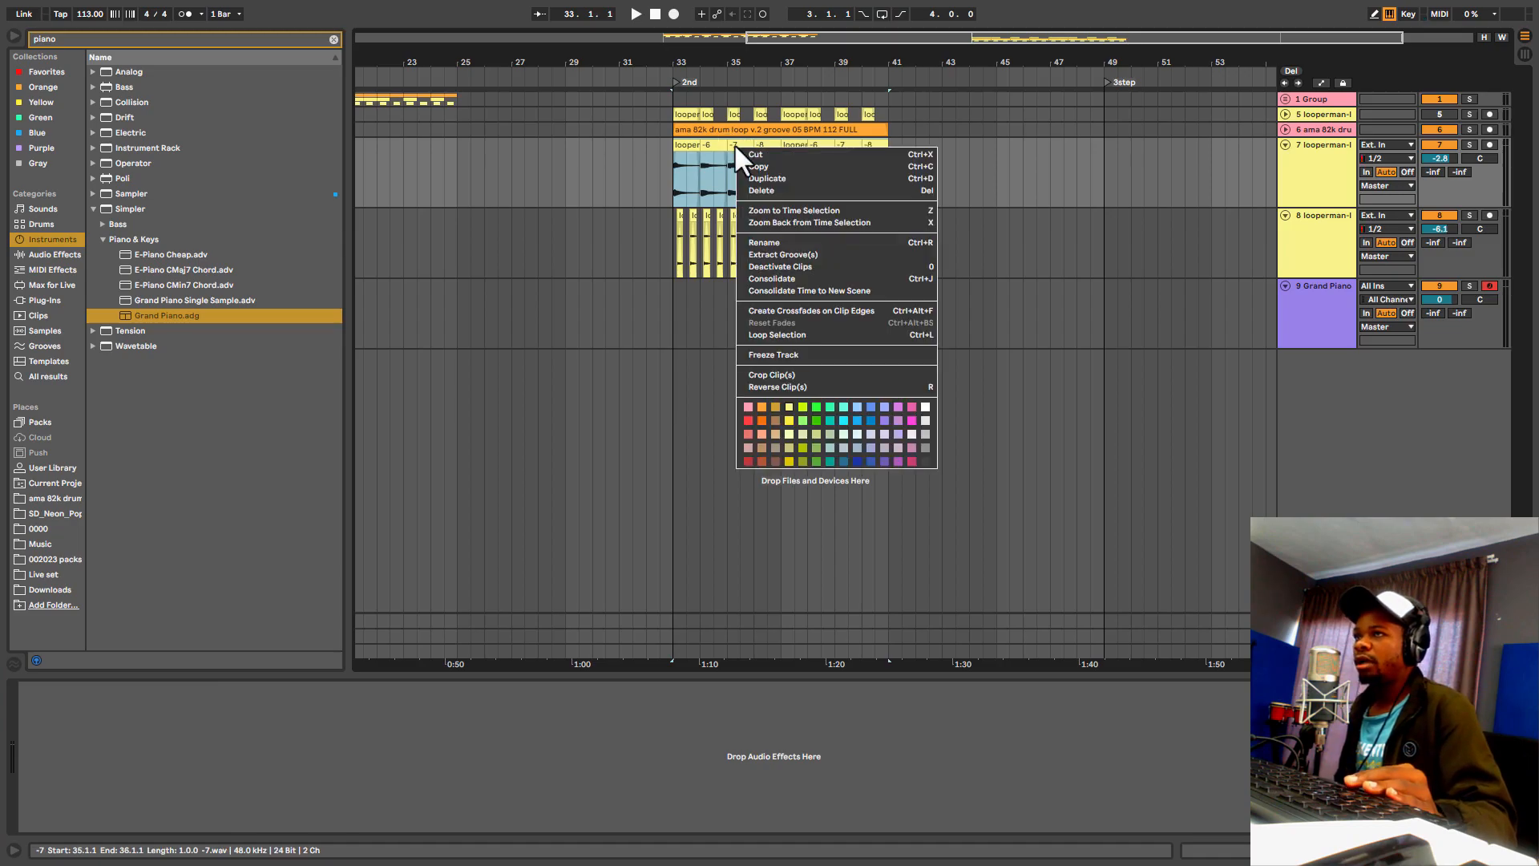
pyautogui.click(829, 276)
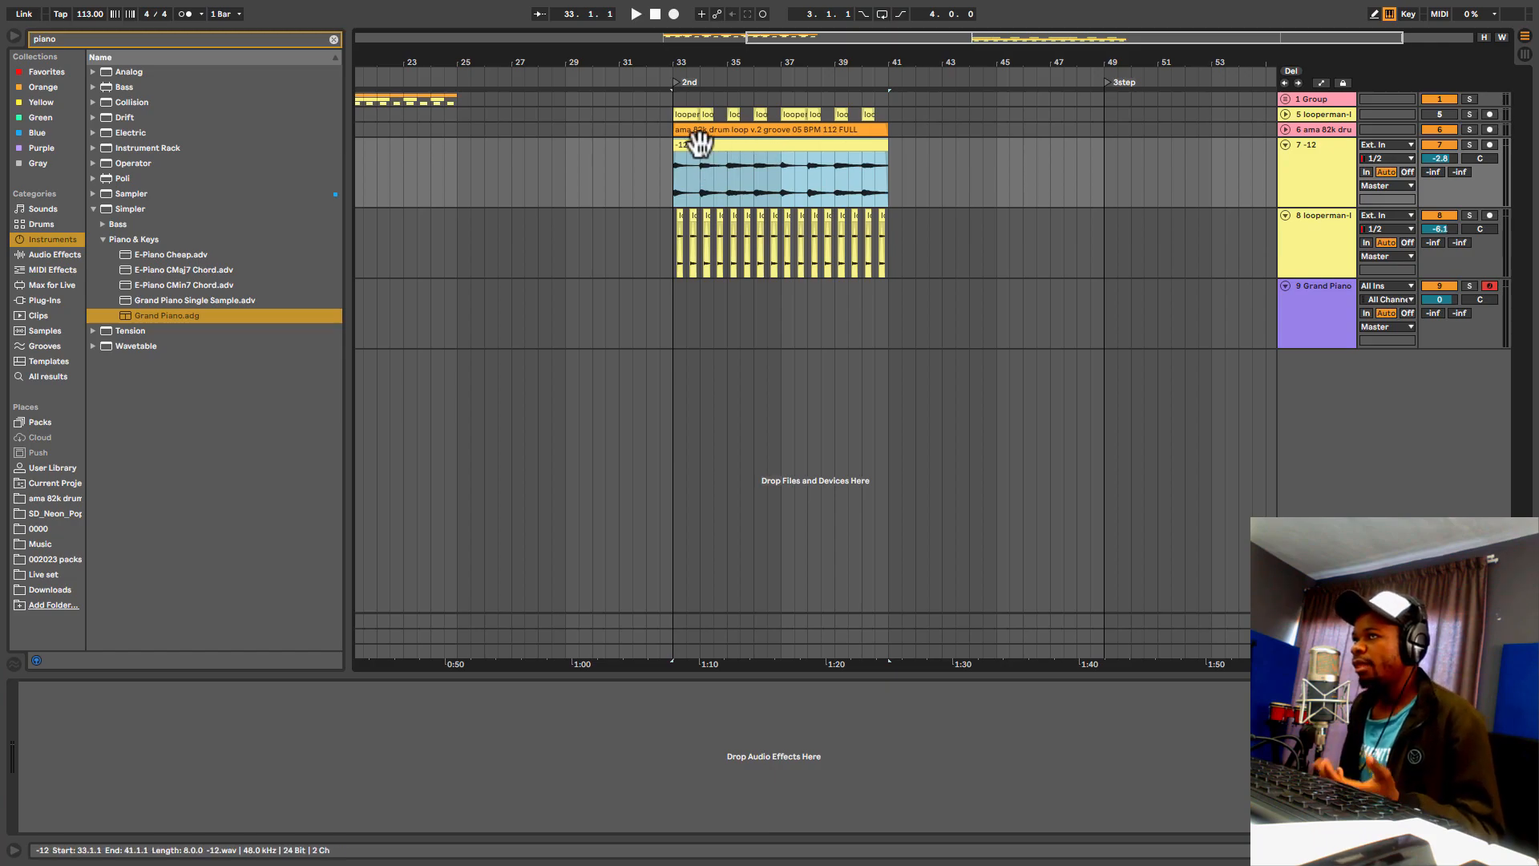
# Step: Copy the consolidated clip onto the Grand Piano track at bar 33 as Harmony MIDI and make the track taller
pyautogui.moveTo(704, 144); pyautogui.dragTo(699, 305)
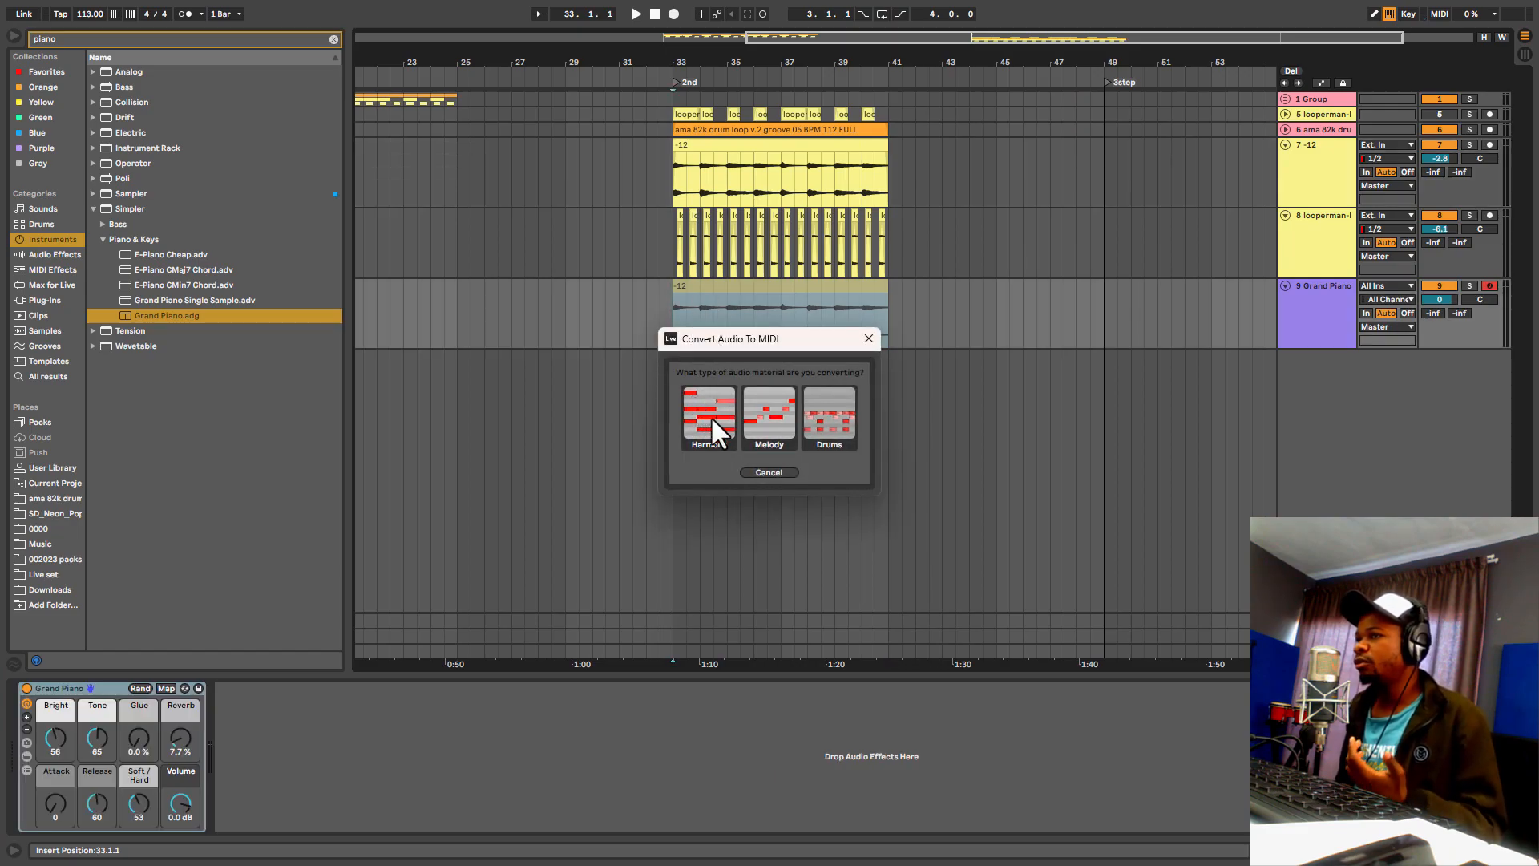
pyautogui.click(710, 416)
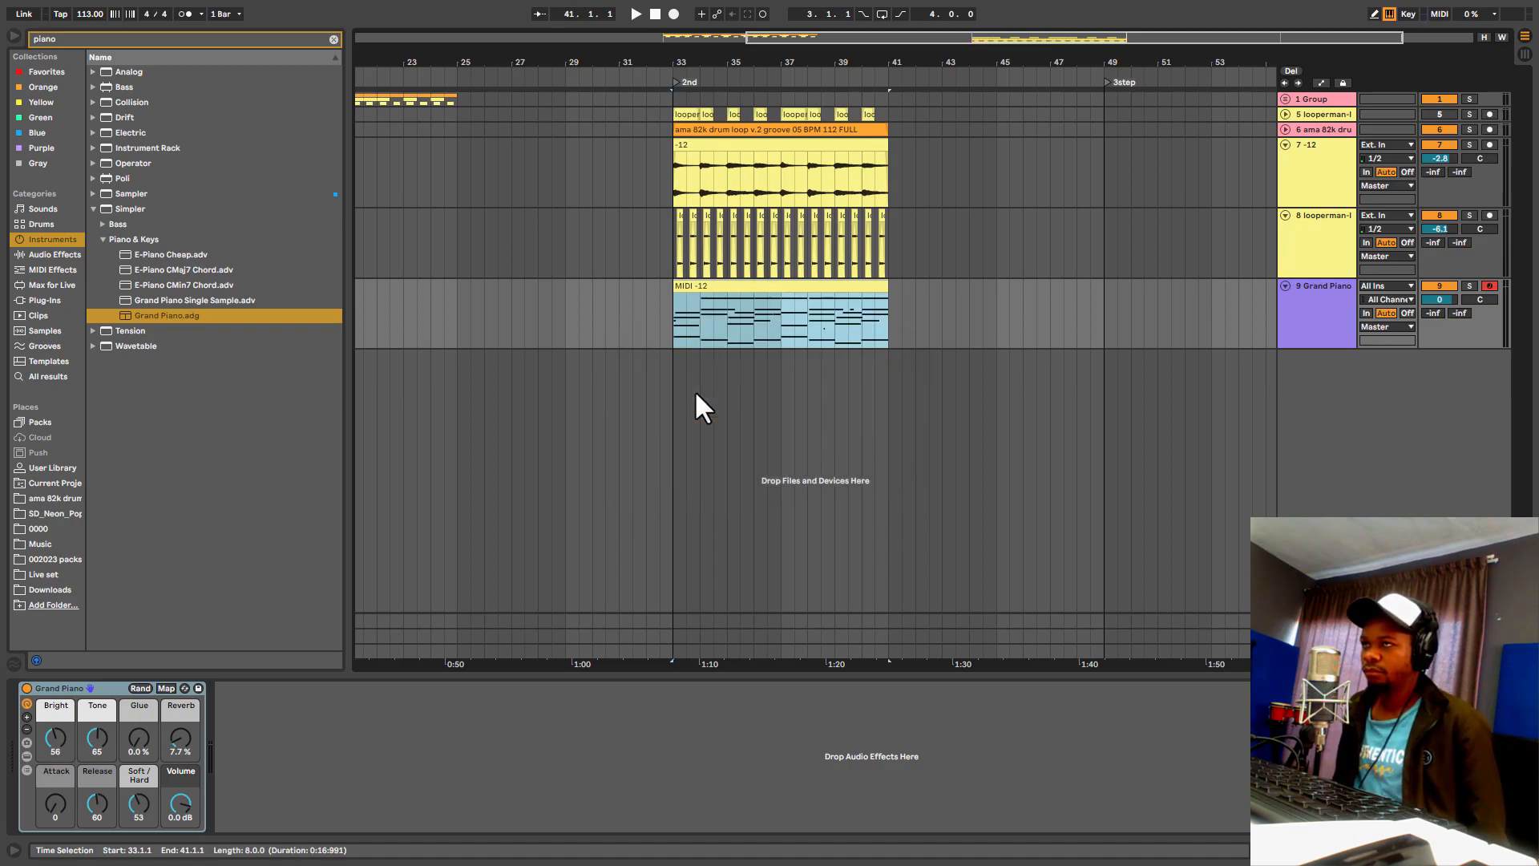
pyautogui.moveTo(1309, 348); pyautogui.dragTo(1254, 471)
# Step: Solo the Grand Piano track and listen to the converted MIDI clip from bar 33
pyautogui.click(1469, 287)
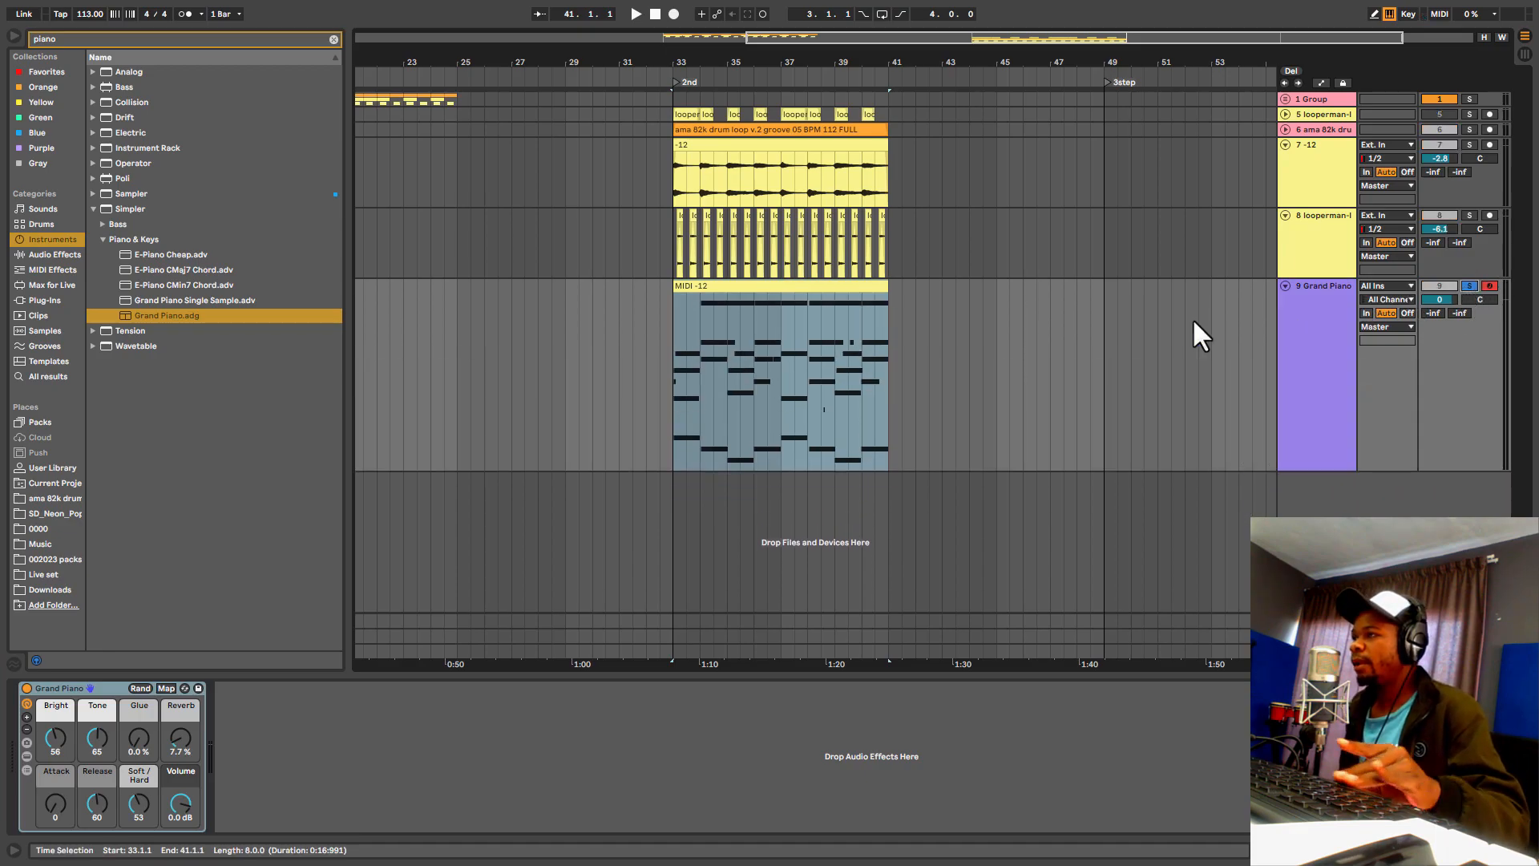
pyautogui.press('space')
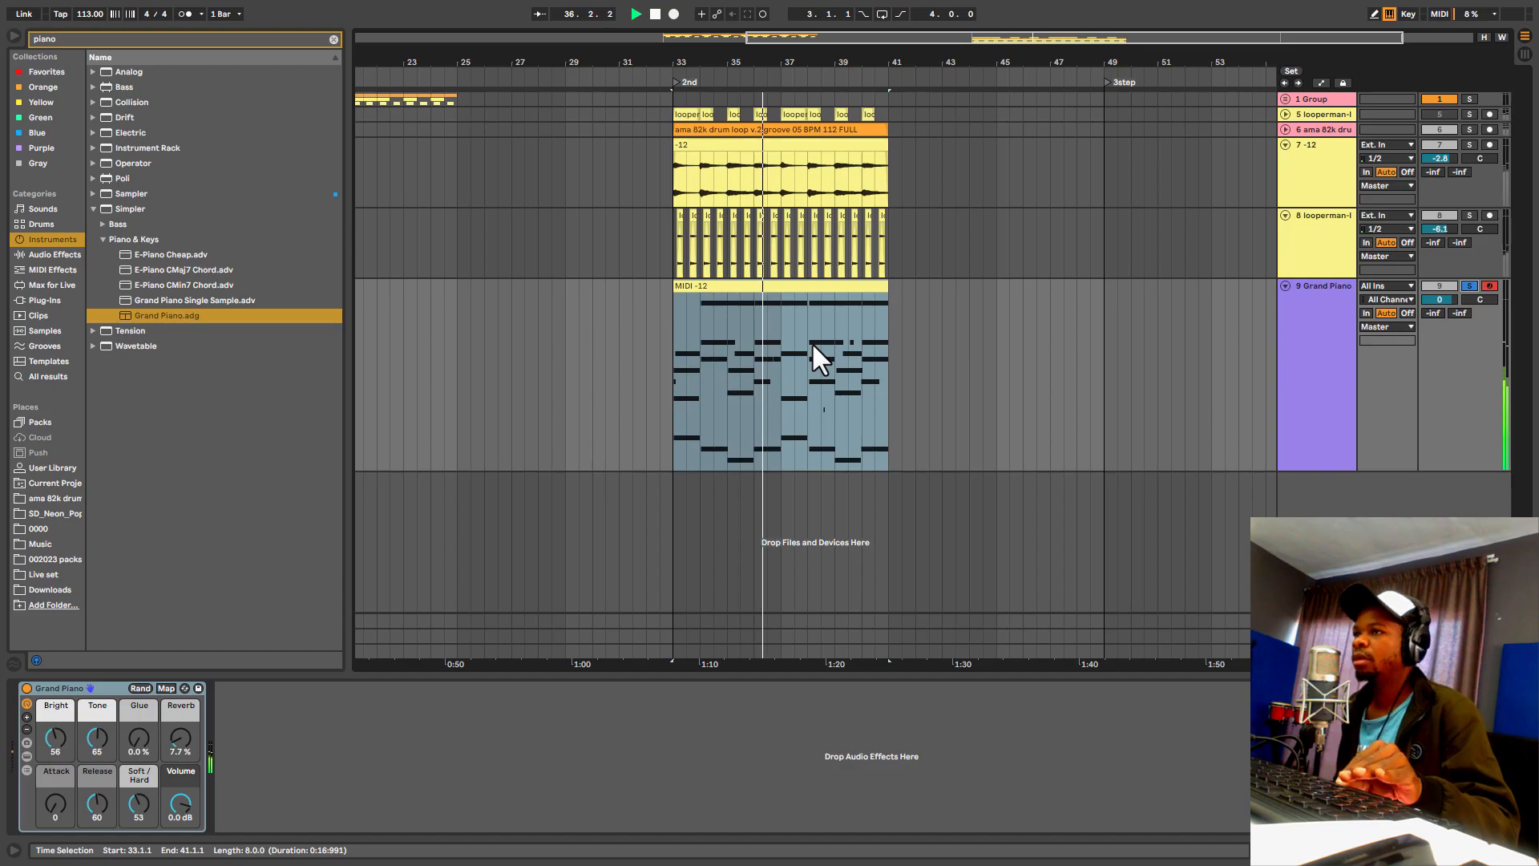
pyautogui.press('space')
# Step: Open the converted MIDI clip in an enlarged note editor and play it from its start
pyautogui.doubleClick(712, 290)
pyautogui.moveTo(1020, 567); pyautogui.dragTo(1007, 422)
pyautogui.scroll(2, 550, 605)
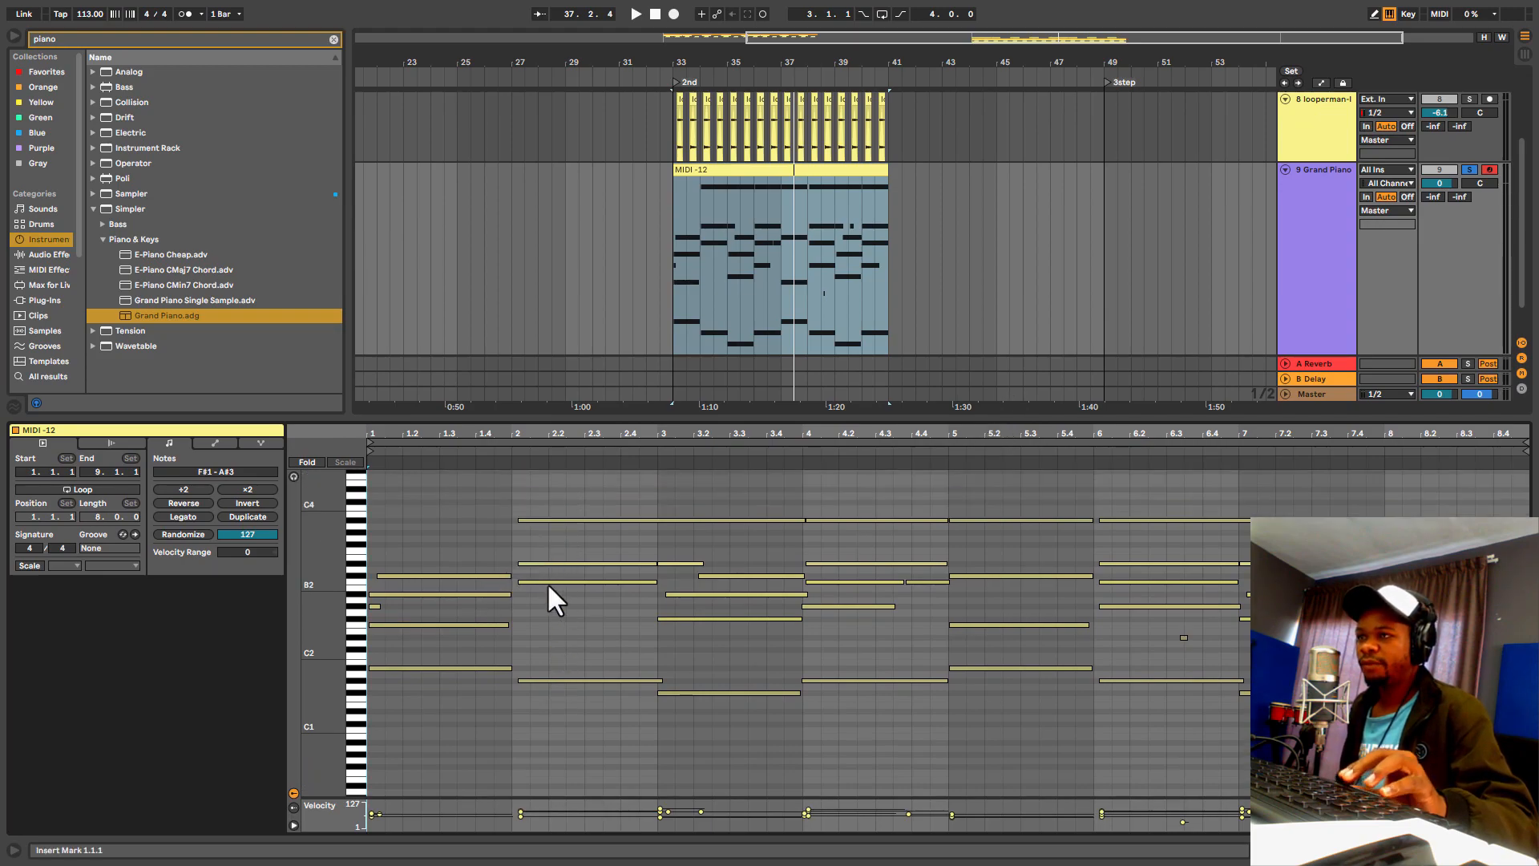
pyautogui.press('space')
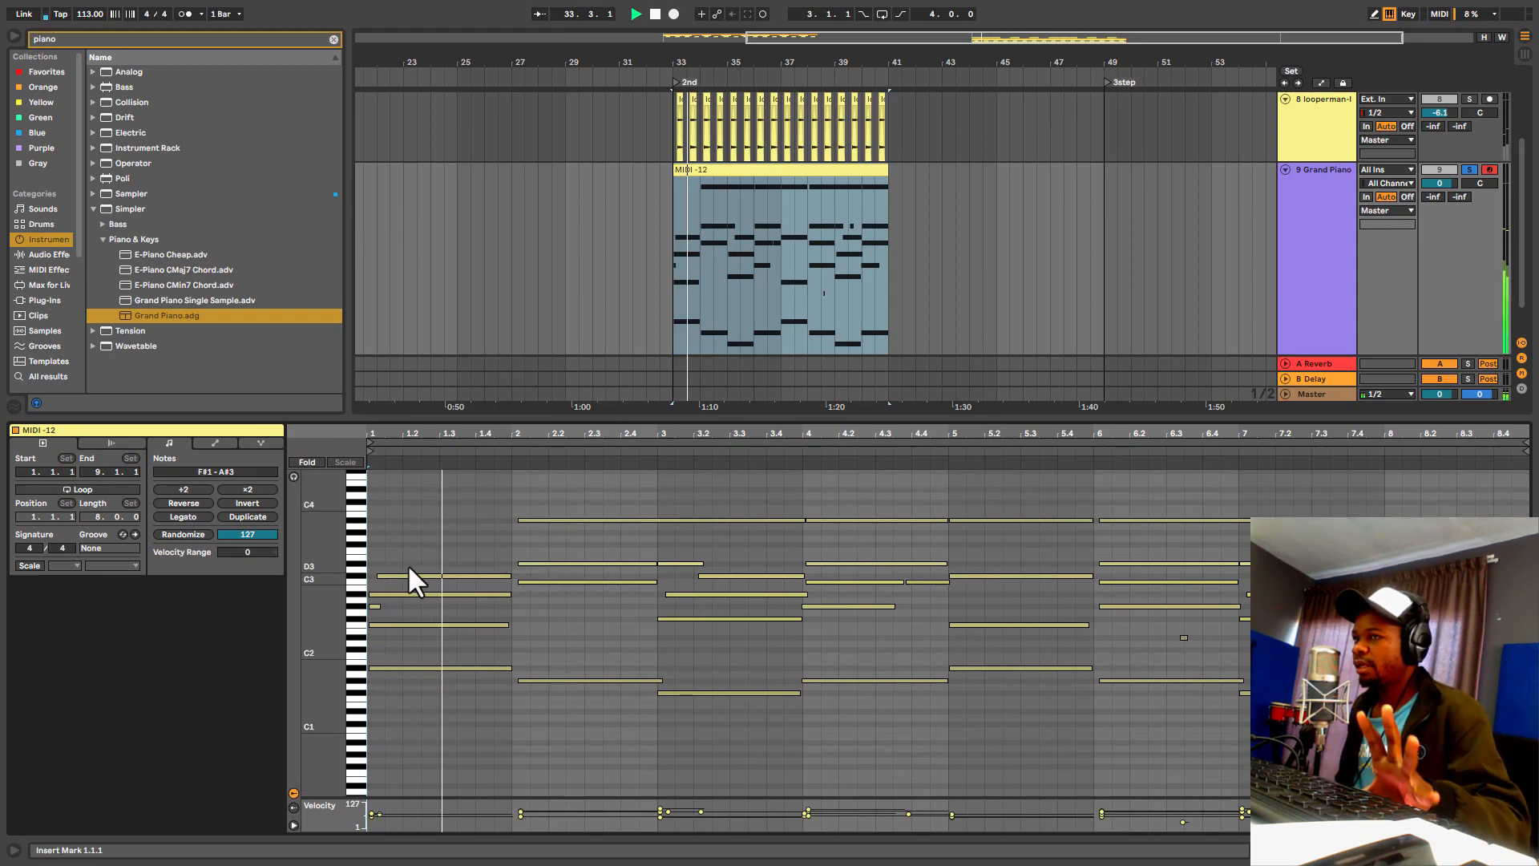
pyautogui.press('space')
# Step: Align the second bar's notes to start at 2.1.1 and shorten the long A#3 note to end at 3.1.1
pyautogui.moveTo(547, 497); pyautogui.dragTo(555, 719)
pyautogui.press('space')
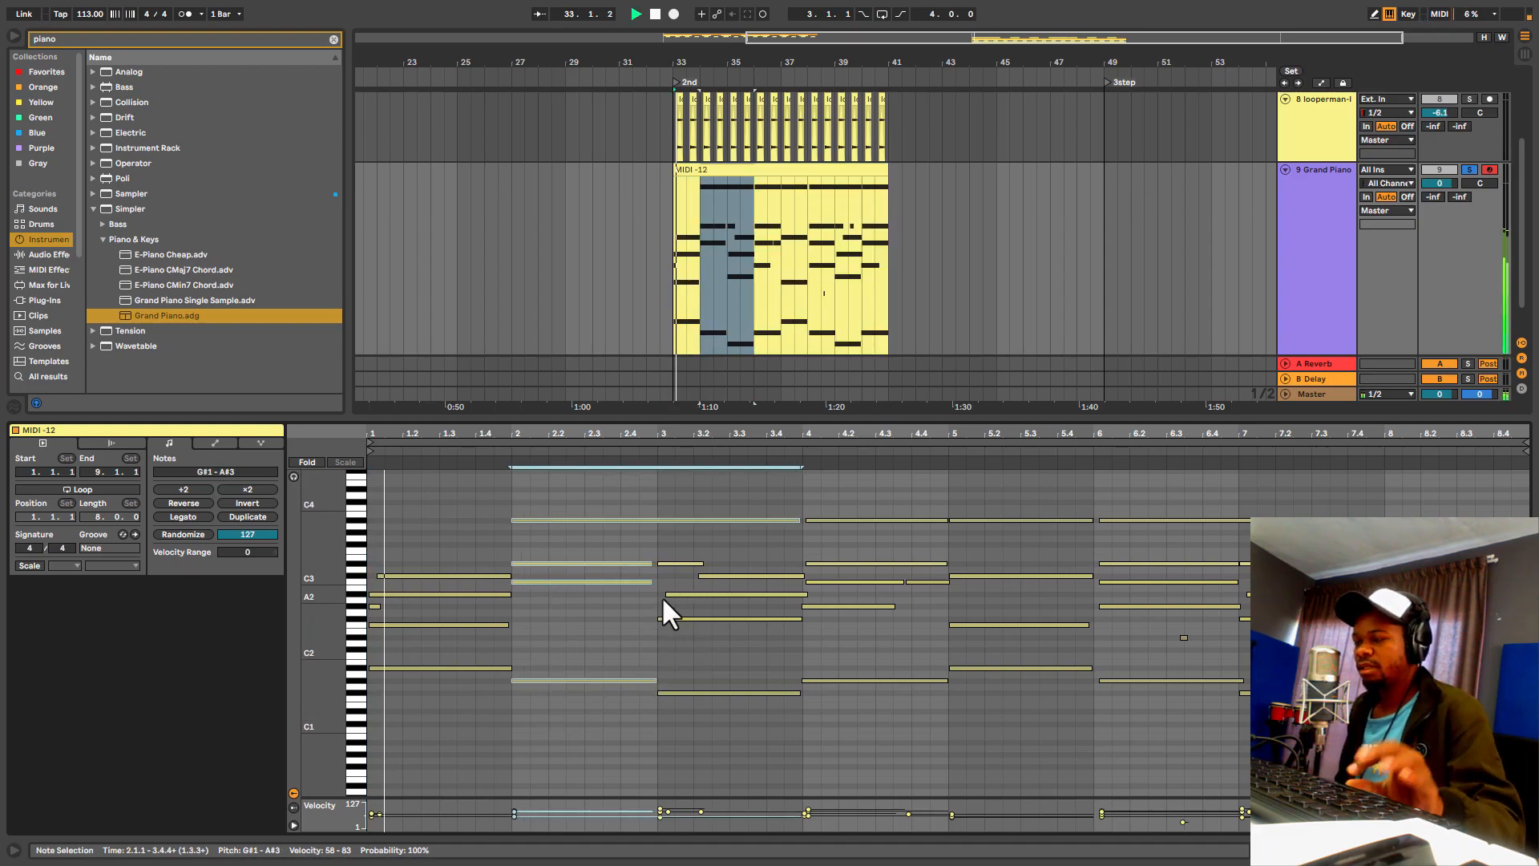
pyautogui.click(662, 532)
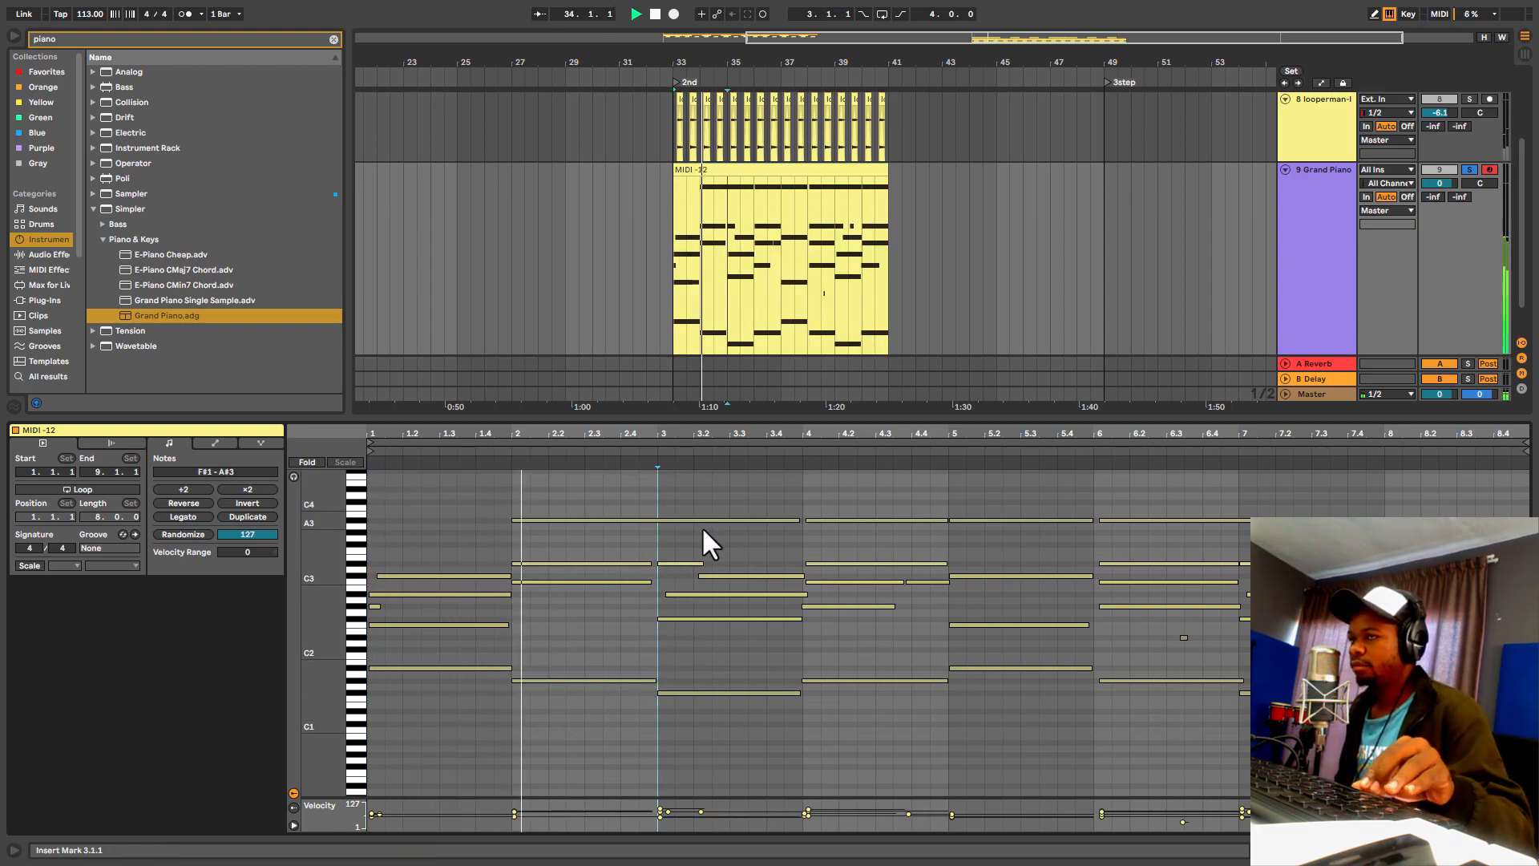
pyautogui.click(789, 520)
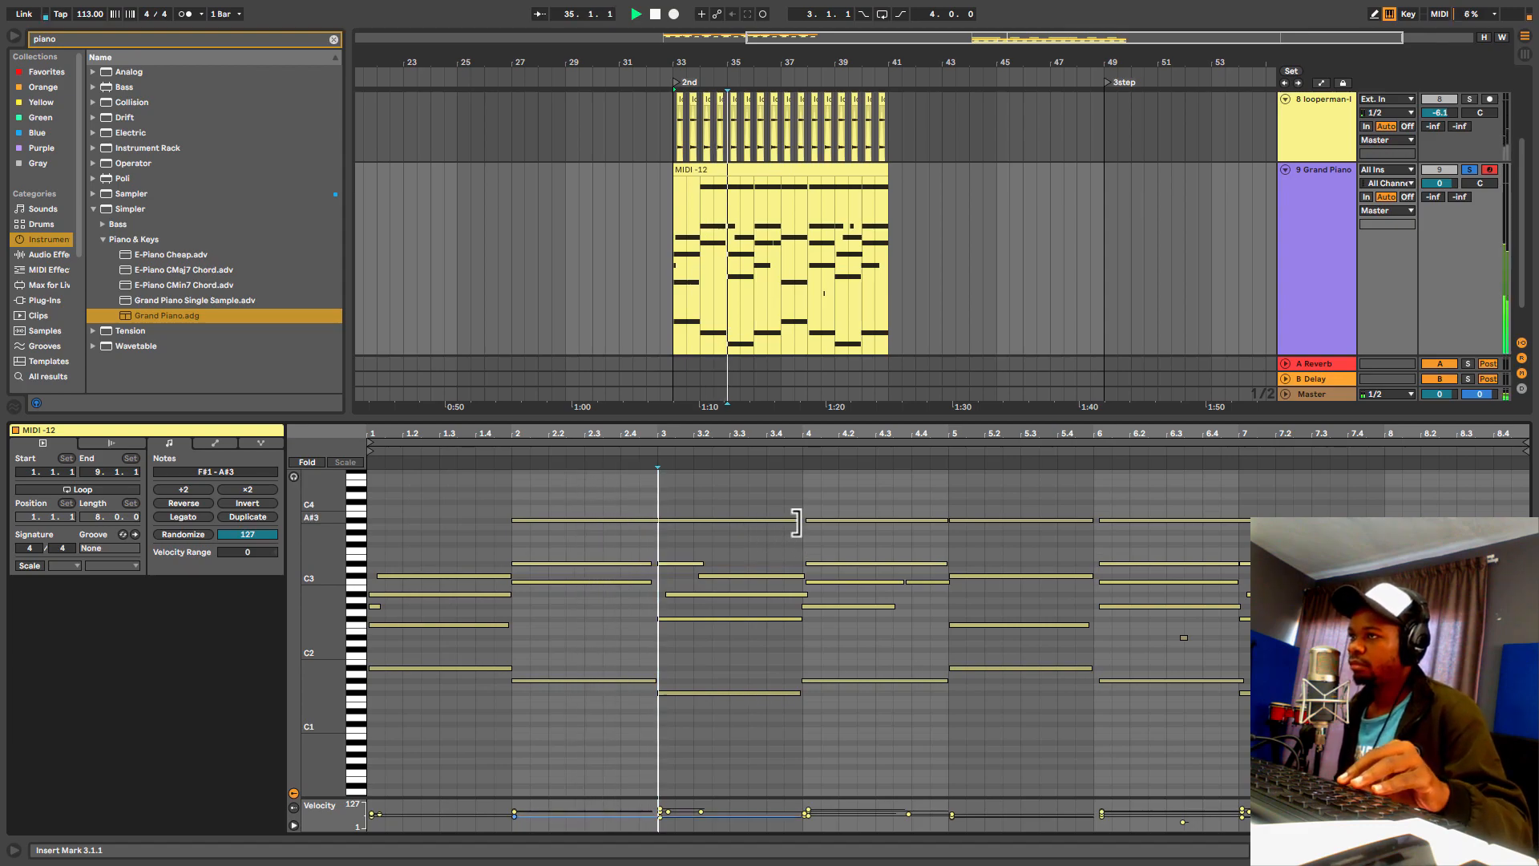
pyautogui.moveTo(786, 521); pyautogui.dragTo(654, 521)
pyautogui.click(634, 547)
pyautogui.click(623, 546)
# Step: Move the C#3 note in bar 3 earlier to start at 3.1.3 and audition the result from 3.1.1
pyautogui.moveTo(729, 554); pyautogui.dragTo(704, 581)
pyautogui.press('space')
pyautogui.press('space')
pyautogui.click(656, 548)
pyautogui.press('space')
pyautogui.press('space')
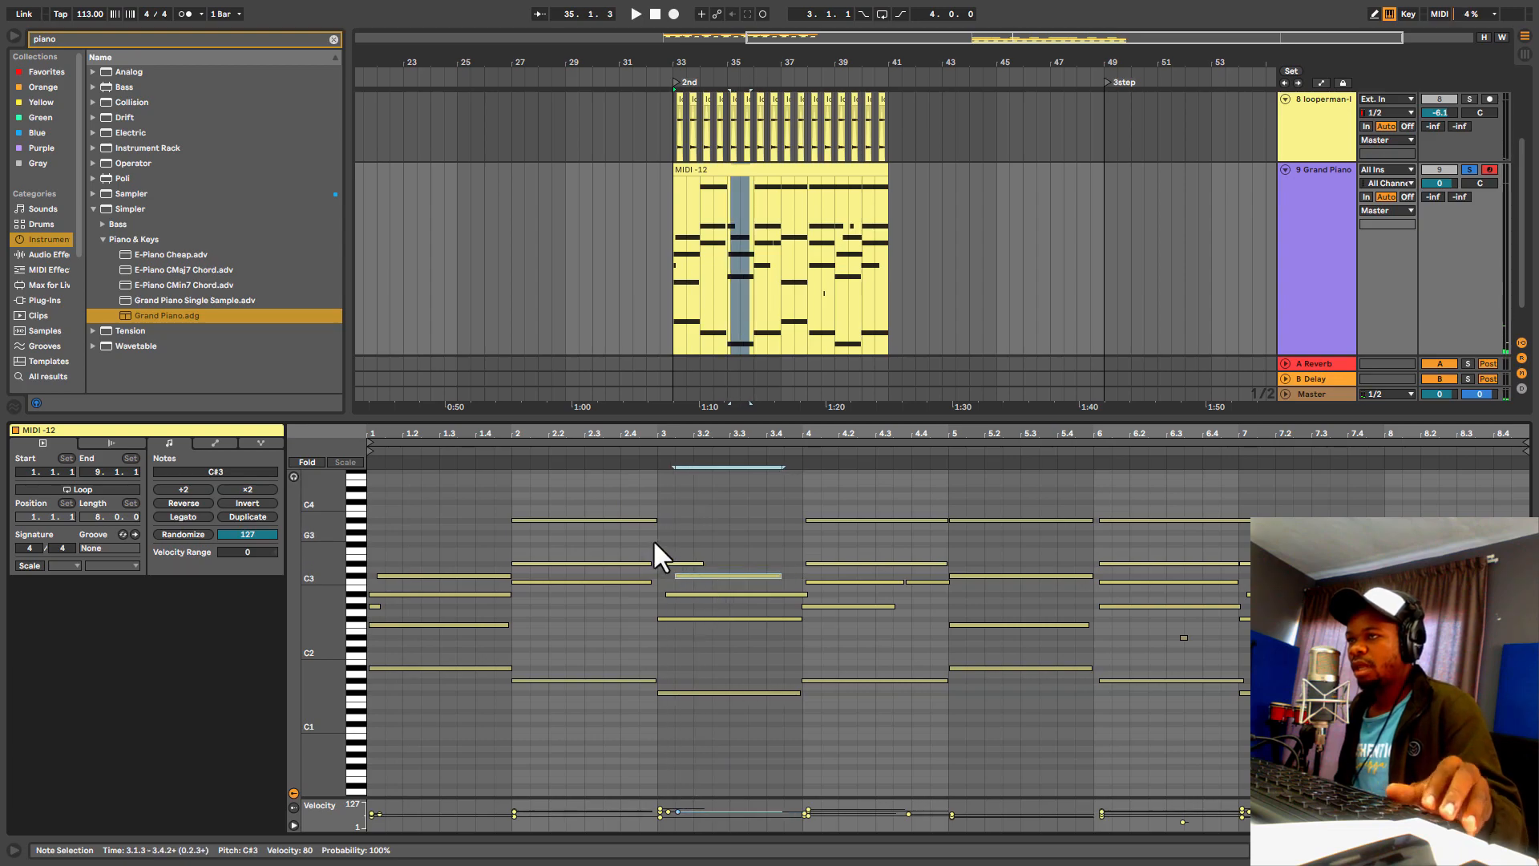
pyautogui.click(653, 539)
pyautogui.press('space')
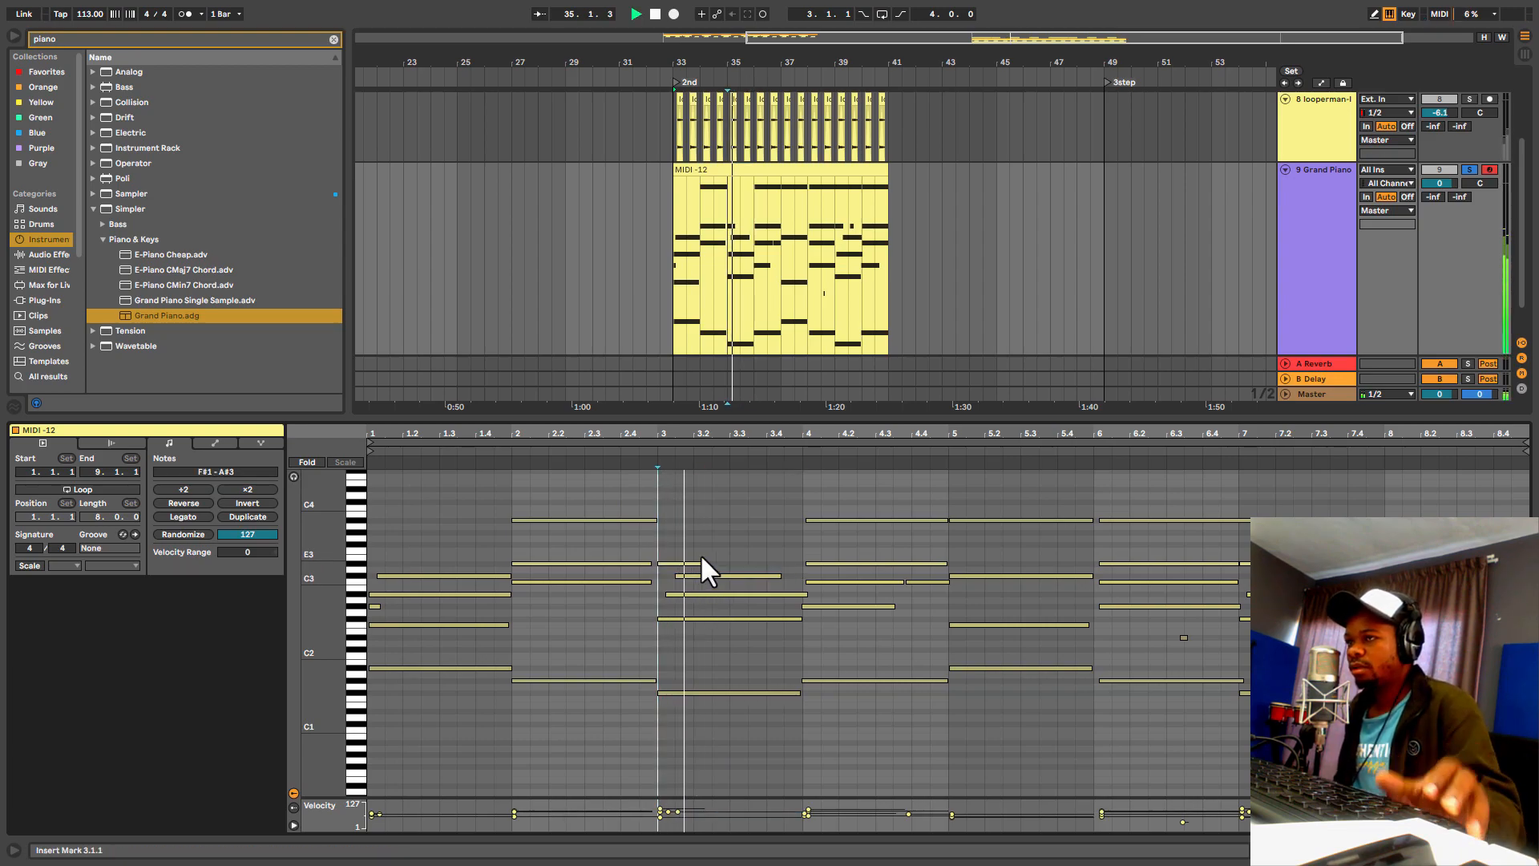
pyautogui.press('space')
# Step: Nudge the short C3 note at the end of bar 4 to span 4.4.1 to 5.1.1, and play the clip
pyautogui.click(919, 581)
pyautogui.moveTo(920, 582); pyautogui.dragTo(928, 583)
pyautogui.press('space')
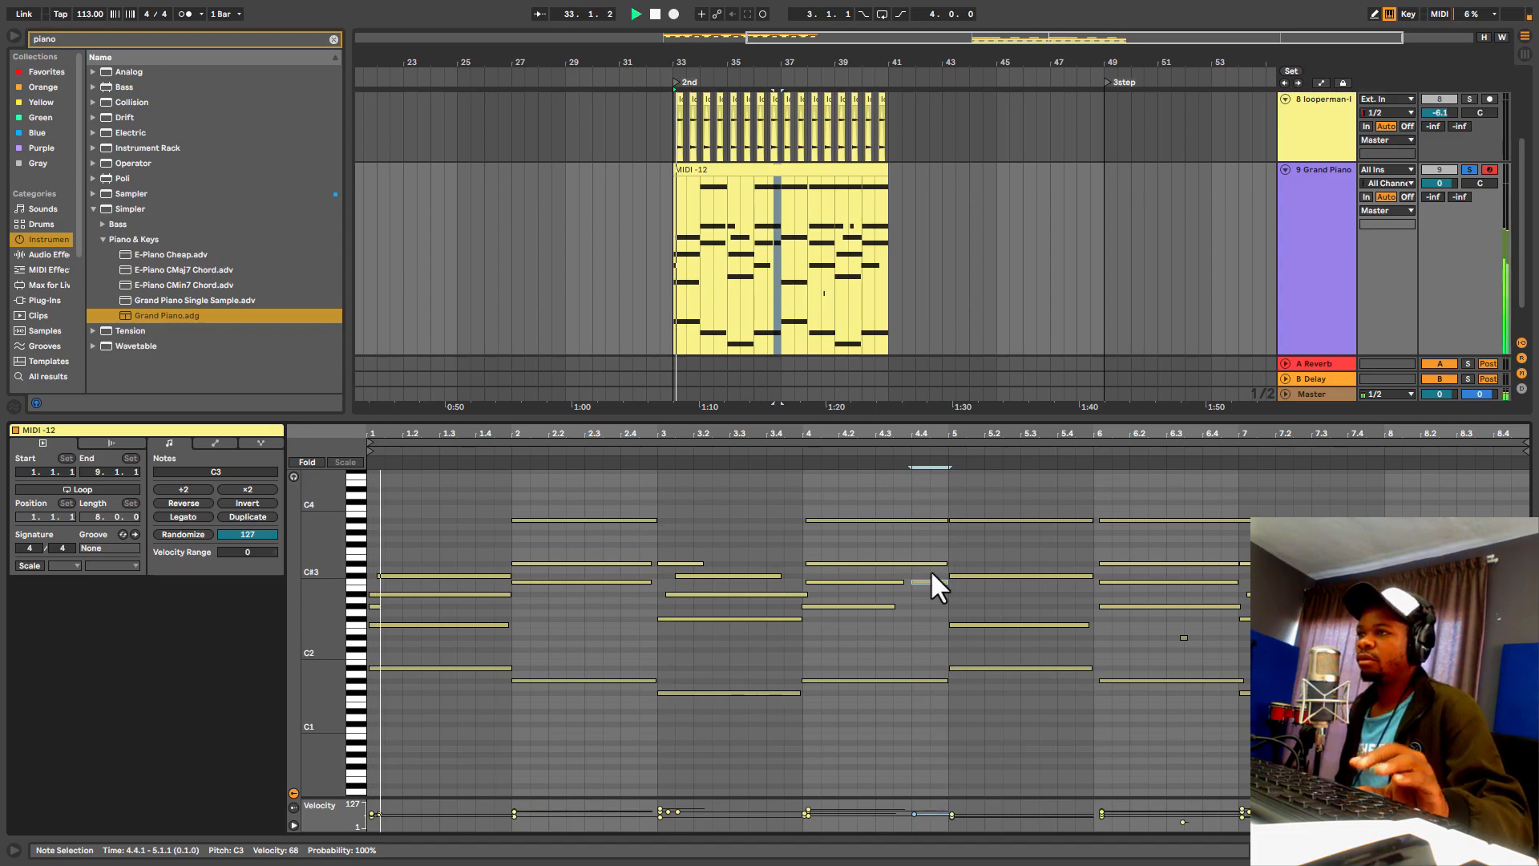
pyautogui.press('space')
# Step: Duplicate the Grand Piano clip's section from bar 33 to 37 over bars 37 to 41
pyautogui.click(762, 213)
pyautogui.moveTo(781, 219); pyautogui.dragTo(671, 231)
pyautogui.press('space')
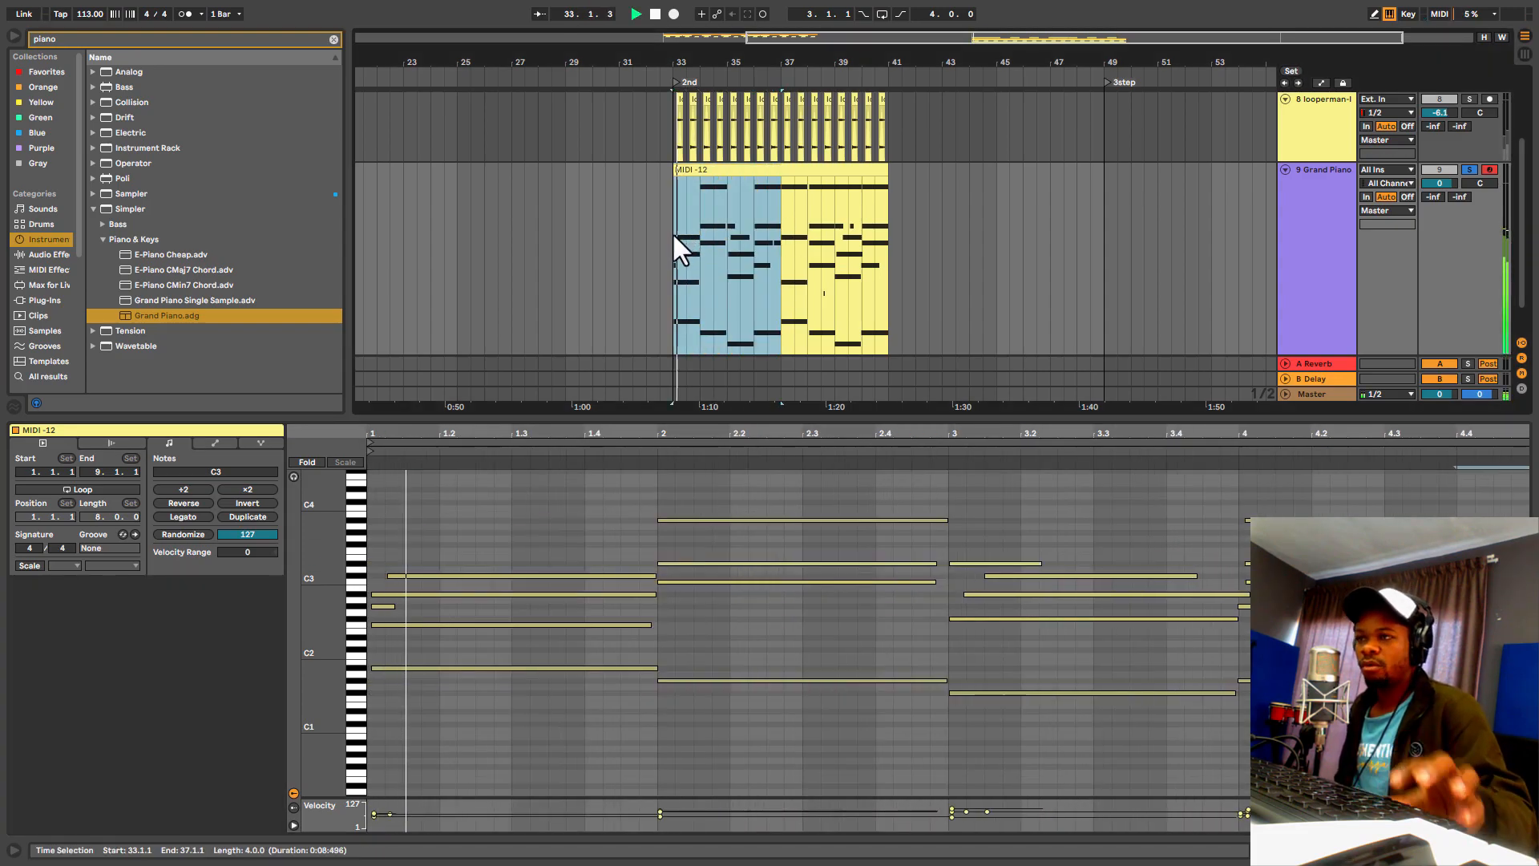
pyautogui.press('space')
pyautogui.hotkey('ctrl', 'd')
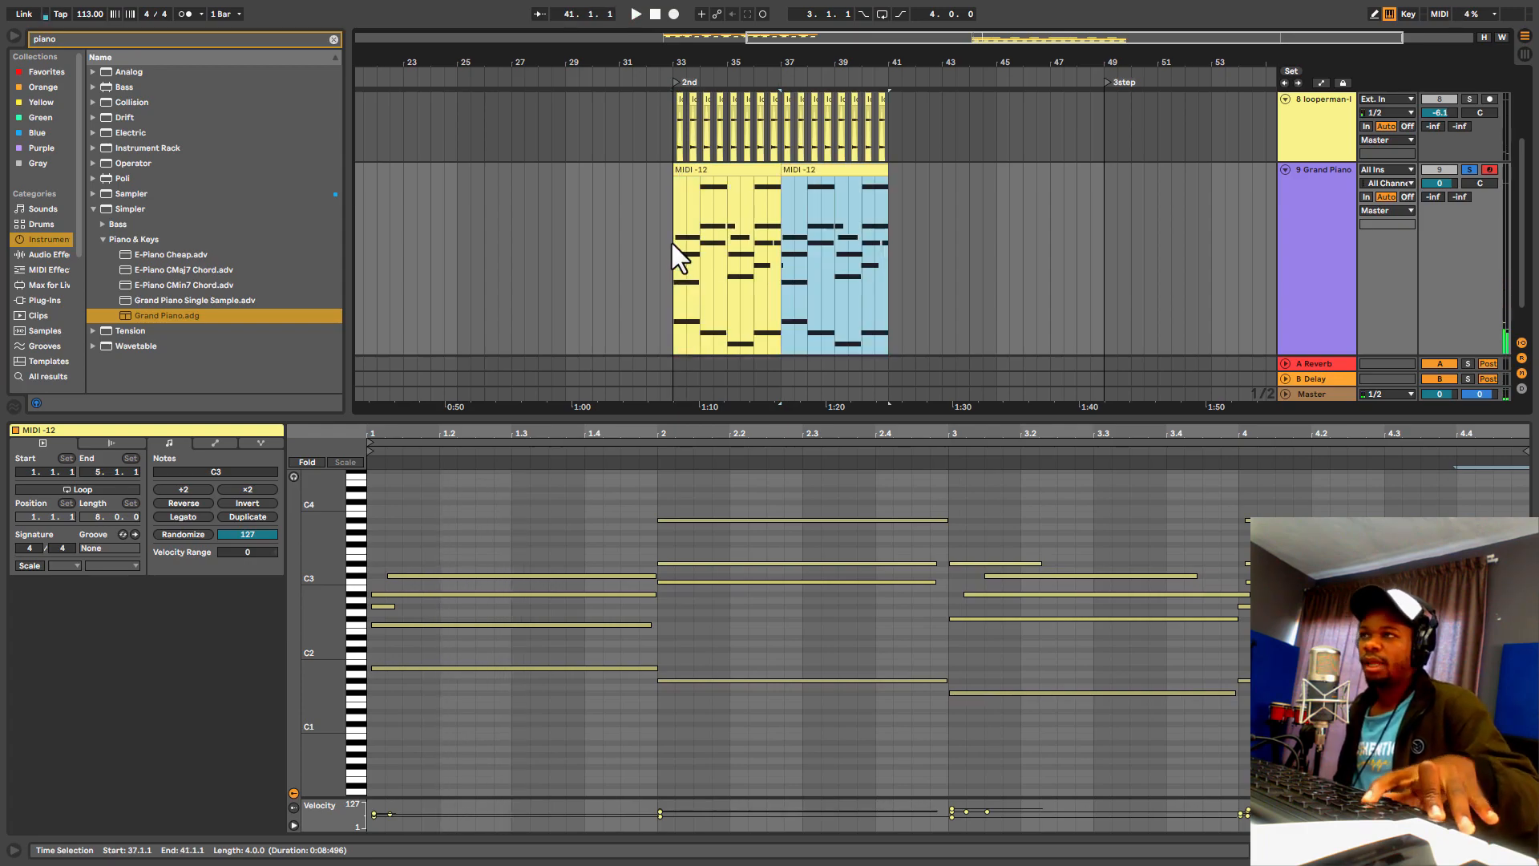
# Step: Play the two Grand Piano MIDI clips from bar 33 to check the duplicated chord progression
pyautogui.click(682, 213)
pyautogui.click(672, 210)
pyautogui.press('space')
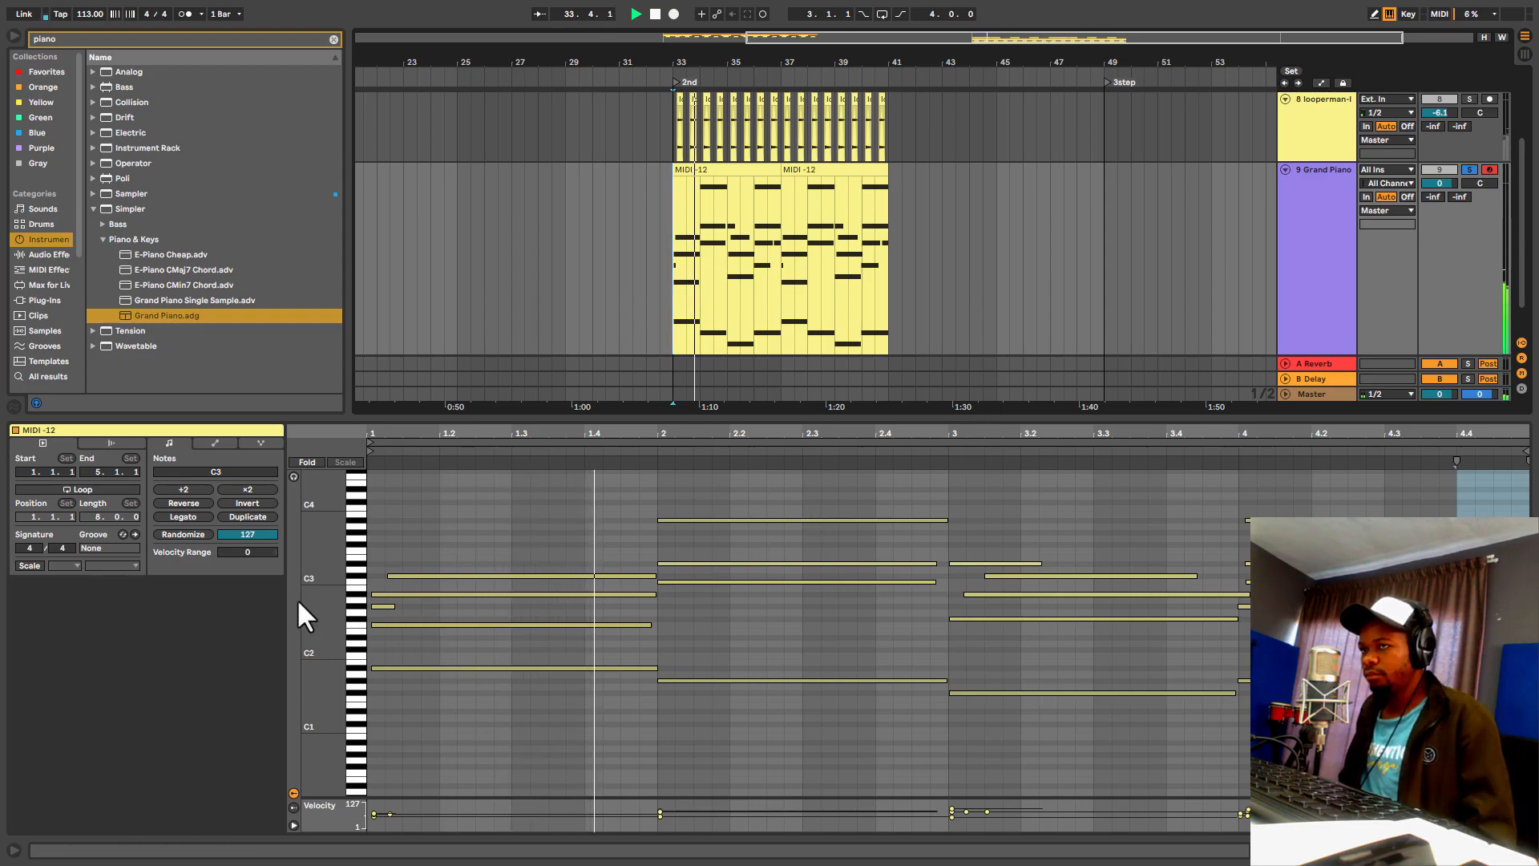
pyautogui.moveTo(337, 593); pyautogui.dragTo(343, 569)
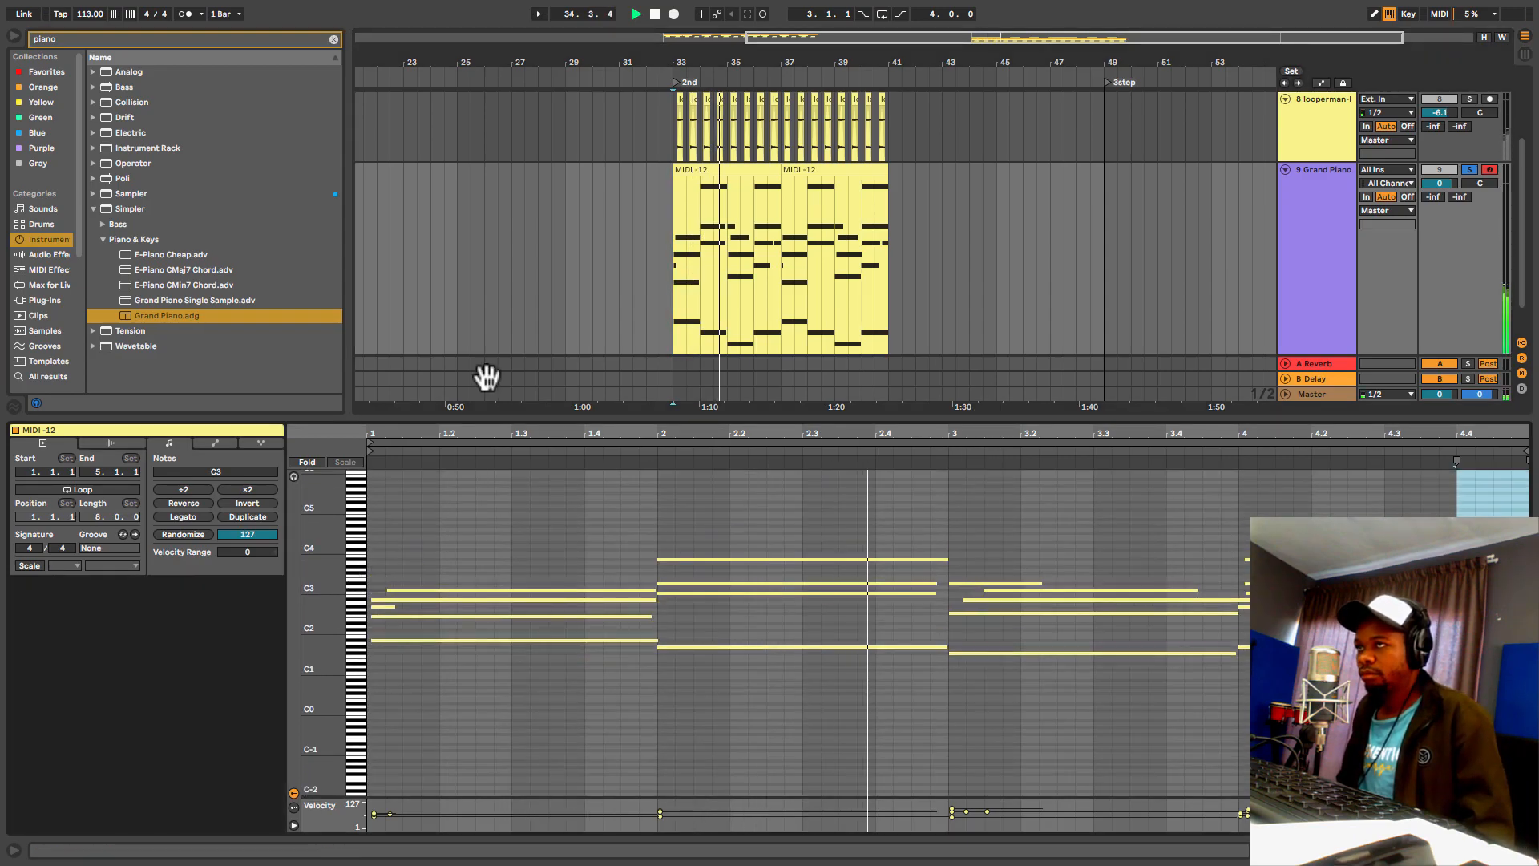
pyautogui.moveTo(665, 218); pyautogui.dragTo(753, 218)
pyautogui.click(724, 213)
pyautogui.keyDown('shift'); pyautogui.click(897, 186); pyautogui.keyUp('shift')
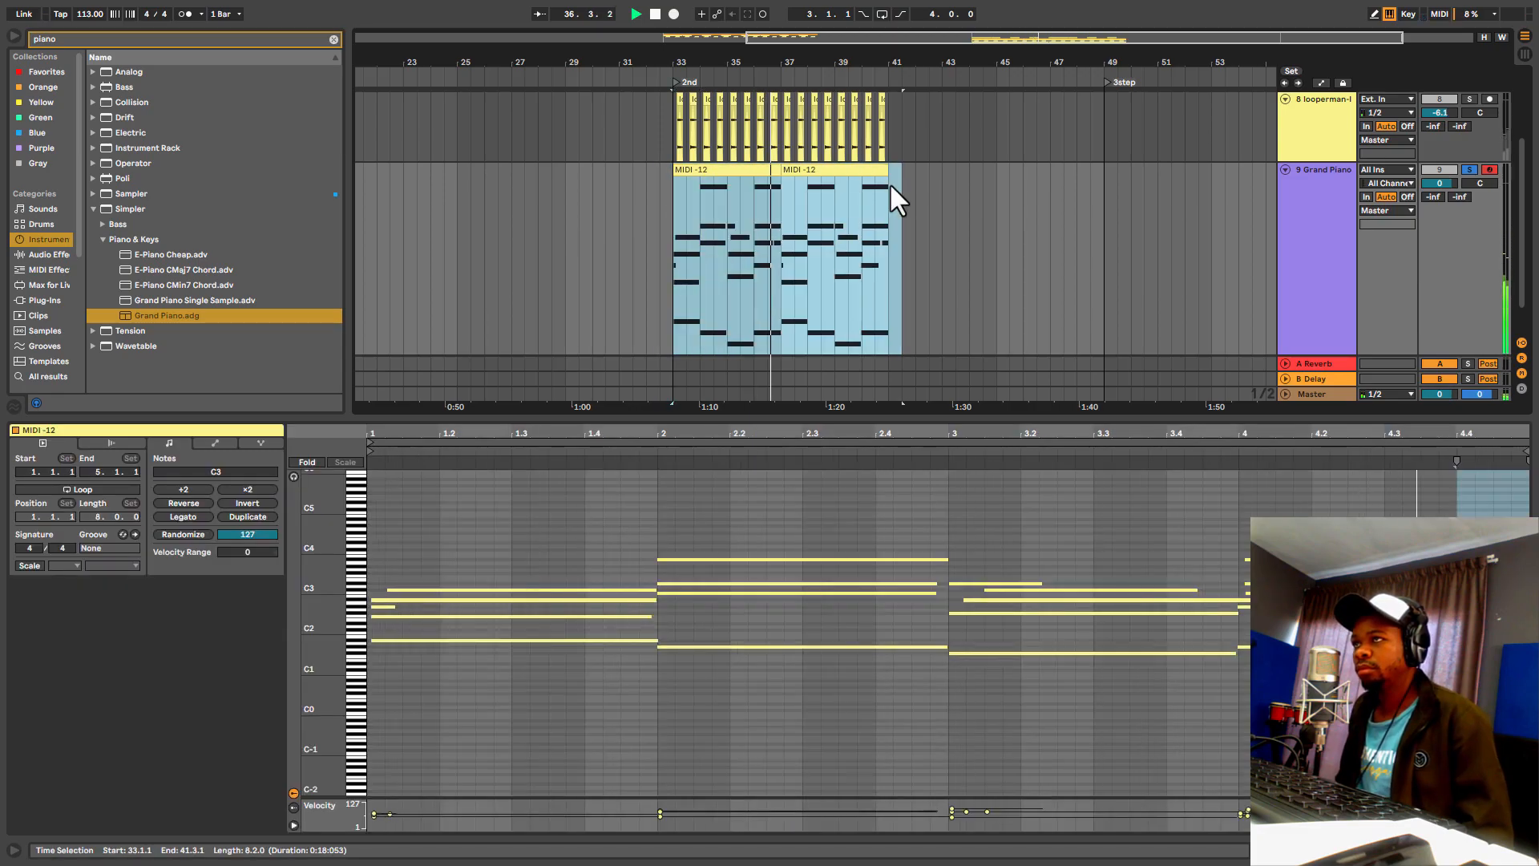
pyautogui.click(806, 170)
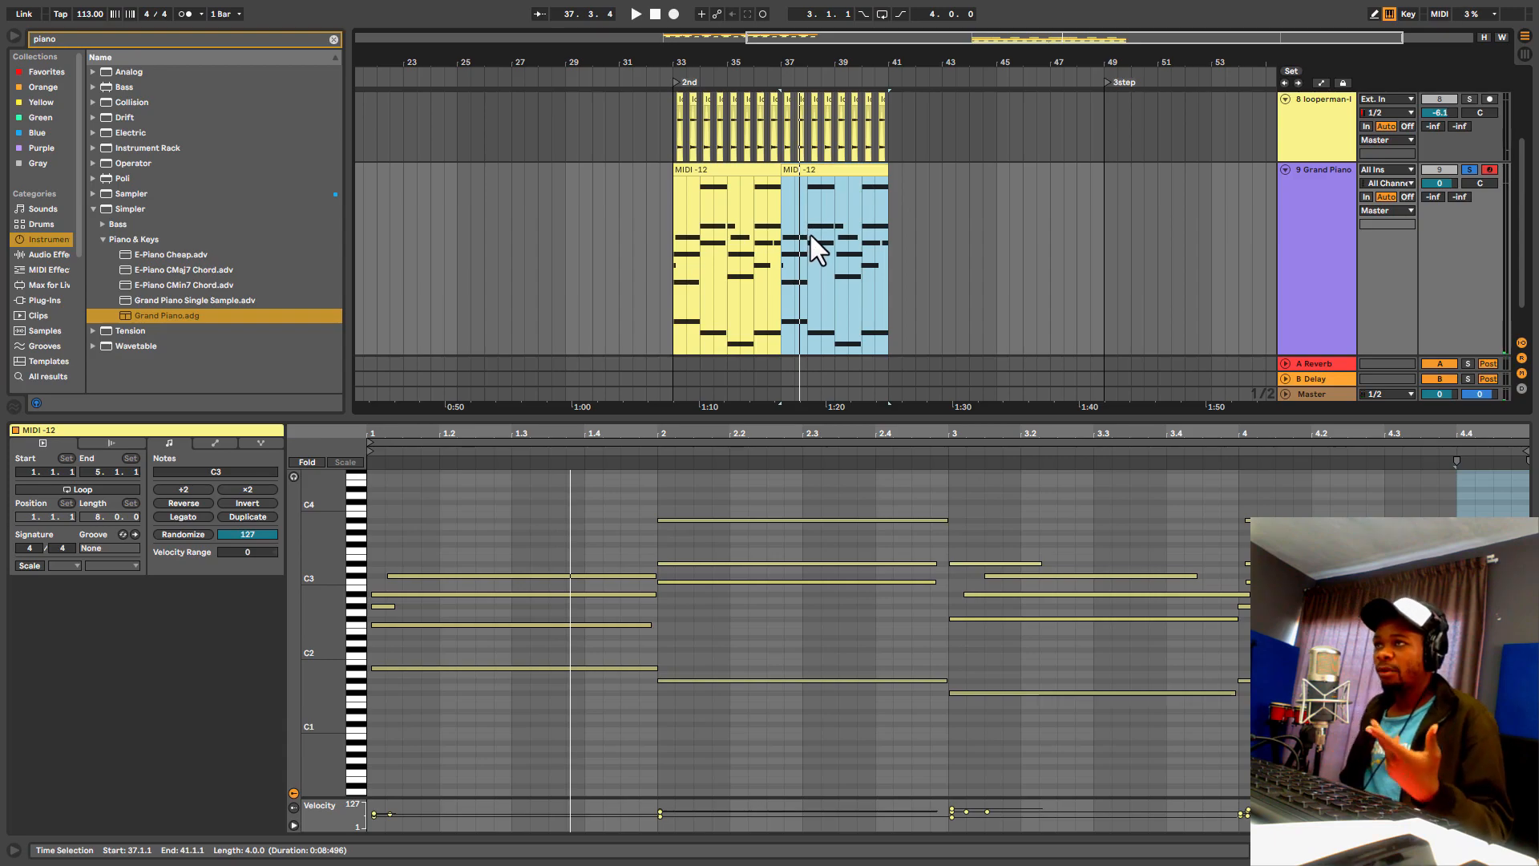
# Step: Turn on note preview and add a C#4 note spanning 1.1.1 to 2.1.1 in the MIDI clip at bar 37
pyautogui.moveTo(874, 415); pyautogui.dragTo(805, 277)
pyautogui.moveTo(673, 184); pyautogui.dragTo(795, 168)
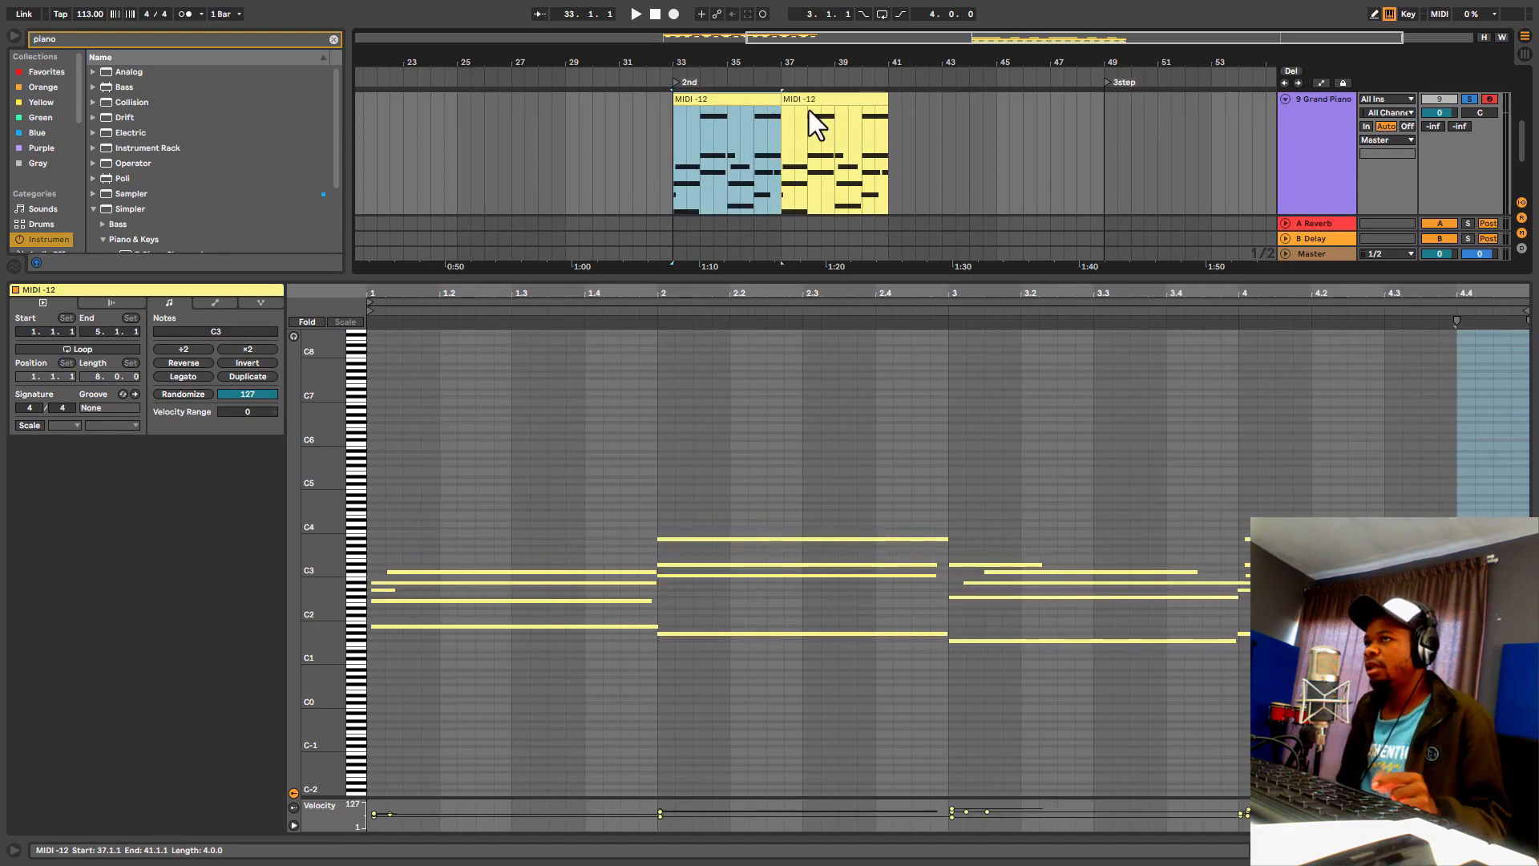
pyautogui.click(699, 142)
pyautogui.click(797, 100)
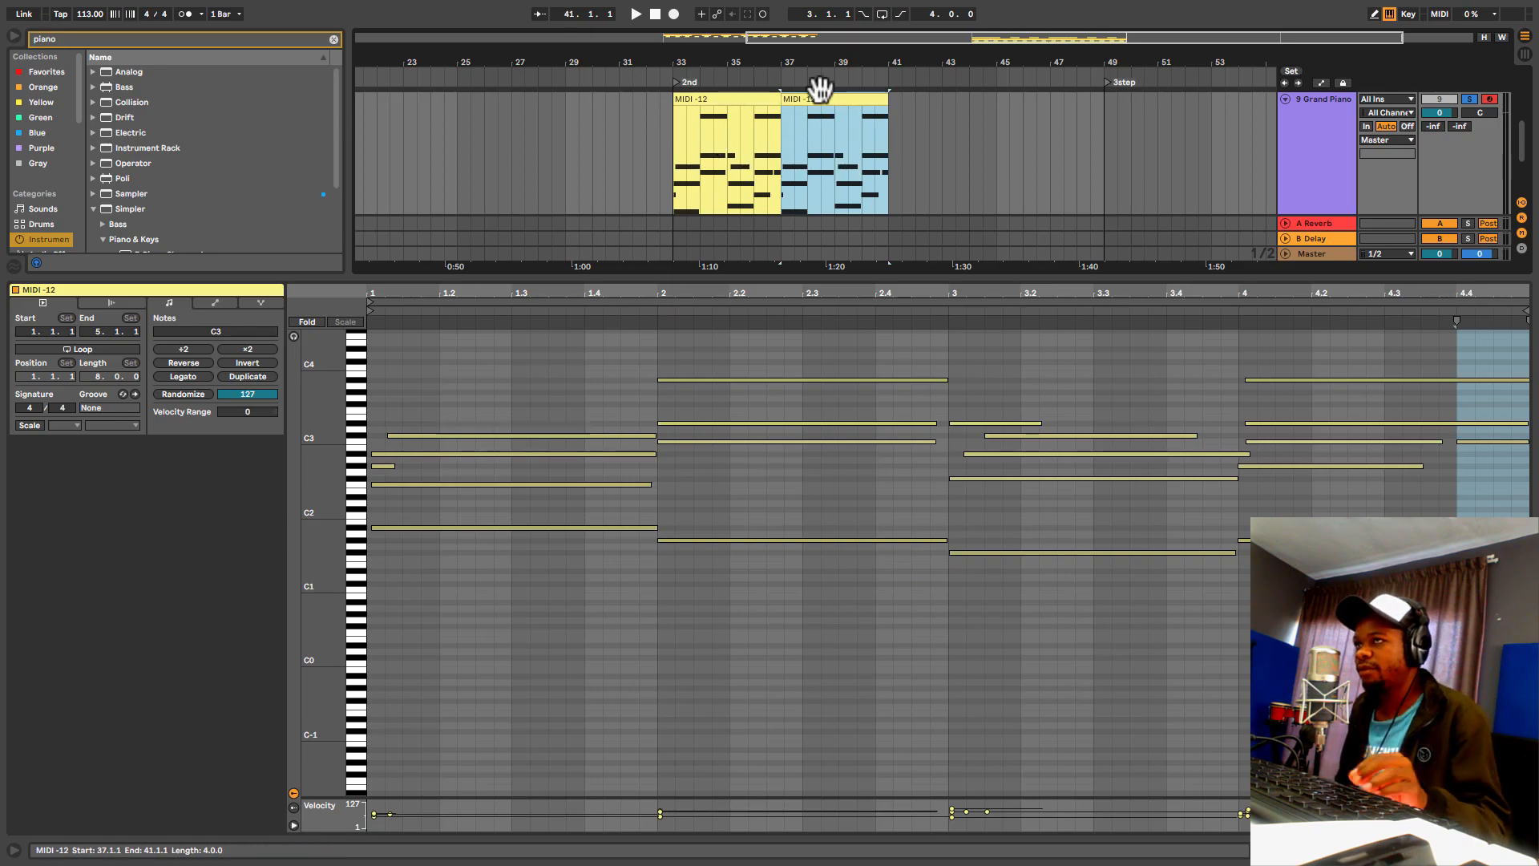
pyautogui.scroll(3, 449, 437)
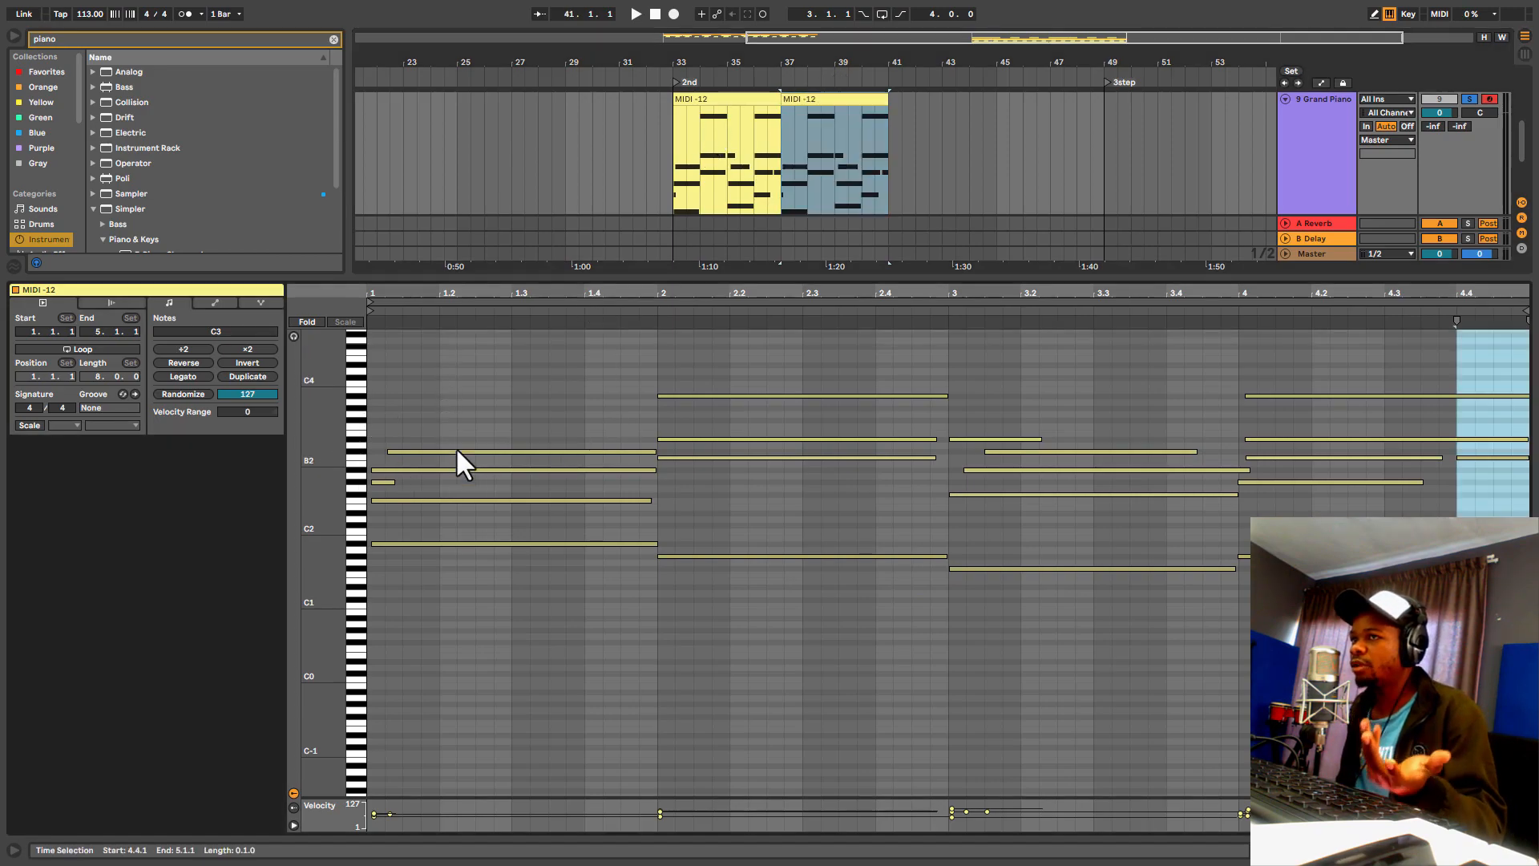
pyautogui.doubleClick(376, 446)
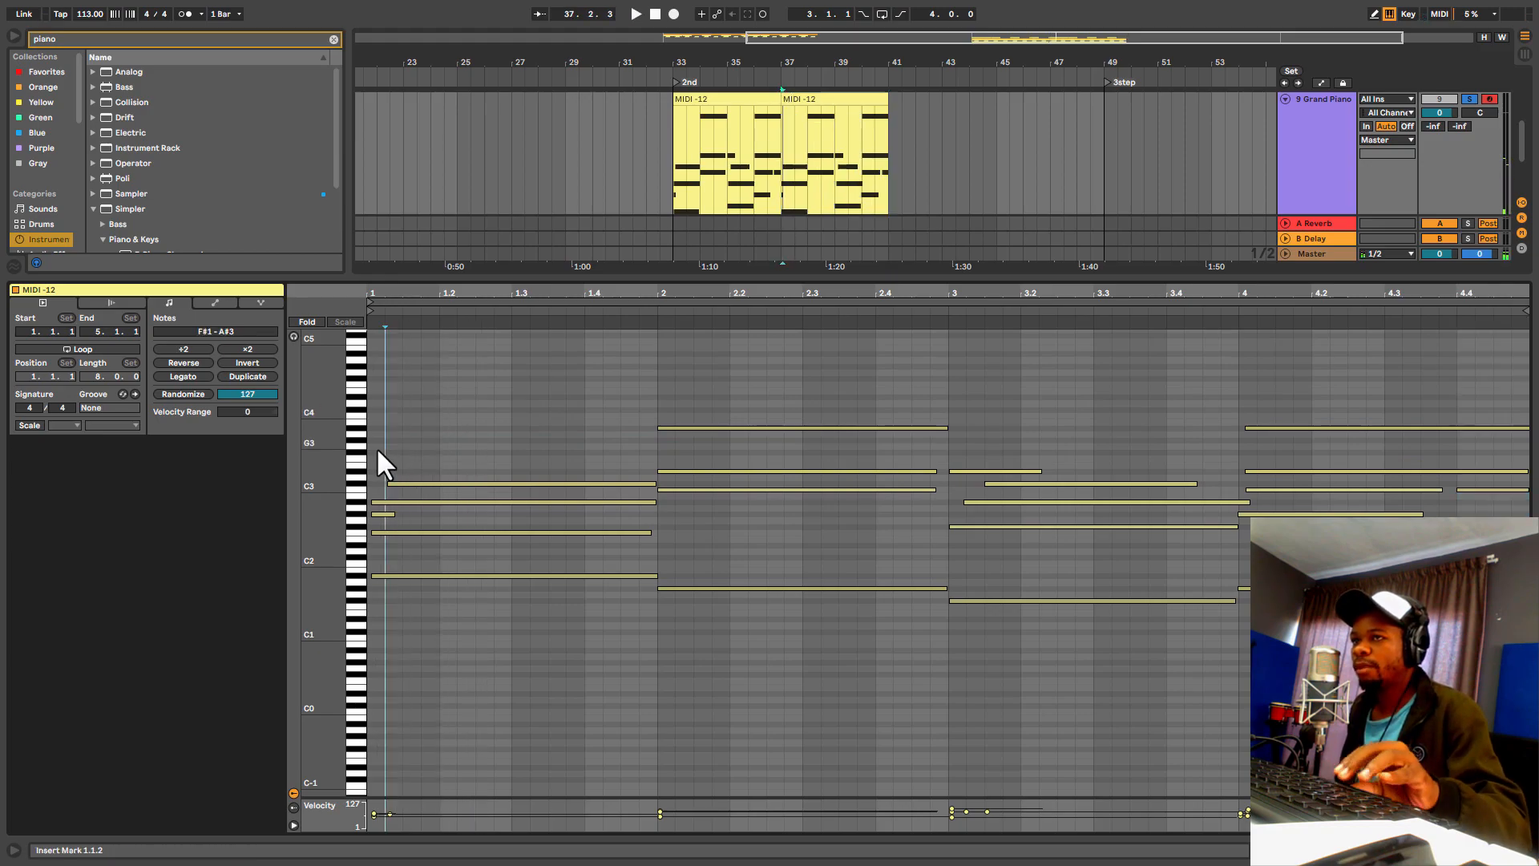
pyautogui.click(290, 336)
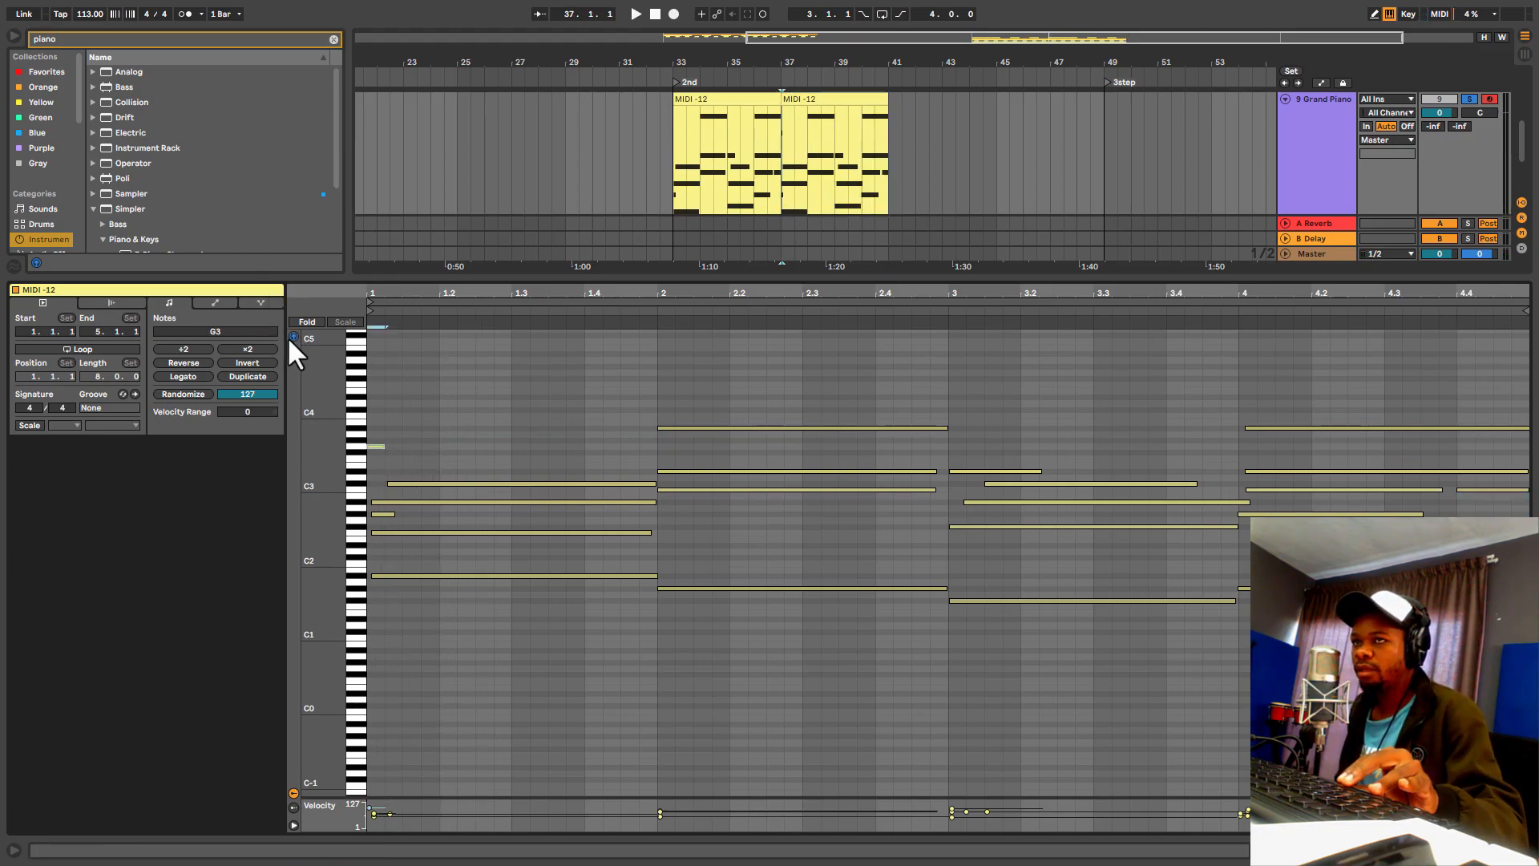
pyautogui.moveTo(321, 486); pyautogui.dragTo(655, 382)
pyautogui.press('space')
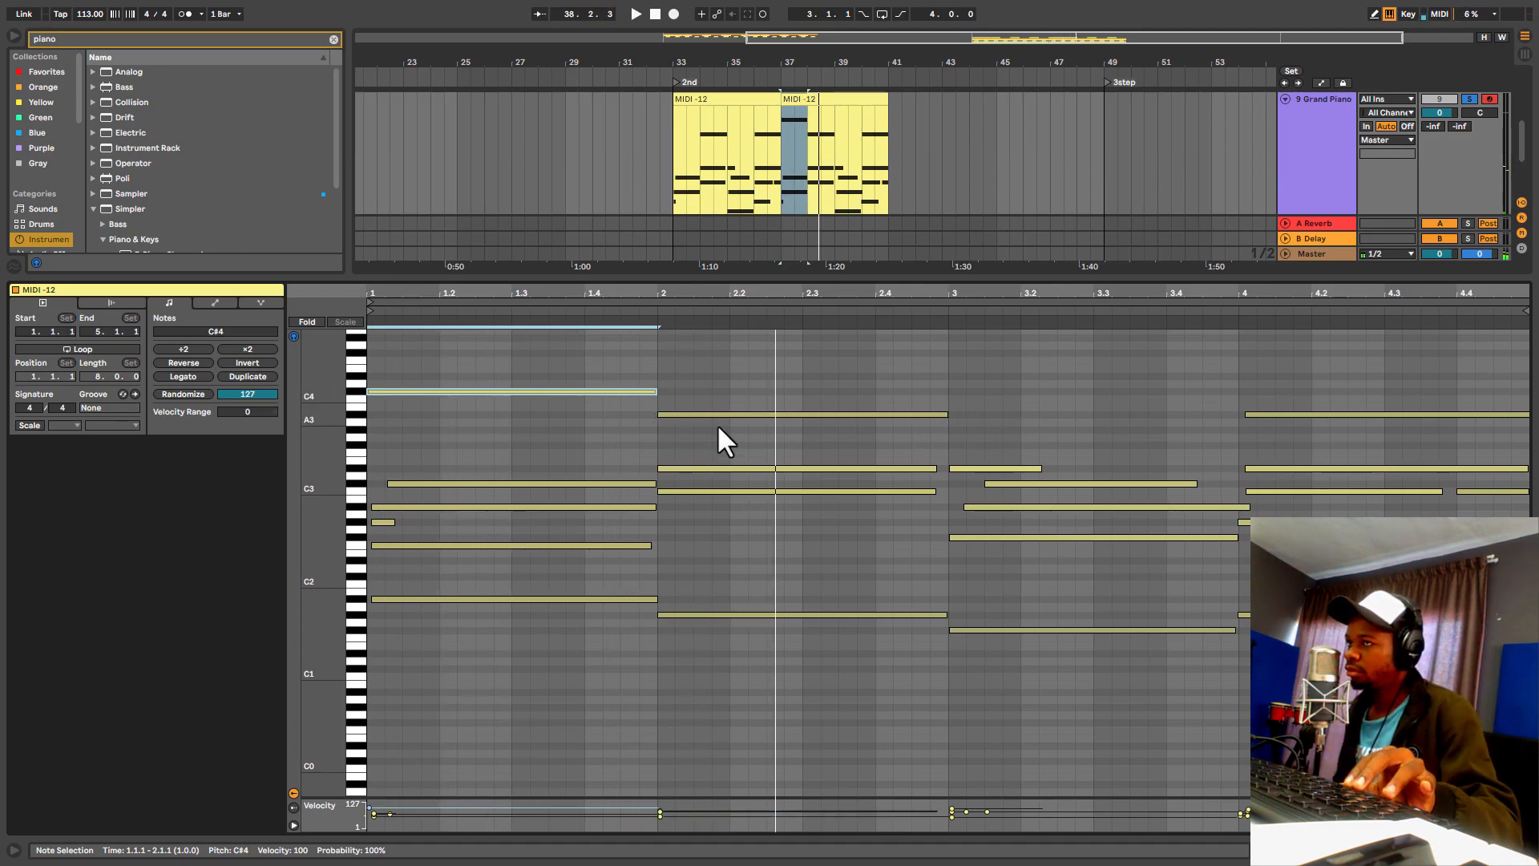
# Step: Add a C4 note spanning 2.1.1 to 3.1.1 in the second MIDI clip and play it back
pyautogui.click(705, 418)
pyautogui.click(702, 413)
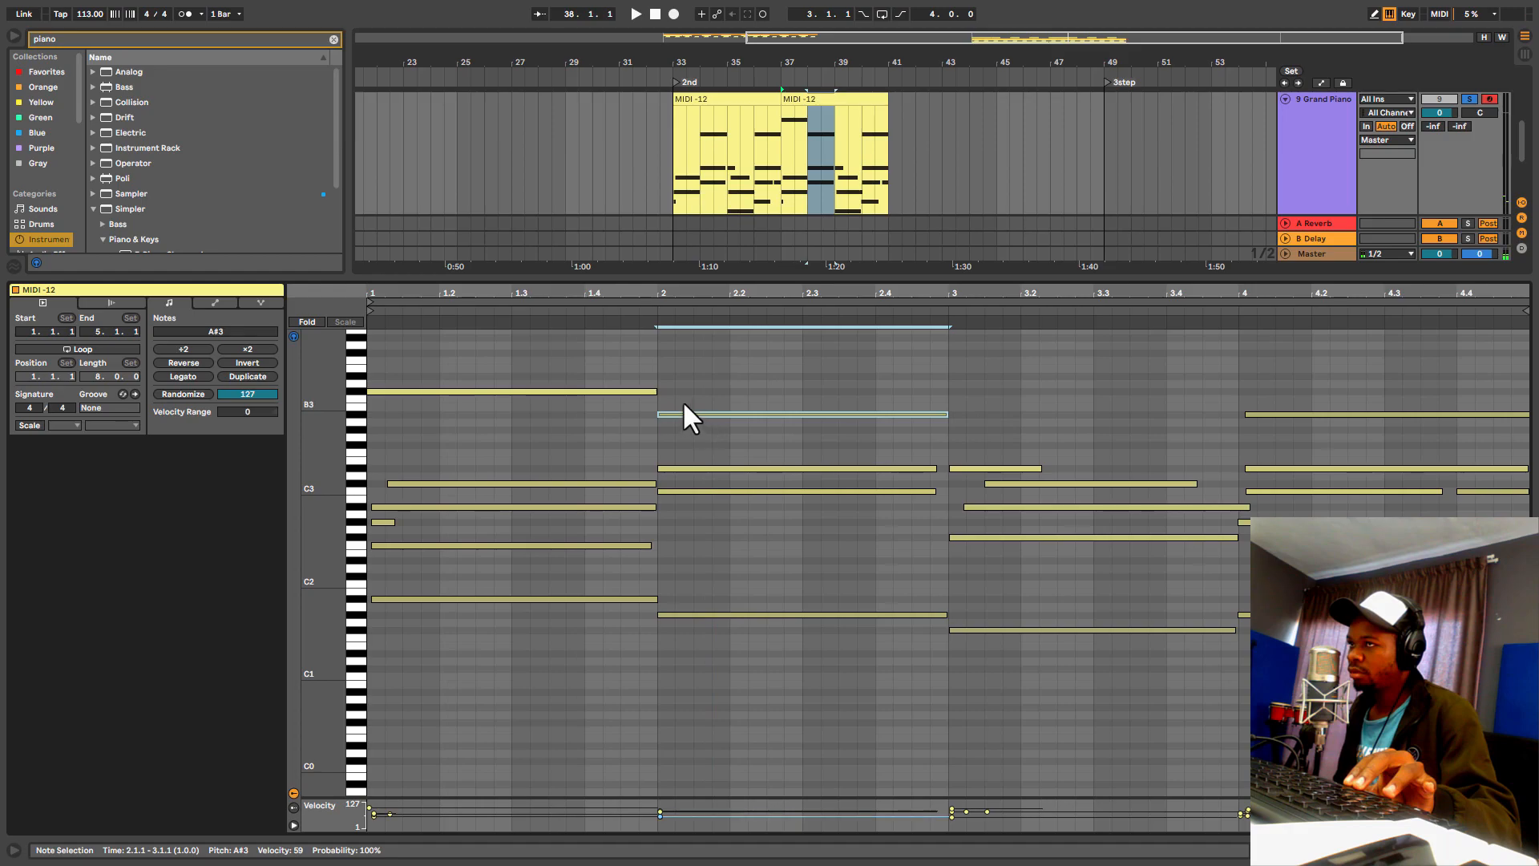
pyautogui.click(673, 398)
pyautogui.doubleClick(671, 399)
pyautogui.moveTo(672, 398); pyautogui.dragTo(939, 405)
pyautogui.press('space')
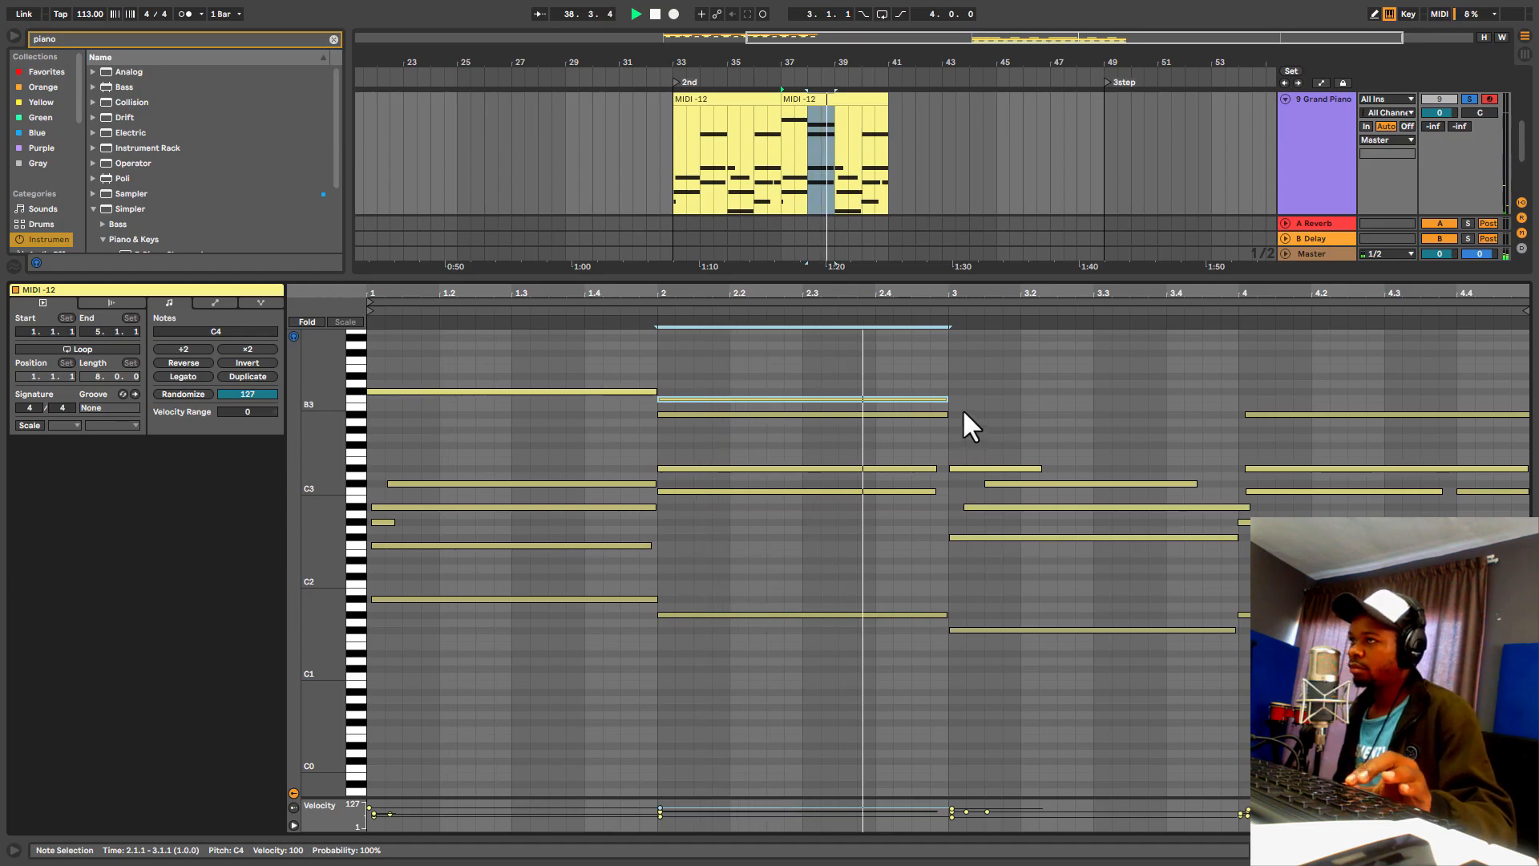
# Step: Add an A#3 note spanning 3.1.1 to 4.1.1 in the second MIDI clip, auditioning the melody
pyautogui.scroll(1, 954, 377)
pyautogui.scroll(2, 954, 385)
pyautogui.press('space')
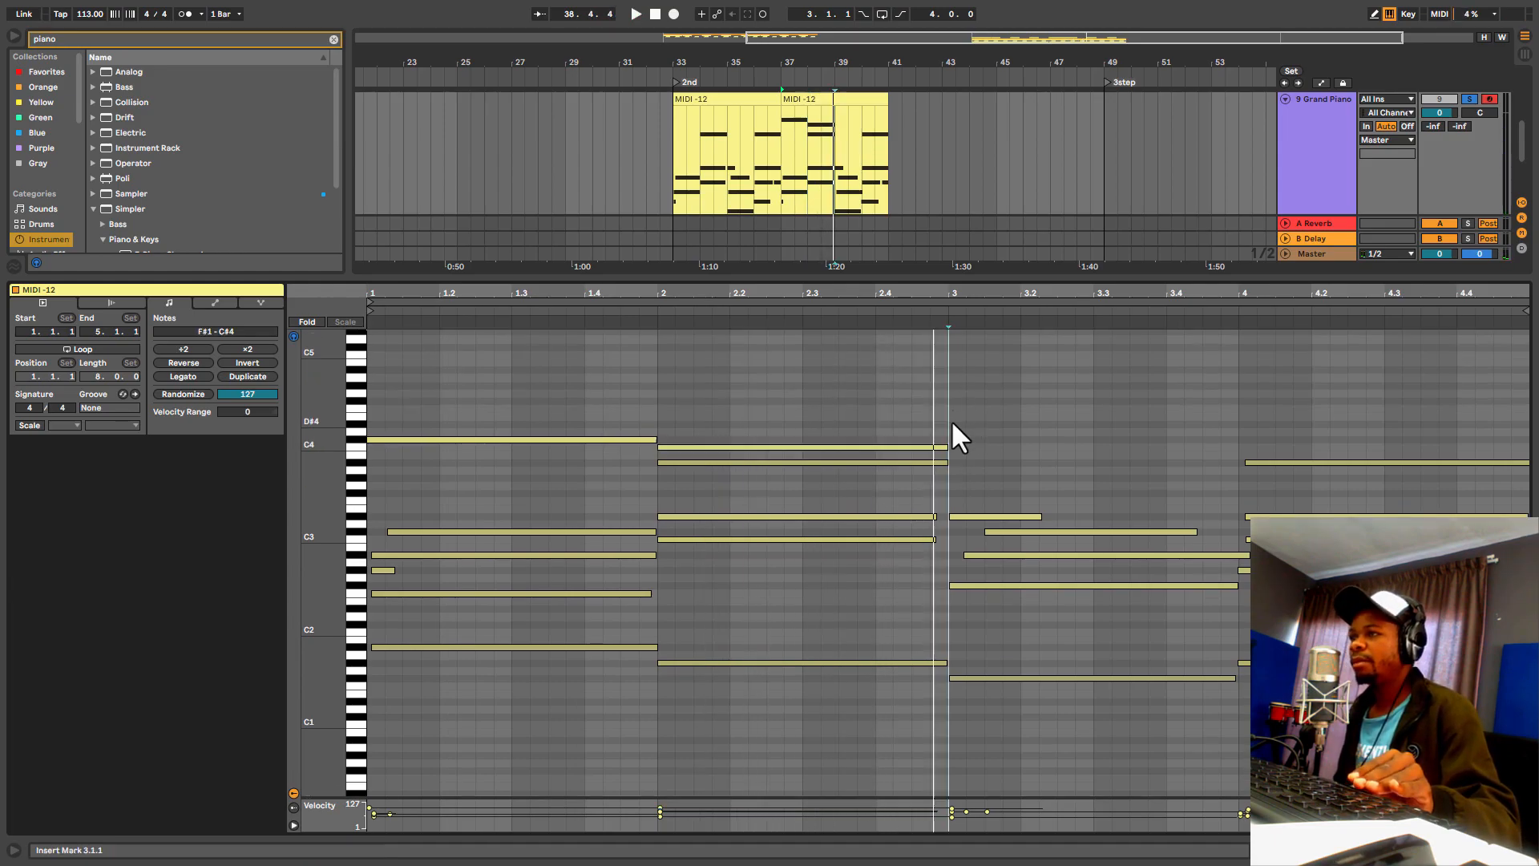
pyautogui.doubleClick(954, 408)
pyautogui.moveTo(959, 408); pyautogui.dragTo(961, 370)
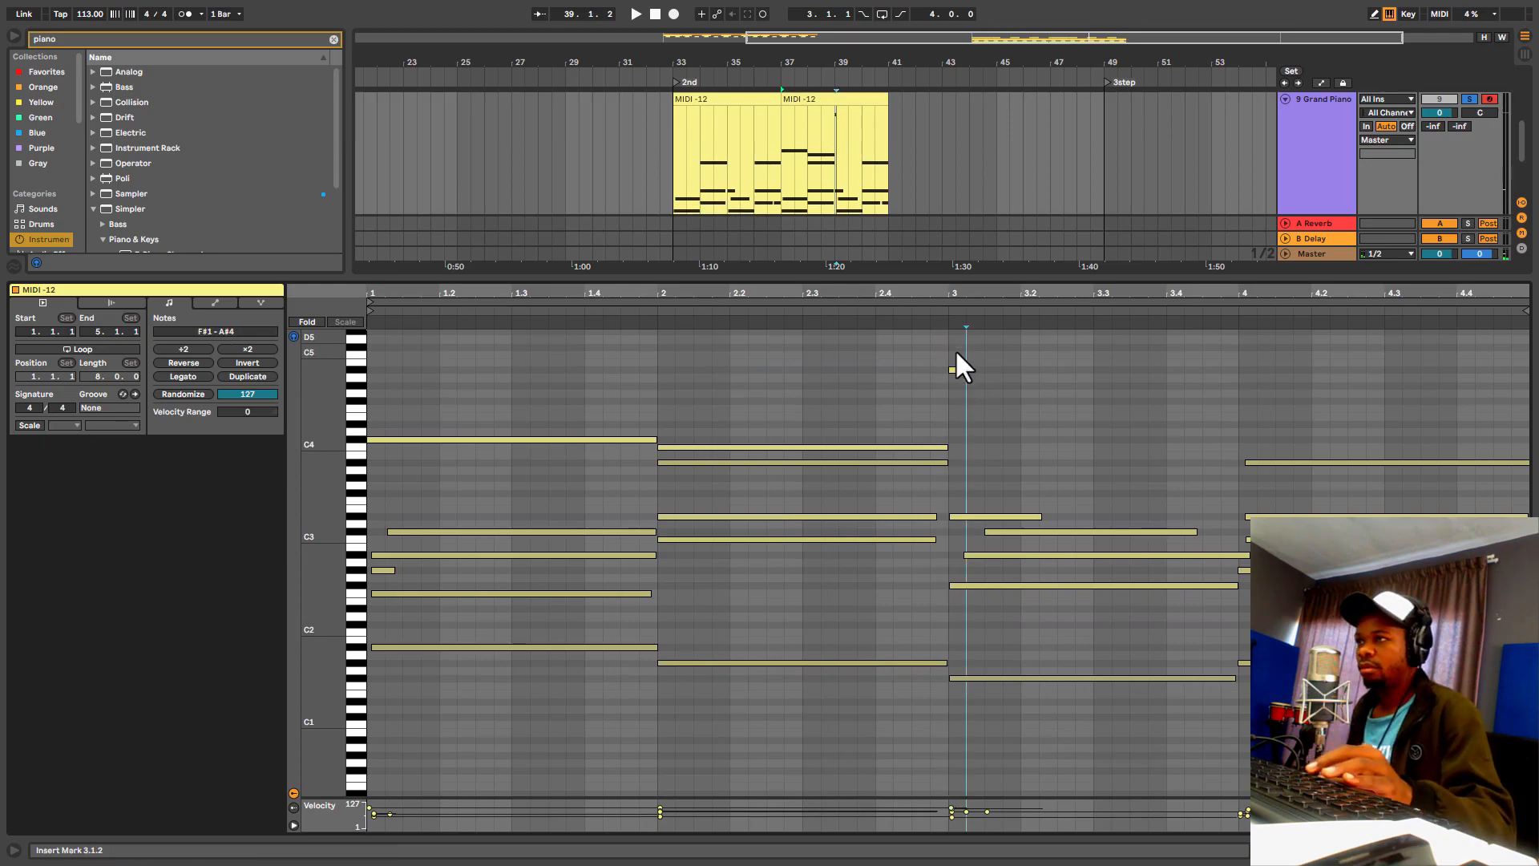
pyautogui.hotkey('shift', 'Down')
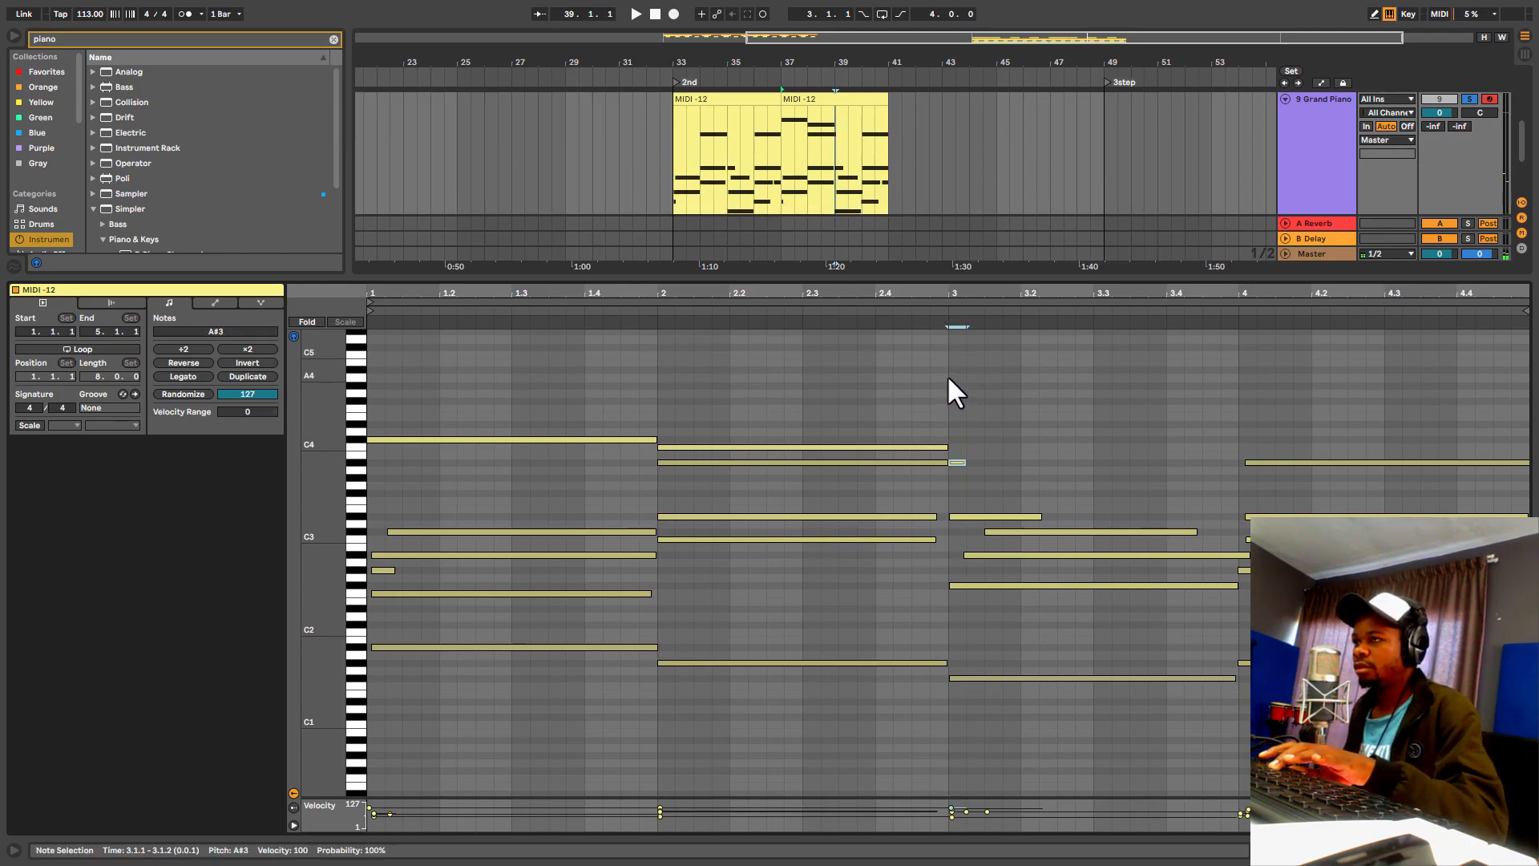
pyautogui.press('space')
pyautogui.moveTo(965, 462); pyautogui.dragTo(1226, 479)
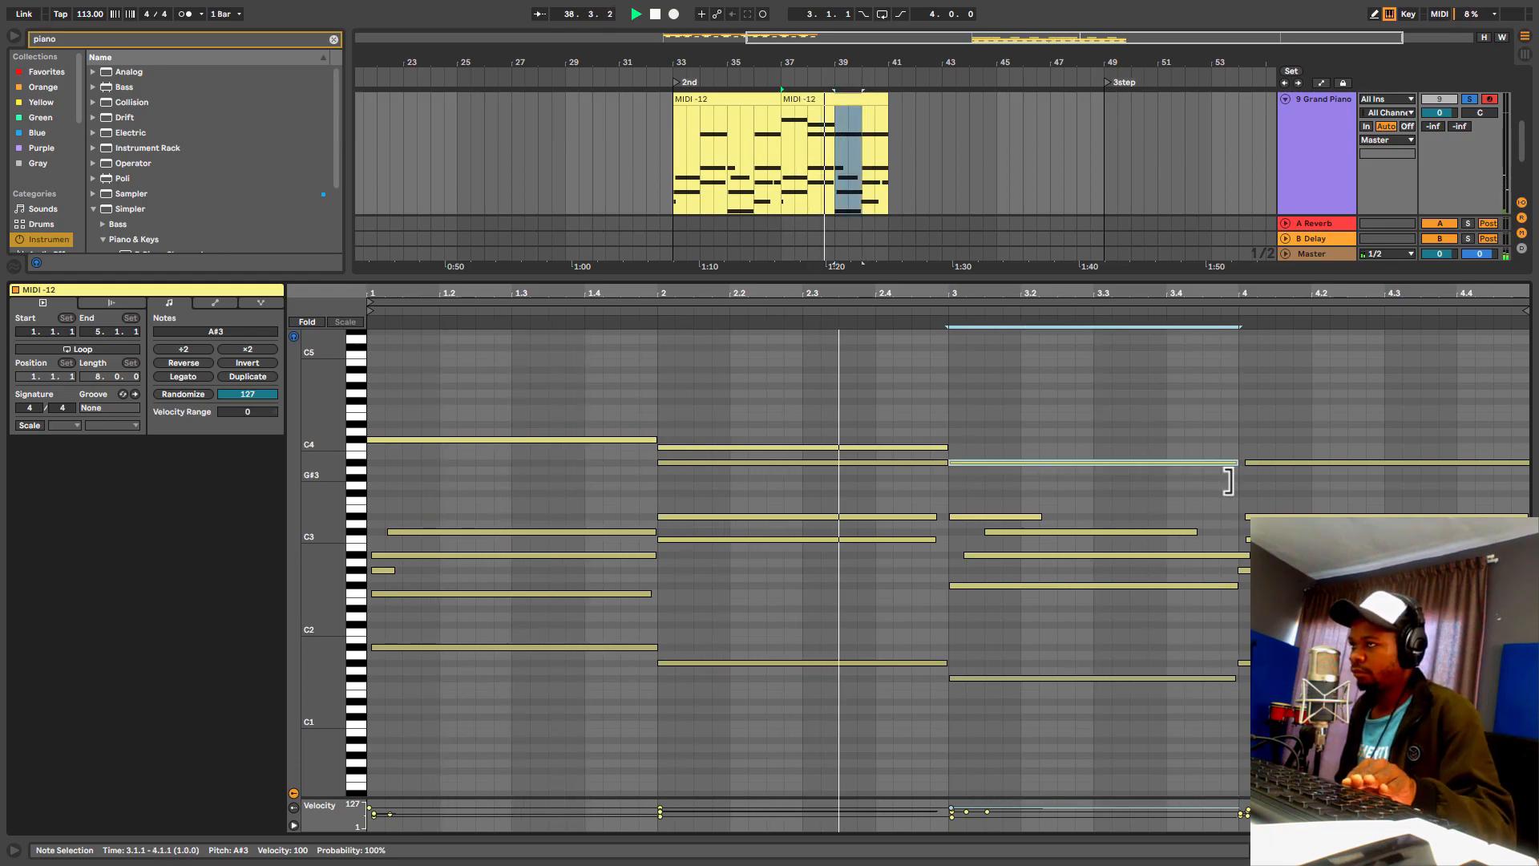
# Step: Add an A#4 note spanning 4.1.1 to 5.1.1 in the second MIDI clip, auditioning the melody
pyautogui.doubleClick(1247, 418)
pyautogui.press('space')
pyautogui.press('Up')
pyautogui.press('Up')
pyautogui.press('Up')
pyautogui.press('Up')
pyautogui.press('Up')
pyautogui.press('Up')
pyautogui.press('Up')
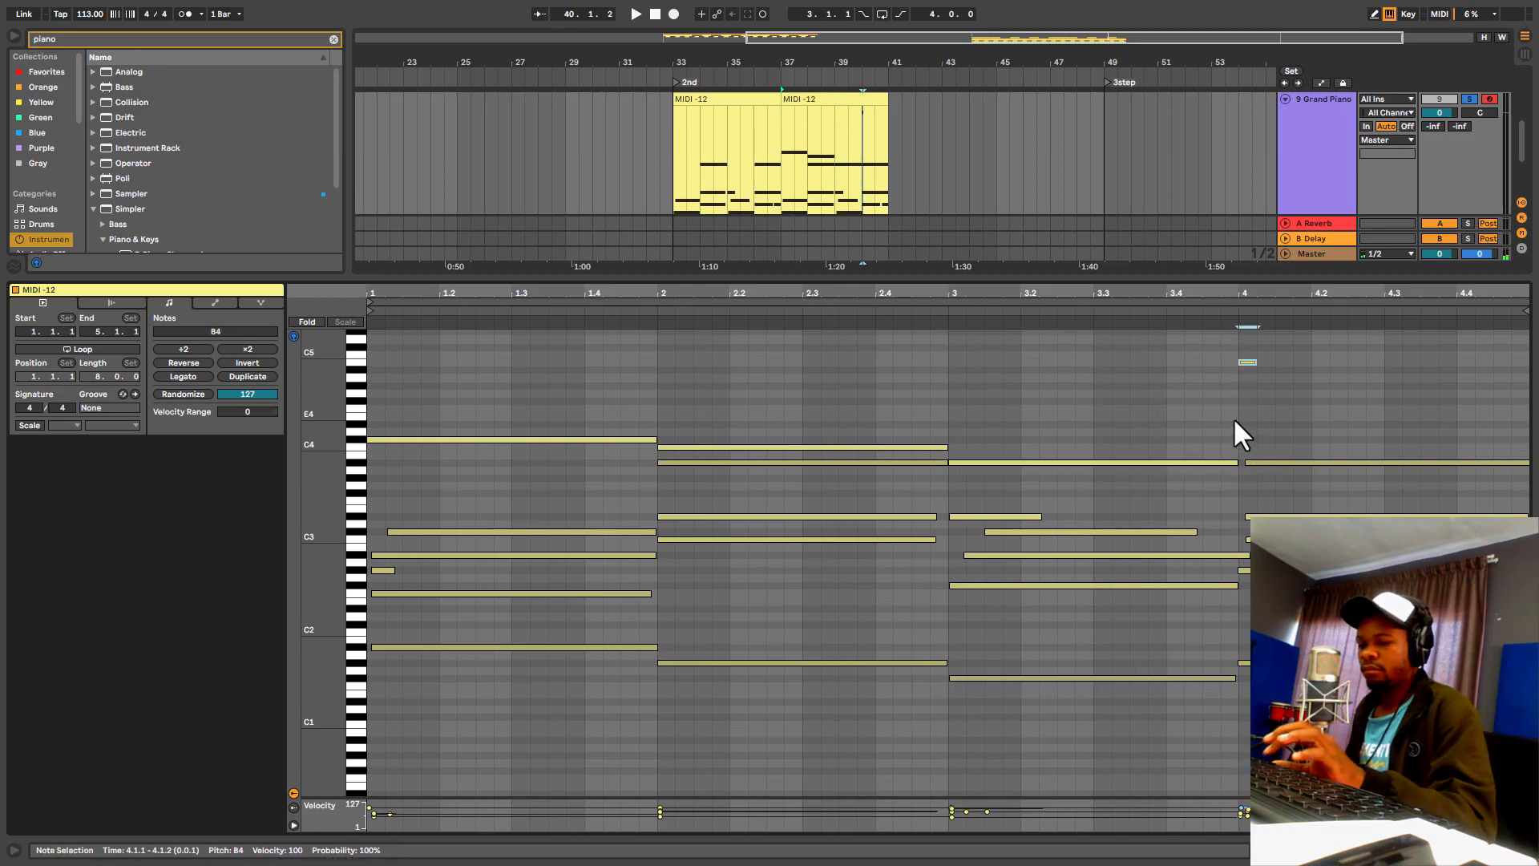
pyautogui.press('Down')
pyautogui.press('space')
pyautogui.moveTo(1252, 369); pyautogui.dragTo(1451, 385)
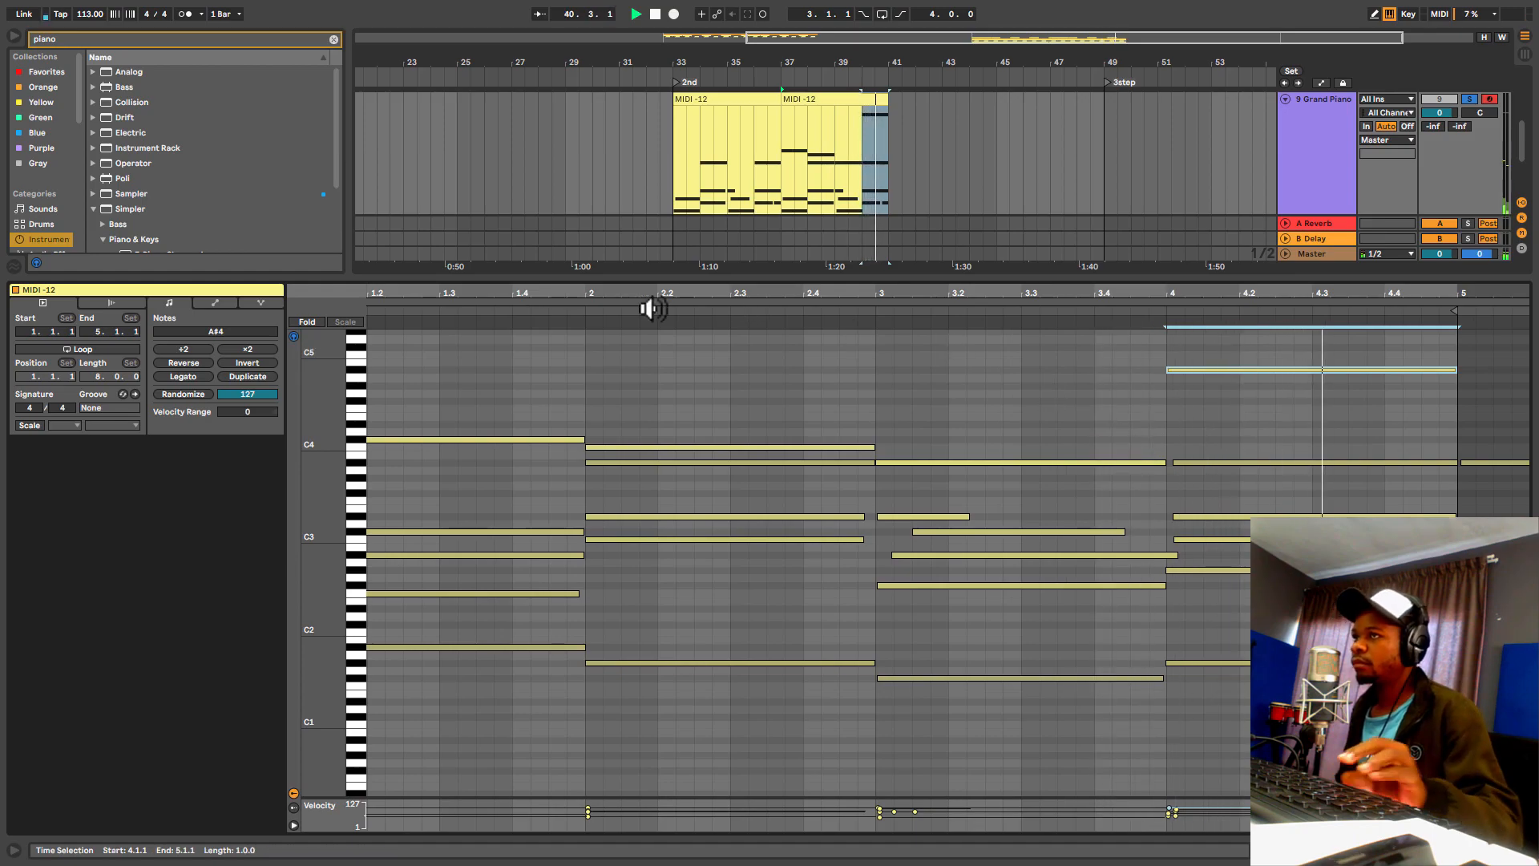
pyautogui.press('space')
# Step: Move both Grand Piano MIDI clips so that they start at bar 41
pyautogui.moveTo(758, 279); pyautogui.dragTo(767, 453)
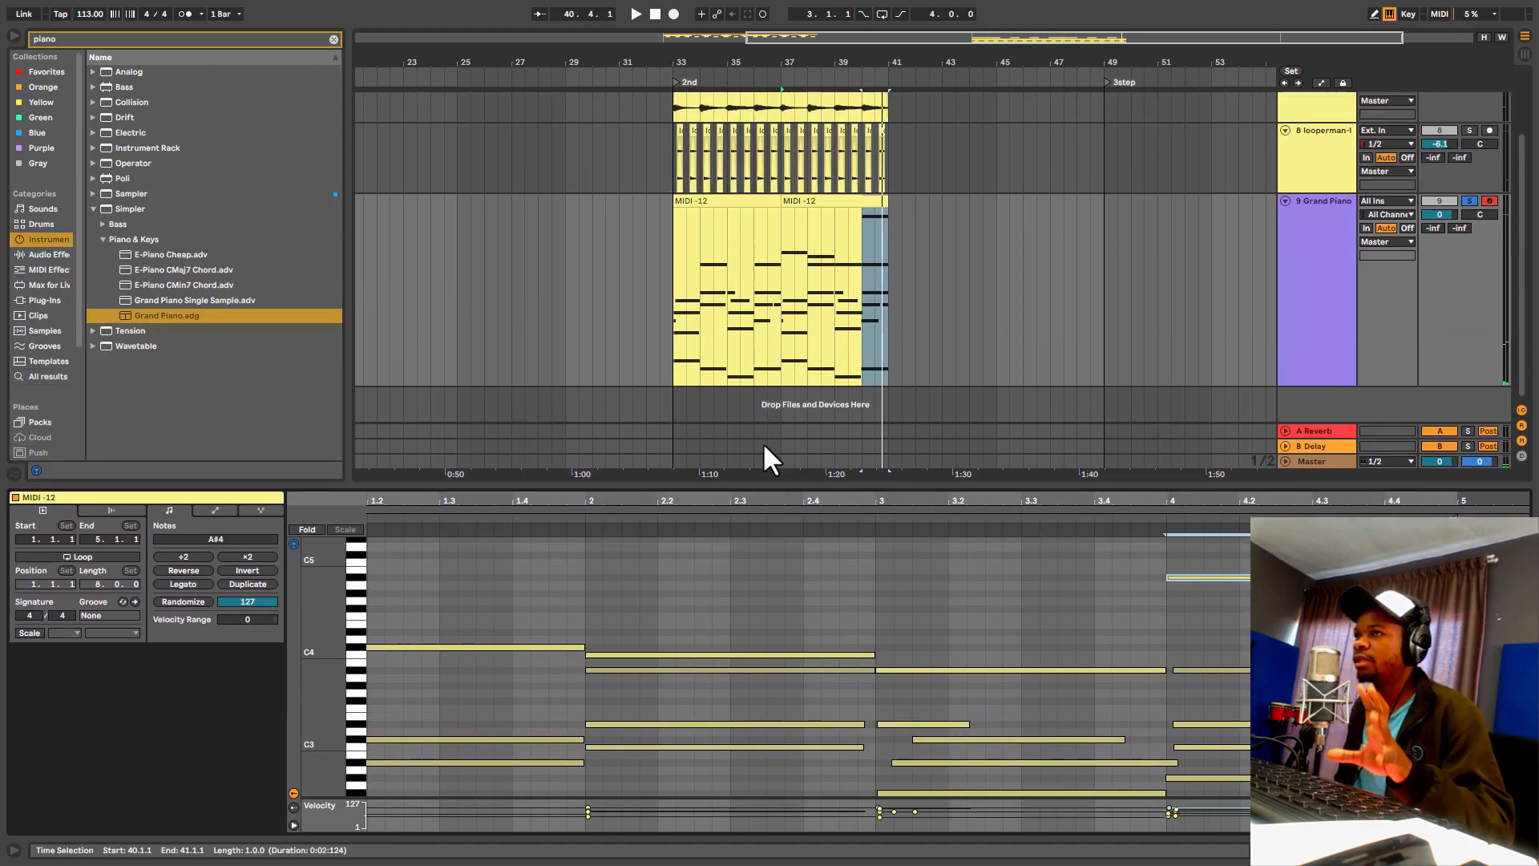
pyautogui.click(671, 311)
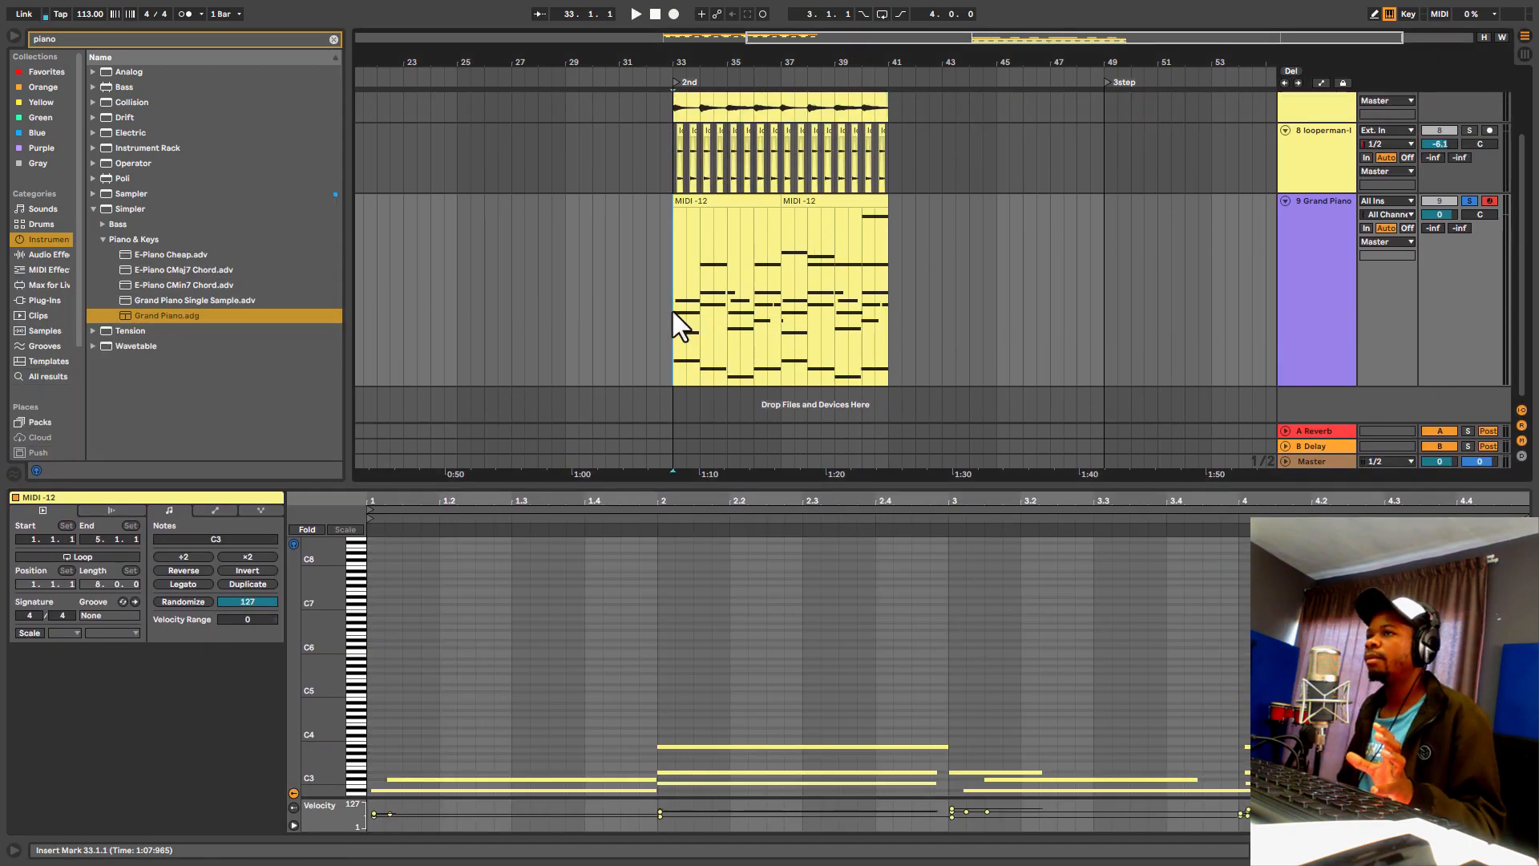
pyautogui.click(792, 210)
pyautogui.click(778, 291)
pyautogui.moveTo(675, 280); pyautogui.dragTo(885, 289)
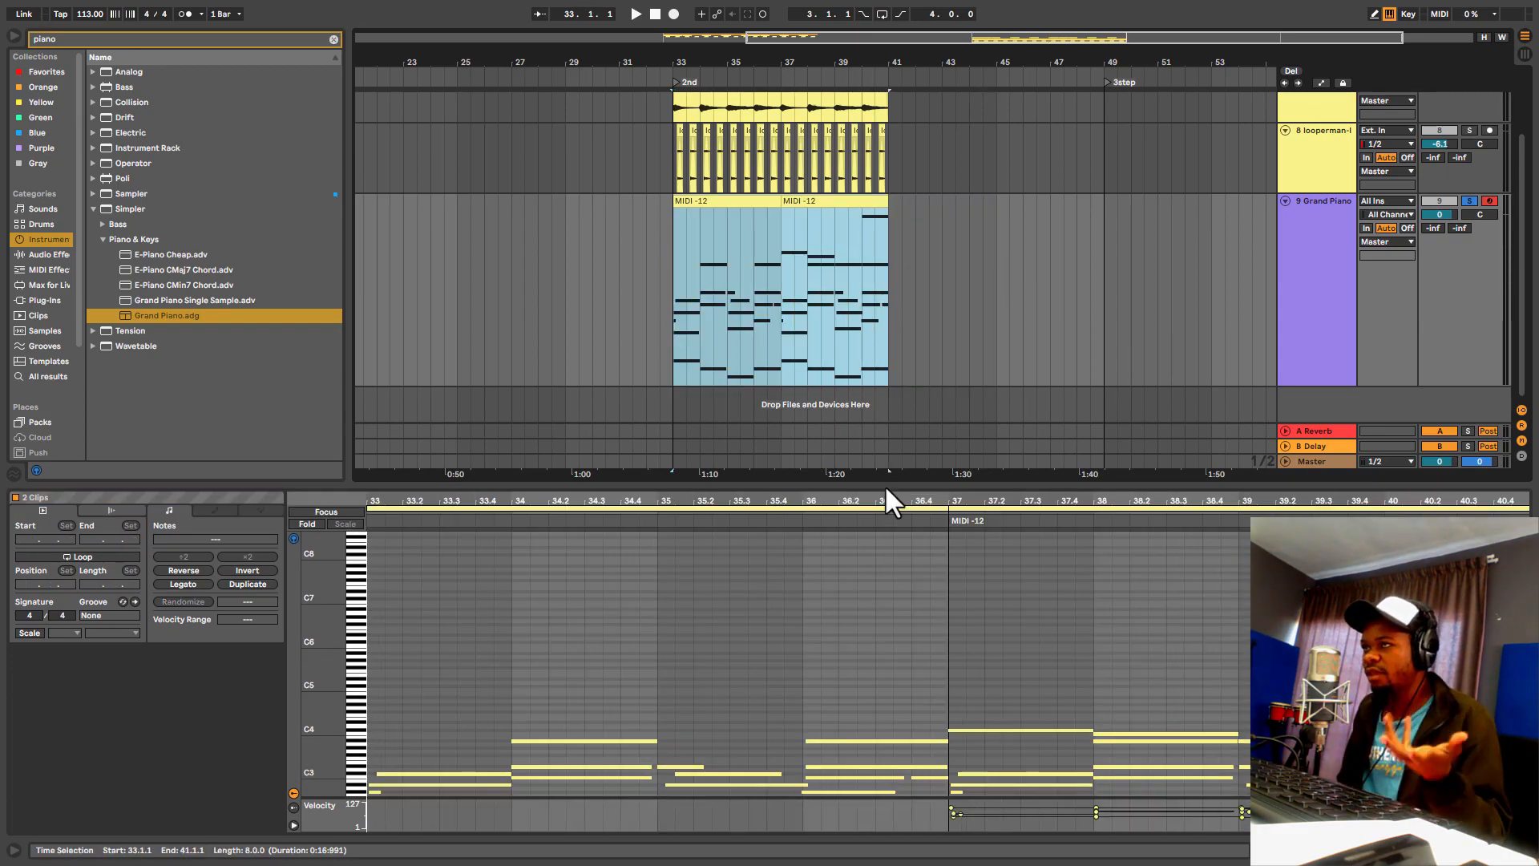
pyautogui.moveTo(911, 488); pyautogui.dragTo(897, 705)
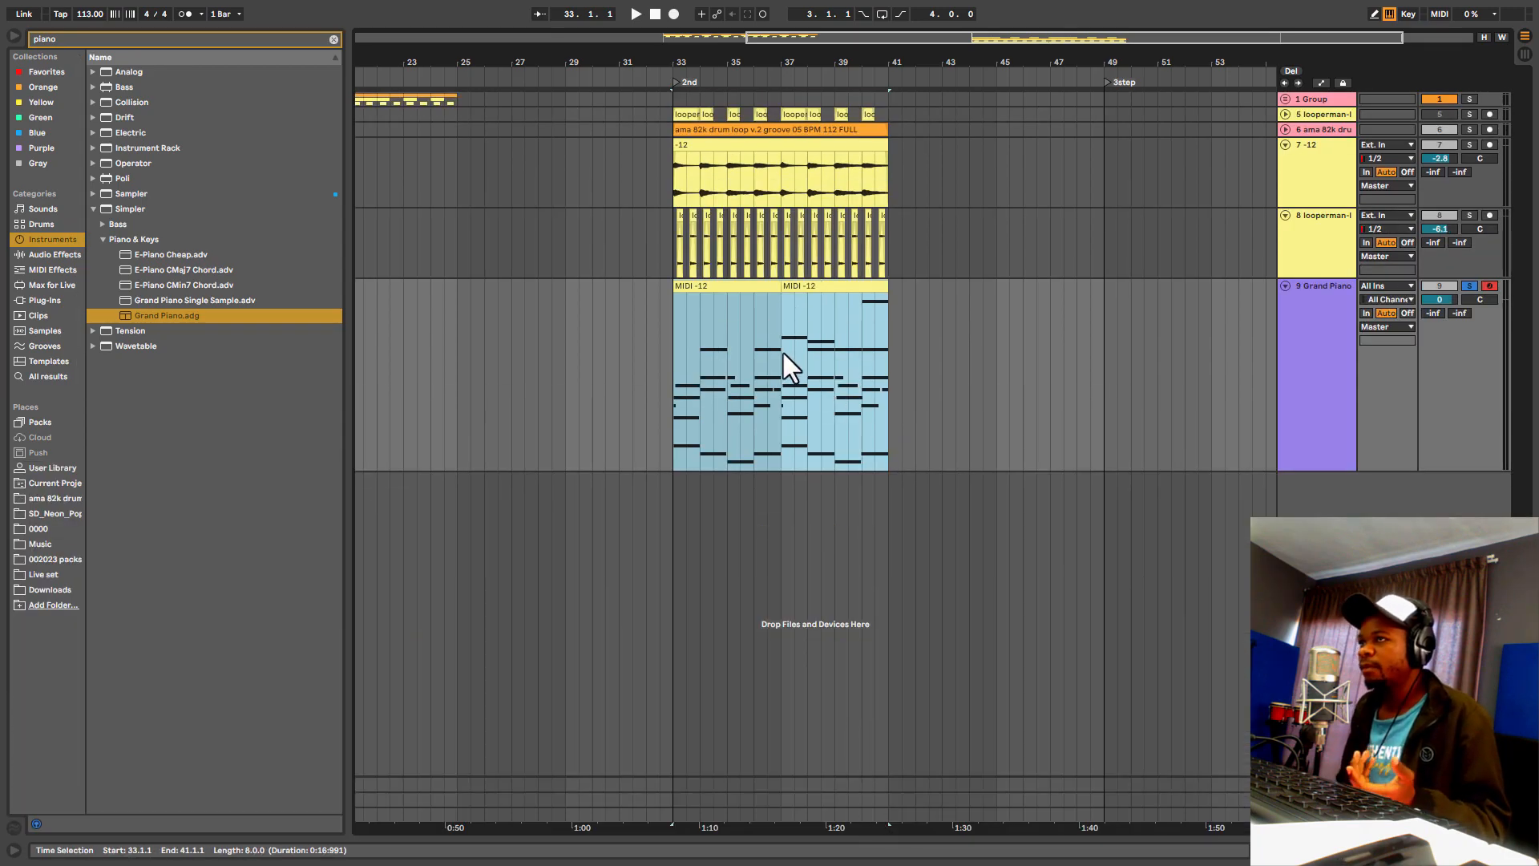
pyautogui.moveTo(670, 388); pyautogui.dragTo(885, 372)
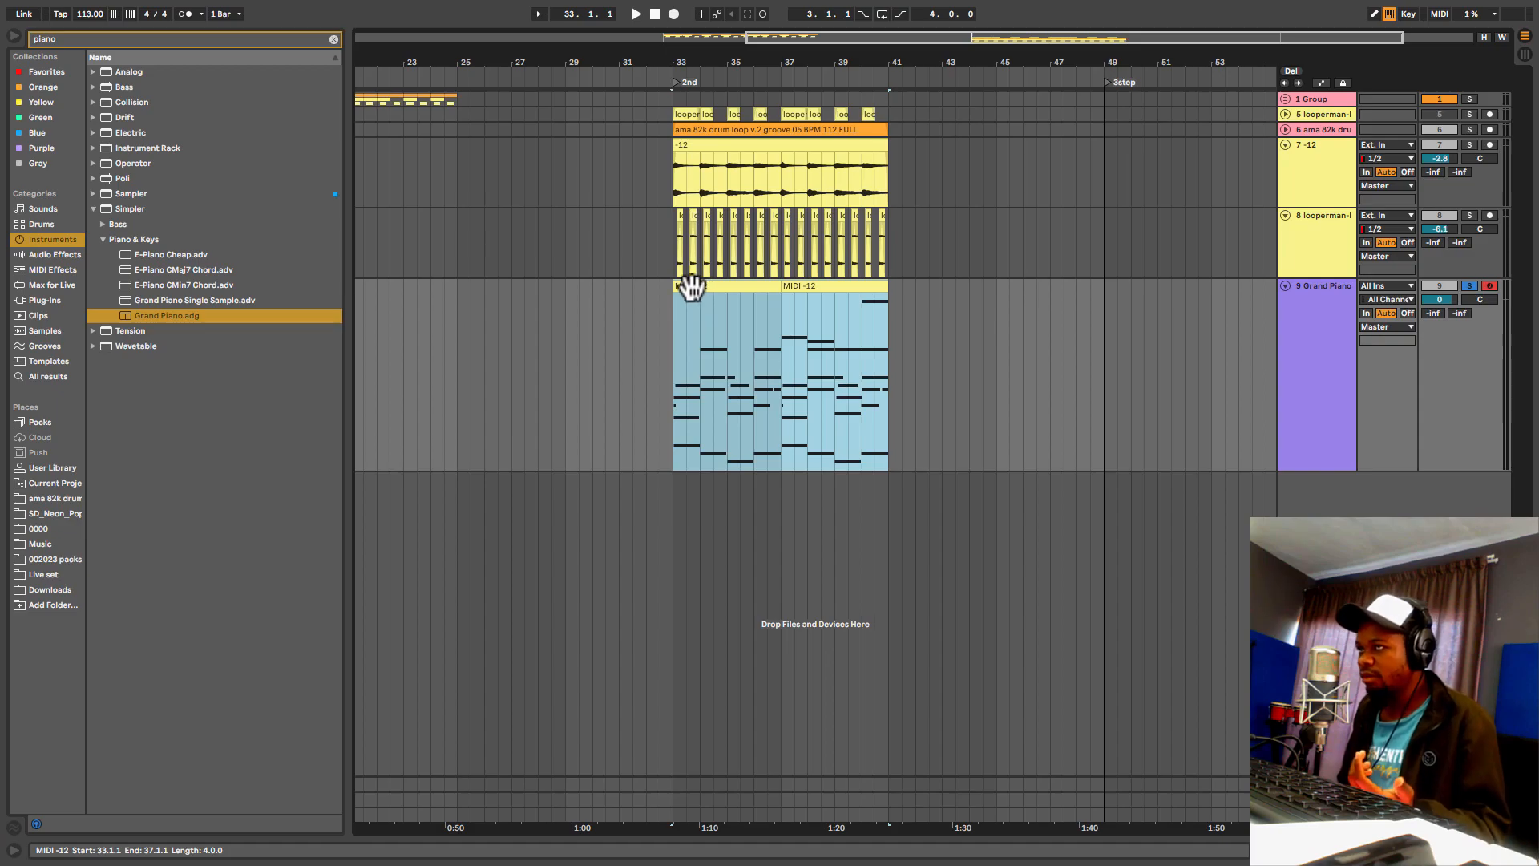
pyautogui.moveTo(689, 290); pyautogui.dragTo(910, 292)
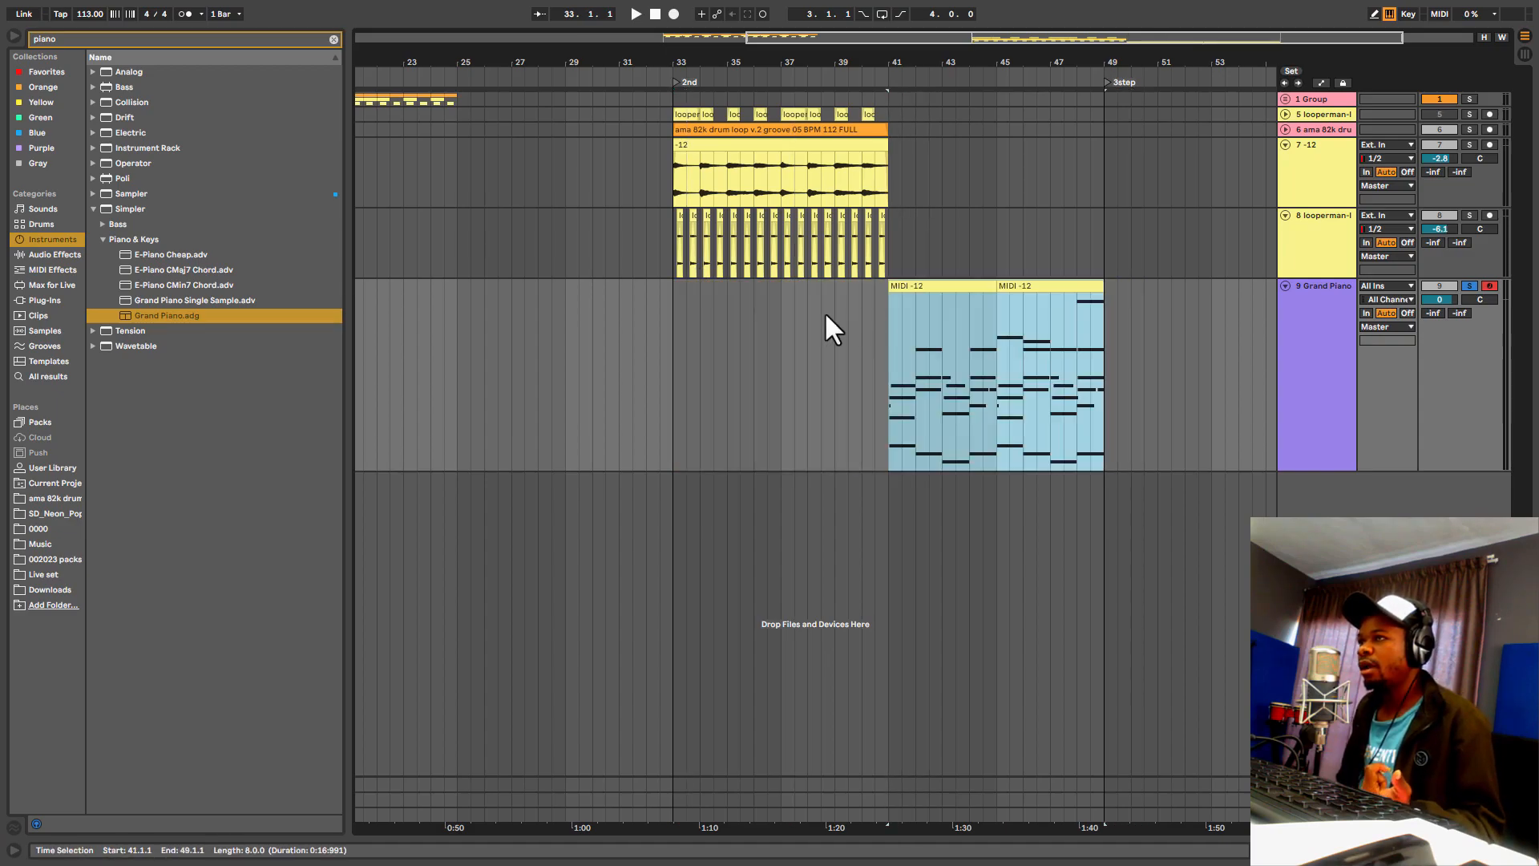
# Step: Find the Melodyne plug-in and load it onto audio track 7
pyautogui.click(681, 184)
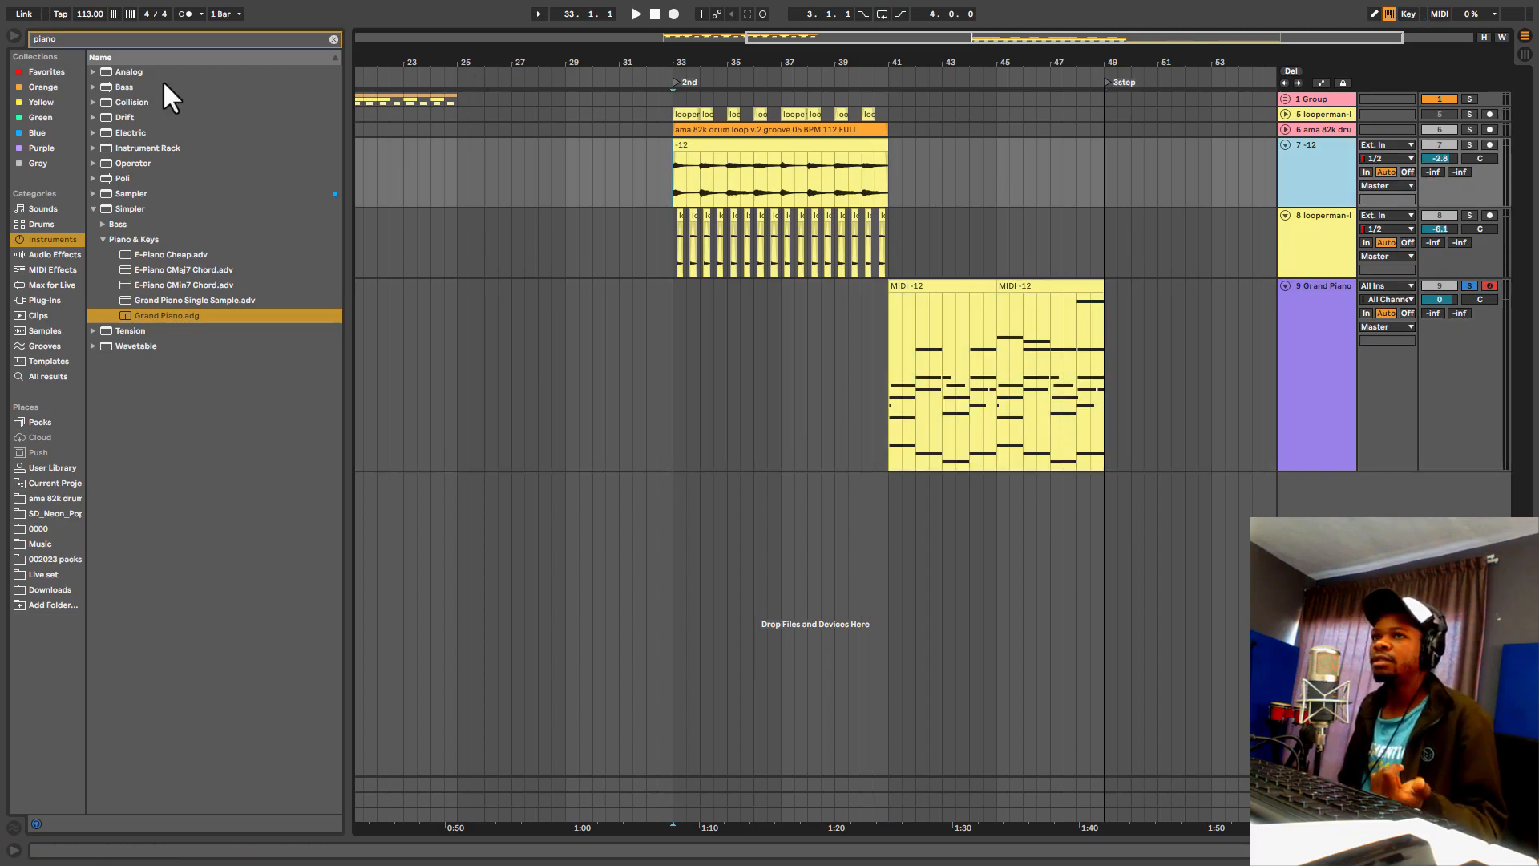
pyautogui.click(127, 41)
pyautogui.write('pl')
pyautogui.press('BackSpace')
pyautogui.press('BackSpace')
pyautogui.write('melo')
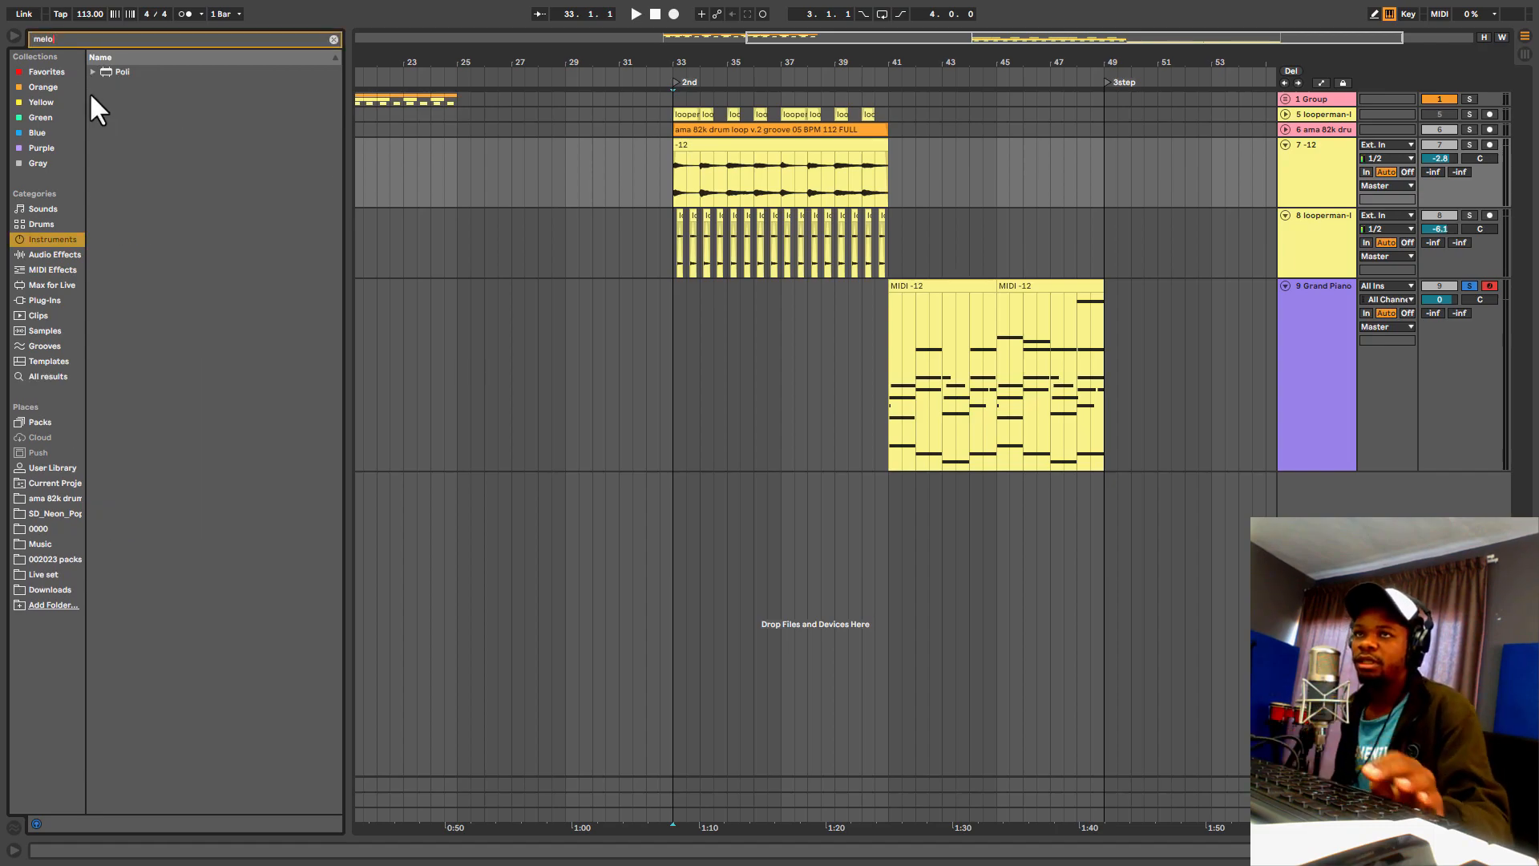
pyautogui.click(42, 300)
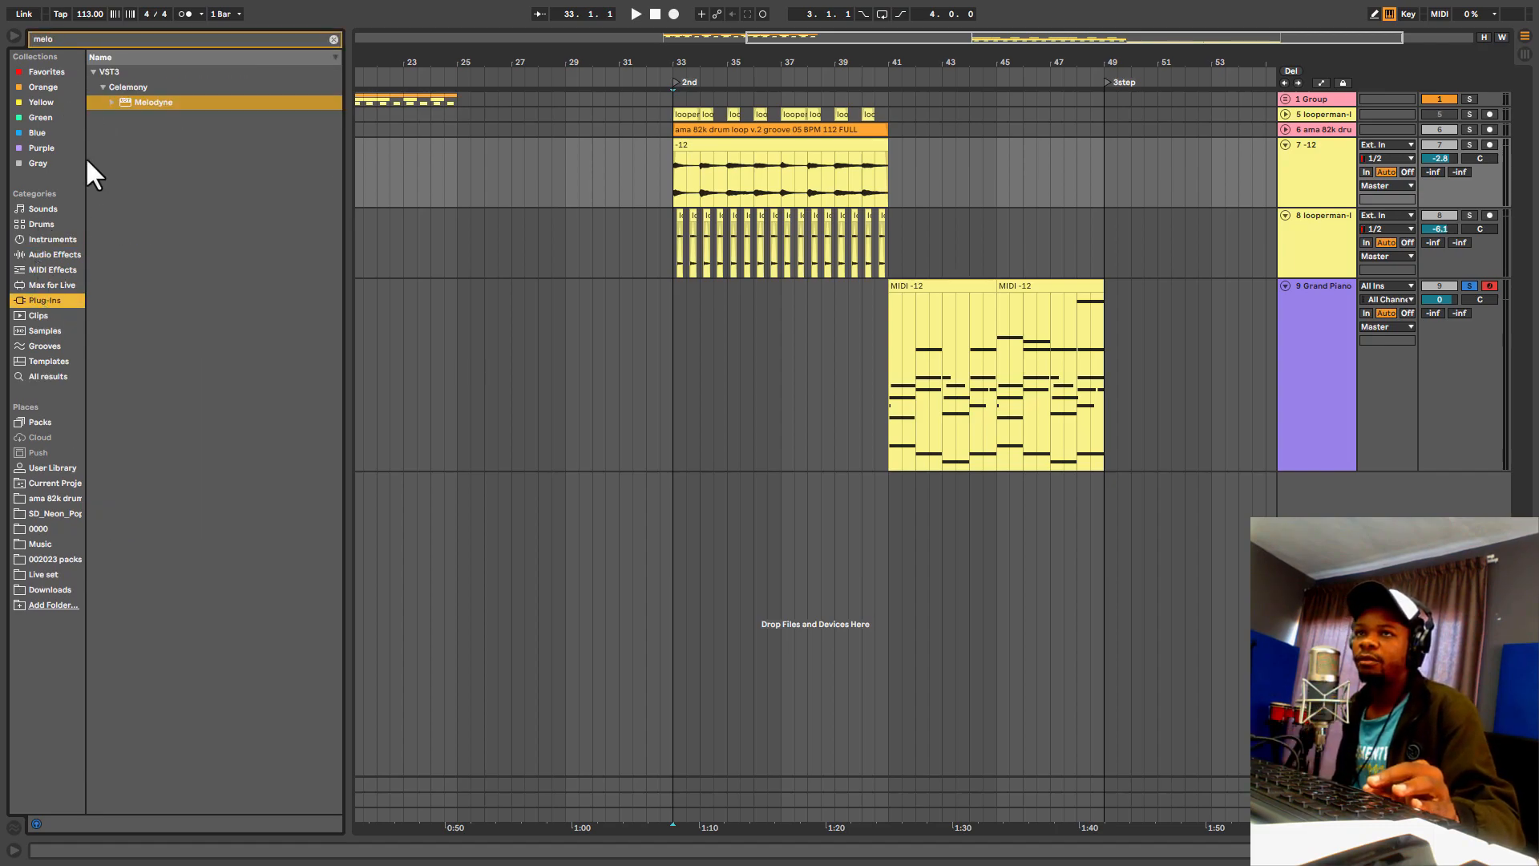
pyautogui.click(120, 105)
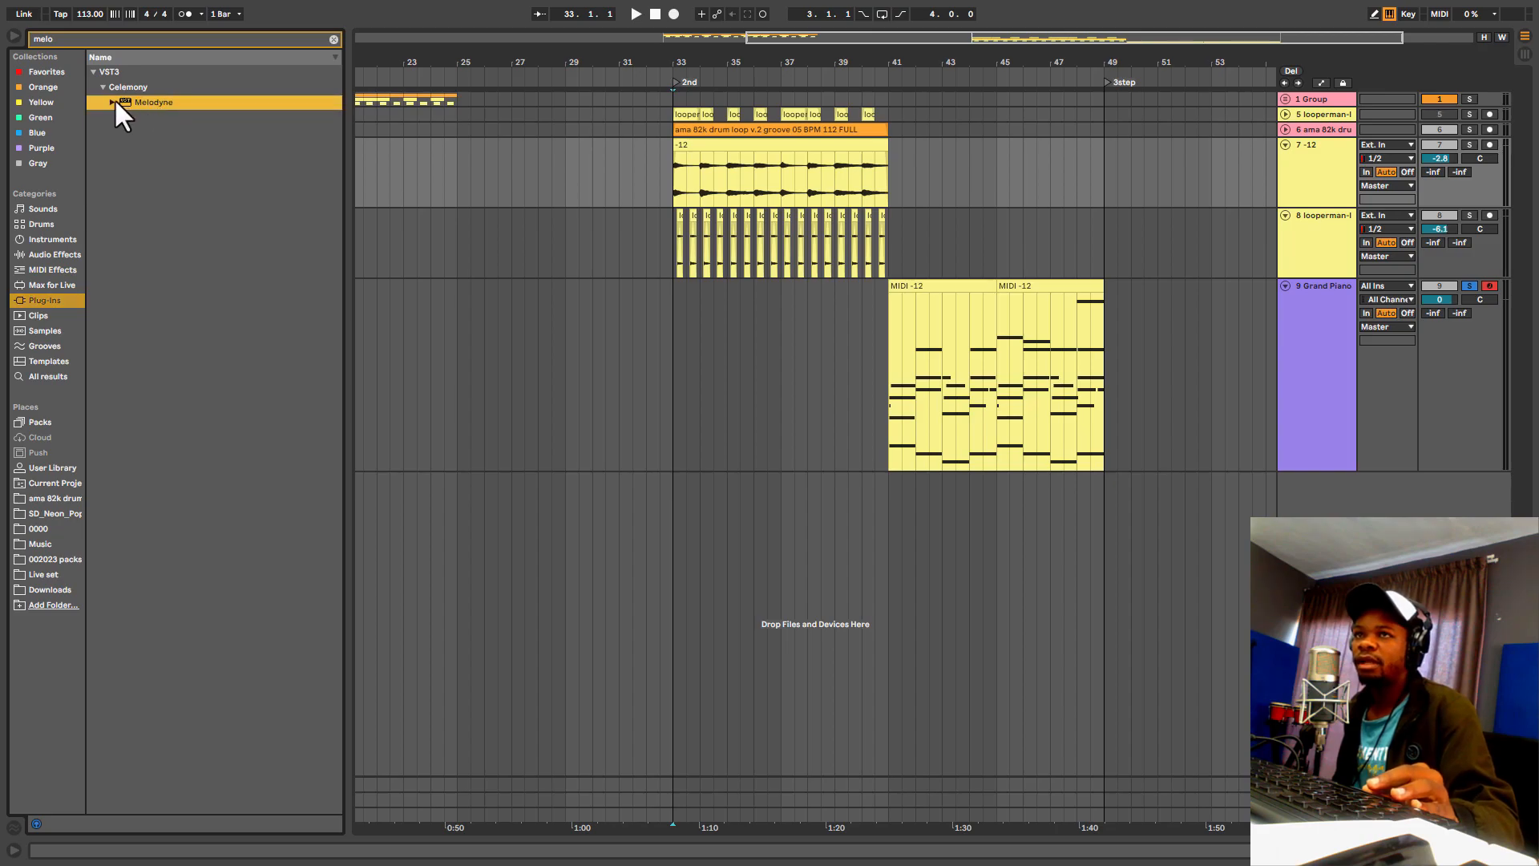
pyautogui.moveTo(146, 104); pyautogui.dragTo(732, 171)
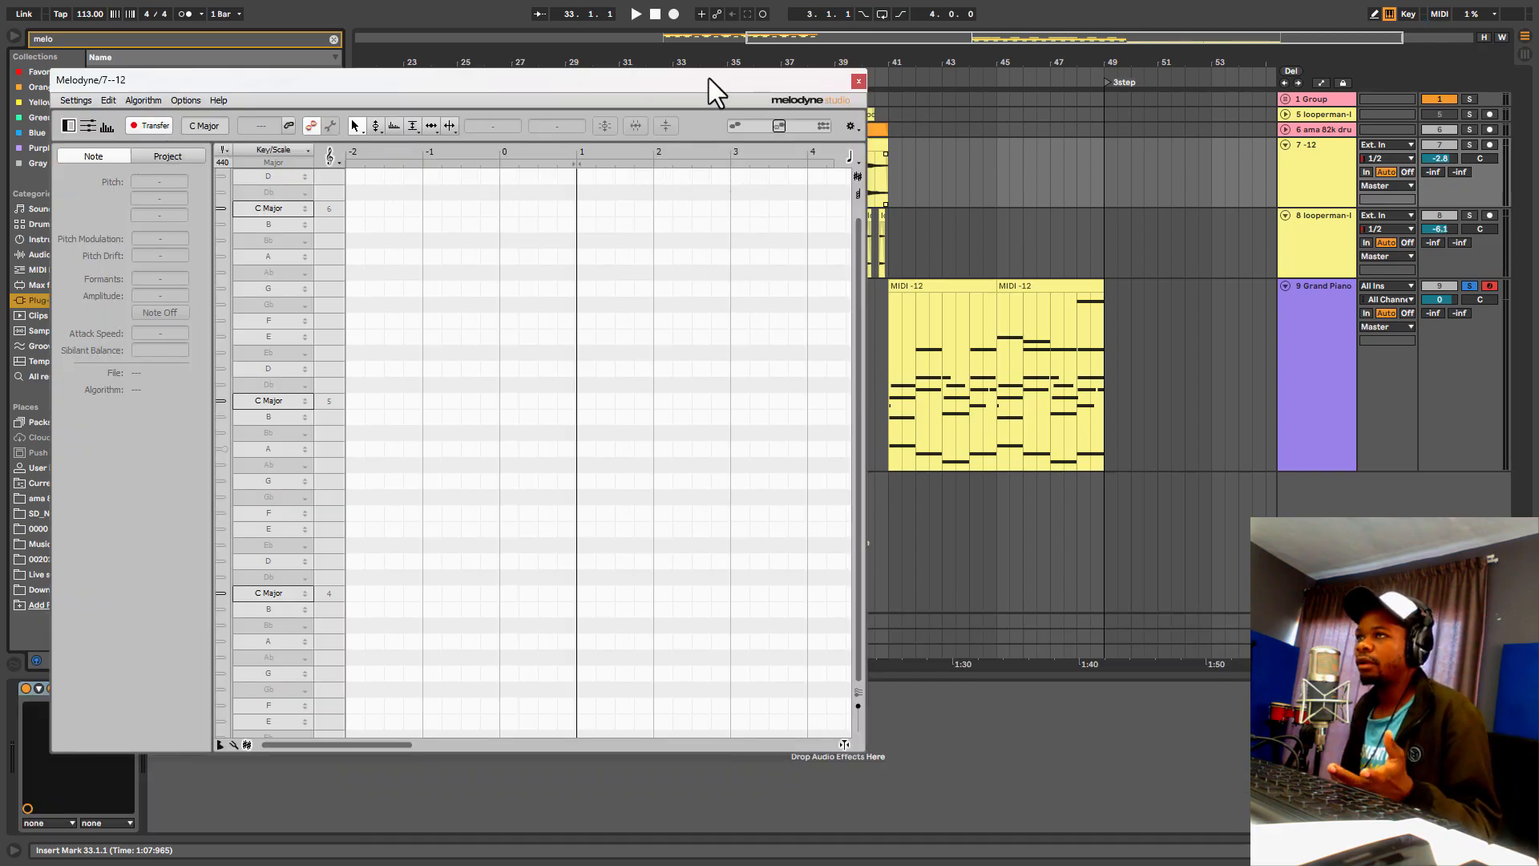
# Step: Solo track 7 and play it from bar 33 to transfer its audio into Melodyne
pyautogui.moveTo(709, 78); pyautogui.dragTo(723, 267)
pyautogui.click(1470, 145)
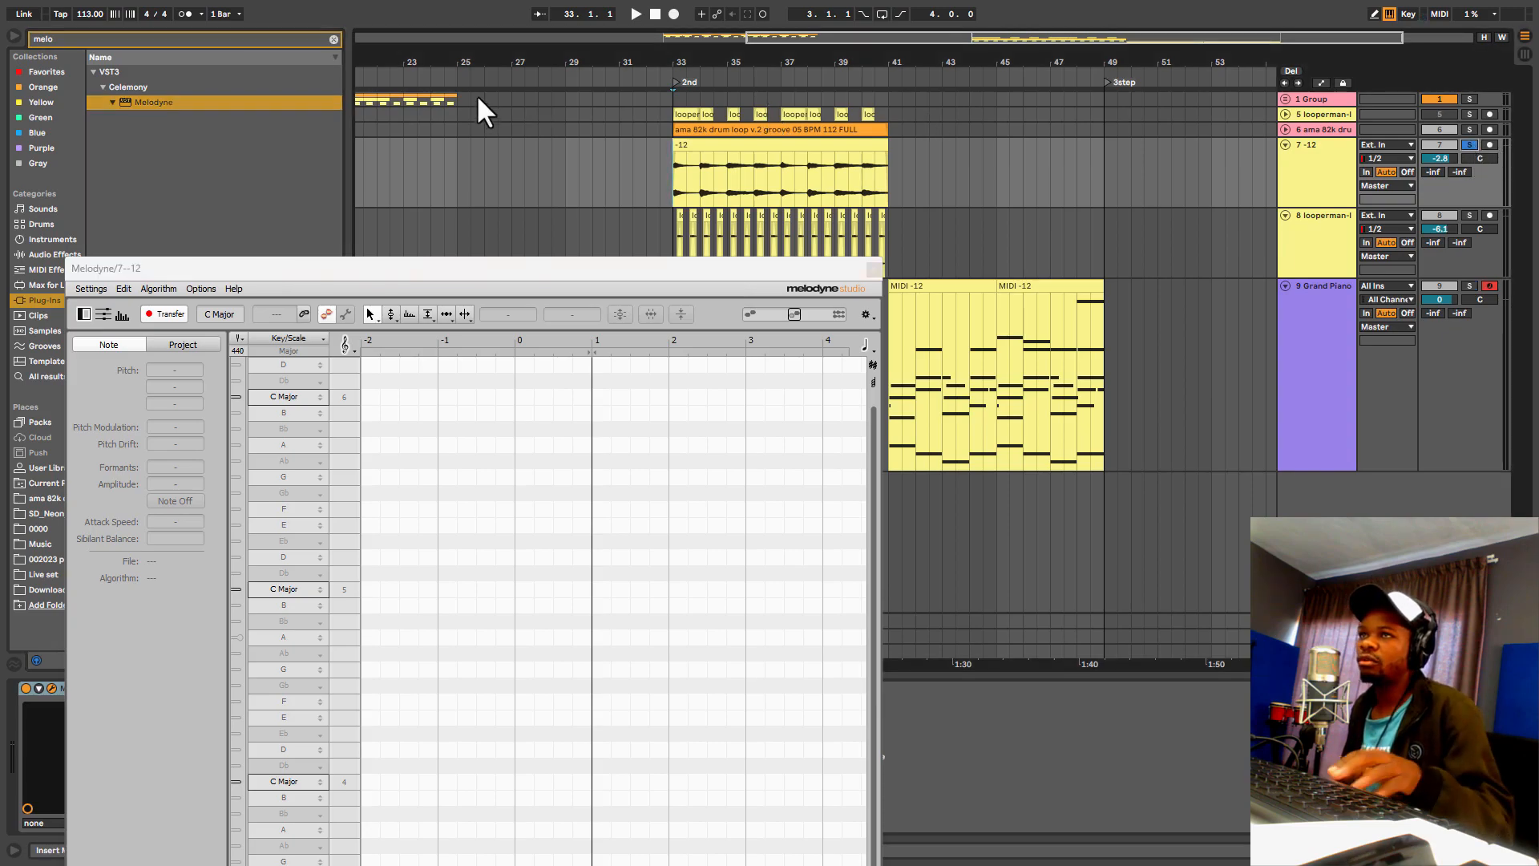
pyautogui.click(632, 12)
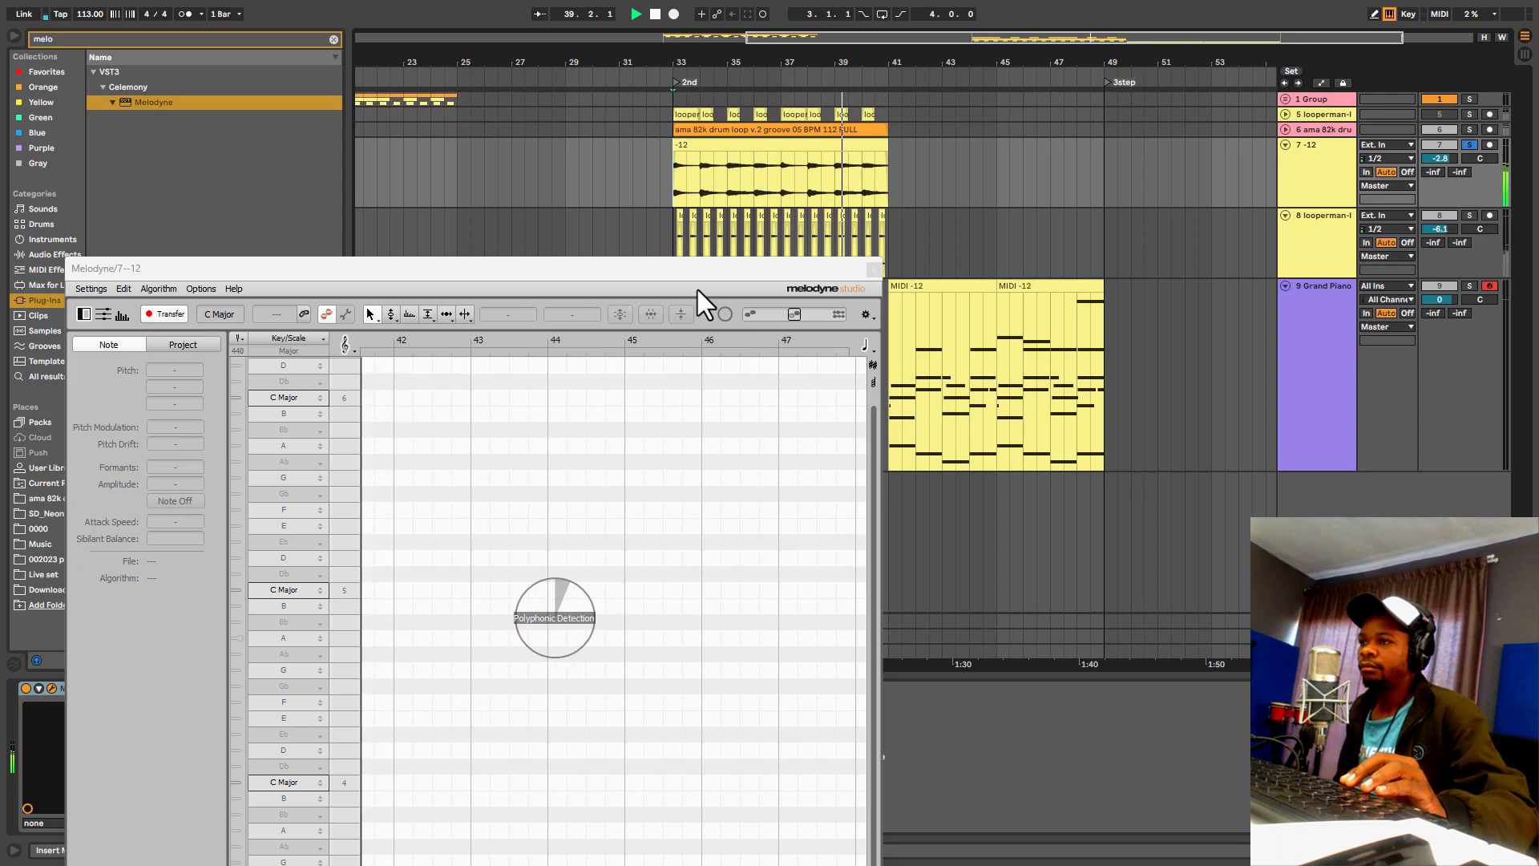
pyautogui.press('space')
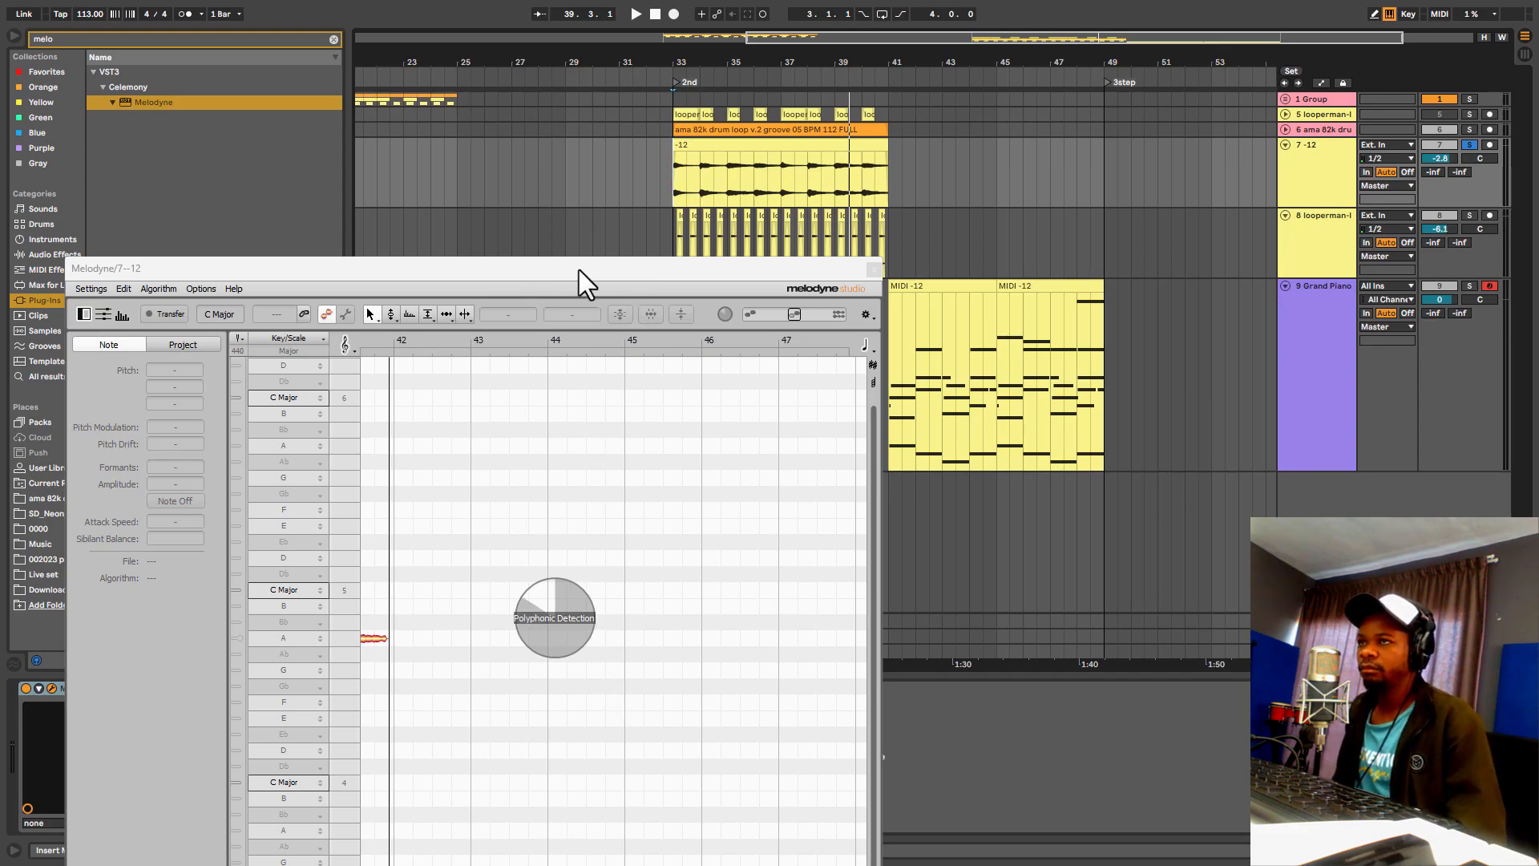
pyautogui.moveTo(570, 271); pyautogui.dragTo(917, 109)
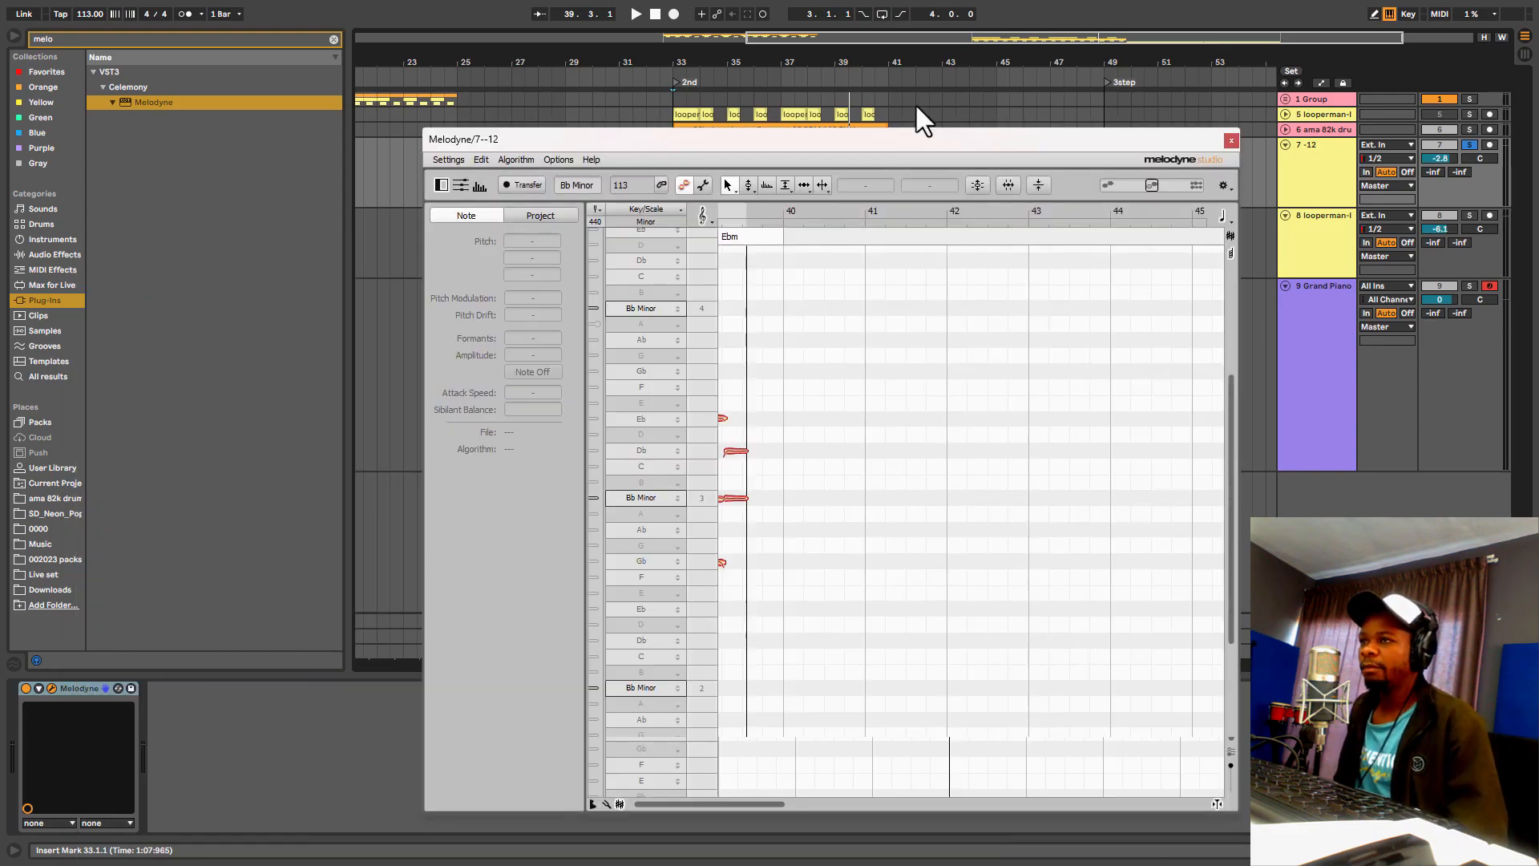
# Step: Export the detected Melodyne notes as piano.mid in the 0000 folder, replacing the existing file, and close the plug-in window
pyautogui.moveTo(1085, 766); pyautogui.dragTo(1021, 766)
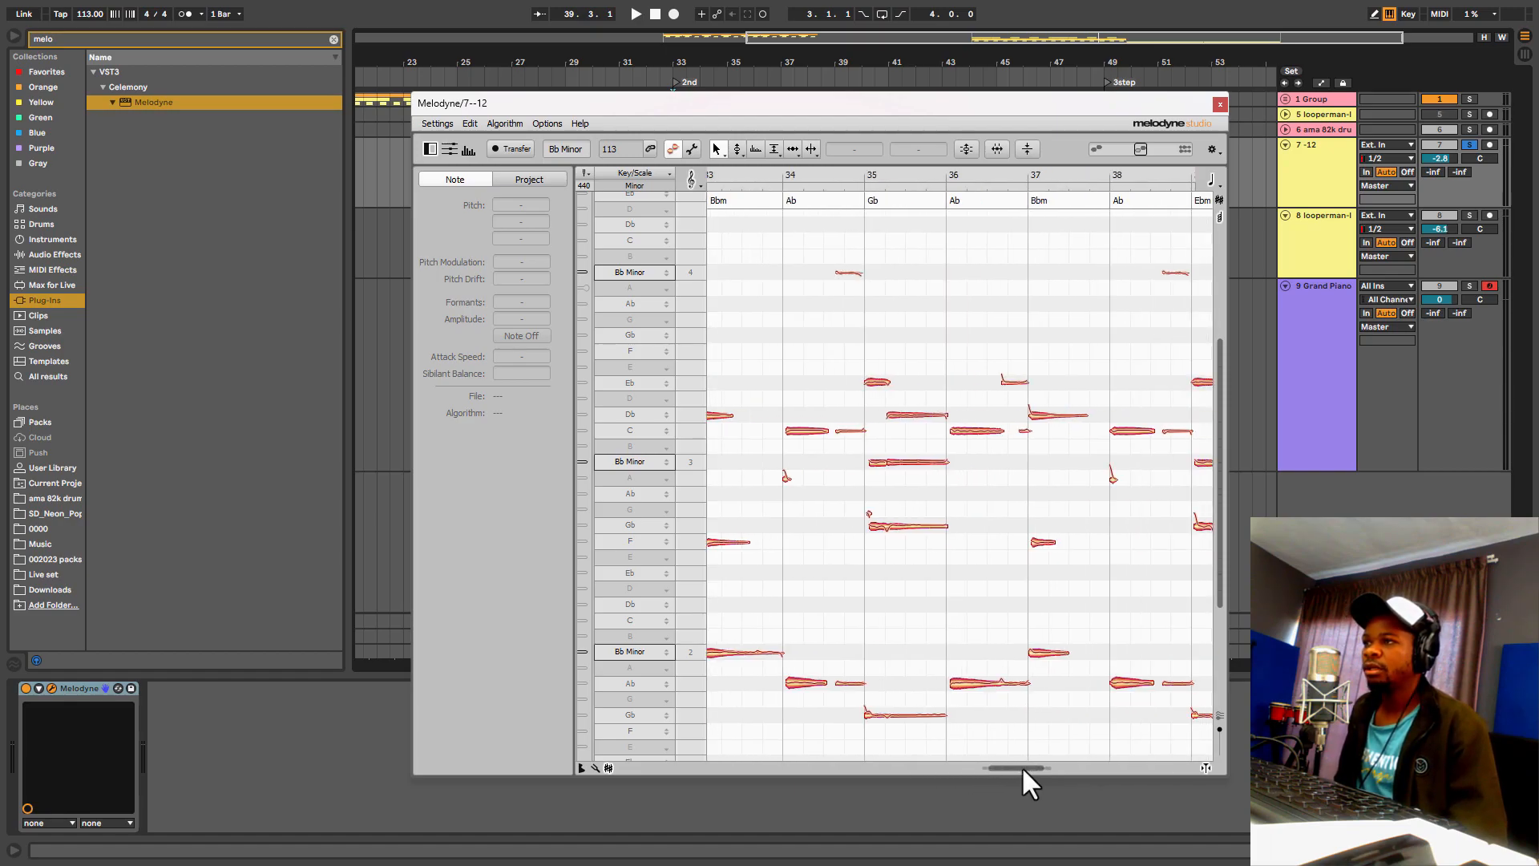
pyautogui.click(444, 122)
pyautogui.click(454, 146)
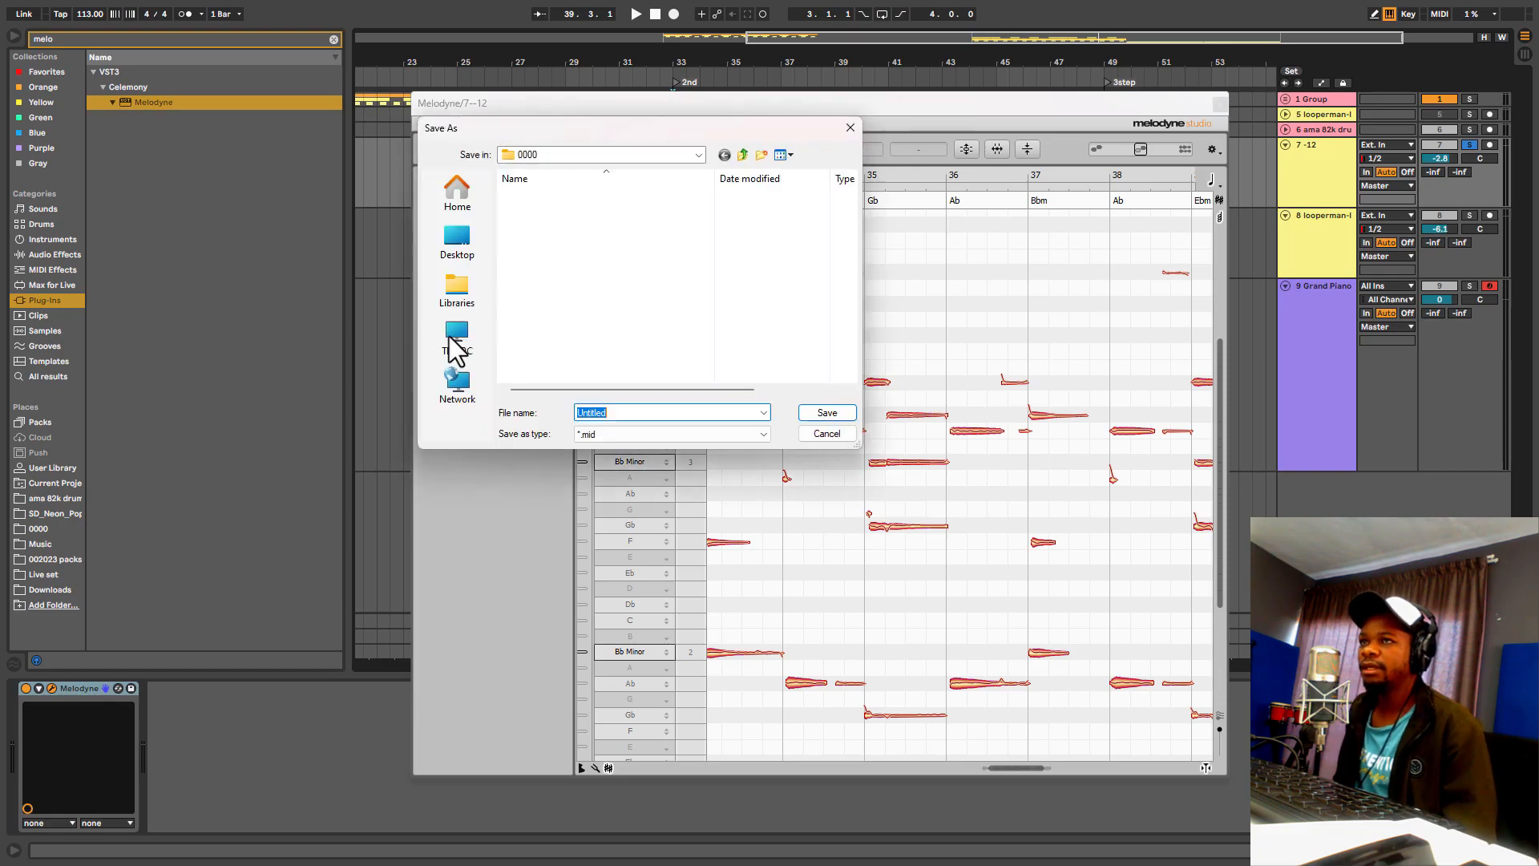
pyautogui.click(529, 361)
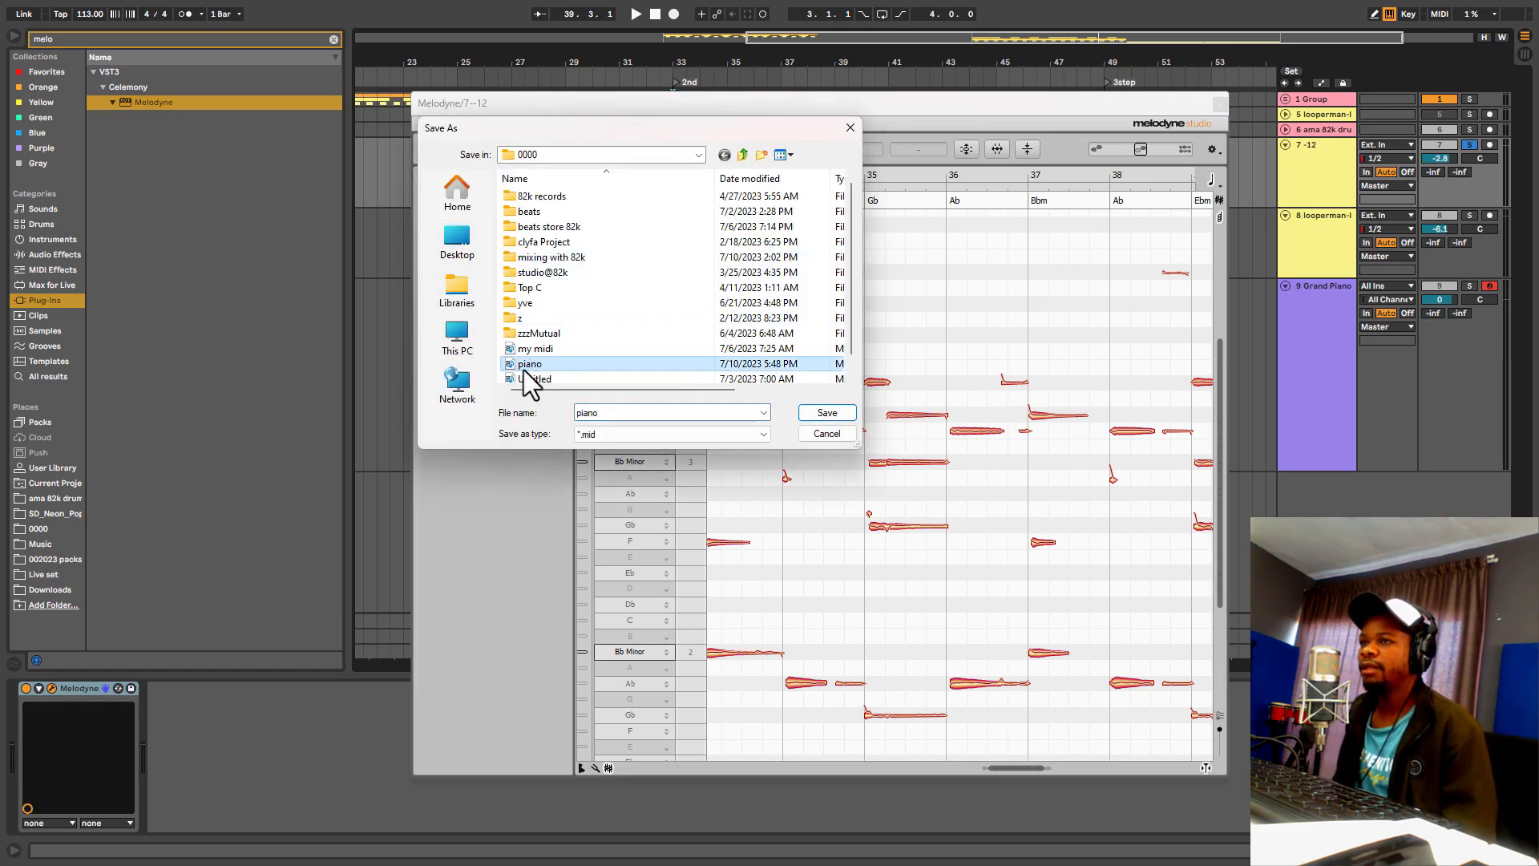
pyautogui.click(827, 413)
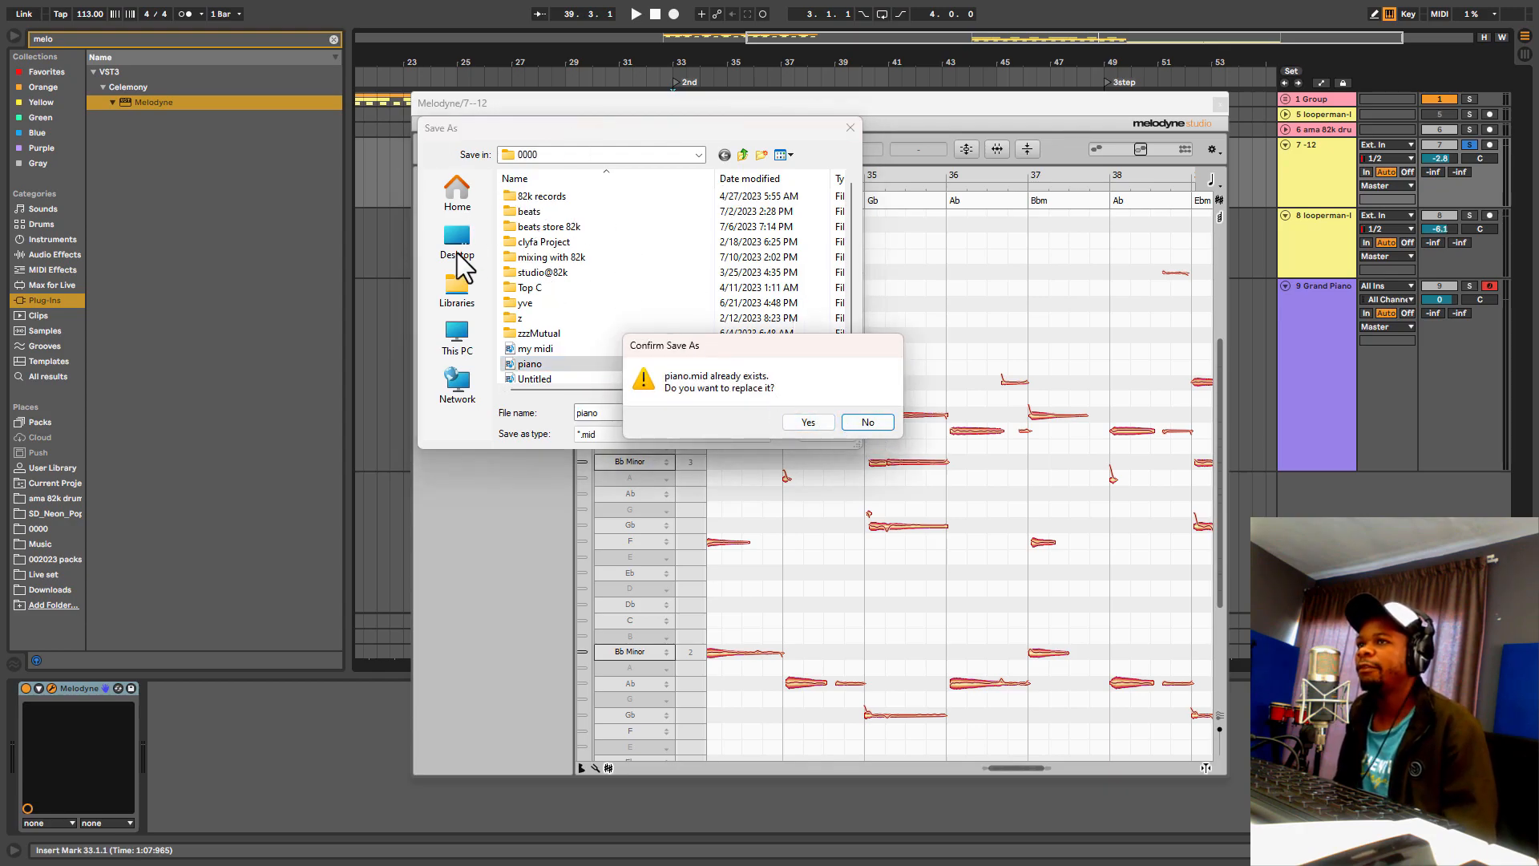
pyautogui.click(808, 422)
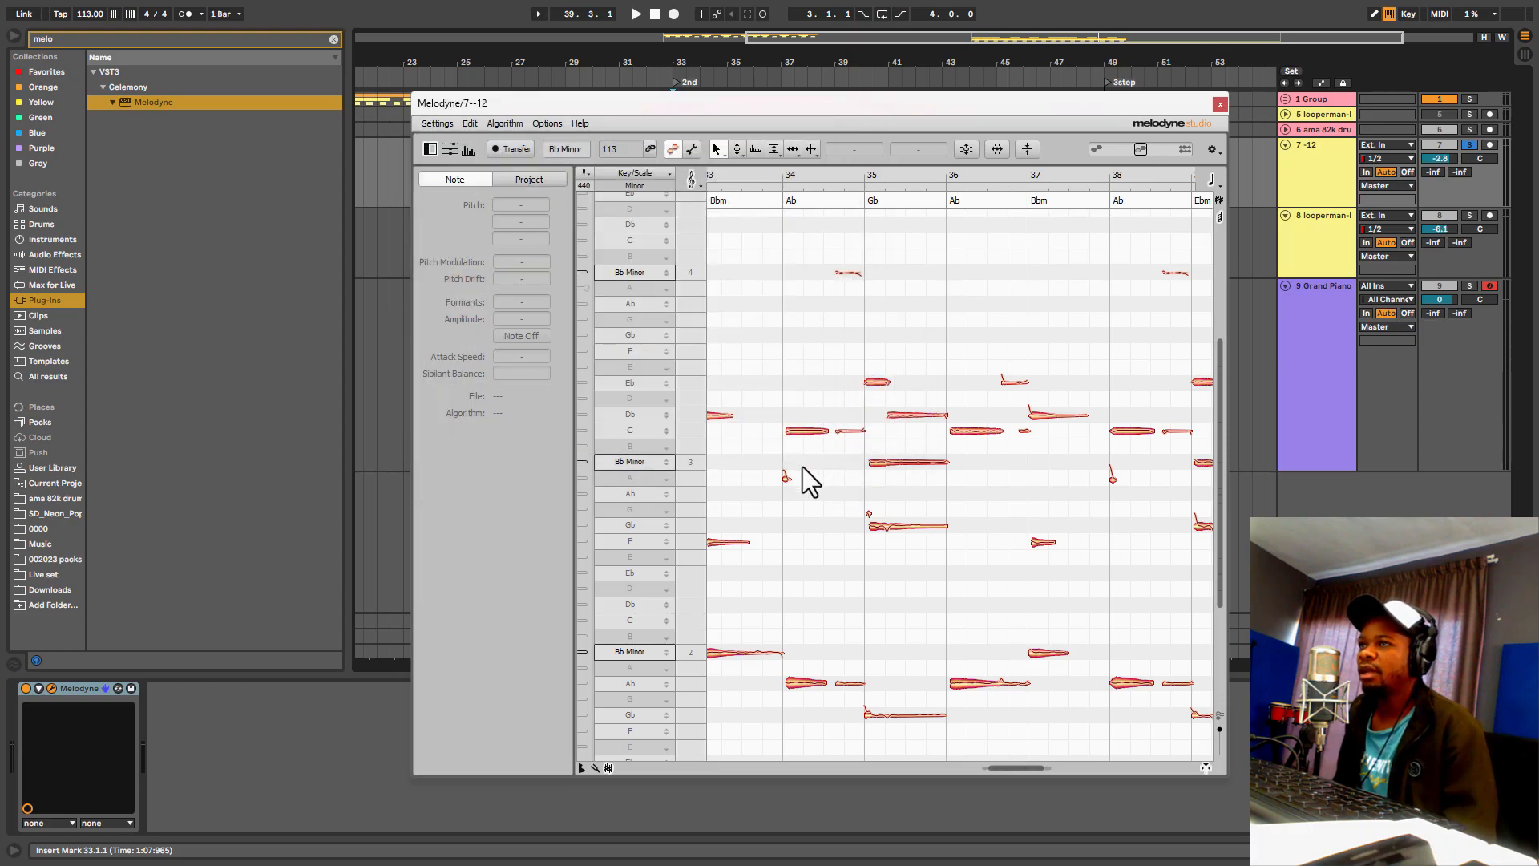
pyautogui.click(1219, 103)
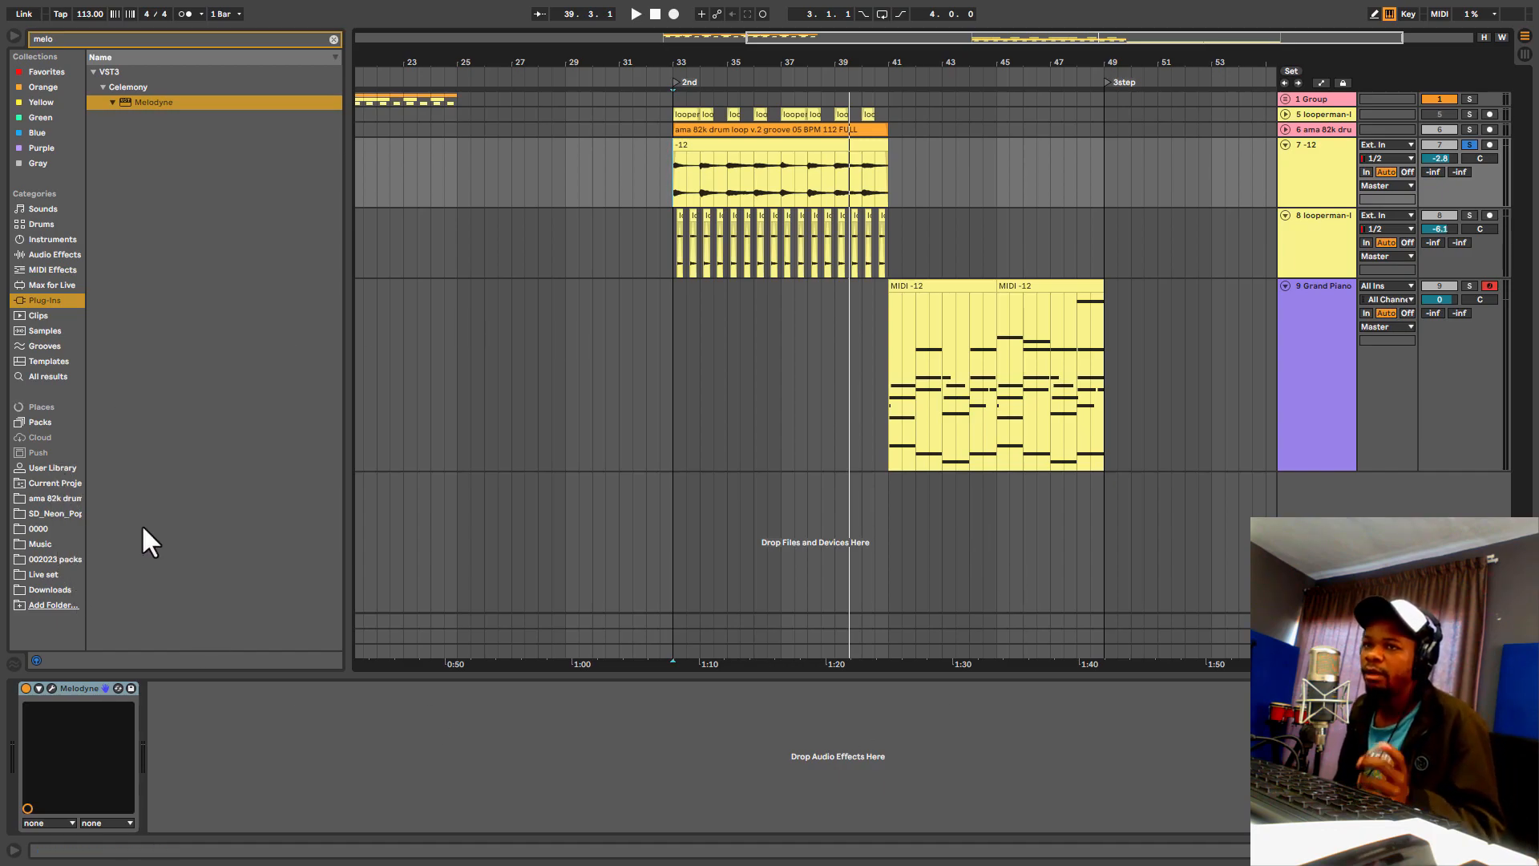
# Step: Browse the unfiltered 0000 folder and import piano.mid onto a new MIDI track at bar 1
pyautogui.click(37, 530)
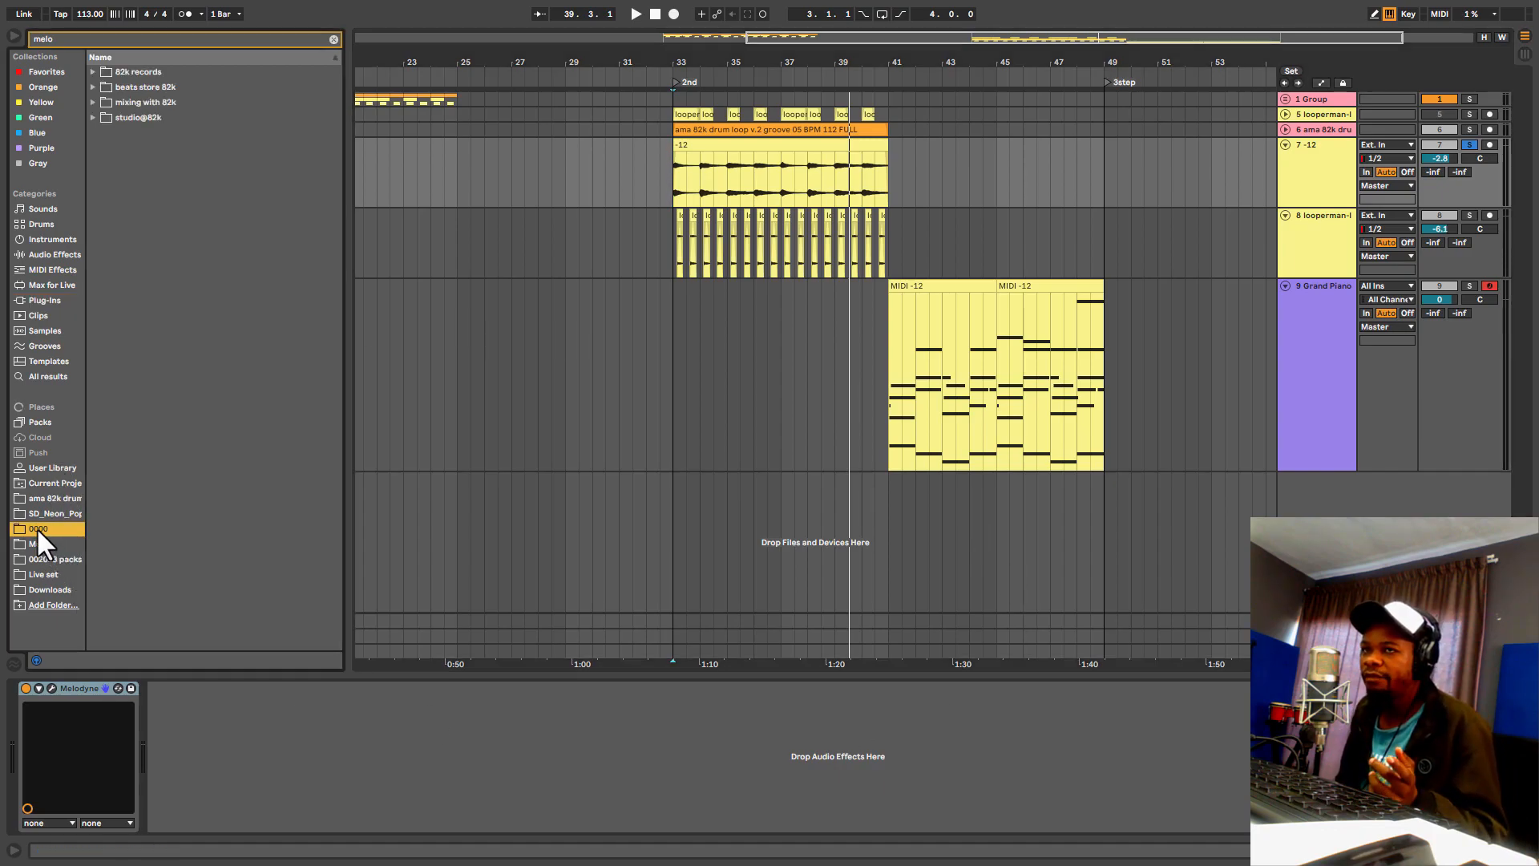
pyautogui.click(334, 39)
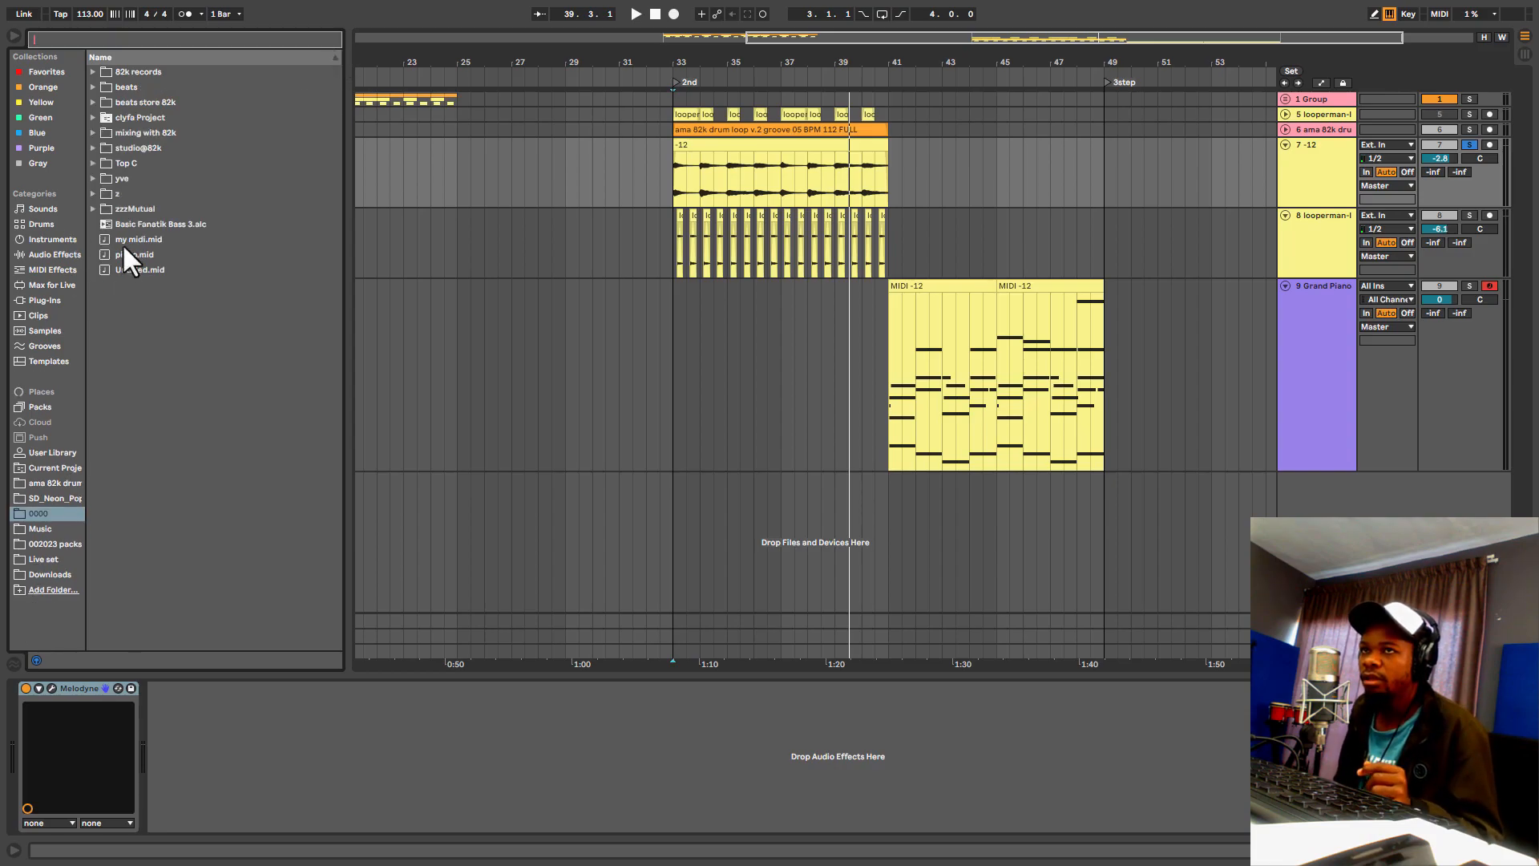
pyautogui.moveTo(124, 250); pyautogui.dragTo(811, 39)
# Step: Cut the empty bars before bar 33 from the imported clip, move its notes to the Grand Piano track and delete the leftovers
pyautogui.moveTo(1082, 483); pyautogui.dragTo(618, 479)
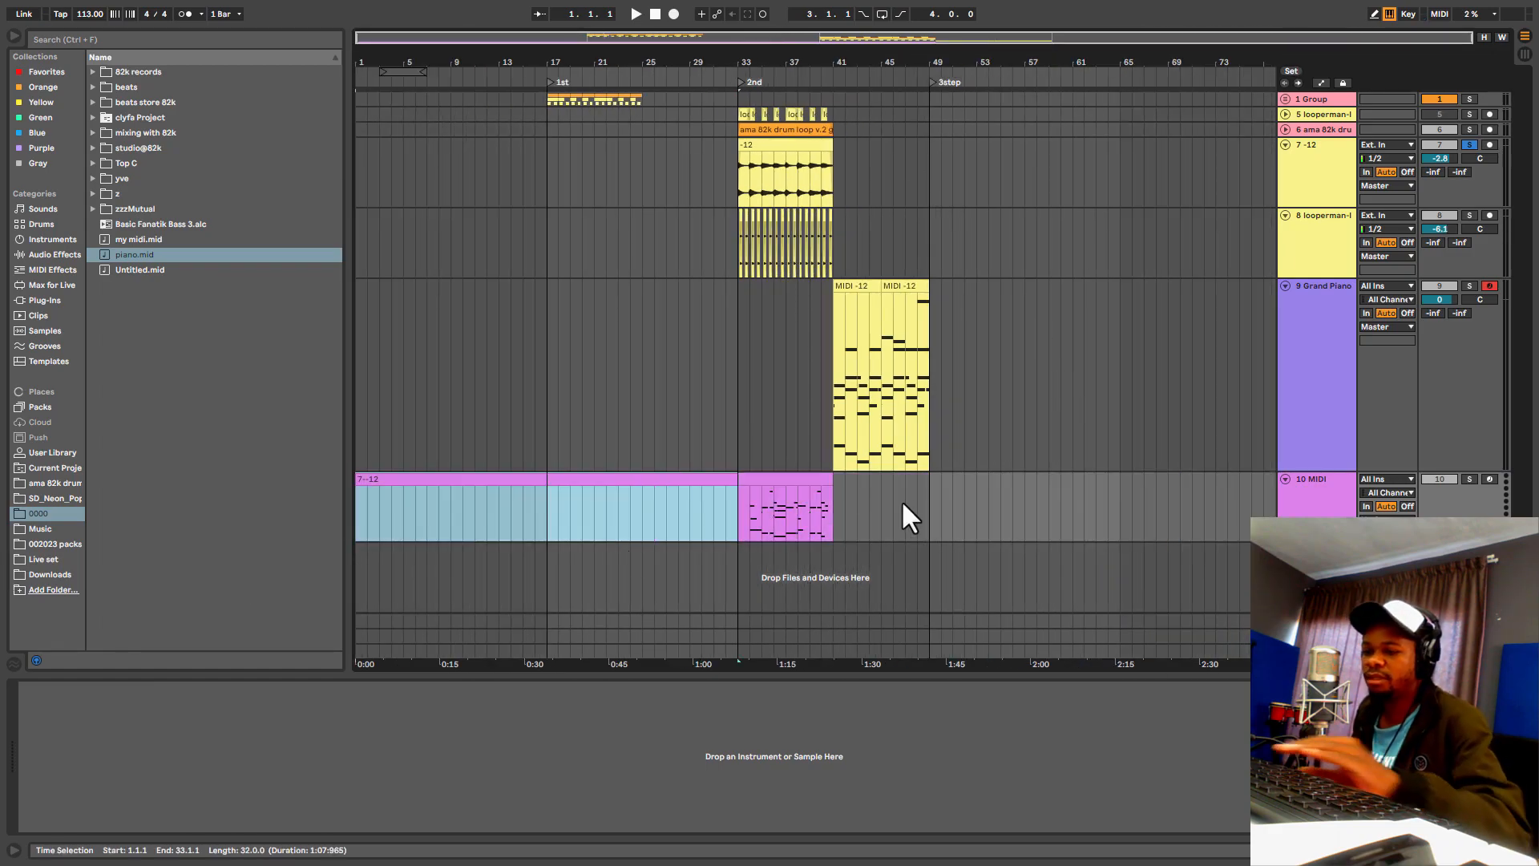
pyautogui.moveTo(771, 481)
pyautogui.mouseDown()
pyautogui.moveTo(752, 507)
pyautogui.moveTo(824, 502)
pyautogui.moveTo(756, 481)
pyautogui.moveTo(759, 436)
pyautogui.mouseUp()
pyautogui.moveTo(856, 506)
pyautogui.mouseDown()
pyautogui.moveTo(710, 513)
pyautogui.moveTo(705, 497)
pyautogui.mouseUp()
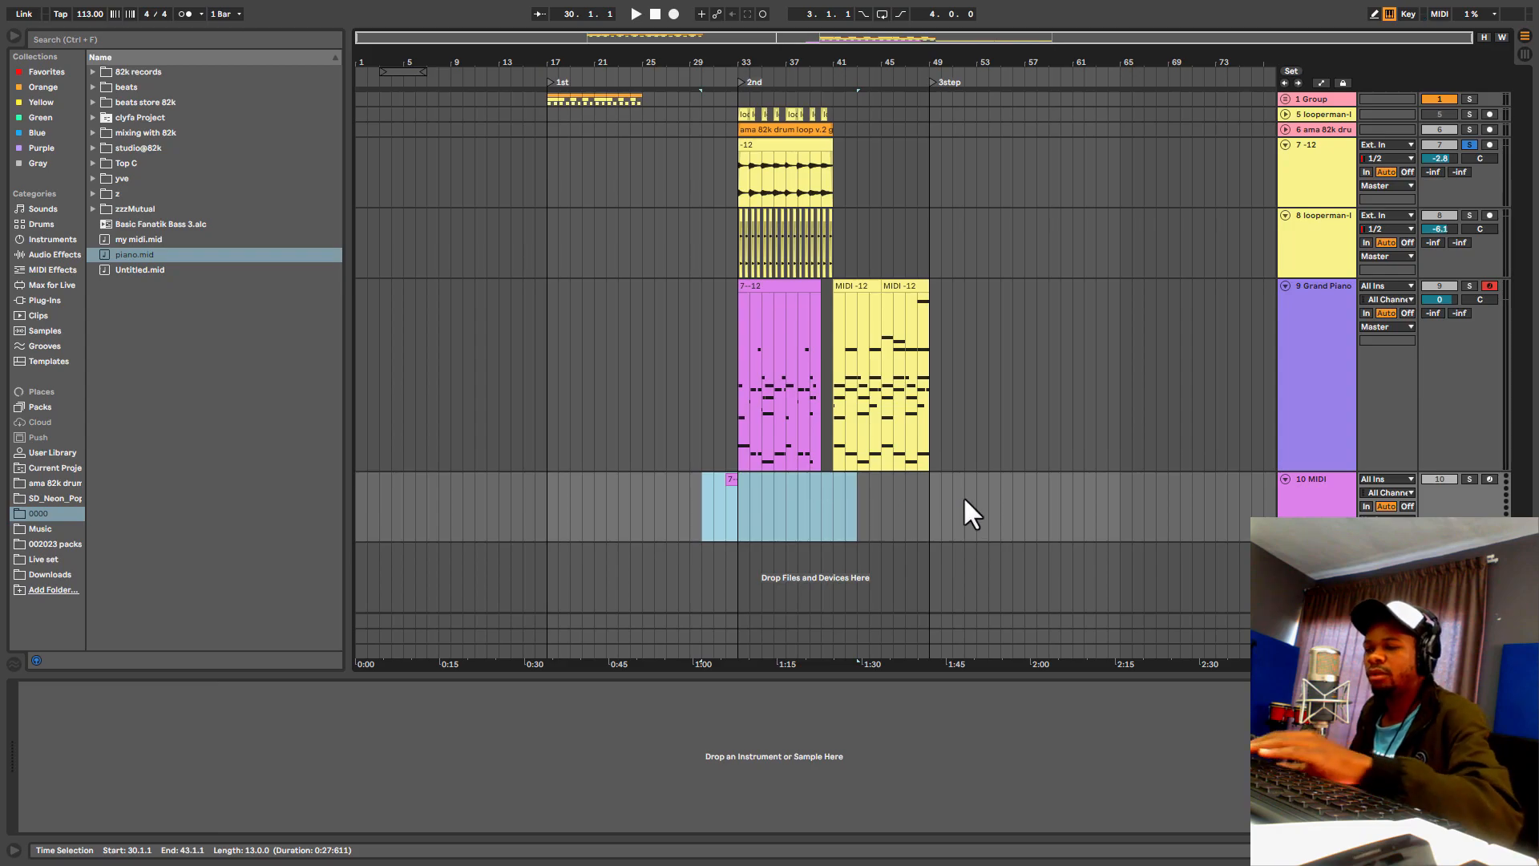
# Step: Extend the imported clip on the Grand Piano track so it ends at bar 41
pyautogui.moveTo(860, 62); pyautogui.dragTo(850, 216)
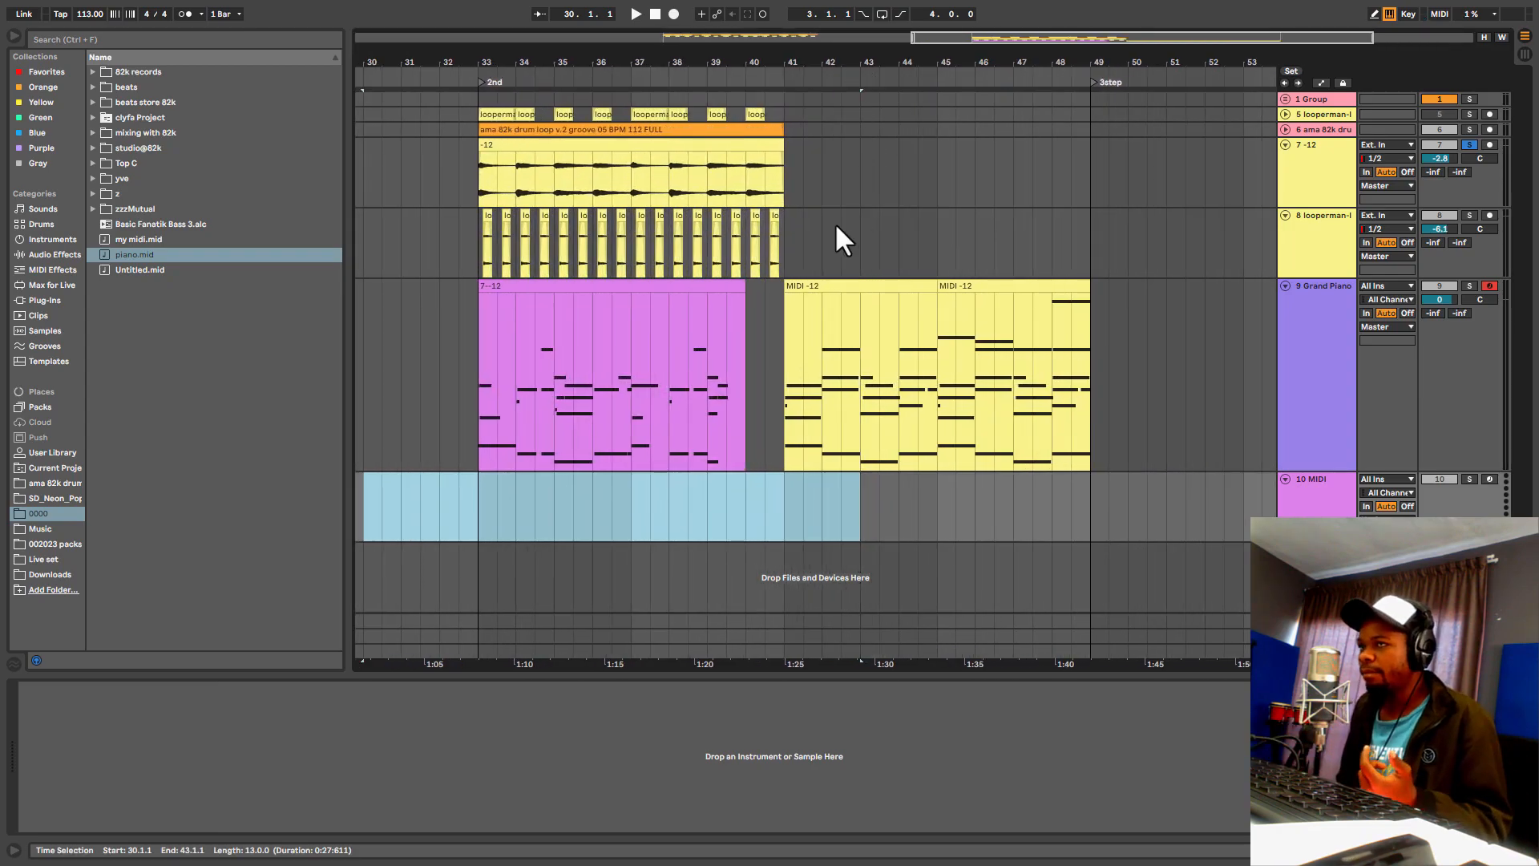
pyautogui.click(751, 288)
pyautogui.moveTo(757, 289); pyautogui.dragTo(785, 289)
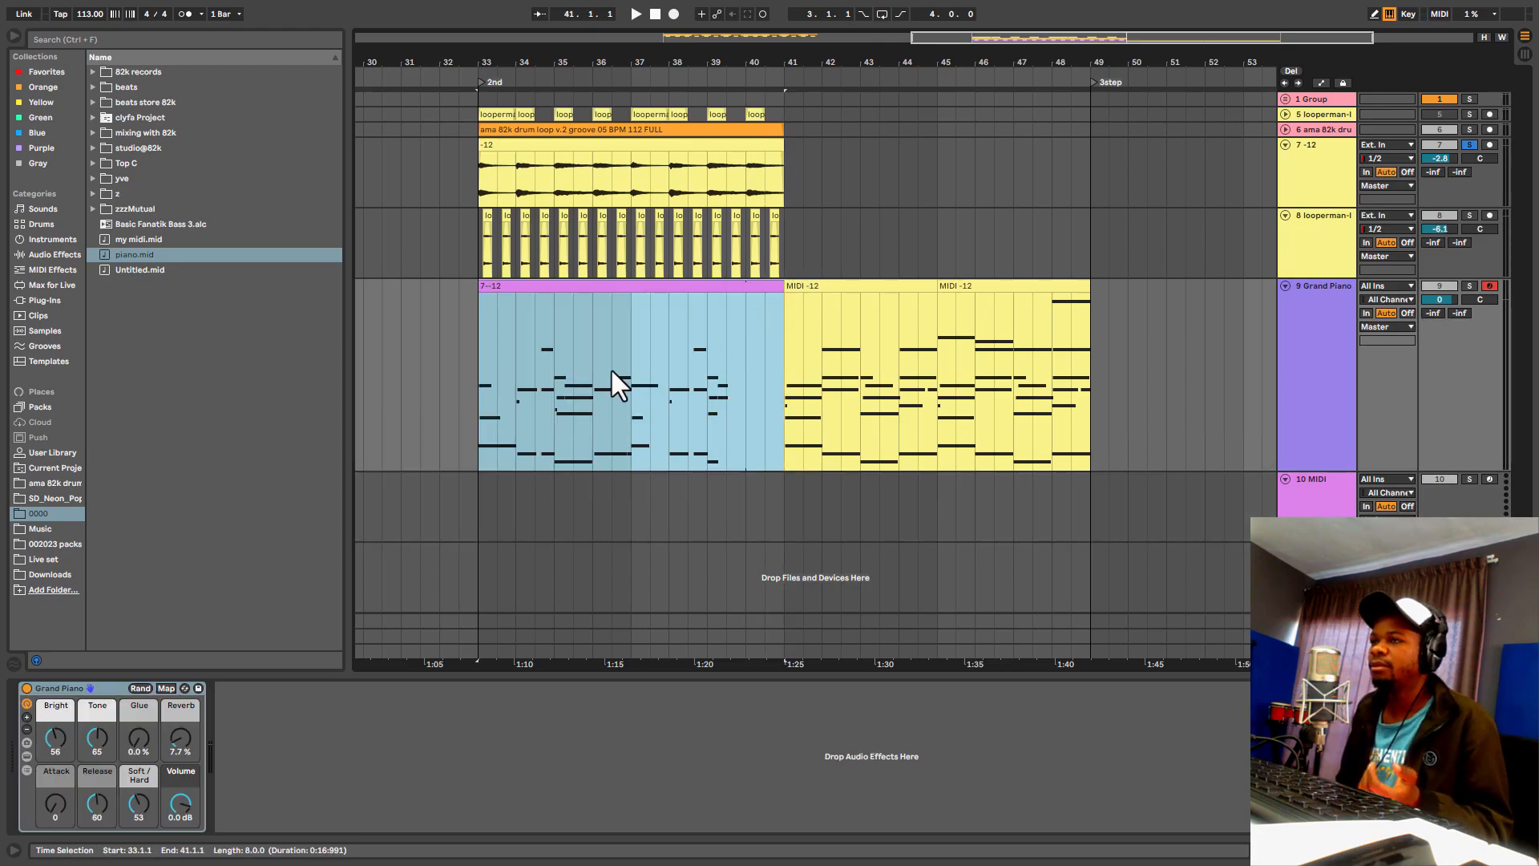
# Step: Solo the Grand Piano track and play the imported Melodyne clip from bar 33
pyautogui.click(484, 390)
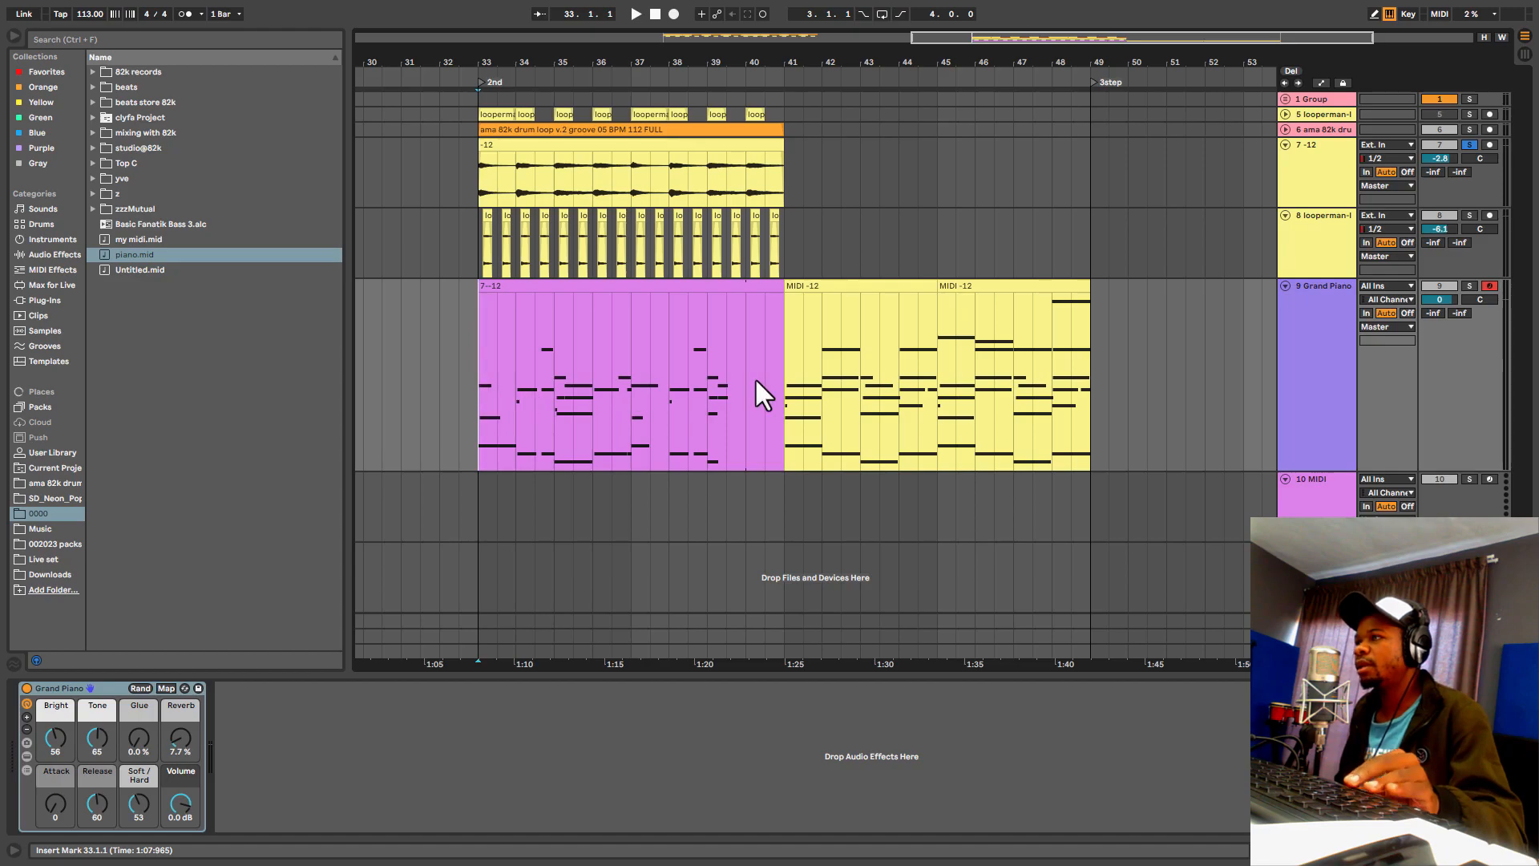
pyautogui.click(1469, 285)
pyautogui.press('space')
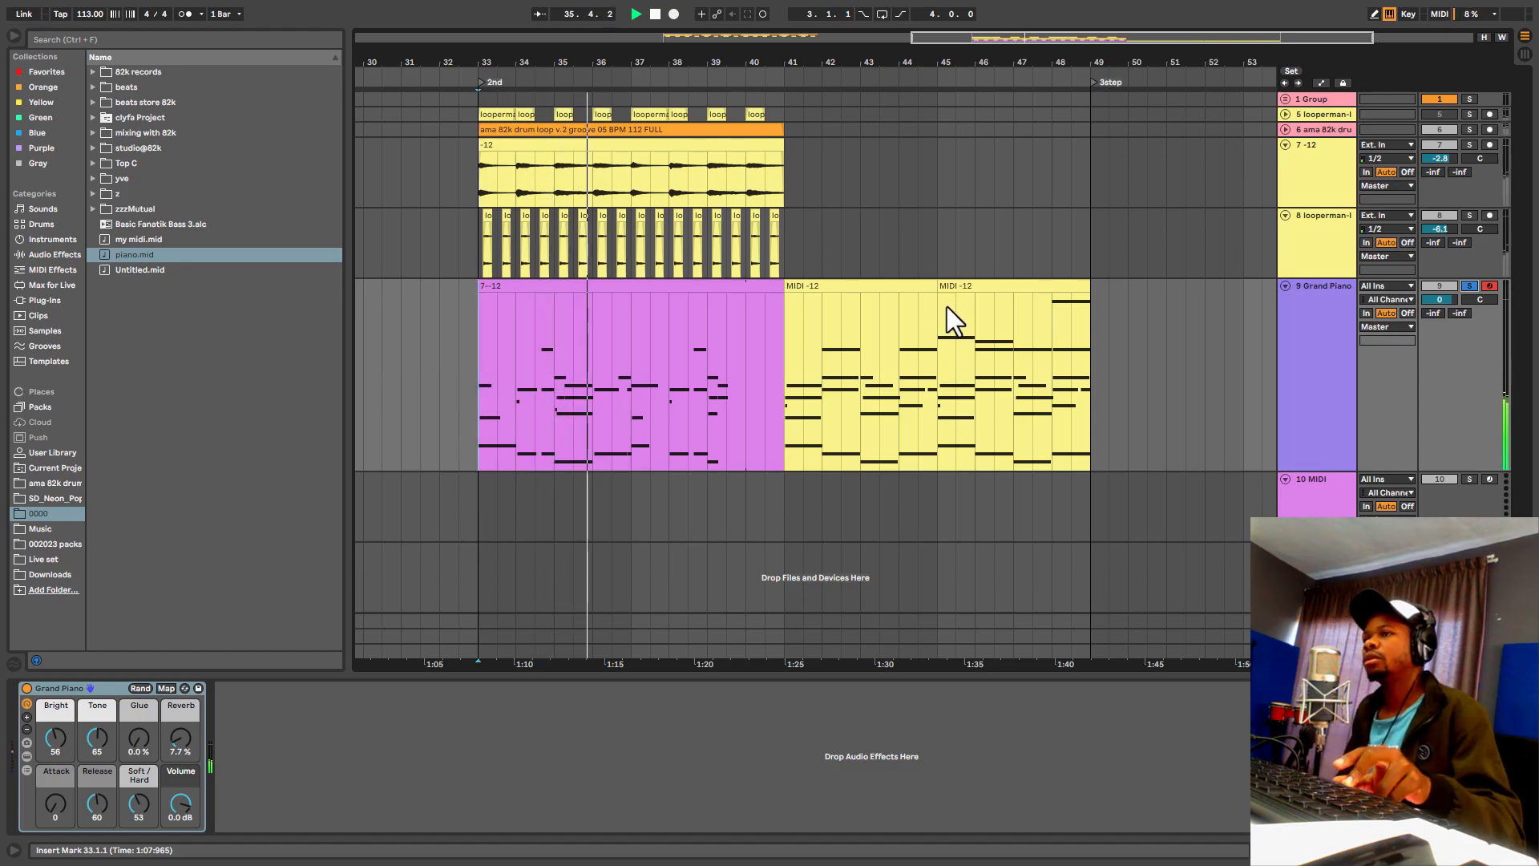
pyautogui.press('space')
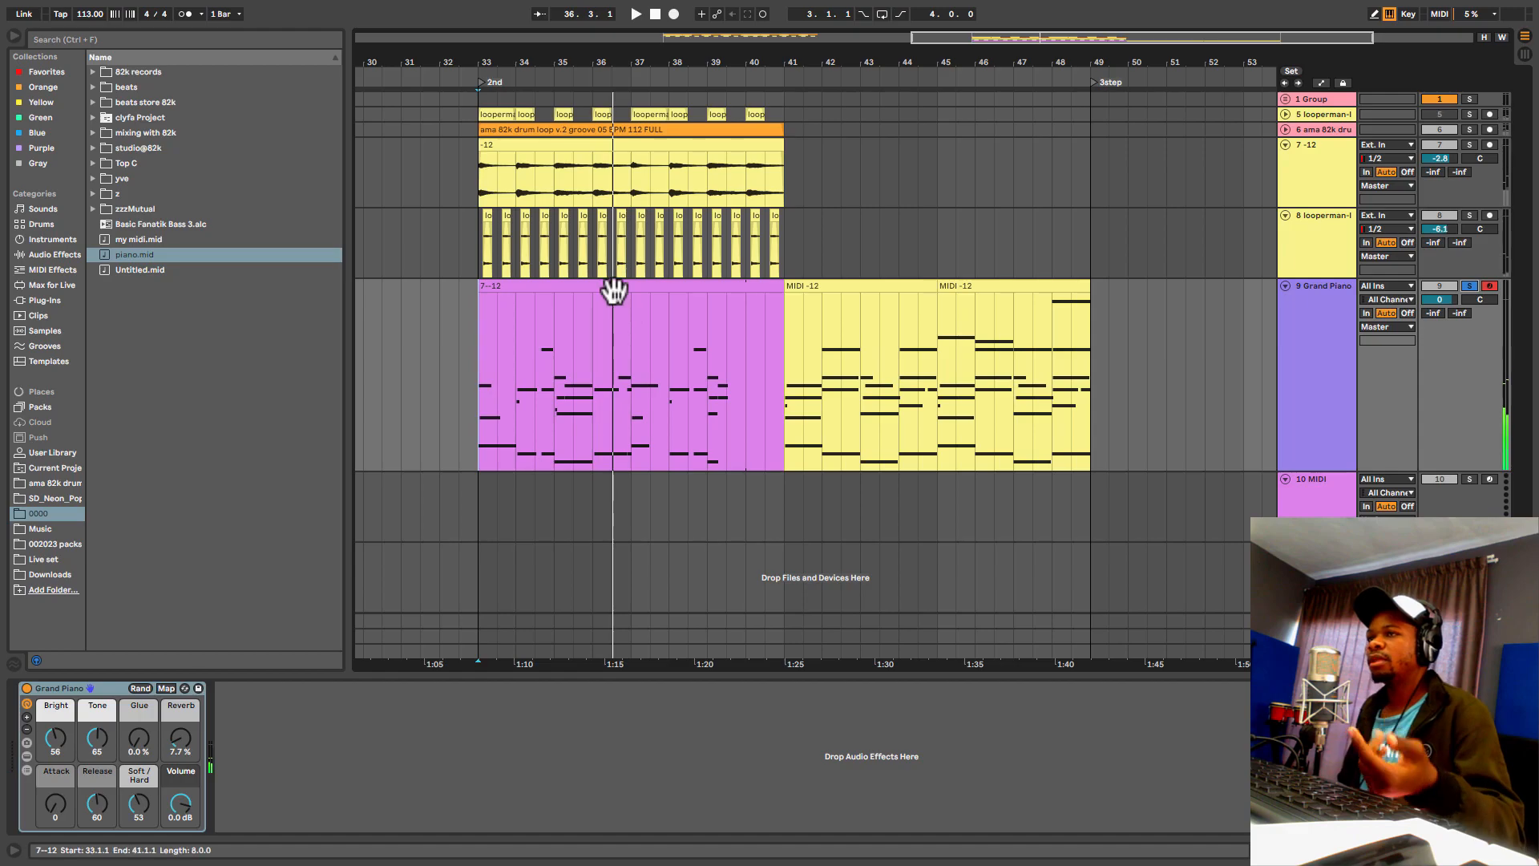
pyautogui.click(607, 286)
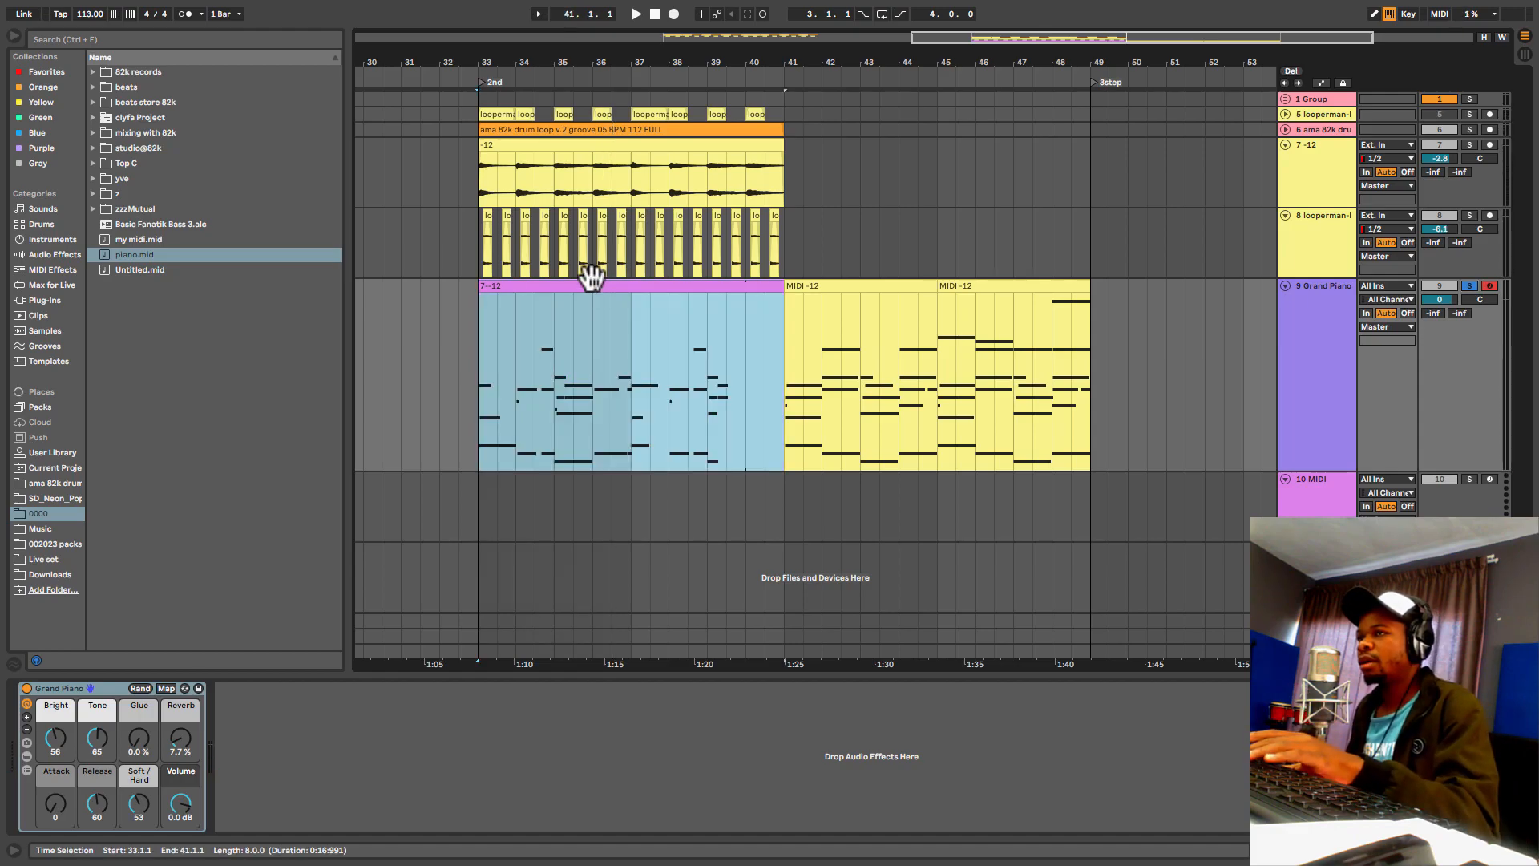
pyautogui.moveTo(787, 404); pyautogui.dragTo(938, 411)
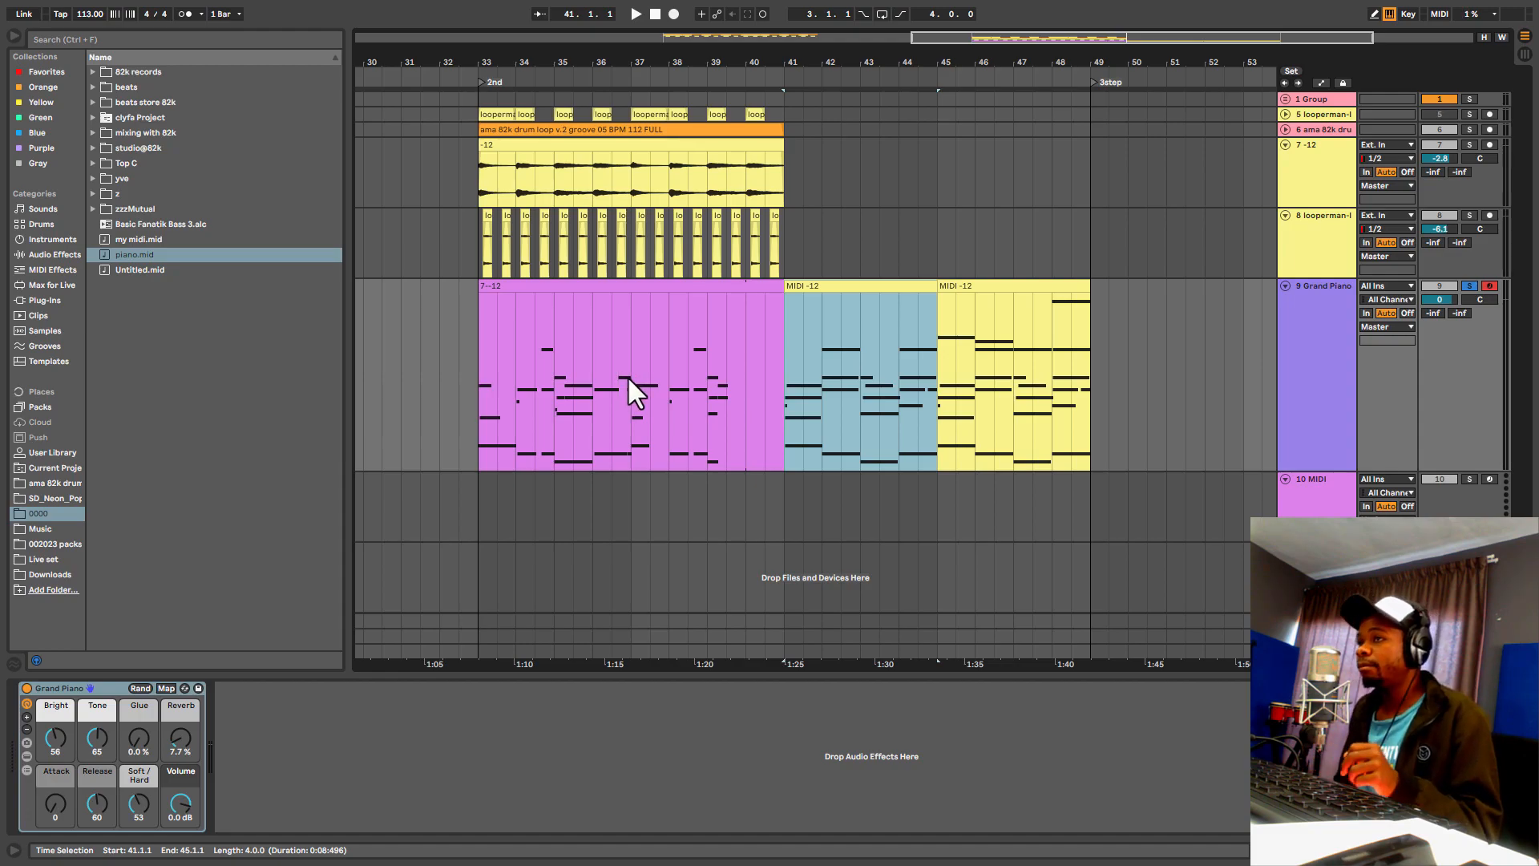
pyautogui.click(778, 382)
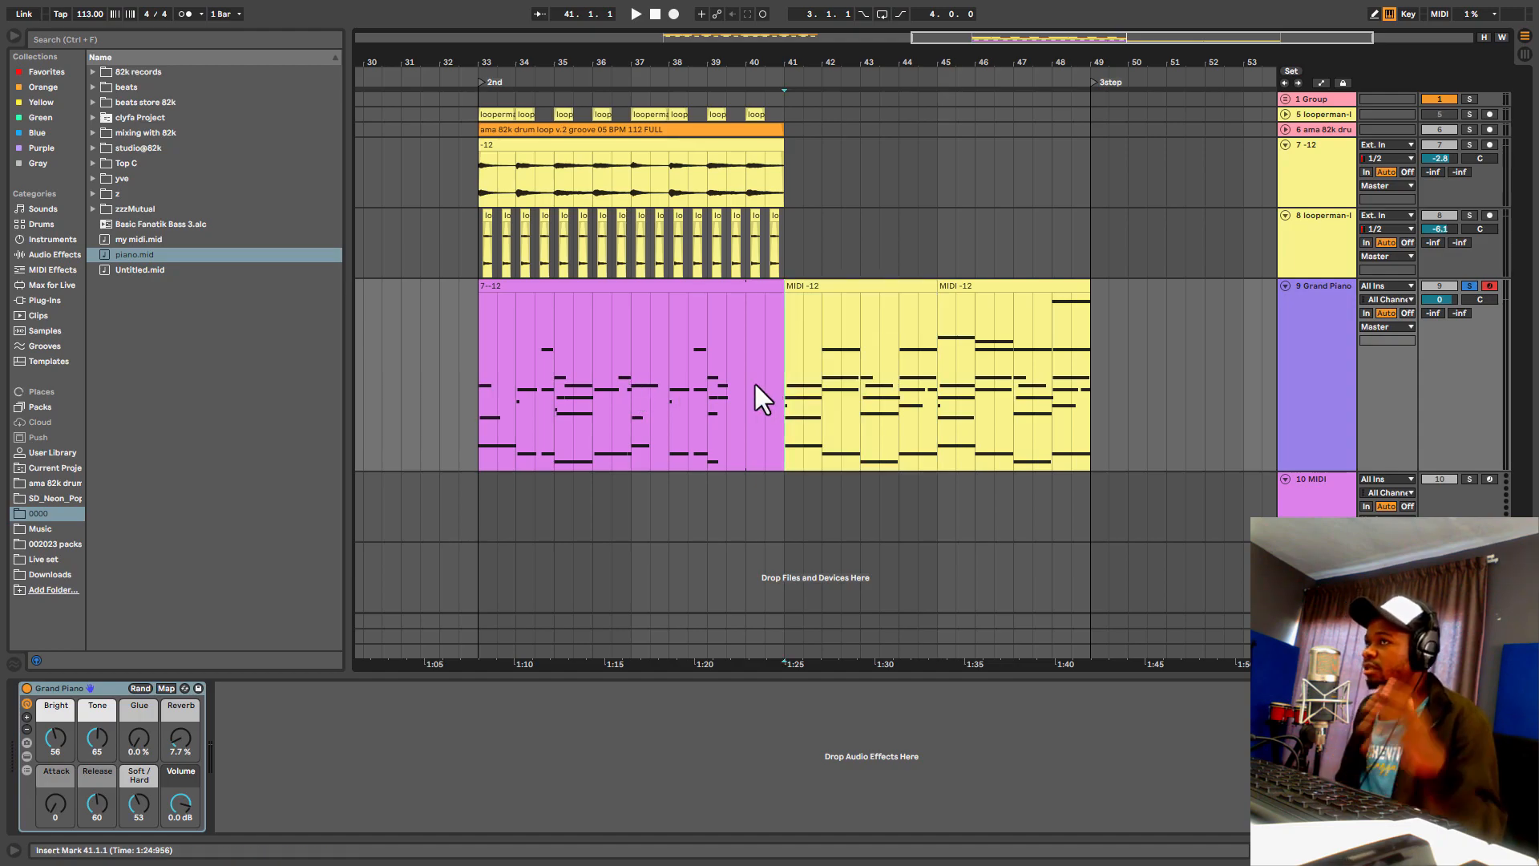
# Step: Delete the imported Melodyne clip from the Grand Piano track and move the two MIDI -12 clips from bar 41 to bar 33
pyautogui.click(591, 285)
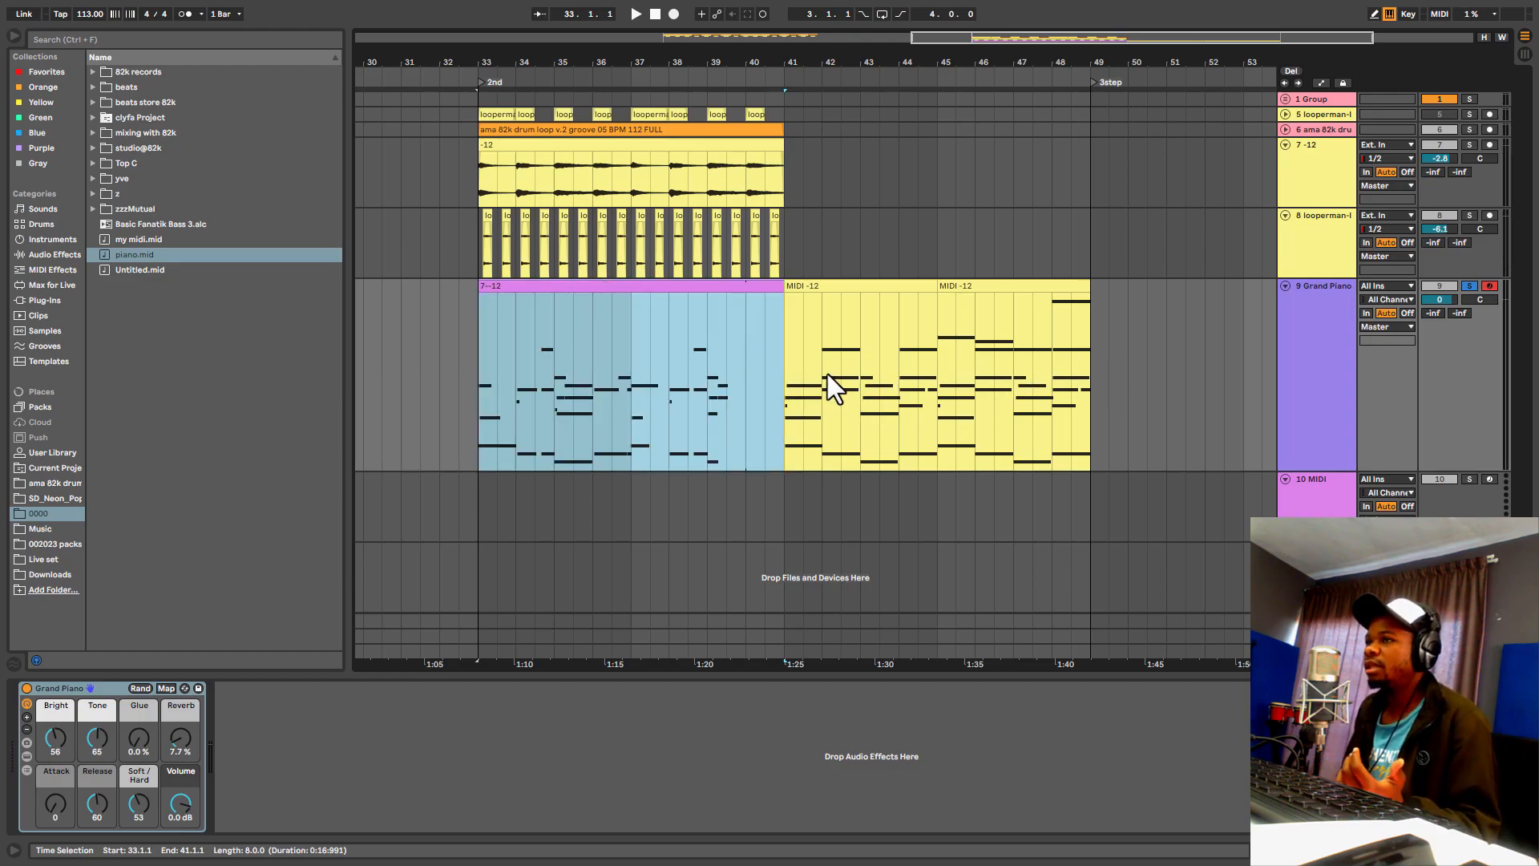
pyautogui.moveTo(785, 373); pyautogui.dragTo(476, 361)
pyautogui.moveTo(778, 426); pyautogui.dragTo(1096, 364)
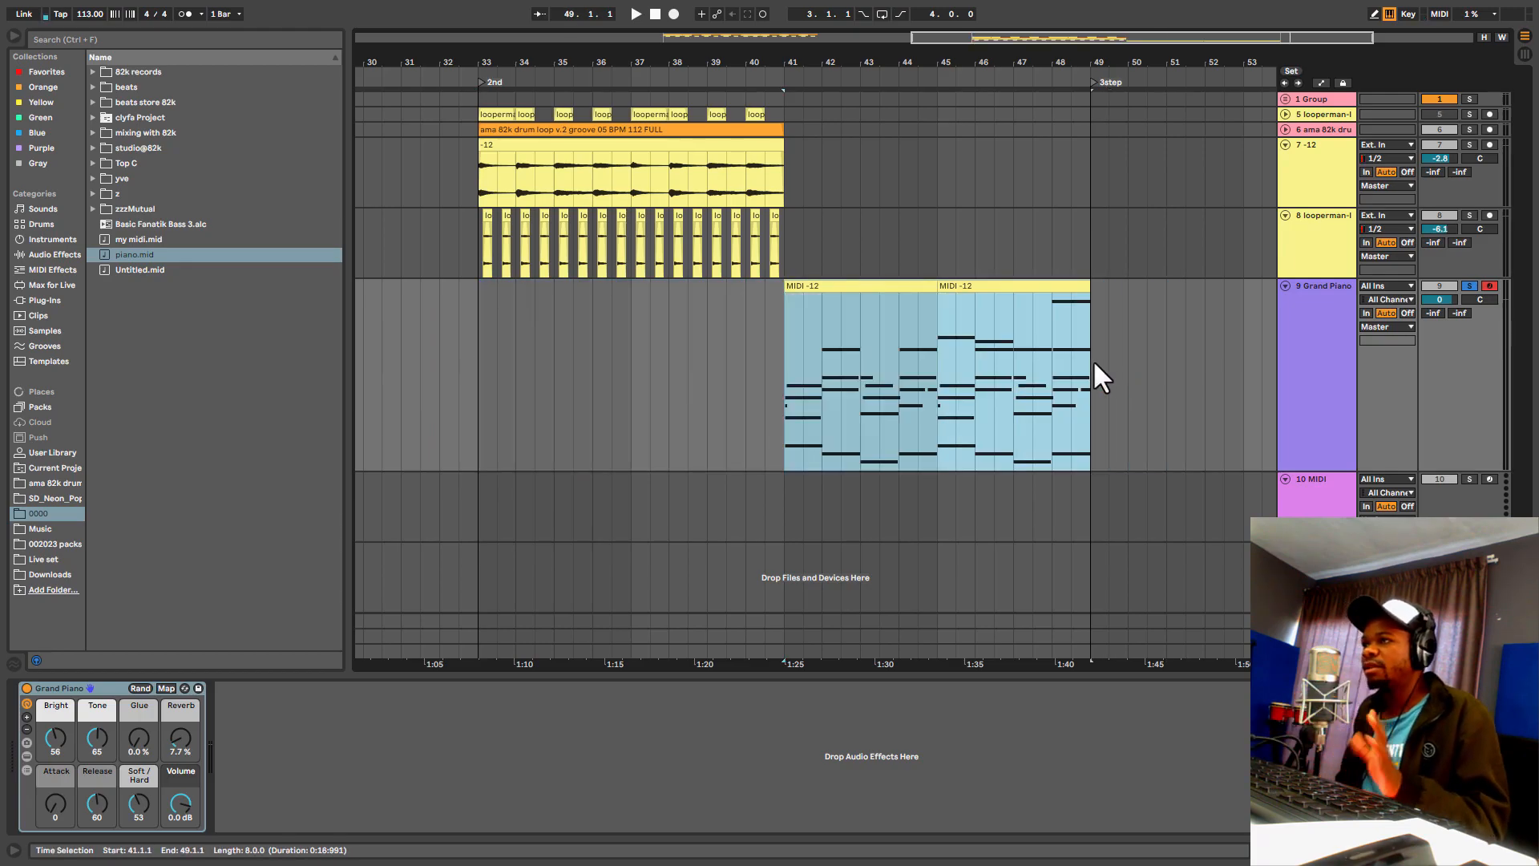
pyautogui.moveTo(907, 291); pyautogui.dragTo(624, 343)
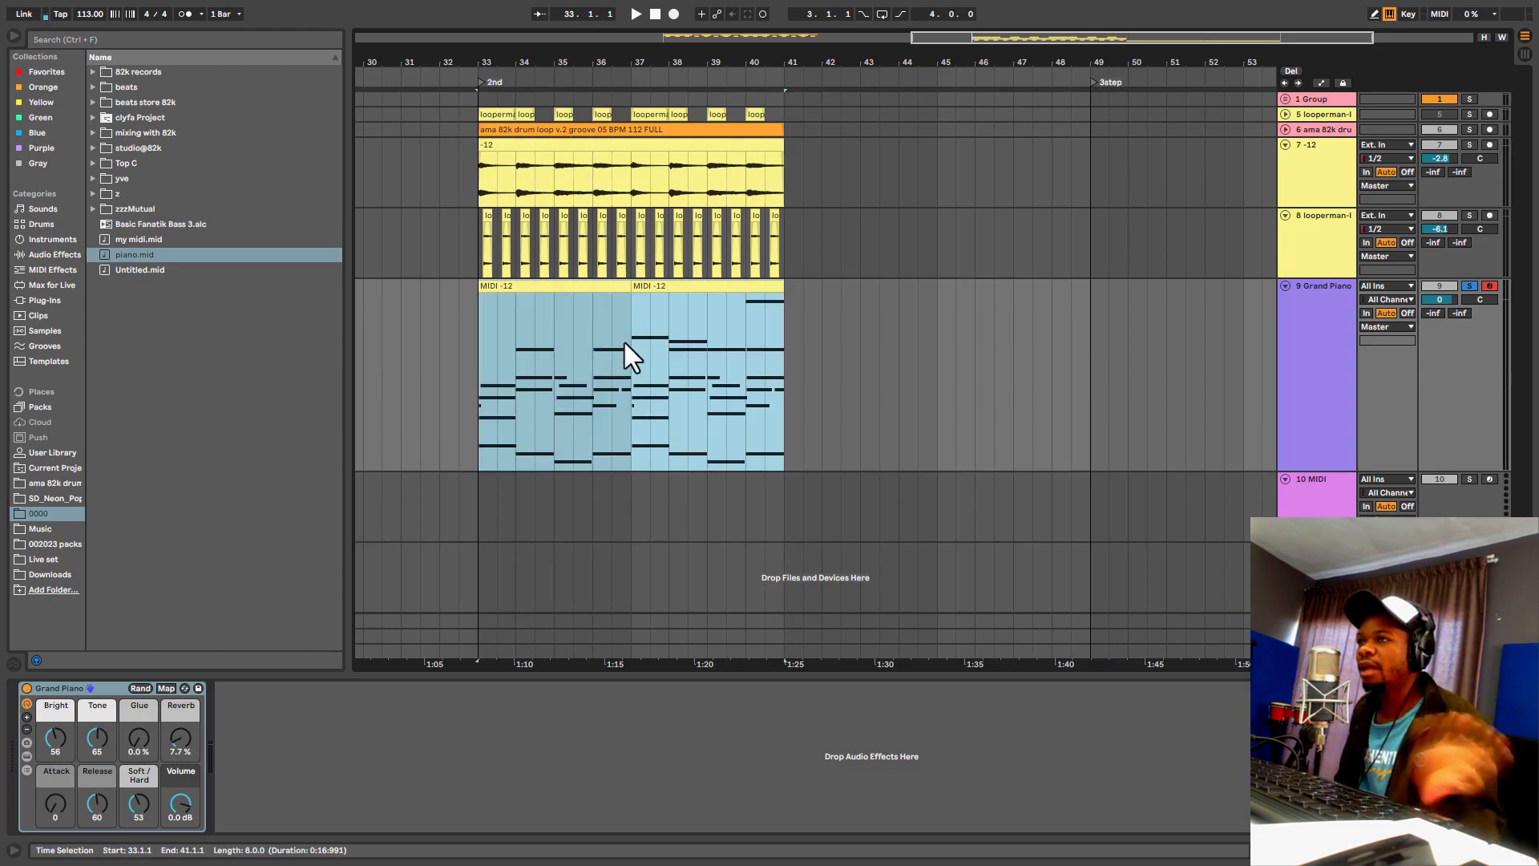
# Step: Fold audio tracks 7 and 8 in the arrangement and expand the Piano & Keys folder of the Sounds category
pyautogui.click(1286, 144)
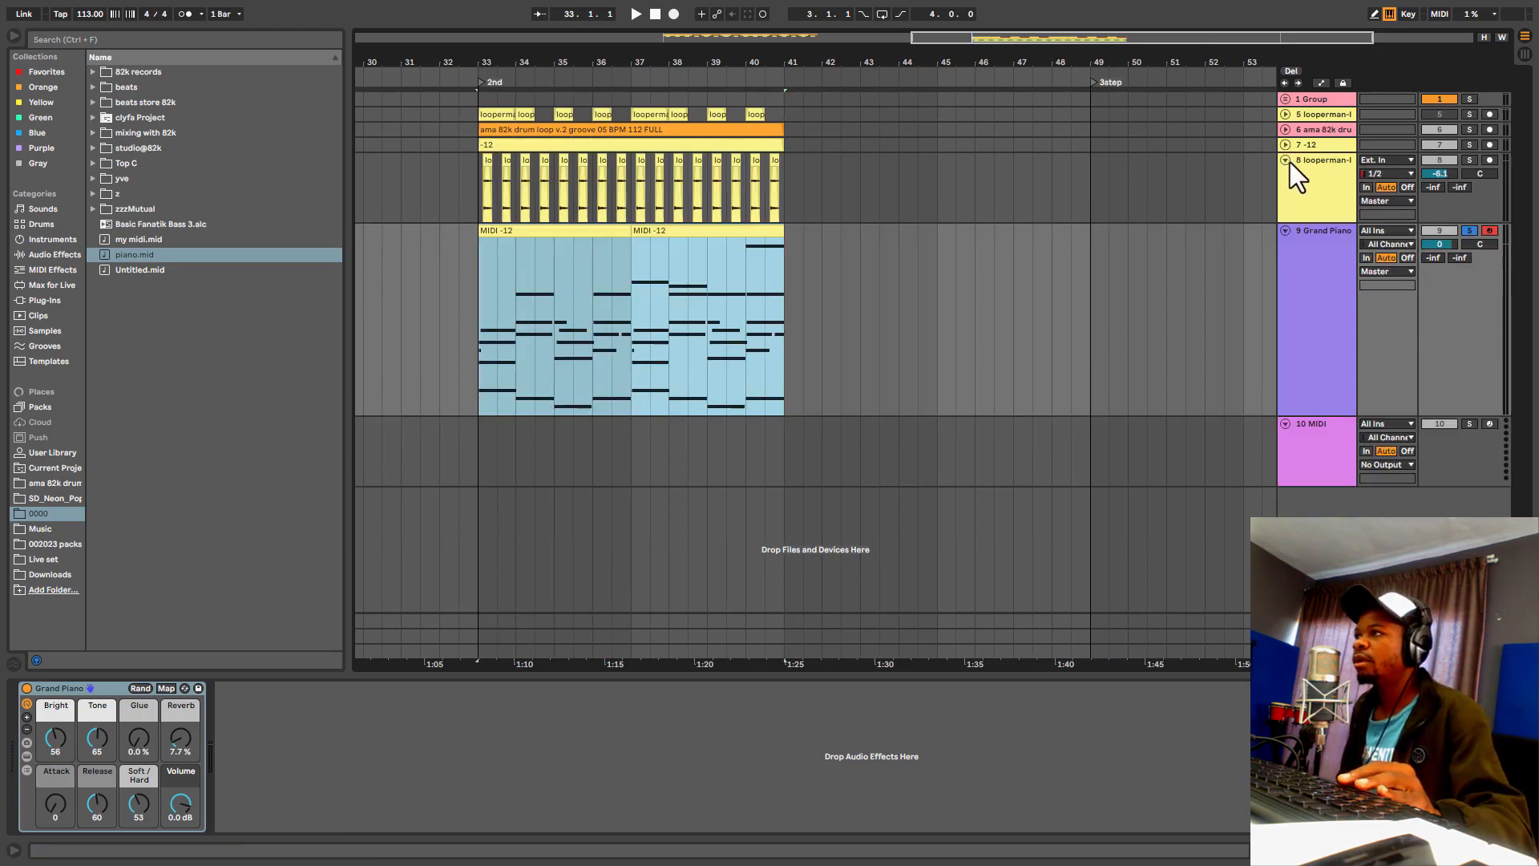
pyautogui.click(1286, 159)
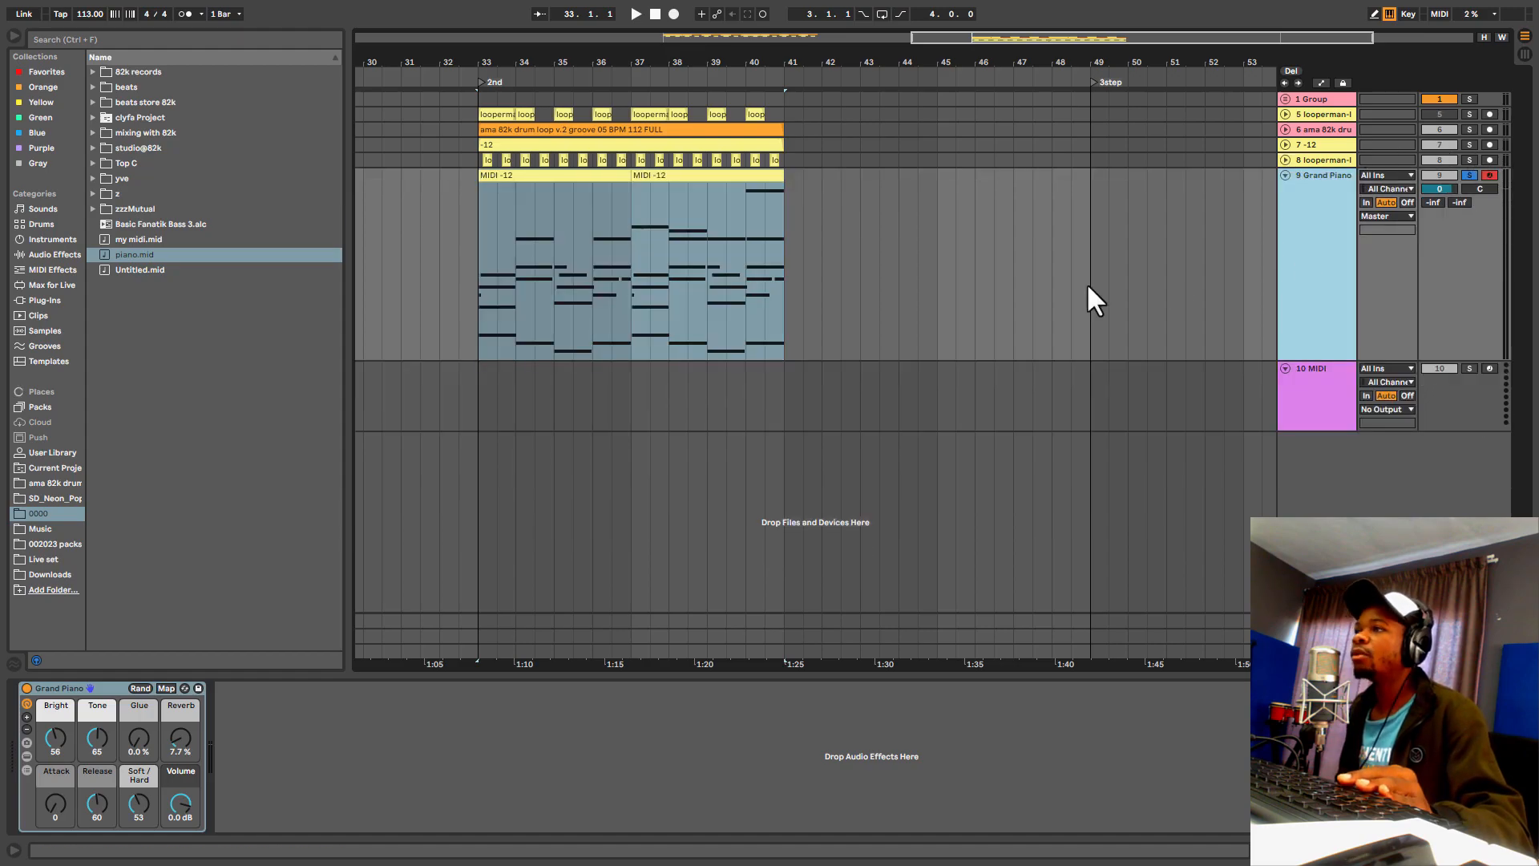
pyautogui.click(106, 38)
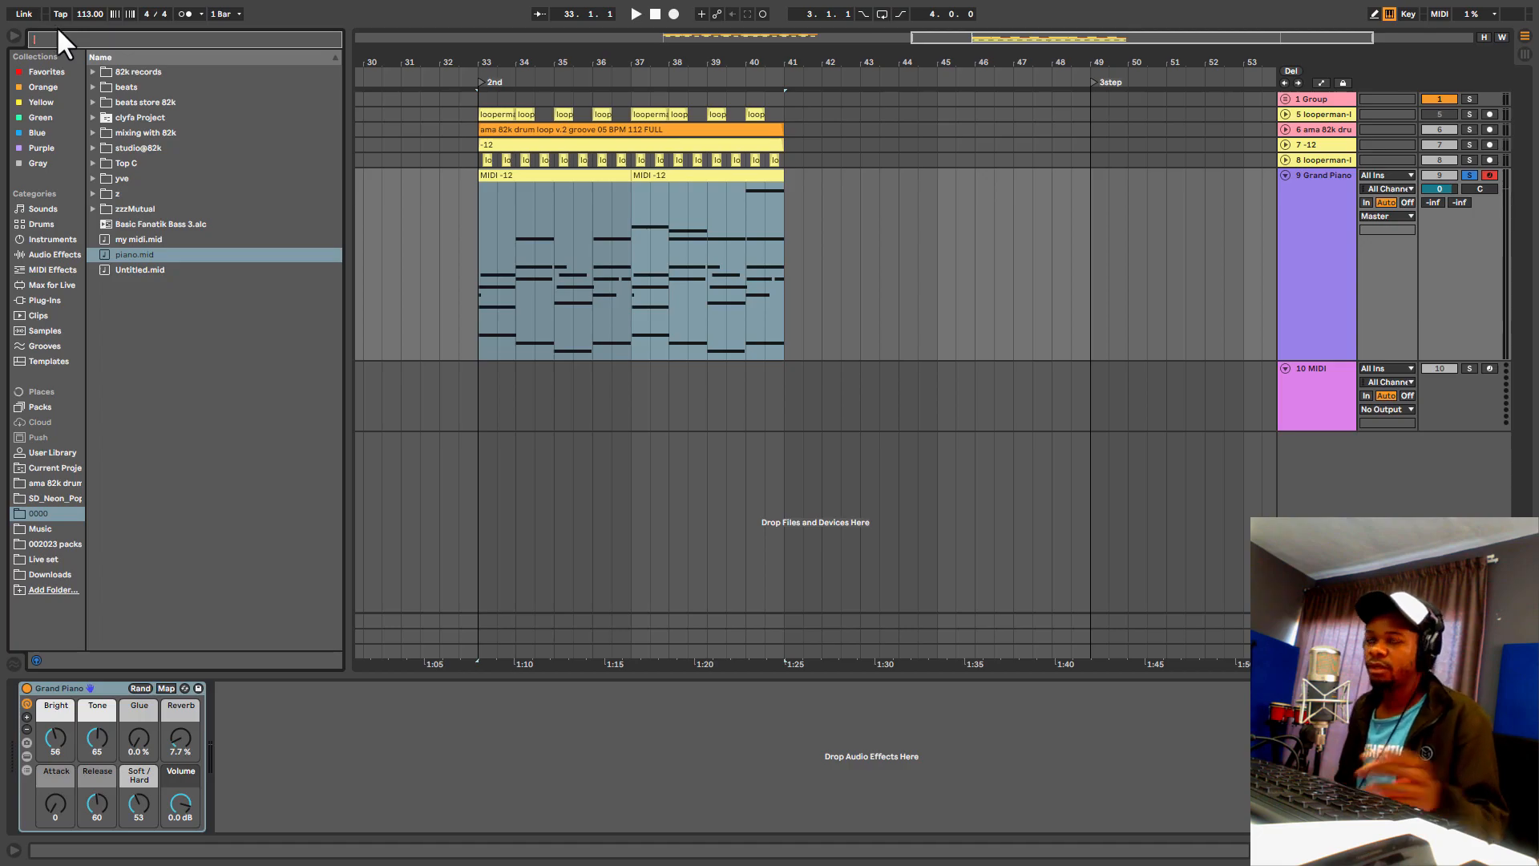
pyautogui.click(37, 209)
pyautogui.click(98, 157)
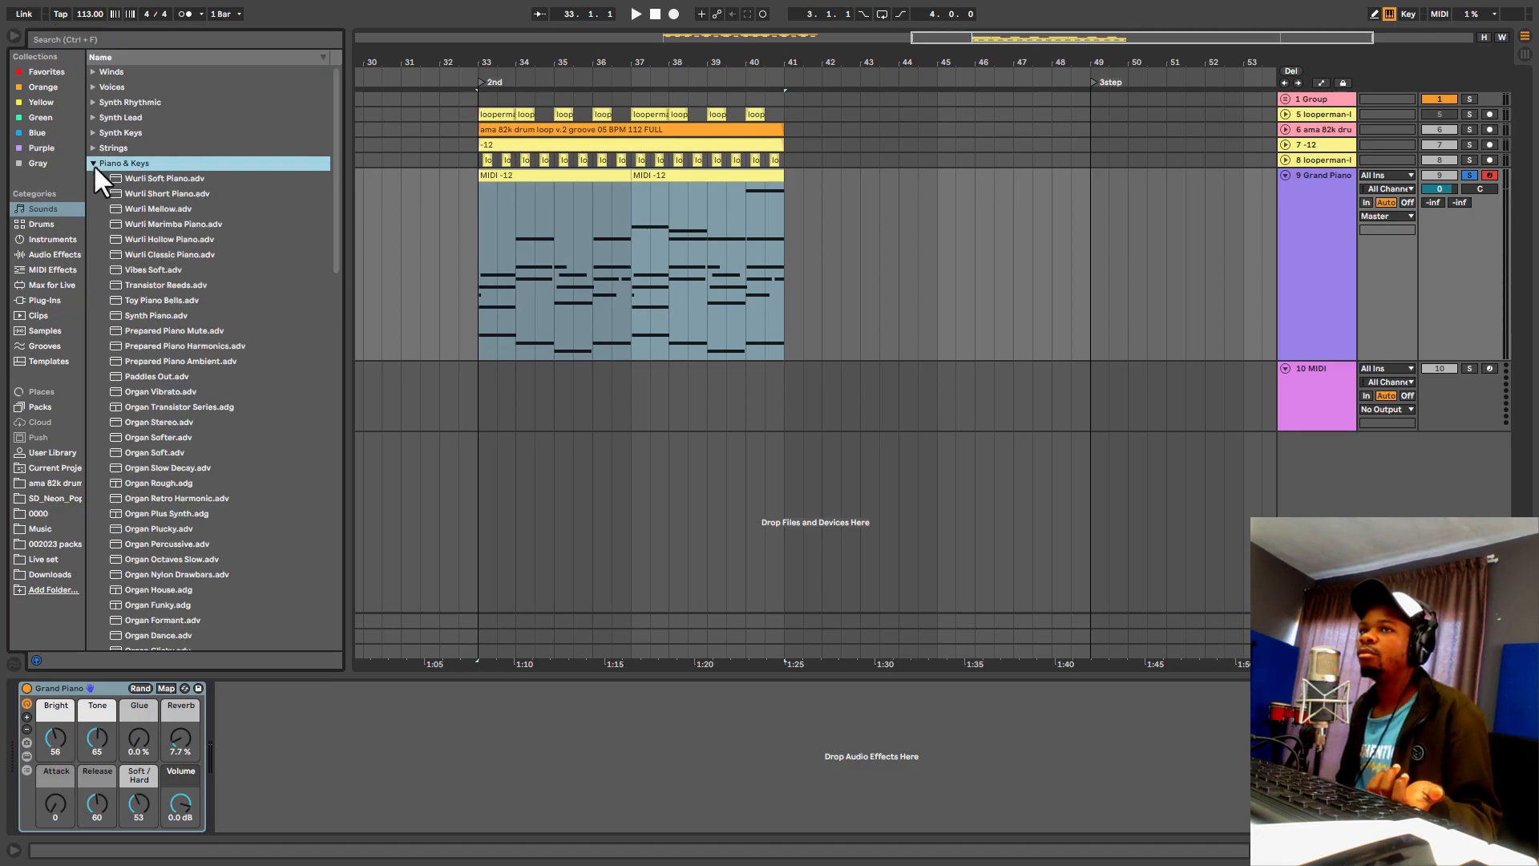
# Step: Replace the Grand Piano instrument on track 9 with the E-Piano Floating.adg preset
pyautogui.scroll(-3, 96, 118)
pyautogui.scroll(-10, 182, 261)
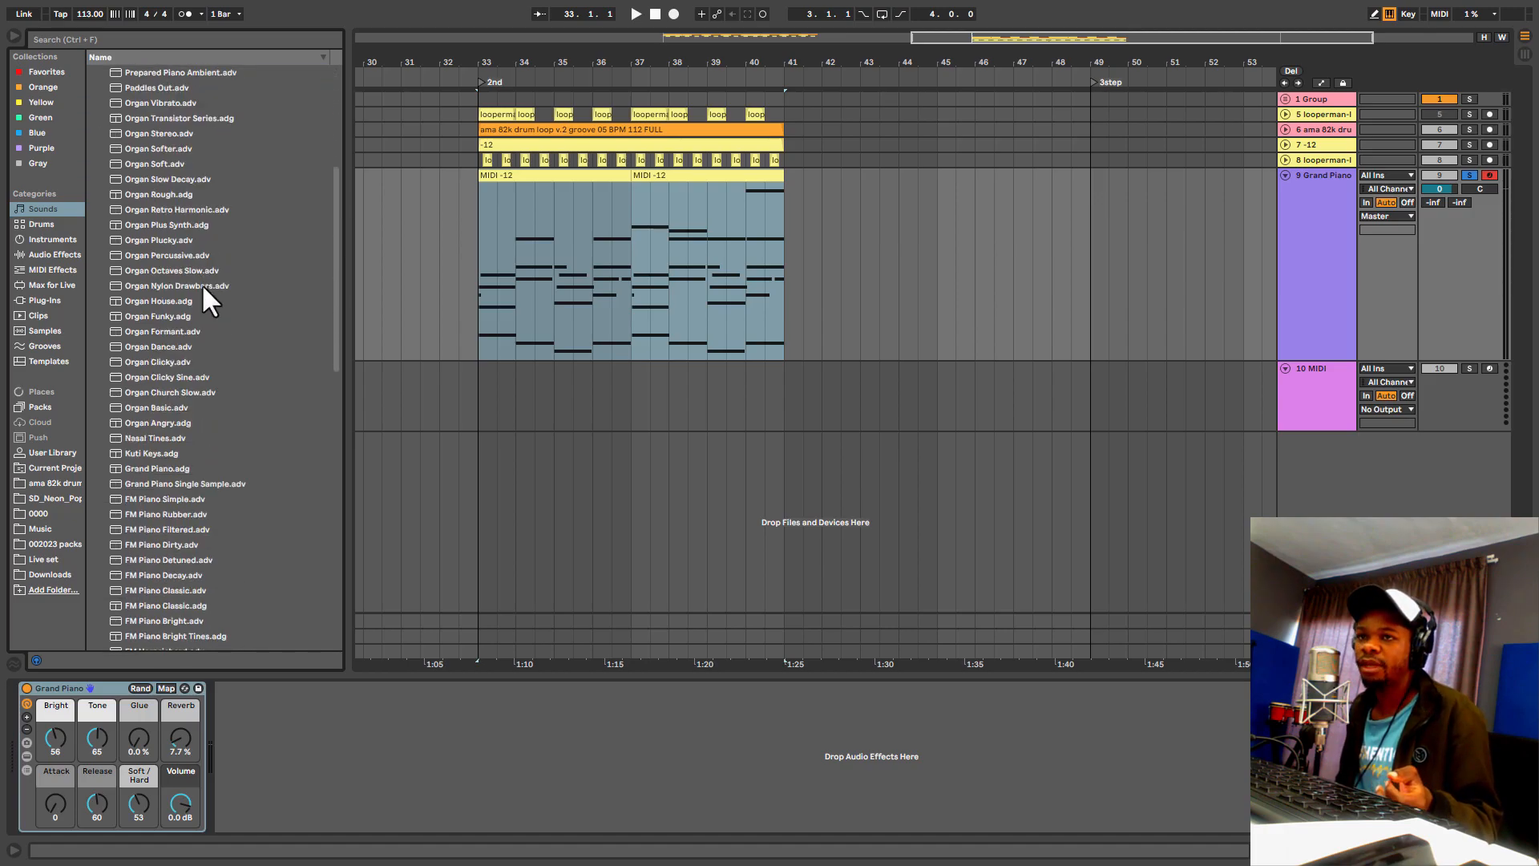
pyautogui.scroll(-5, 193, 233)
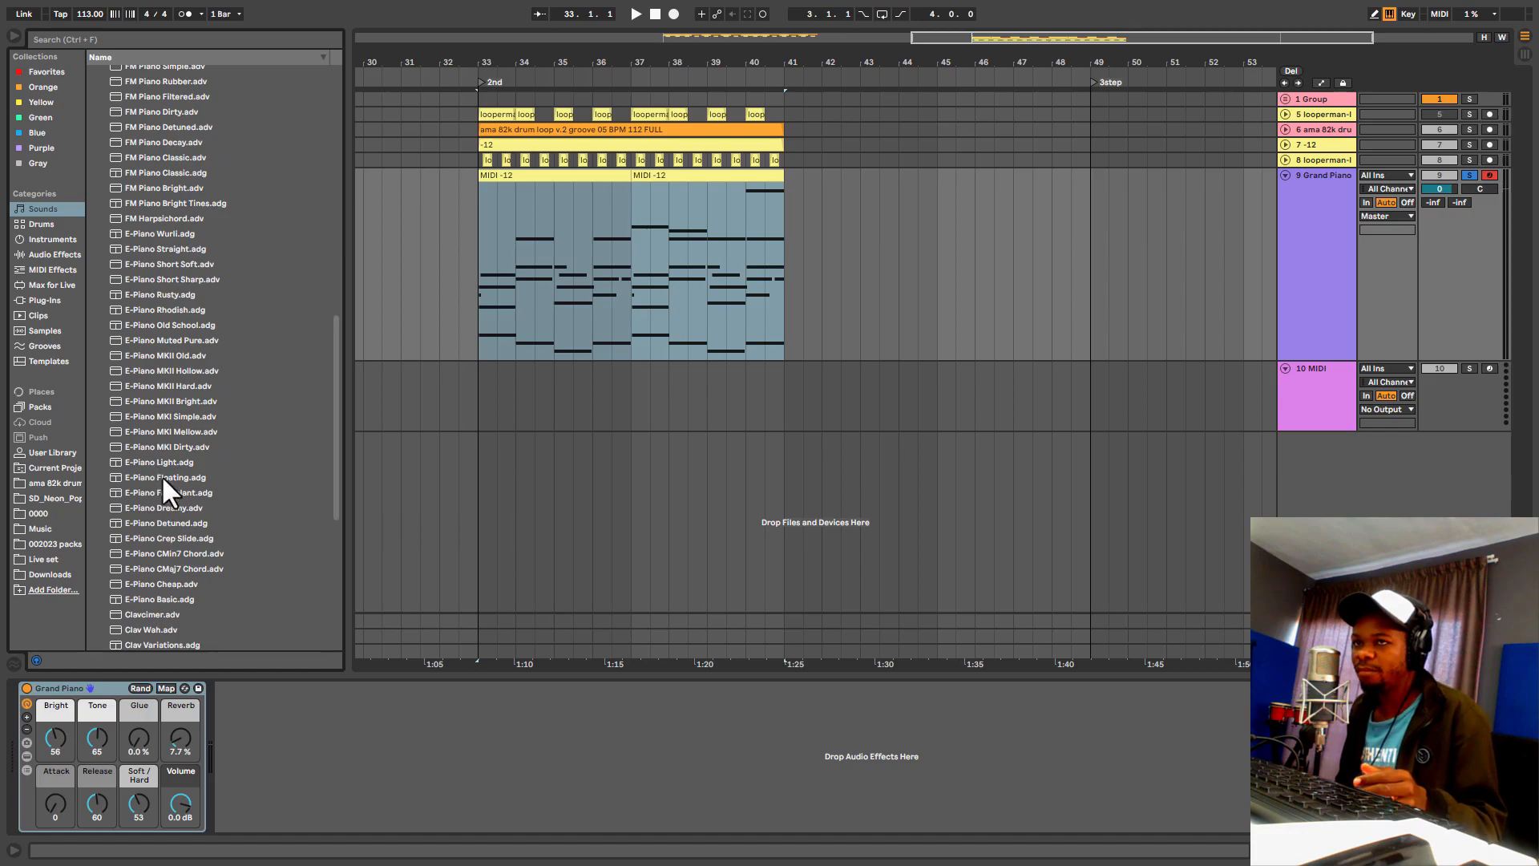
pyautogui.click(166, 477)
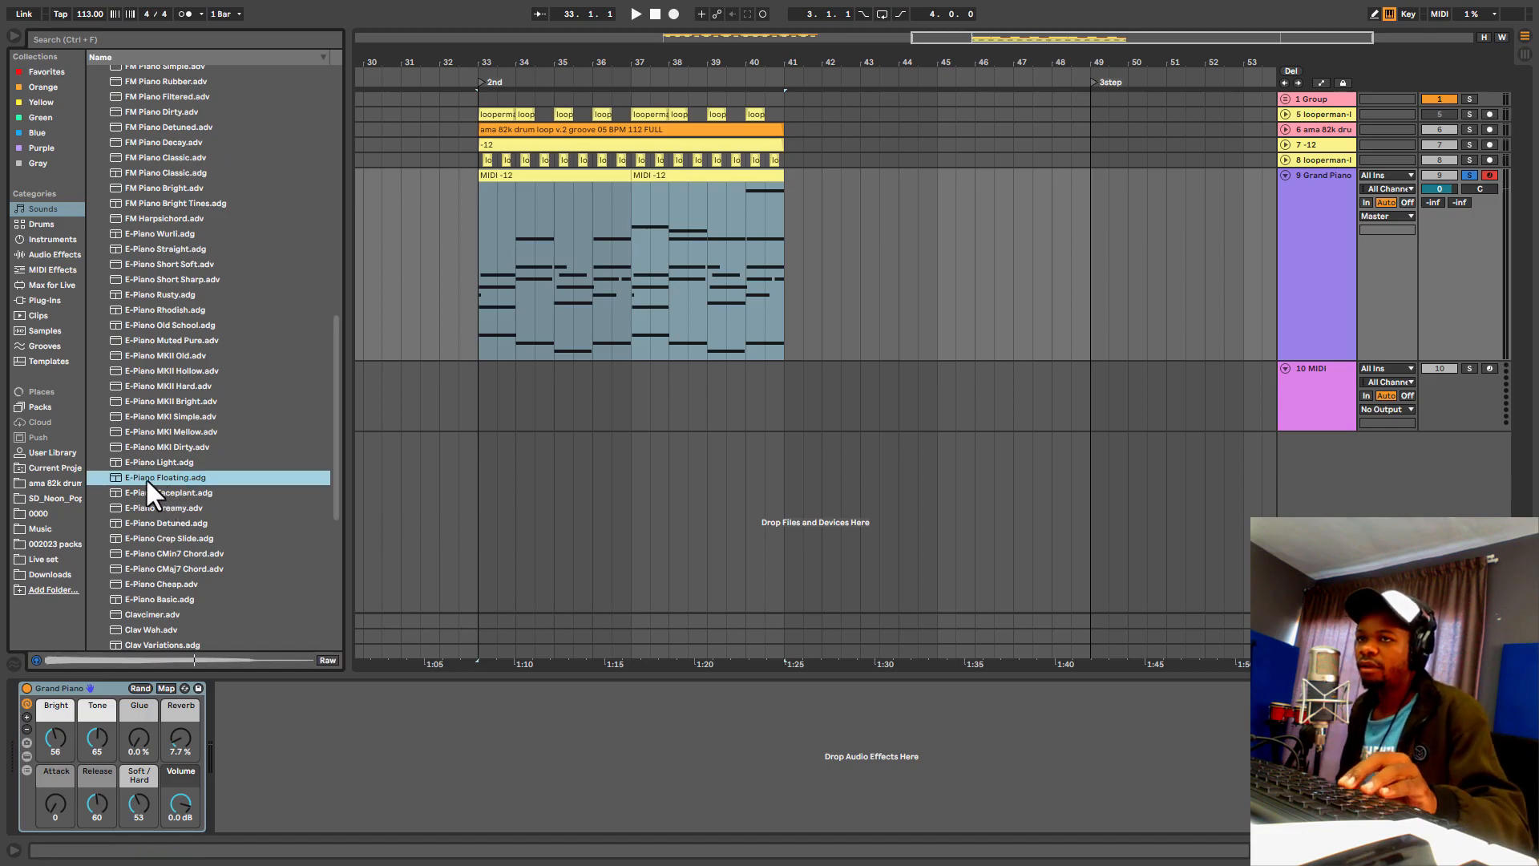
pyautogui.moveTo(141, 478); pyautogui.dragTo(474, 255)
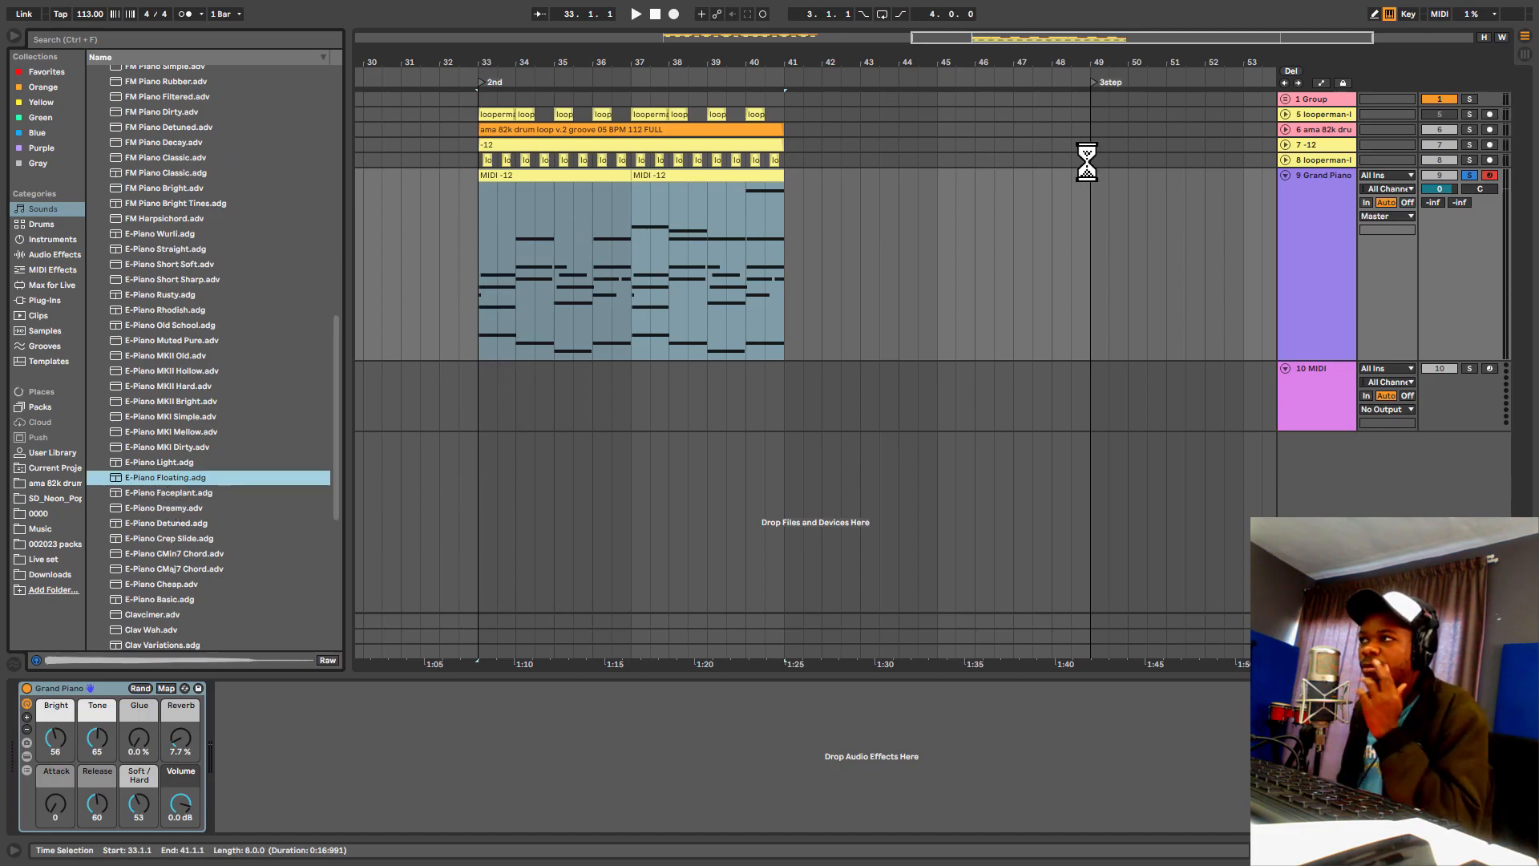
# Step: Keep the E-Piano Floating track soloed, play it from bar 33 and lower its volume to -5.1 dB
pyautogui.click(1468, 175)
pyautogui.click(1469, 176)
pyautogui.press('space')
pyautogui.moveTo(1445, 186); pyautogui.dragTo(1444, 196)
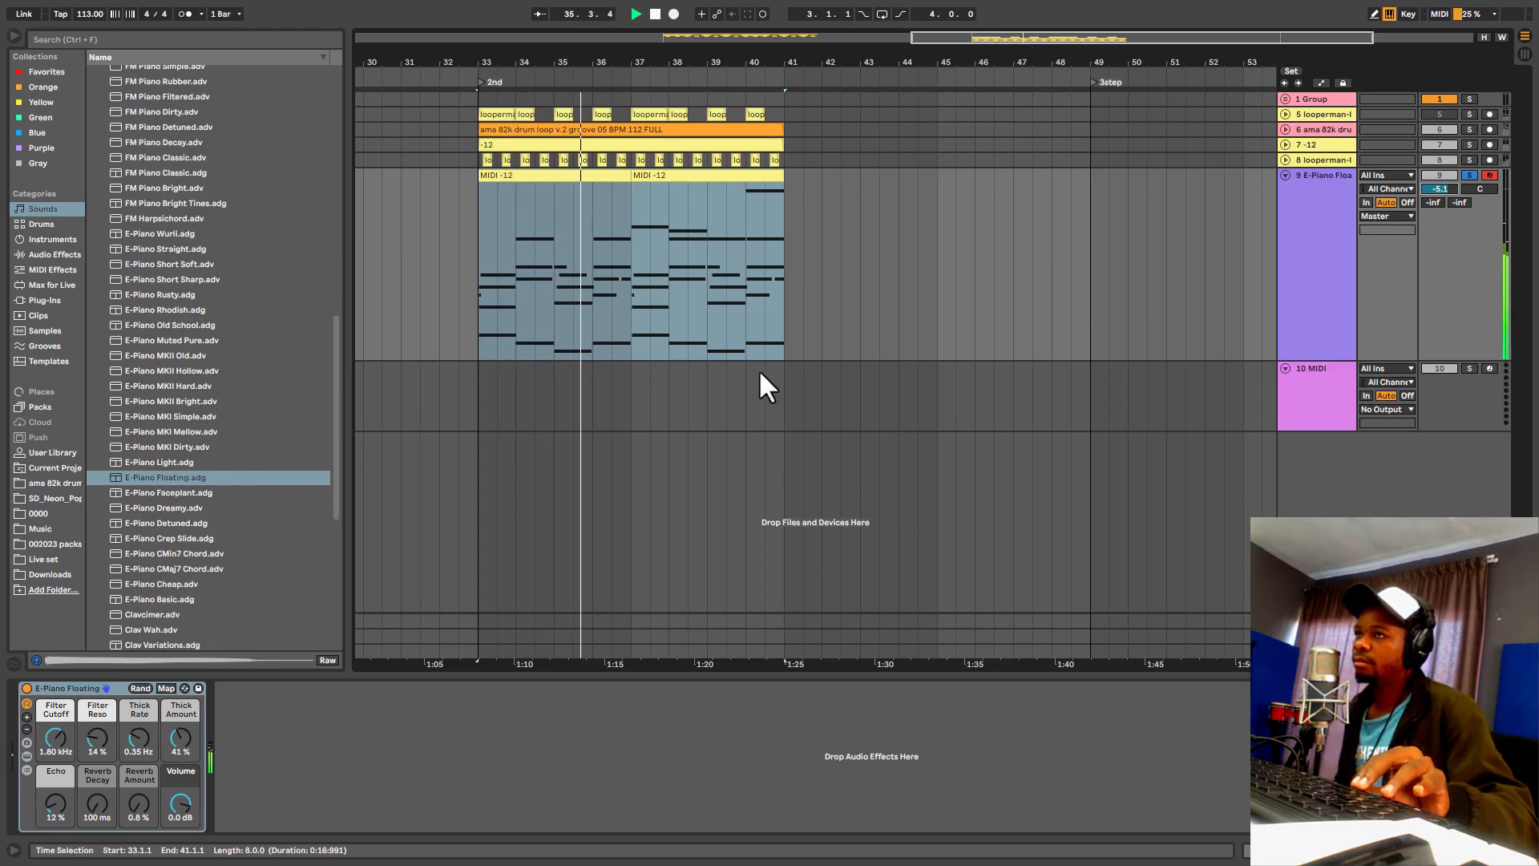
# Step: Audition other E-Piano presets, including E-Piano MKII Bright.adv, and load E-Piano Cheap.adv onto the empty MIDI track 10
pyautogui.click(169, 355)
pyautogui.click(180, 401)
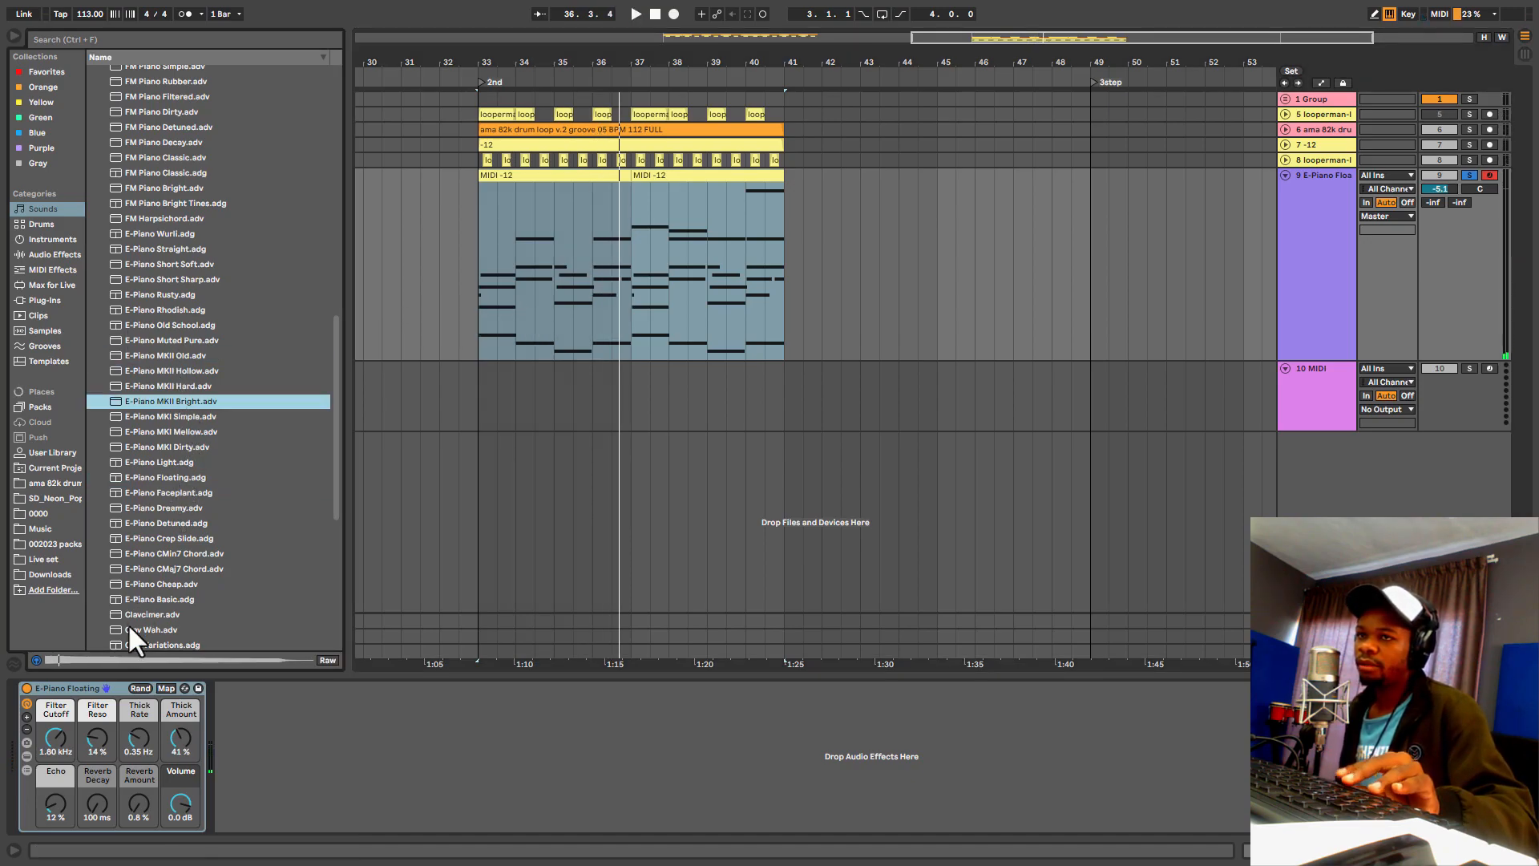
pyautogui.click(147, 583)
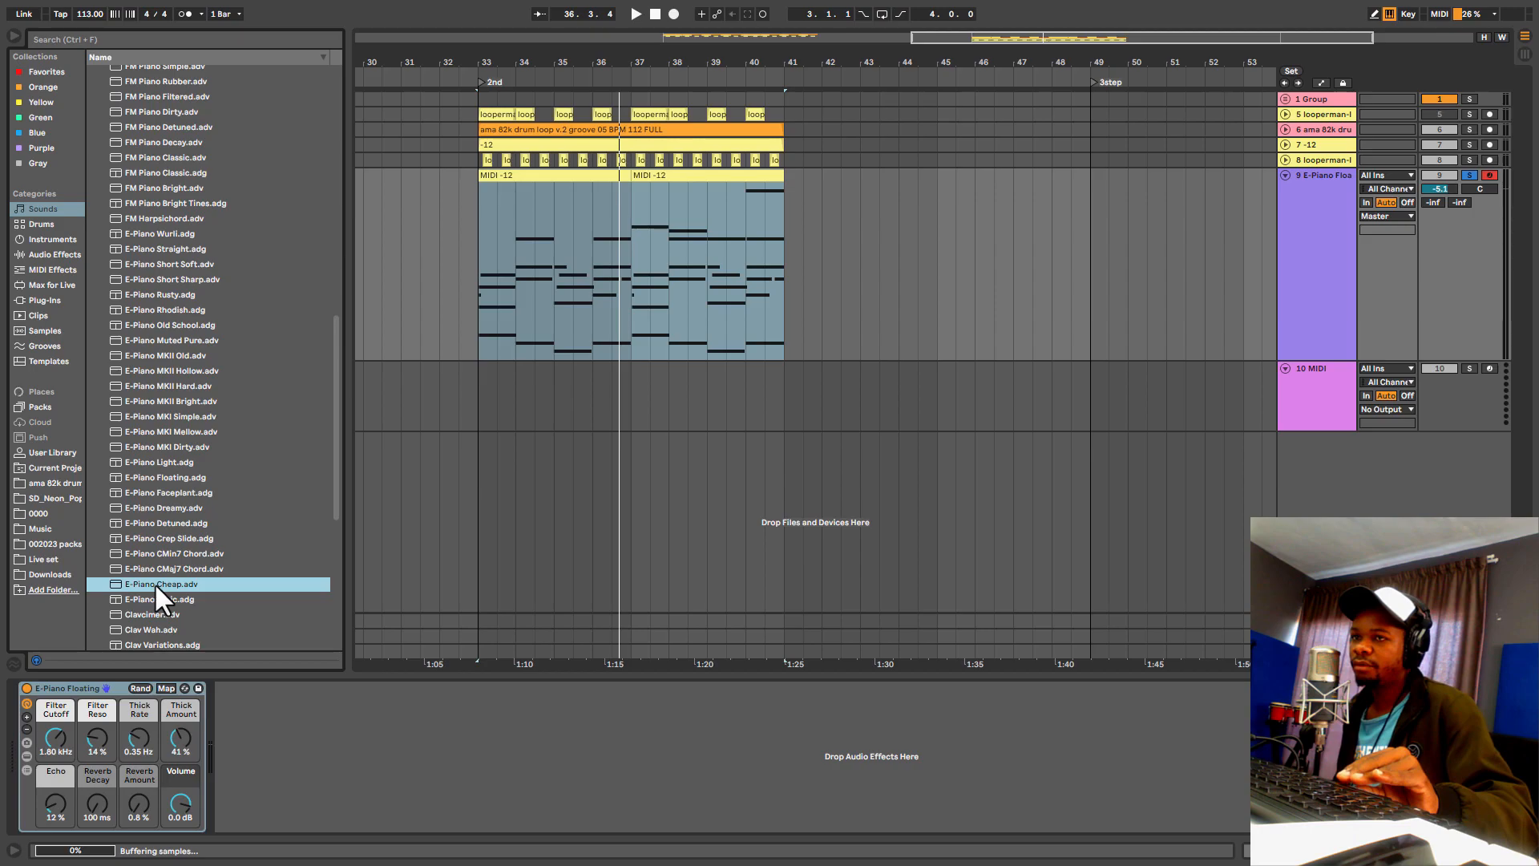
pyautogui.moveTo(142, 580); pyautogui.dragTo(539, 385)
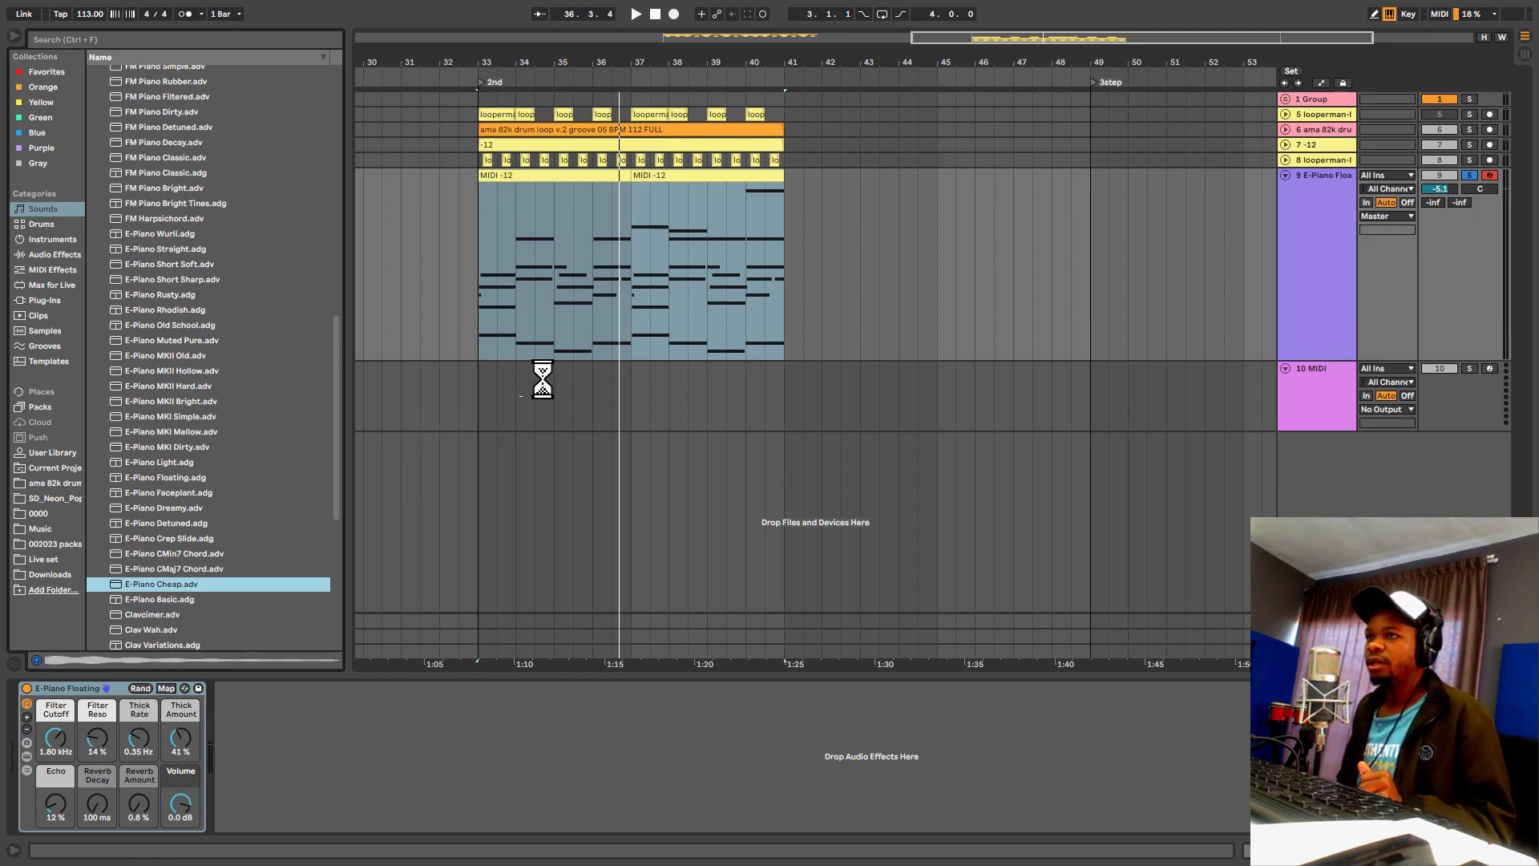
# Step: Copy both MIDI -12 clips from the E-Piano Floating track to the E-Piano Cheap track at bar 33
pyautogui.rightClick(492, 237)
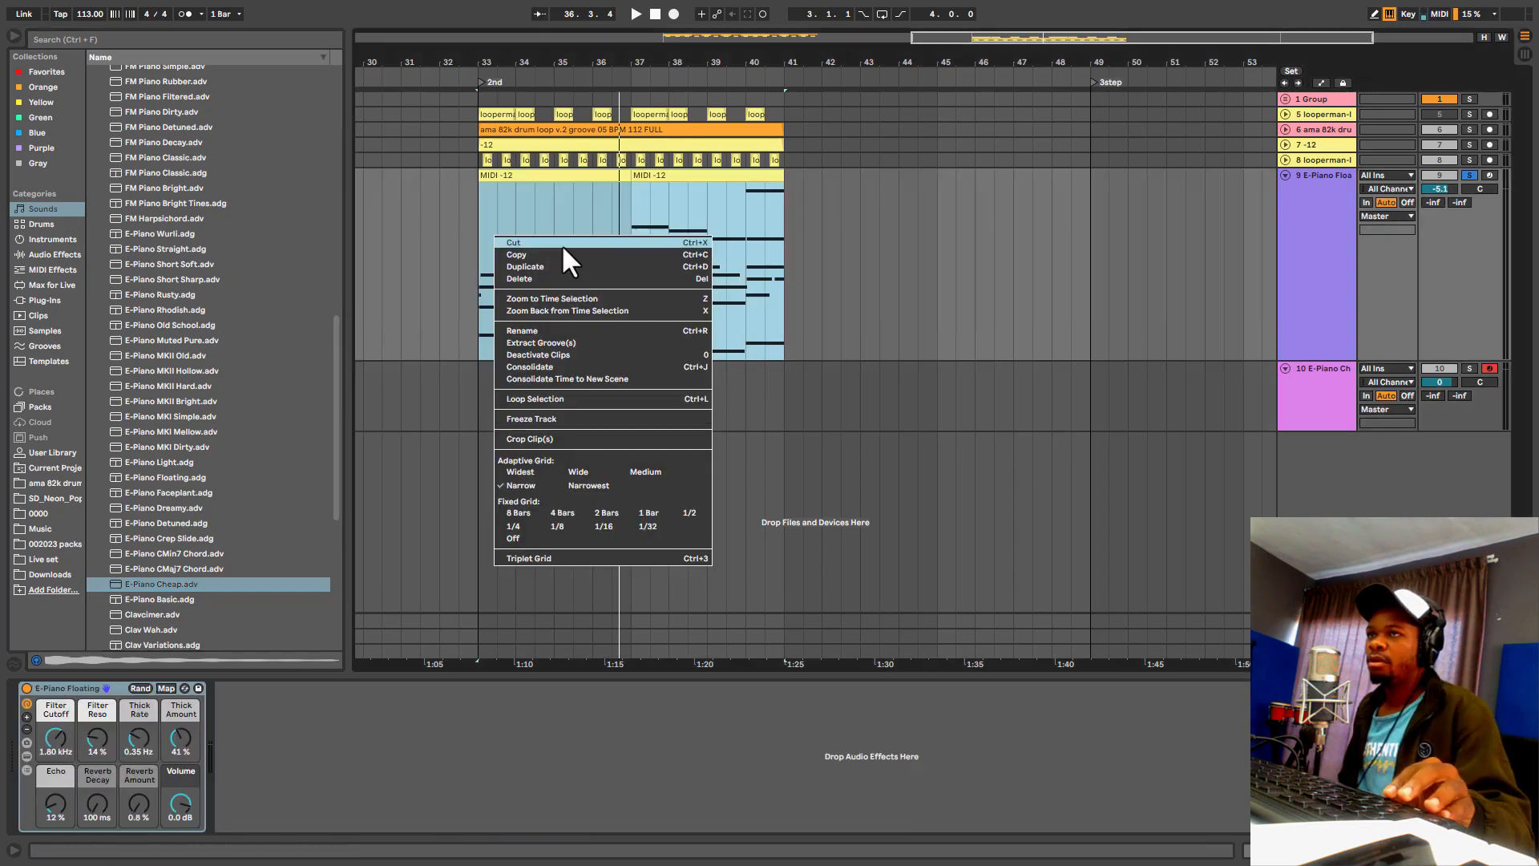
pyautogui.click(545, 257)
pyautogui.click(473, 405)
pyautogui.hotkey('ctrl', 'v')
# Step: Solo the E-Piano Cheap track and listen to its copied clips from bar 33
pyautogui.click(1470, 368)
pyautogui.press('space')
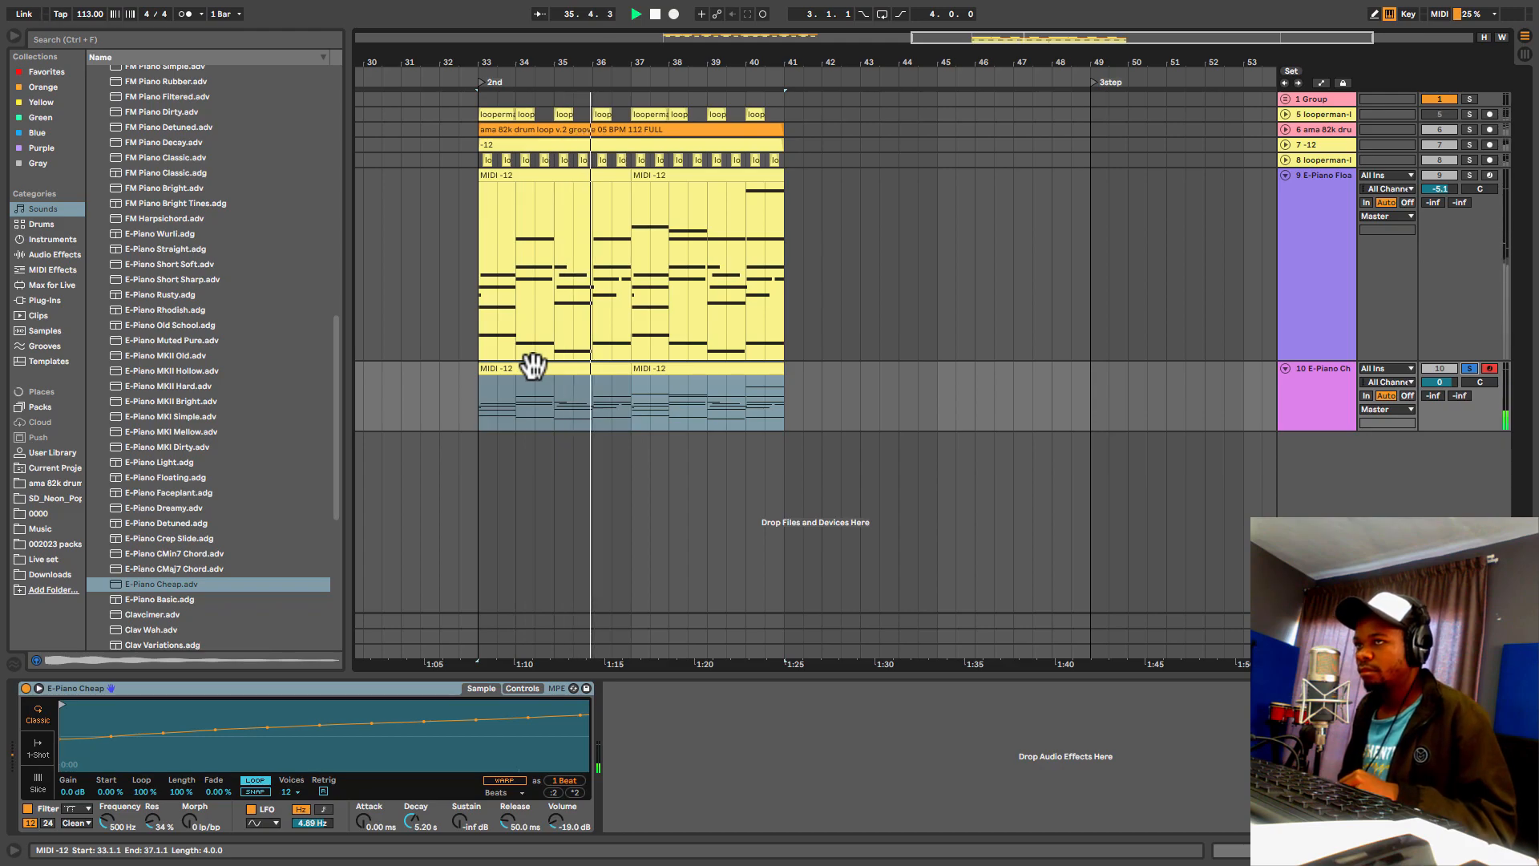
pyautogui.press('space')
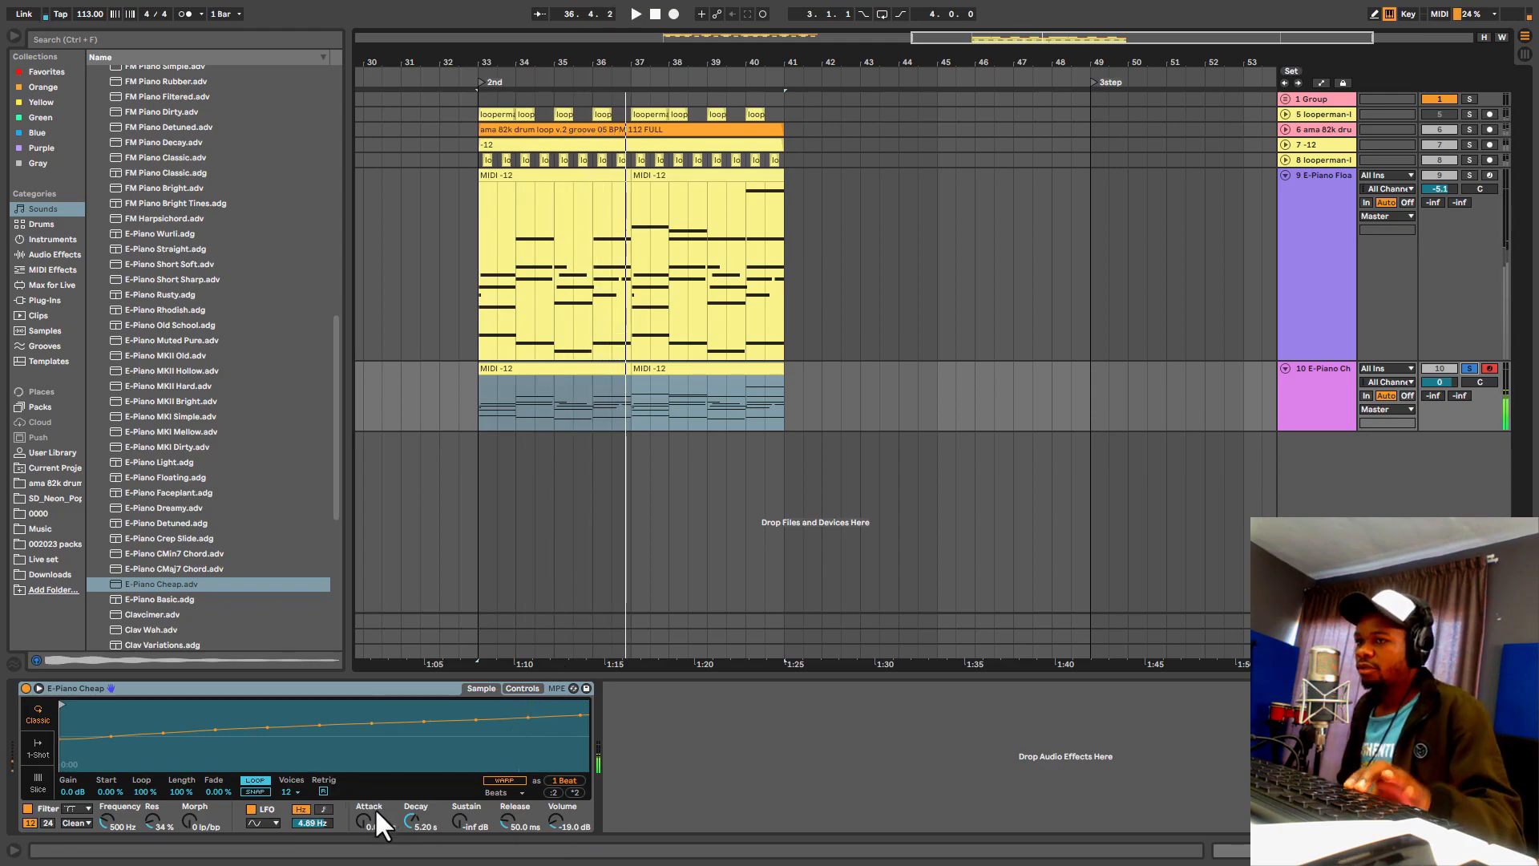
# Step: Raise the attack of the E-Piano Cheap instrument to 191 ms while playing the second section
pyautogui.click(359, 822)
pyautogui.moveTo(359, 823); pyautogui.dragTo(359, 803)
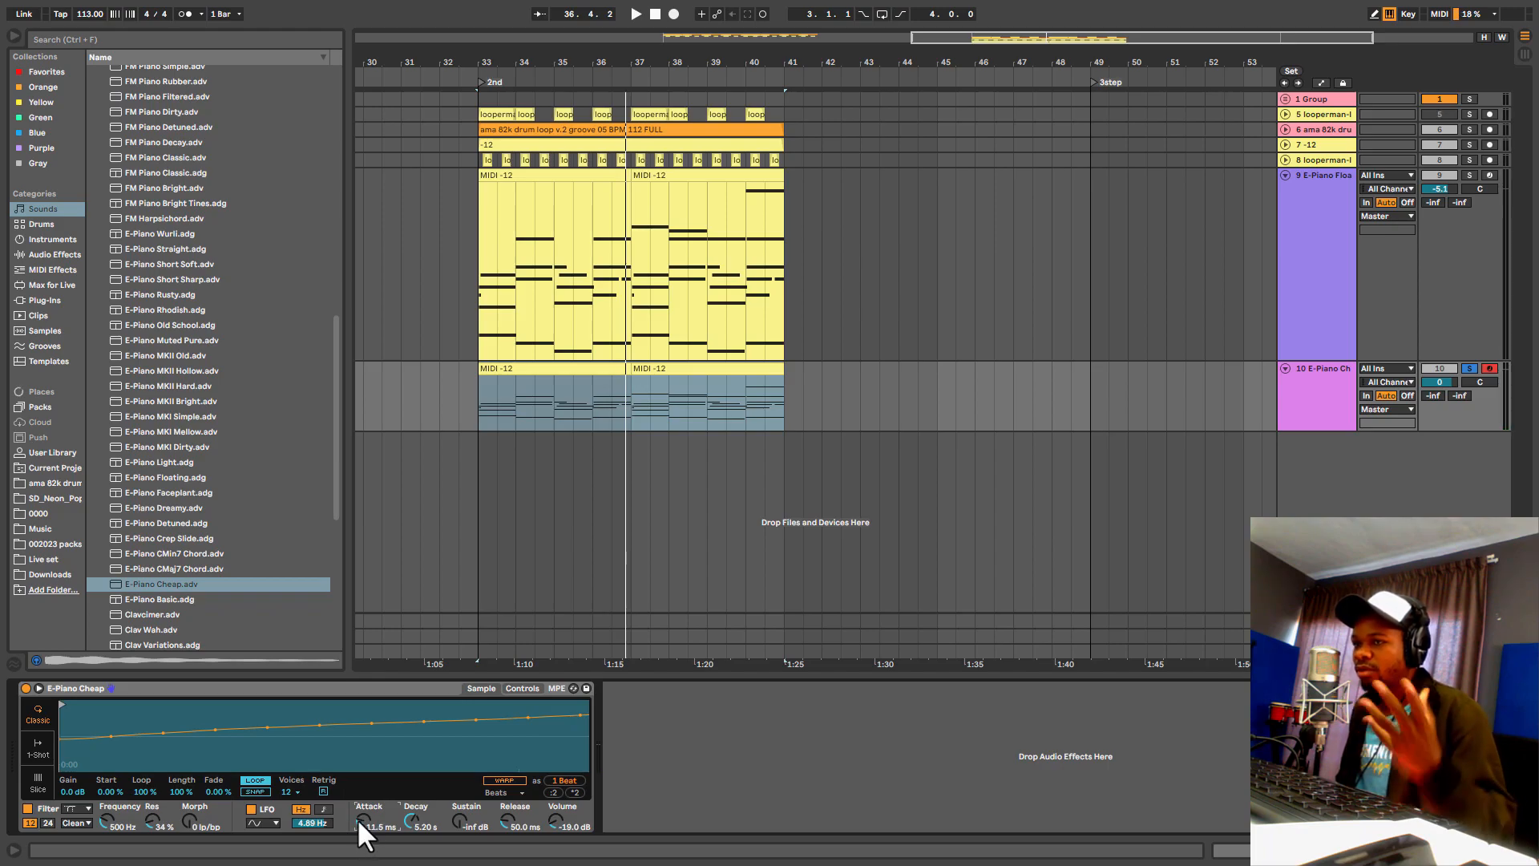
pyautogui.press('space')
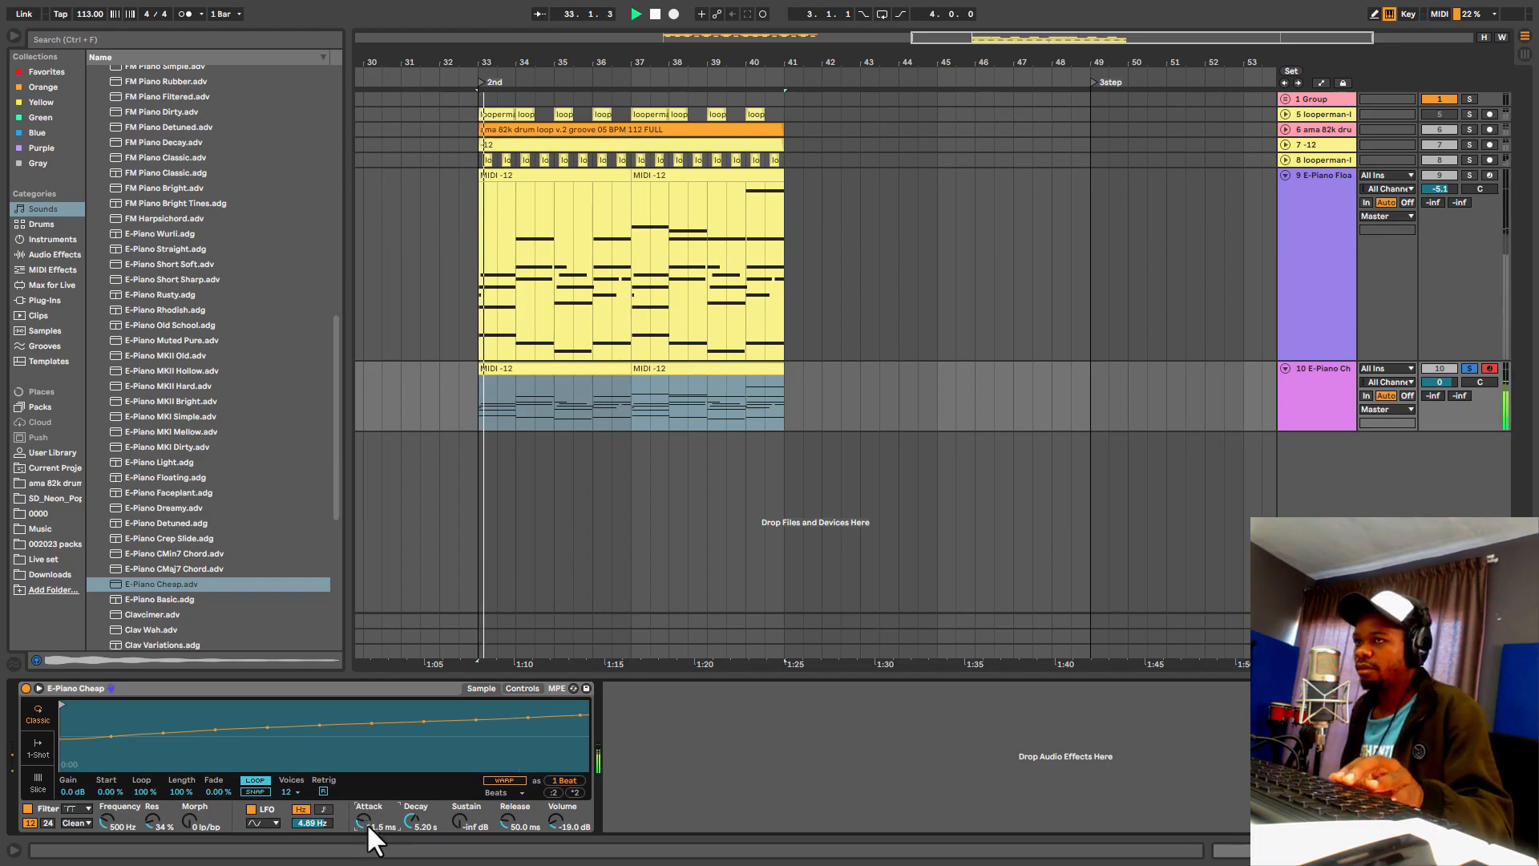
pyautogui.write('130')
pyautogui.press('Return')
pyautogui.moveTo(357, 818); pyautogui.dragTo(358, 794)
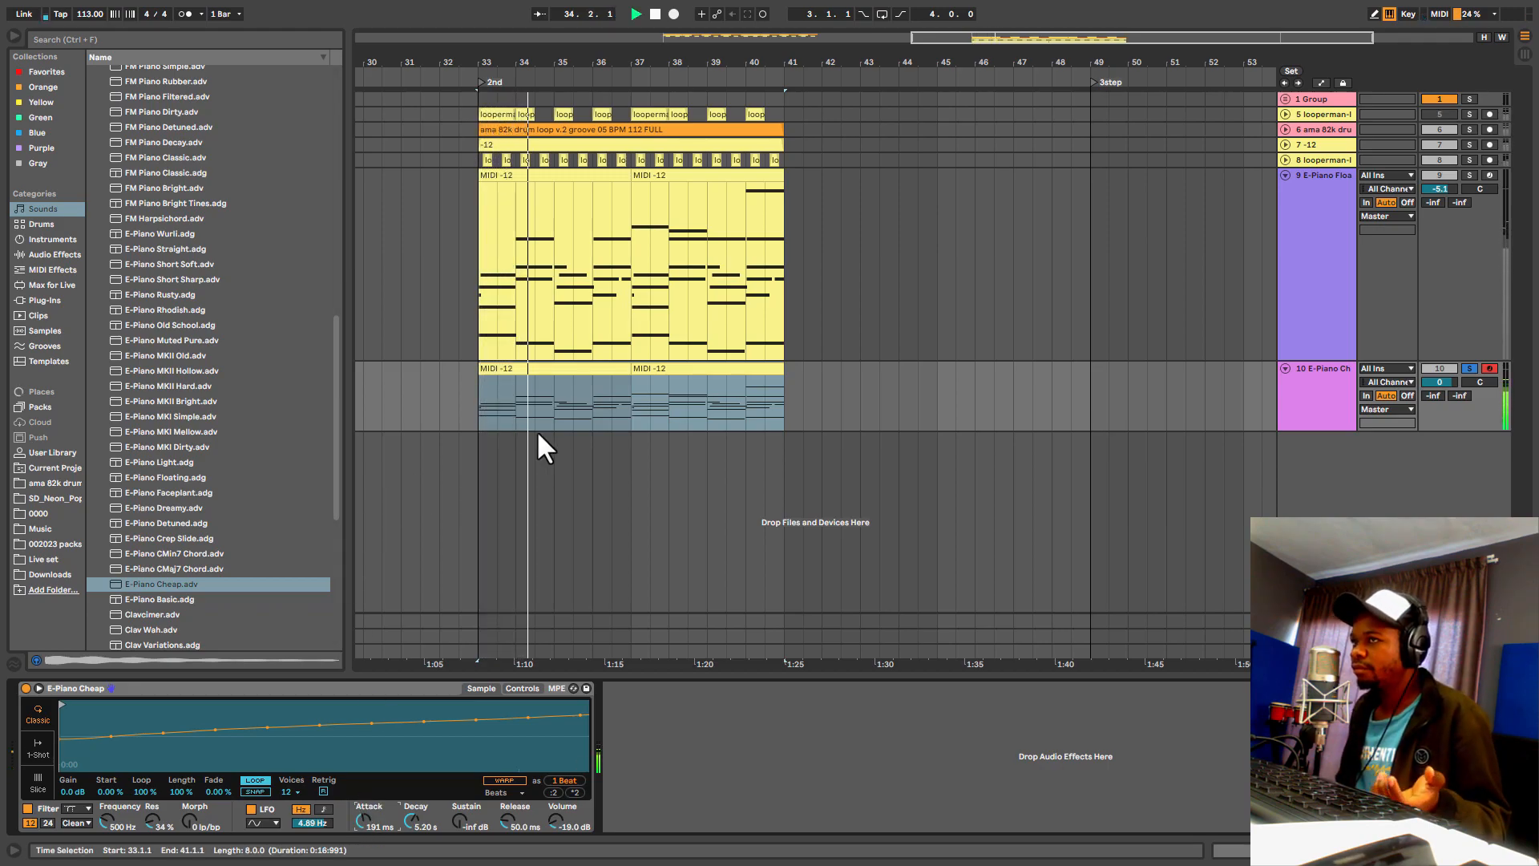
# Step: Solo the E-Piano Floating track, lower its volume to -10.2 dB and fold the track
pyautogui.click(1467, 174)
pyautogui.moveTo(1432, 186); pyautogui.dragTo(1432, 210)
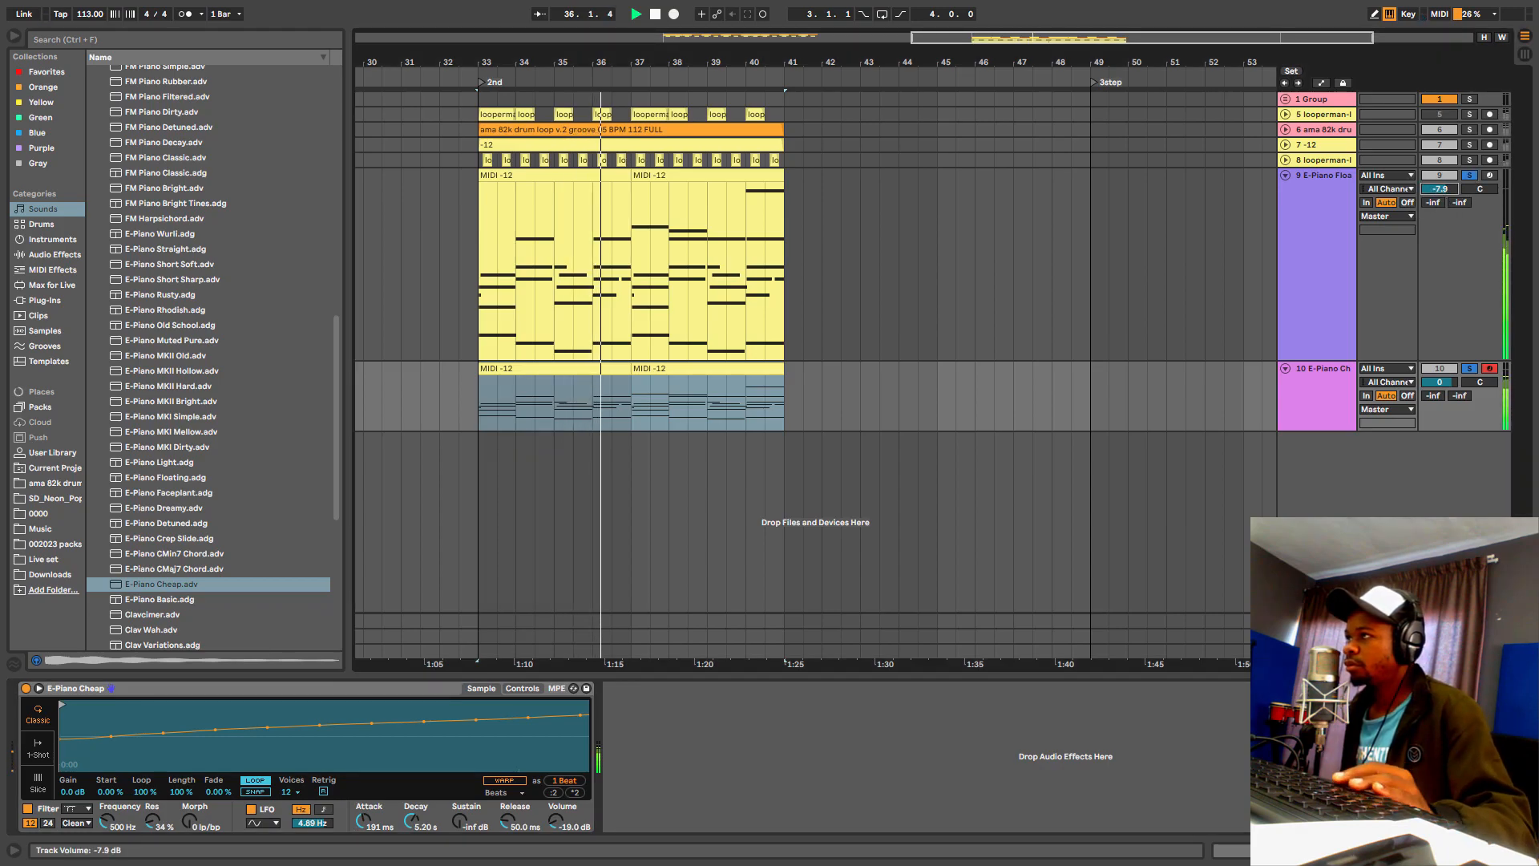
pyautogui.click(1285, 174)
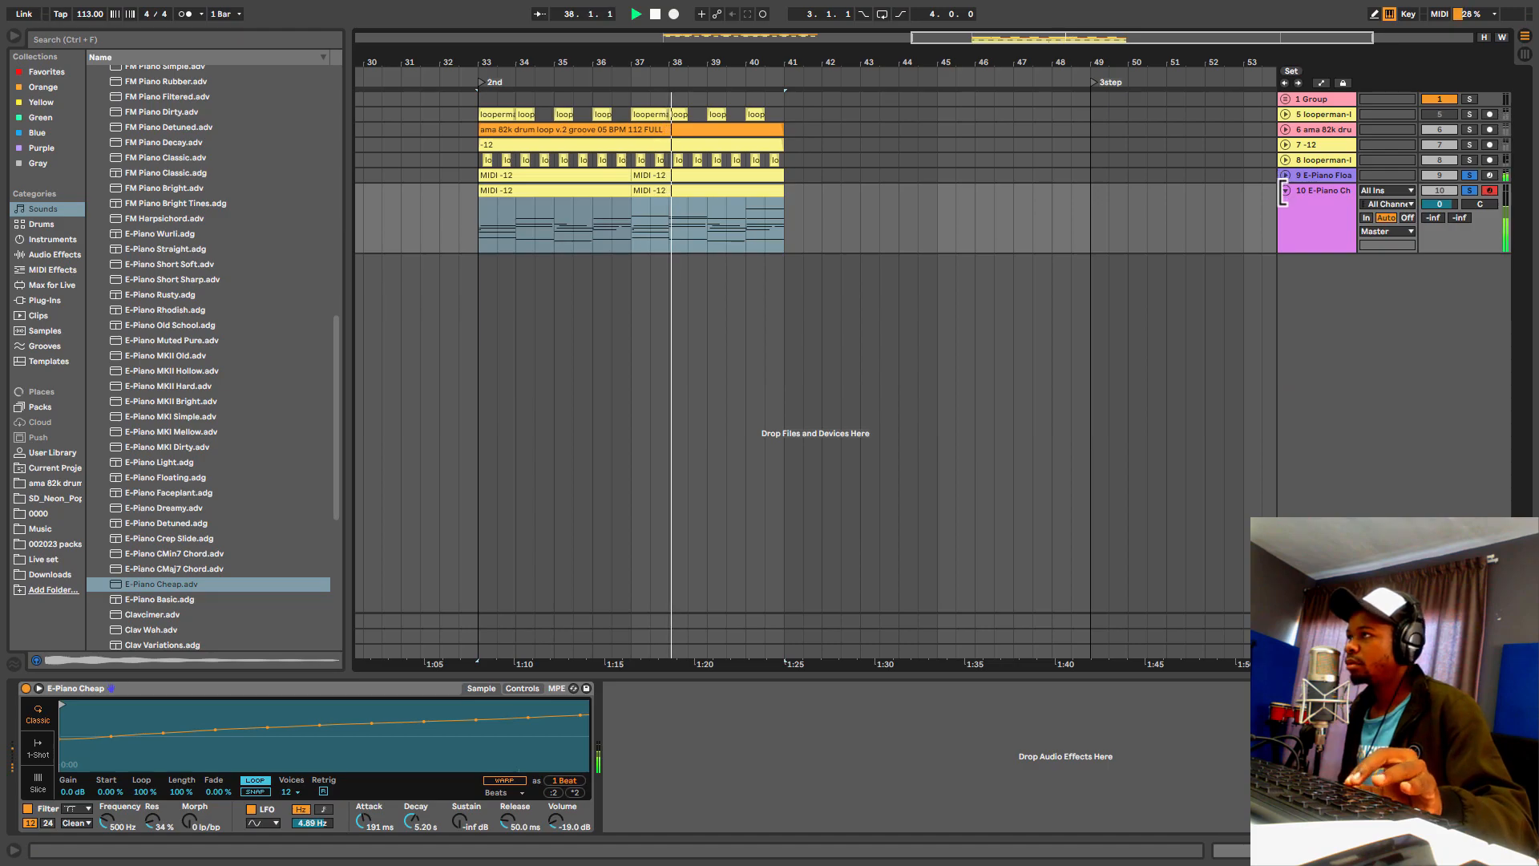
pyautogui.click(1285, 190)
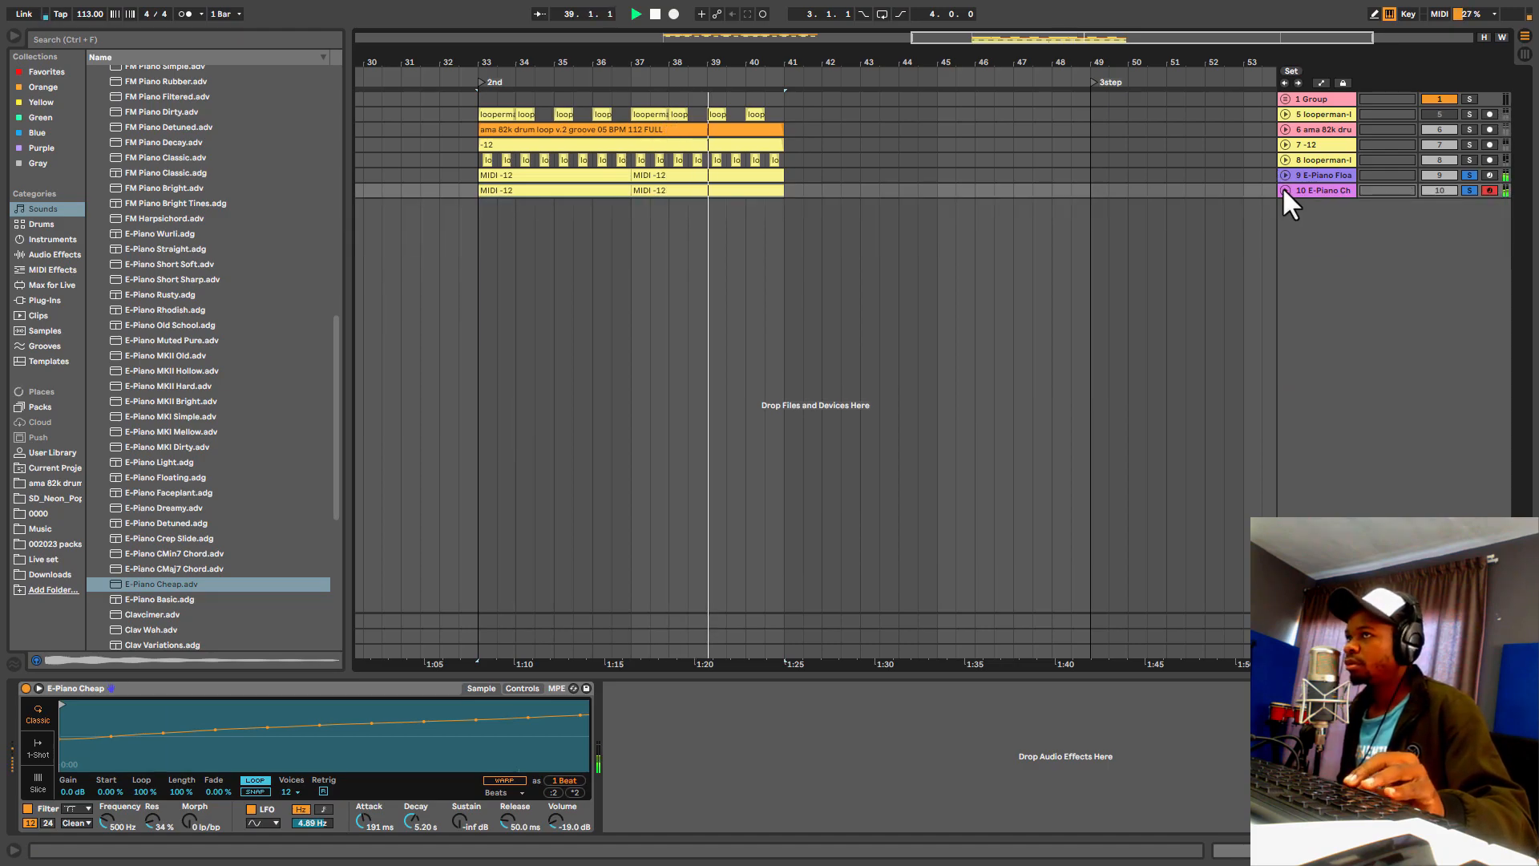
pyautogui.click(527, 180)
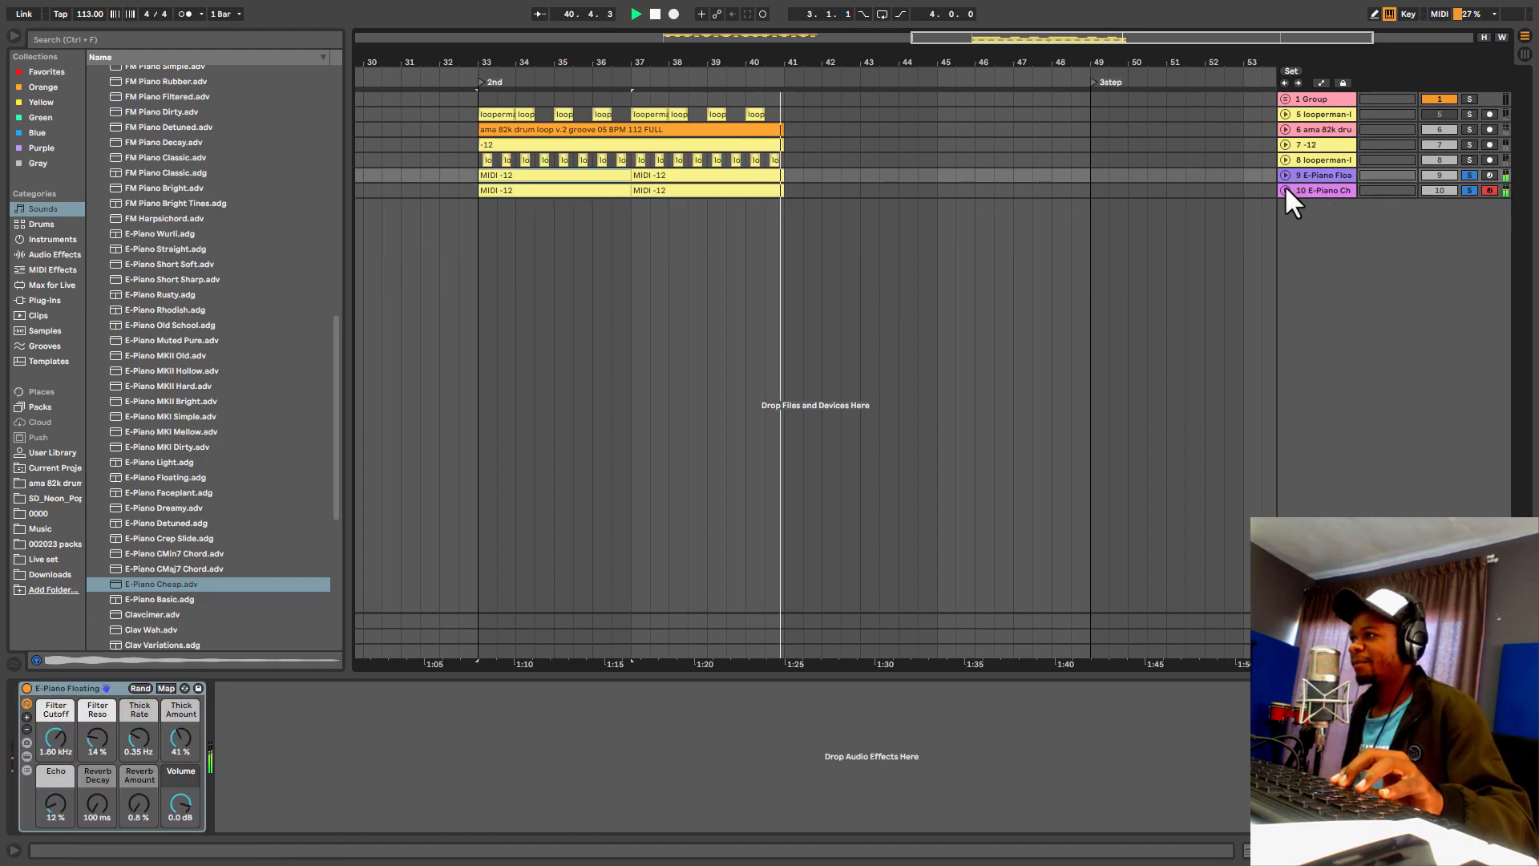
pyautogui.click(1284, 175)
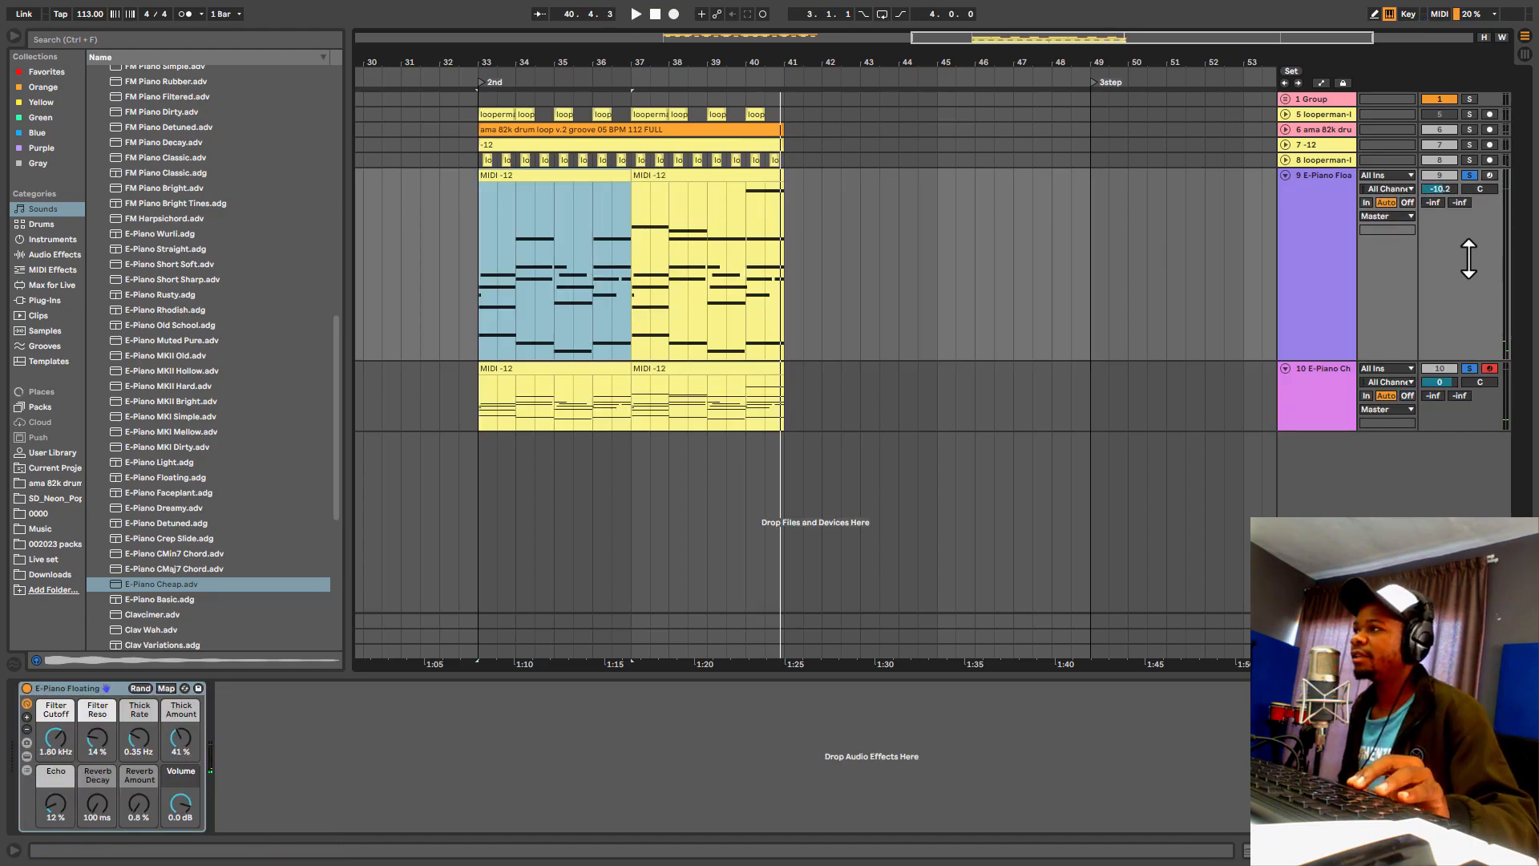
pyautogui.click(1319, 267)
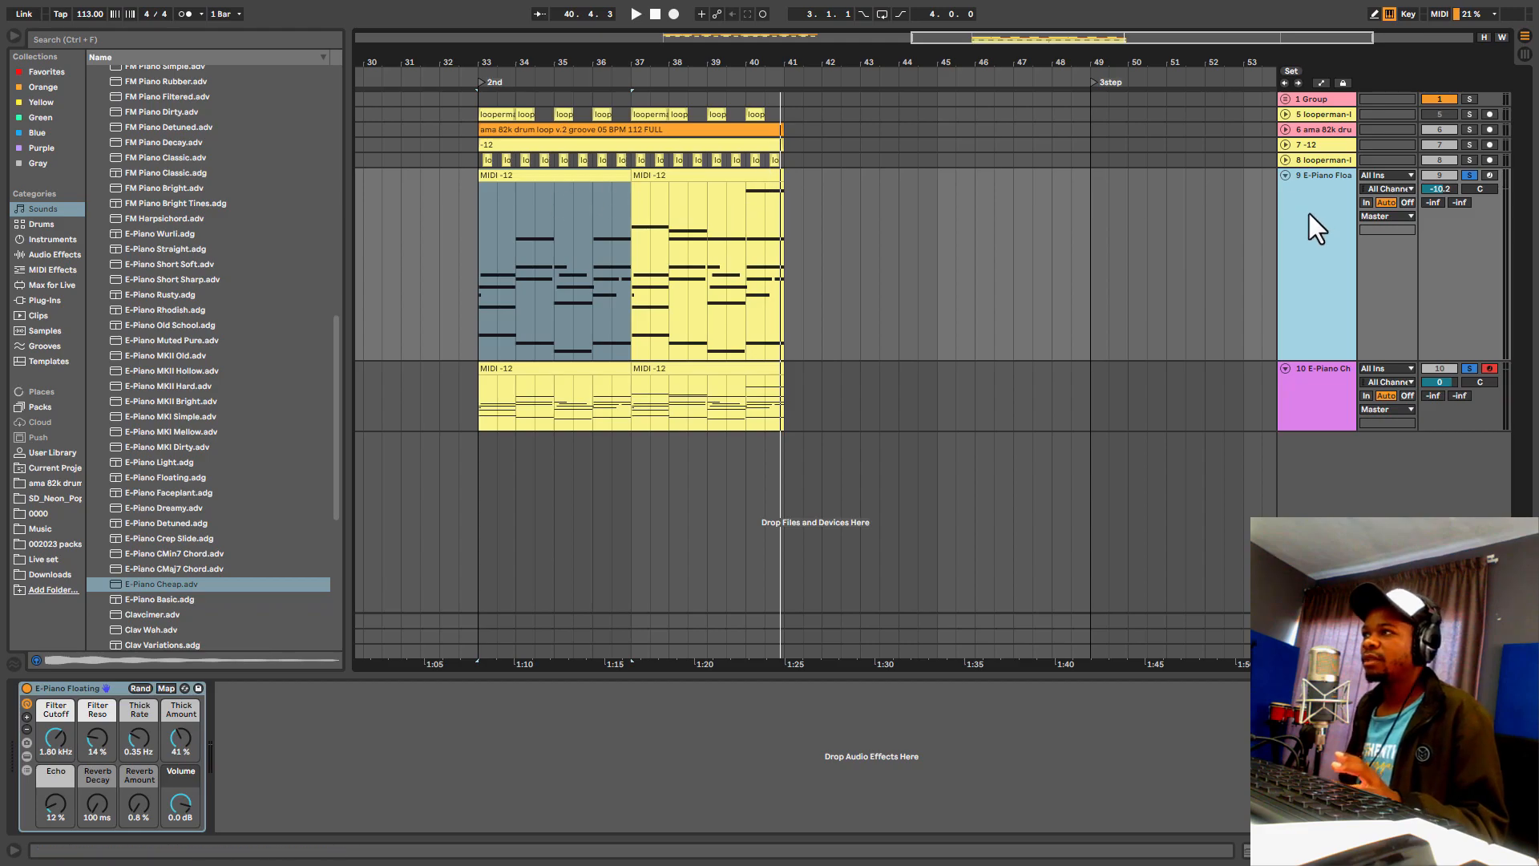
pyautogui.click(1285, 176)
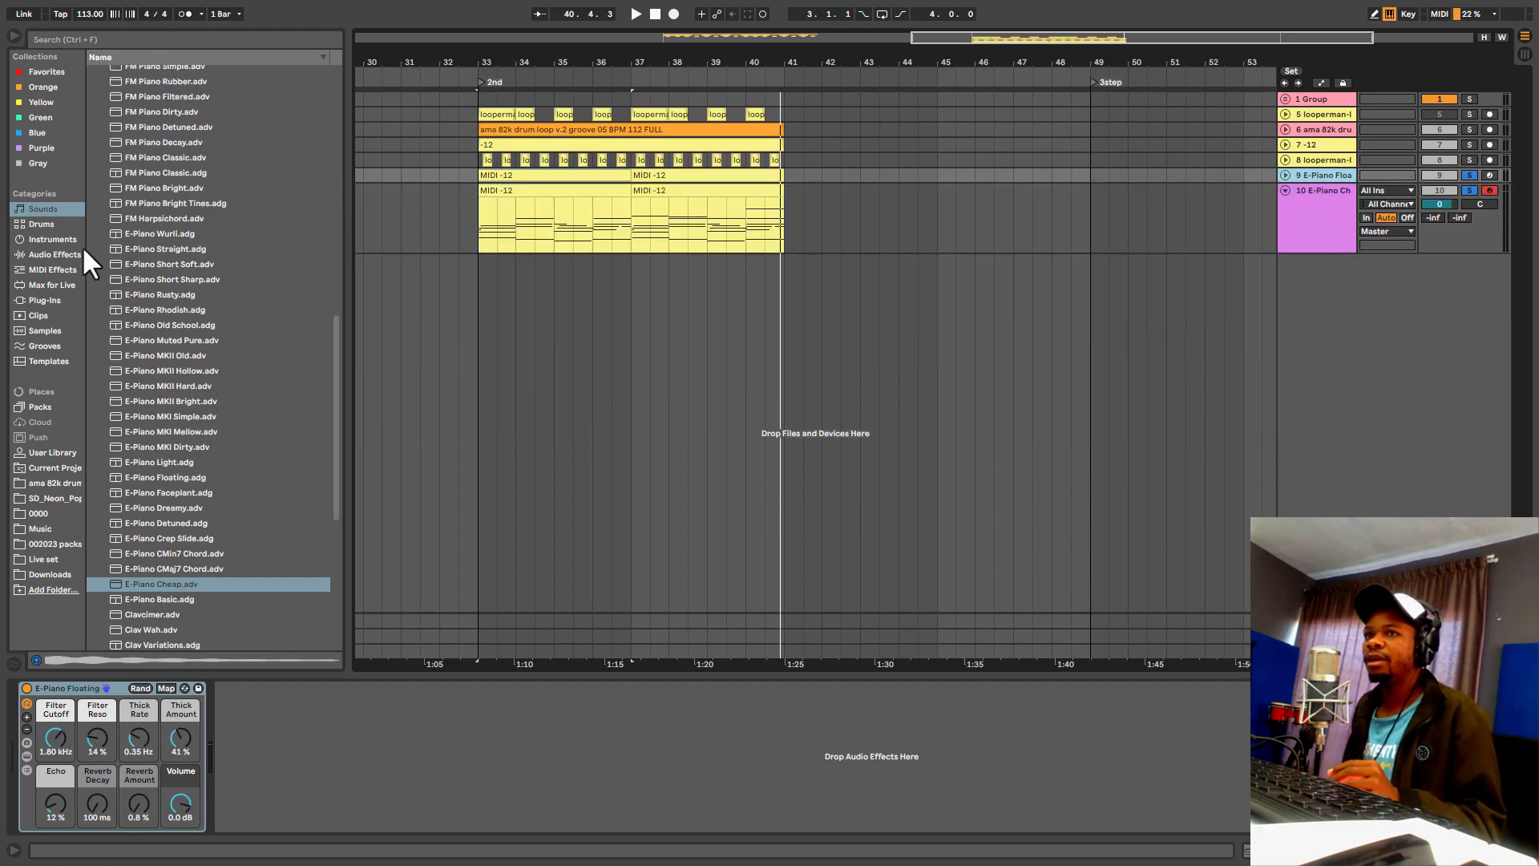
# Step: Search the plug-ins for "kor" and load the KORG Polysix VST3 on a new MIDI track
pyautogui.click(47, 270)
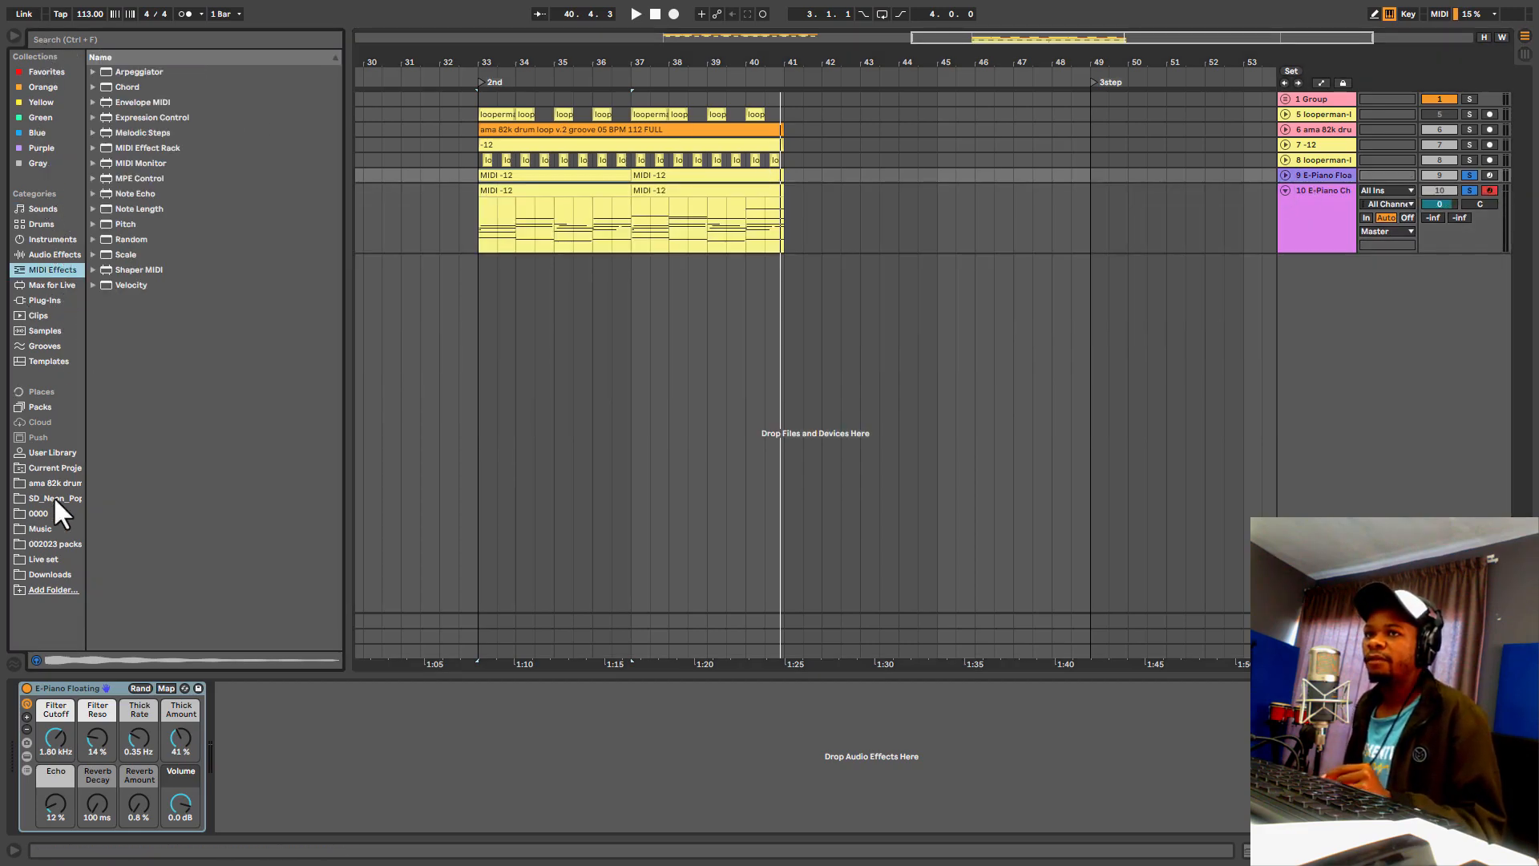
pyautogui.click(32, 299)
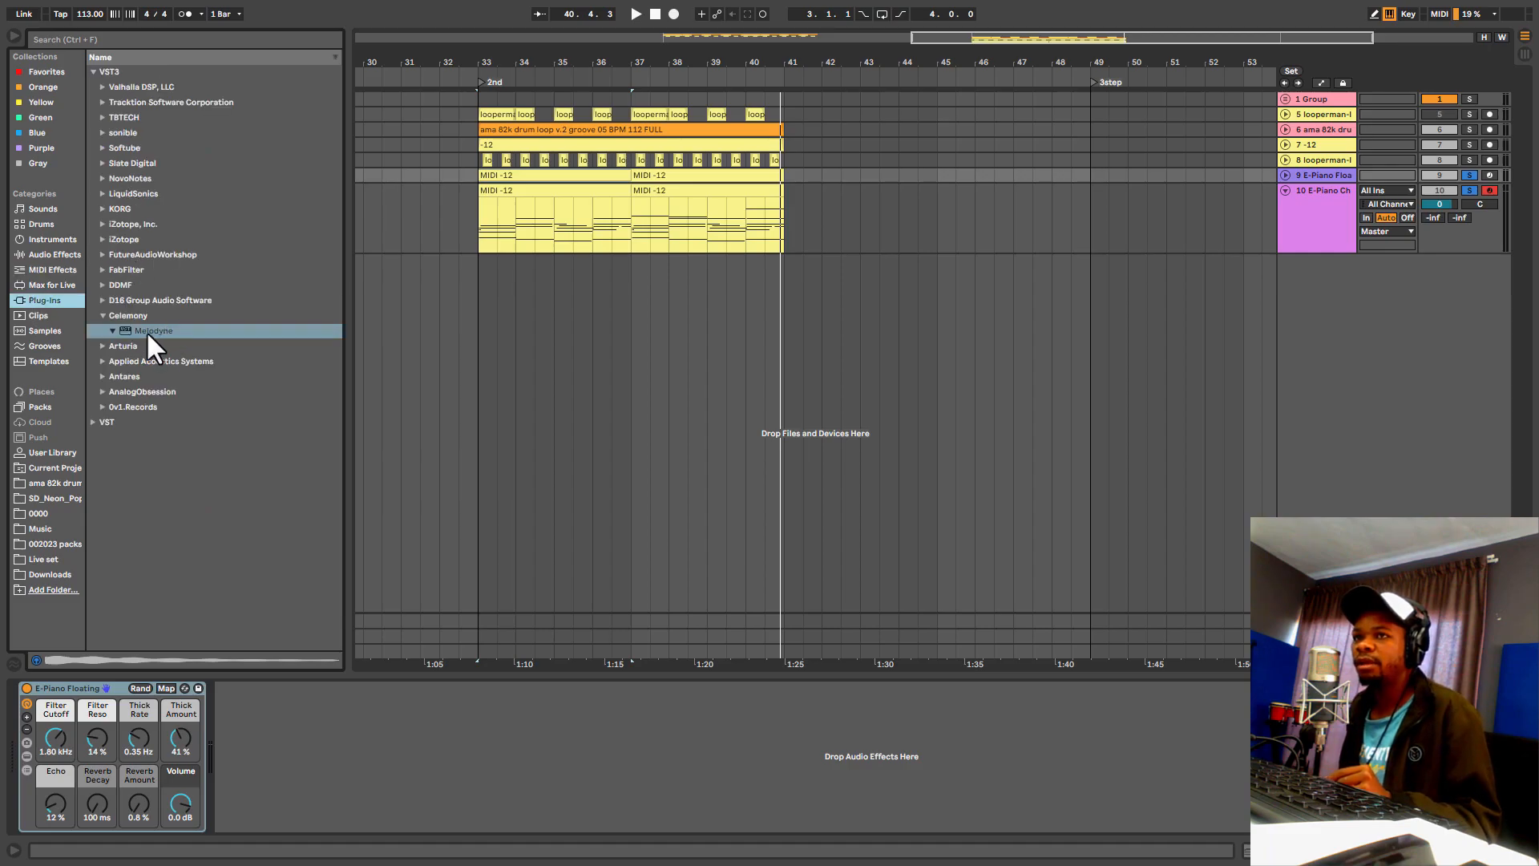
pyautogui.click(80, 38)
pyautogui.write('kor')
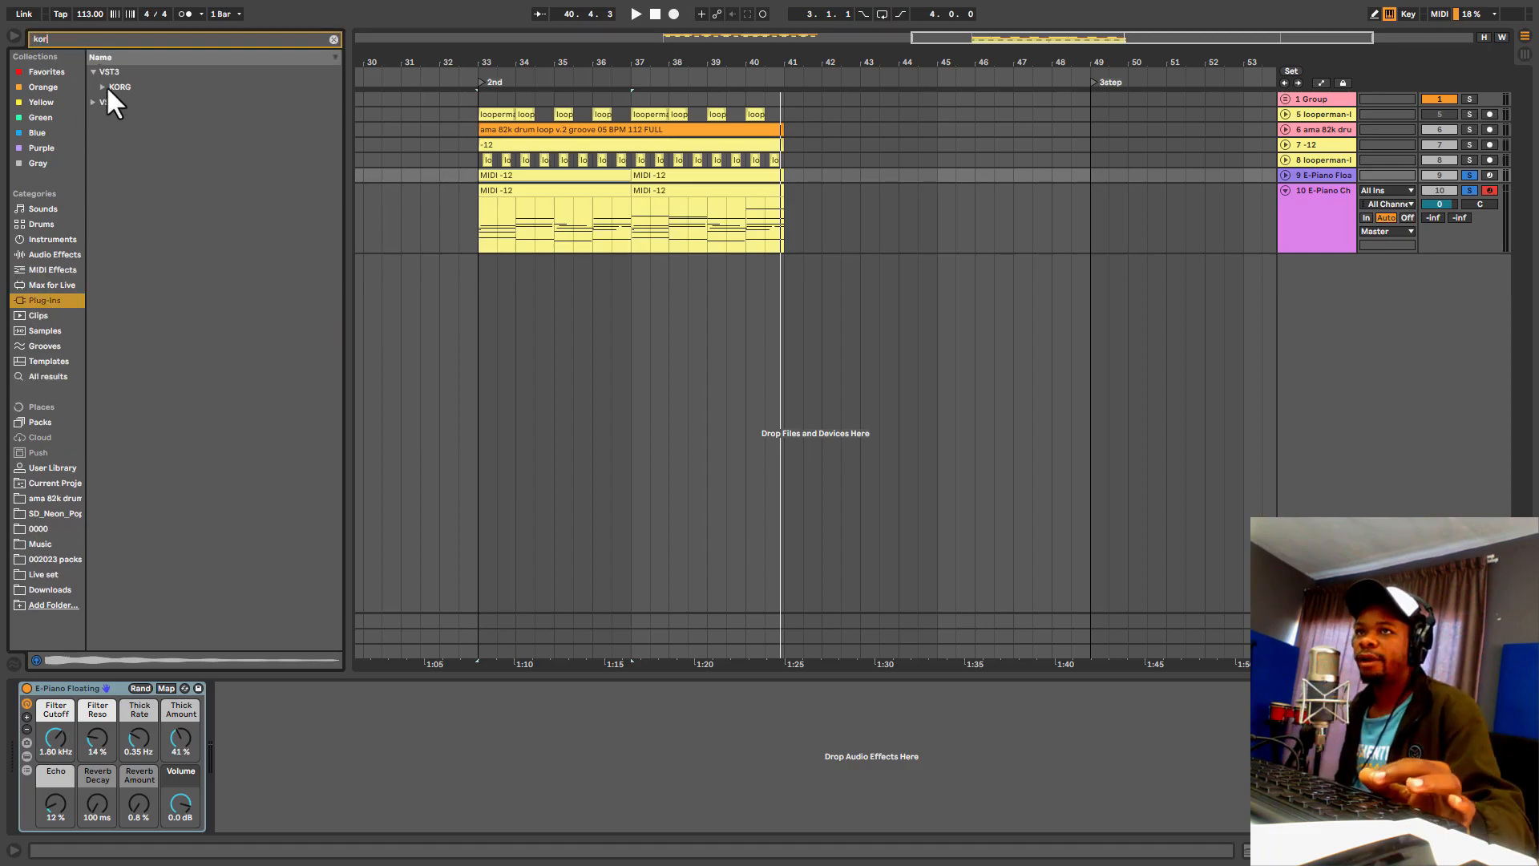
pyautogui.click(105, 86)
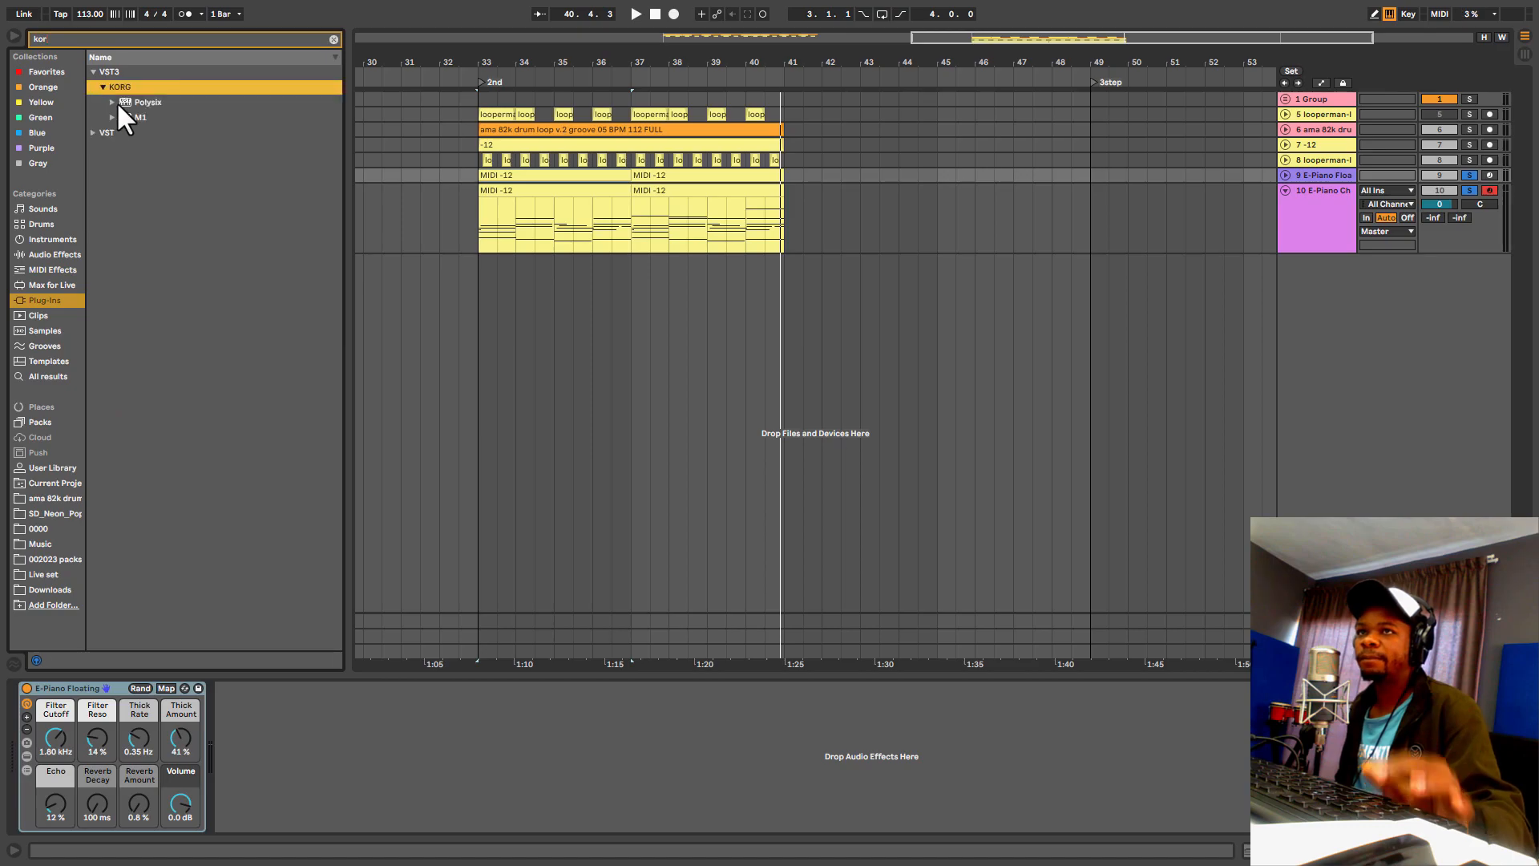
pyautogui.click(129, 115)
pyautogui.click(139, 102)
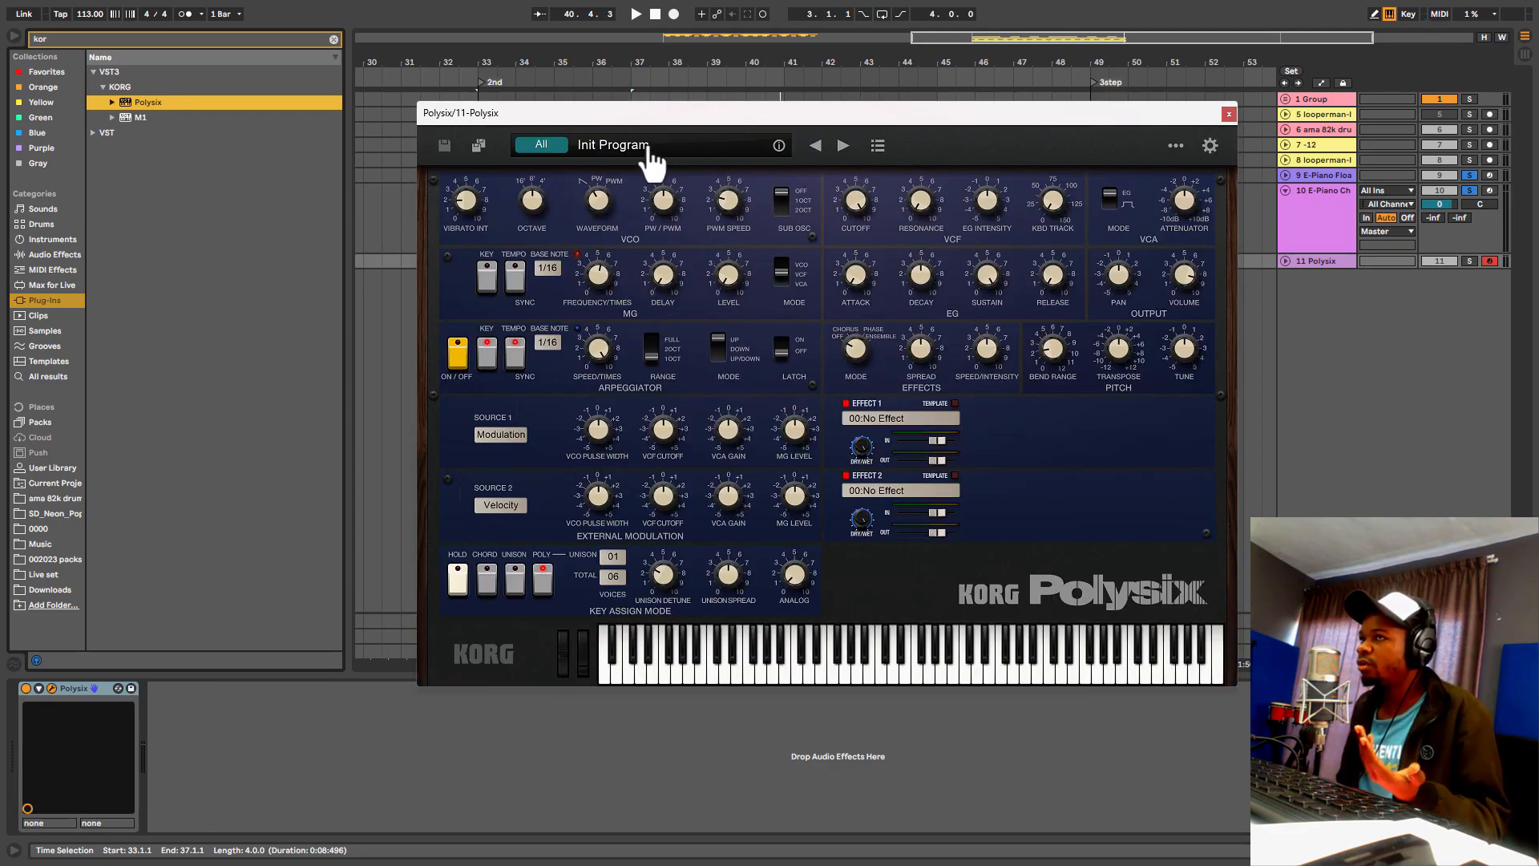
# Step: Load the VCF Oscillation program from the Polysix program browser and close the plug-in window
pyautogui.click(628, 151)
pyautogui.scroll(-5, 914, 357)
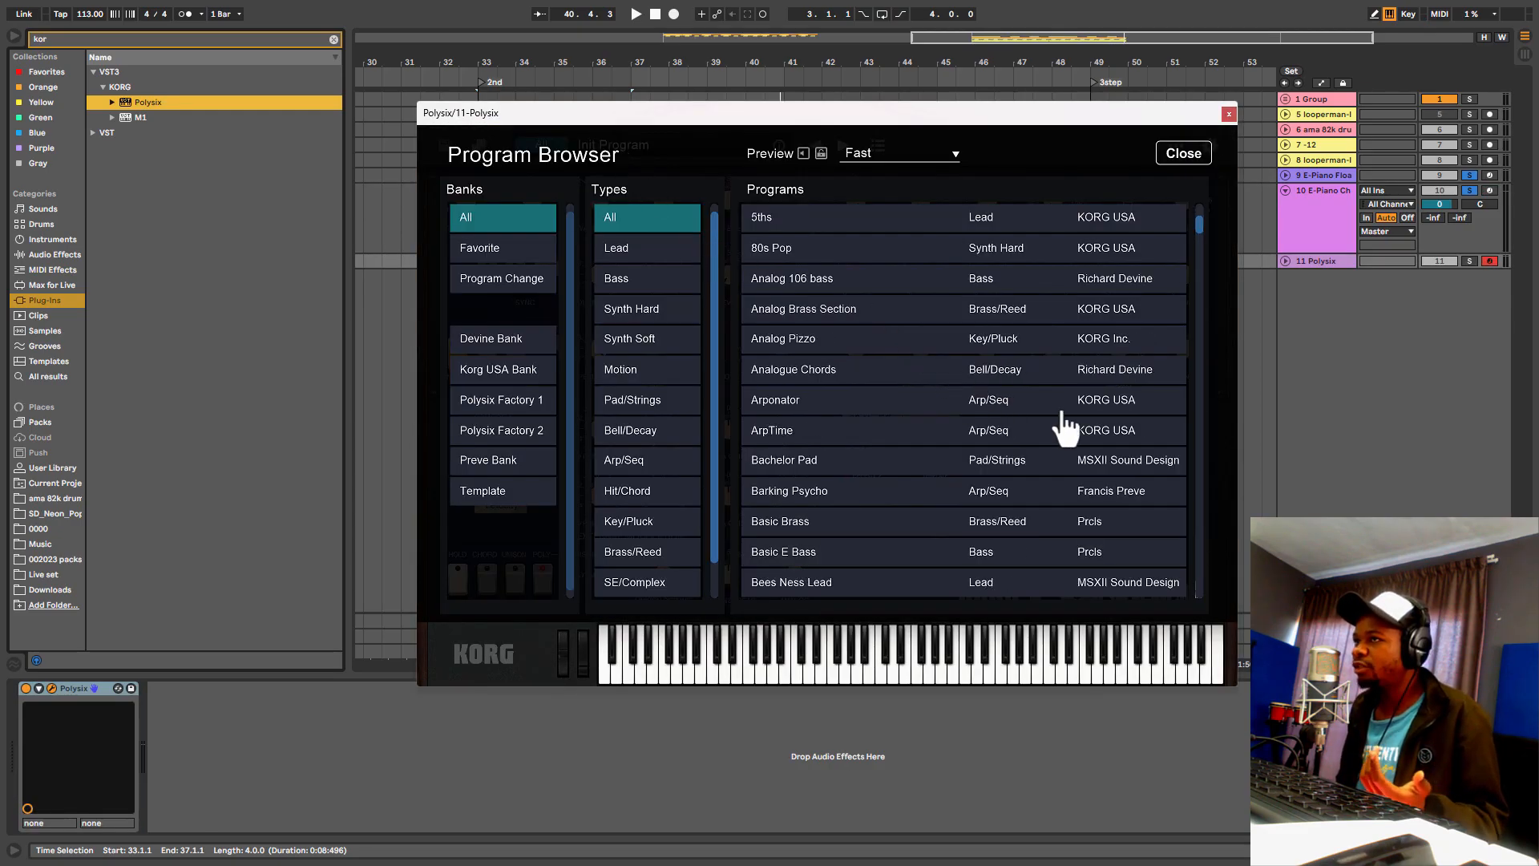
pyautogui.moveTo(1200, 248); pyautogui.dragTo(1190, 510)
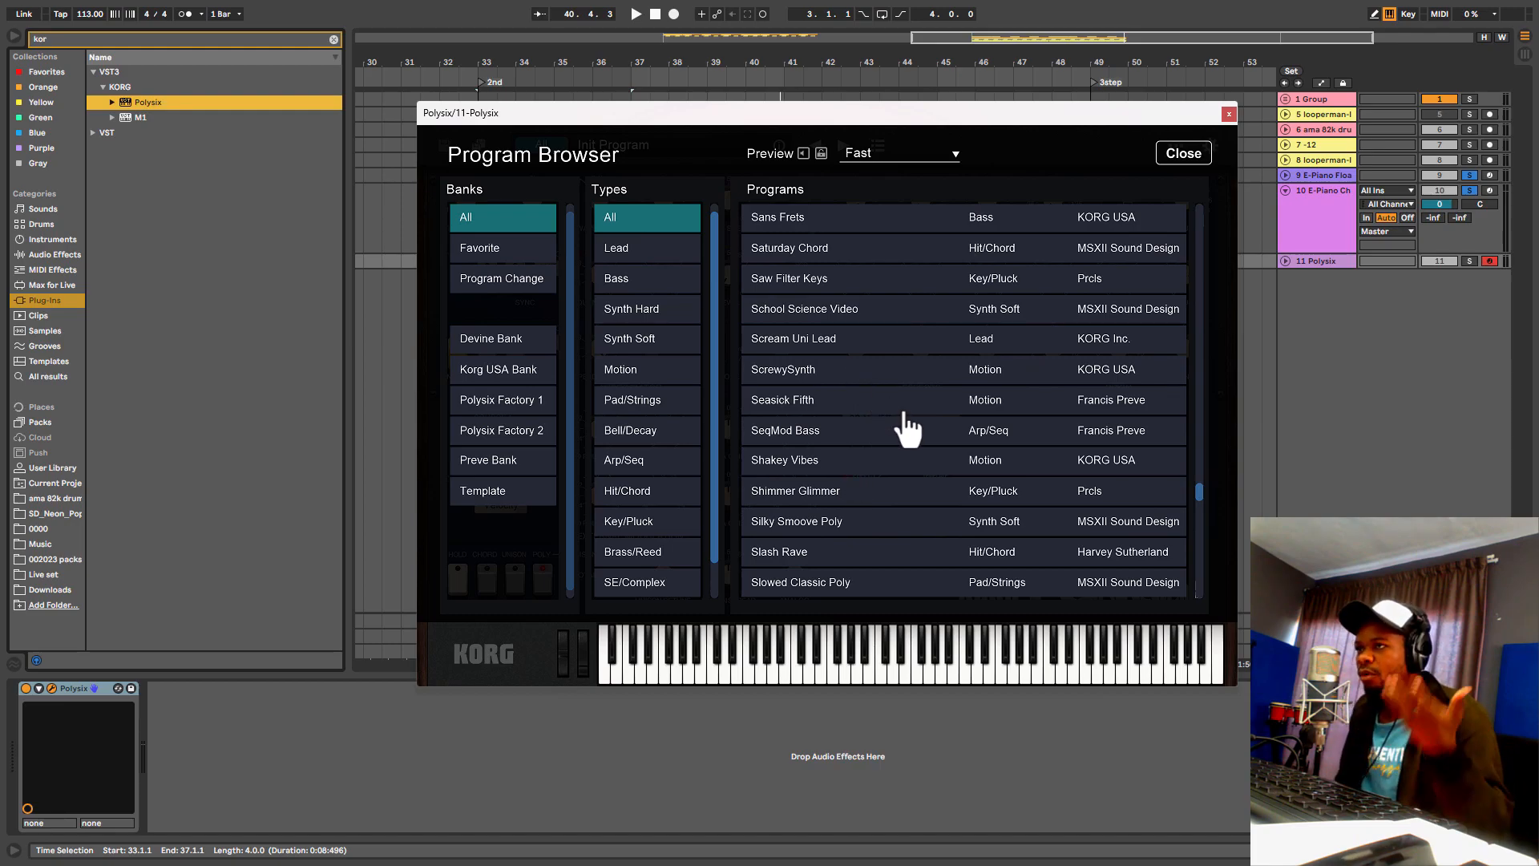
pyautogui.scroll(-14, 907, 430)
pyautogui.scroll(-20, 881, 474)
pyautogui.scroll(-2, 881, 473)
pyautogui.doubleClick(814, 401)
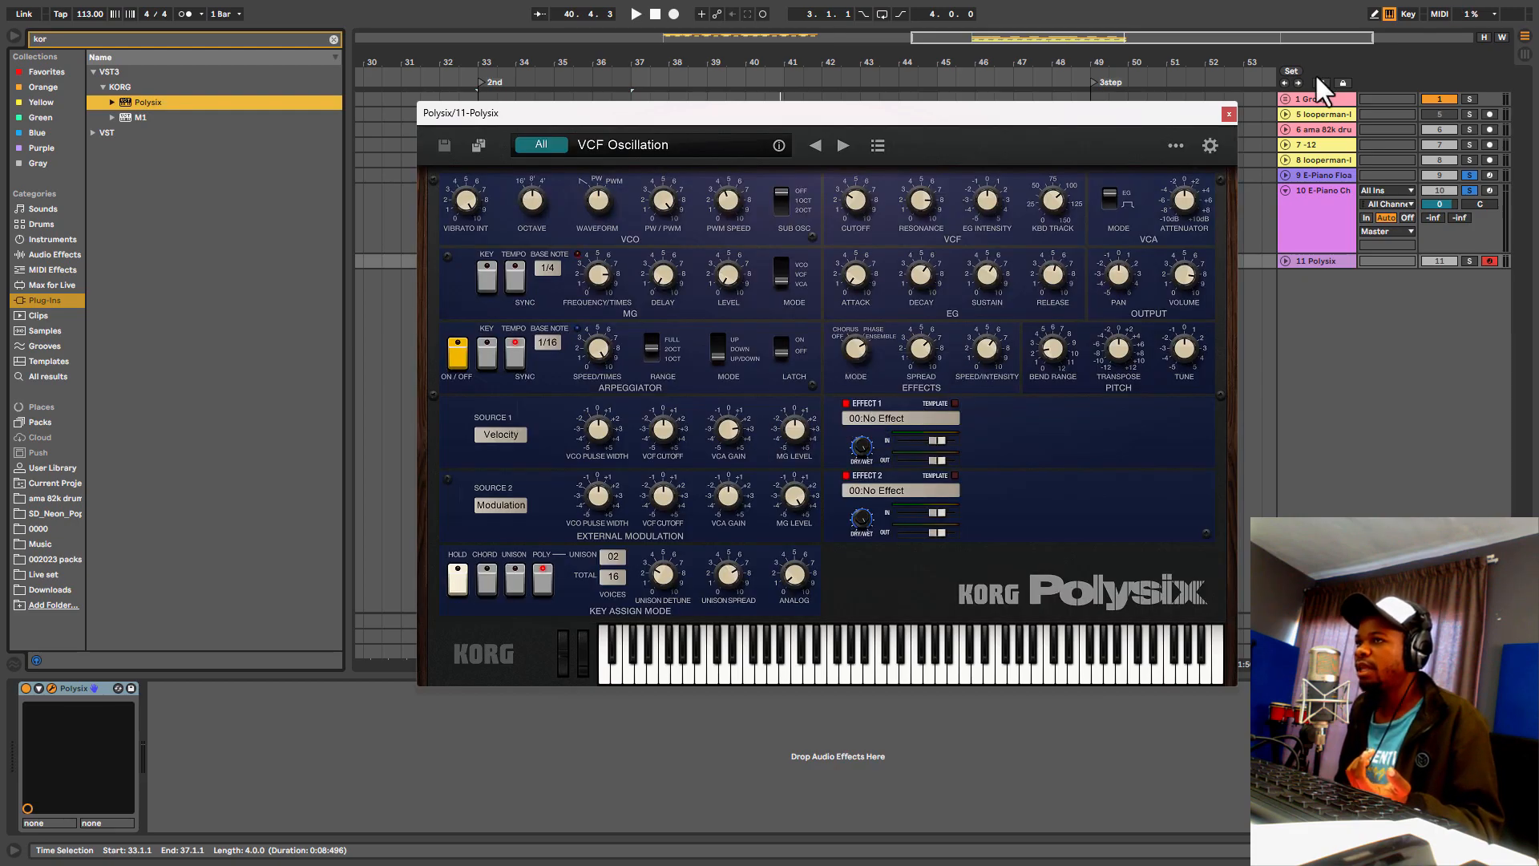
pyautogui.click(1227, 115)
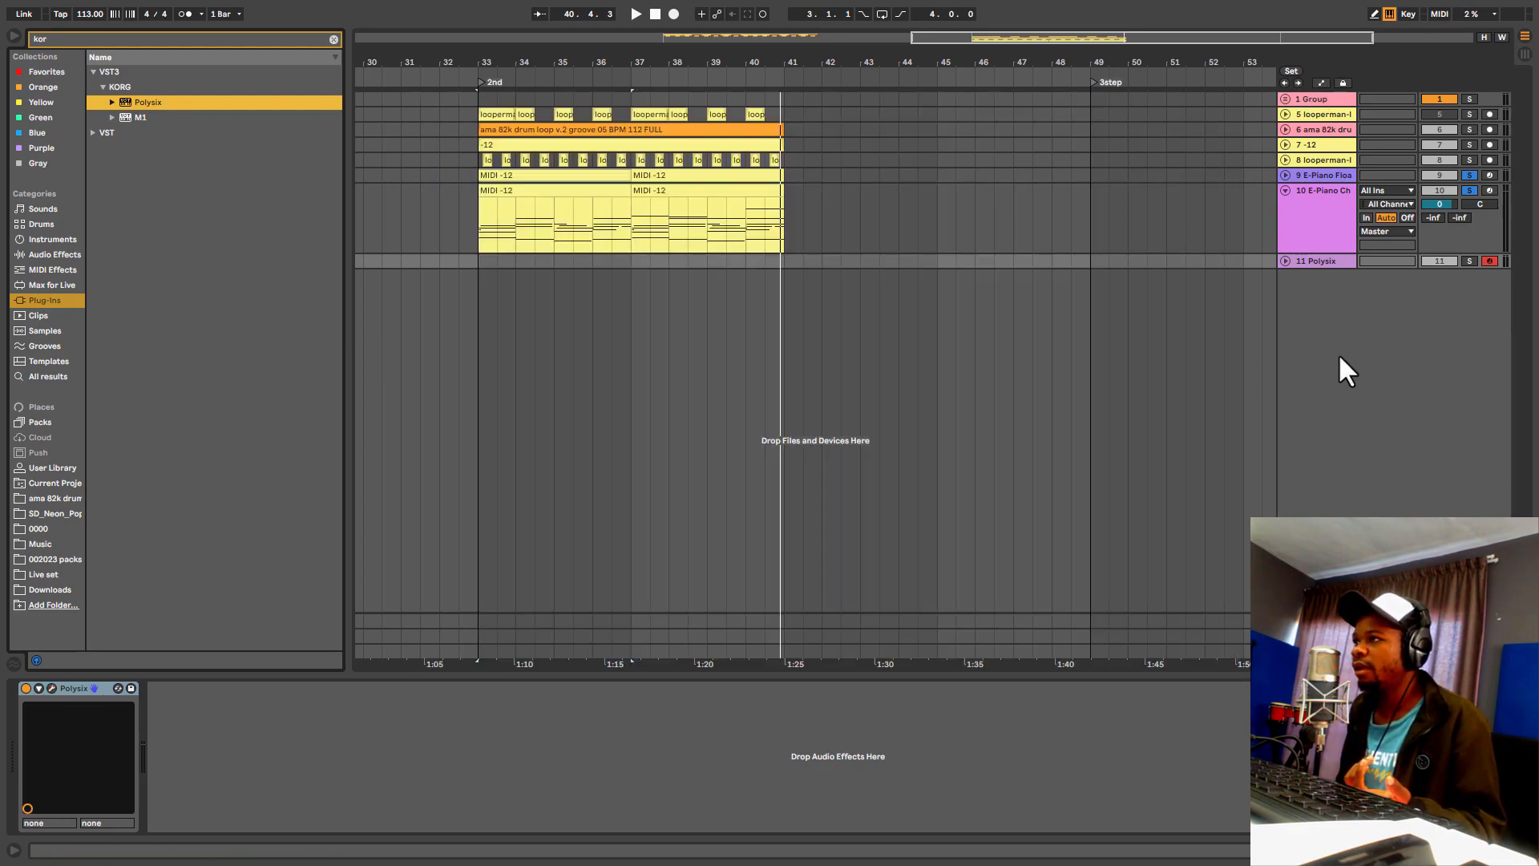
# Step: Copy both MIDI clips from bar 33 to bar 41 of the E-Piano Cheap track onto the Polysix track at bar 33
pyautogui.click(1285, 261)
pyautogui.moveTo(471, 231); pyautogui.dragTo(783, 225)
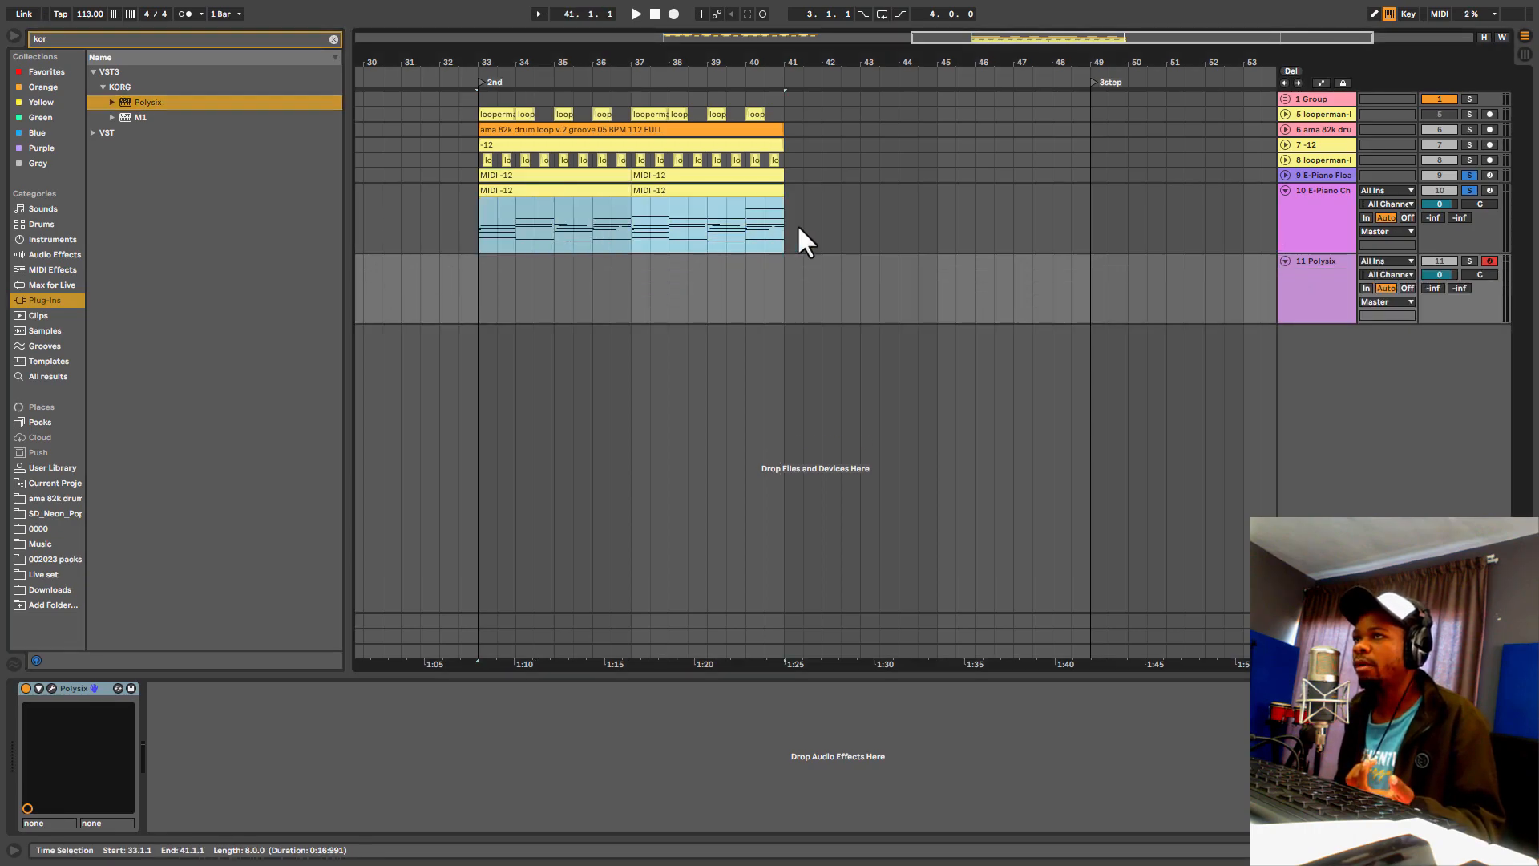
pyautogui.rightClick(715, 226)
pyautogui.click(364, 303)
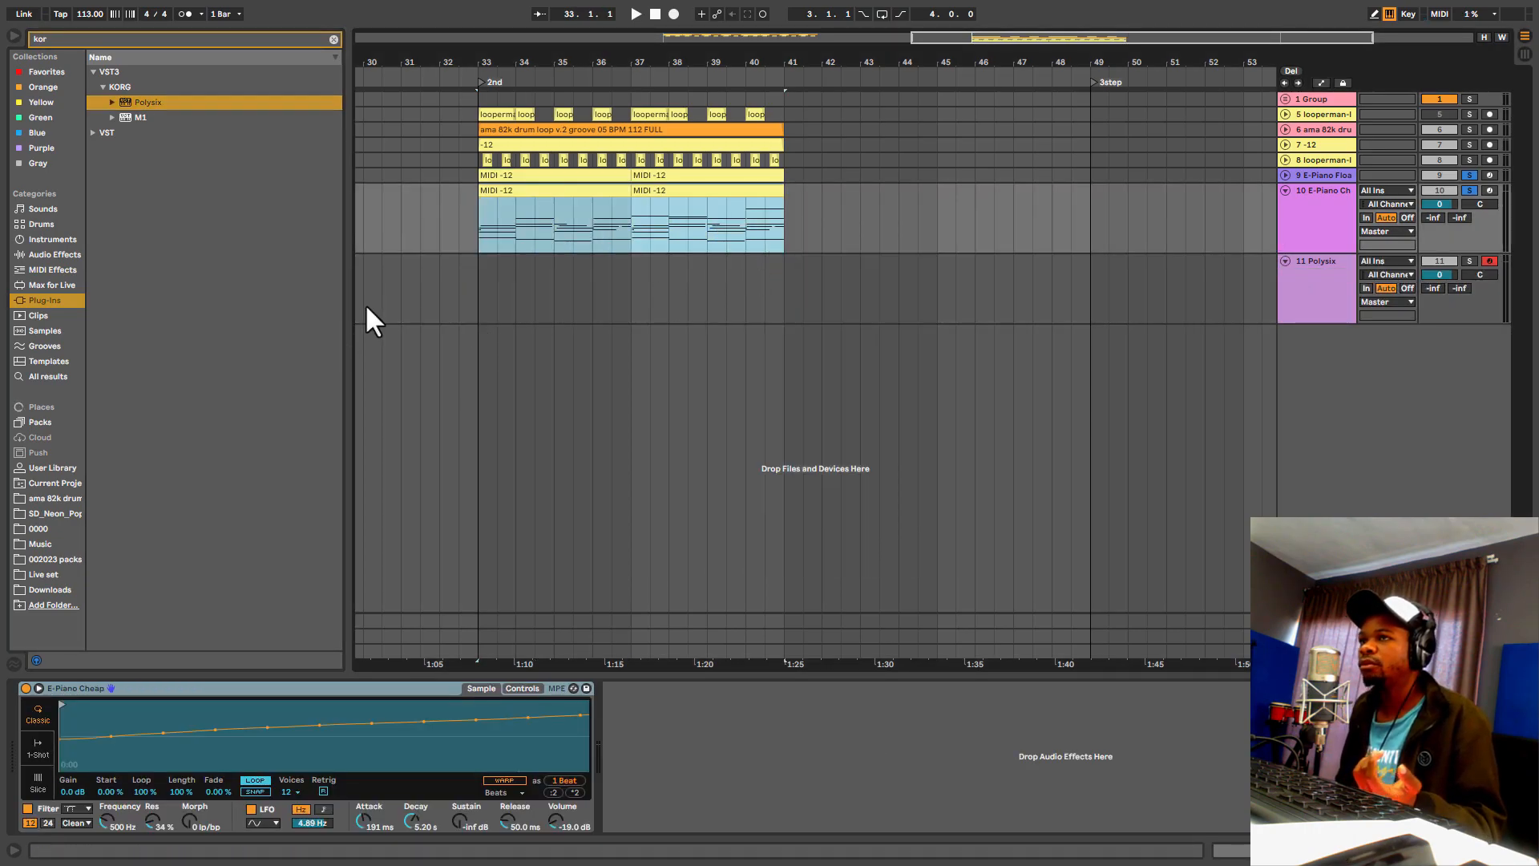
pyautogui.click(474, 287)
pyautogui.hotkey('ctrl', 'v')
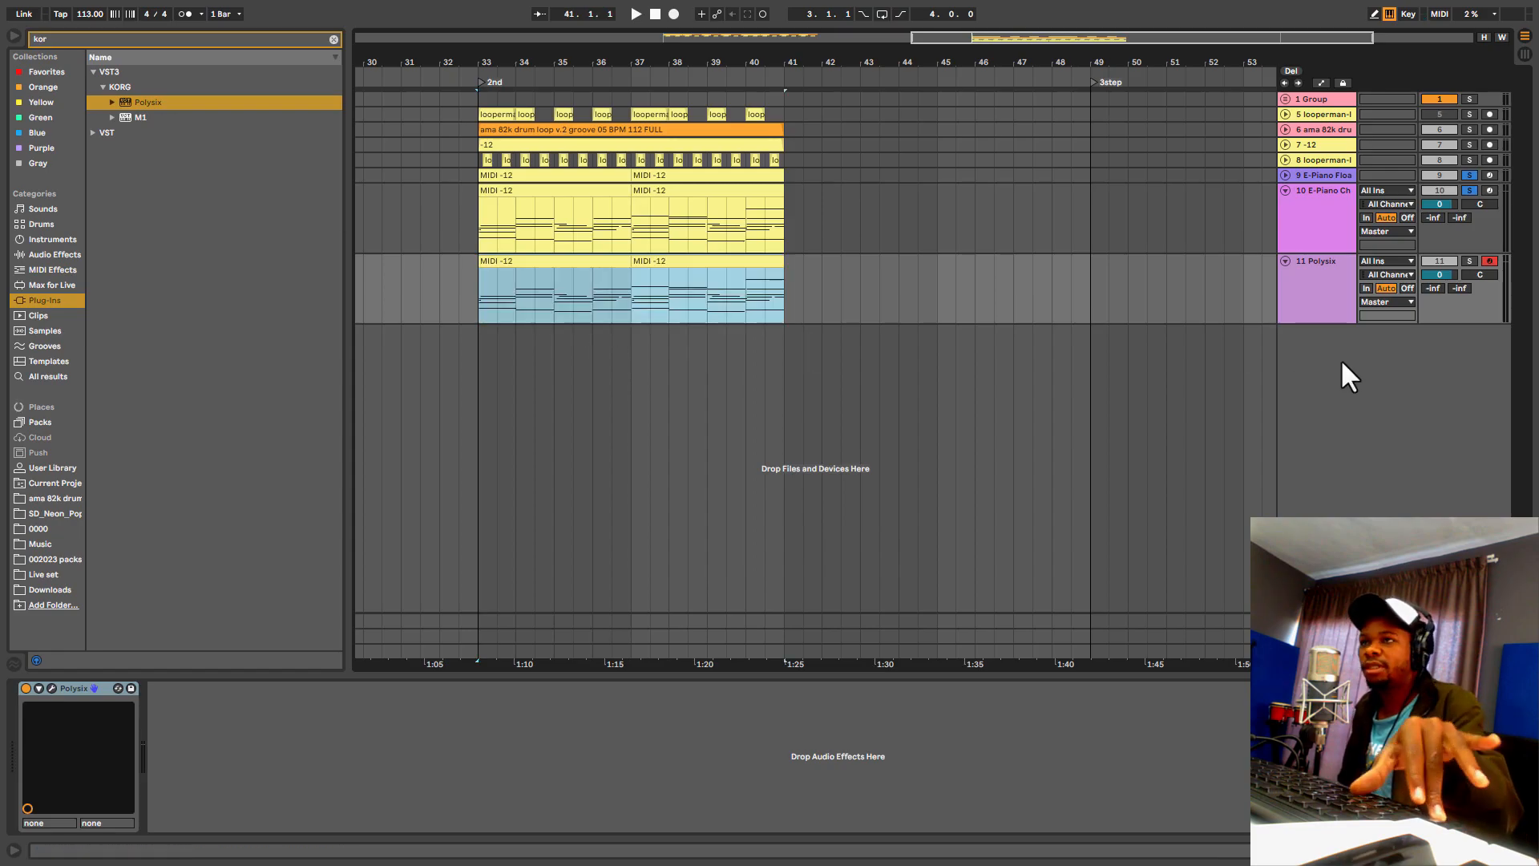
# Step: Solo the Polysix track, play the section and lower the track volume to -5.2 dB
pyautogui.click(1464, 260)
pyautogui.click(1469, 261)
pyautogui.press('space')
pyautogui.moveTo(1435, 272); pyautogui.dragTo(1435, 290)
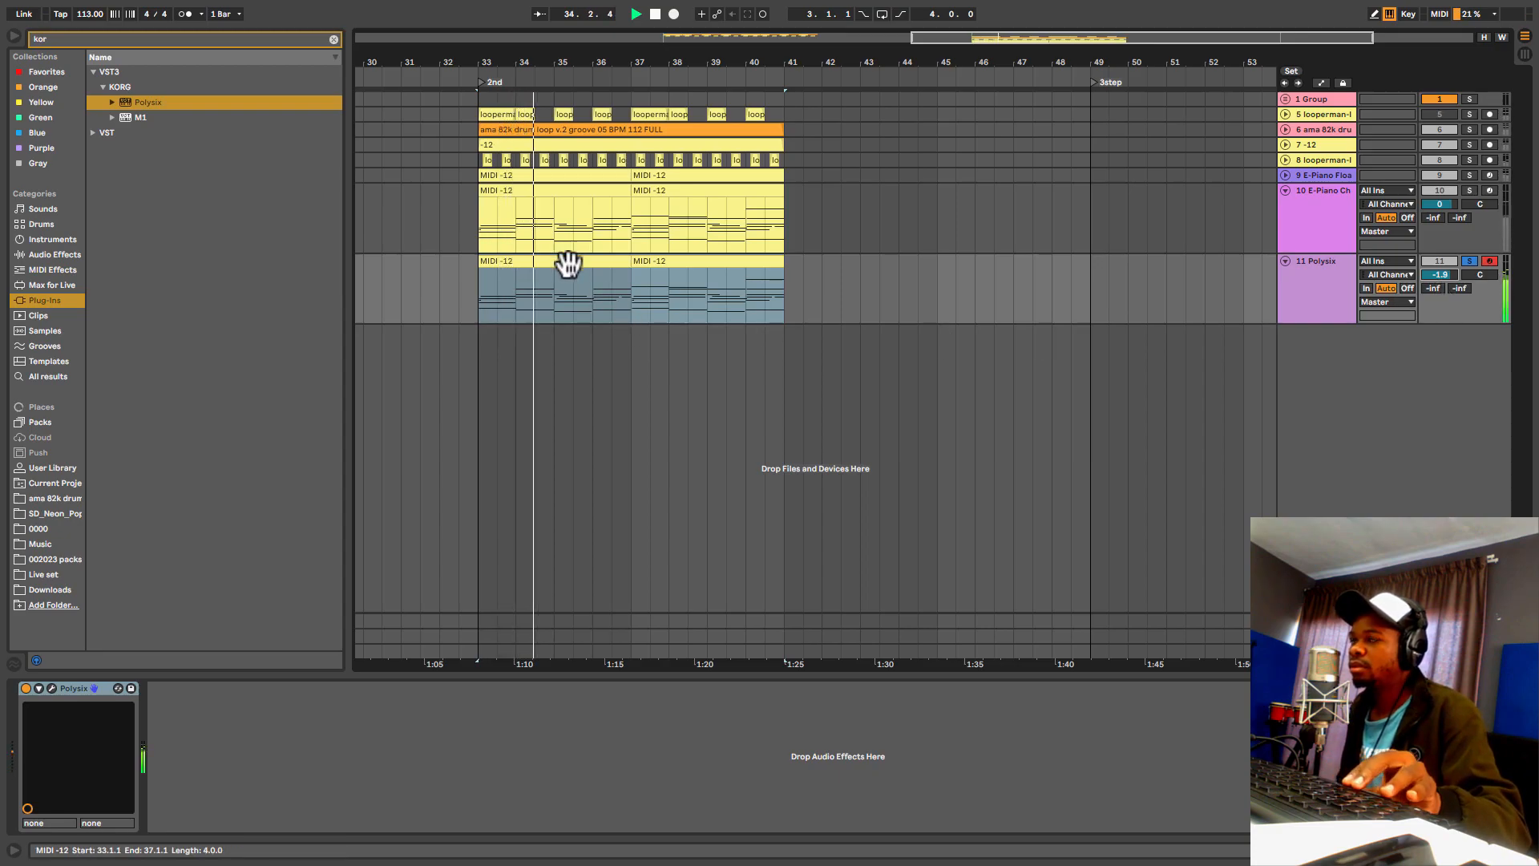
pyautogui.moveTo(1439, 275); pyautogui.dragTo(1439, 308)
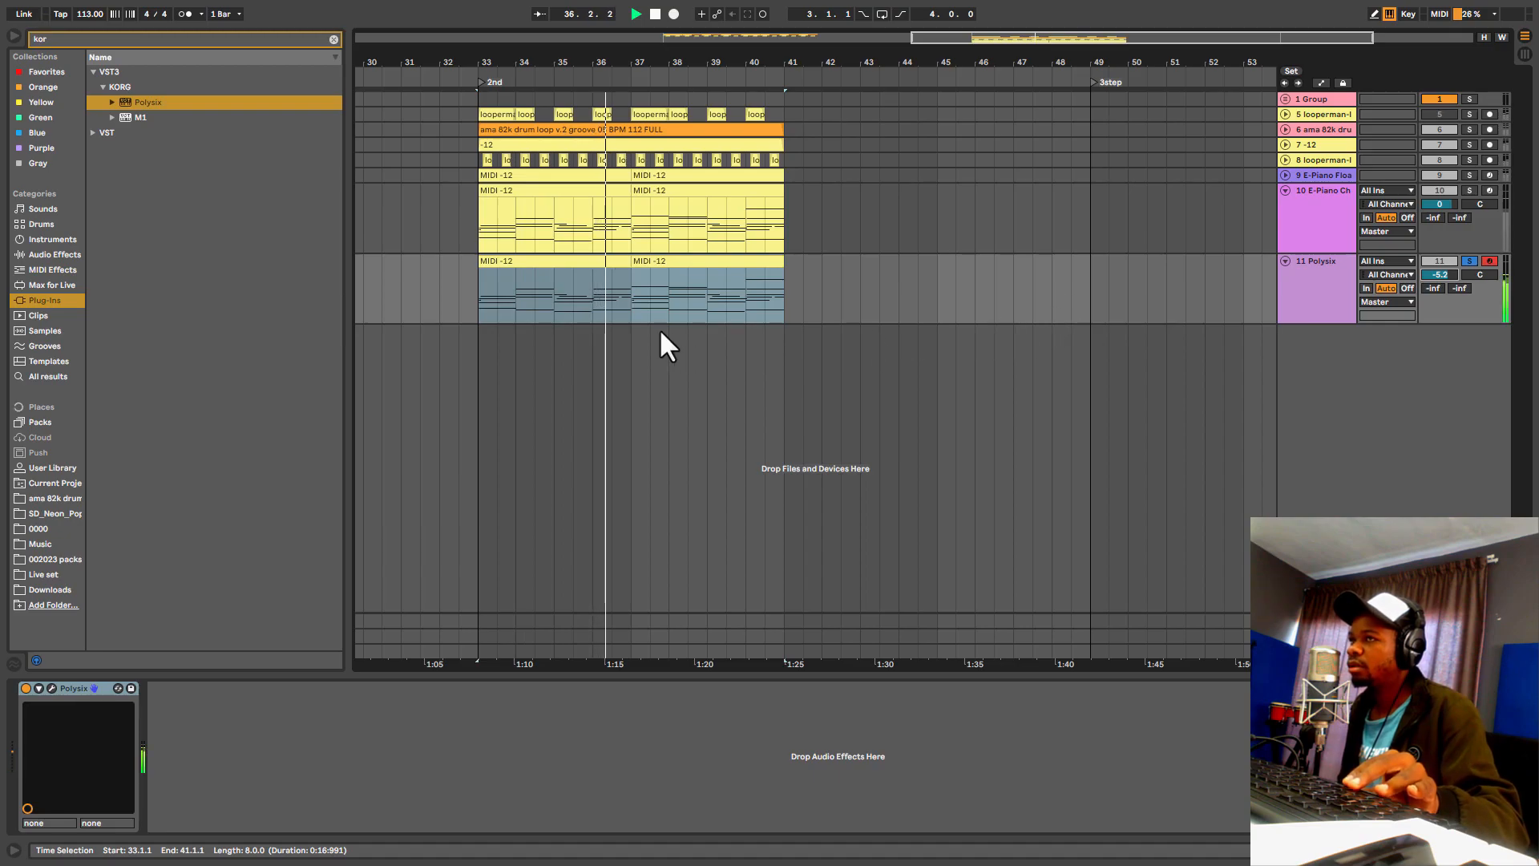
# Step: Open the second Polysix clip in an enlarged note editor, select the high A#4 note in its fourth bar, and hide the editor
pyautogui.click(662, 265)
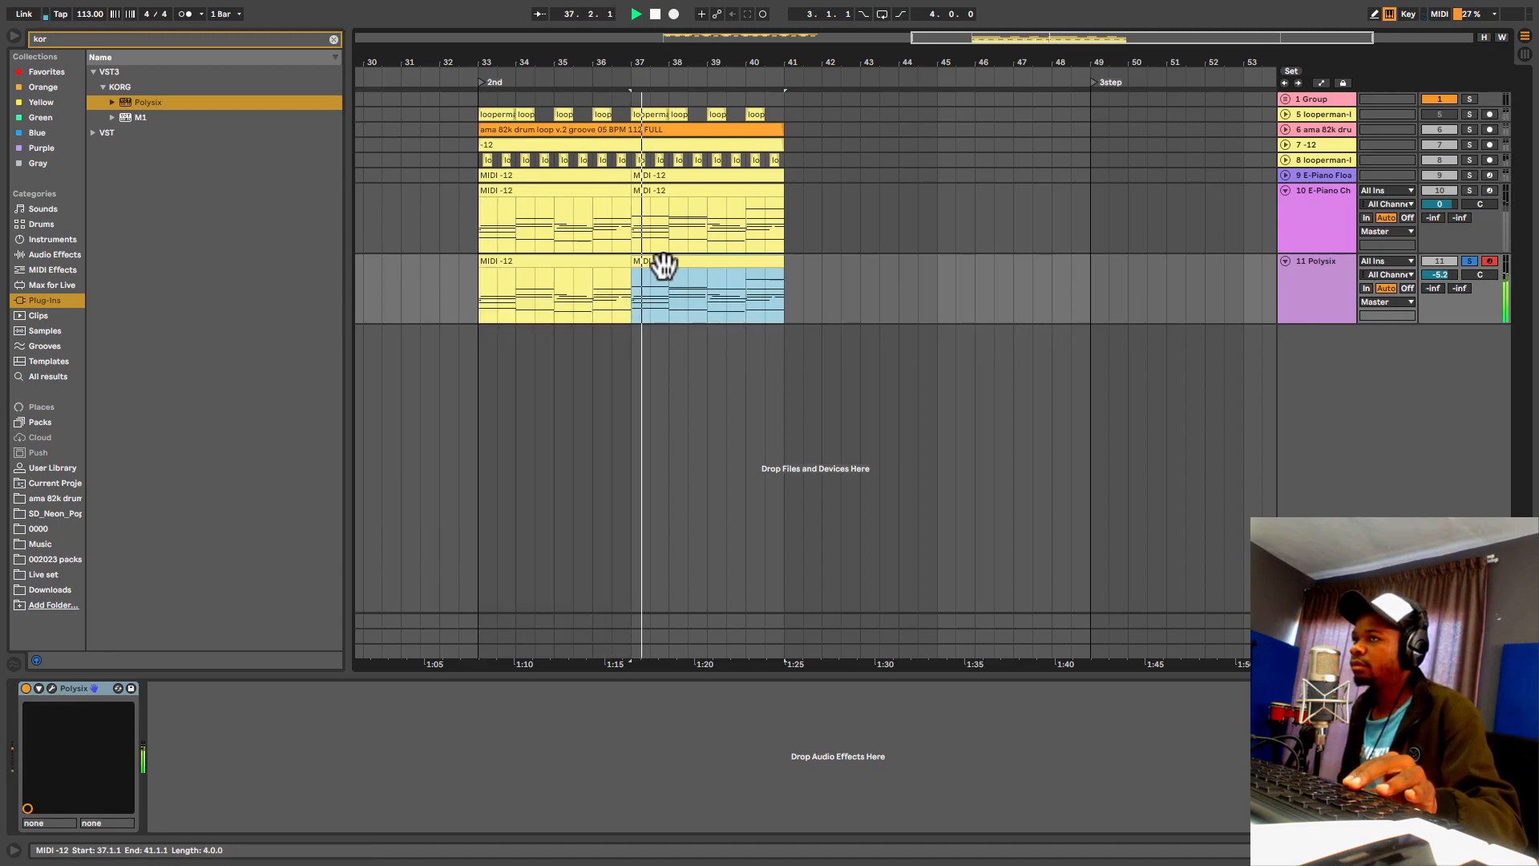
pyautogui.doubleClick(704, 264)
pyautogui.moveTo(802, 676); pyautogui.dragTo(802, 79)
pyautogui.moveTo(1242, 225); pyautogui.dragTo(1312, 184)
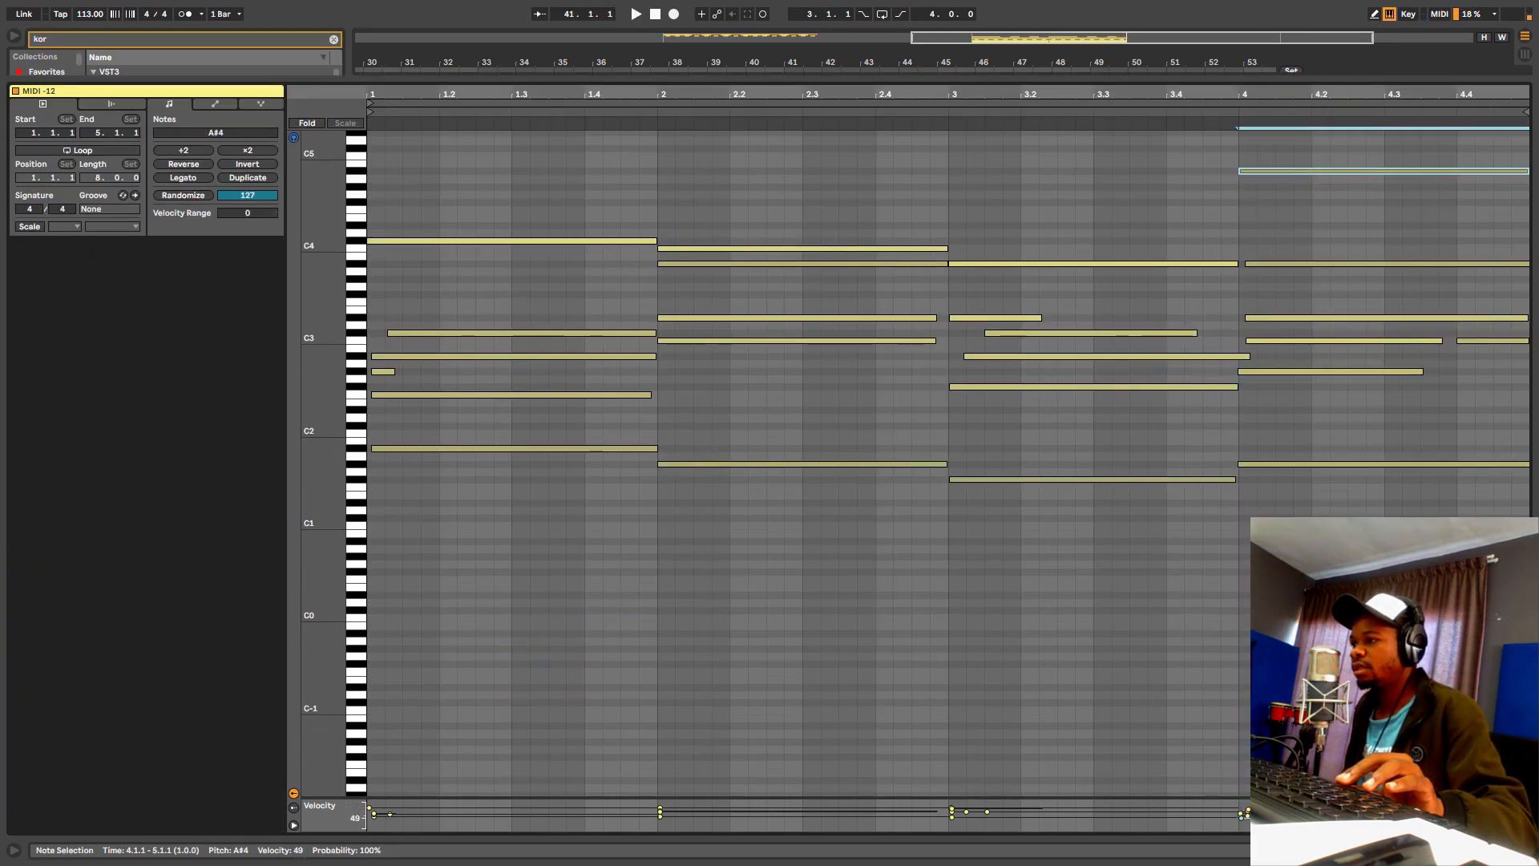
pyautogui.press('space')
pyautogui.hotkey('ctrl', 'alt', 'l')
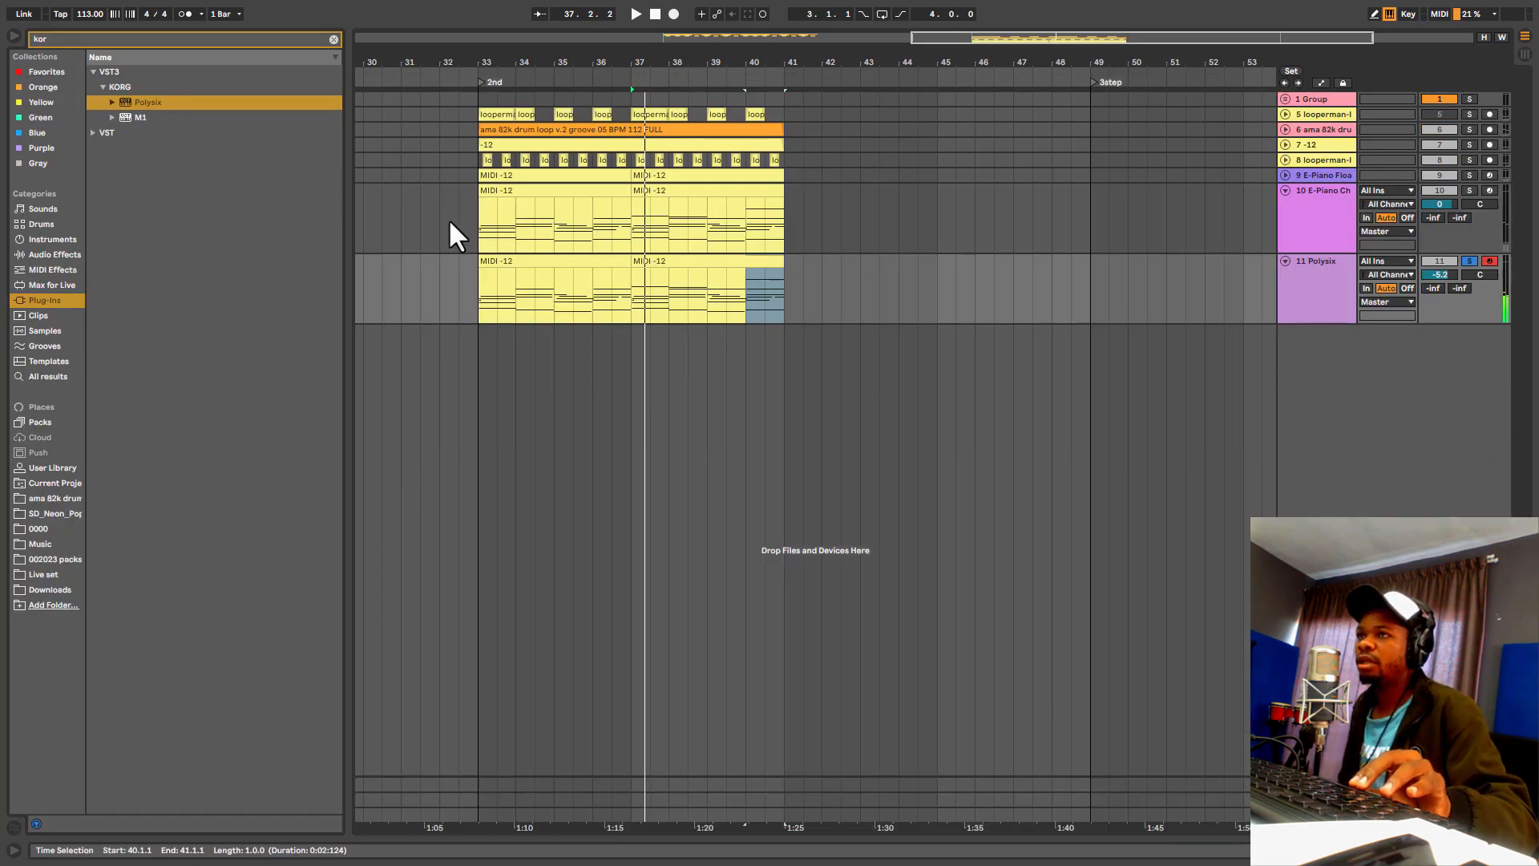
# Step: Solo the E-Piano Floating and E-Piano Cheap tracks and play them together with Polysix from bar 33
pyautogui.press('space')
pyautogui.click(1464, 175)
pyautogui.click(1469, 191)
pyautogui.press('space')
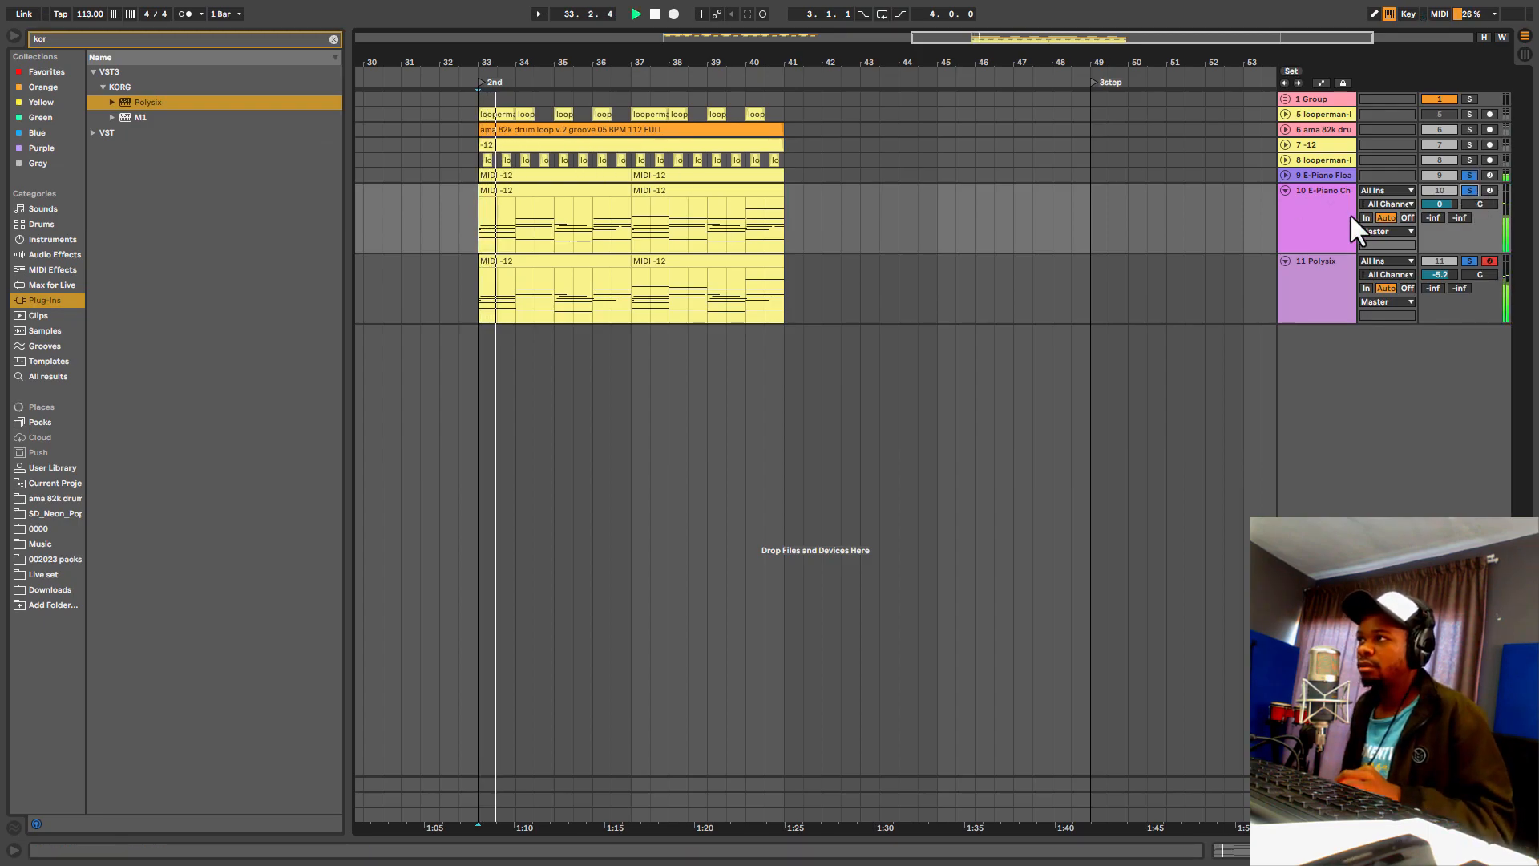
# Step: Lower Polysix to -9.8 dB, and lower both E-Piano tracks together, putting E-Piano Cheap at -4.7 dB and E-Piano Floating at -14.9 dB
pyautogui.click(1330, 215)
pyautogui.click(1294, 298)
pyautogui.moveTo(1435, 276); pyautogui.dragTo(1435, 306)
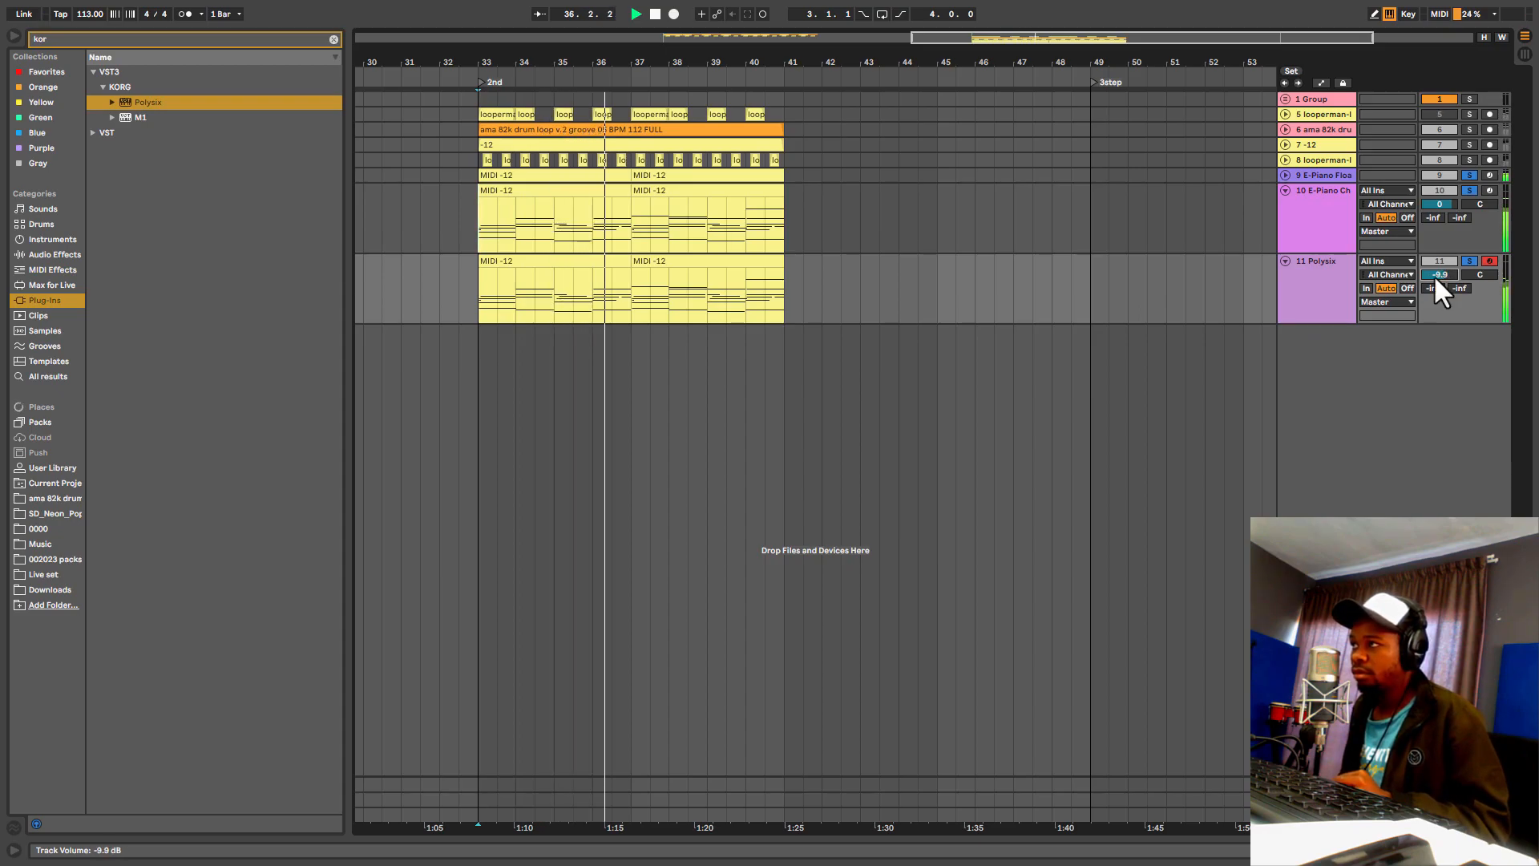
pyautogui.click(1305, 172)
pyautogui.moveTo(1446, 202); pyautogui.dragTo(1443, 226)
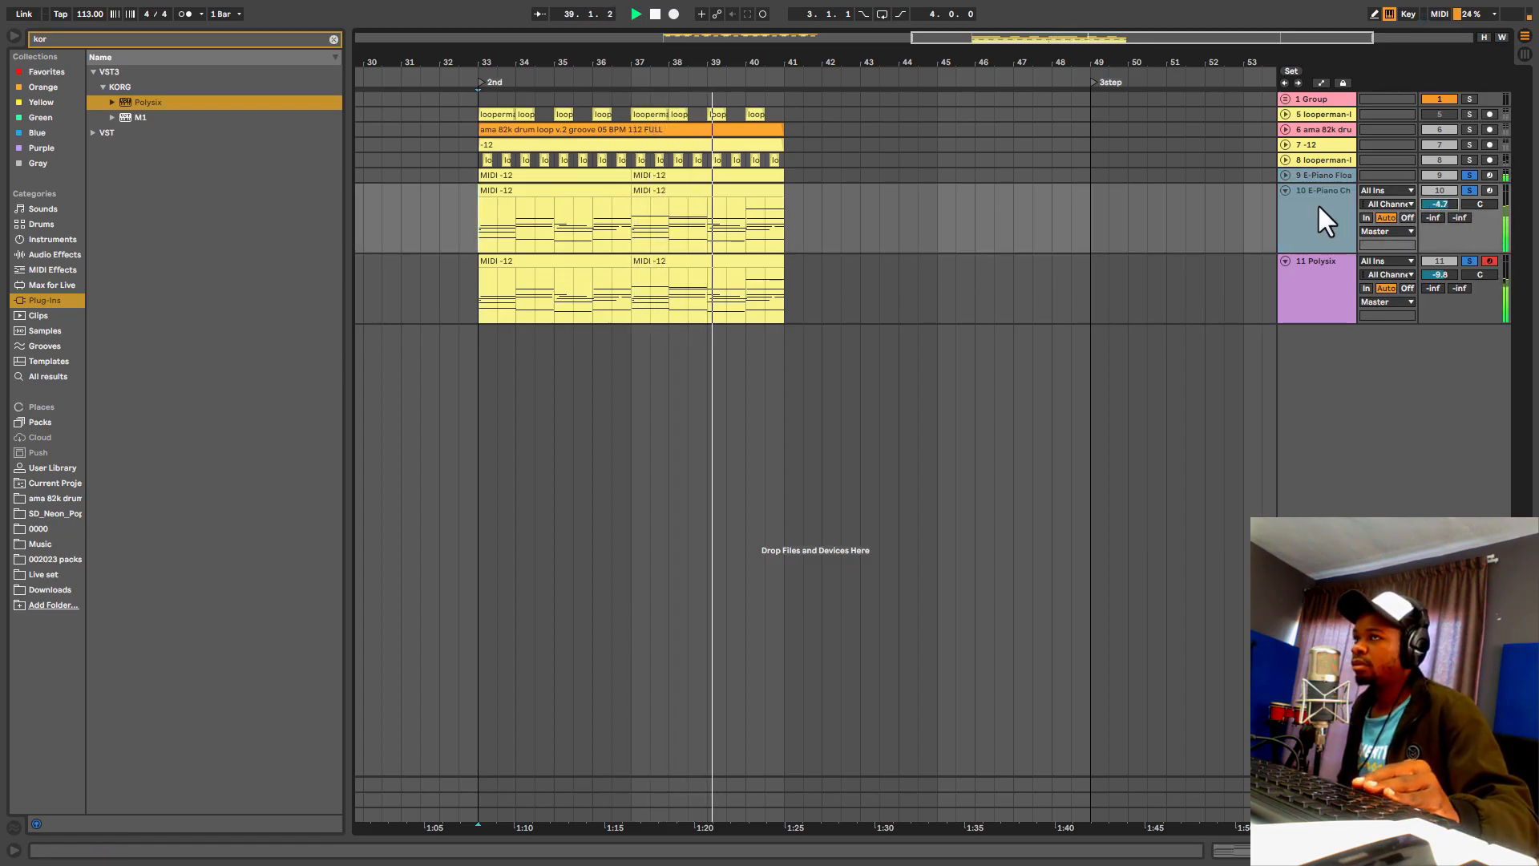
# Step: Switch to the Session mixer, enlarge the mixer area and pan the two selected E-Piano tracks to the left during playback
pyautogui.press('Tab')
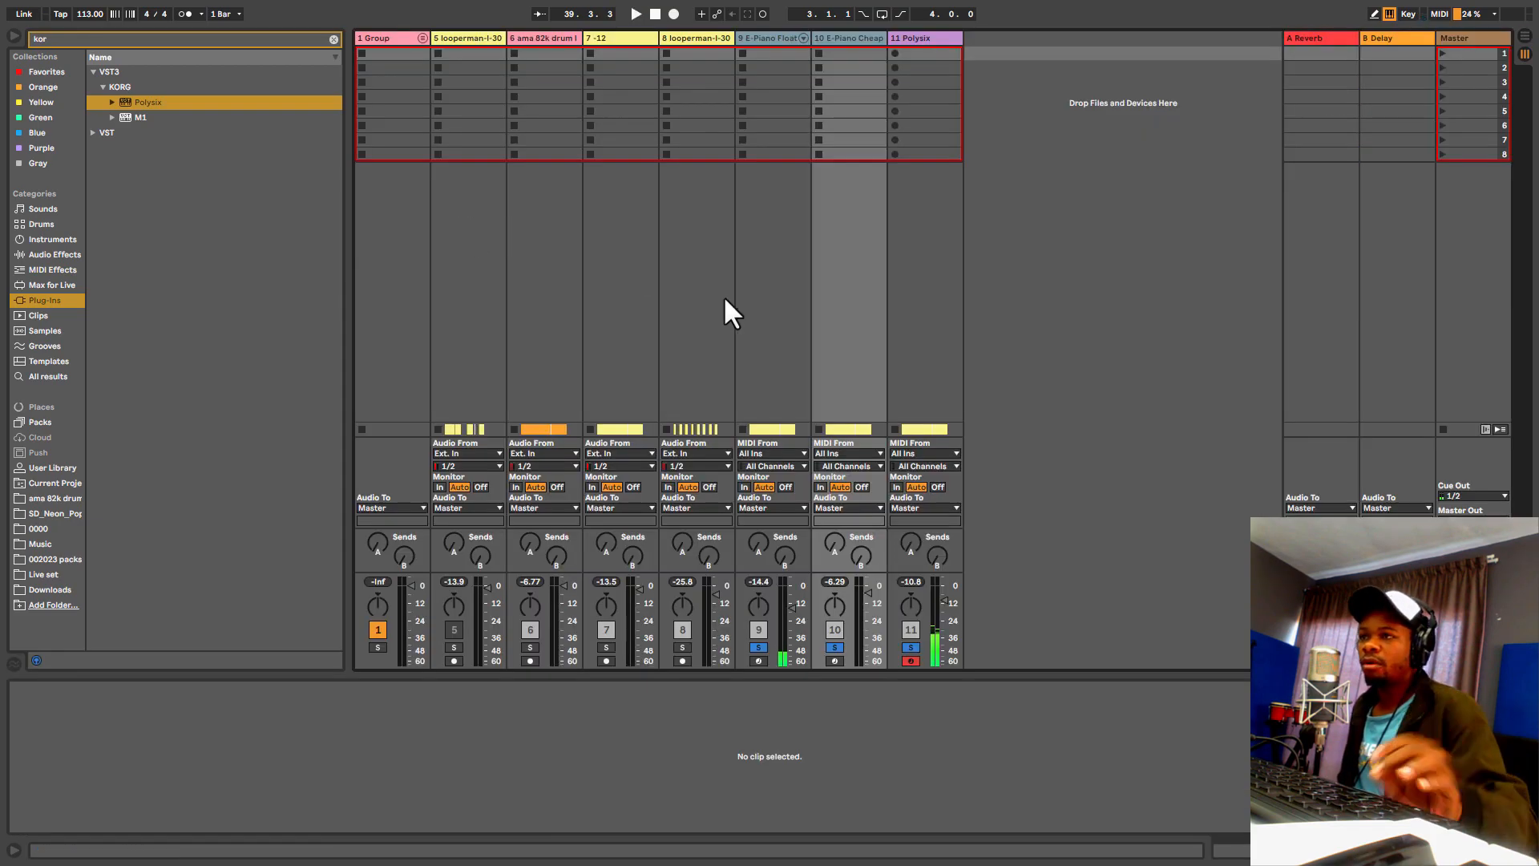
pyautogui.moveTo(834, 437); pyautogui.dragTo(831, 310)
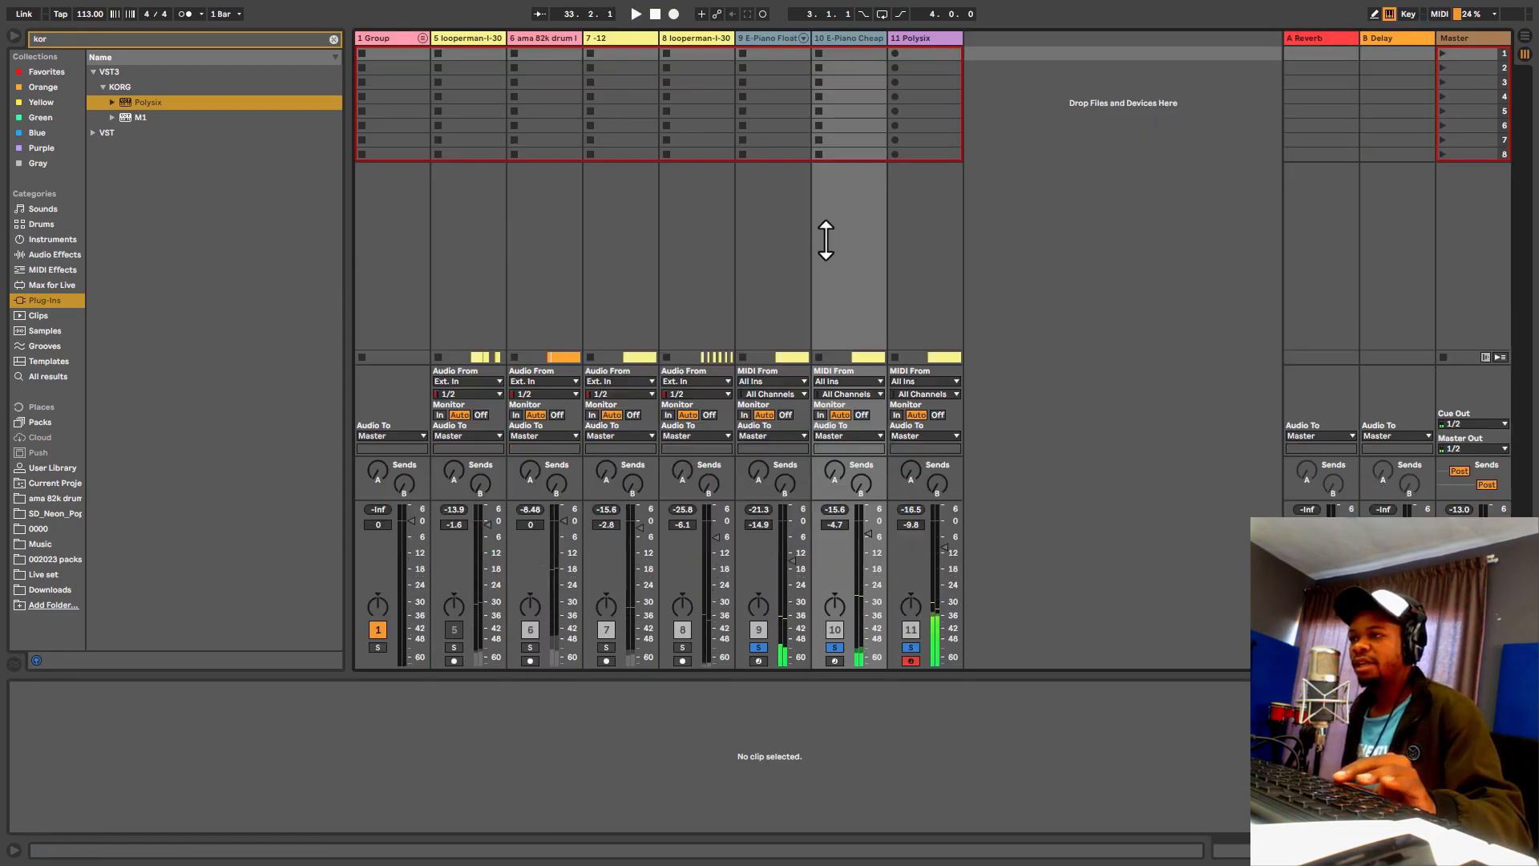
pyautogui.press('space')
pyautogui.moveTo(832, 601); pyautogui.dragTo(831, 625)
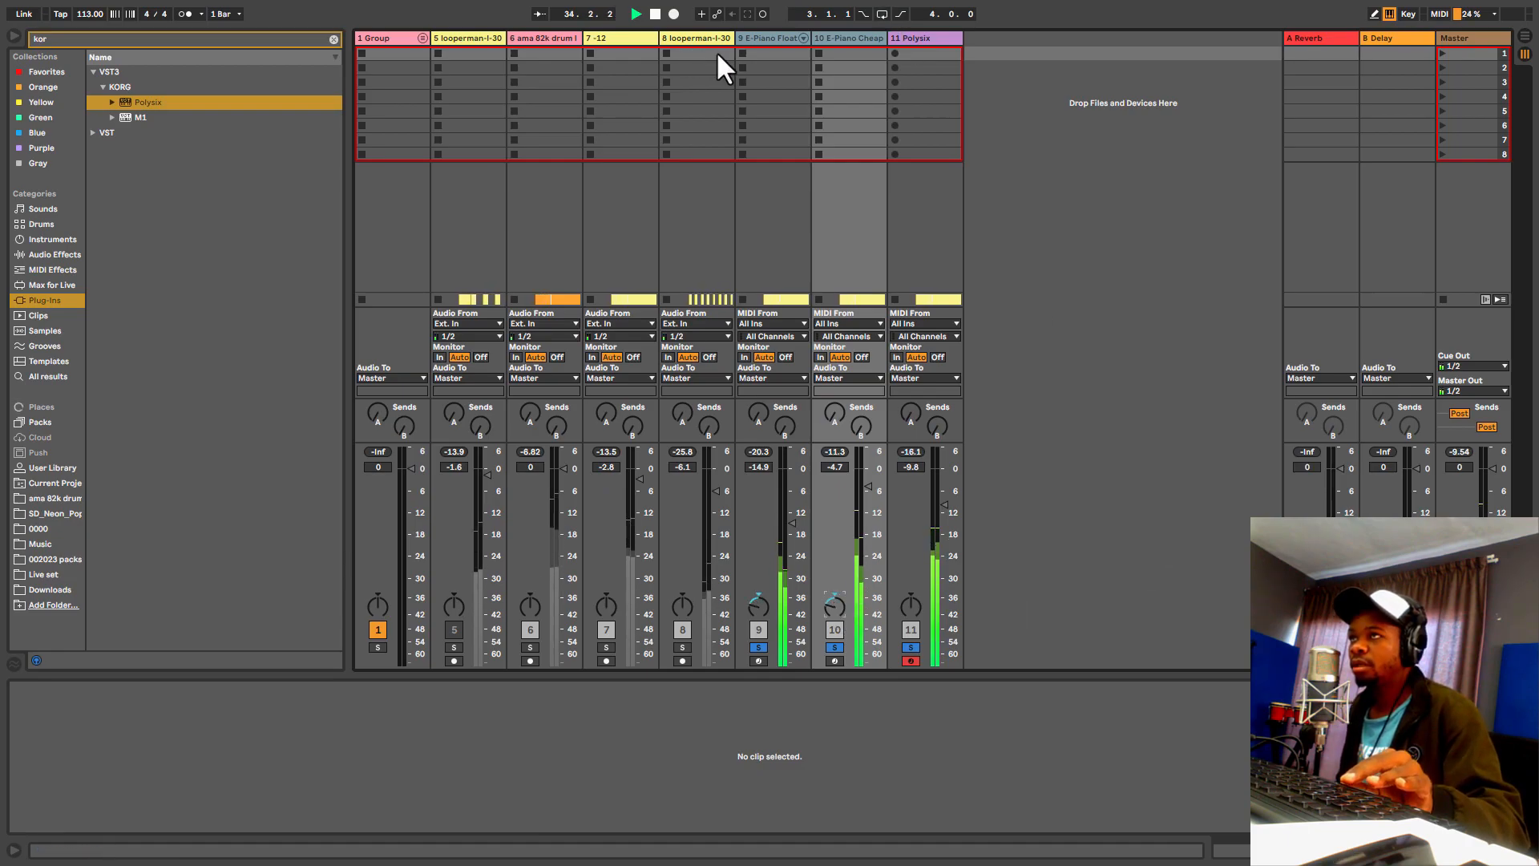
# Step: Pan the E-Piano Floating track alone to the right, opposite E-Piano Cheap
pyautogui.press('Left')
pyautogui.press('Right')
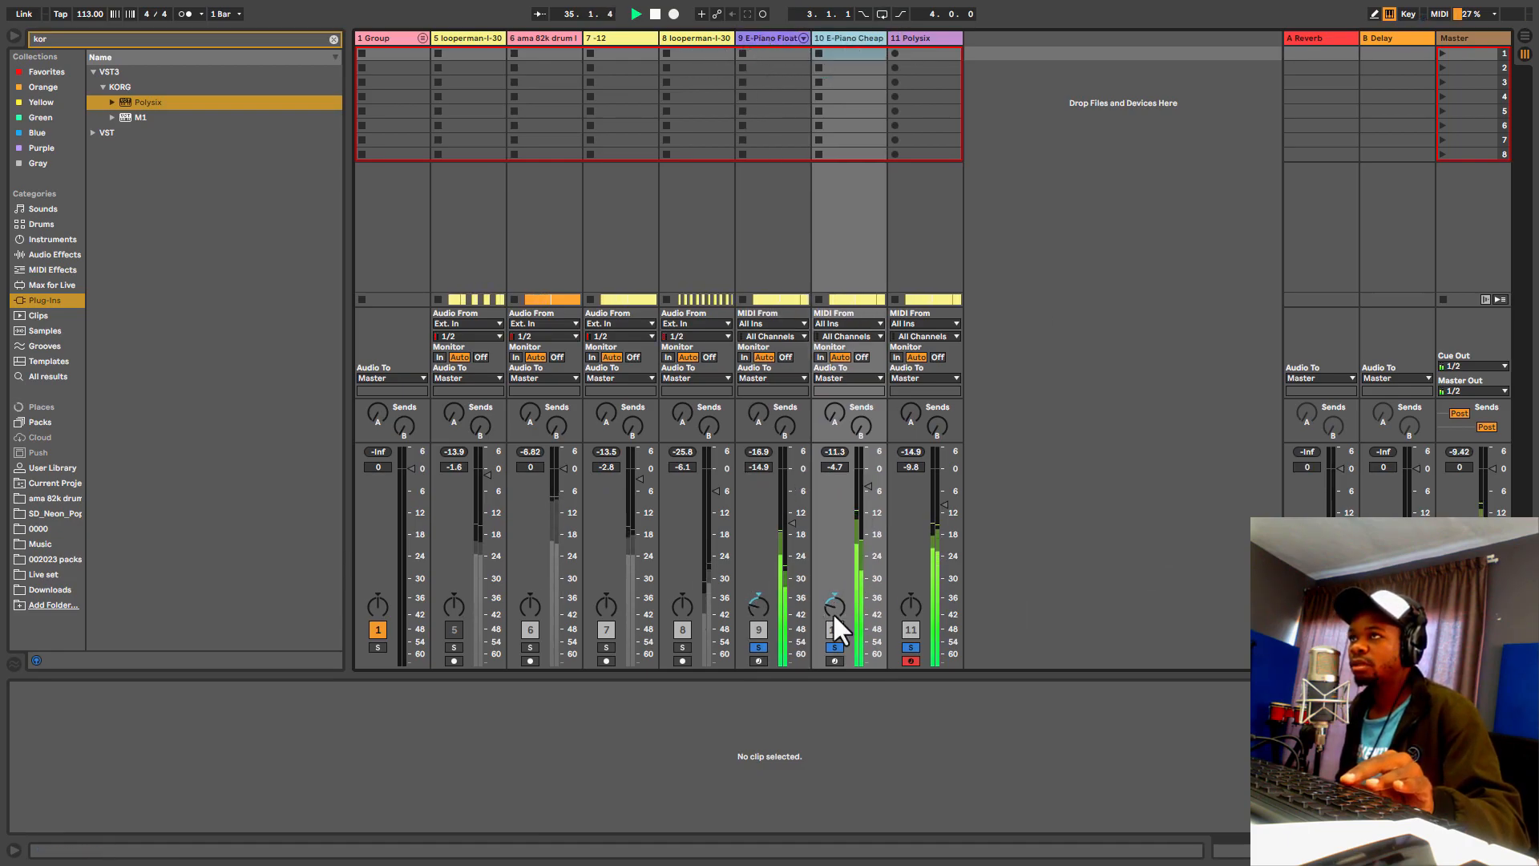
pyautogui.click(758, 602)
pyautogui.moveTo(757, 603); pyautogui.dragTo(757, 571)
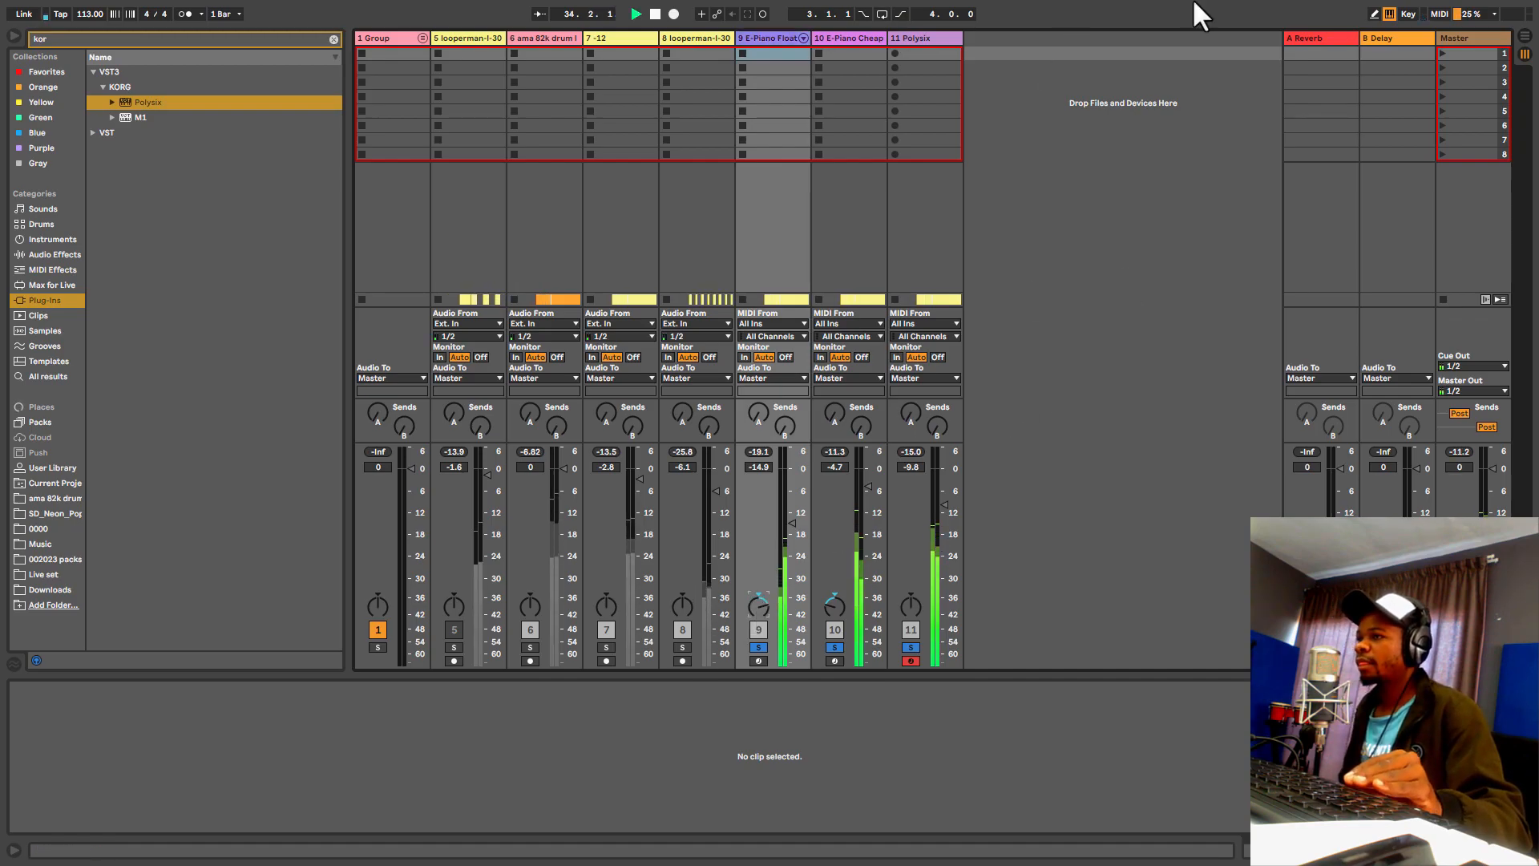
# Step: Group the E-Piano Floating, E-Piano Cheap and Polysix tracks, and collapse the new group in the Arrangement view
pyautogui.click(834, 36)
pyautogui.click(903, 39)
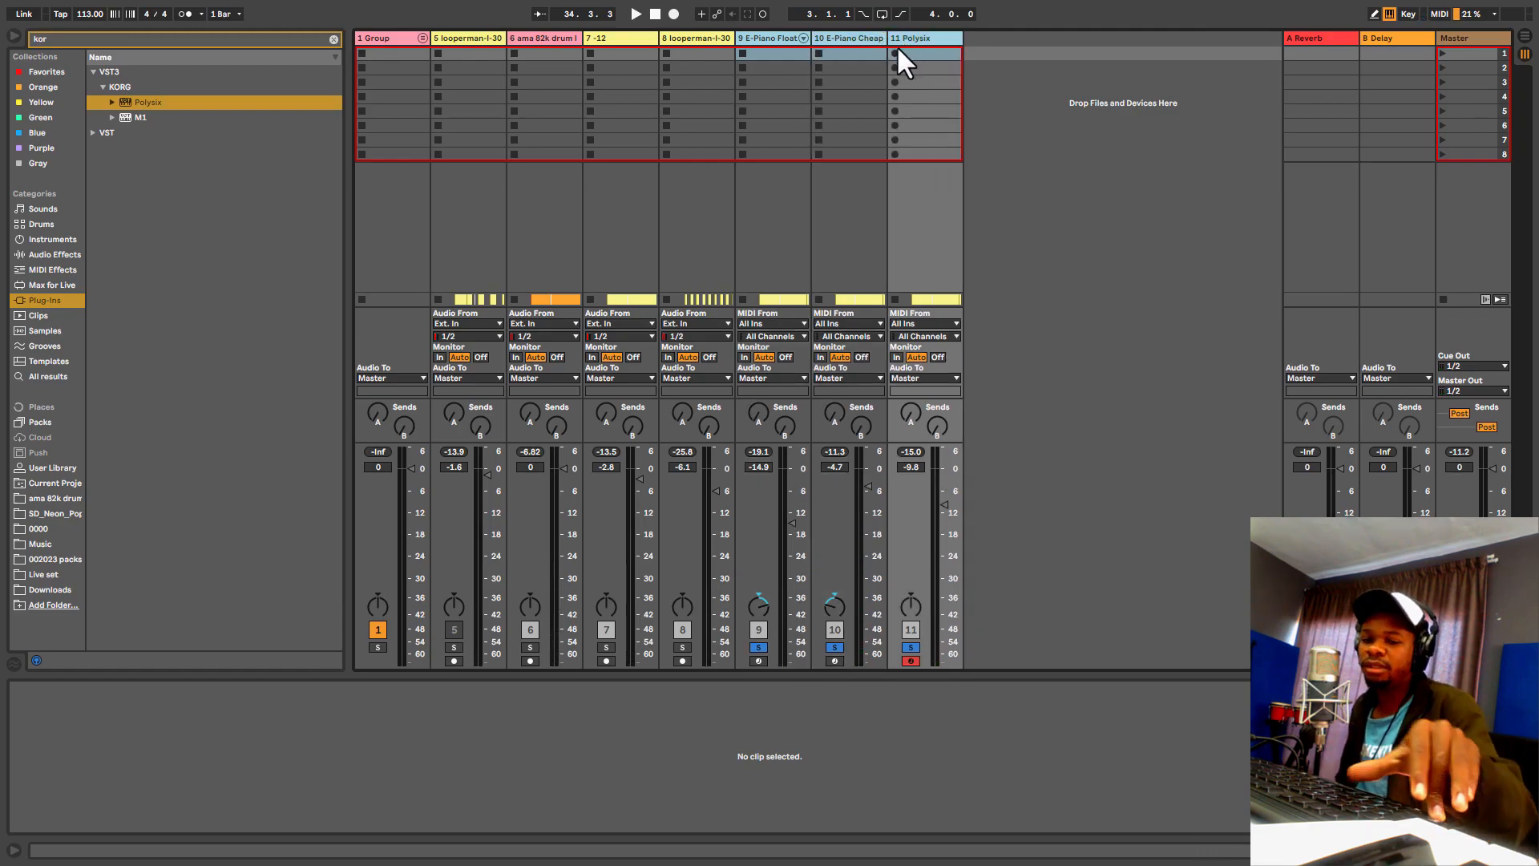
pyautogui.hotkey('ctrl', 'g')
pyautogui.click(1524, 37)
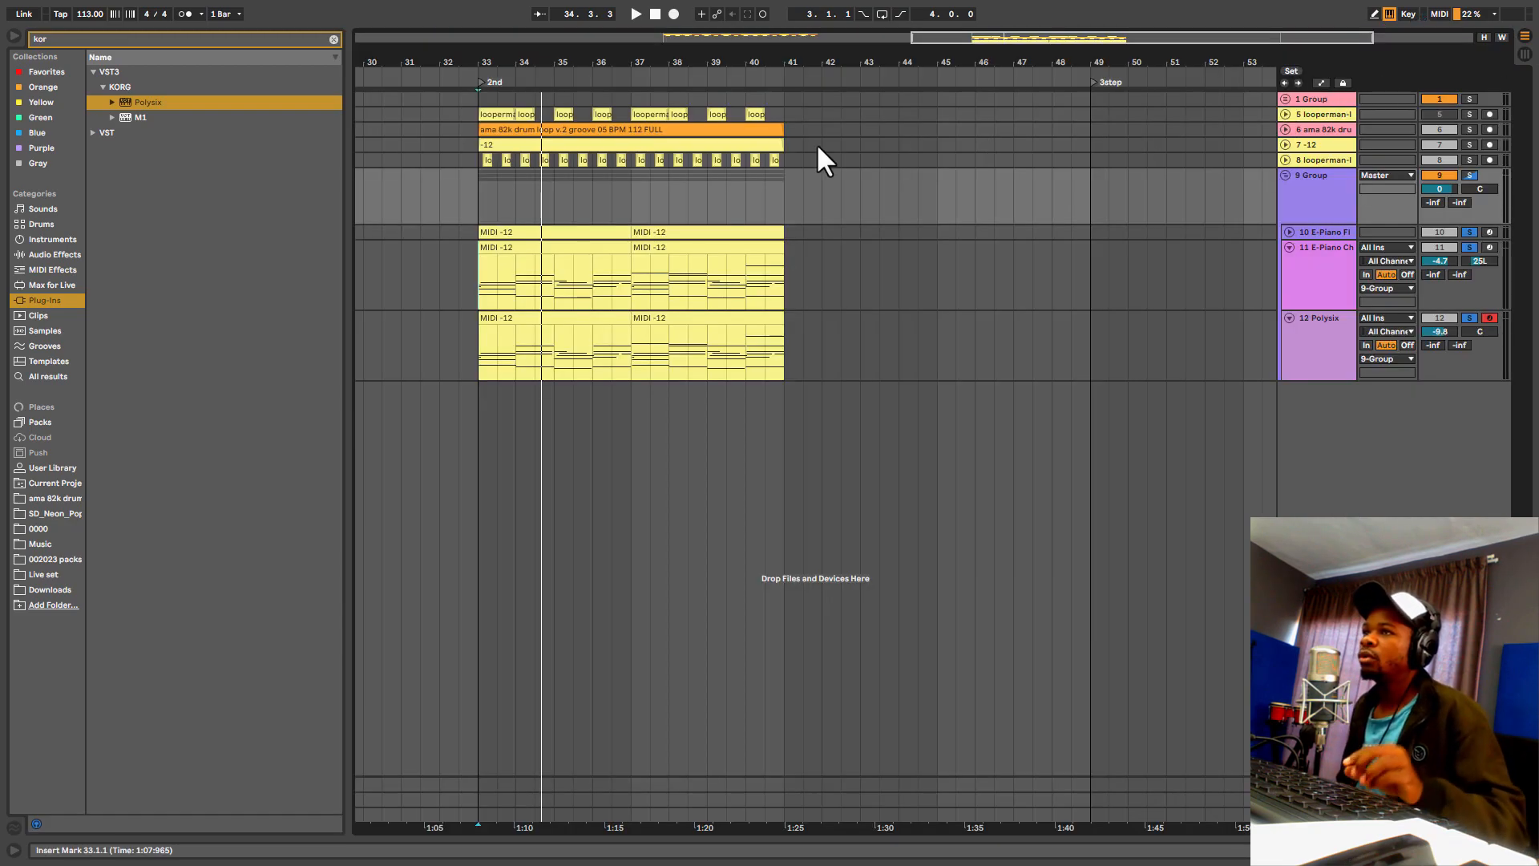
pyautogui.click(1289, 247)
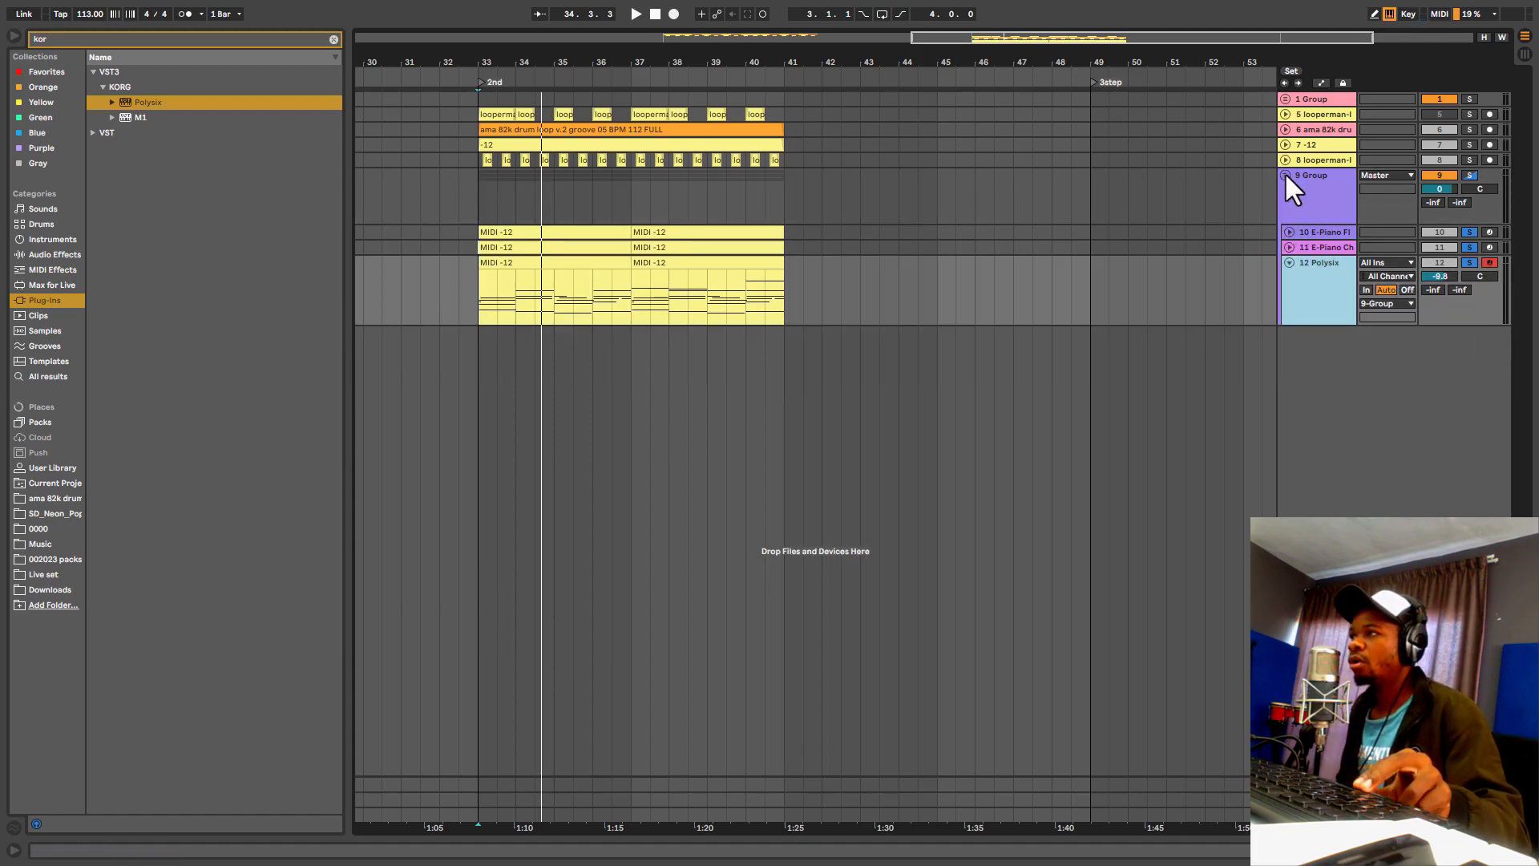
pyautogui.click(1285, 175)
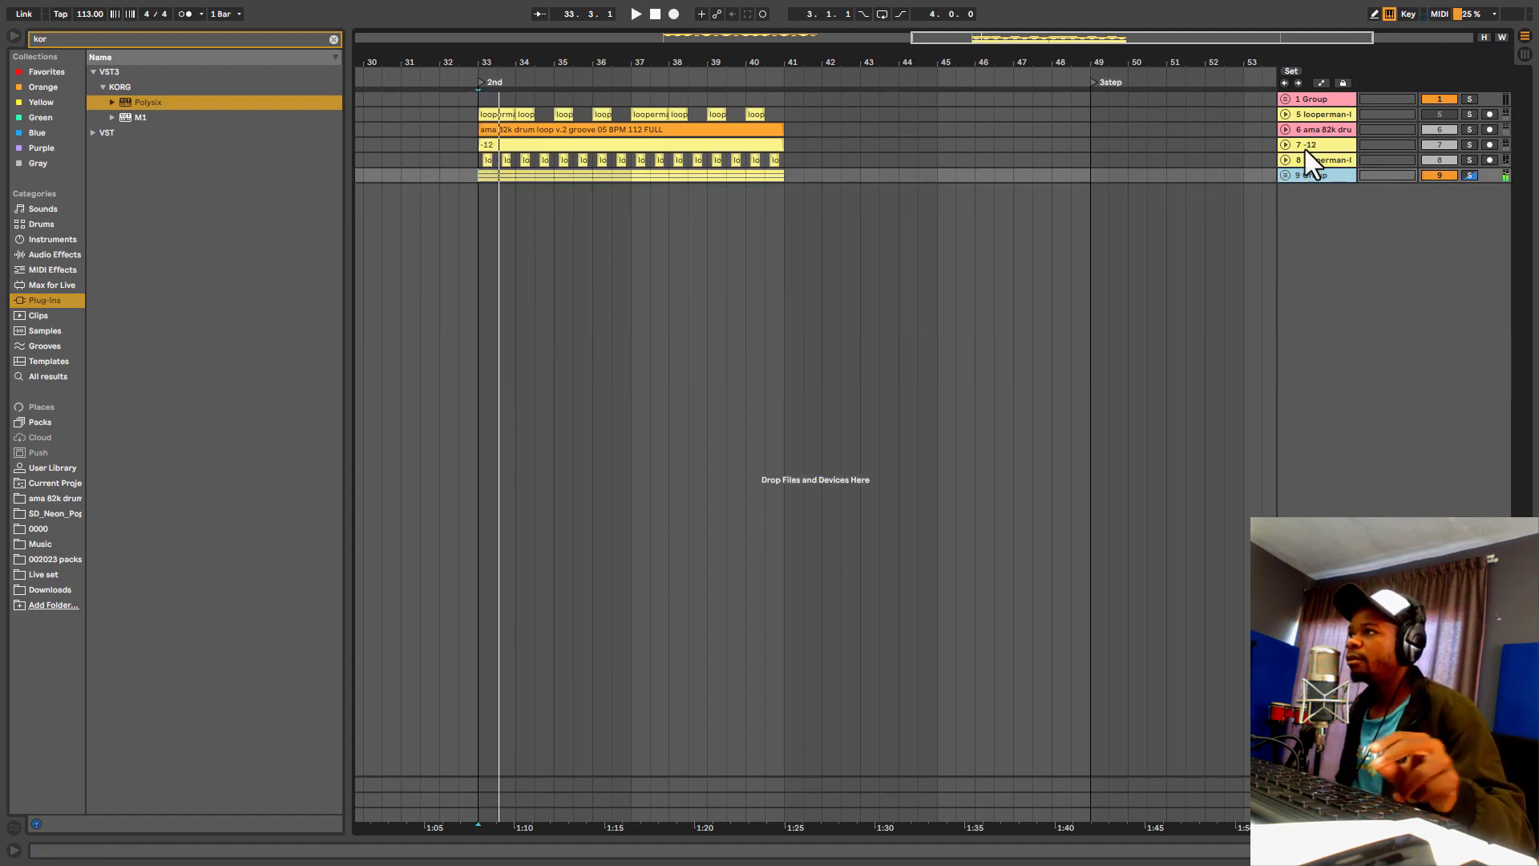
# Step: Unfold looperman track 8, play the full mix without solo, and lower the new group to -7.2 dB in the Session mixer
pyautogui.click(1285, 159)
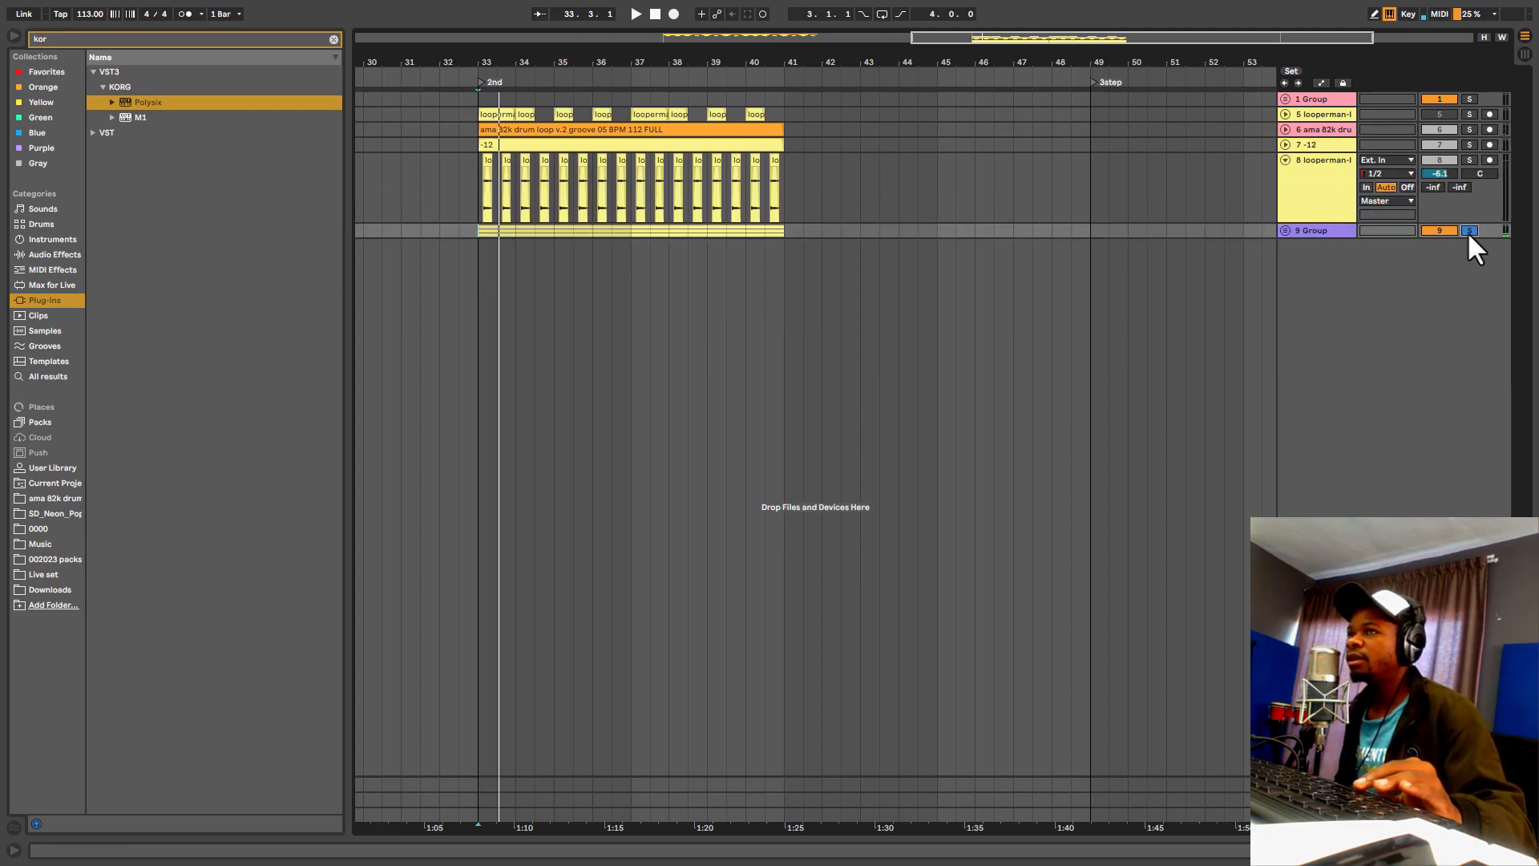
pyautogui.press('space')
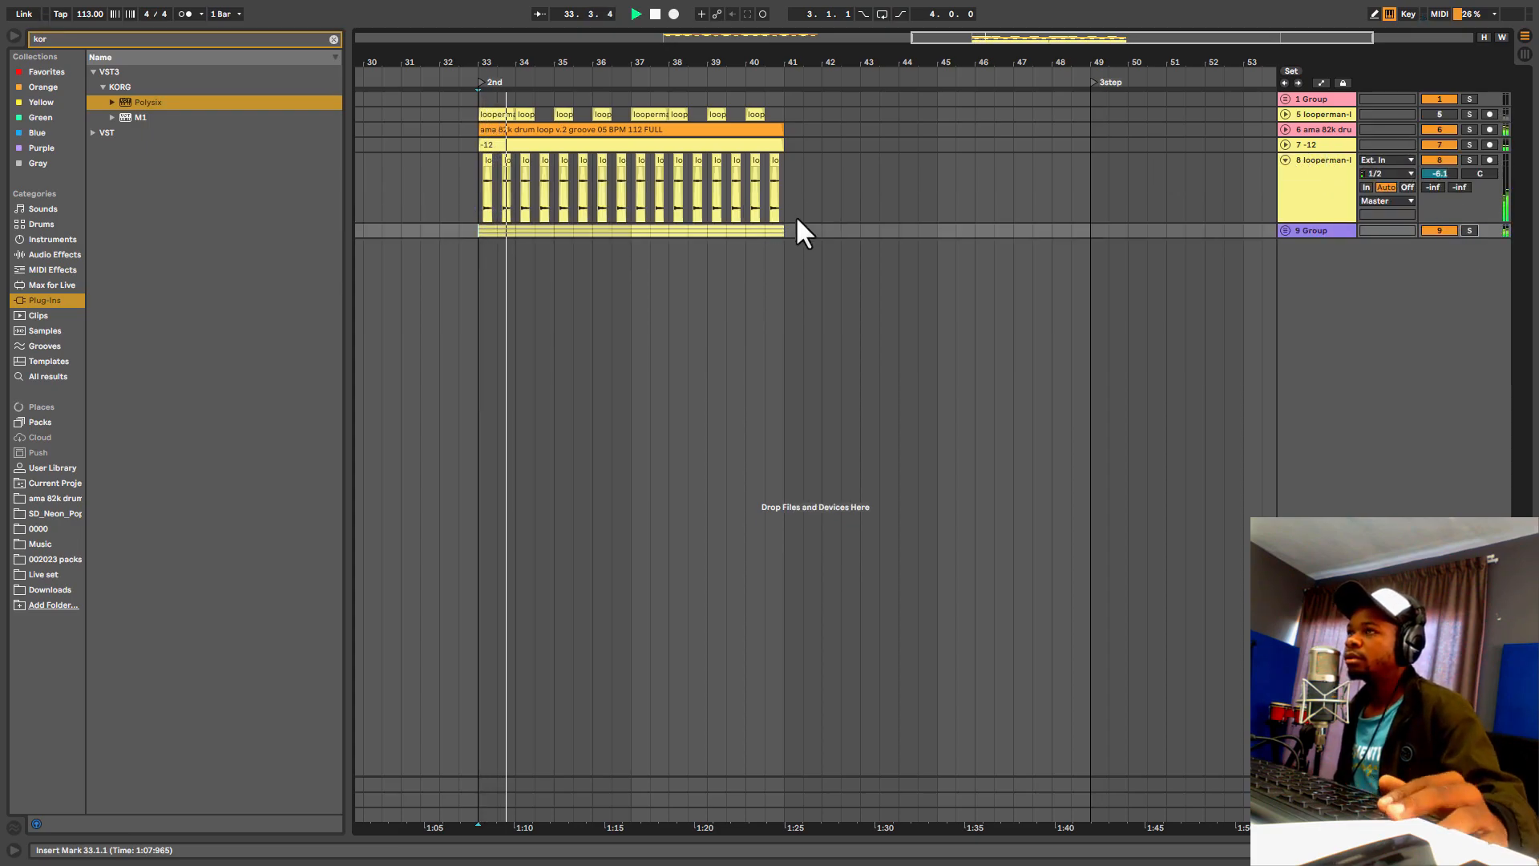
pyautogui.click(1340, 231)
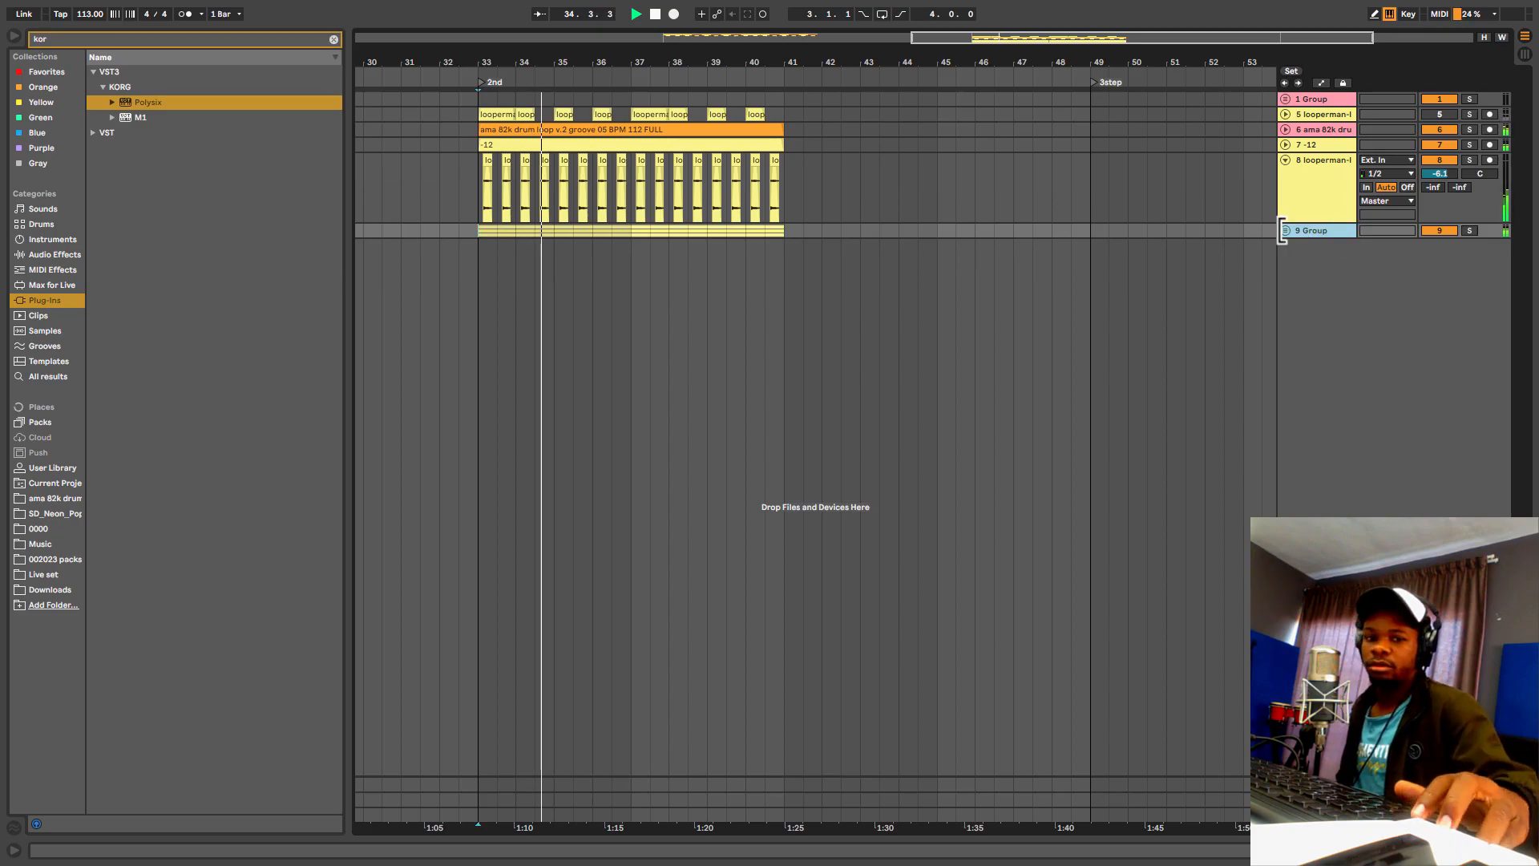
pyautogui.press('Tab')
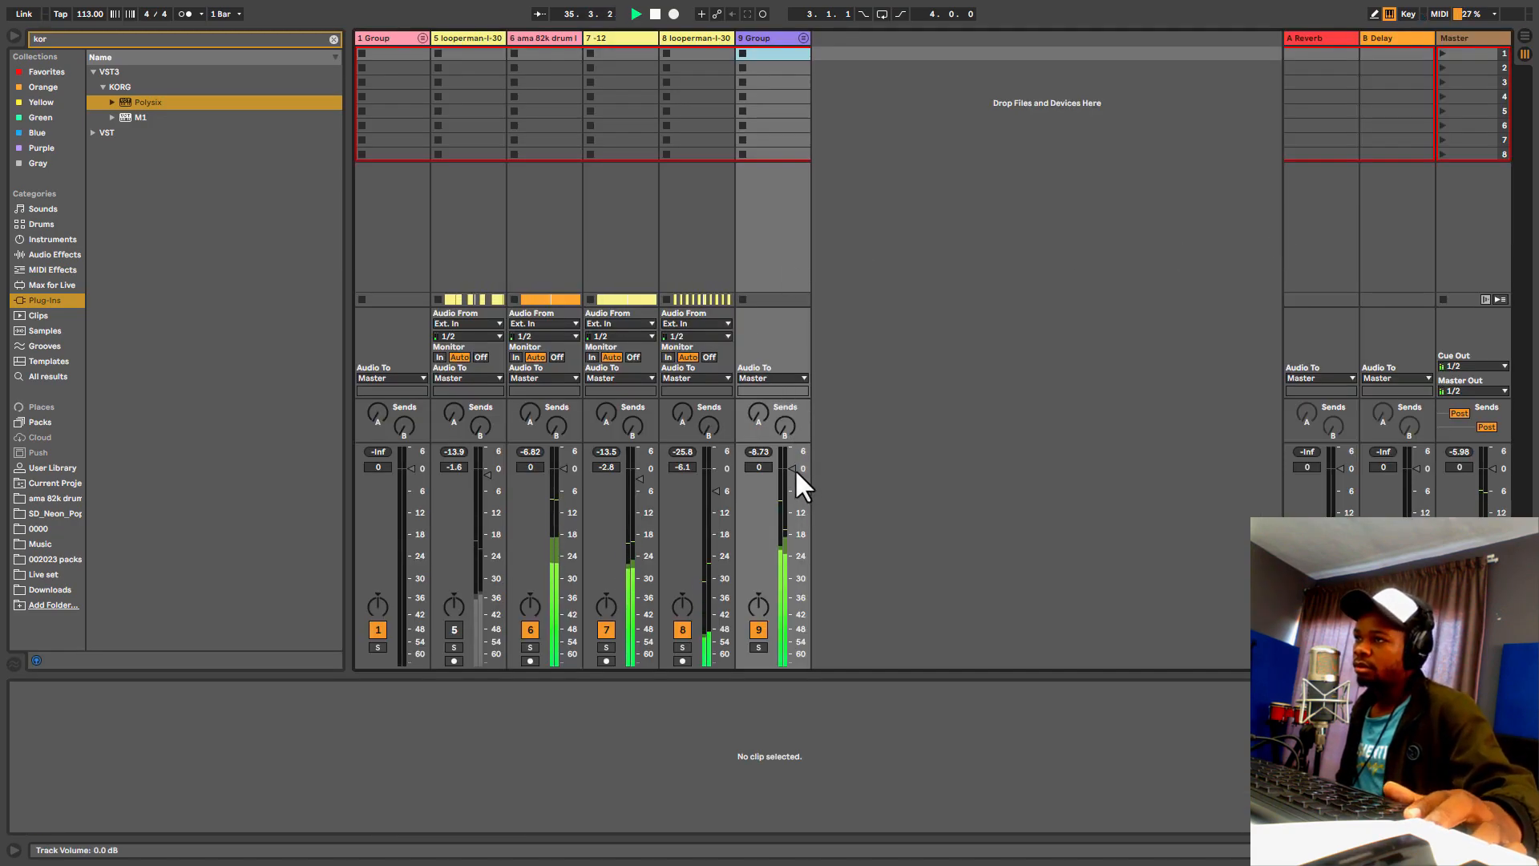
pyautogui.moveTo(759, 467); pyautogui.dragTo(792, 495)
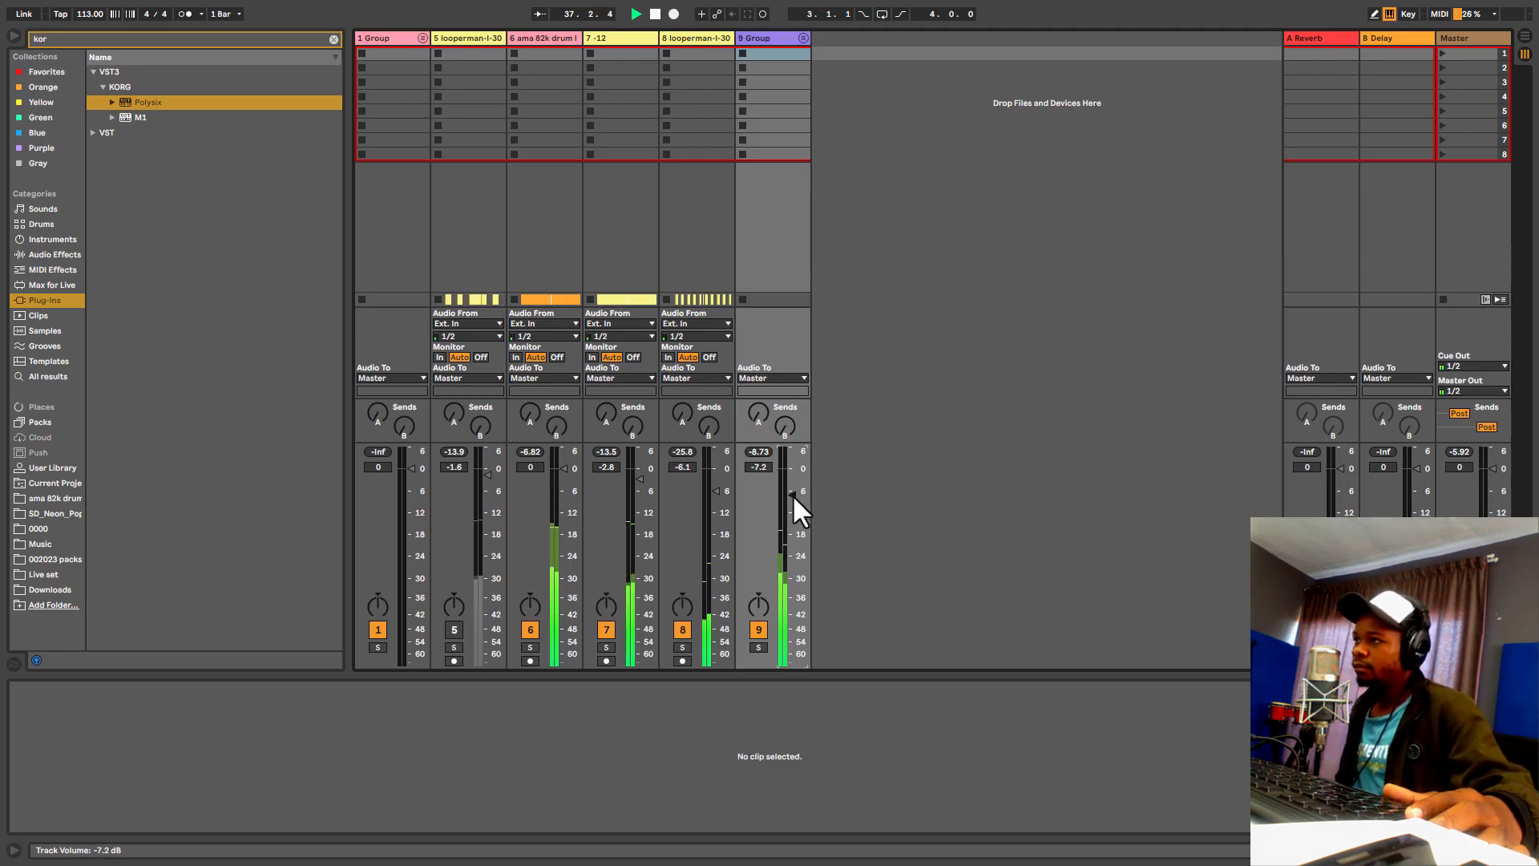
# Step: Solo looperman track 8 in the Arrangement, raise it to -0.7 dB while playing from bar 33, and move it below the group
pyautogui.click(1525, 37)
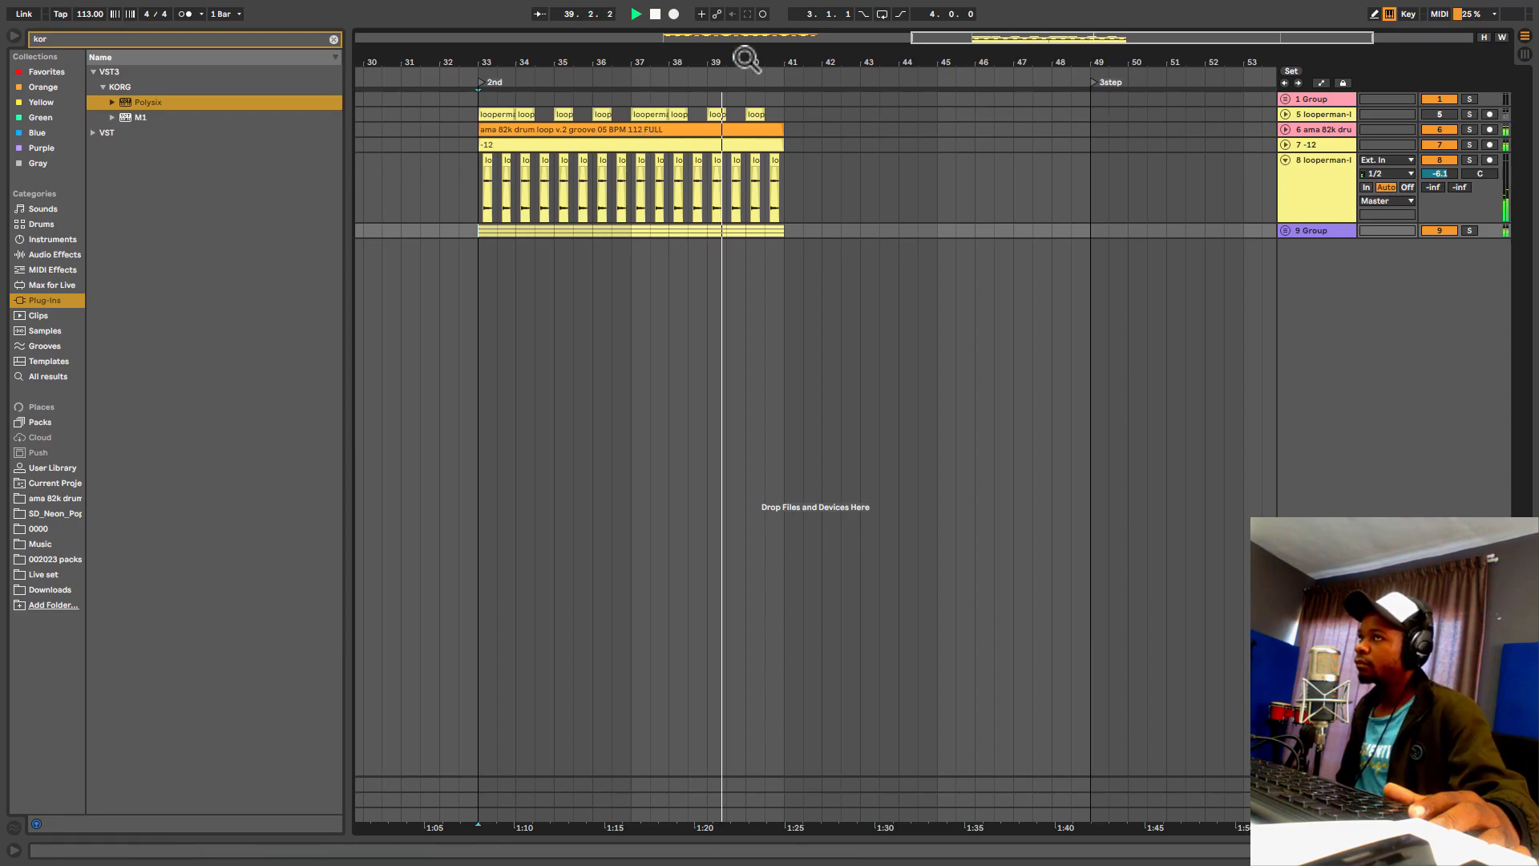
pyautogui.moveTo(750, 59); pyautogui.dragTo(746, 51)
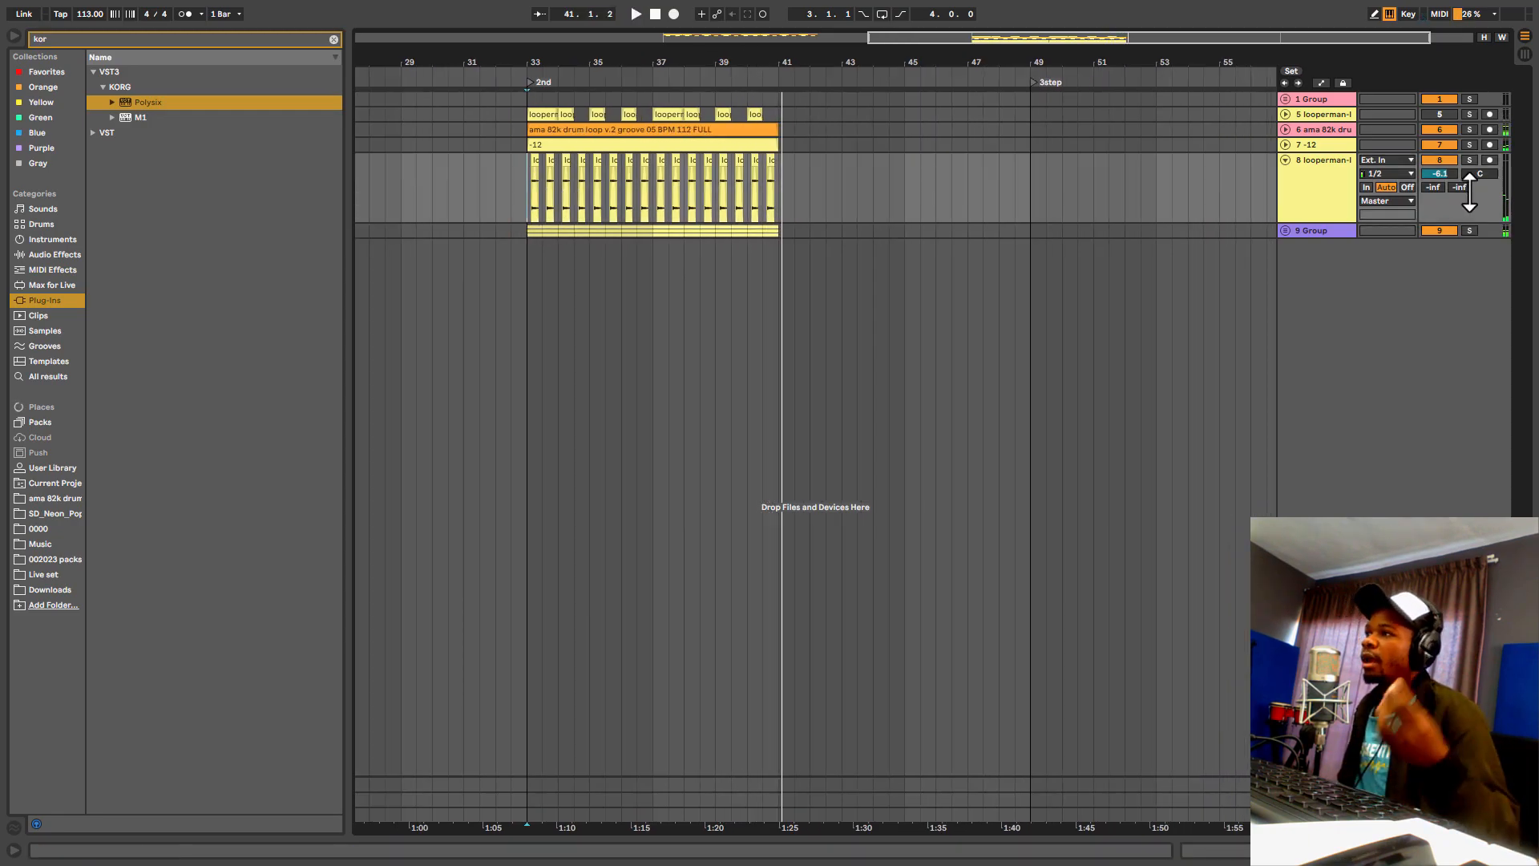
pyautogui.click(1470, 159)
pyautogui.click(1347, 172)
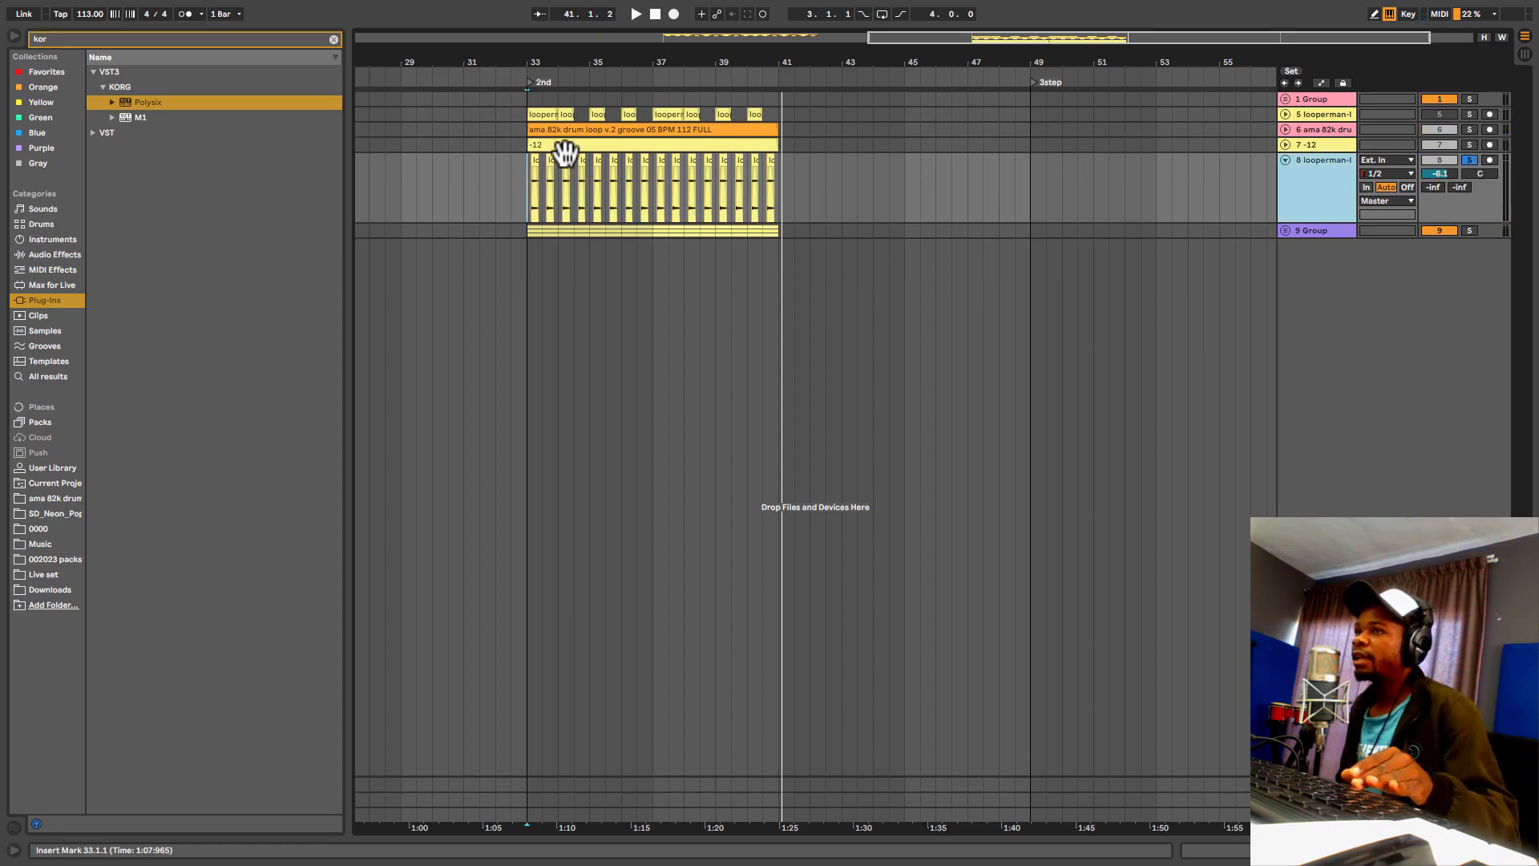
pyautogui.click(517, 215)
pyautogui.press('space')
pyautogui.moveTo(1440, 173); pyautogui.dragTo(1440, 149)
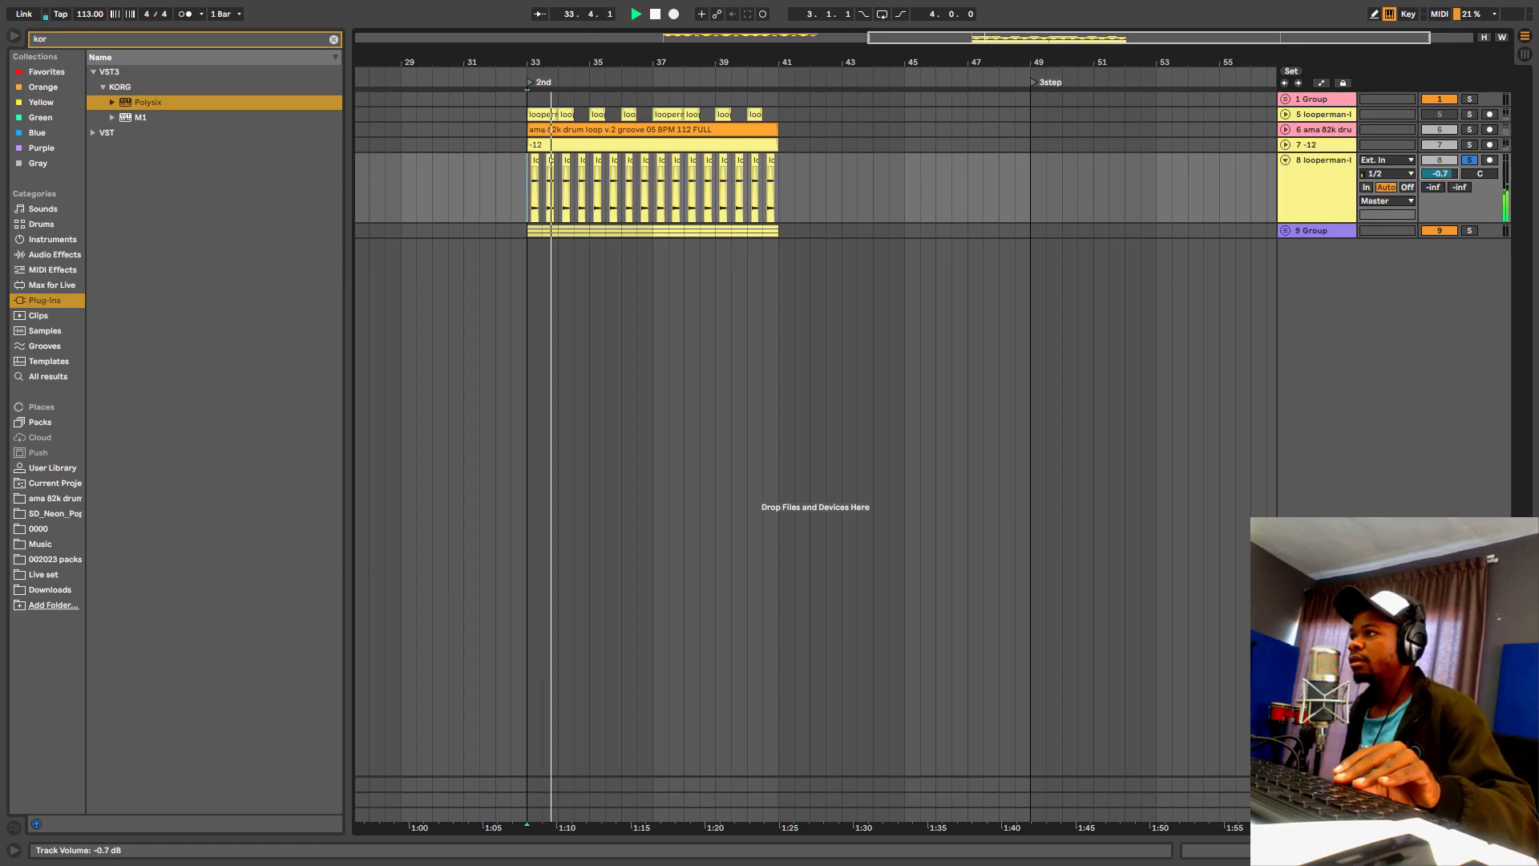
pyautogui.moveTo(1339, 207); pyautogui.dragTo(1324, 301)
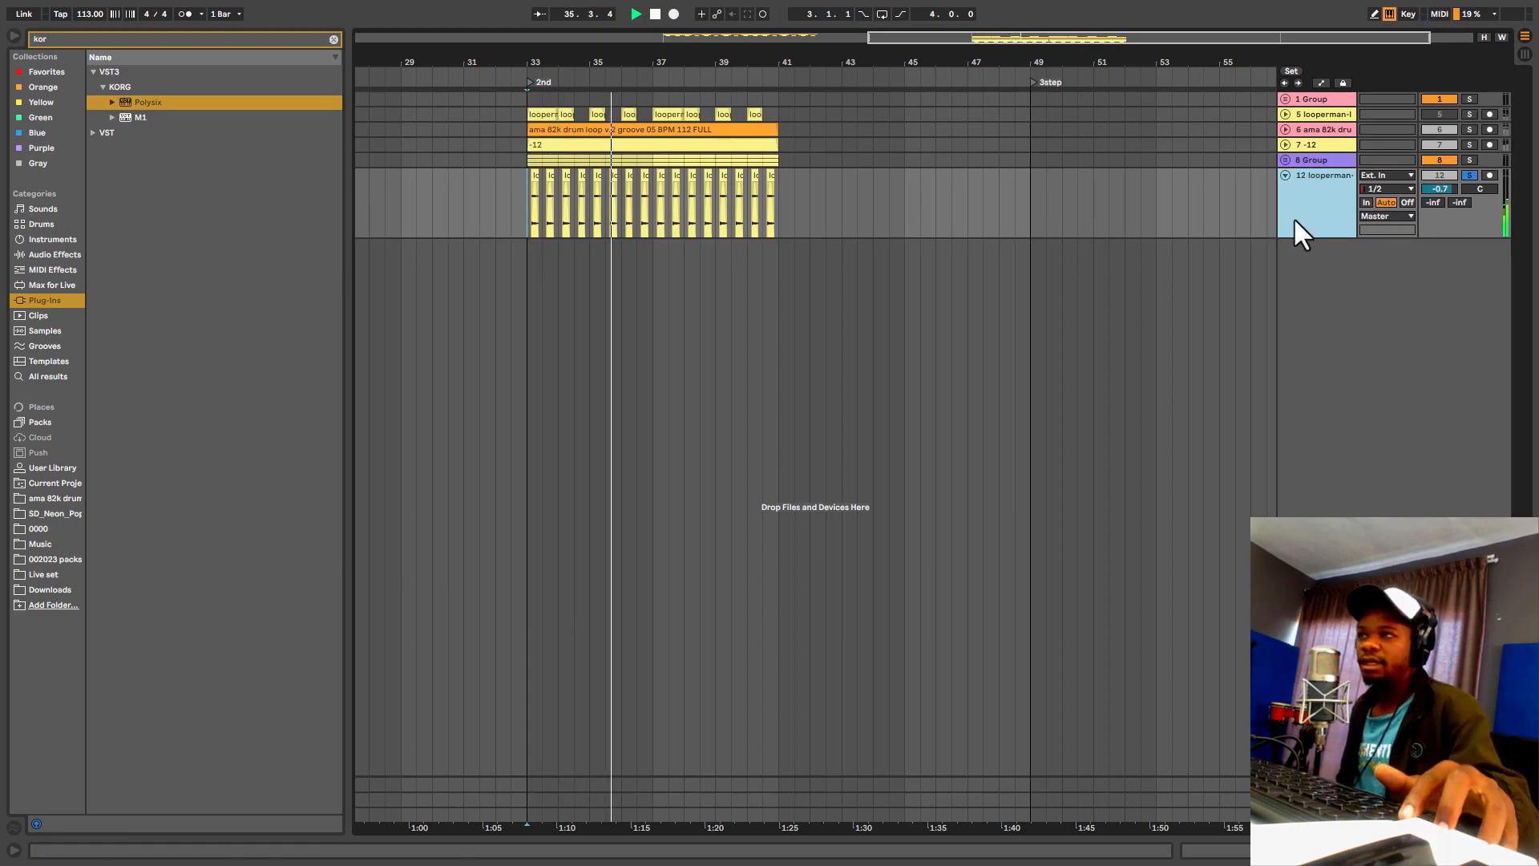
# Step: Show the devices of the A Reverb return in the Session view, lengthen the Reverb's decay time and start playback
pyautogui.press('Tab')
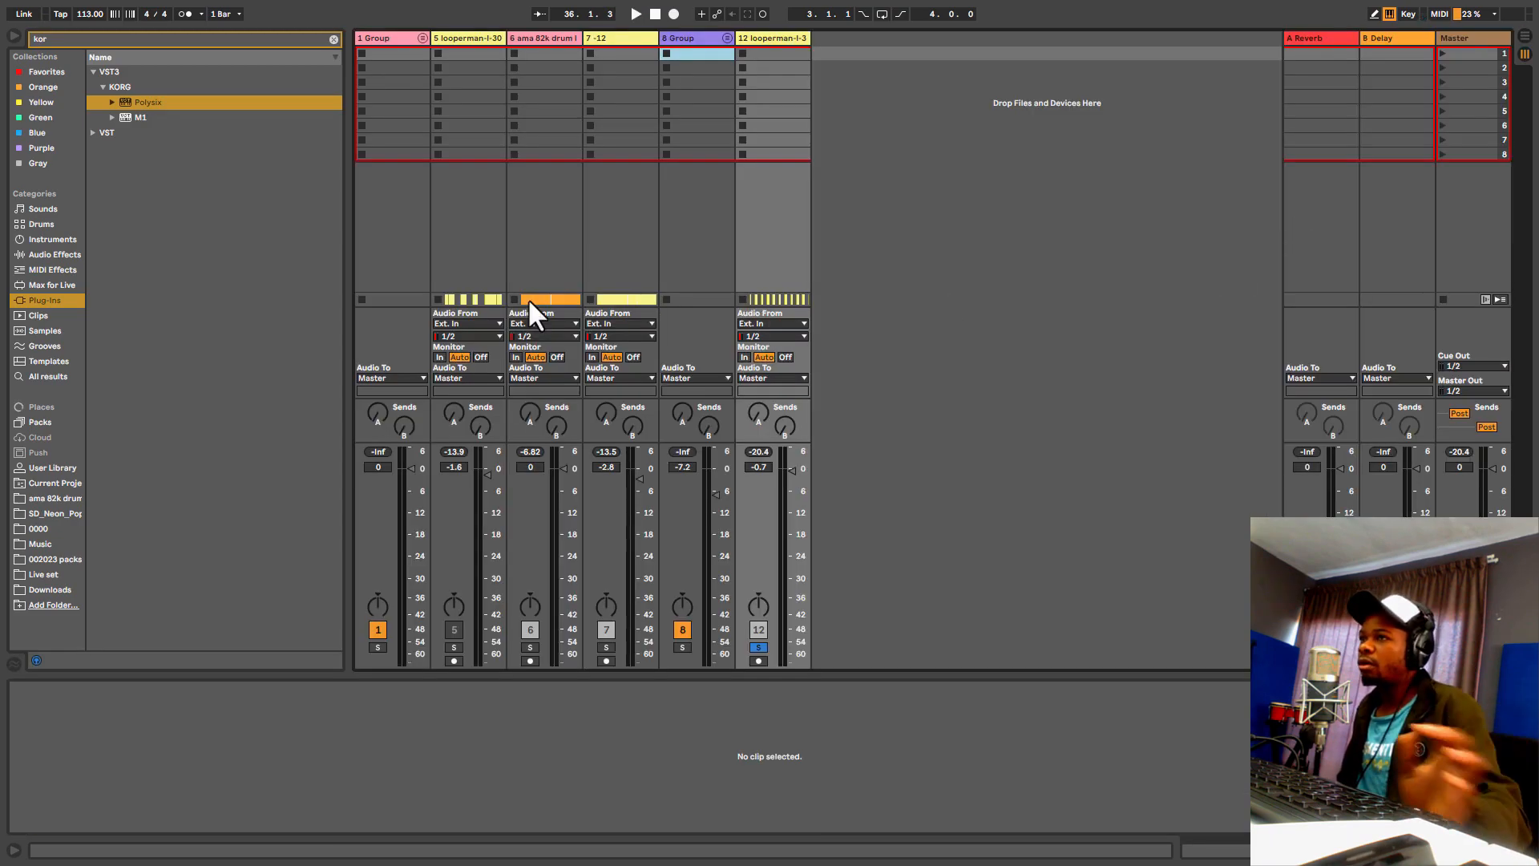
pyautogui.click(1324, 38)
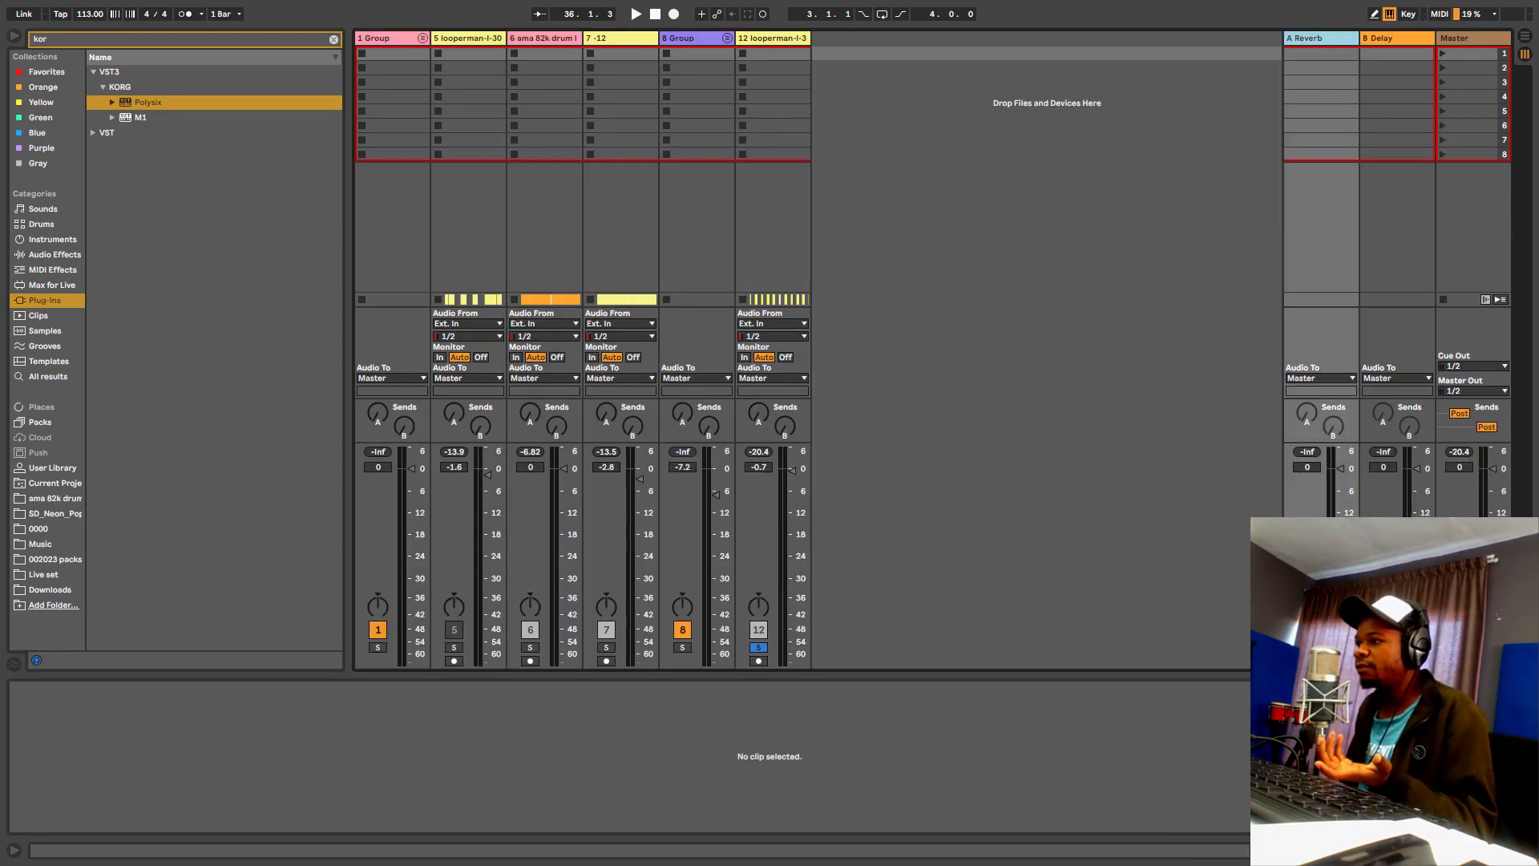
pyautogui.hotkey('shift', 'Tab')
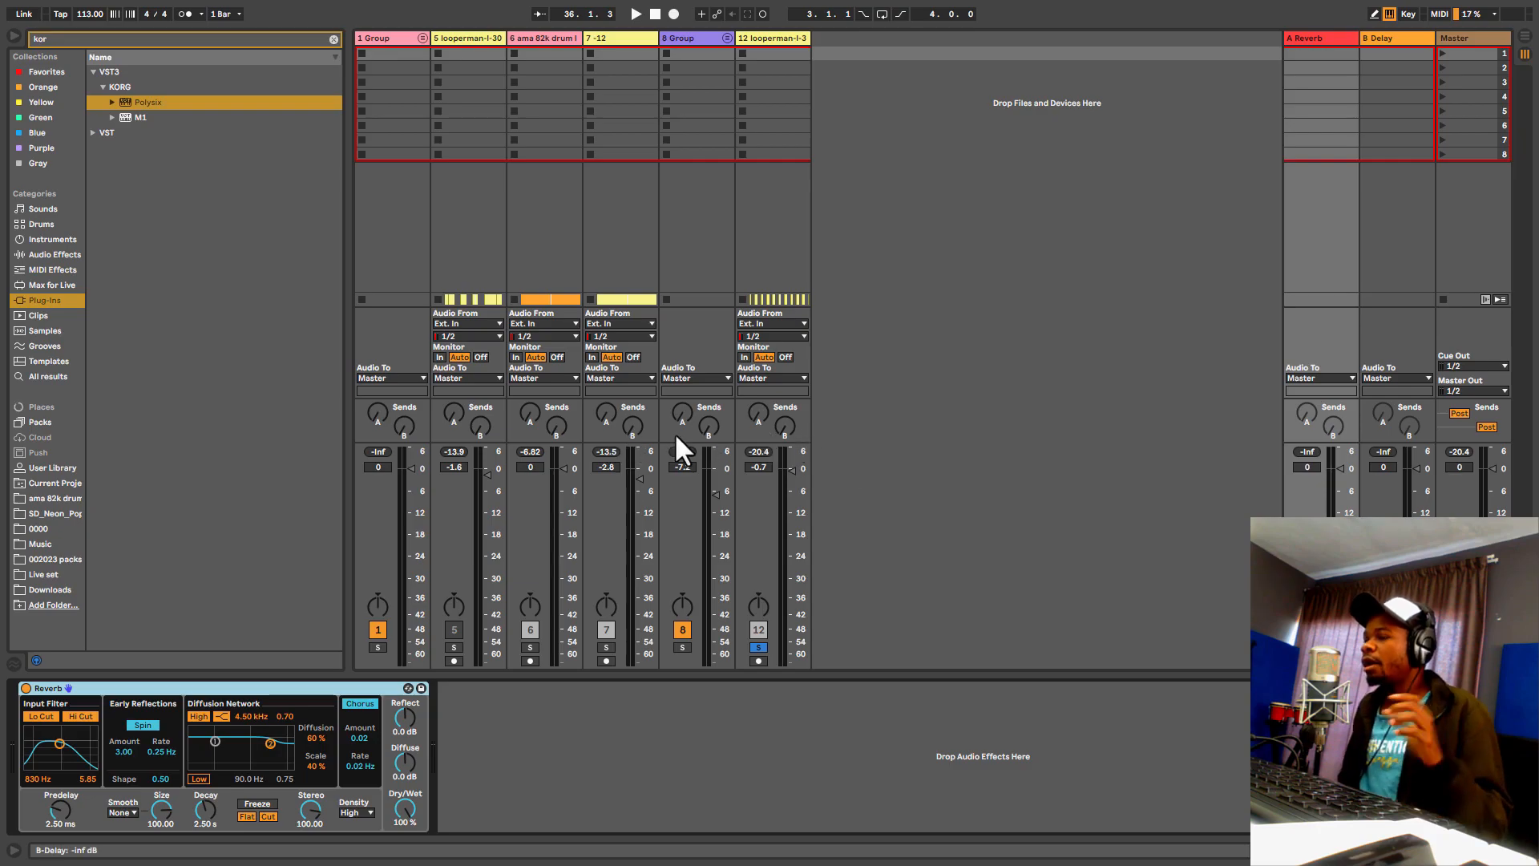
pyautogui.moveTo(204, 810); pyautogui.dragTo(204, 762)
pyautogui.press('space')
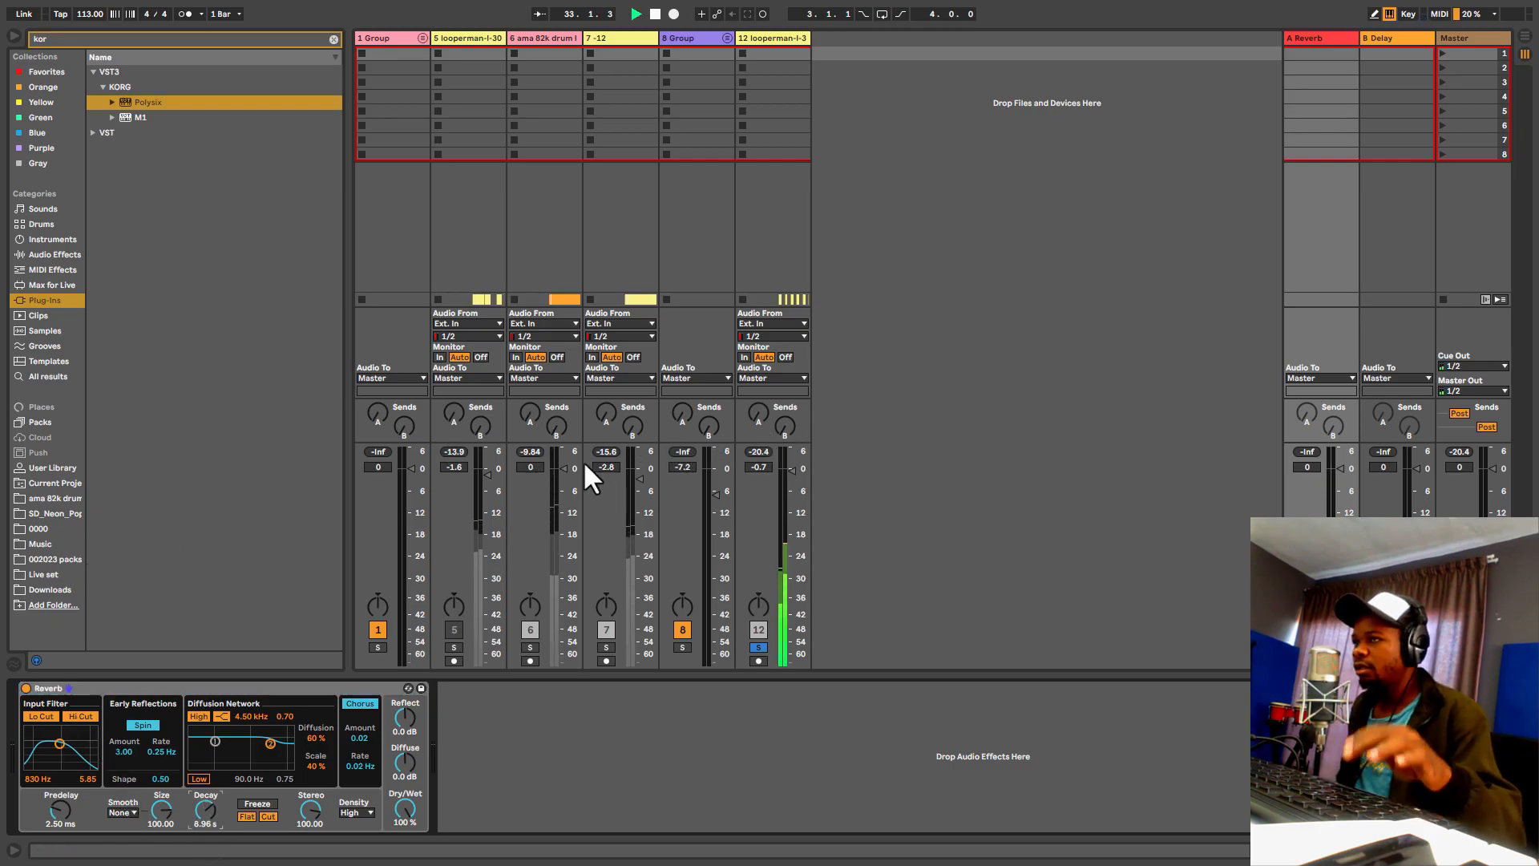
# Step: Restart playback and raise the soloed looperman track's send to the A Reverb return to -14.0 dB
pyautogui.press('space')
pyautogui.click(758, 412)
pyautogui.press('space')
pyautogui.moveTo(759, 413); pyautogui.dragTo(773, 416)
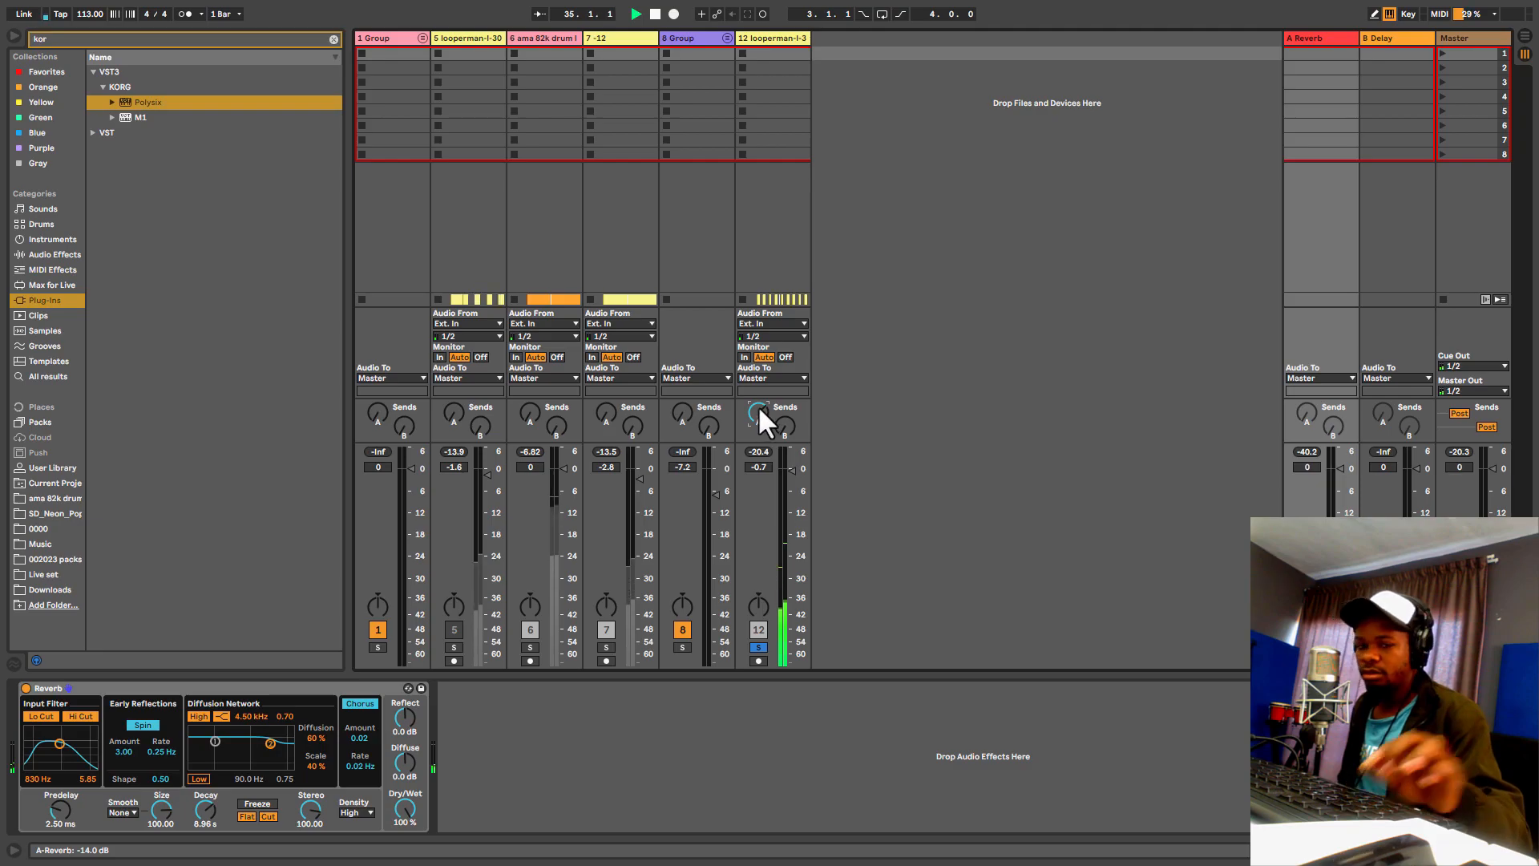
# Step: Search the audio effects for "eq" and add EQ Eight to the soloed looperman track
pyautogui.press('super+f')
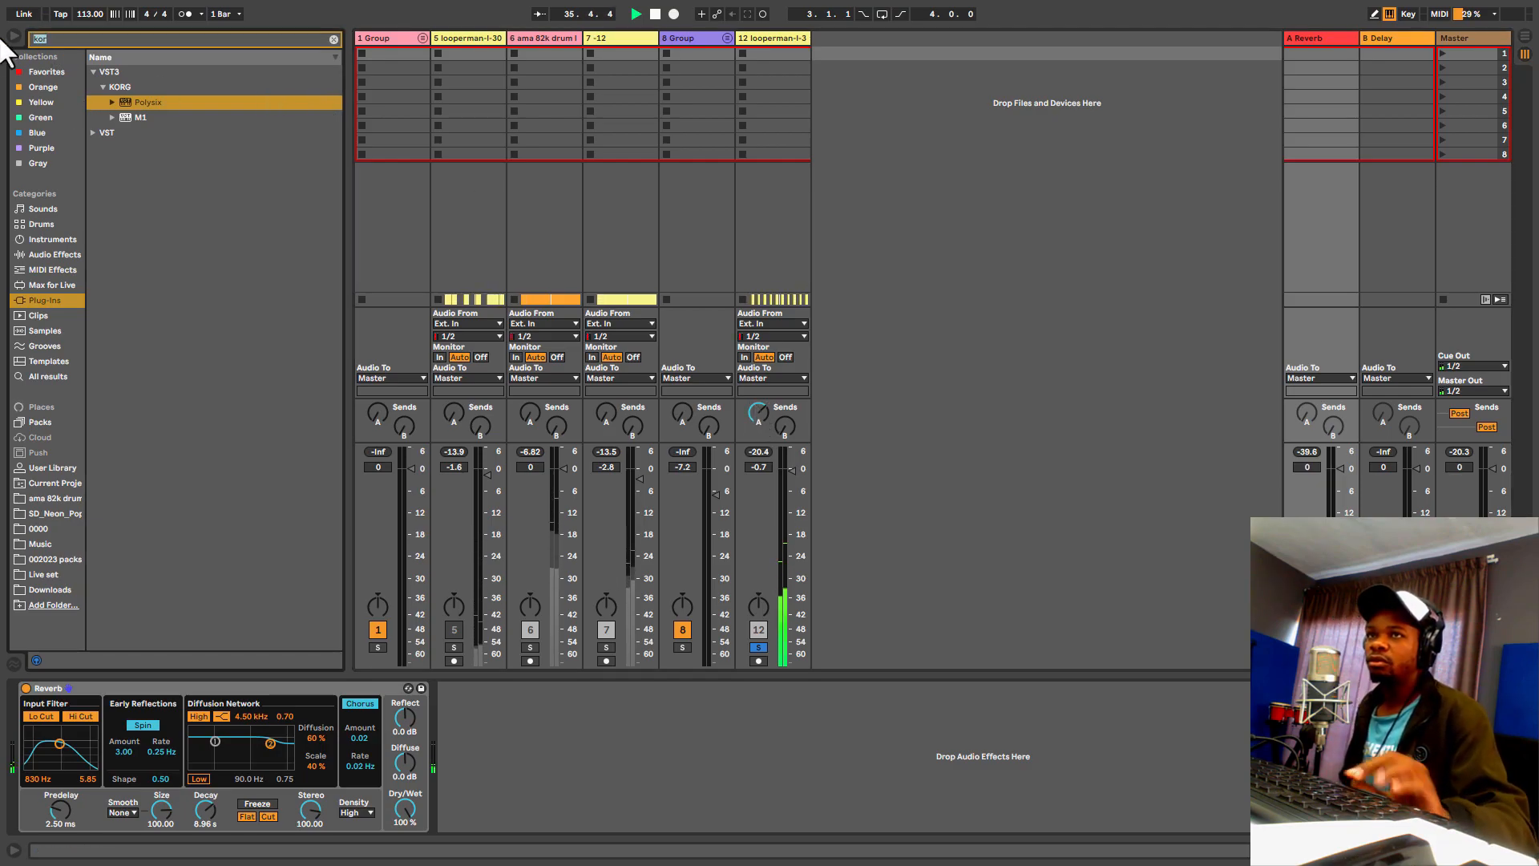
pyautogui.press('BackSpace')
pyautogui.write('e')
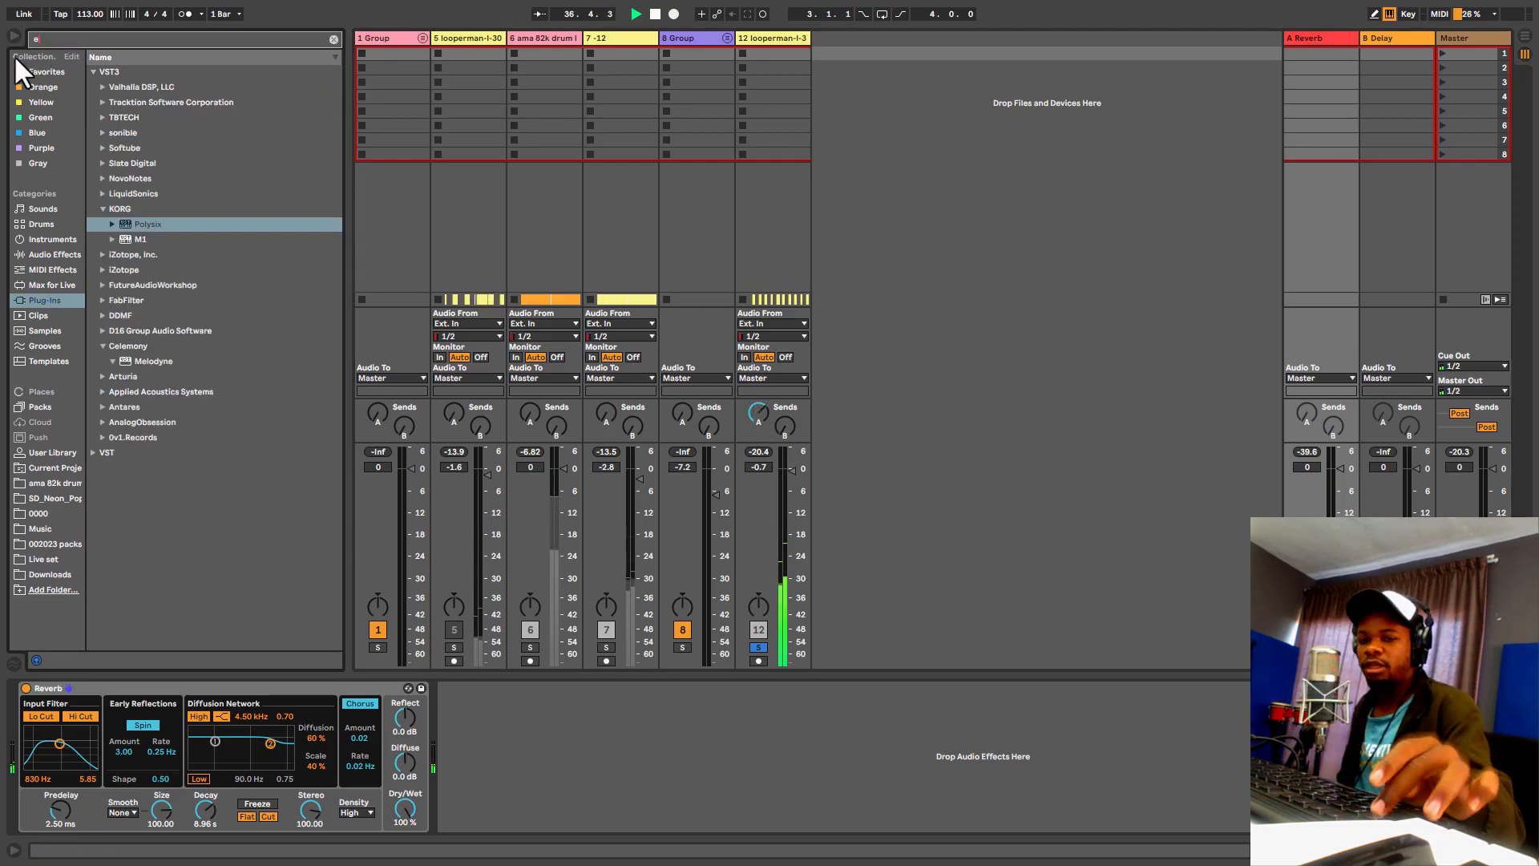
pyautogui.write('q')
pyautogui.click(51, 250)
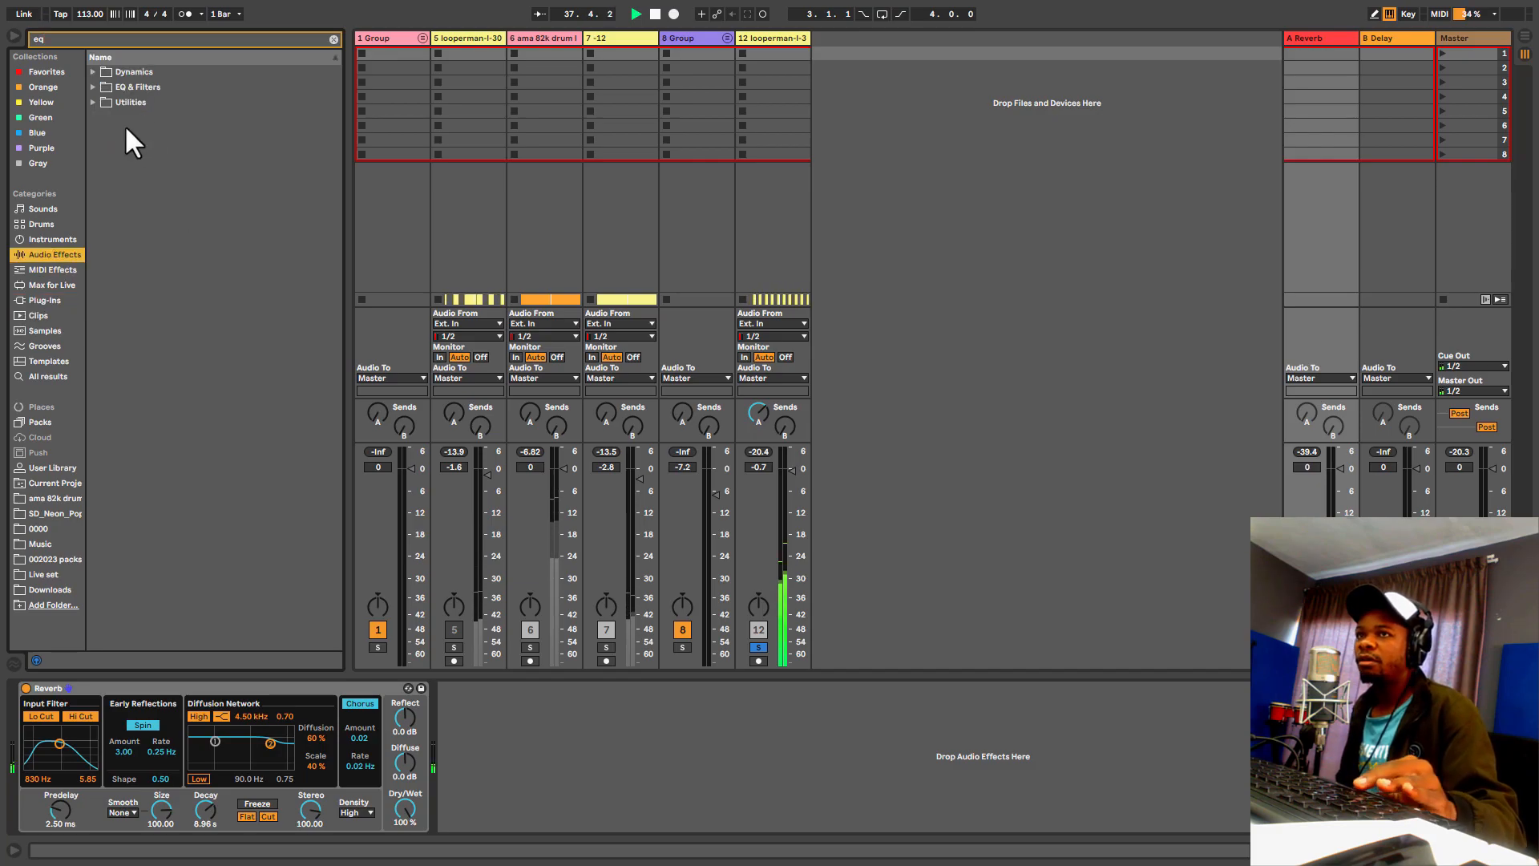
pyautogui.click(95, 86)
pyautogui.click(133, 132)
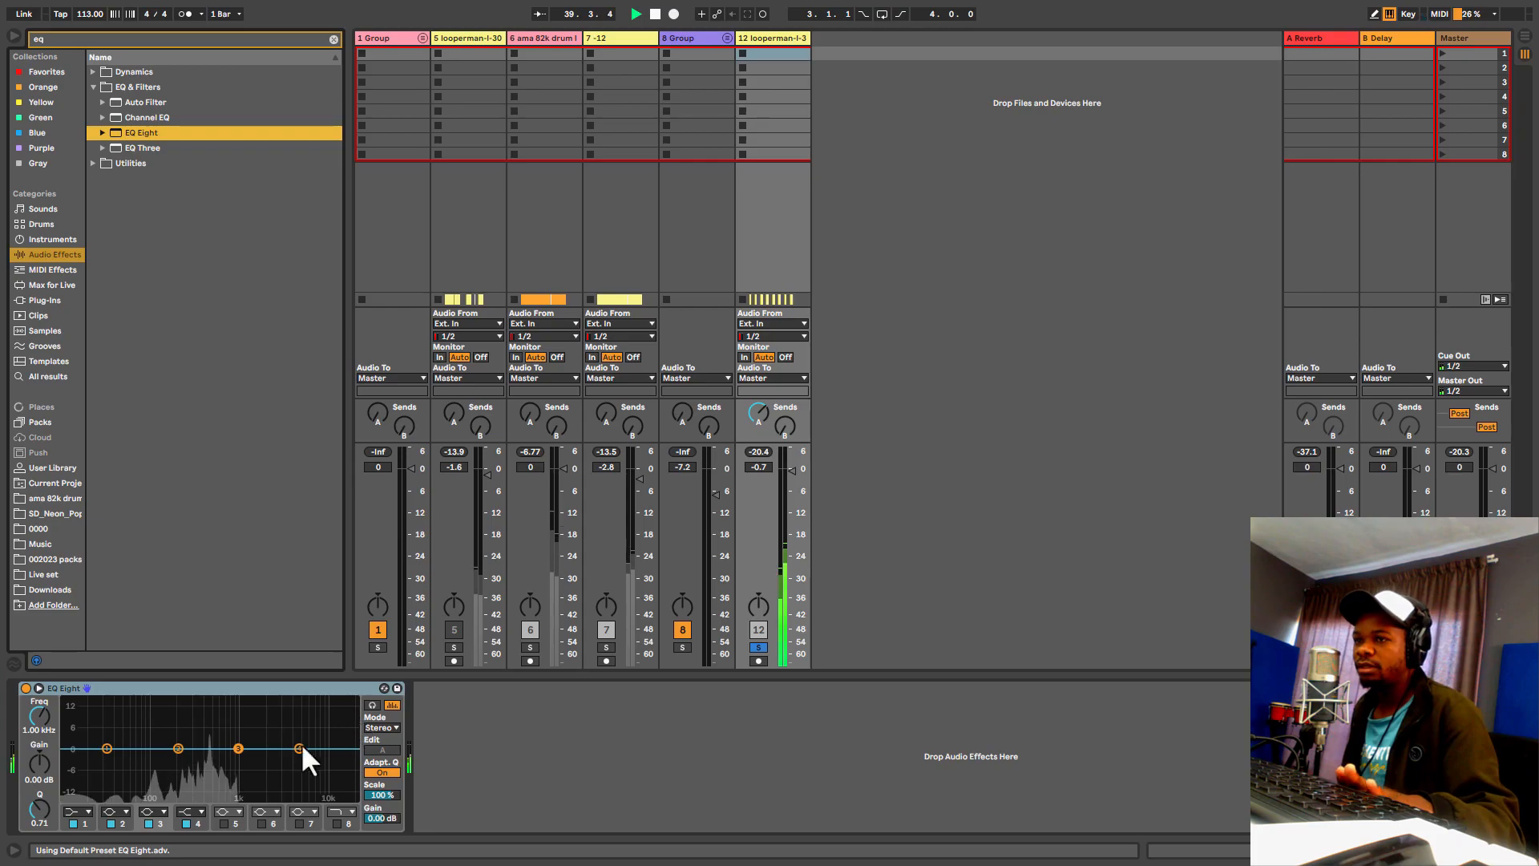
# Step: Change EQ Eight's band 1 to a low-cut filter at 245 Hz and play the result
pyautogui.click(85, 808)
pyautogui.click(69, 715)
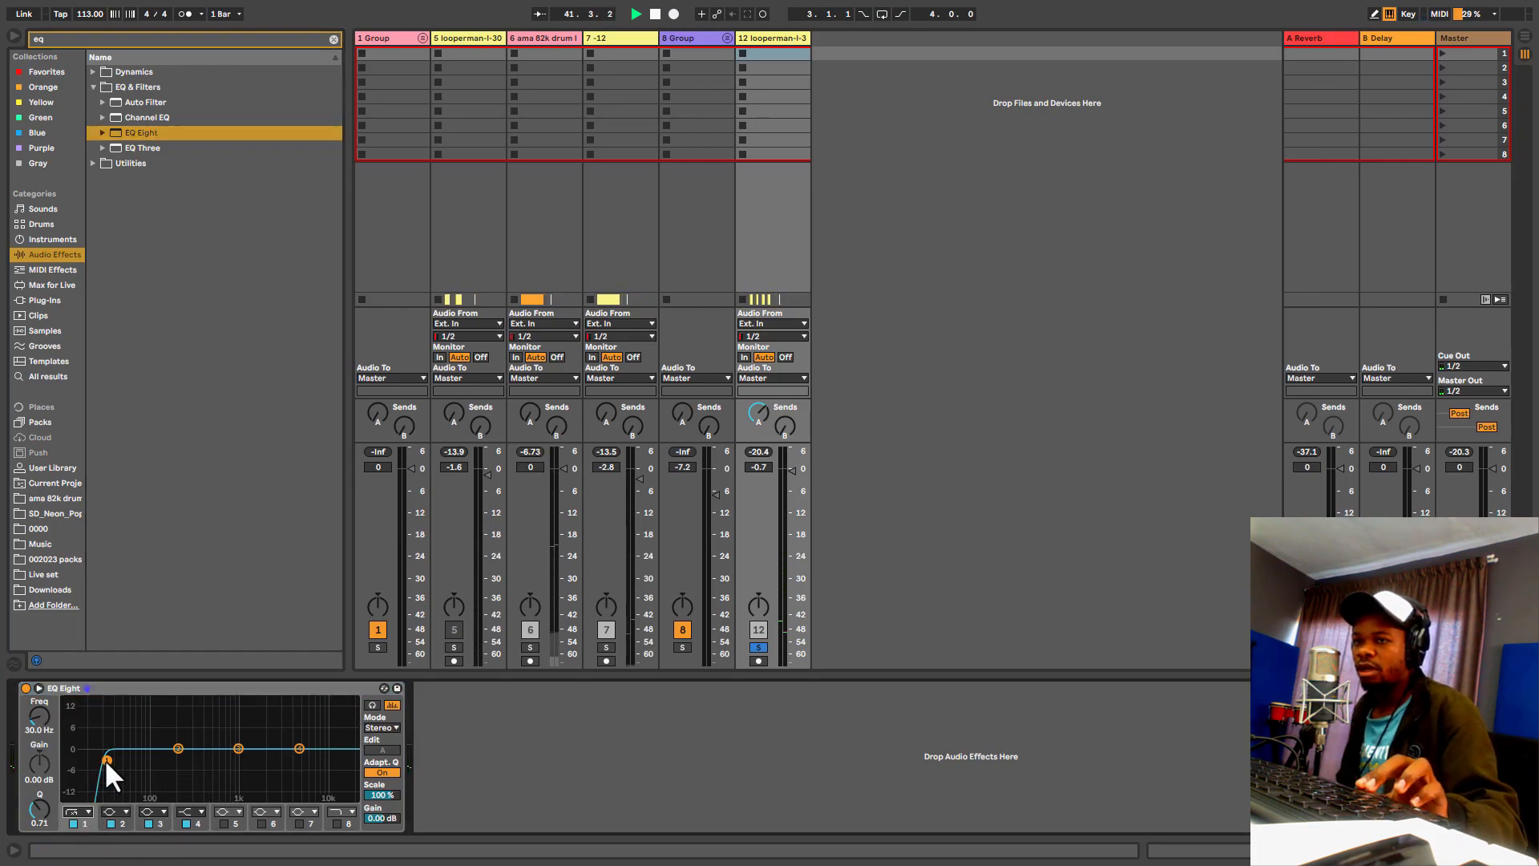
pyautogui.moveTo(106, 748); pyautogui.dragTo(185, 760)
pyautogui.press('space')
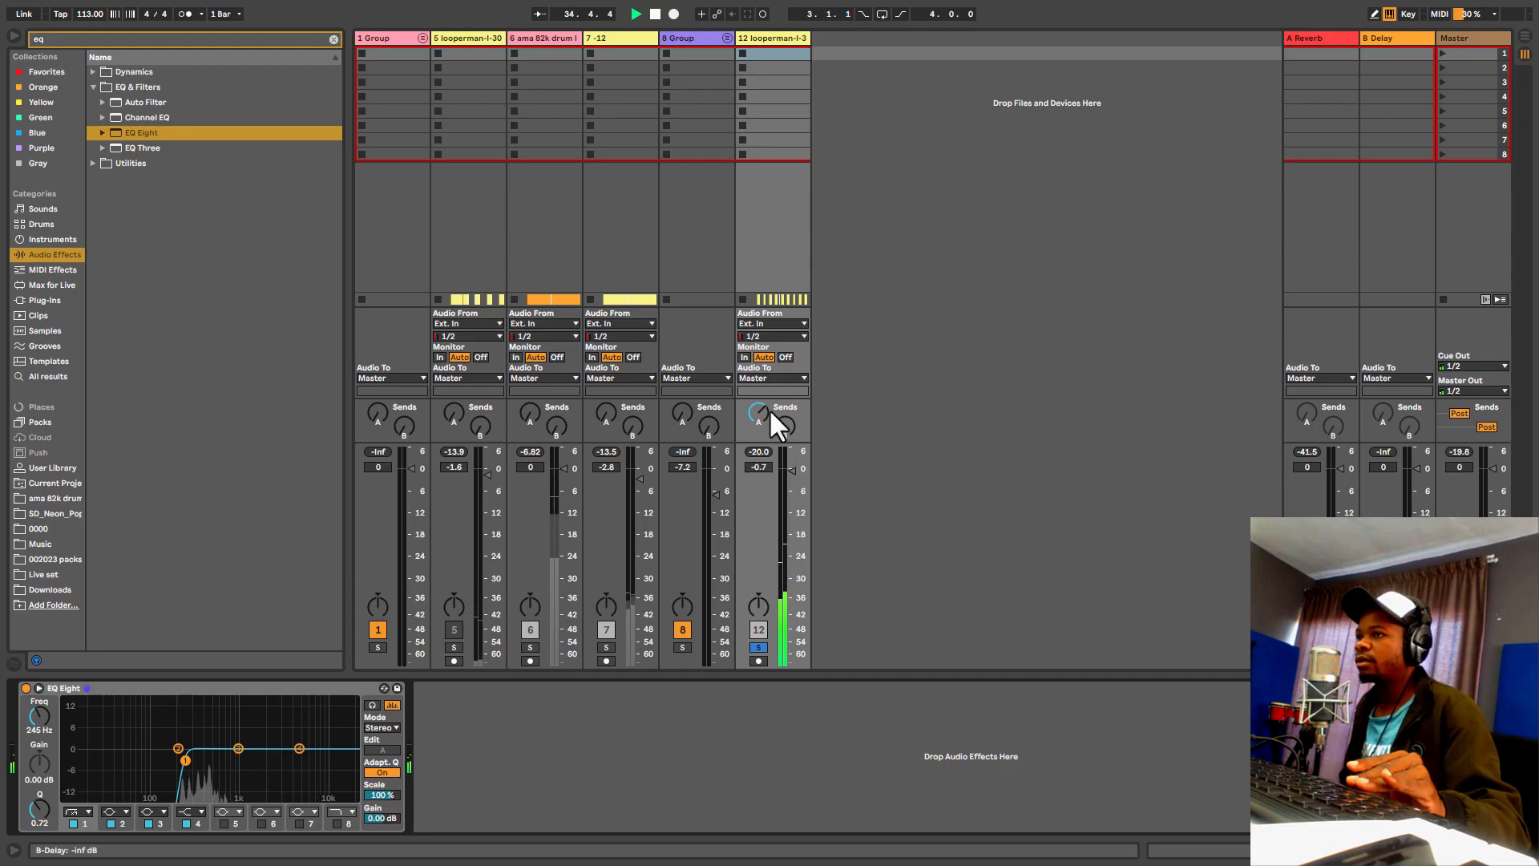
# Step: Send the looperman track to the B Delay return and set the Delay's feedback to 38%
pyautogui.moveTo(783, 424); pyautogui.dragTo(783, 419)
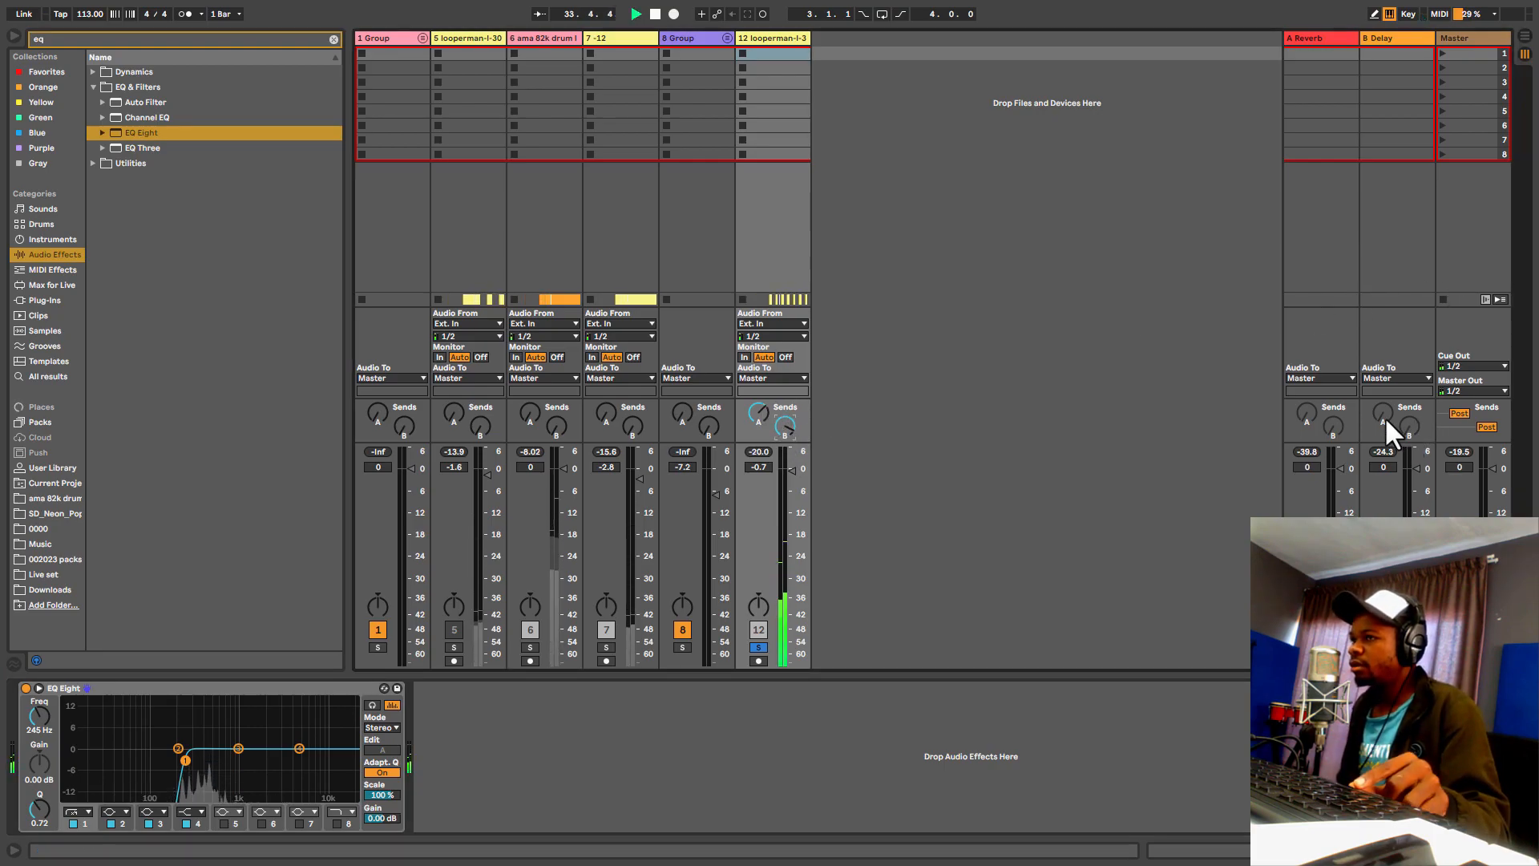
pyautogui.click(1397, 107)
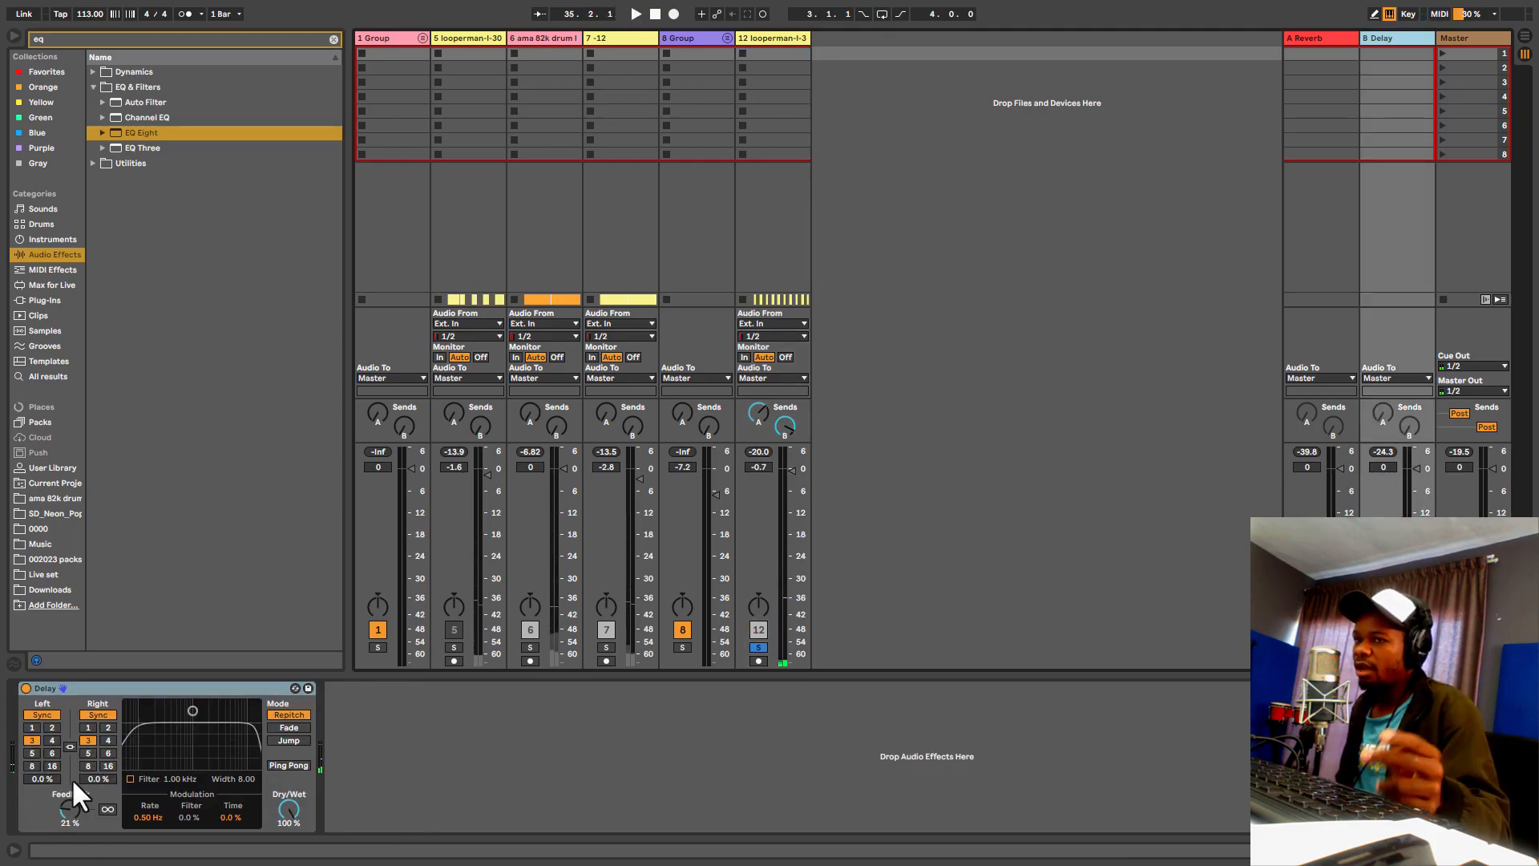
pyautogui.moveTo(74, 800); pyautogui.dragTo(87, 751)
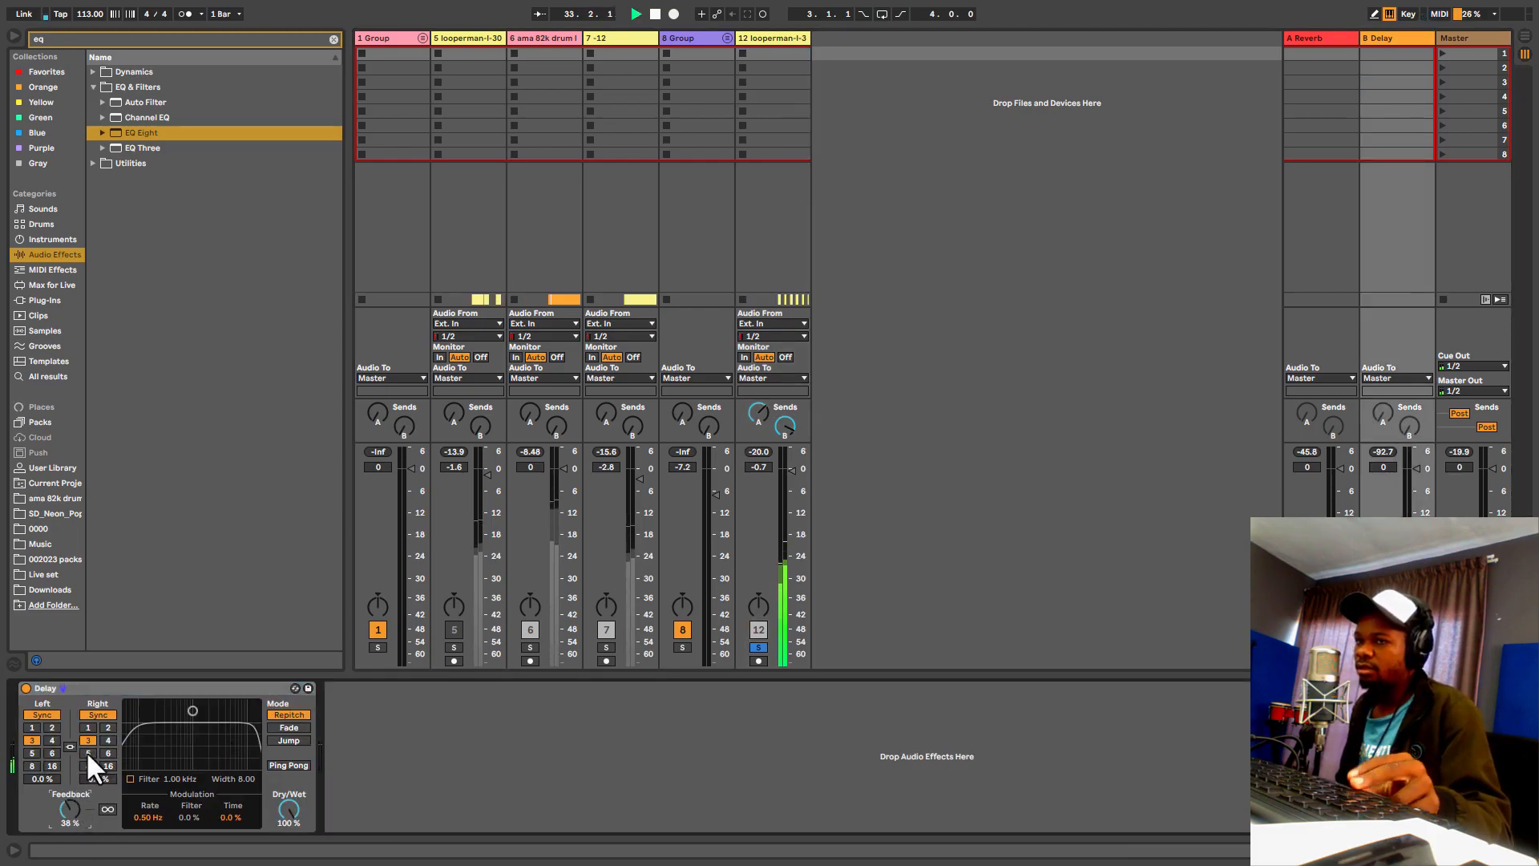
# Step: Try synced delay times of 1 and 2 on the left and 4 on the right, and set both channels back to 3
pyautogui.click(32, 727)
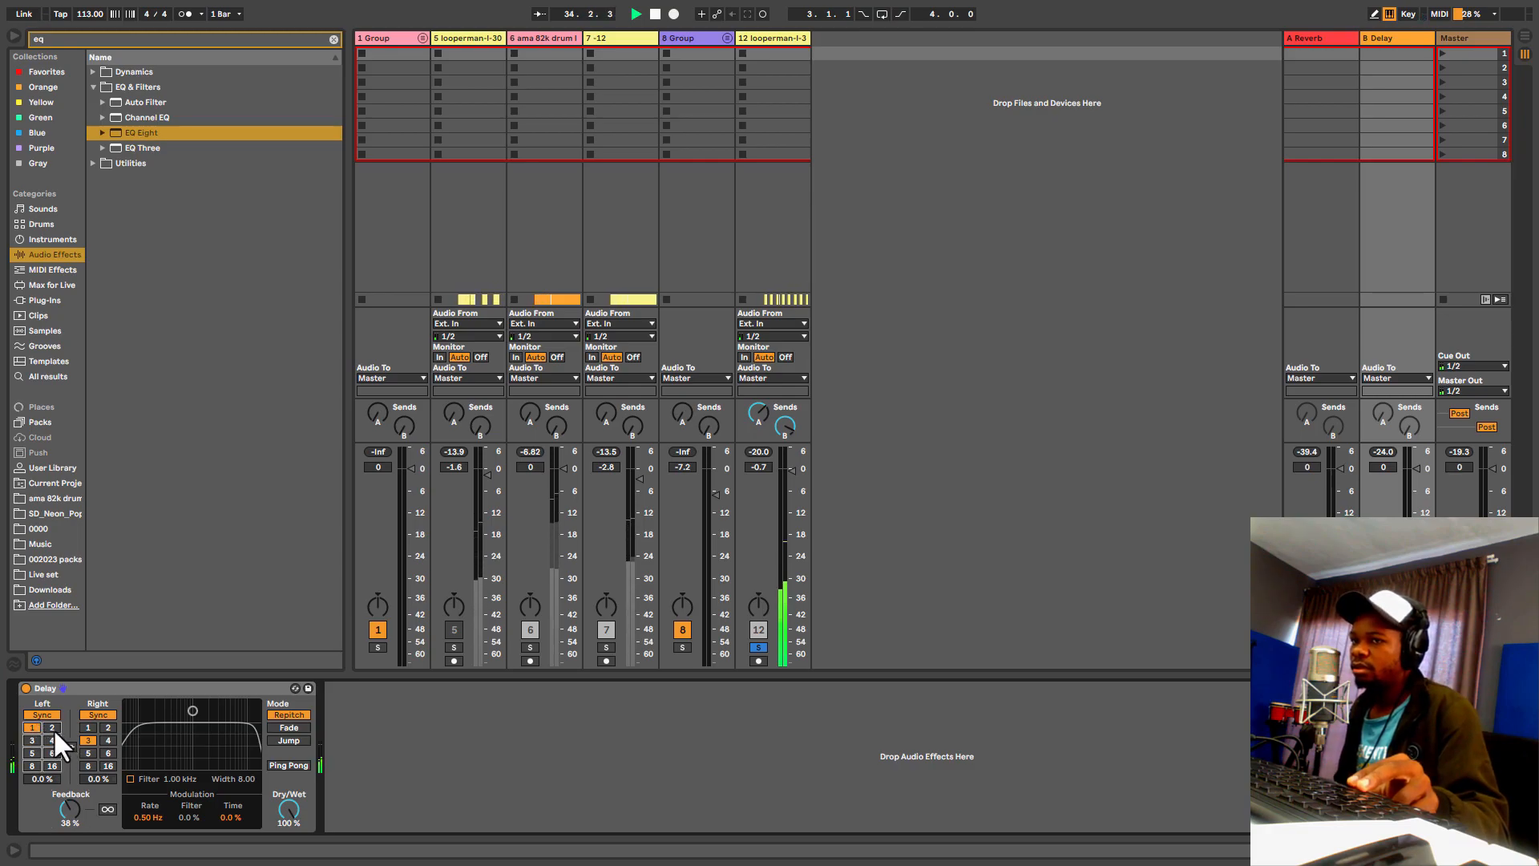
pyautogui.click(55, 729)
pyautogui.click(107, 739)
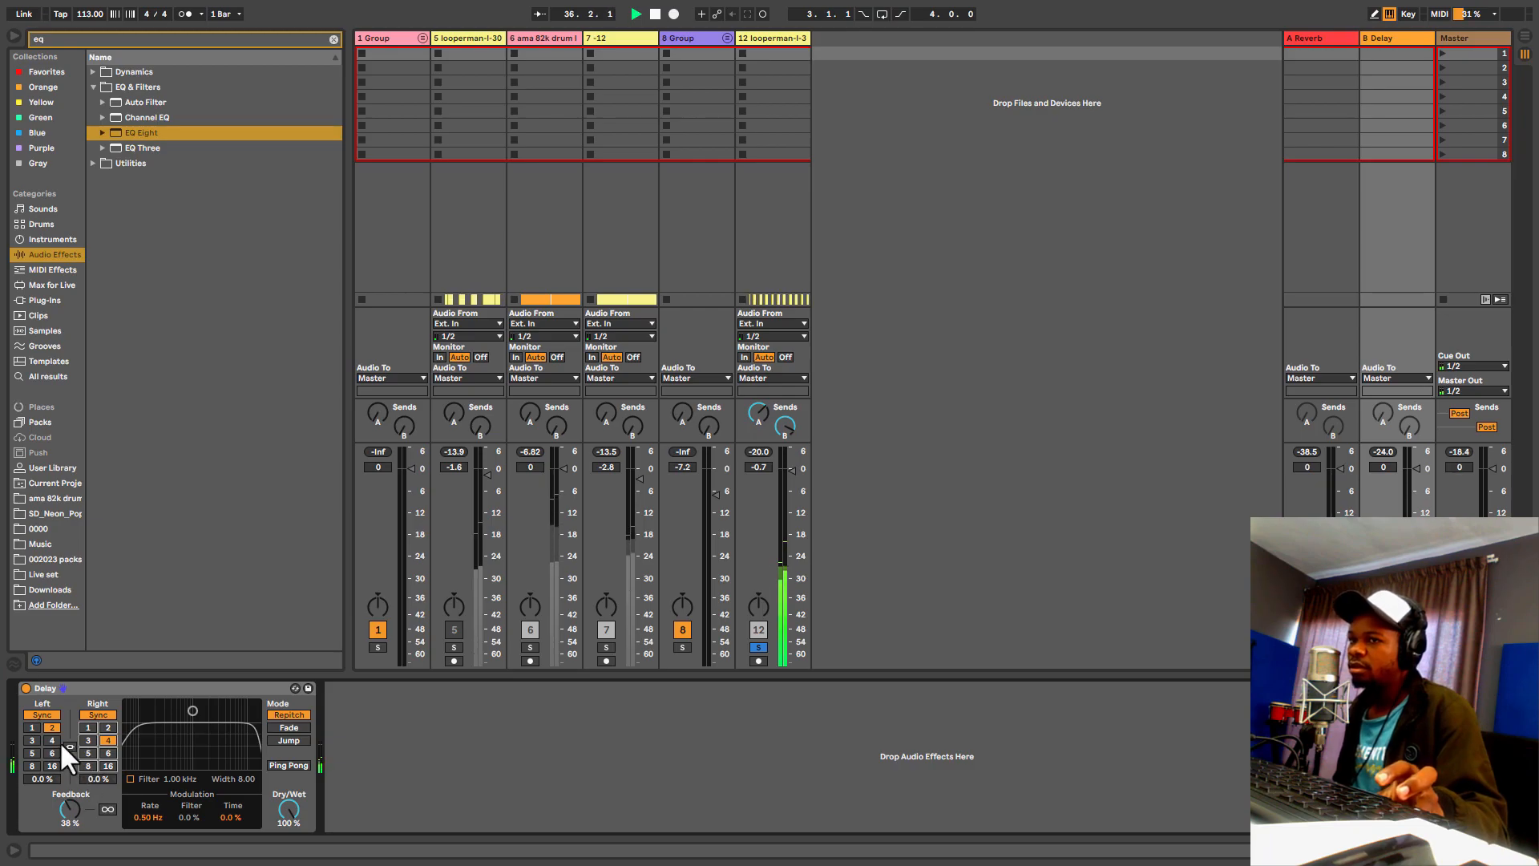
pyautogui.click(88, 739)
pyautogui.click(31, 737)
# Step: Set the looperman track's B Delay send to -19.7 dB, and unsolo the track in the Arrangement to play the full mix
pyautogui.click(784, 424)
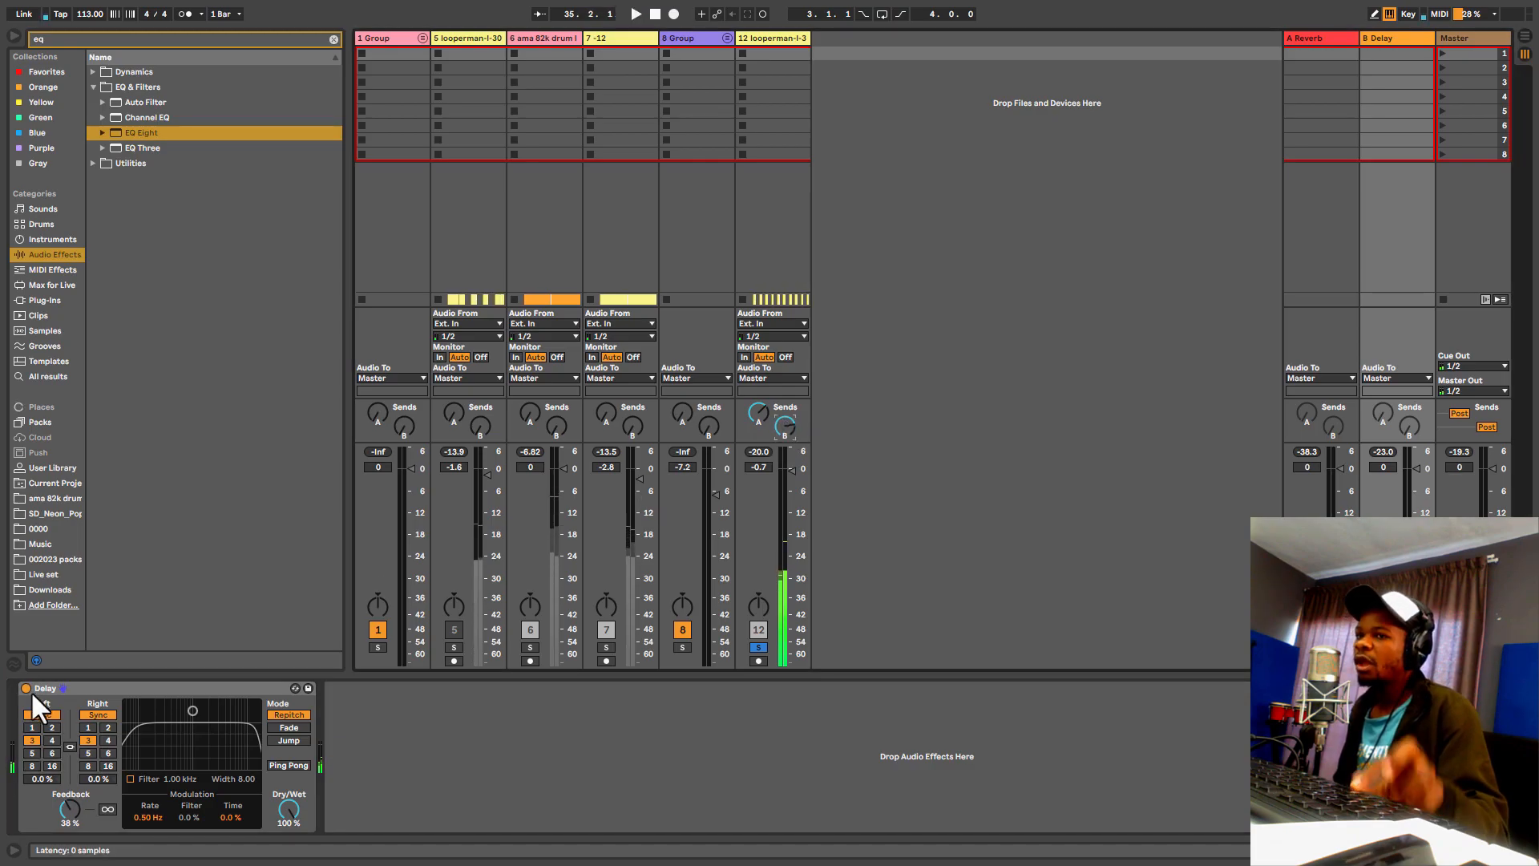
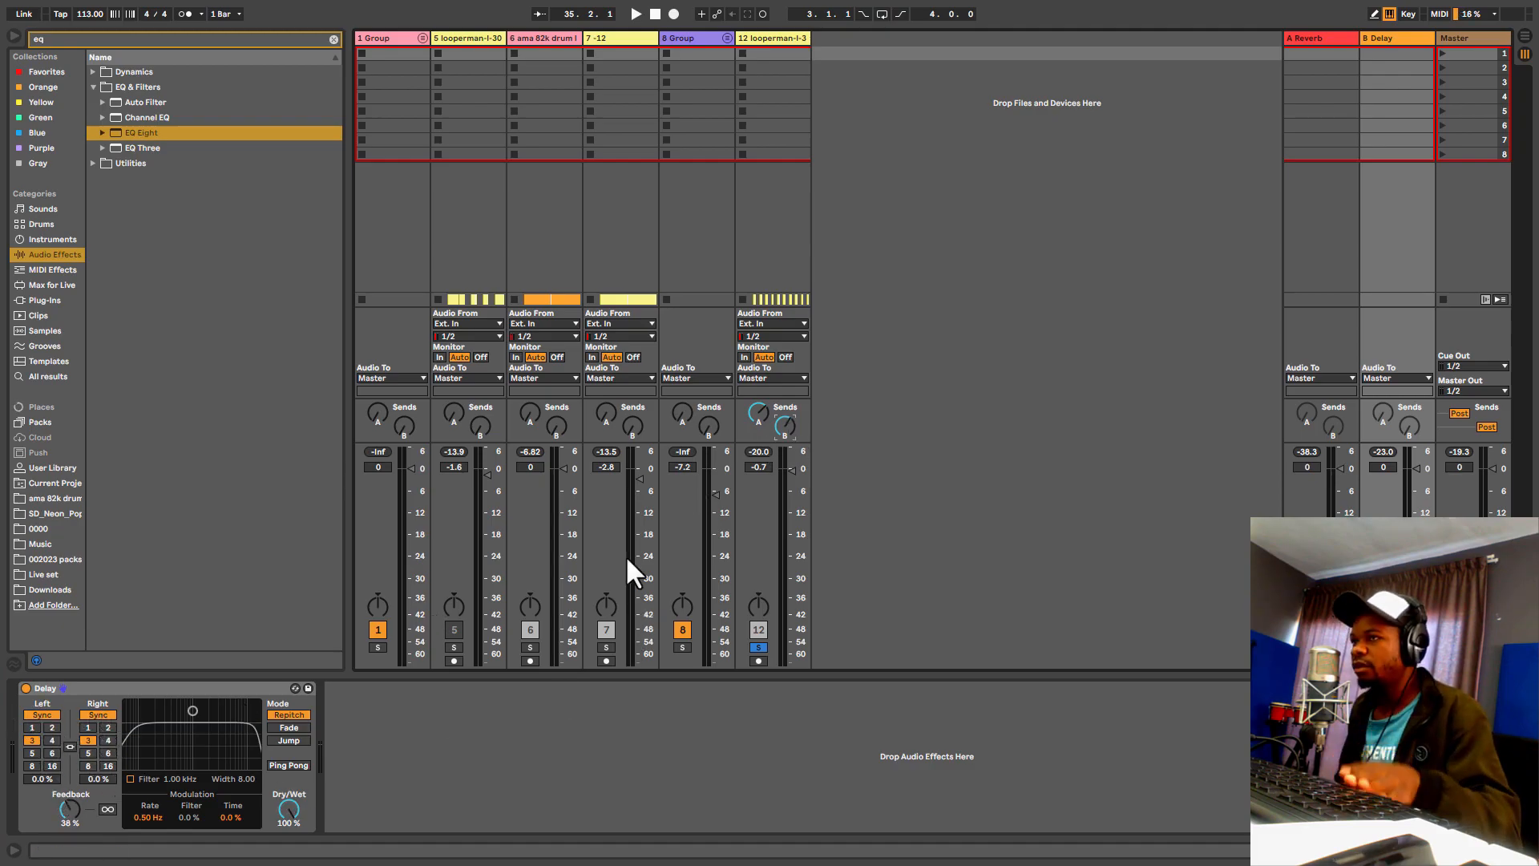
pyautogui.press('space')
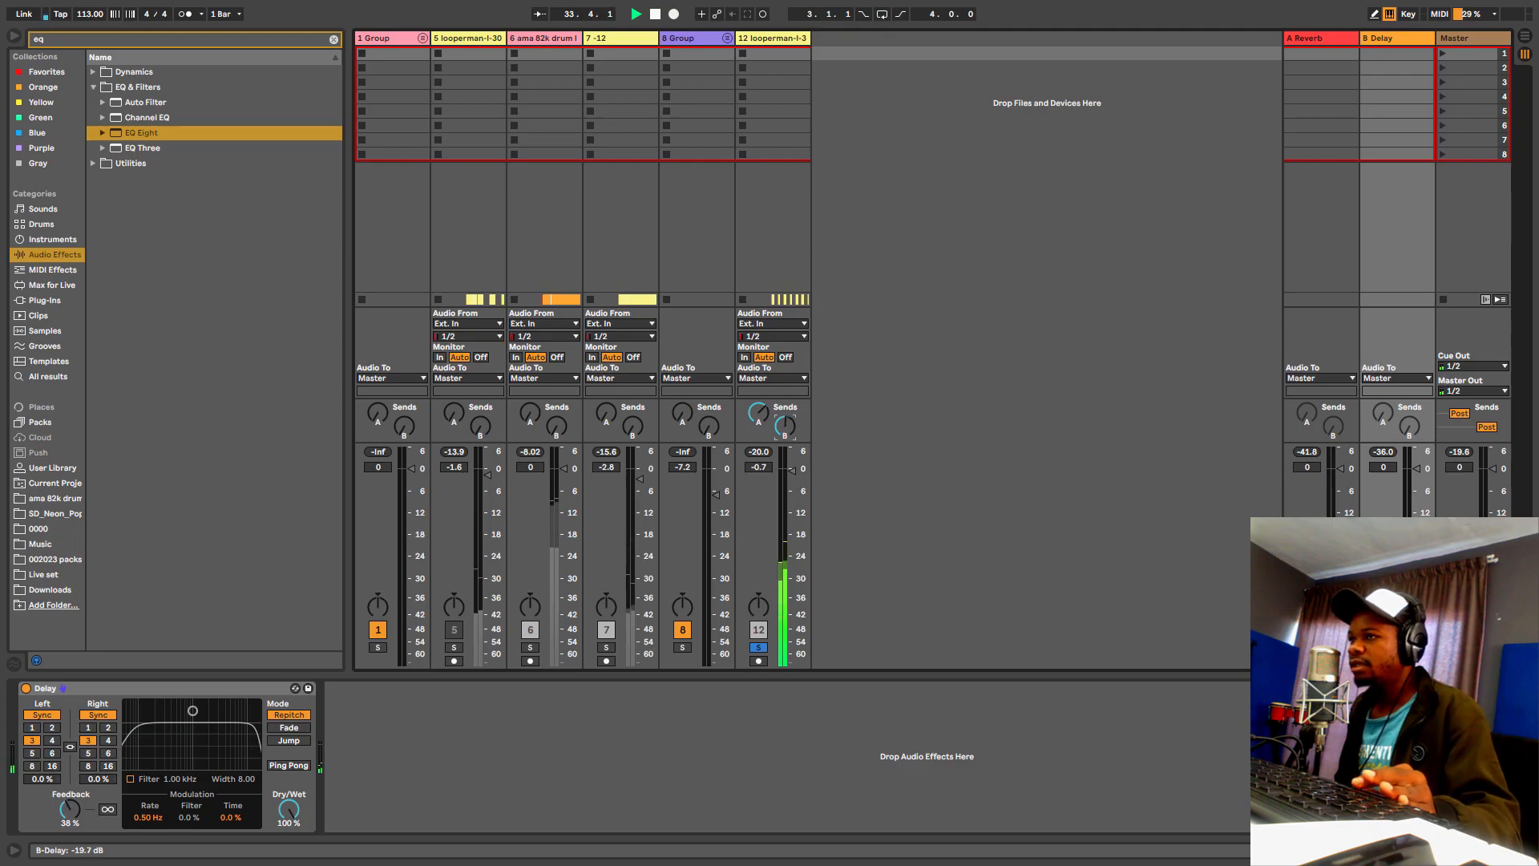
pyautogui.press('Tab')
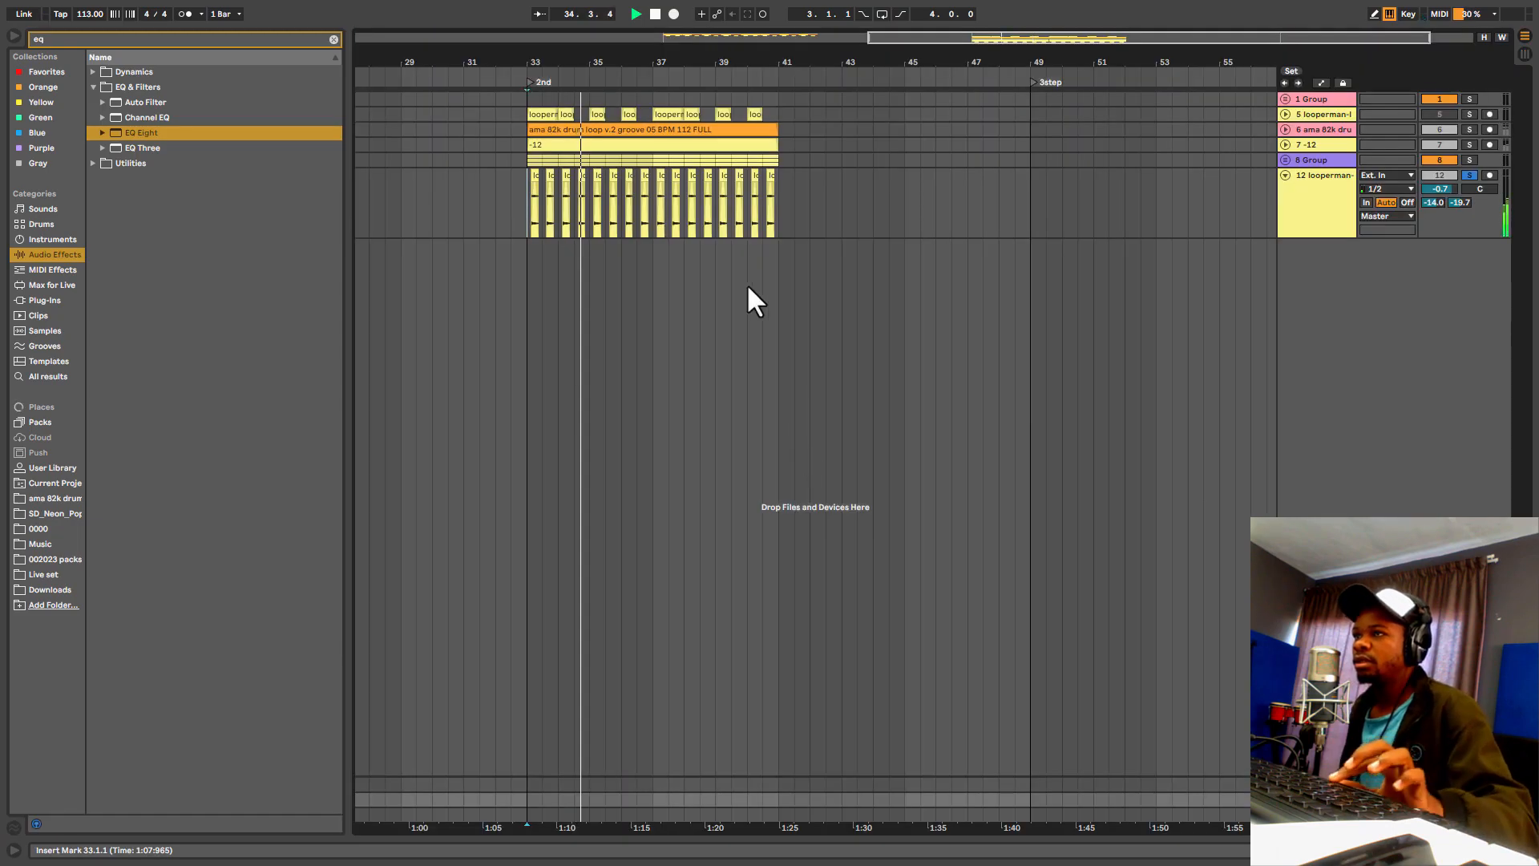
pyautogui.click(1470, 175)
pyautogui.press('space')
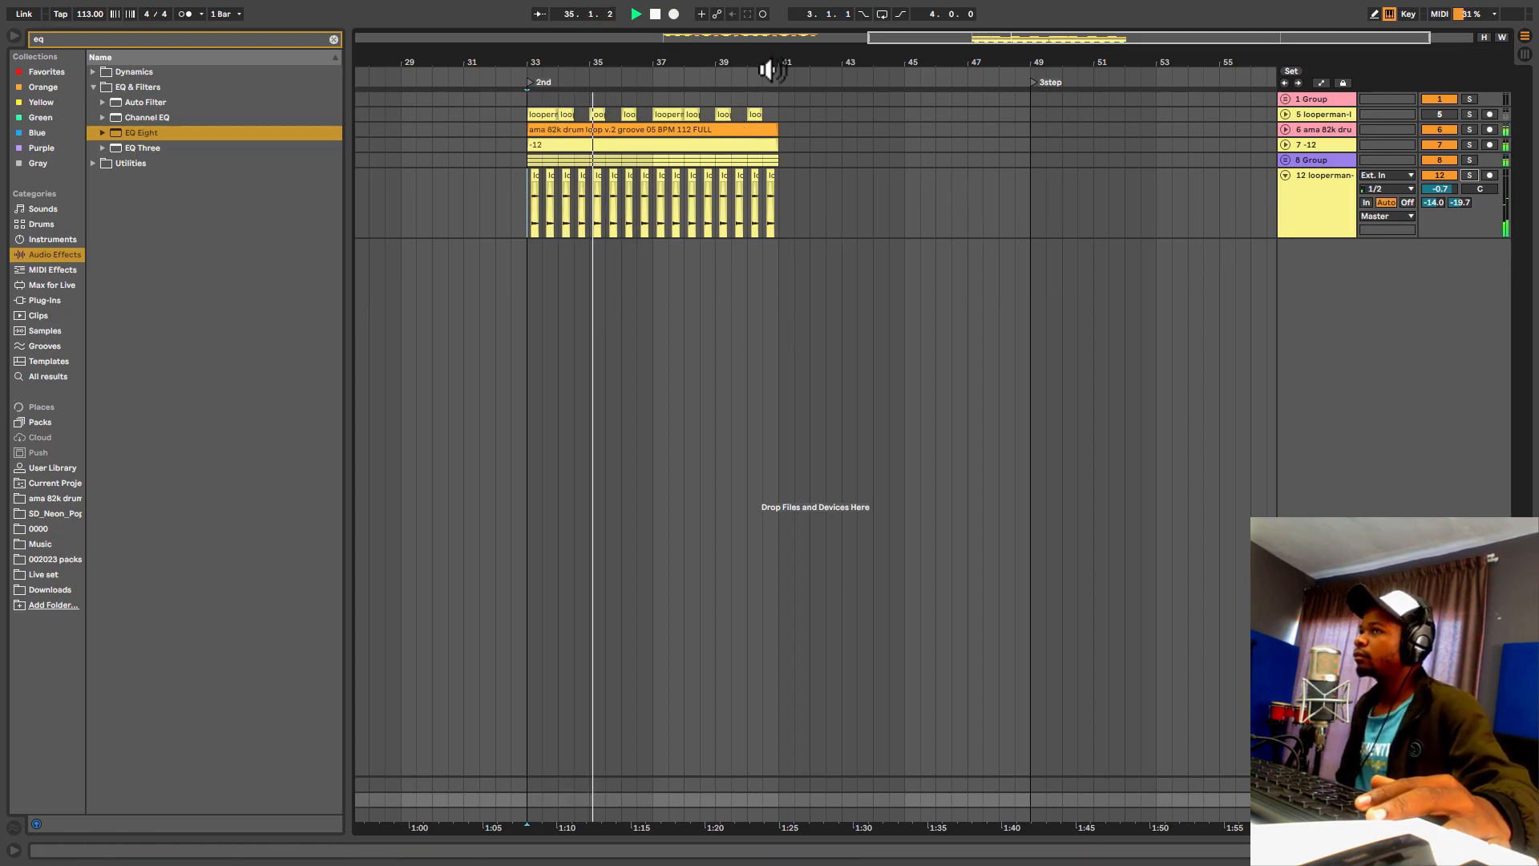
# Step: Set the looperman track's volume to 0.8 dB, and fold the Polysix track and the chord group
pyautogui.moveTo(783, 58); pyautogui.dragTo(807, 56)
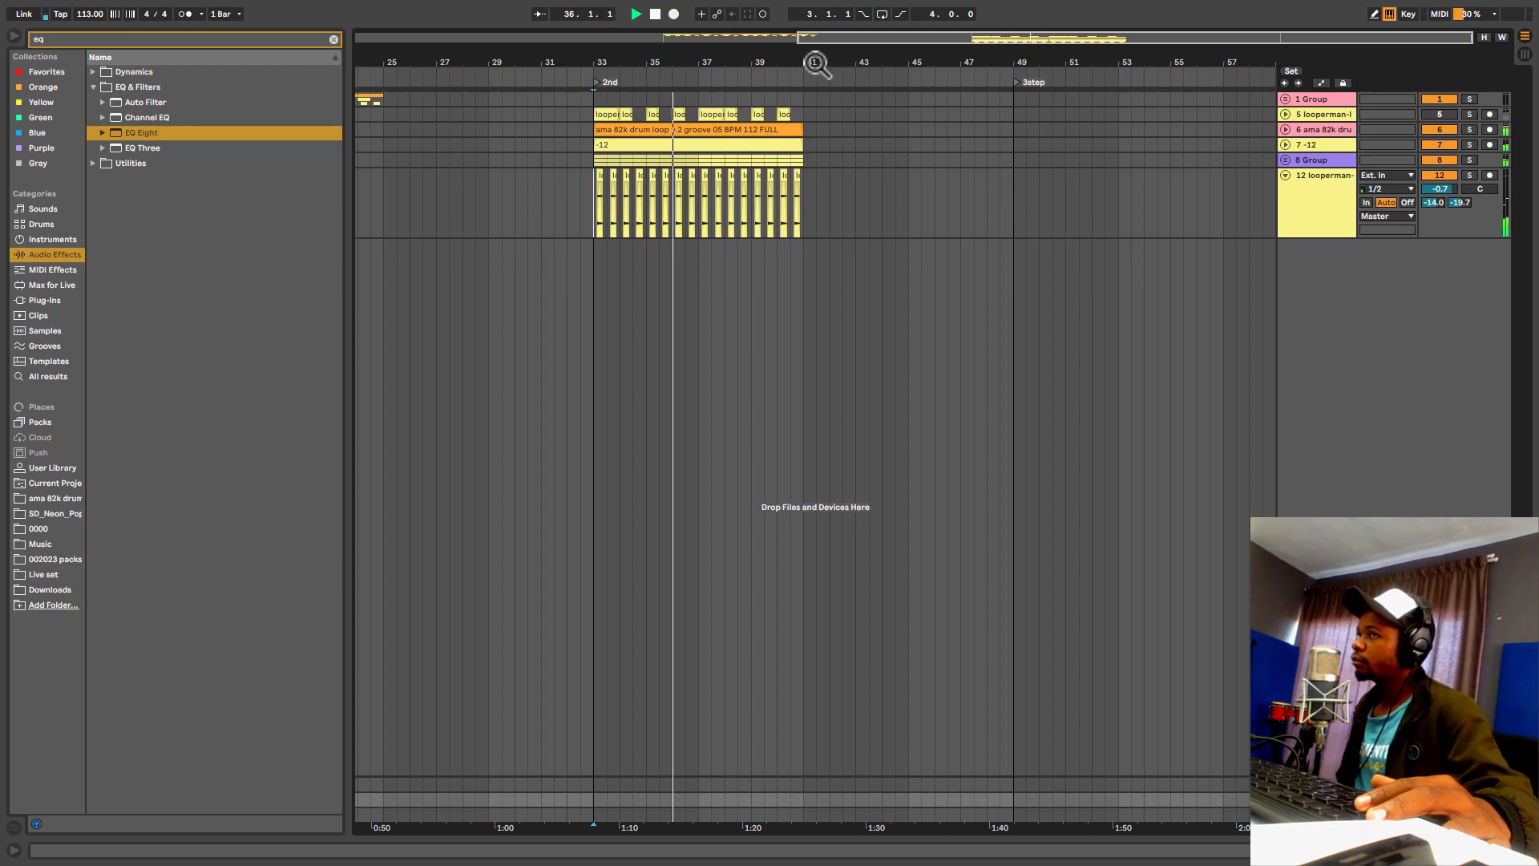
pyautogui.click(1286, 159)
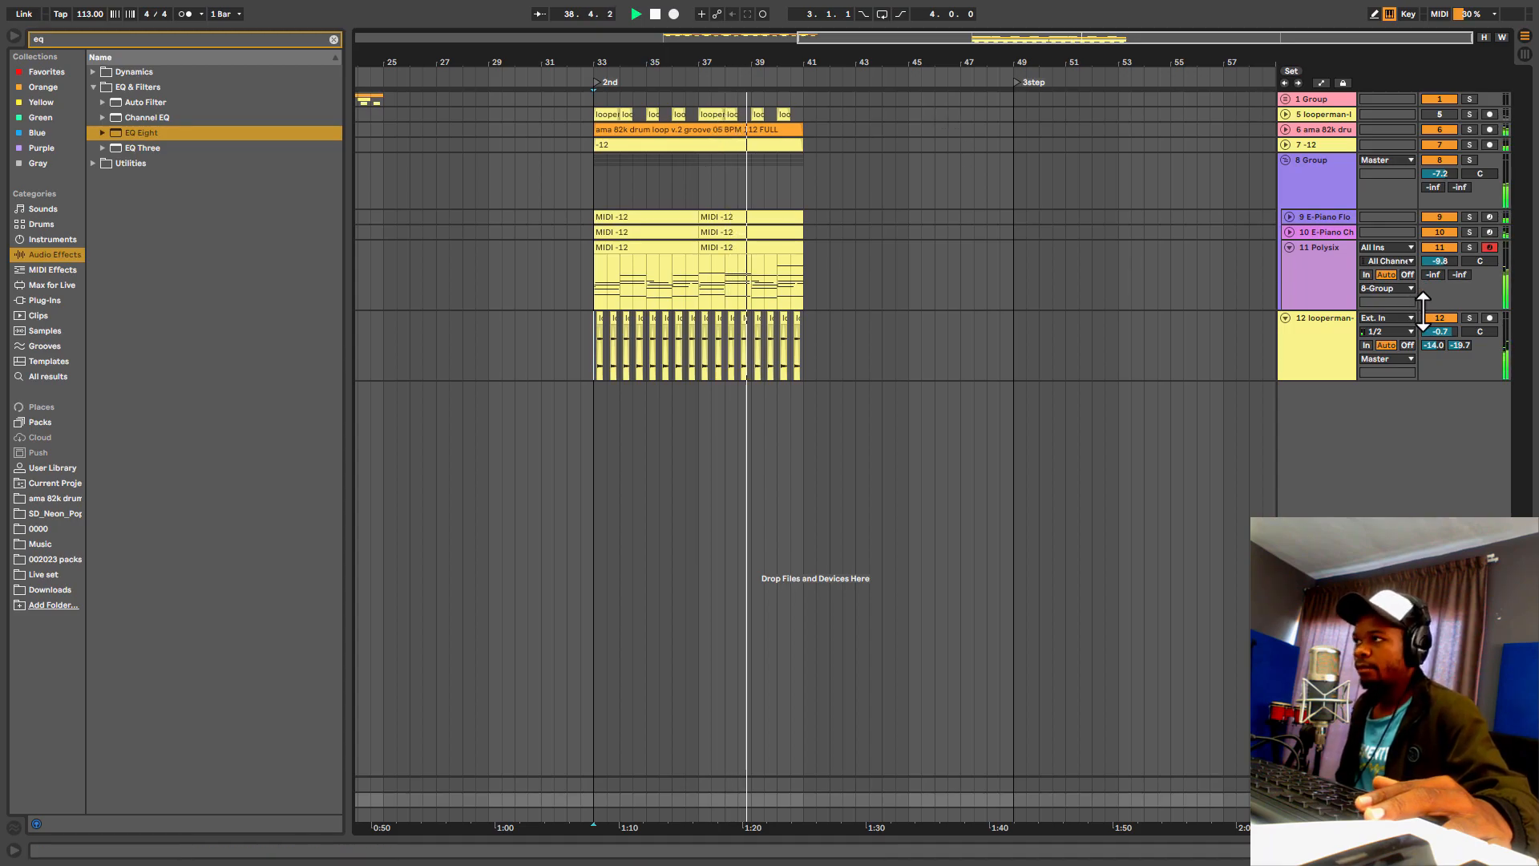
pyautogui.moveTo(1443, 331); pyautogui.dragTo(1443, 316)
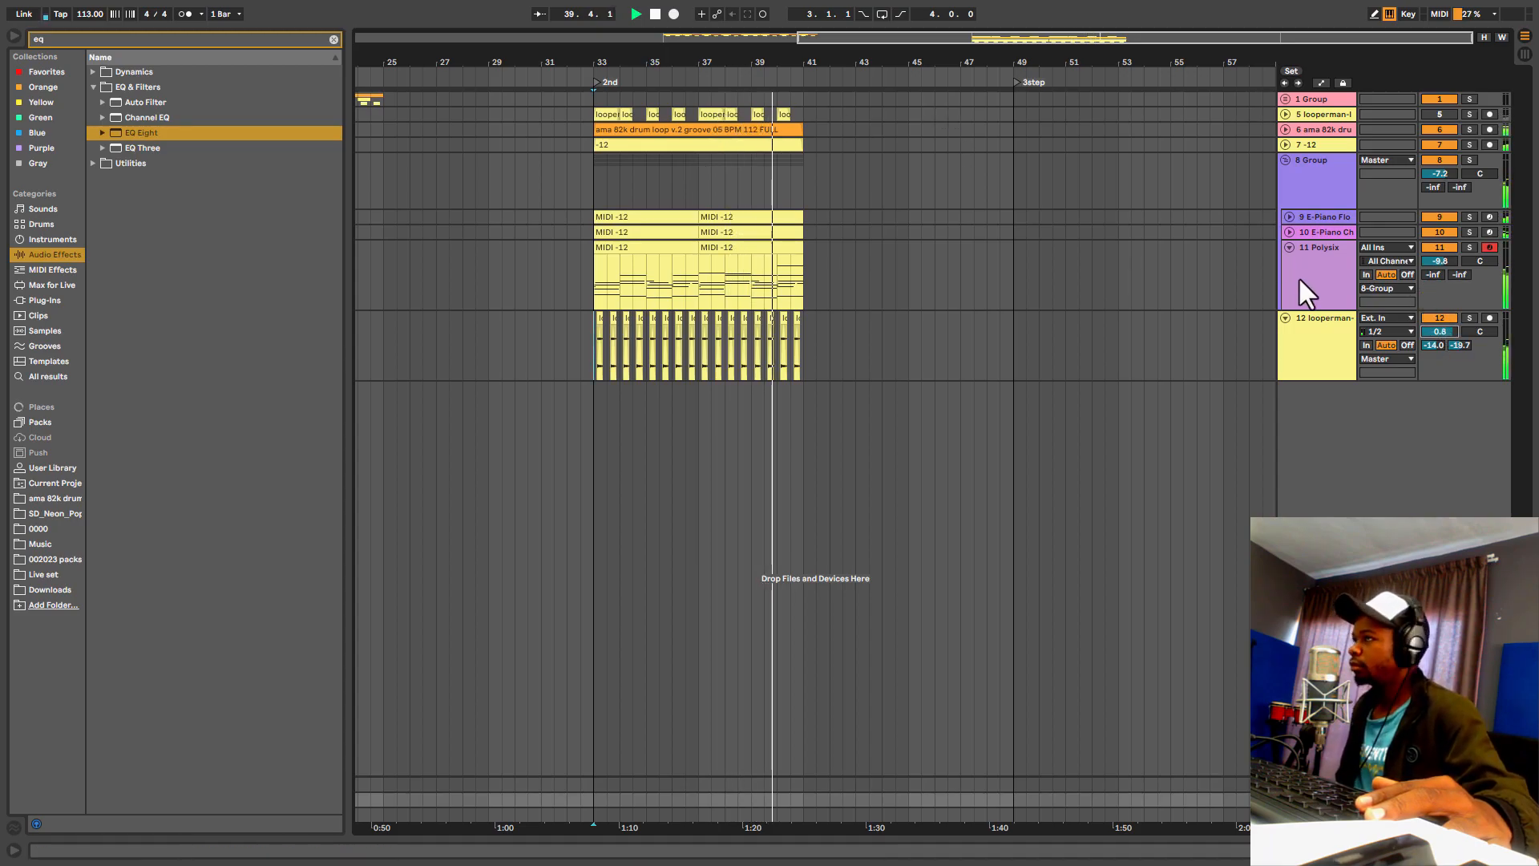
pyautogui.click(1289, 247)
pyautogui.click(1285, 160)
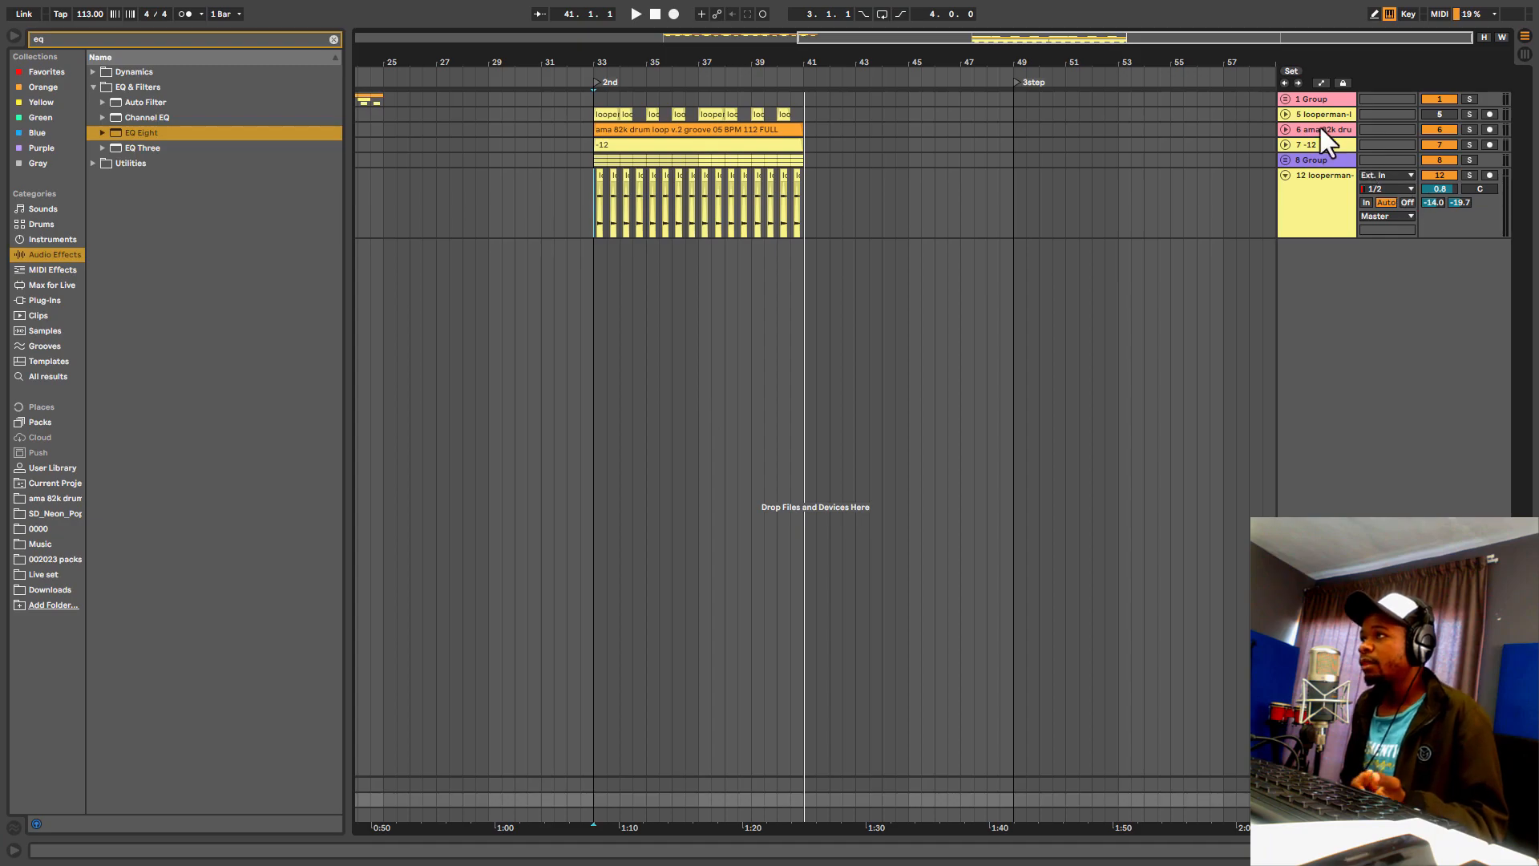
# Step: Copy the ama 82k drum loop clip from the 2nd section to the 3step marker at bar 49
pyautogui.moveTo(1090, 59); pyautogui.dragTo(1110, 53)
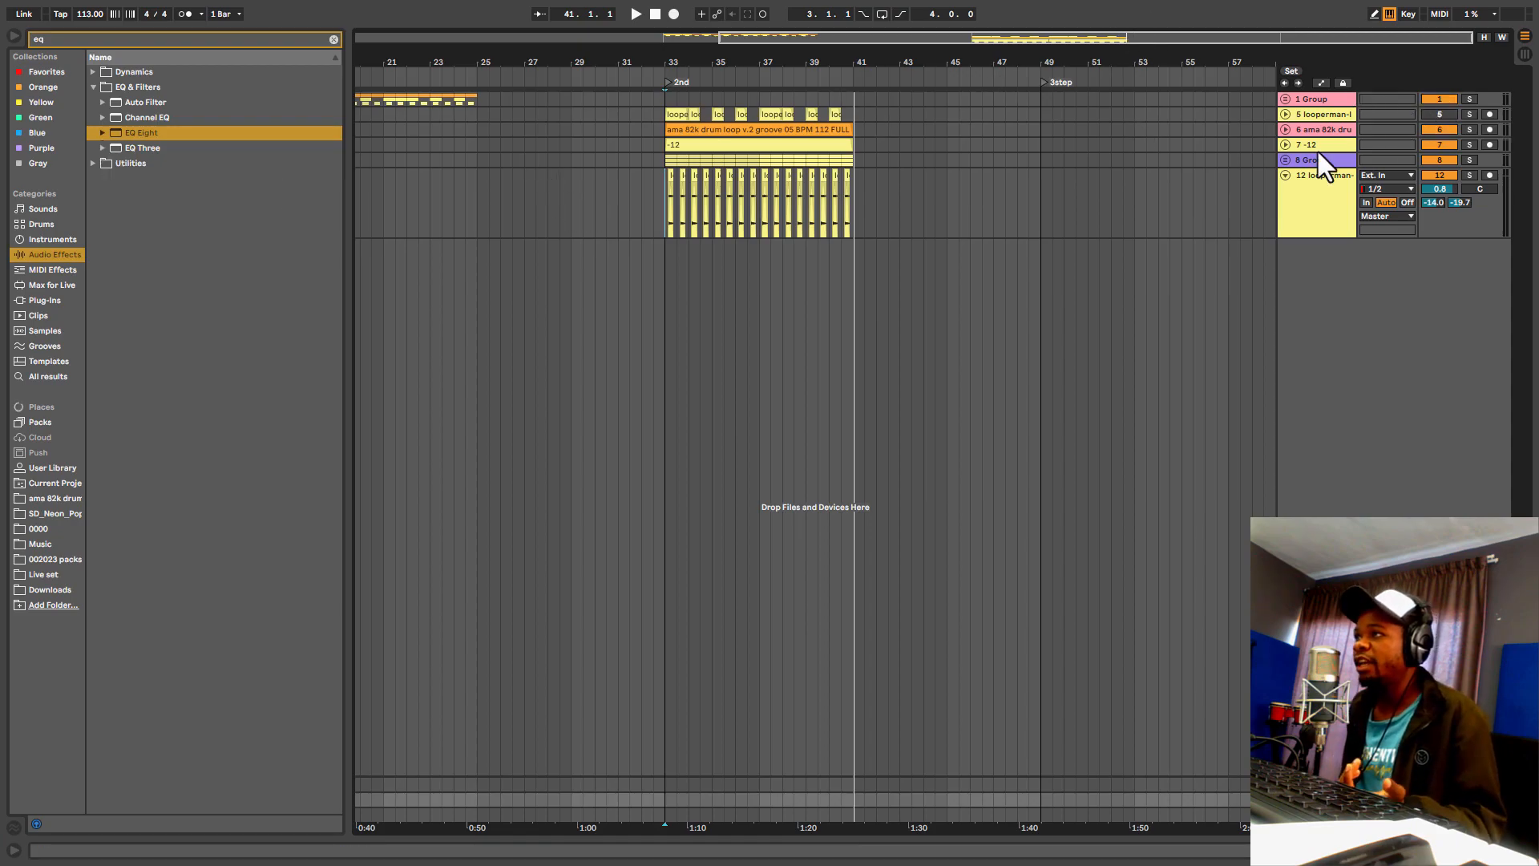
pyautogui.click(727, 130)
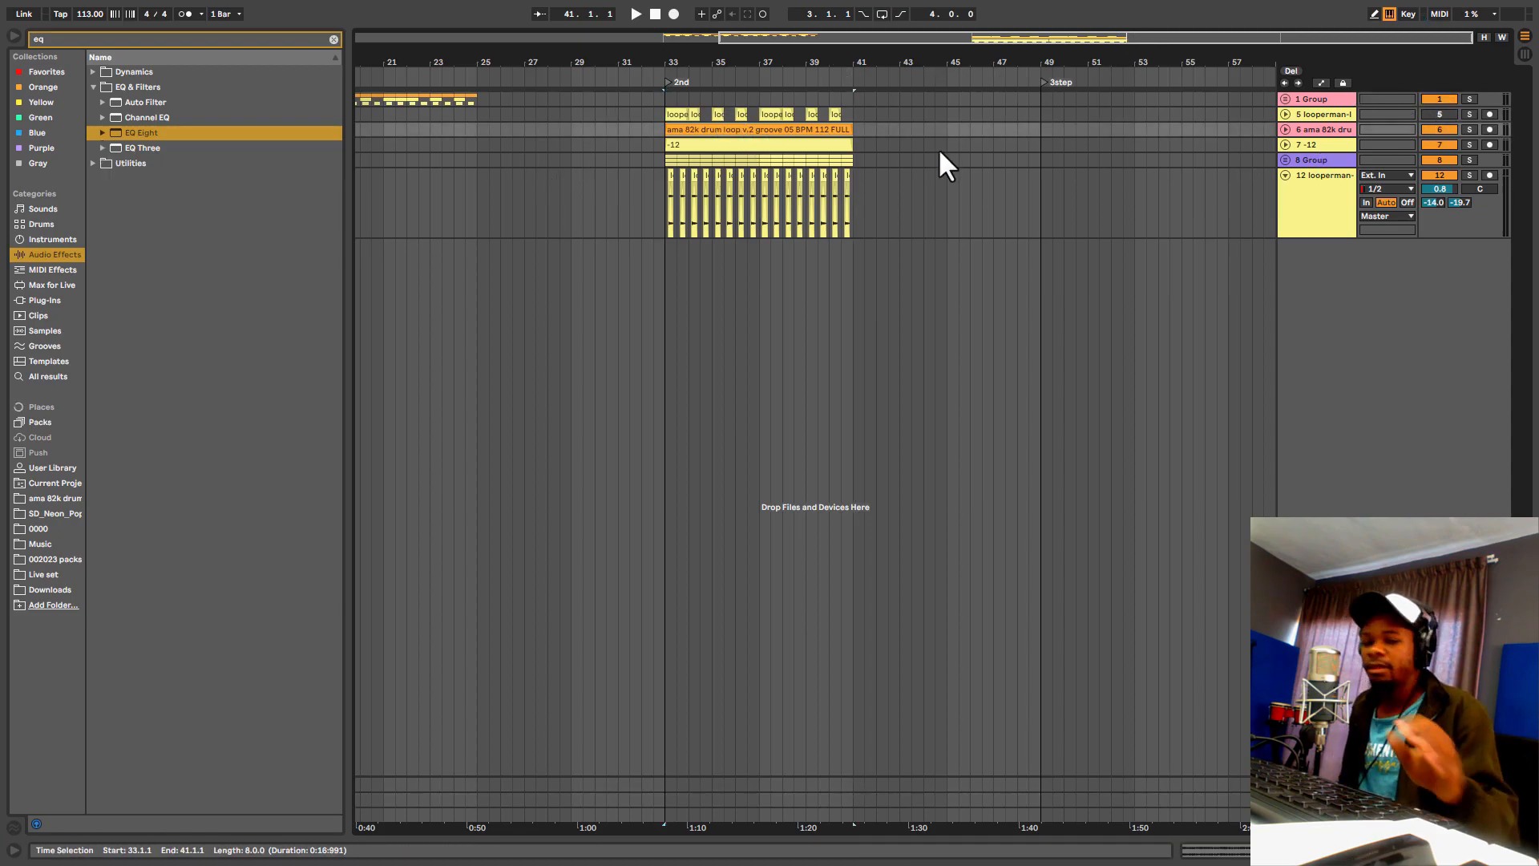
pyautogui.hotkey('ctrl', 'd')
pyautogui.moveTo(877, 124); pyautogui.dragTo(1069, 125)
pyautogui.hscroll(5, 1070, 125)
pyautogui.moveTo(1040, 62); pyautogui.dragTo(1046, 57)
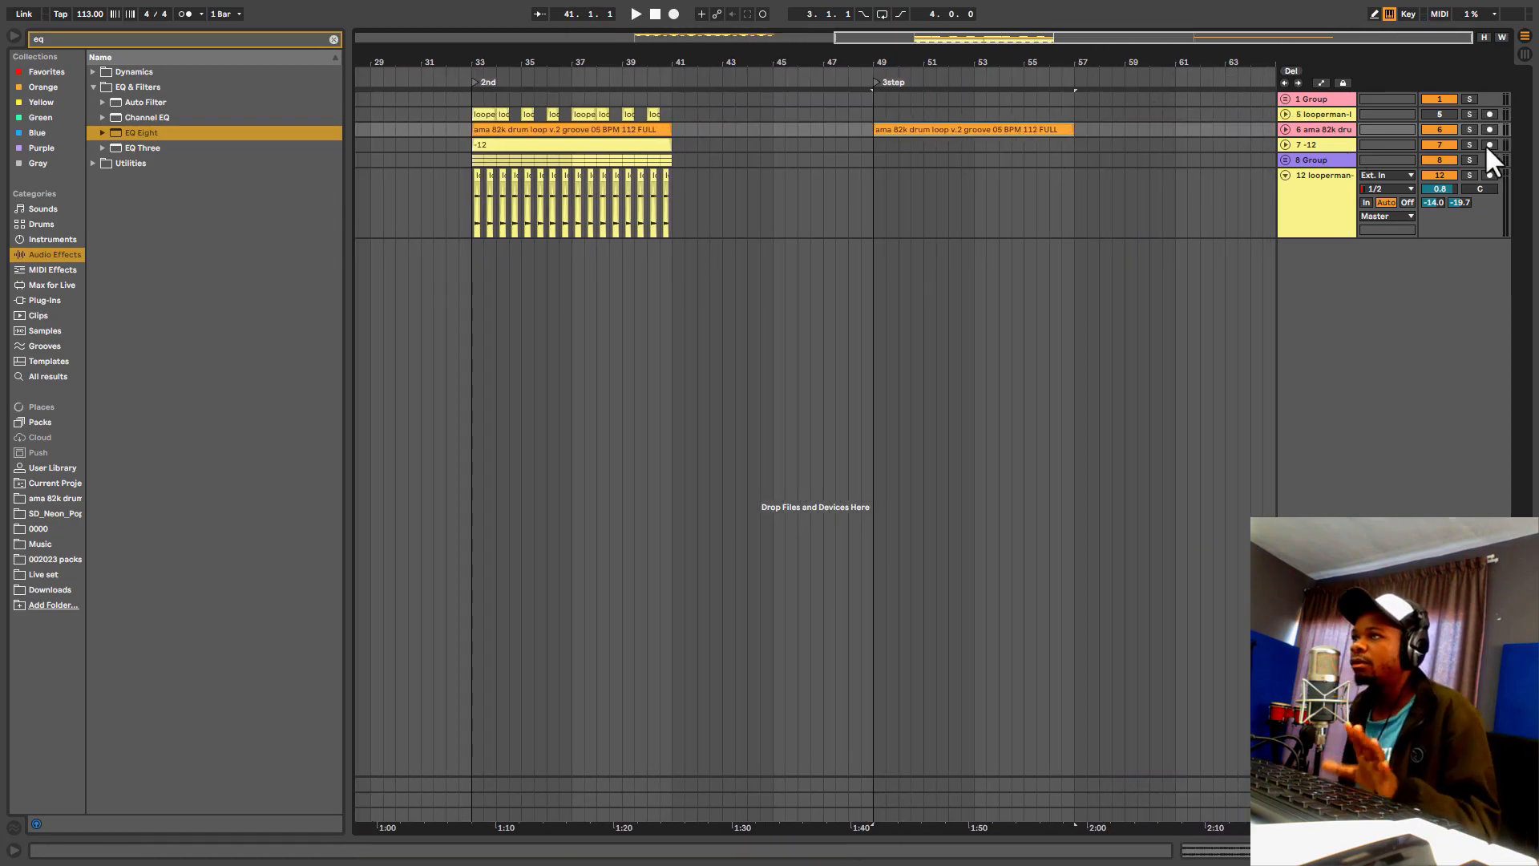
pyautogui.click(1285, 127)
pyautogui.click(1286, 128)
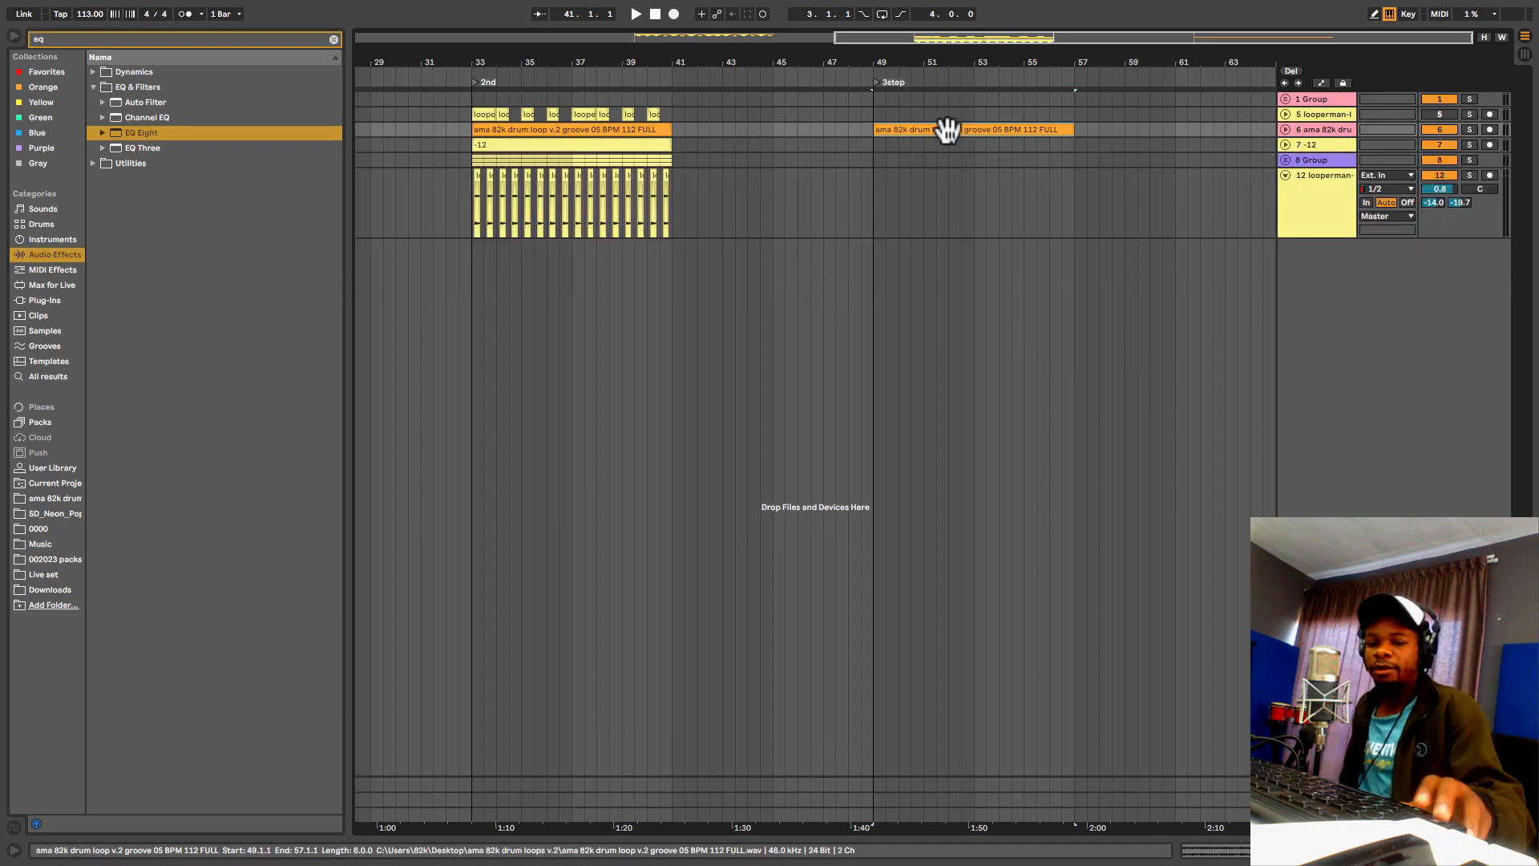
# Step: Duplicate the 3step drum loop clip twice to extend it to bar 73, and play the start of the section
pyautogui.hotkey('ctrl', 'd')
pyautogui.moveTo(1014, 64); pyautogui.dragTo(1016, 61)
pyautogui.hotkey('ctrl', 'd')
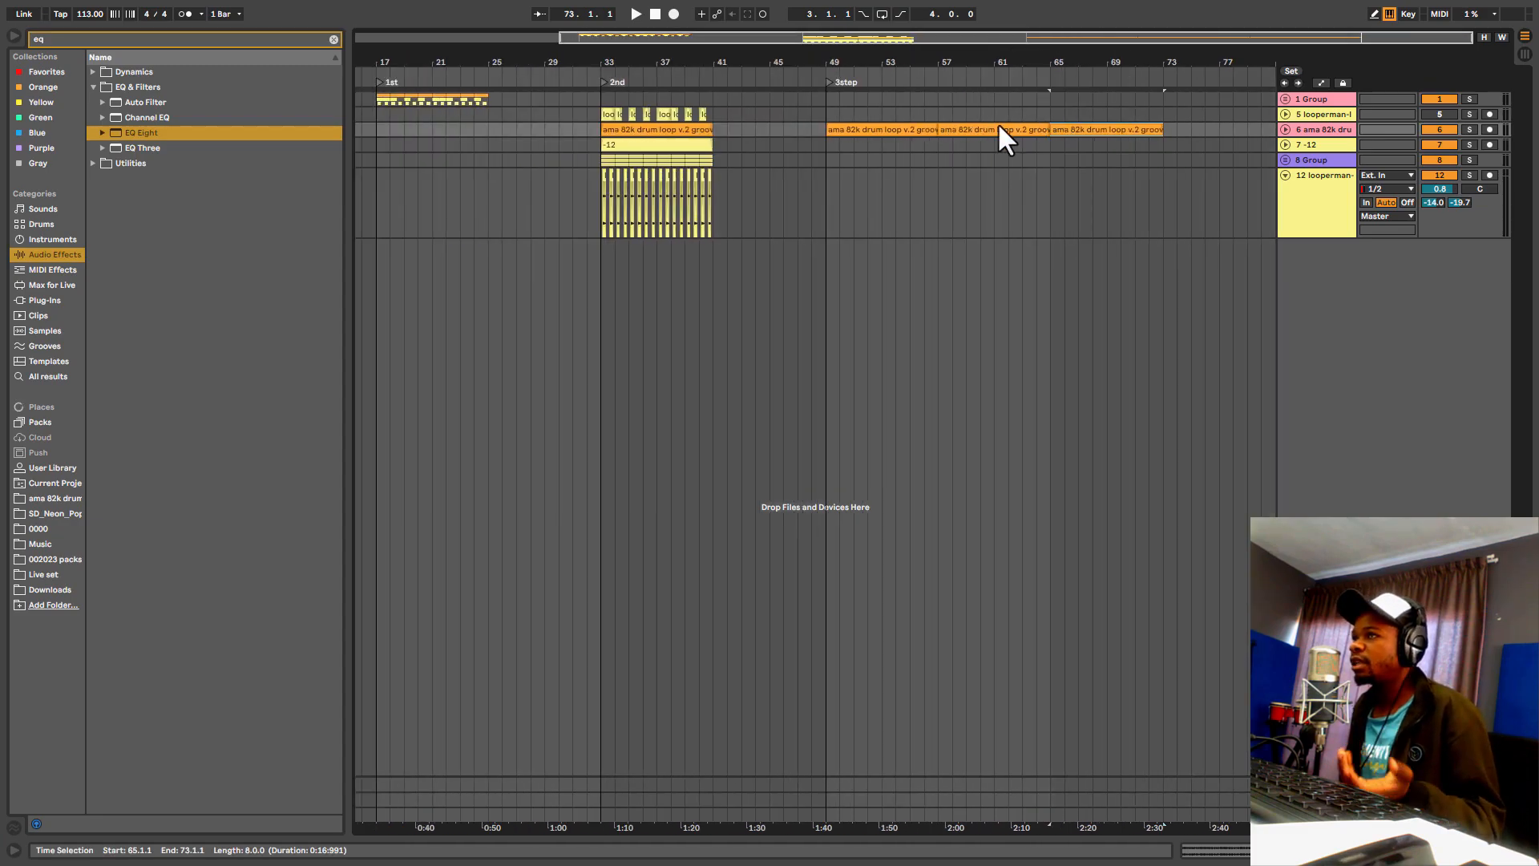
pyautogui.click(874, 133)
pyautogui.press('space')
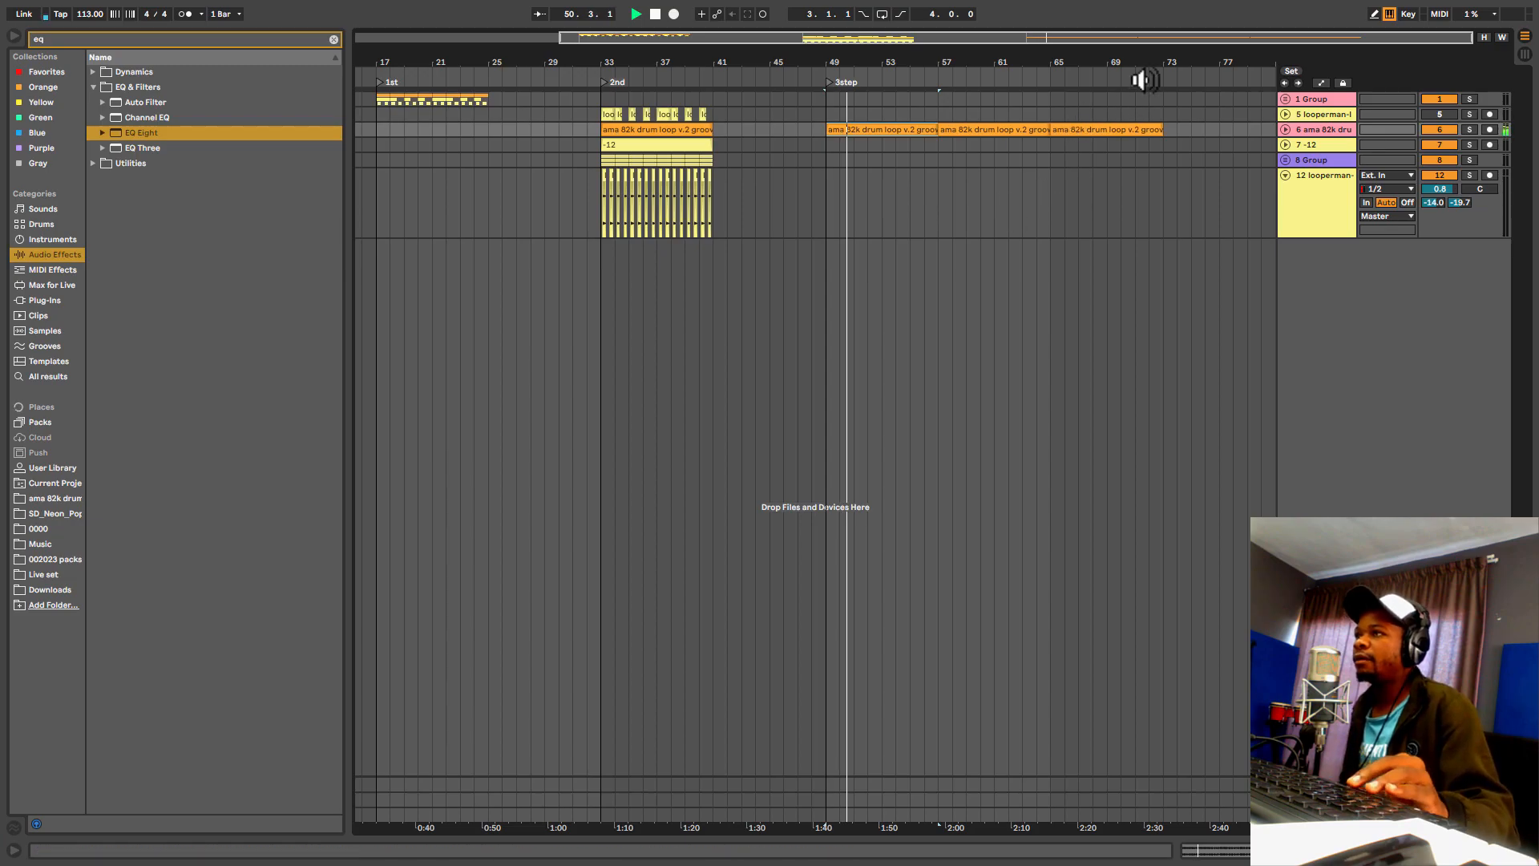
pyautogui.moveTo(1164, 58); pyautogui.dragTo(1162, 64)
pyautogui.press('space')
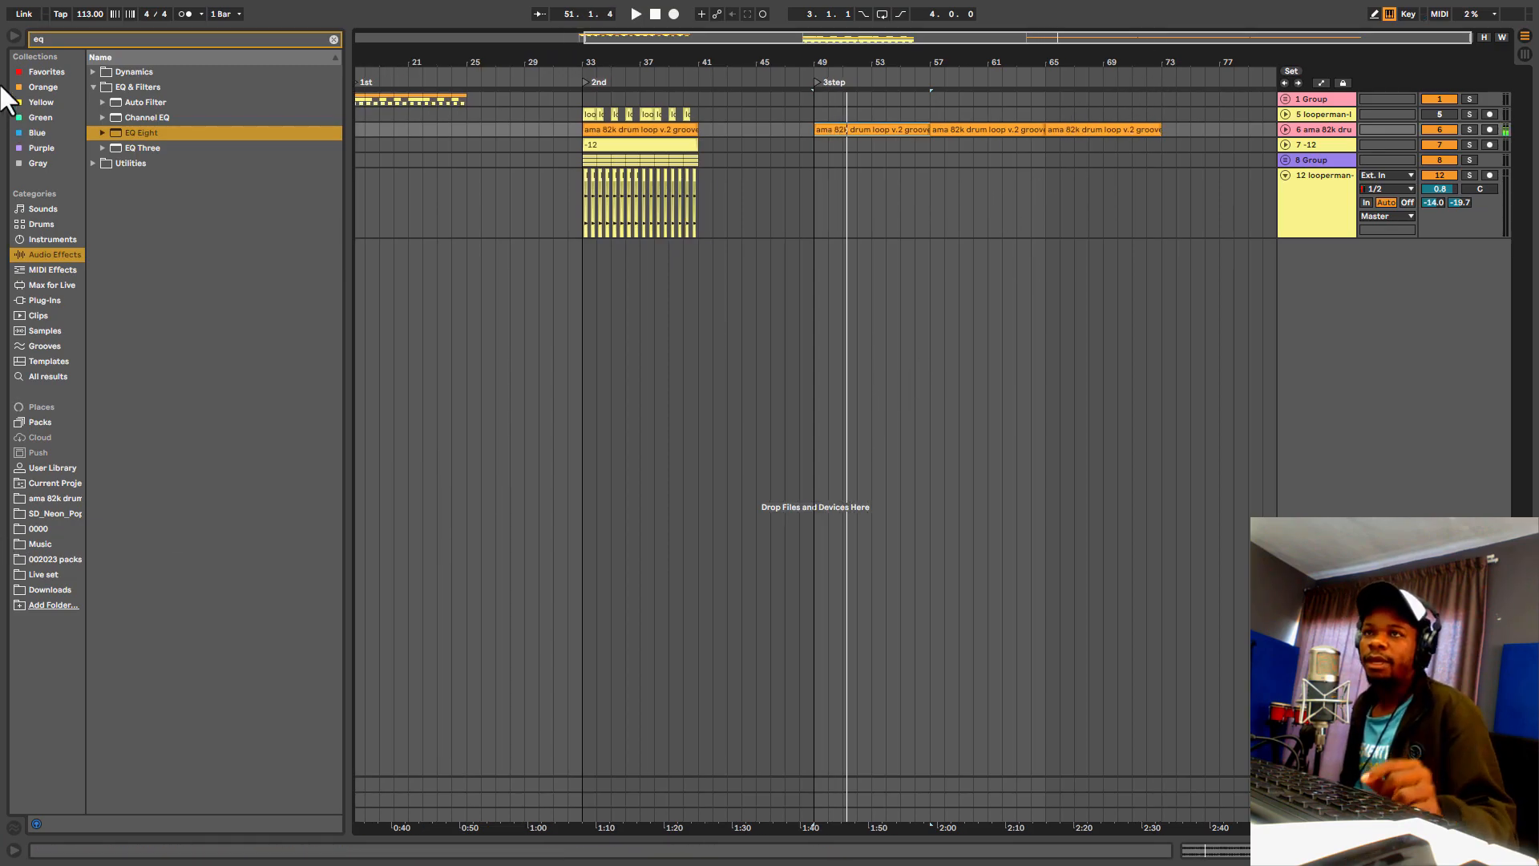
# Step: Open the Imported samples of the amapino drum grooves Project in 002023 packs and preview Fx Drum #1 - Downbeat.wav
pyautogui.click(42, 545)
pyautogui.click(333, 38)
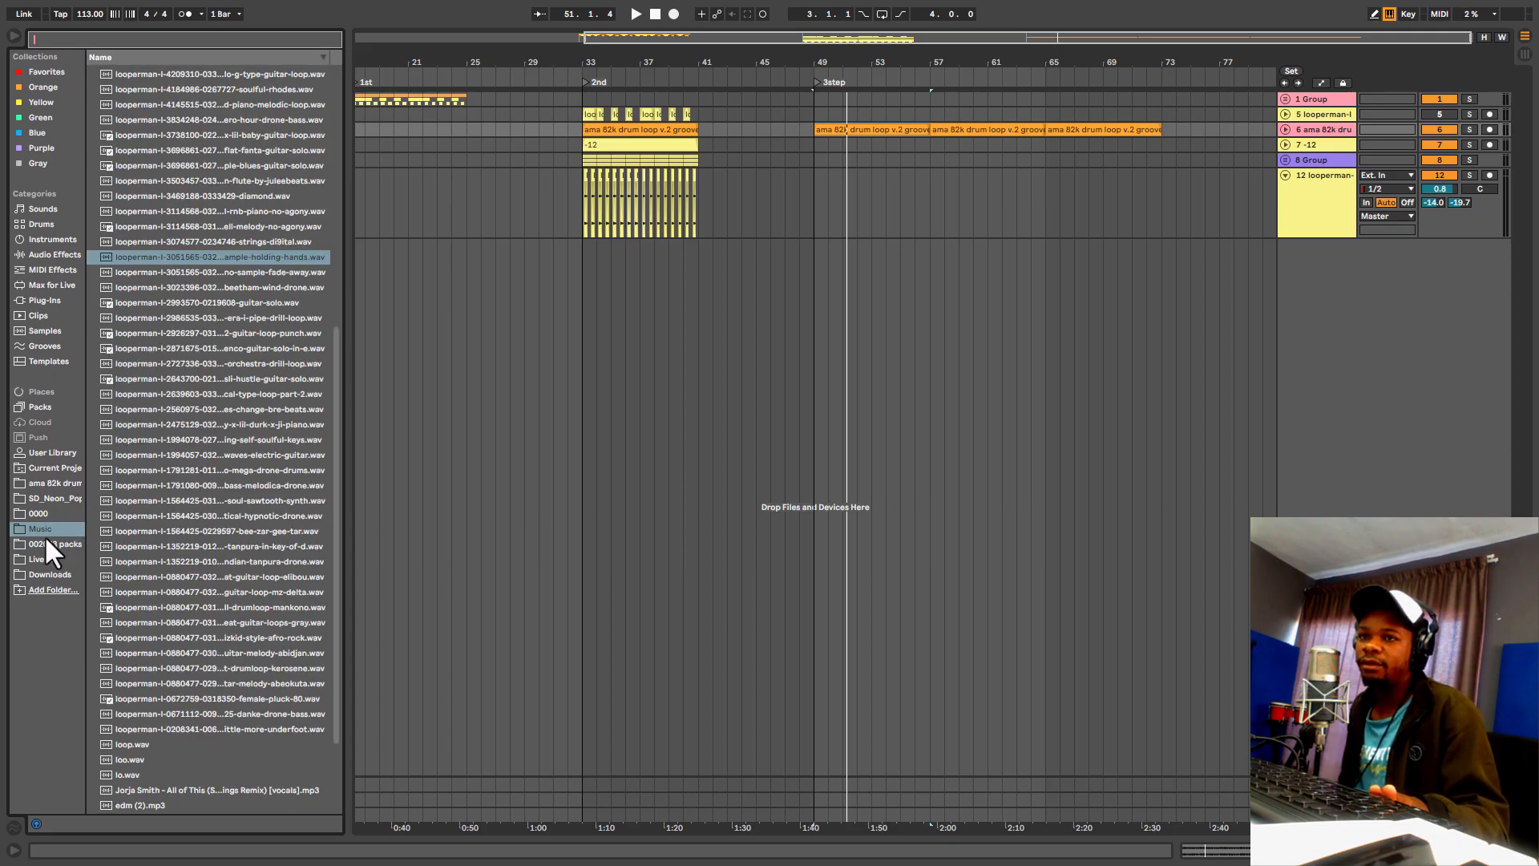
pyautogui.click(48, 545)
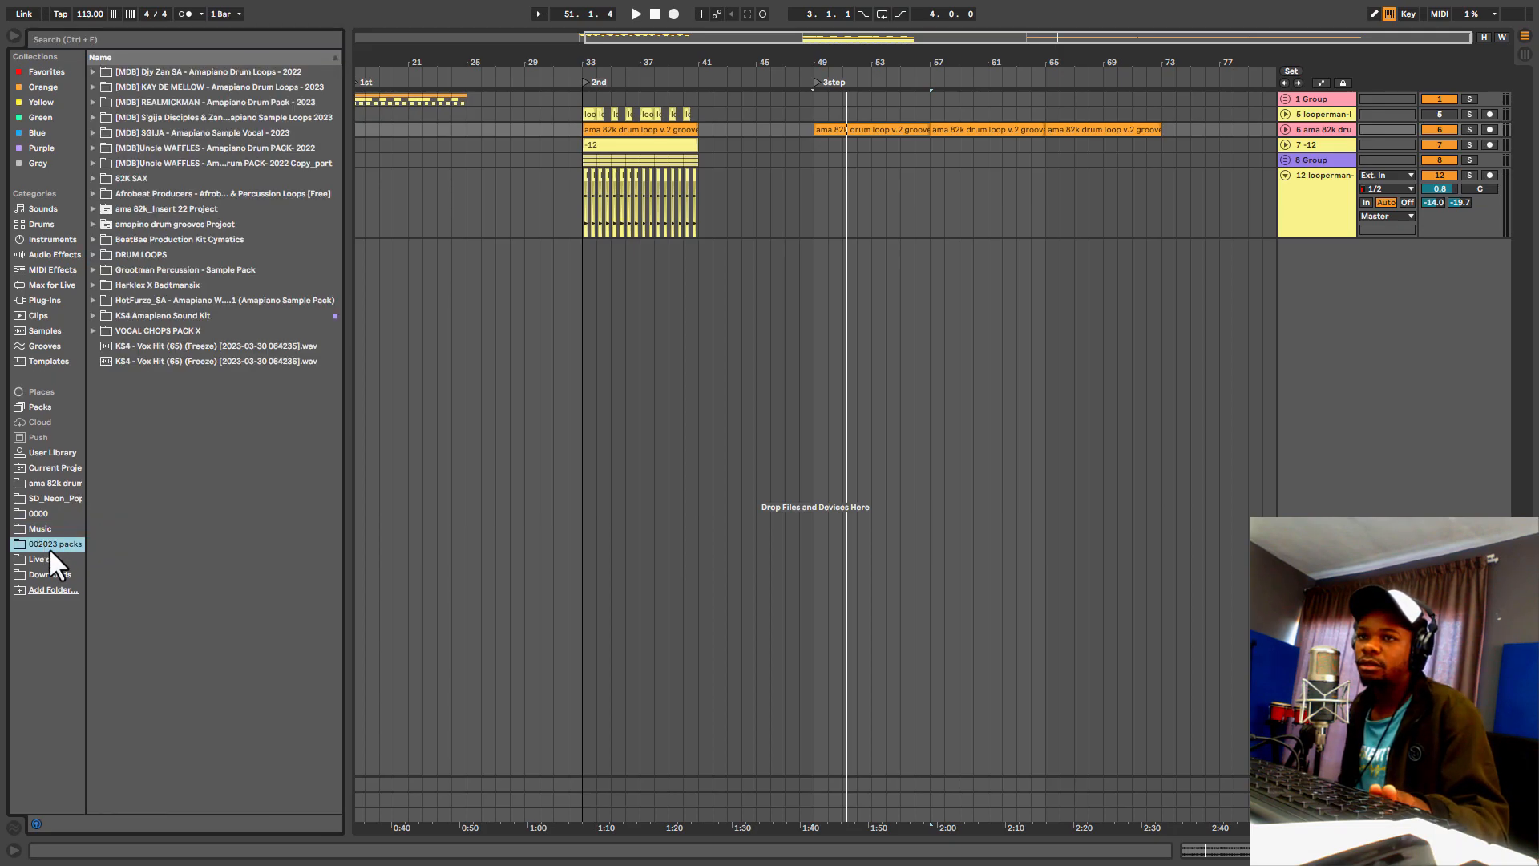
pyautogui.click(94, 223)
pyautogui.click(101, 254)
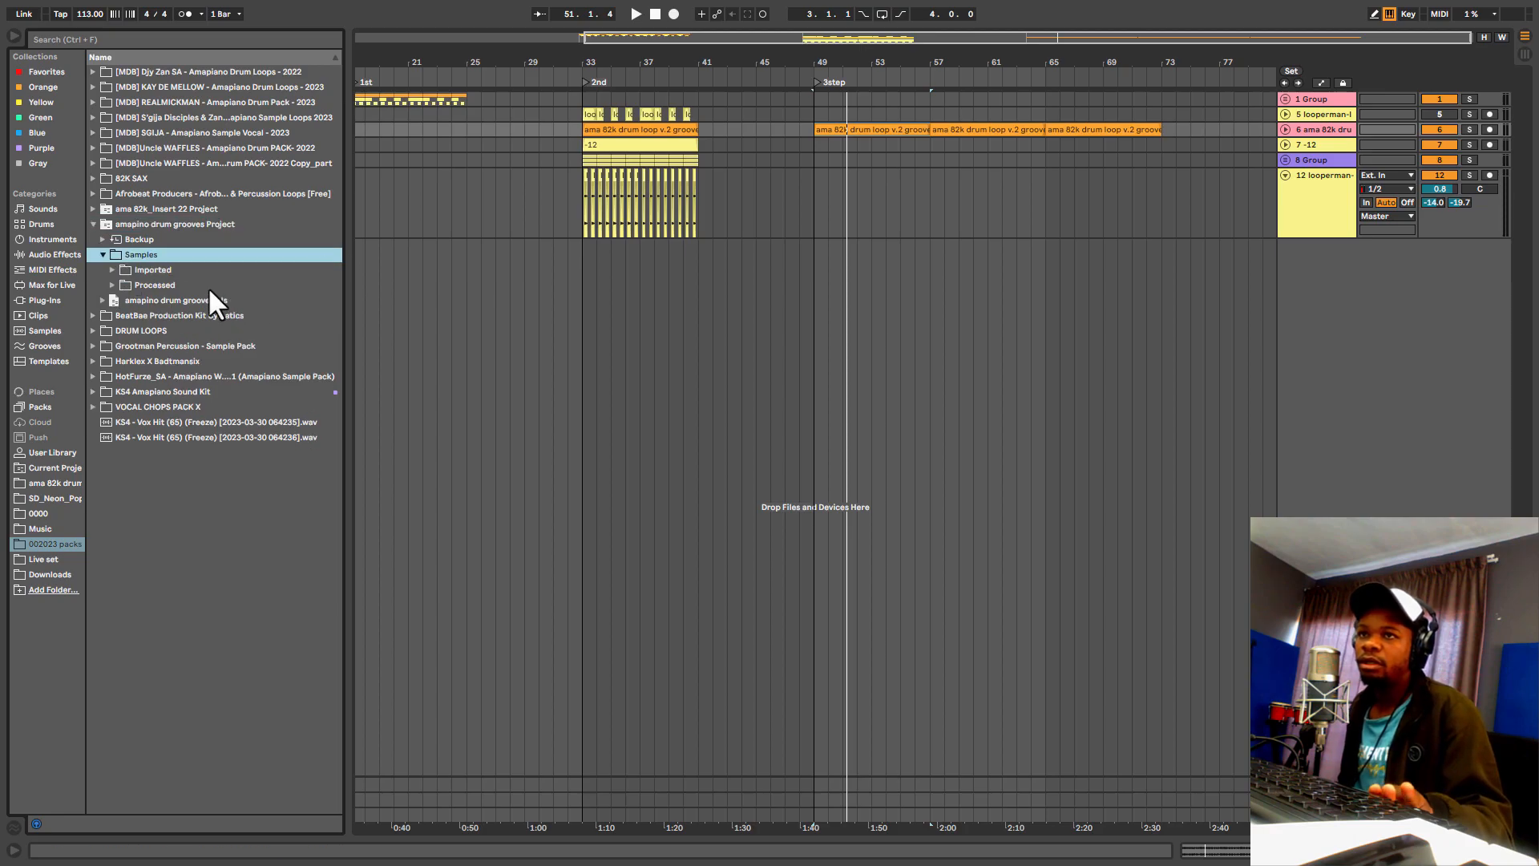
pyautogui.click(113, 270)
pyautogui.scroll(-4, 213, 345)
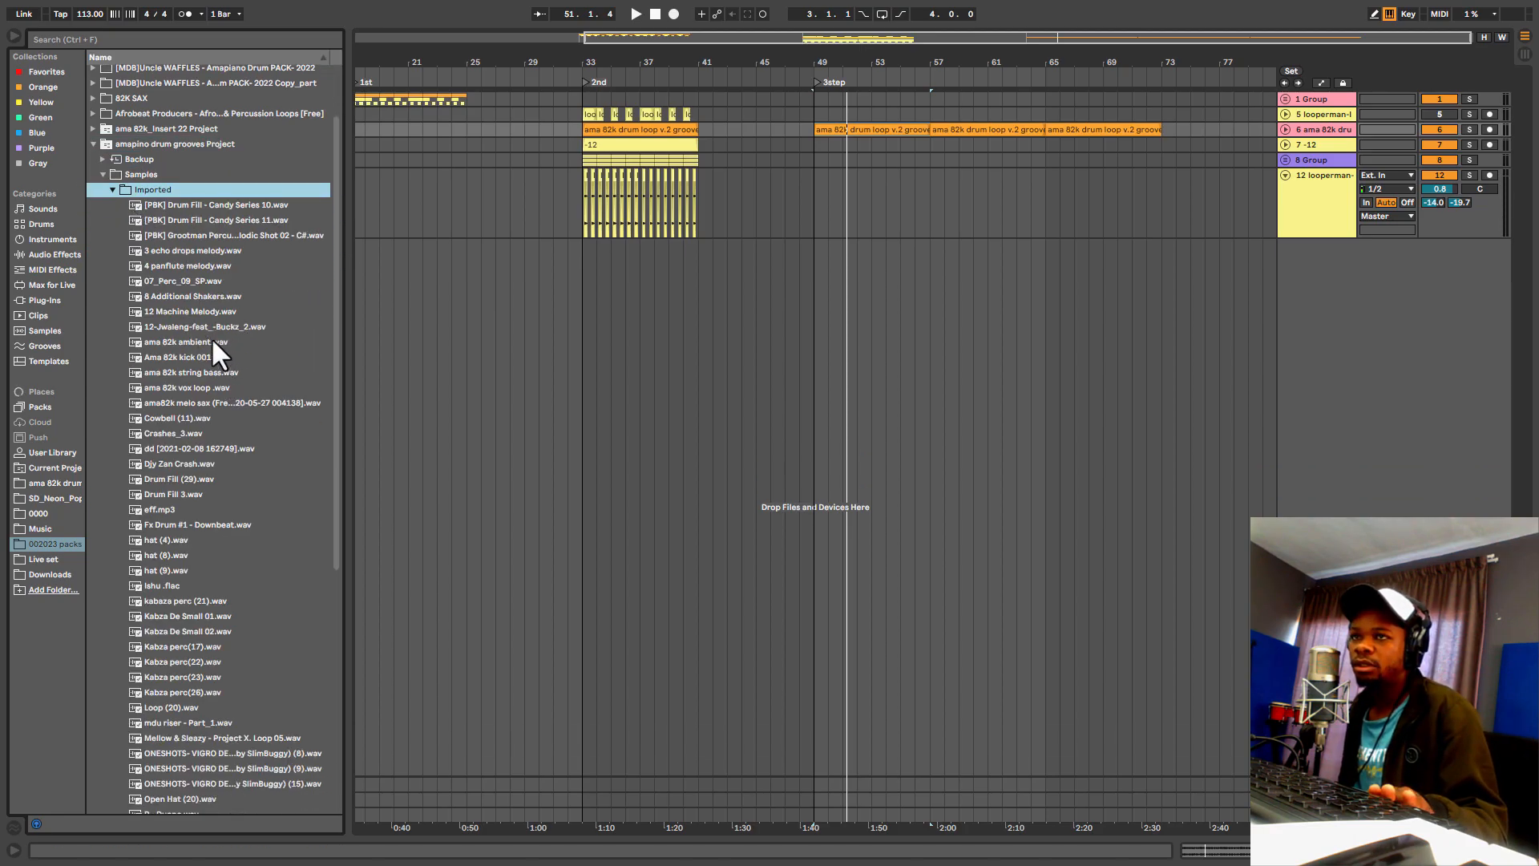
pyautogui.scroll(-5, 264, 469)
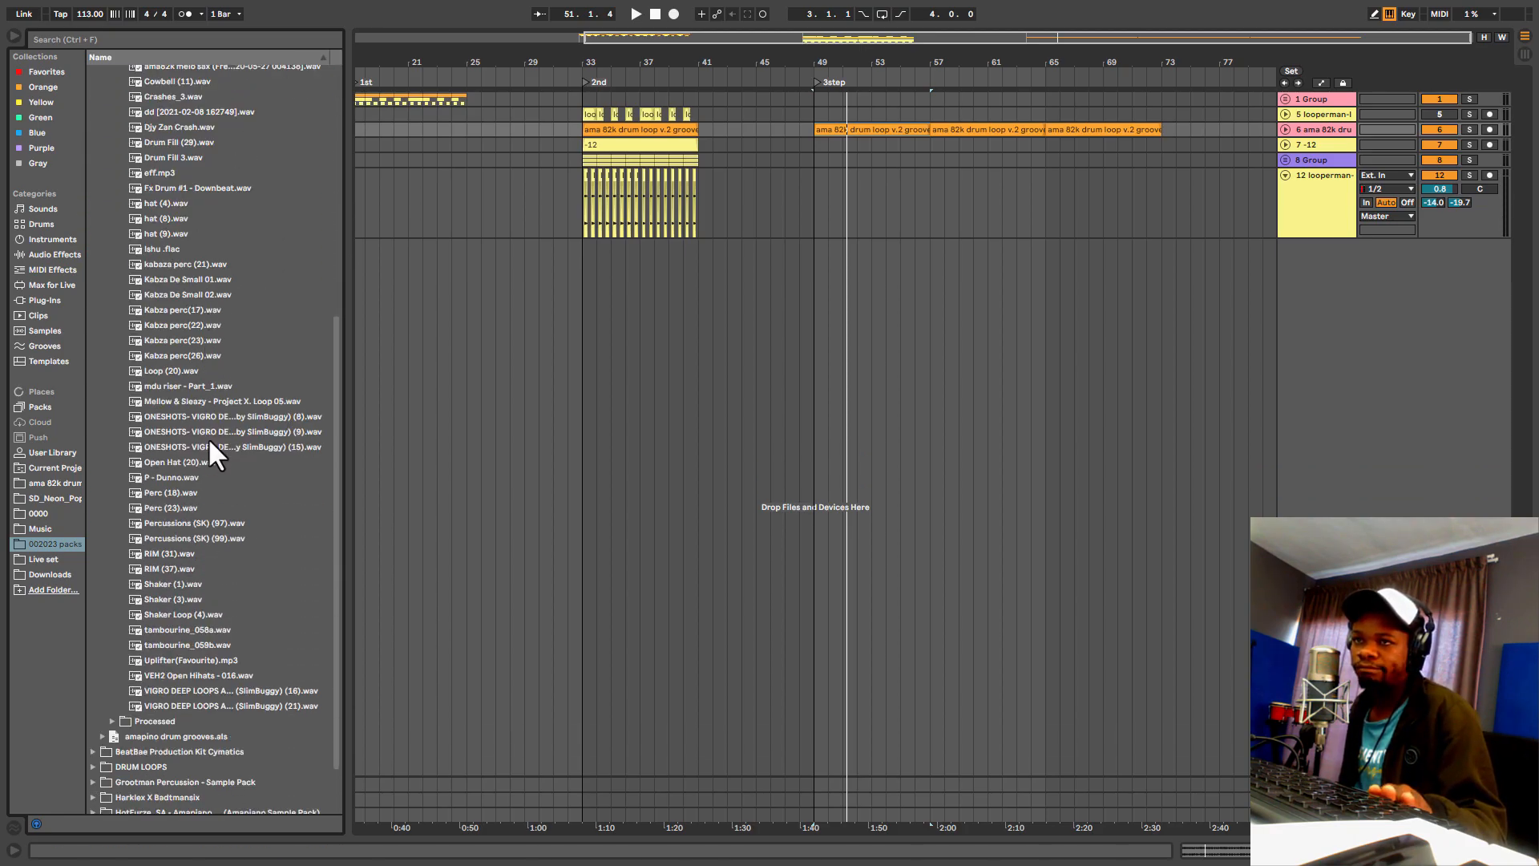
pyautogui.scroll(1, 208, 305)
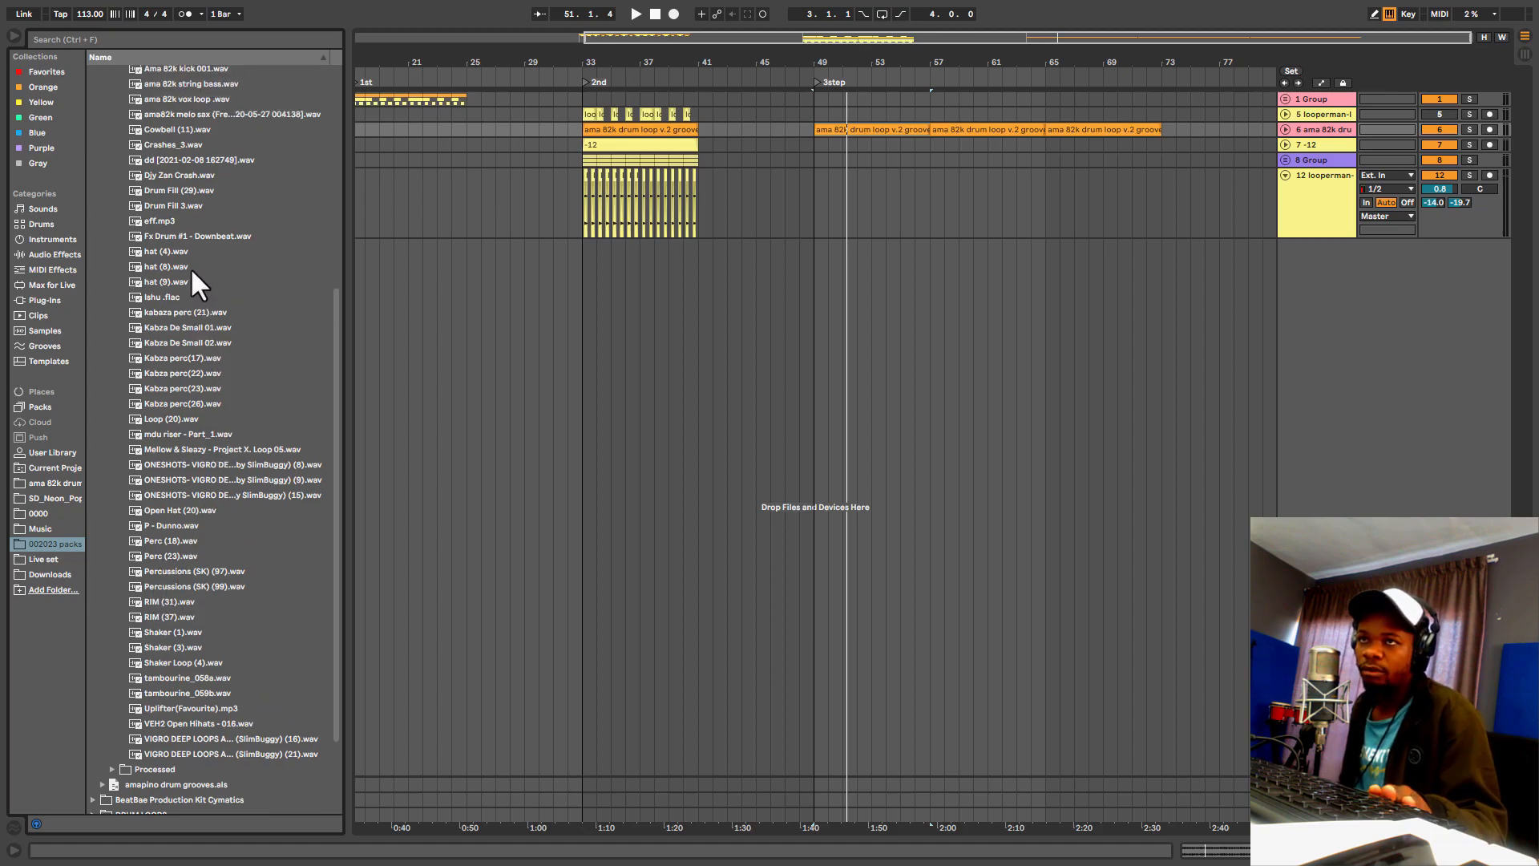
pyautogui.click(167, 234)
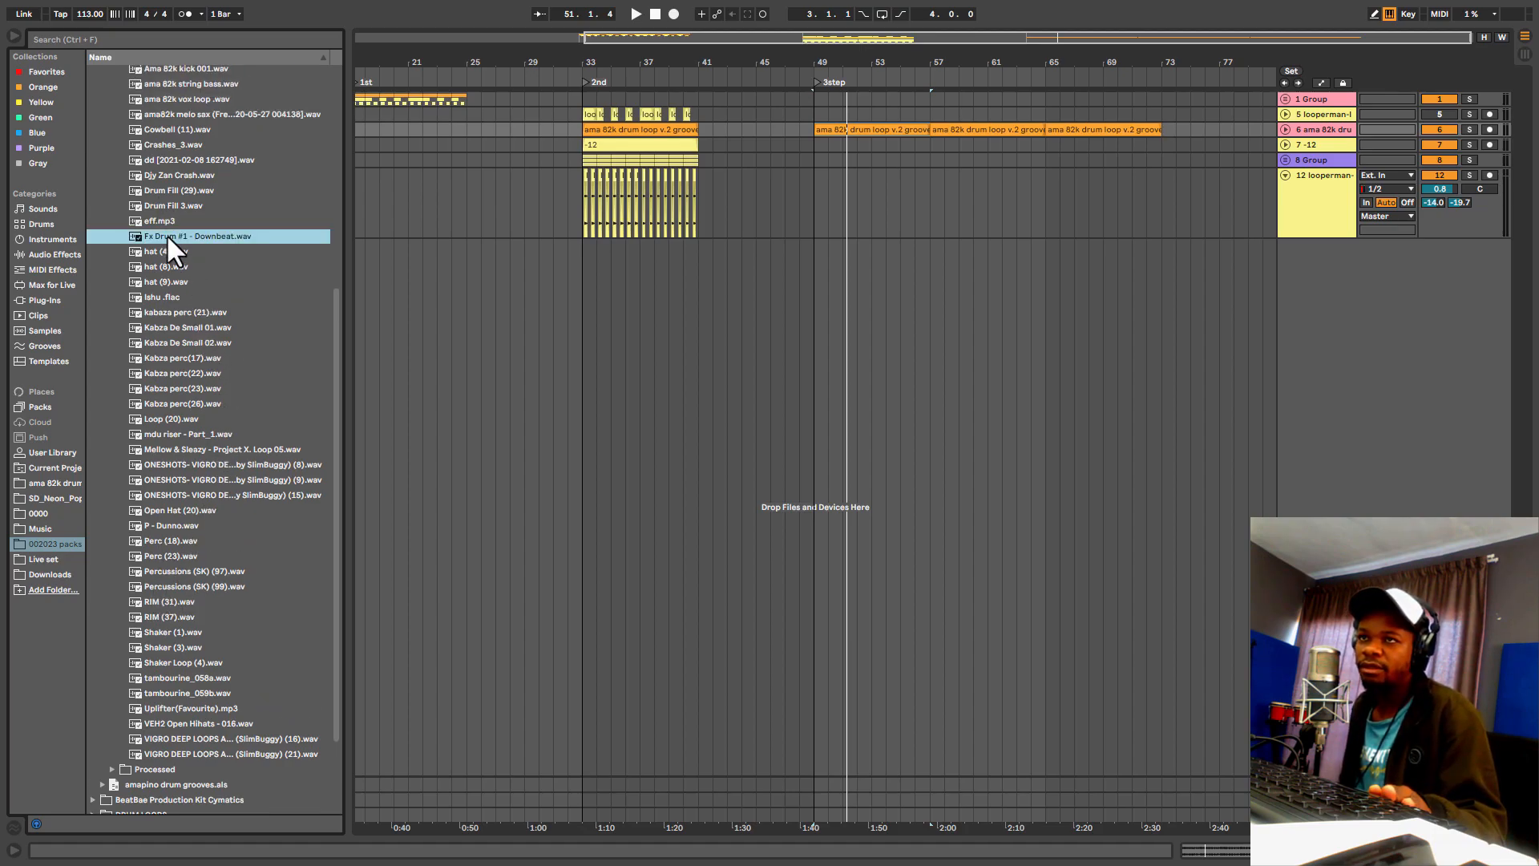
# Step: Add Drum Fill (29).wav at bar 53 and Drum Fill 3.wav at bar 63, each on a new audio track
pyautogui.click(163, 192)
pyautogui.moveTo(161, 190); pyautogui.dragTo(876, 320)
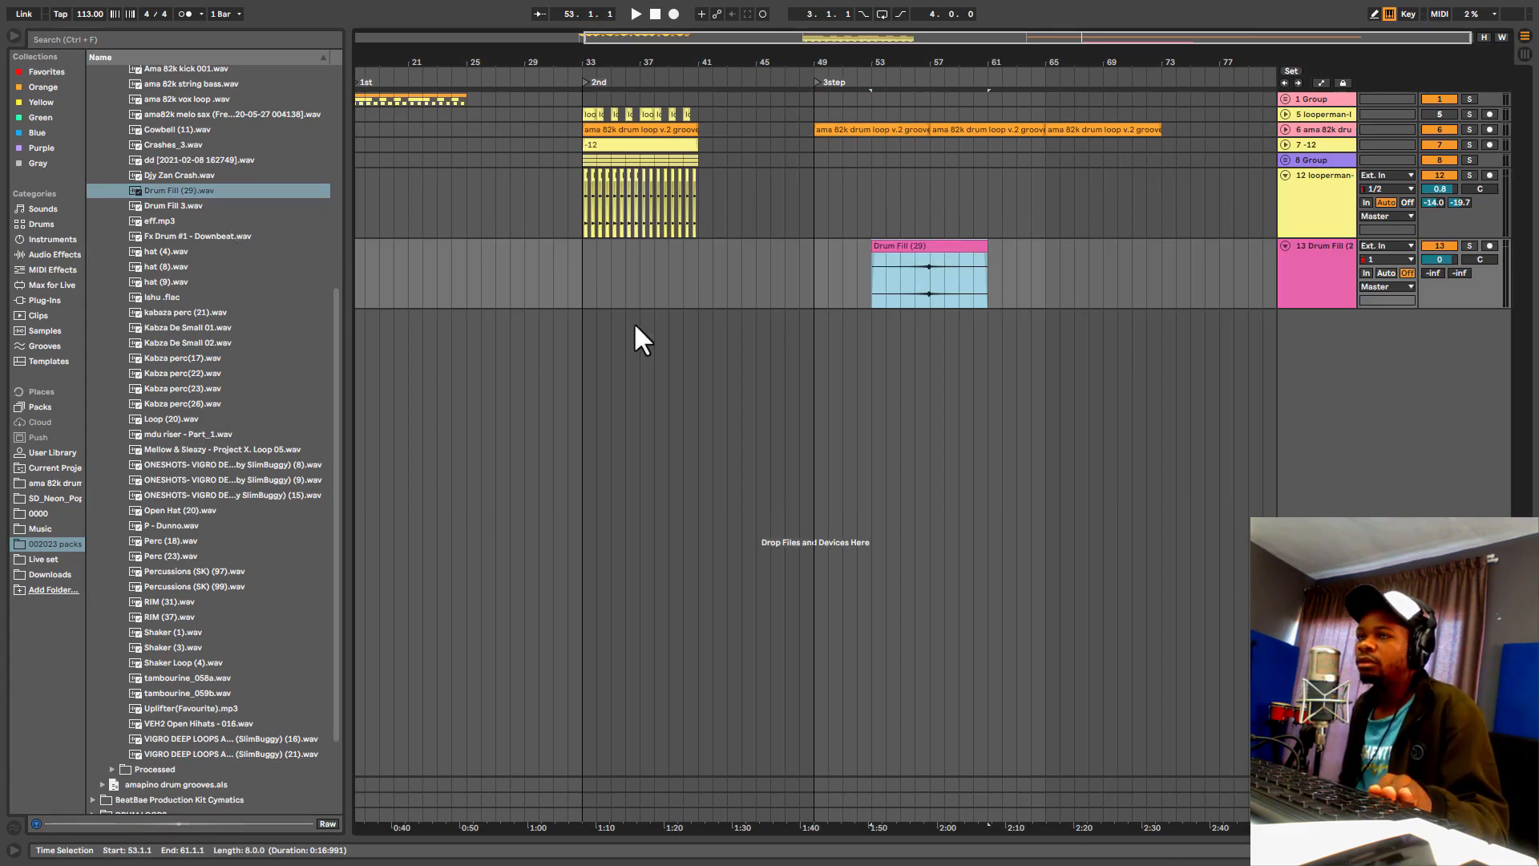
pyautogui.click(170, 206)
pyautogui.moveTo(165, 202); pyautogui.dragTo(1050, 320)
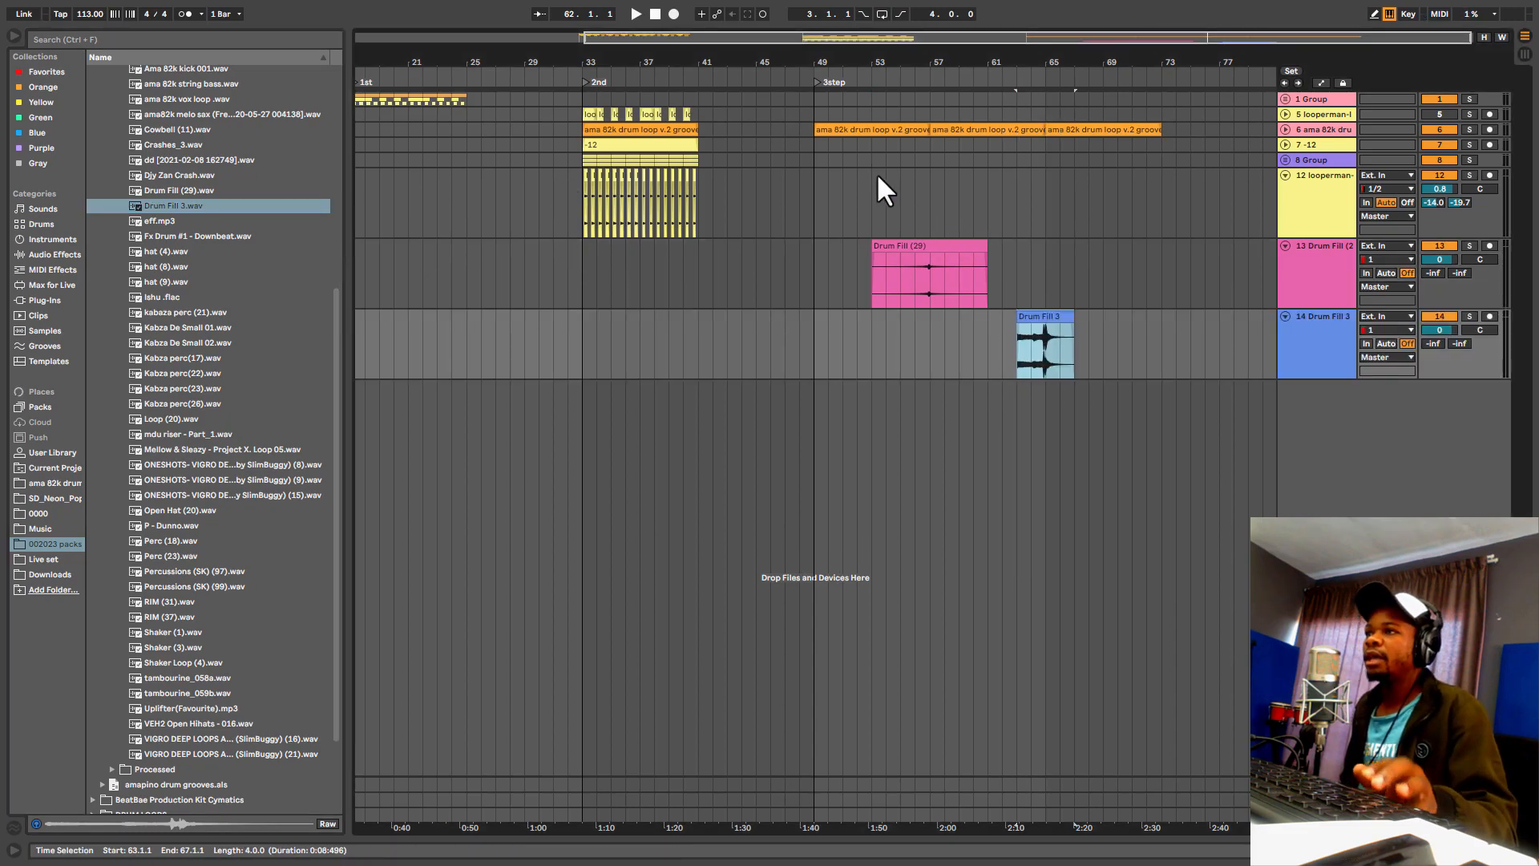
pyautogui.click(913, 162)
pyautogui.click(99, 38)
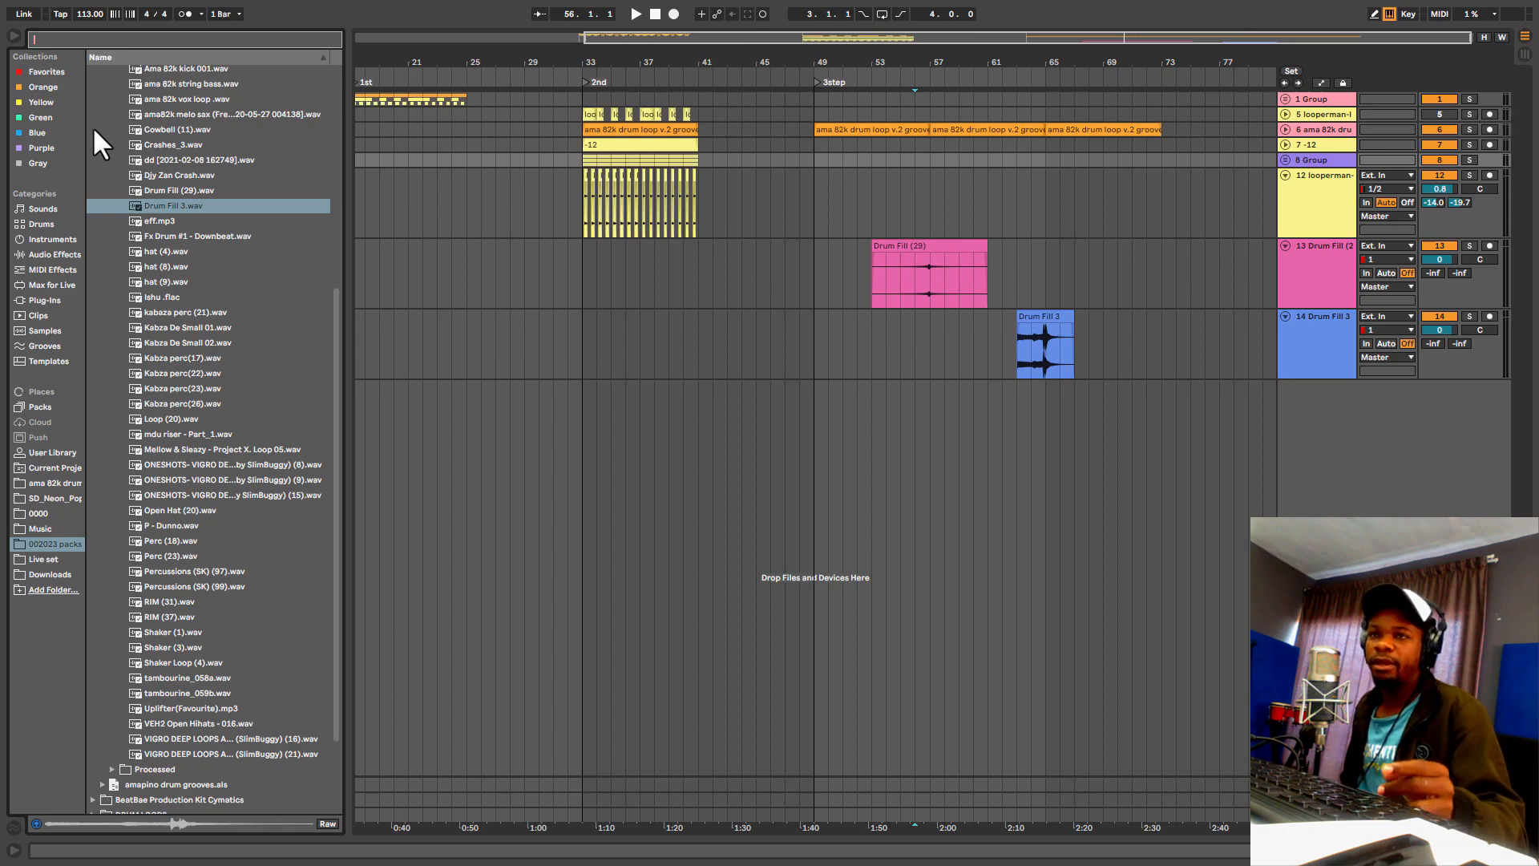
pyautogui.click(31, 286)
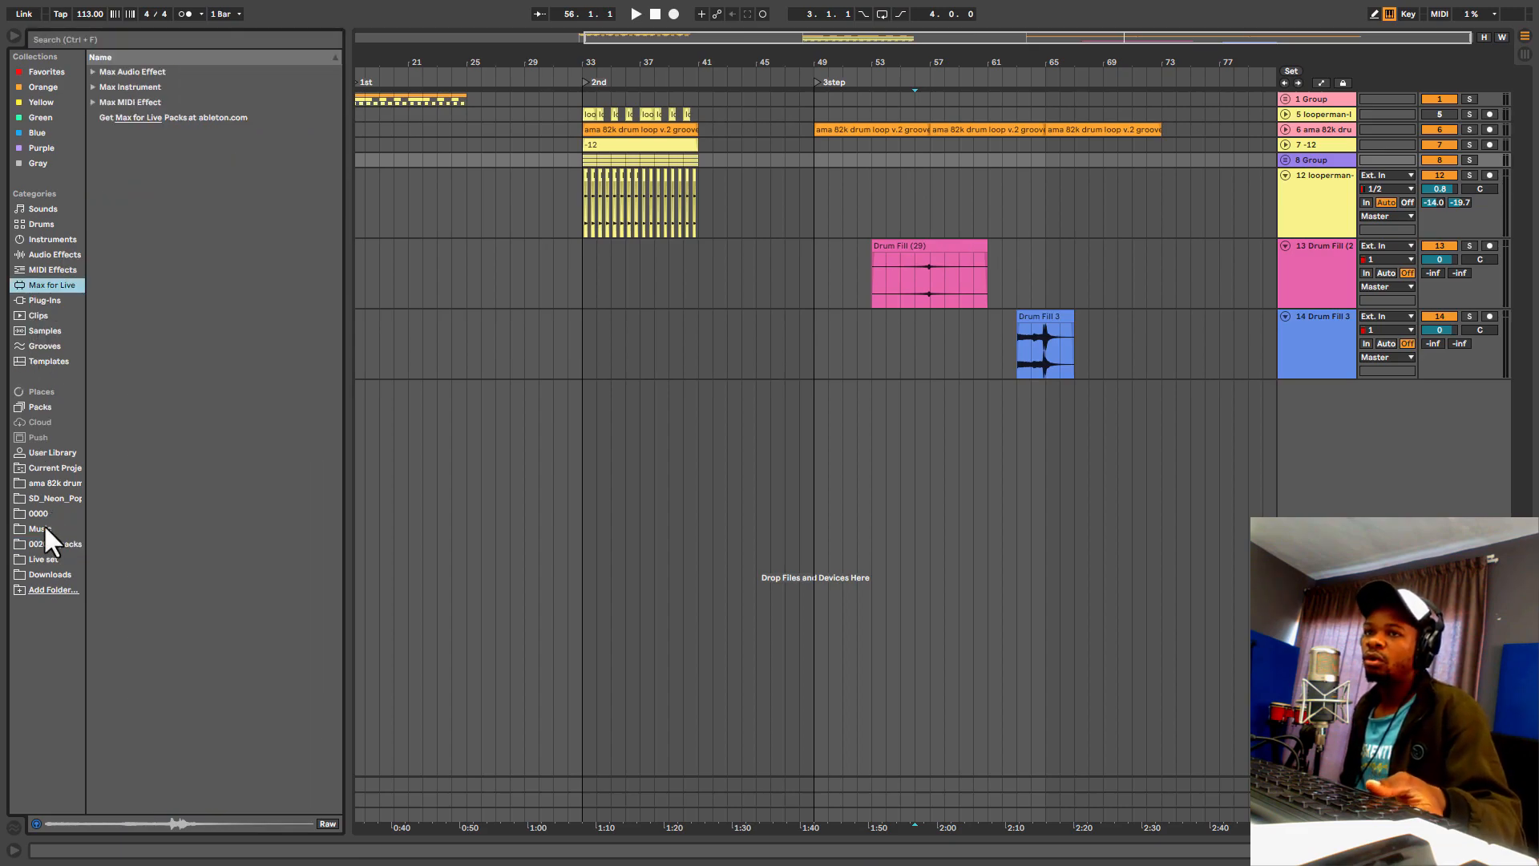
pyautogui.click(40, 528)
pyautogui.click(47, 300)
pyautogui.click(40, 224)
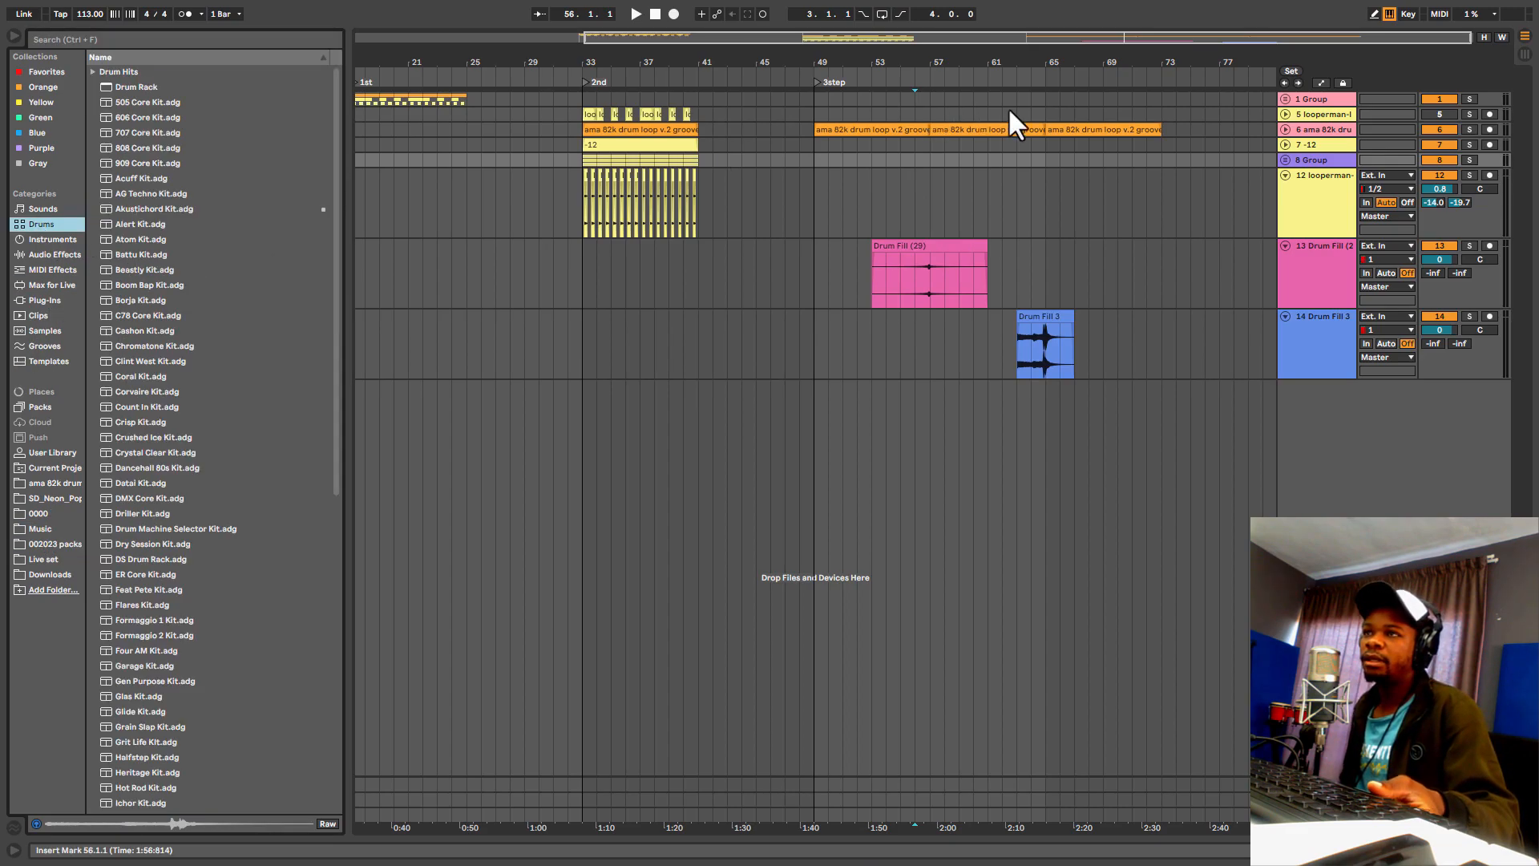
# Step: Show the Sounds category in the browser, collapse Piano & Keys and expand the Pad presets
pyautogui.click(45, 209)
pyautogui.click(329, 416)
pyautogui.moveTo(338, 419); pyautogui.dragTo(308, 65)
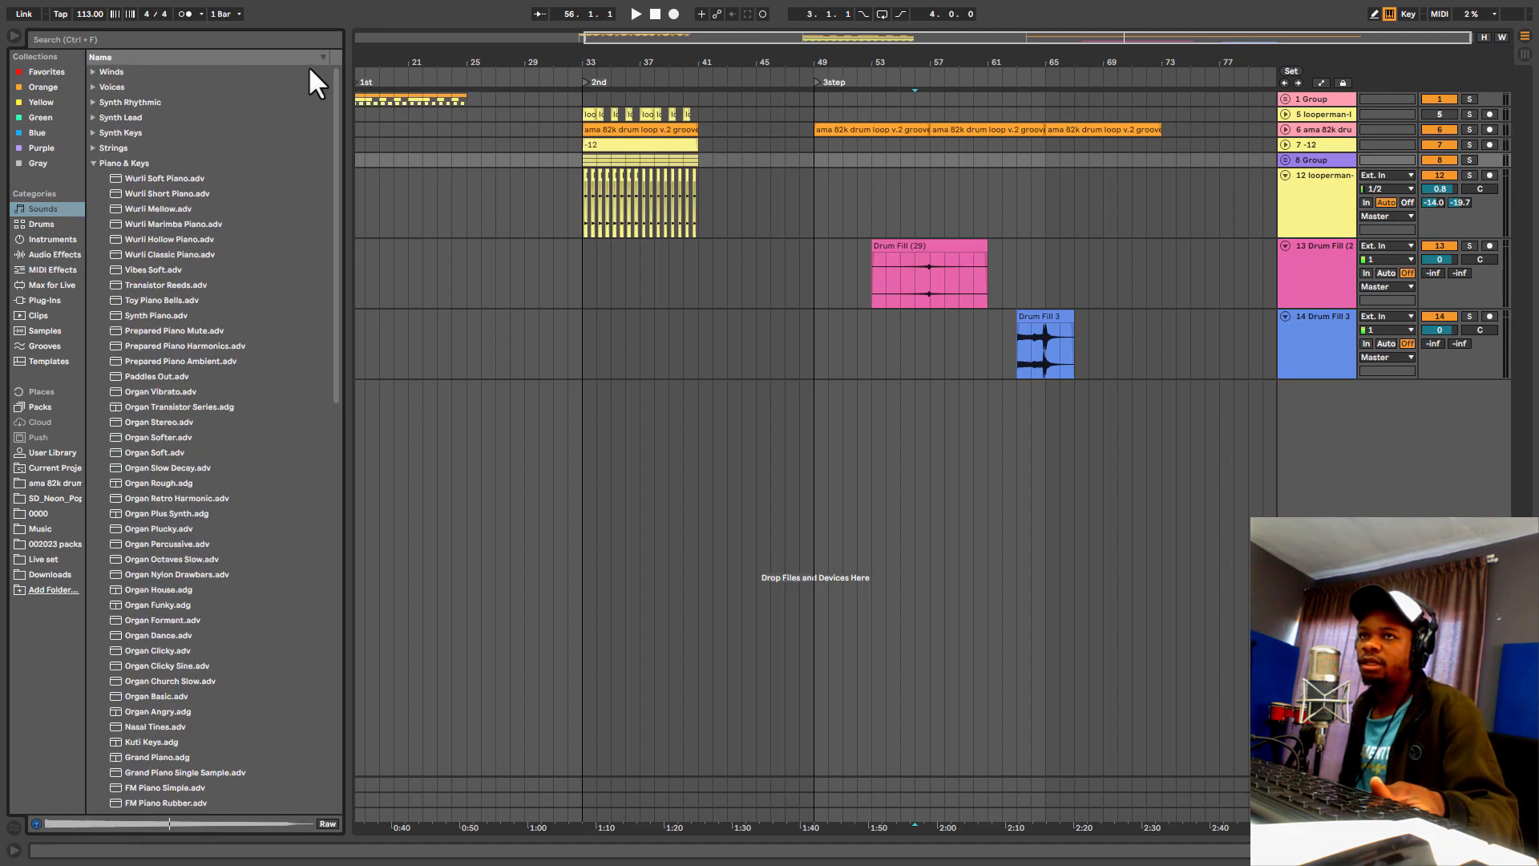
pyautogui.click(93, 162)
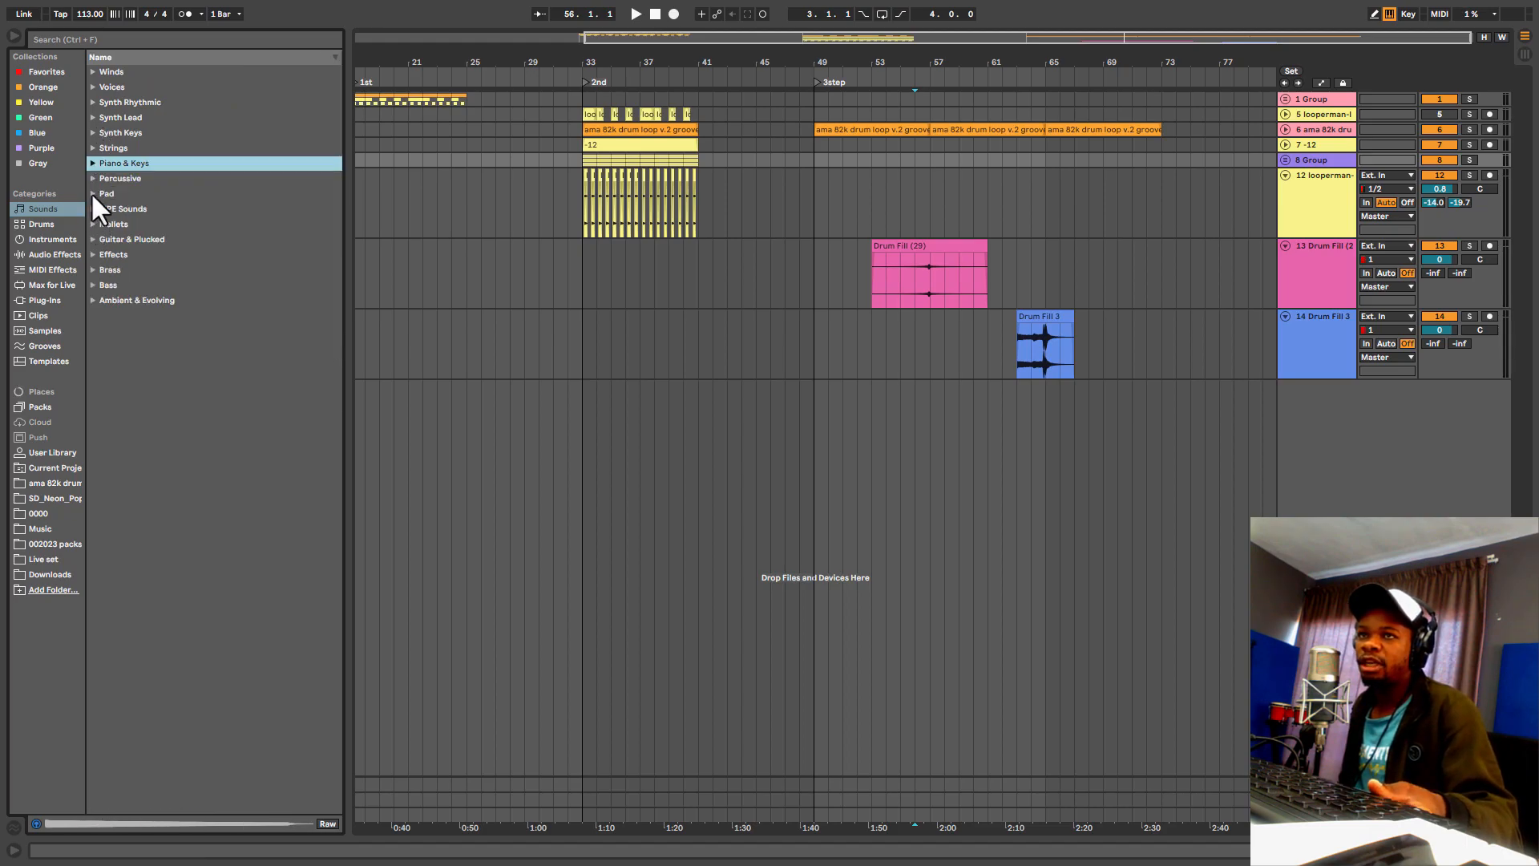
pyautogui.click(91, 192)
pyautogui.scroll(-1, 189, 277)
# Step: Preview pad presets from Wave Pad to VHS Dreams, comparing Vocal Choral Muted Pad with Vintage Sampler Noise Pad
pyautogui.click(181, 271)
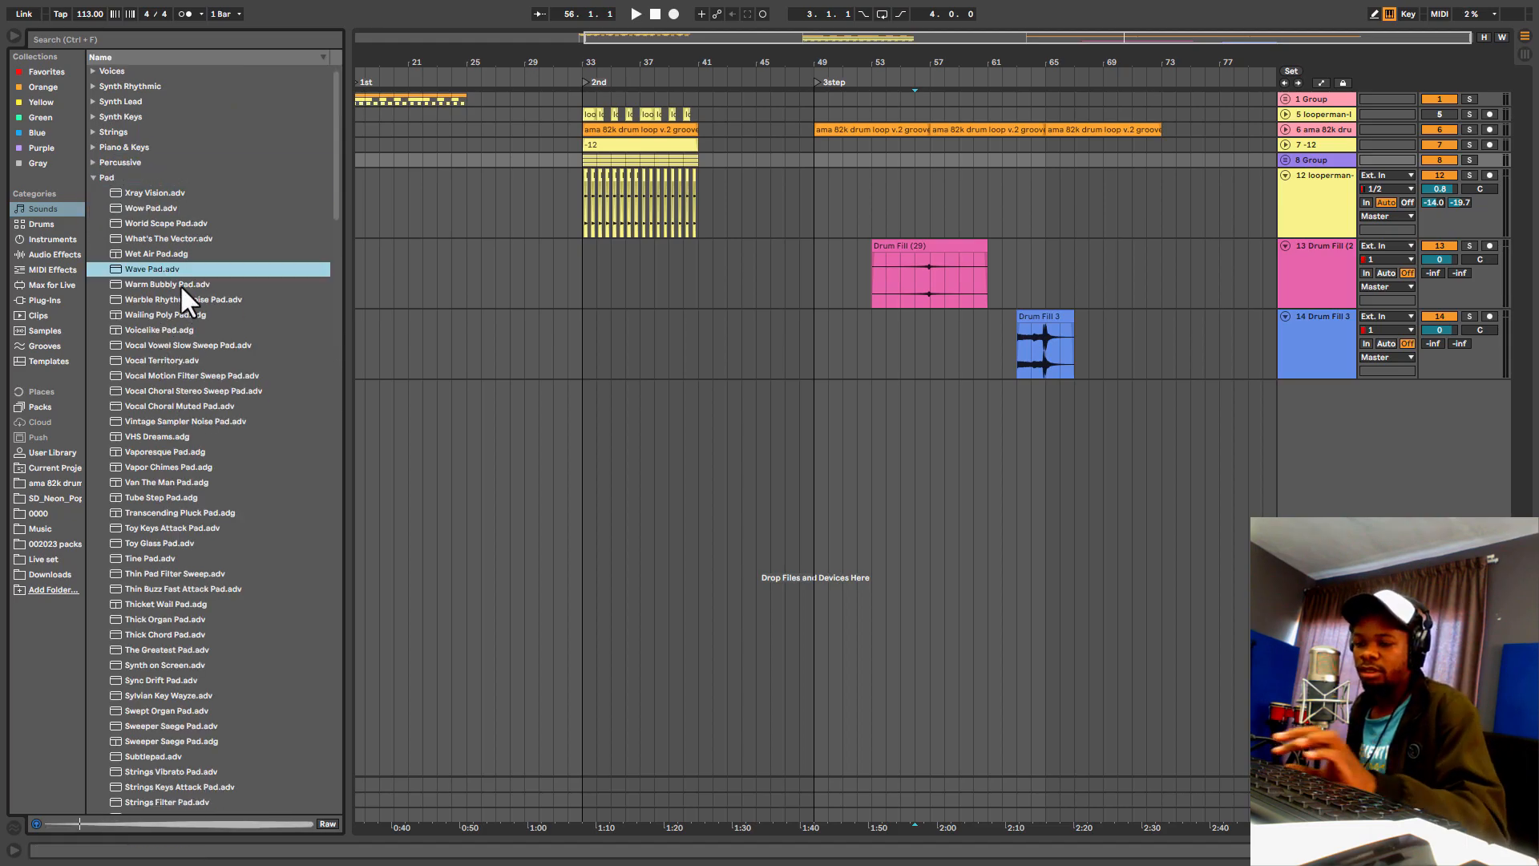
pyautogui.click(180, 284)
pyautogui.press('Down')
pyautogui.press('Down')
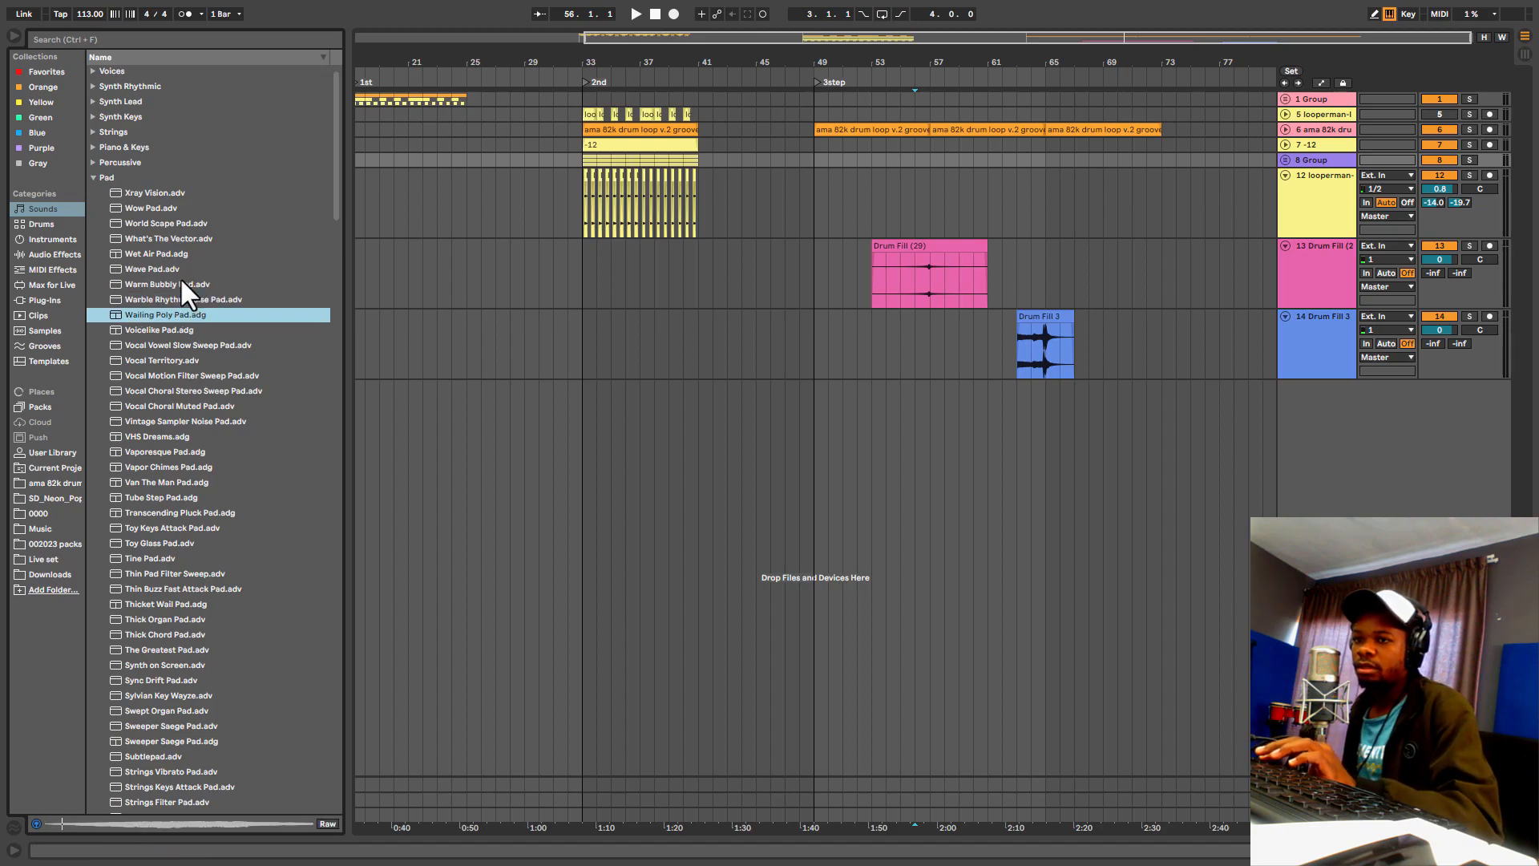
pyautogui.press('Down')
pyautogui.scroll(-4, 208, 293)
pyautogui.scroll(-3, 211, 294)
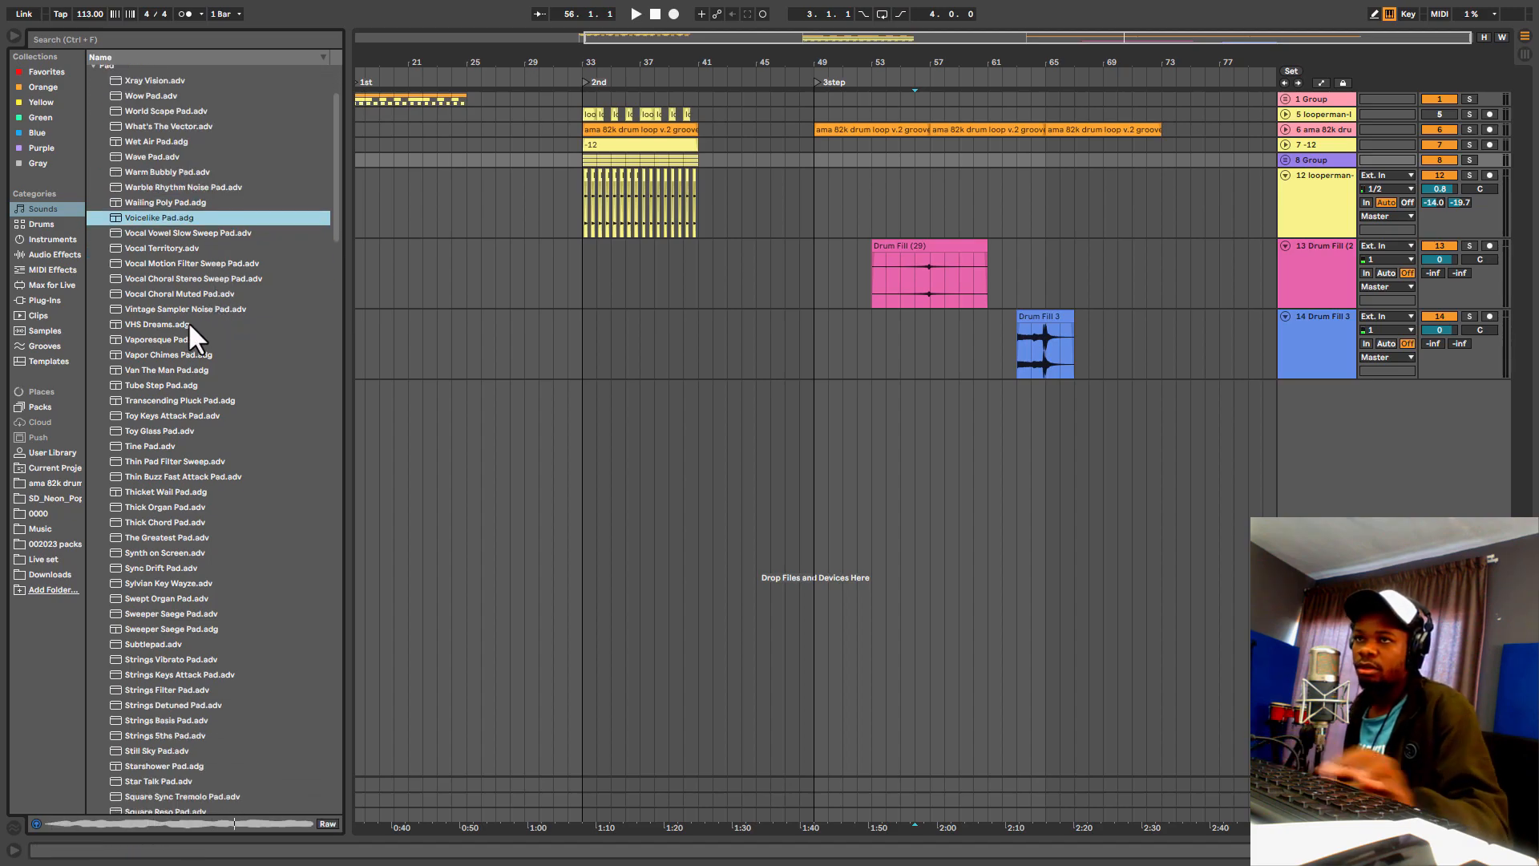
pyautogui.click(181, 338)
pyautogui.click(166, 325)
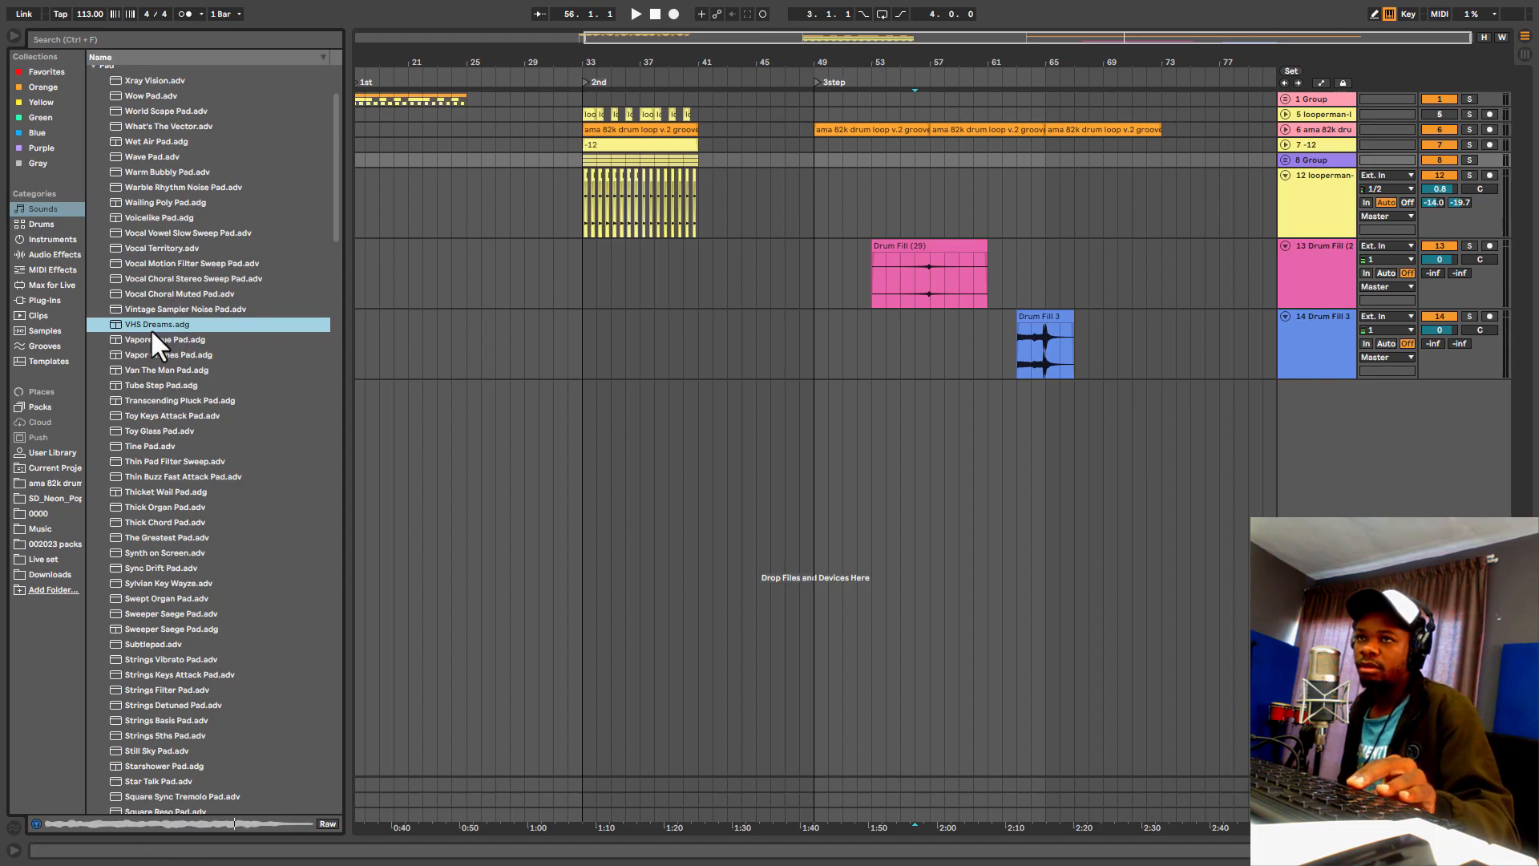
pyautogui.click(156, 311)
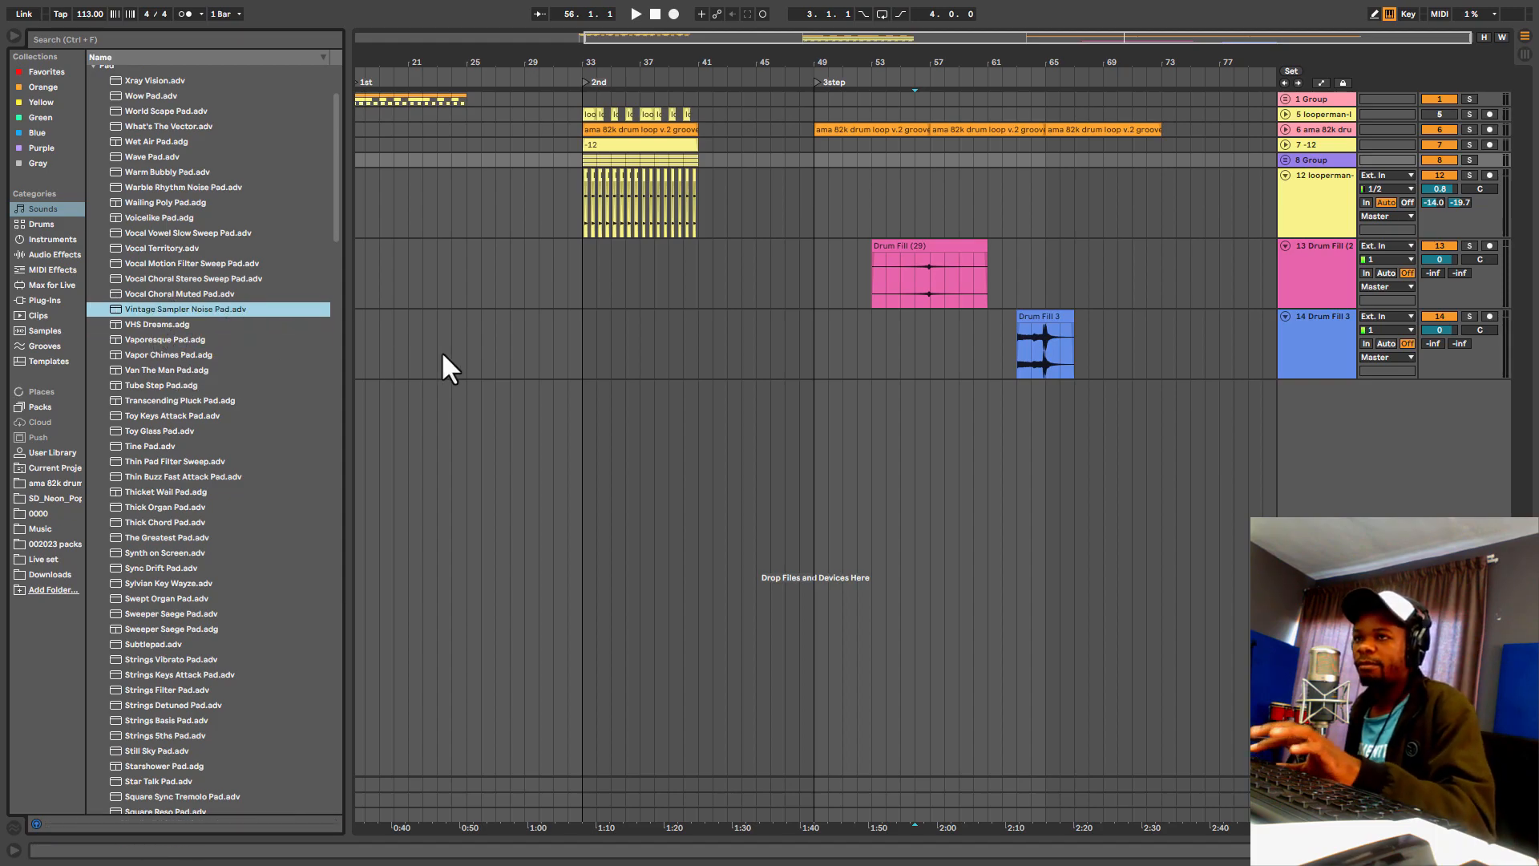
pyautogui.press('Up')
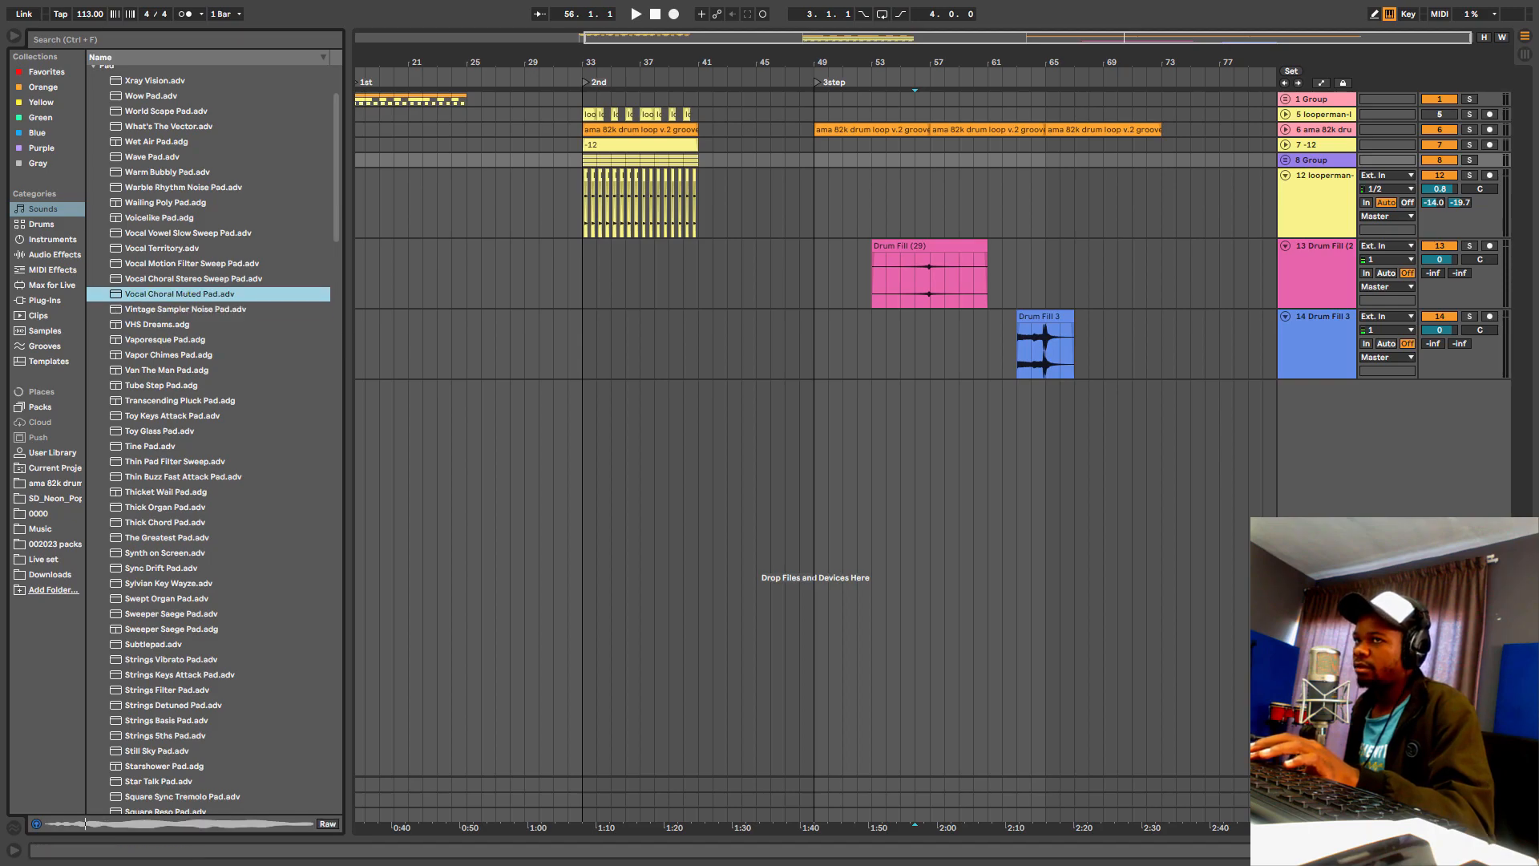
pyautogui.press('Down')
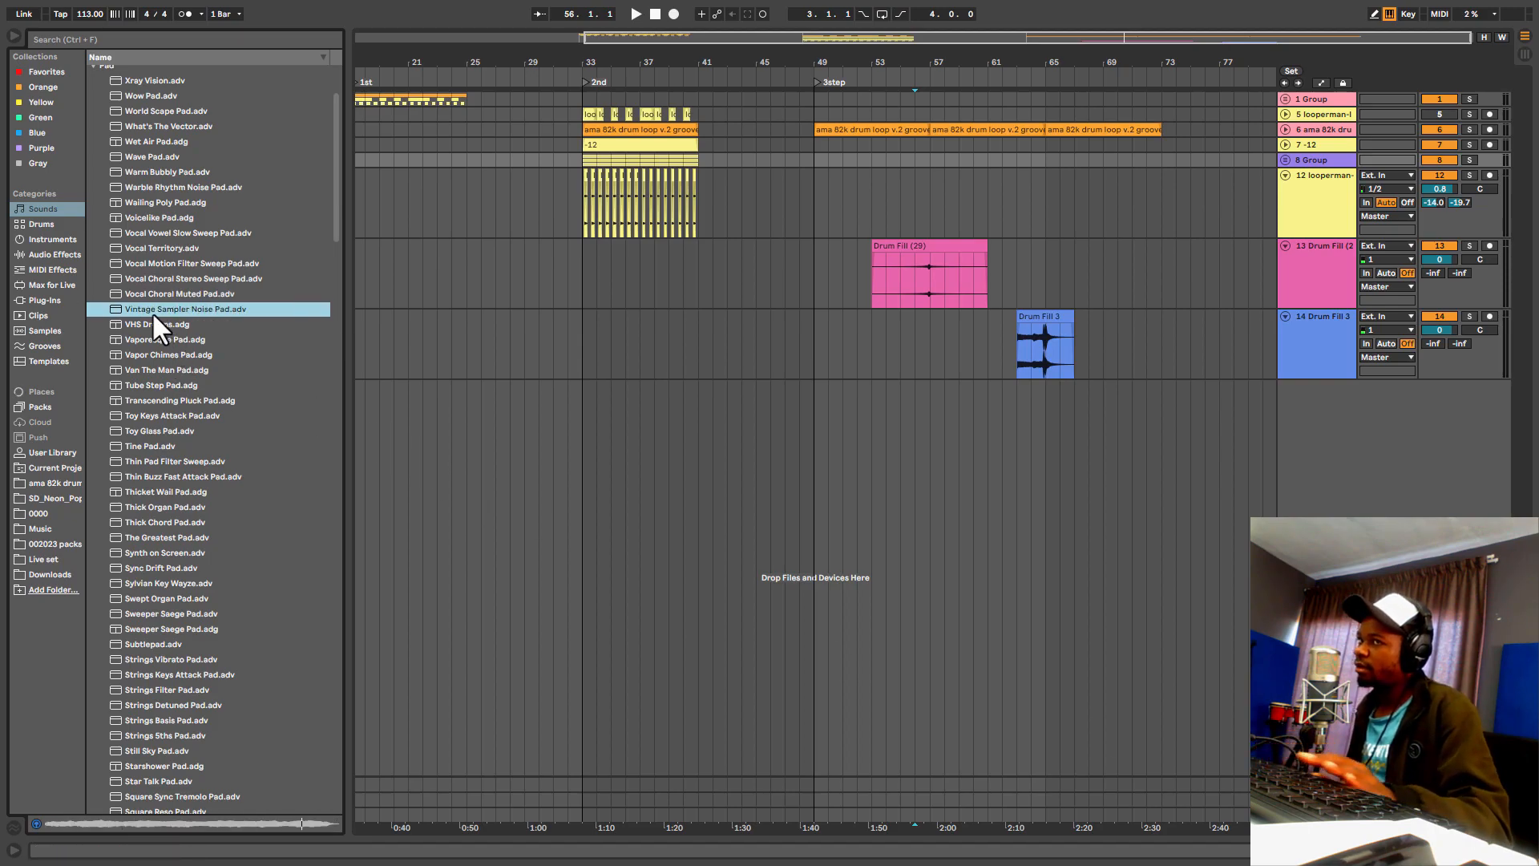
# Step: Load Vintage Sampler Noise Pad onto a new MIDI track below the drum fills and unfold the track
pyautogui.moveTo(148, 311); pyautogui.dragTo(973, 449)
pyautogui.press('space')
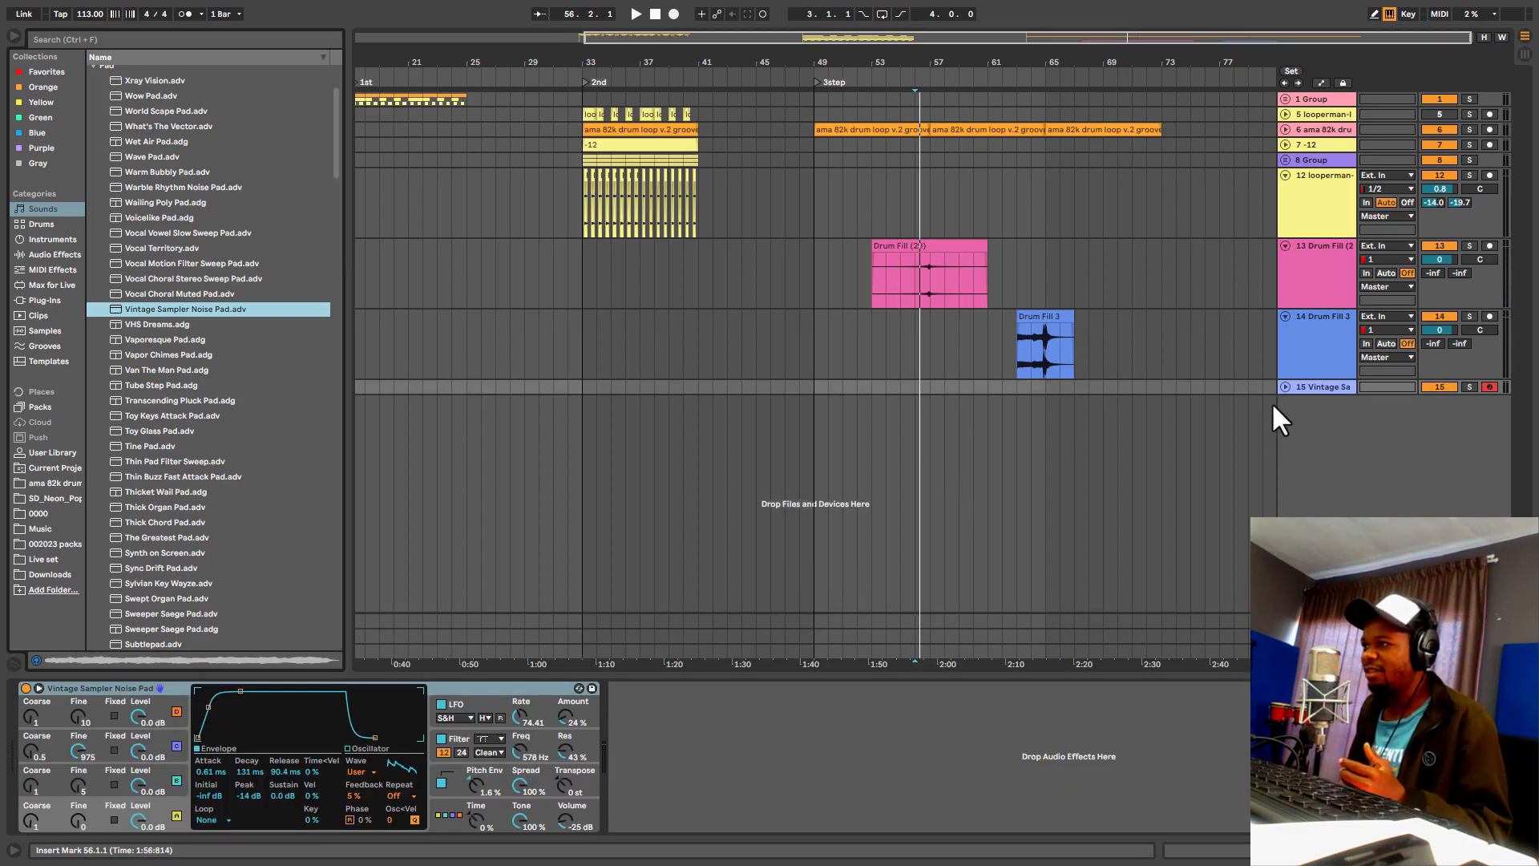
pyautogui.click(1285, 386)
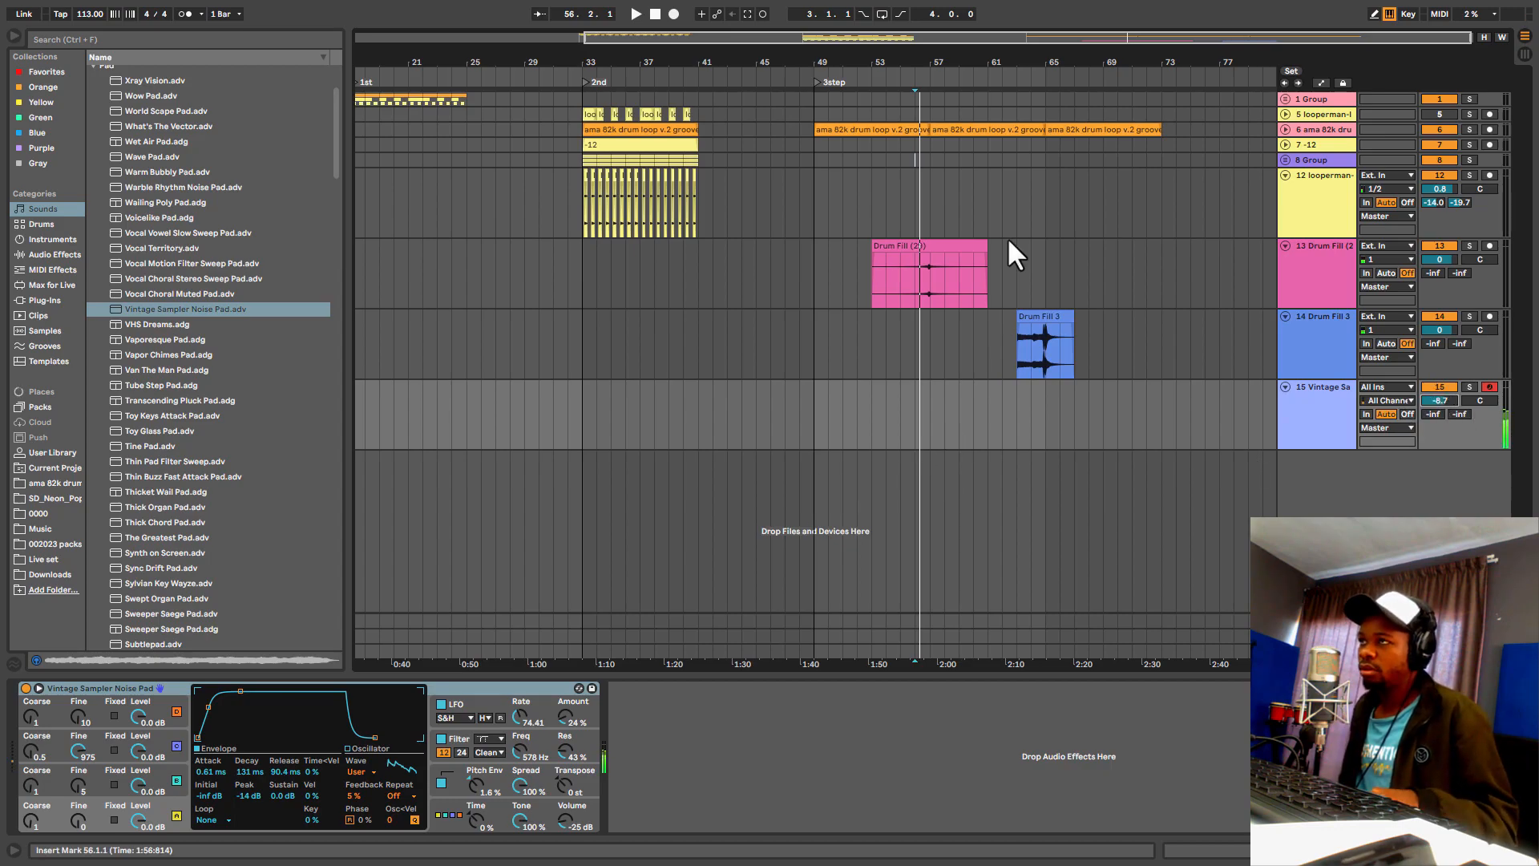
# Step: Insert an empty one-bar MIDI clip at bar 57 on the Vintage Sampler pad track and unfold 8 Group
pyautogui.click(640, 145)
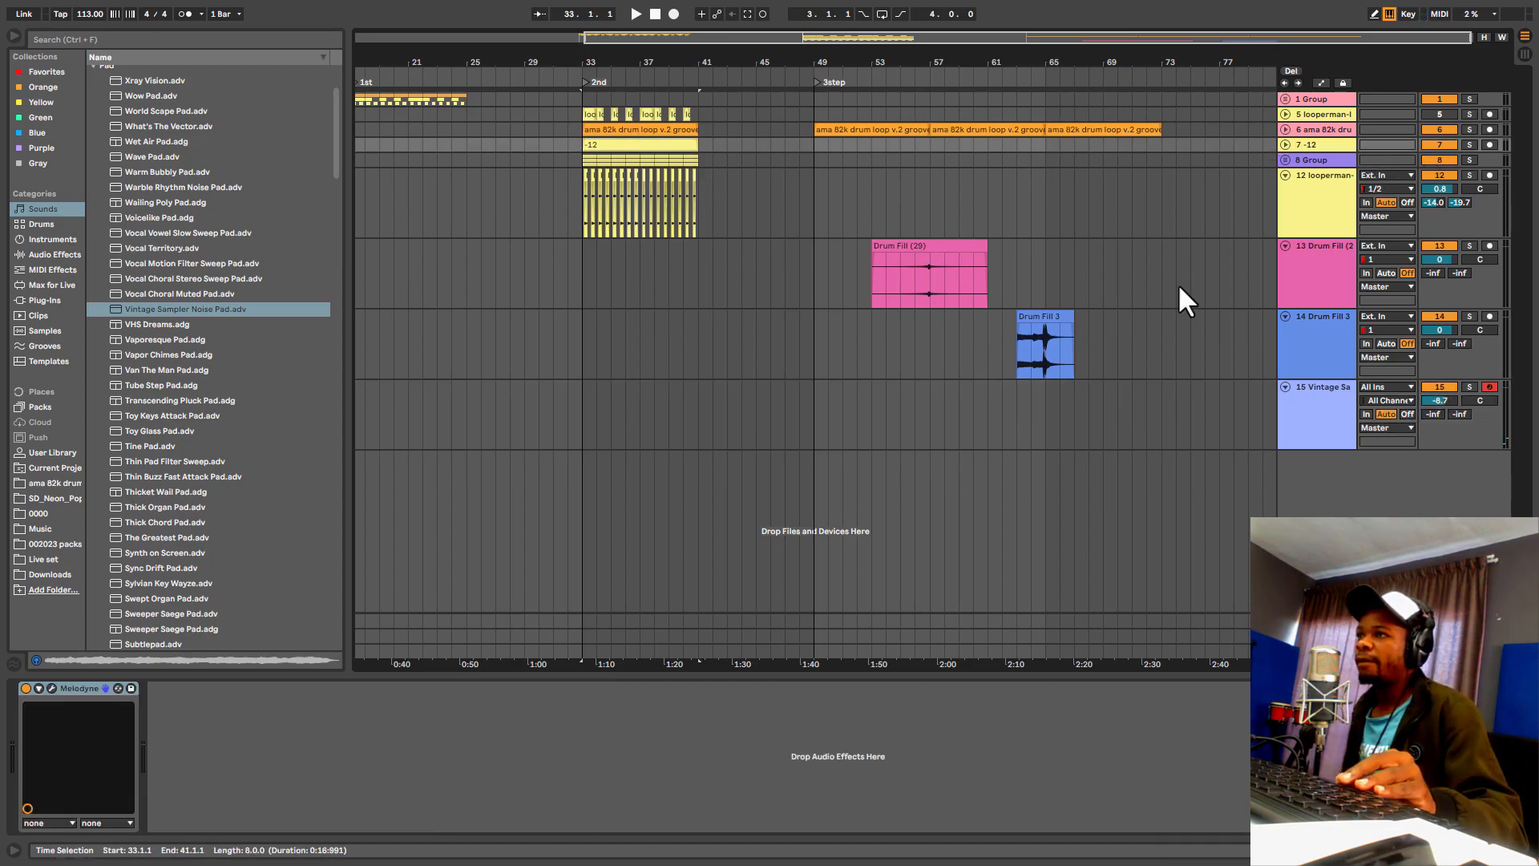
pyautogui.doubleClick(934, 408)
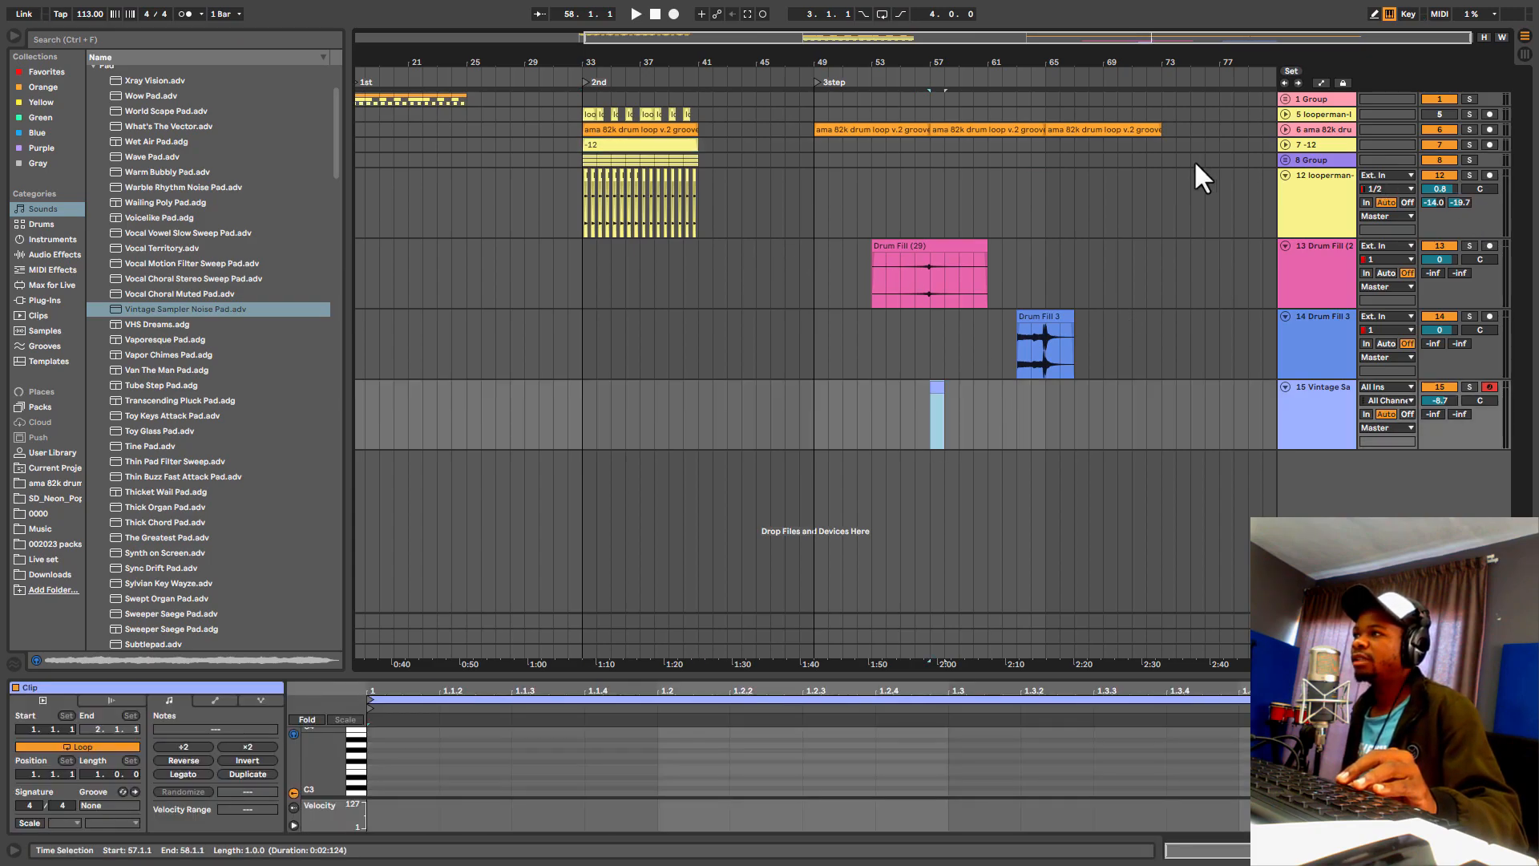
pyautogui.click(1274, 157)
pyautogui.click(1286, 160)
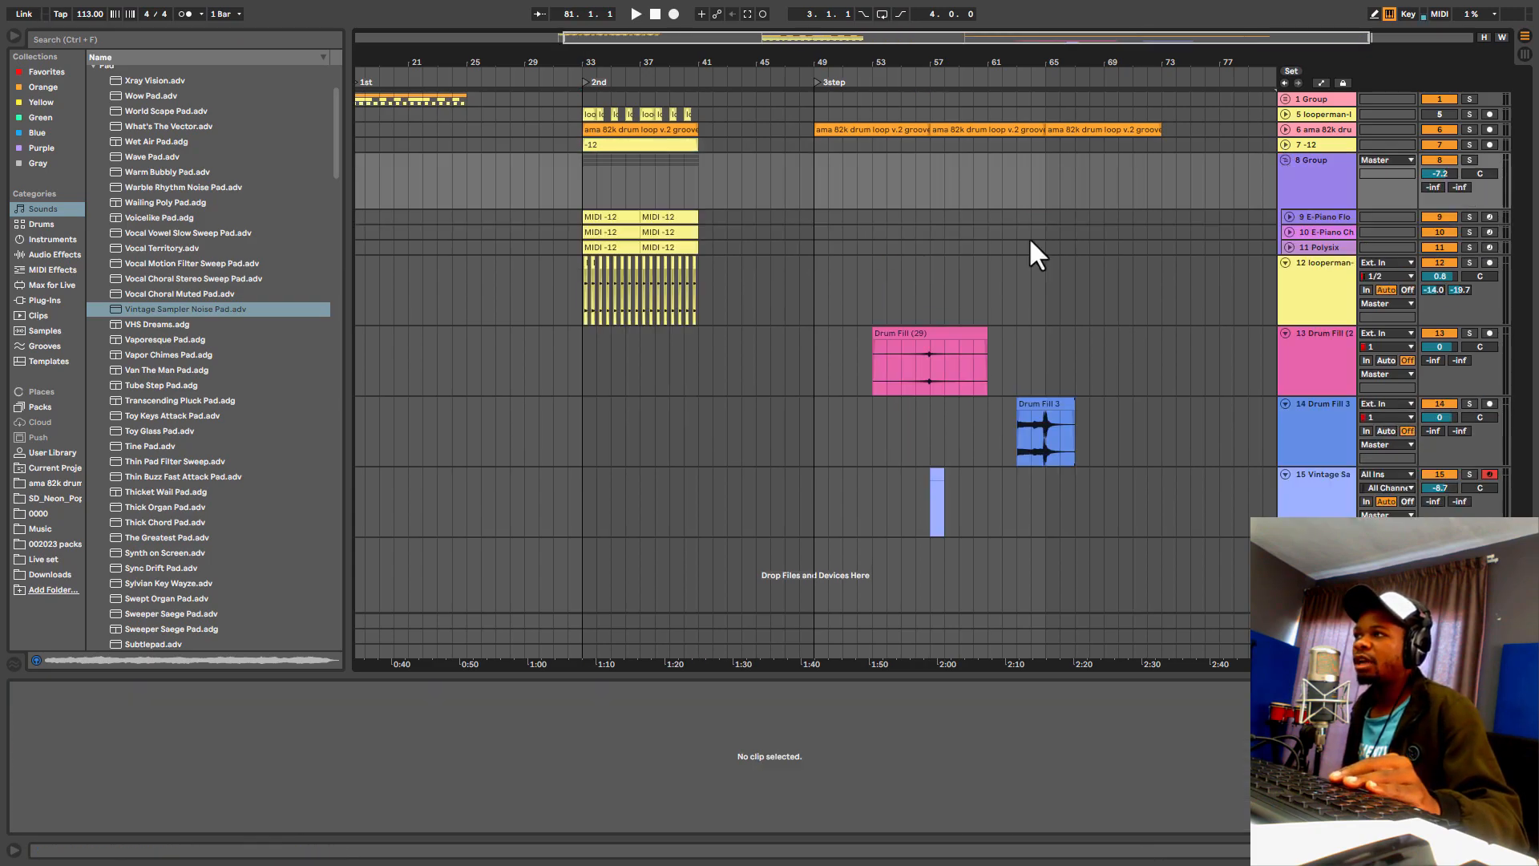
# Step: Solo the E-Piano Cheap track, play its MIDI -12 clip at bar 33 and enlarge the clip's note editor
pyautogui.click(595, 230)
pyautogui.click(1468, 231)
pyautogui.press('space')
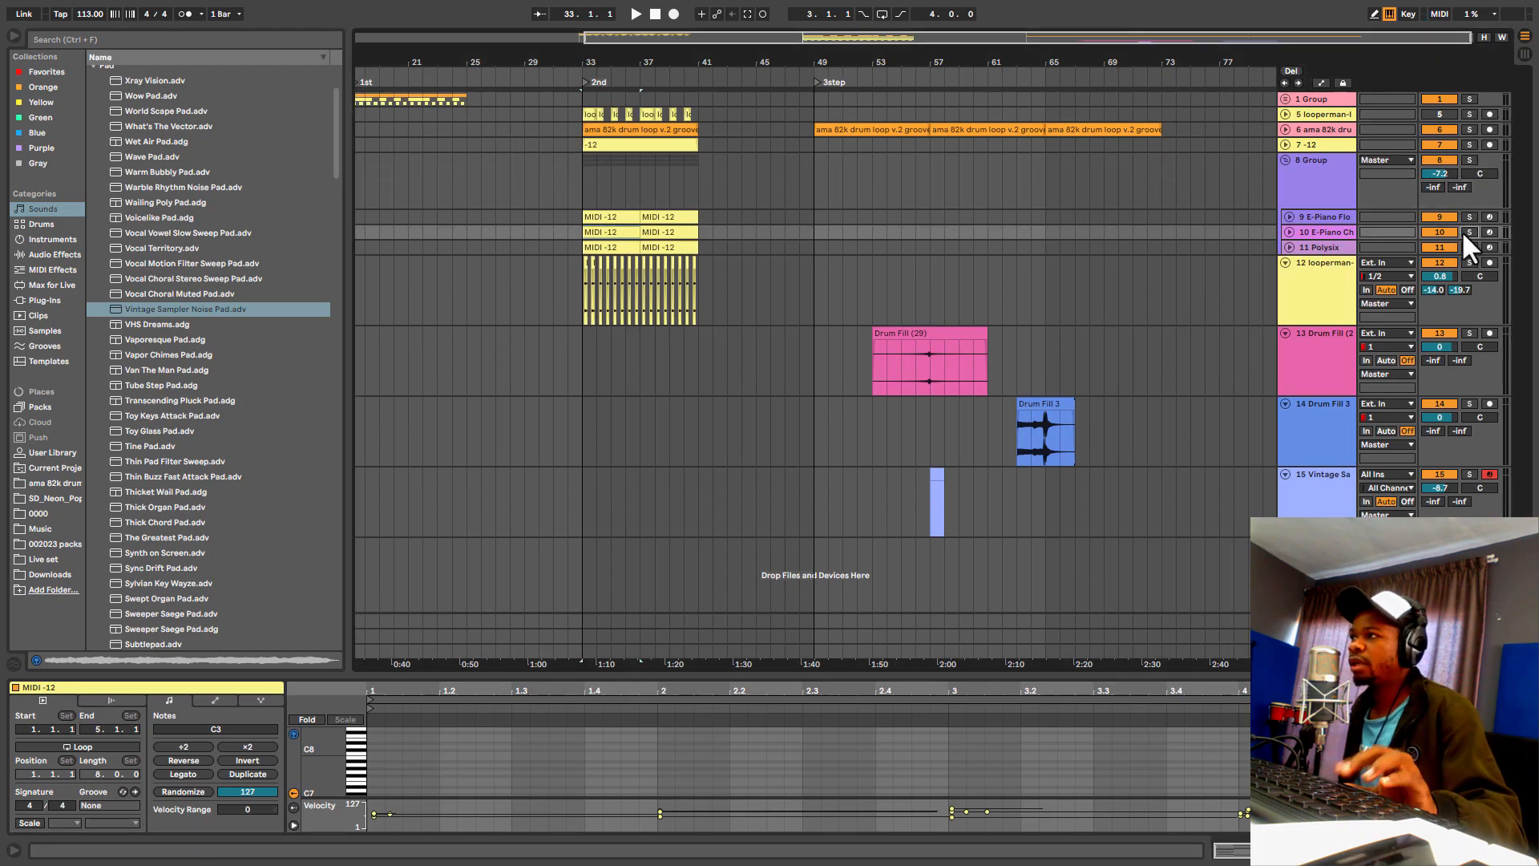
pyautogui.hotkey('shift', 'Tab')
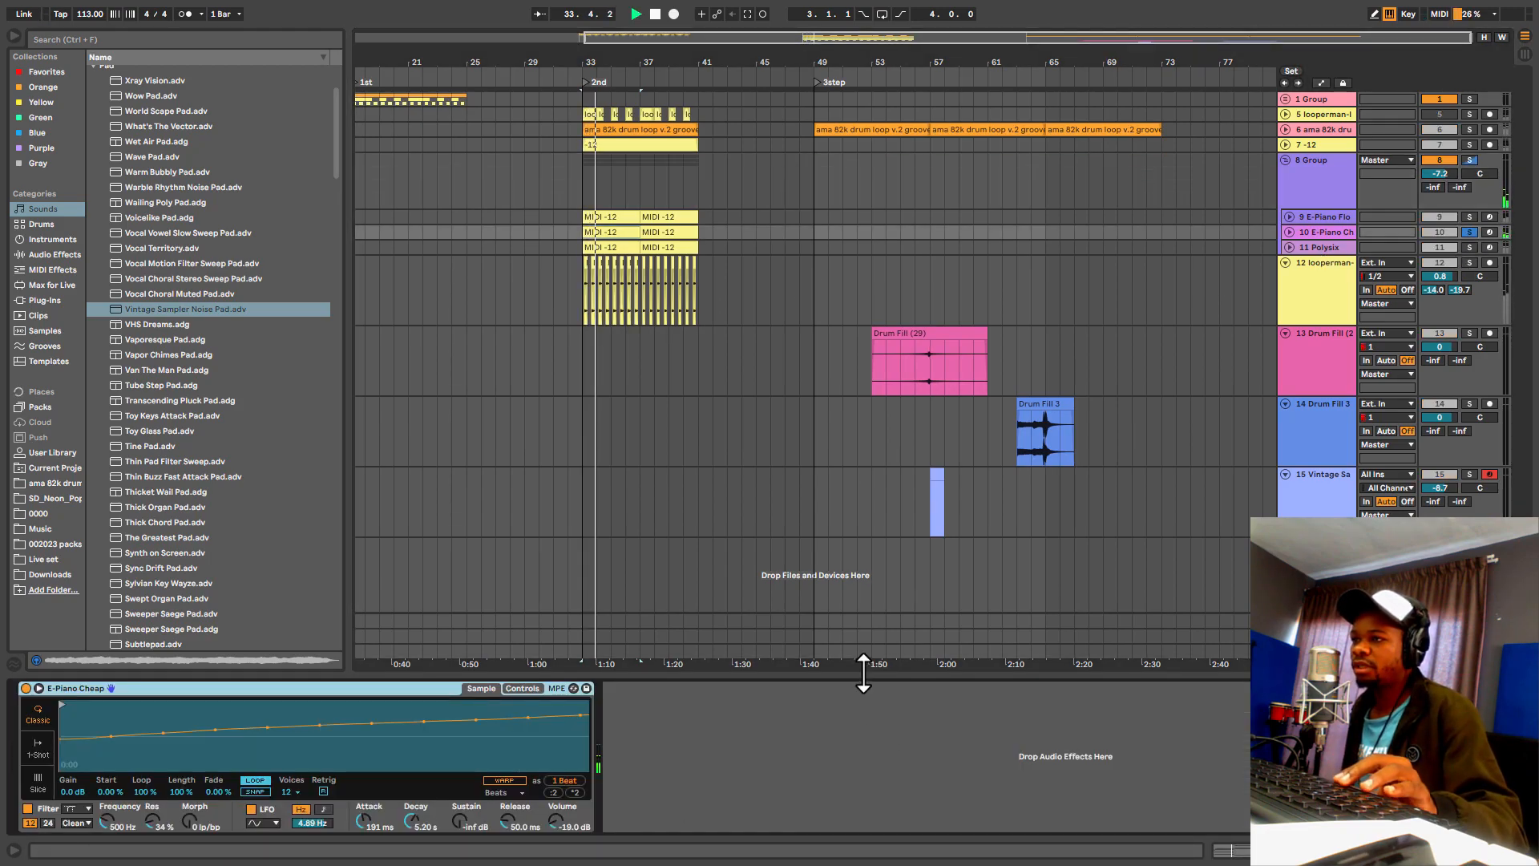
pyautogui.hotkey('shift', 'Tab')
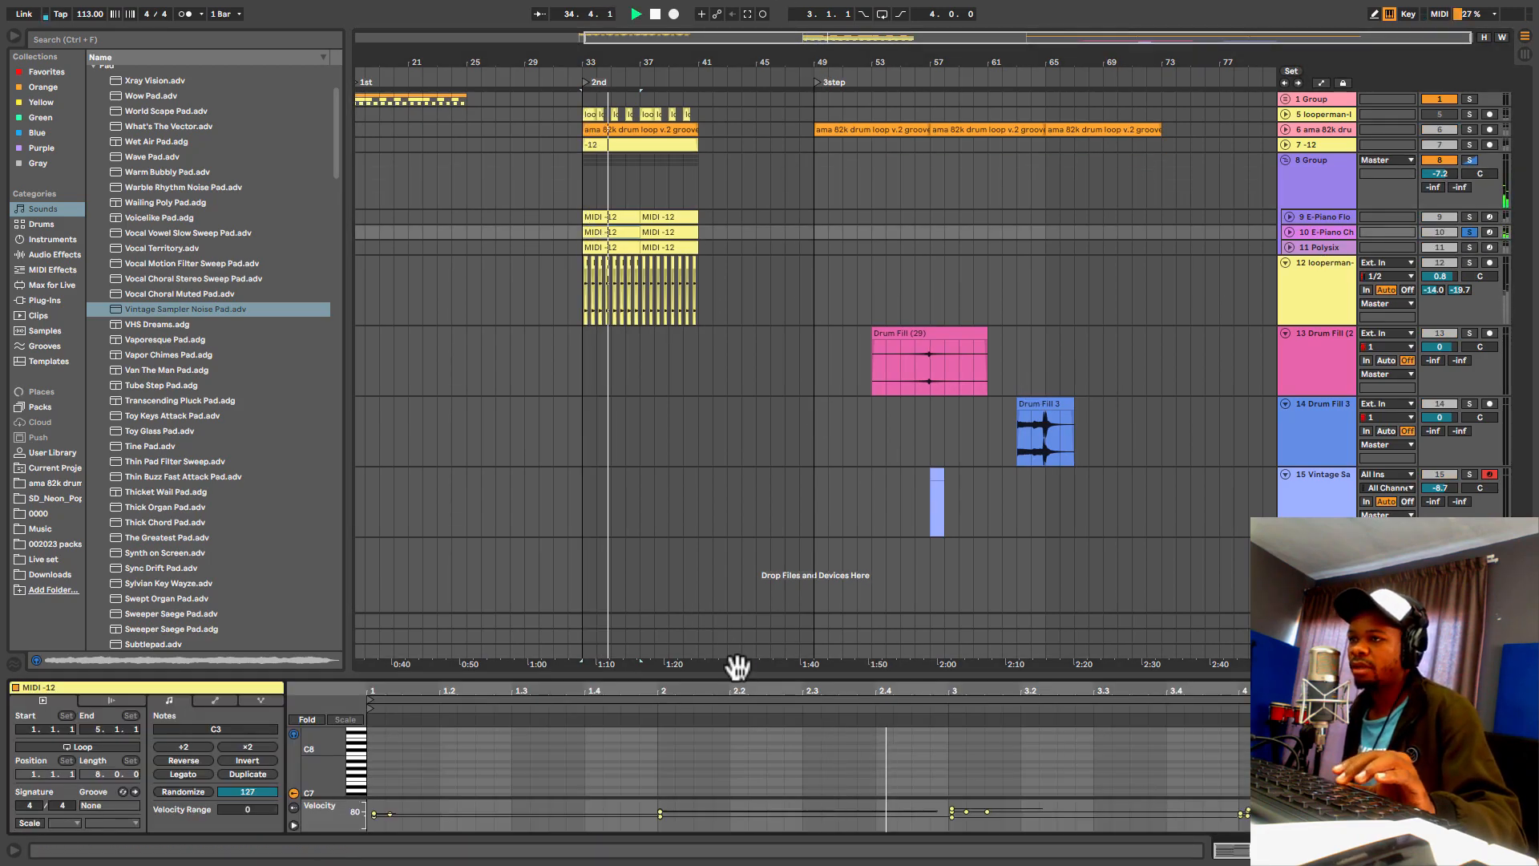
pyautogui.moveTo(773, 677); pyautogui.dragTo(721, 95)
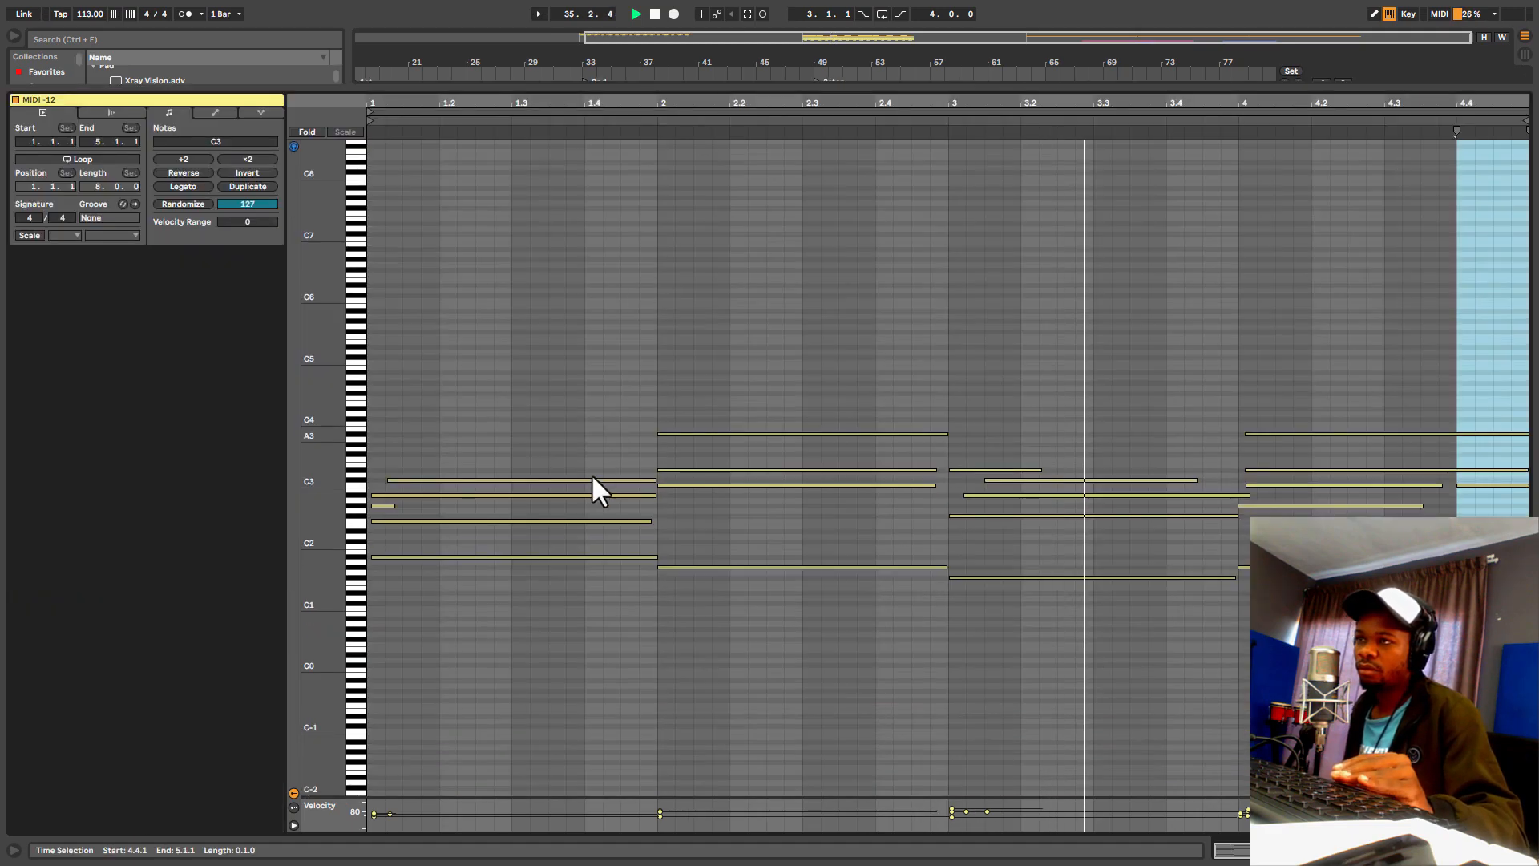
# Step: Stop playback, audition the A#1 and A#2 keys against the chord notes, and return to the arrangement
pyautogui.press('space')
pyautogui.click(353, 557)
pyautogui.moveTo(309, 550); pyautogui.dragTo(346, 559)
pyautogui.click(354, 557)
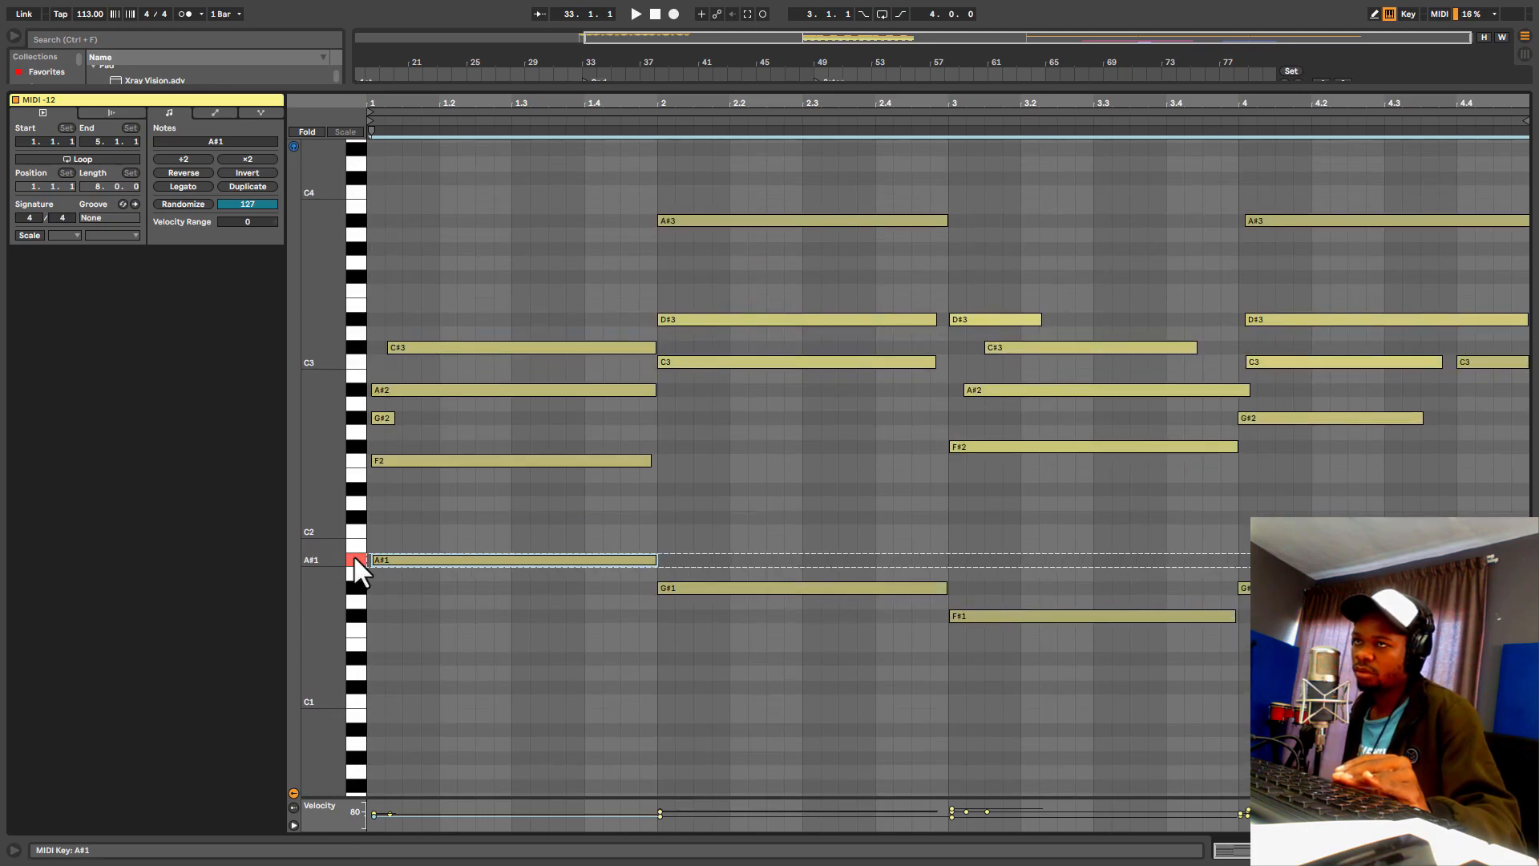
pyautogui.click(355, 390)
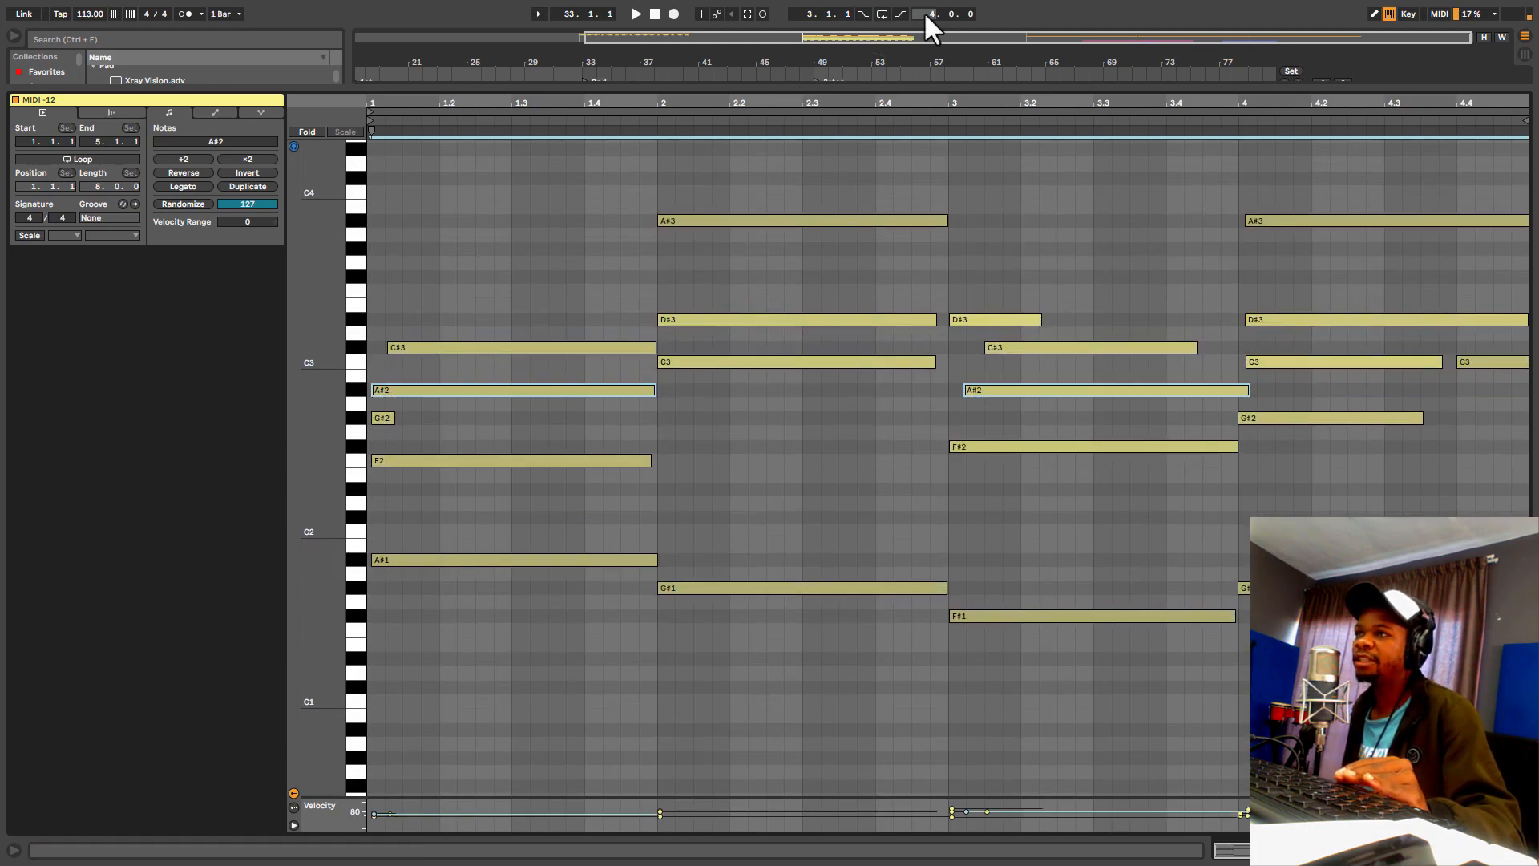
pyautogui.hotkey('ctrl', 'alt', 'l')
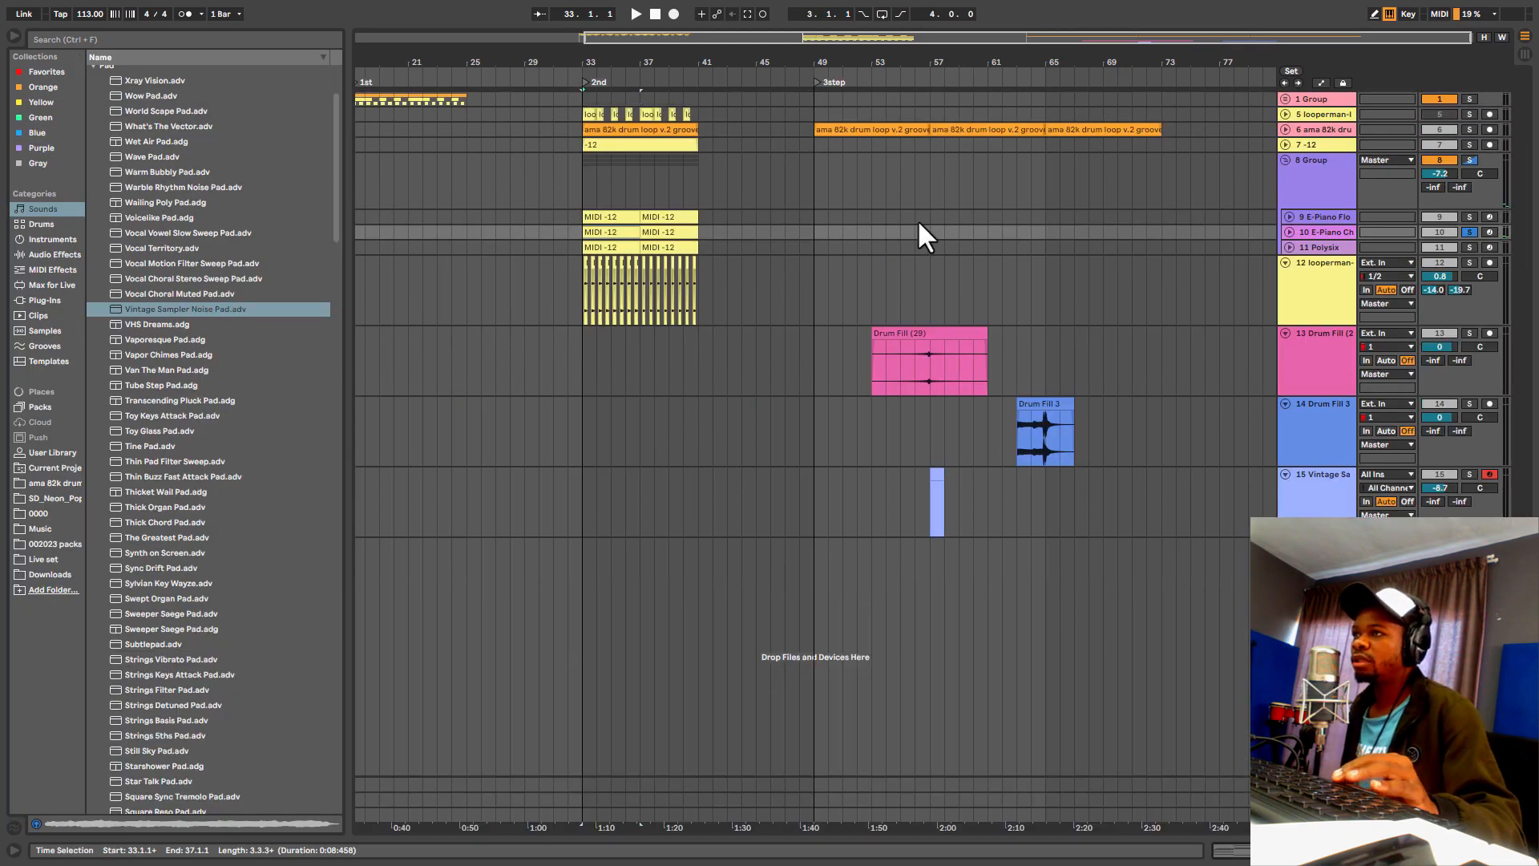
# Step: Create a MIDI clip on the E-Piano Cheap track at bar 57, extend it to bar 61 and consolidate it
pyautogui.doubleClick(934, 231)
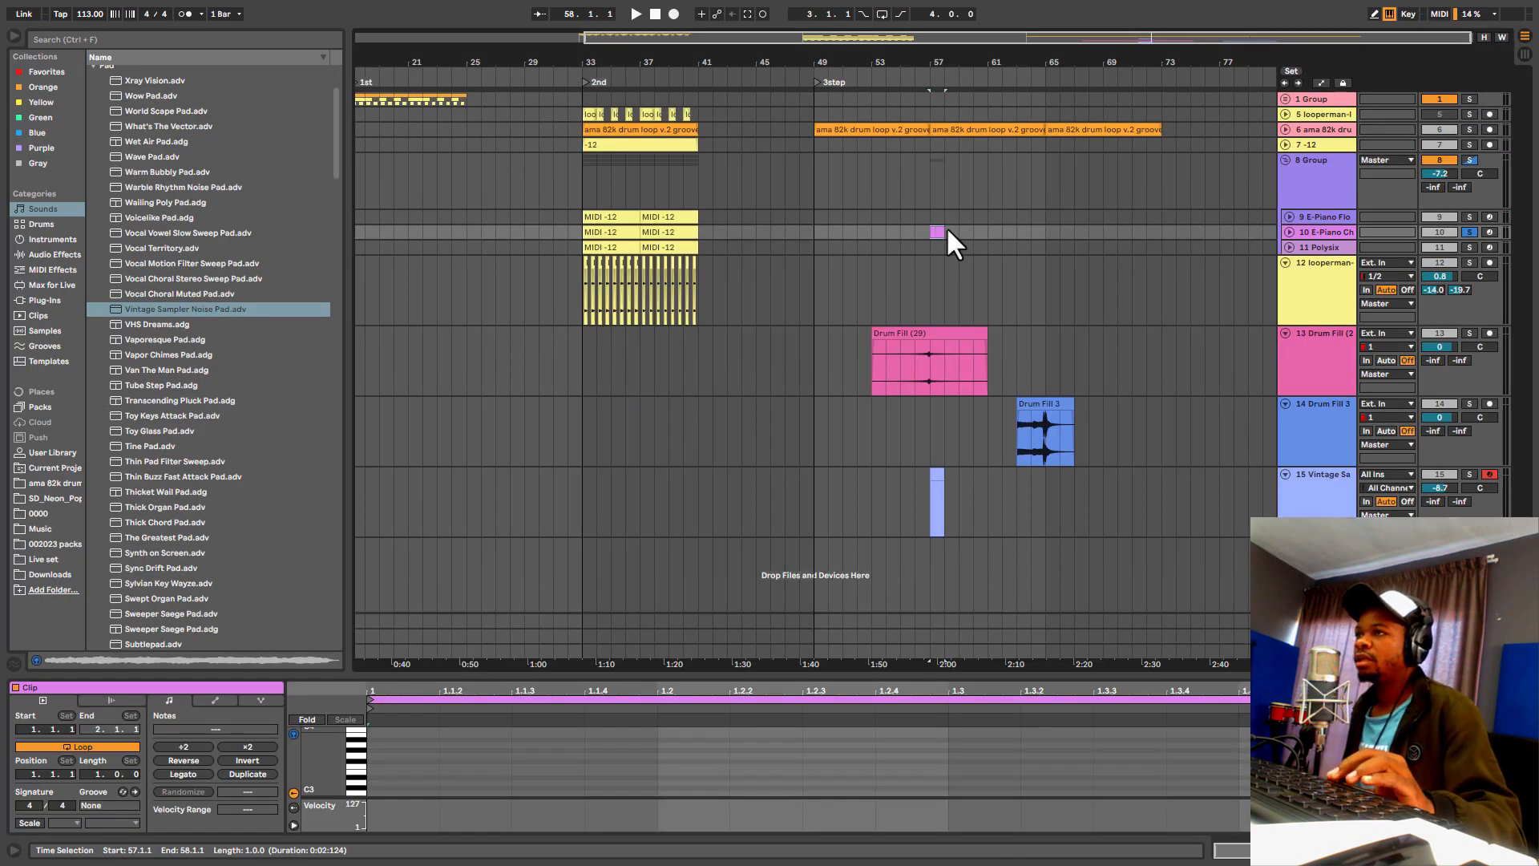
pyautogui.moveTo(945, 231); pyautogui.dragTo(978, 232)
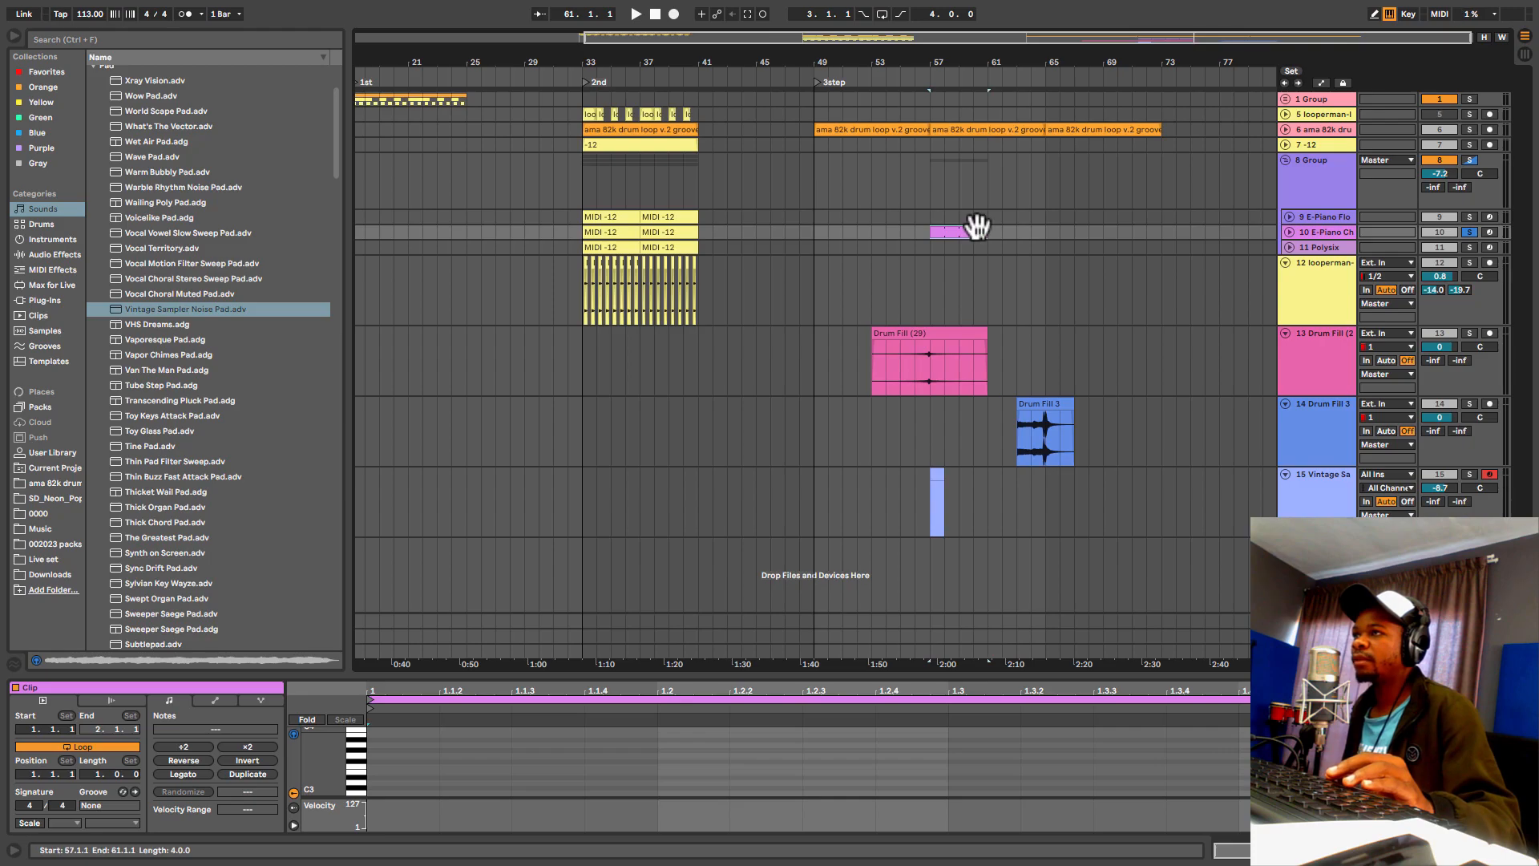
pyautogui.rightClick(974, 230)
pyautogui.click(1034, 383)
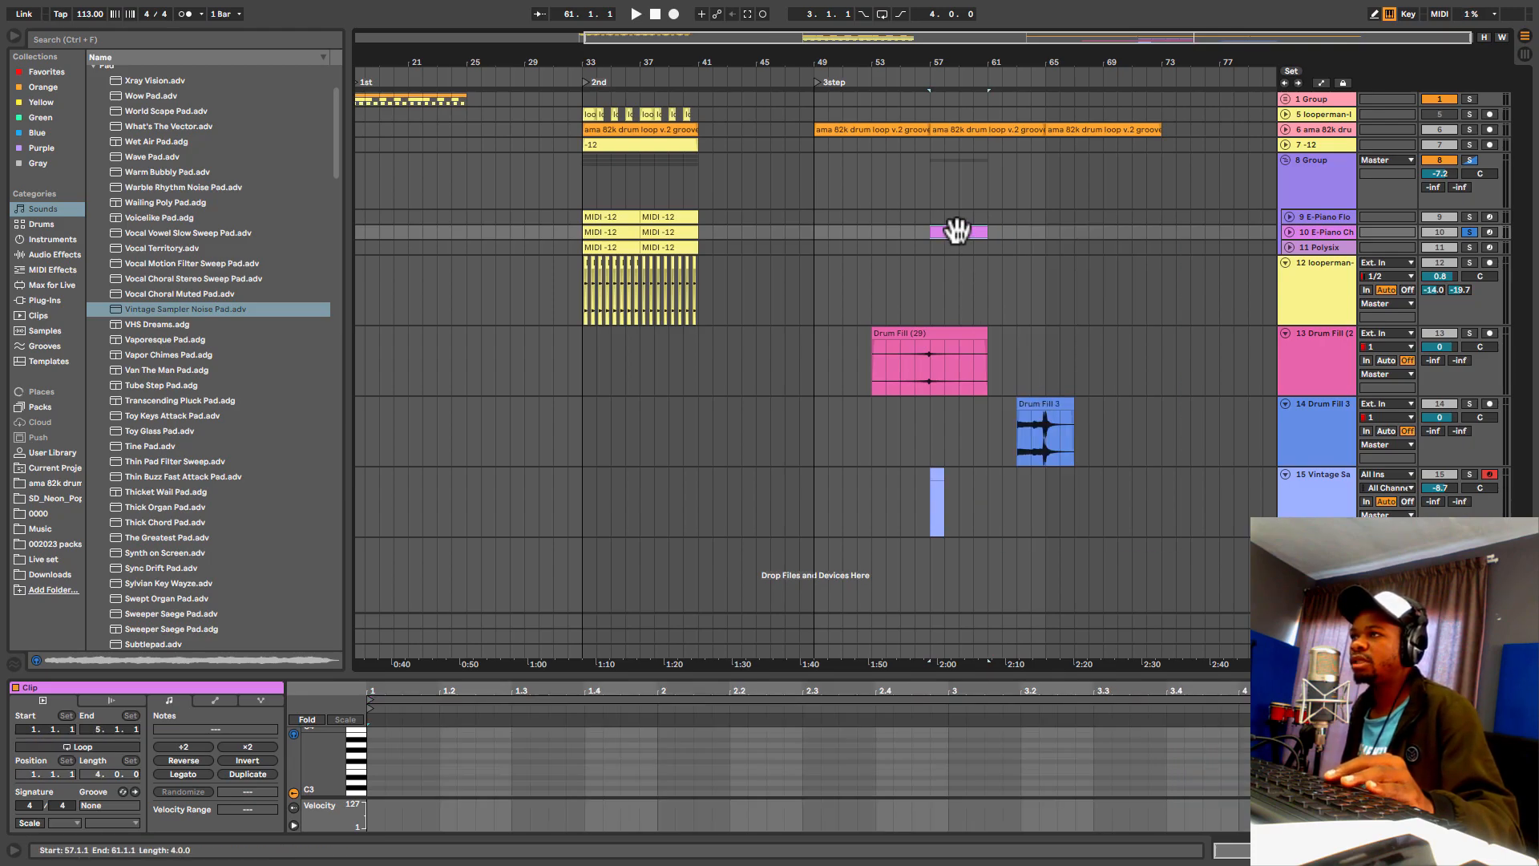
# Step: Draw an A#2 note lasting the full four bars of the new MIDI clip
pyautogui.moveTo(838, 674); pyautogui.dragTo(722, 77)
pyautogui.click(358, 361)
pyautogui.click(361, 488)
pyautogui.doubleClick(373, 489)
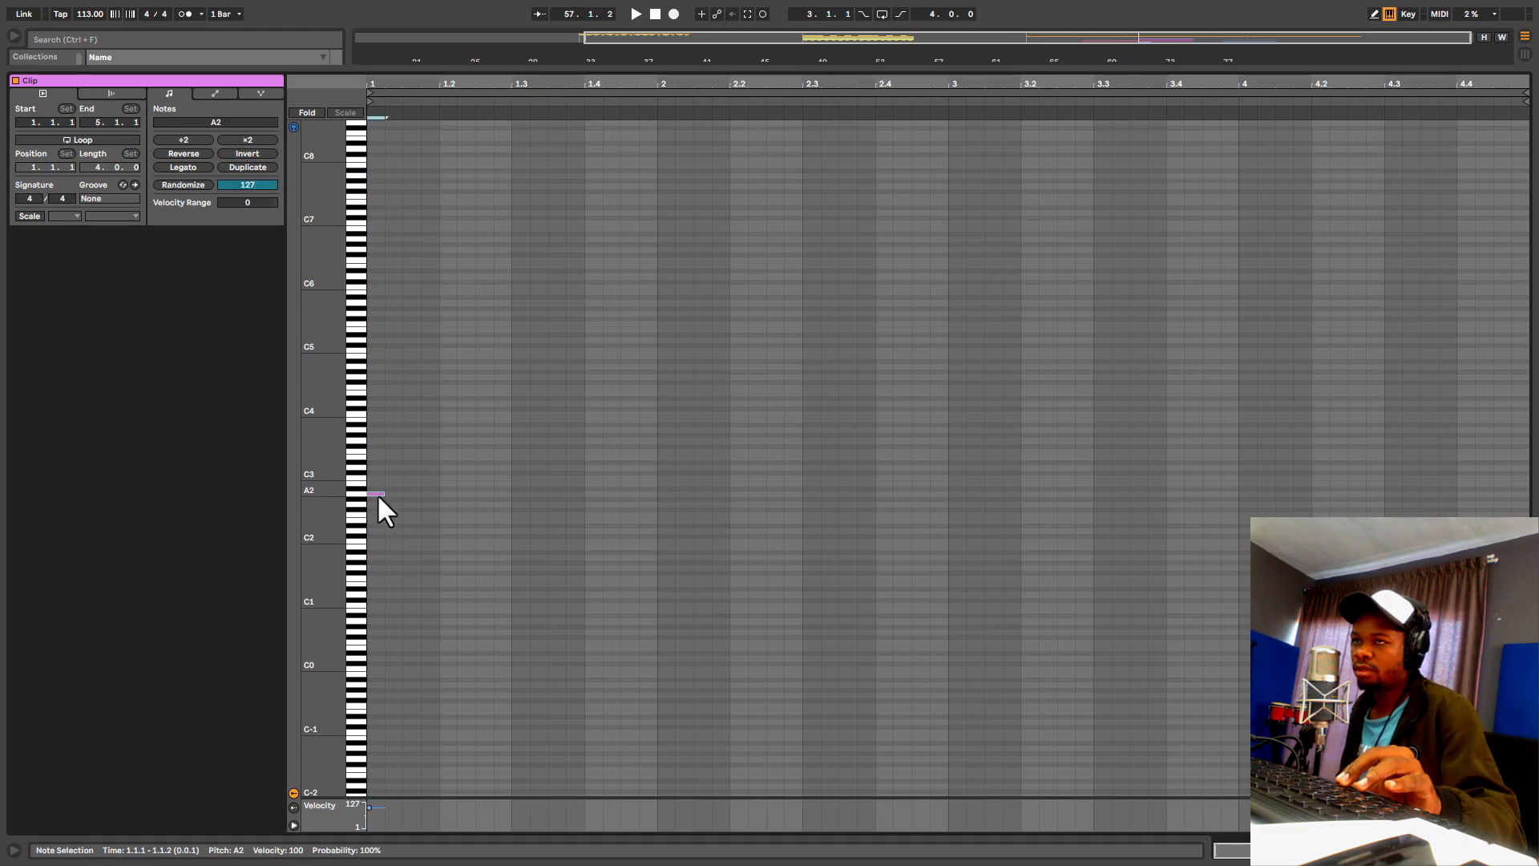
pyautogui.moveTo(384, 490); pyautogui.dragTo(1521, 509)
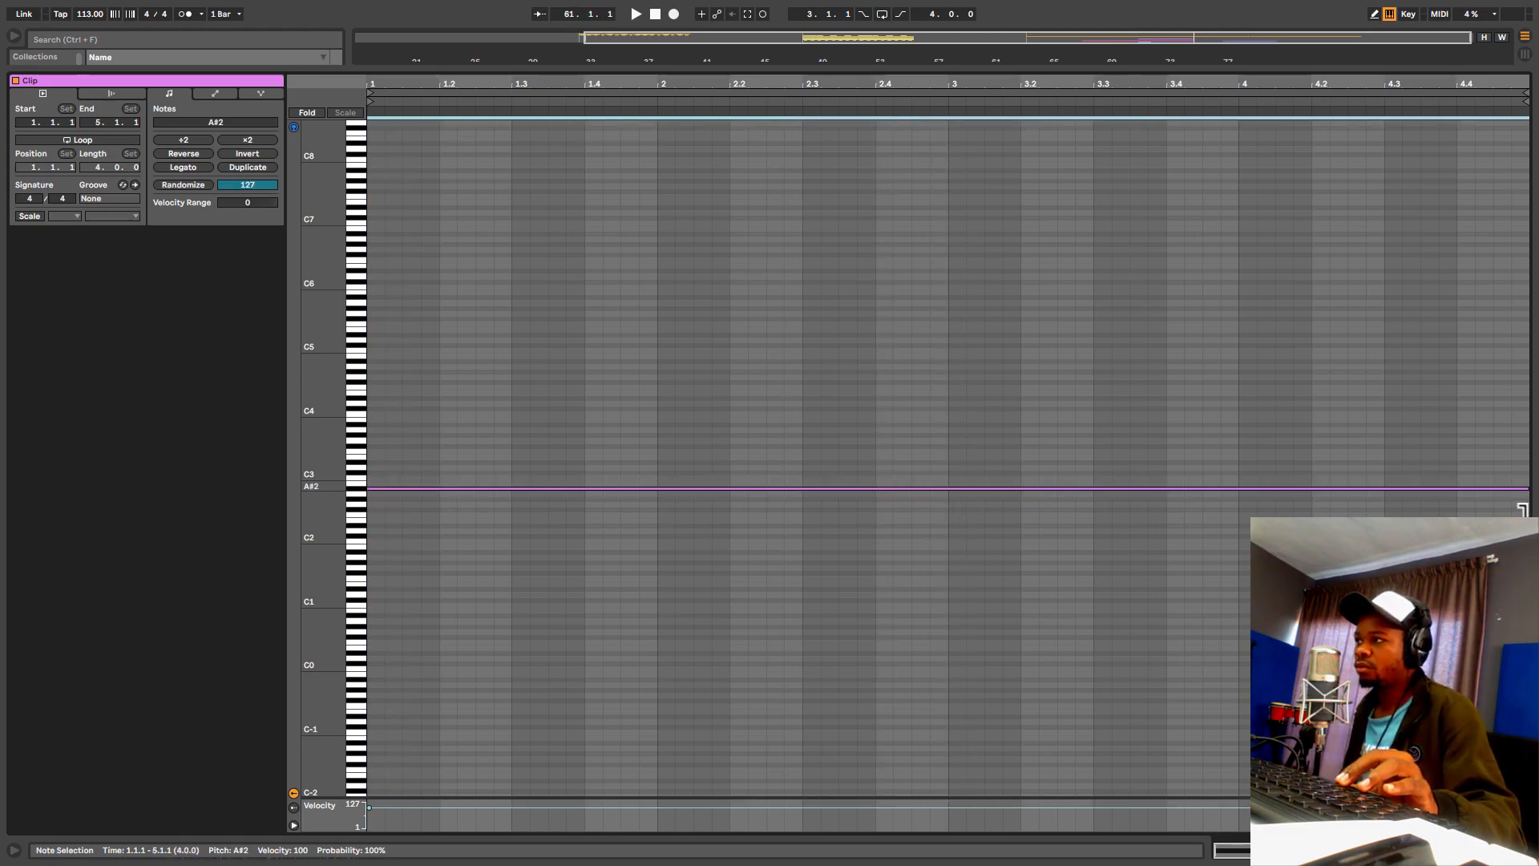
pyautogui.click(1333, 368)
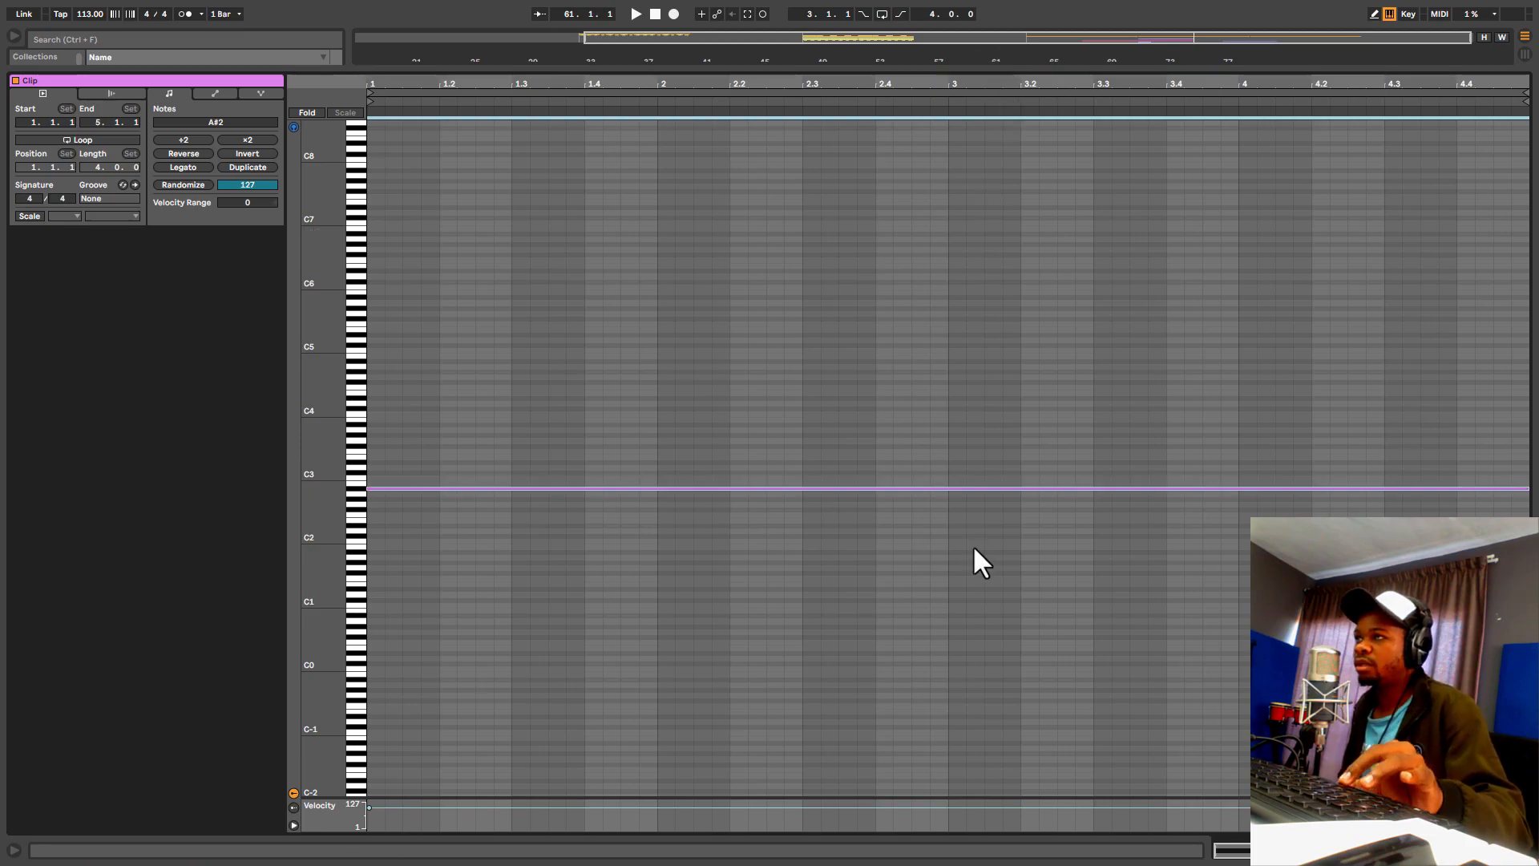
# Step: Move the A#2 clip to bar 57 on the Vintage Sampler pad track and fold 8 Group
pyautogui.moveTo(1095, 69); pyautogui.dragTo(953, 718)
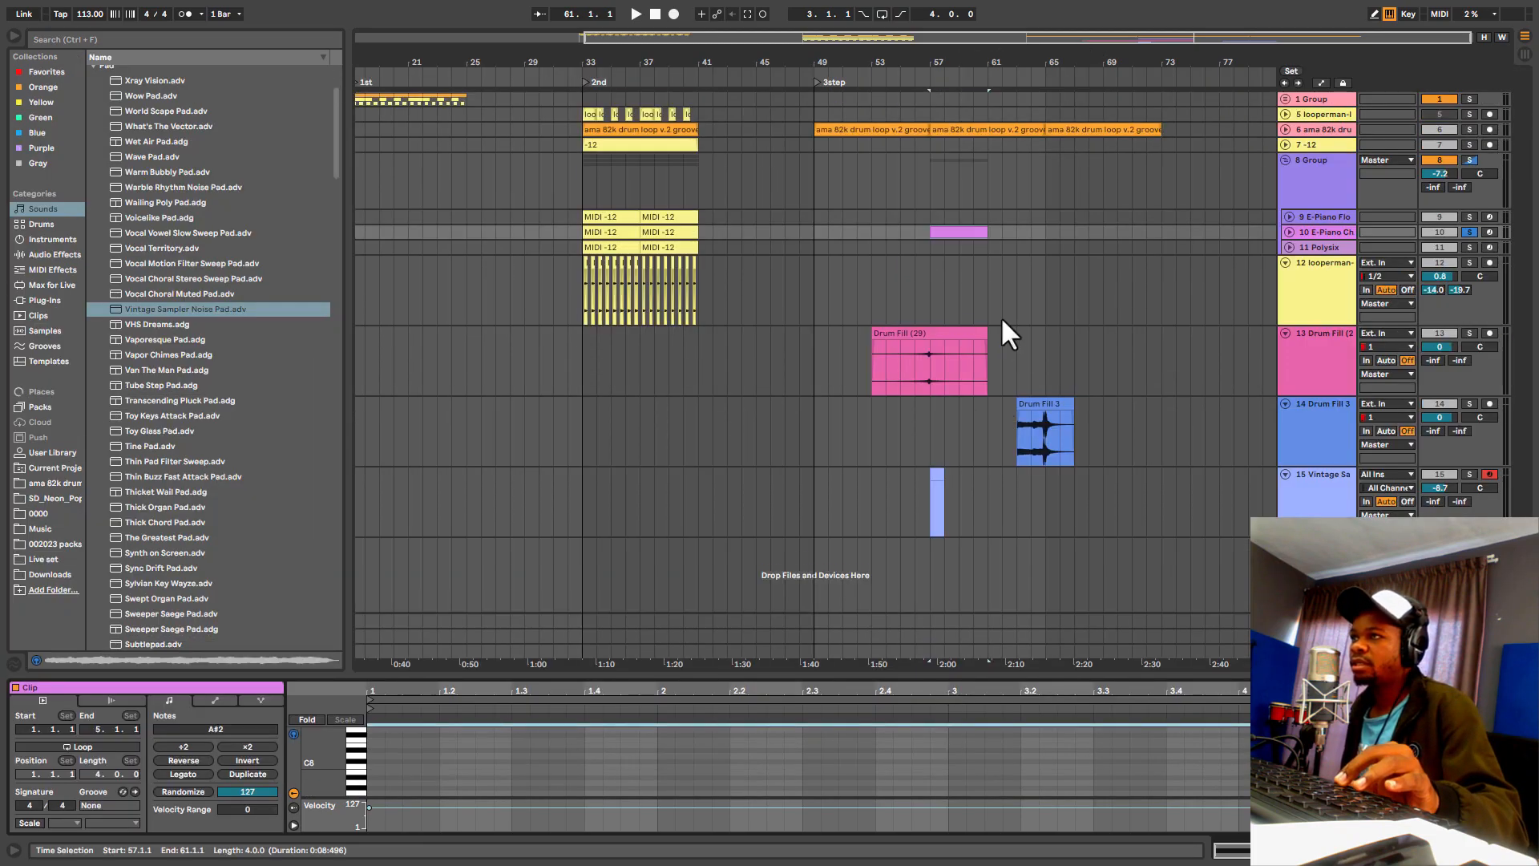
pyautogui.moveTo(945, 232); pyautogui.dragTo(958, 501)
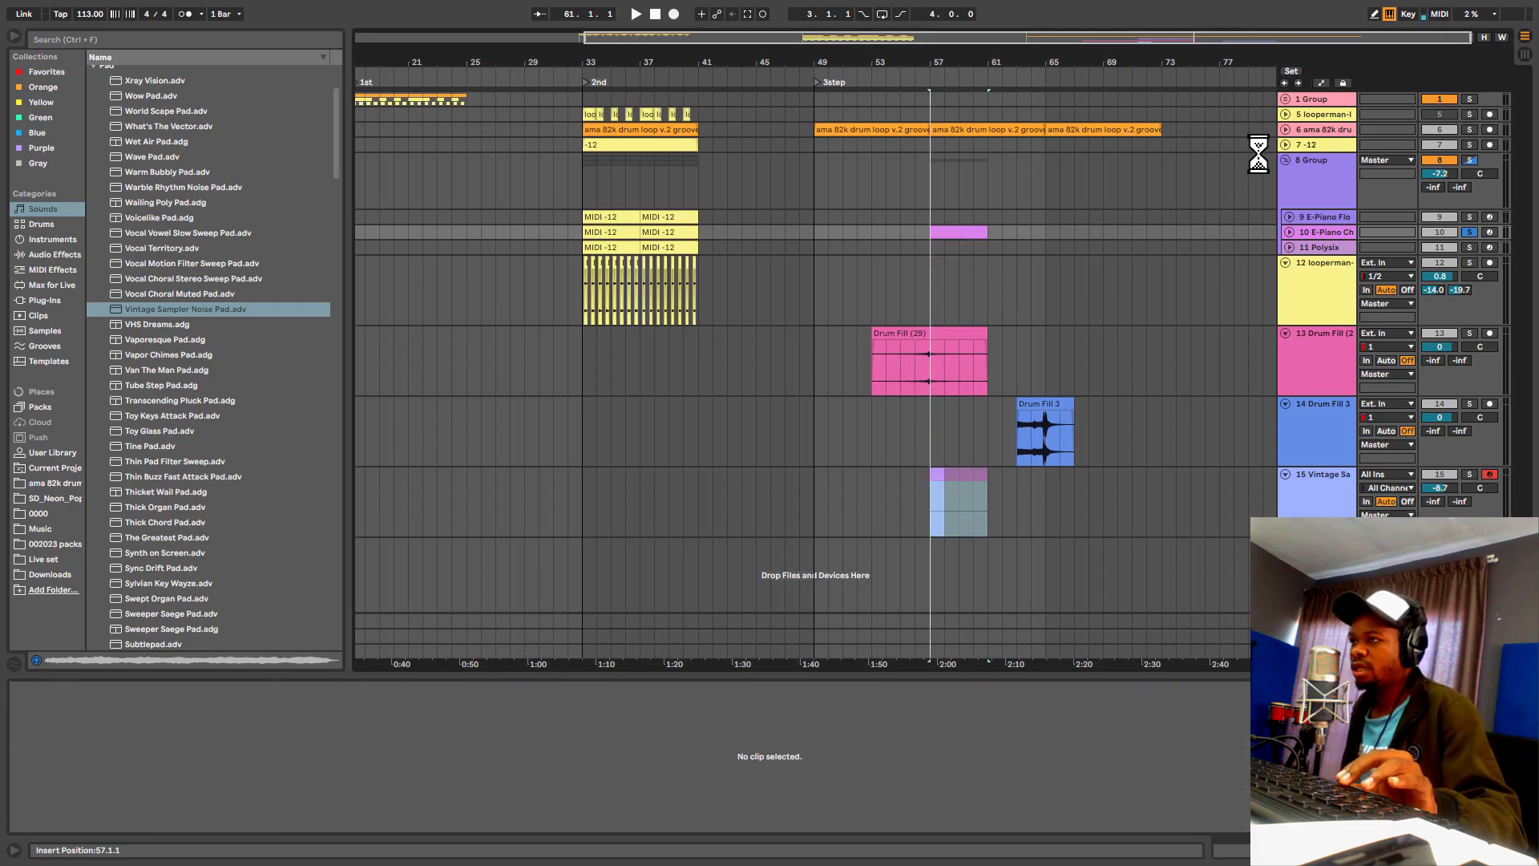
pyautogui.click(1286, 158)
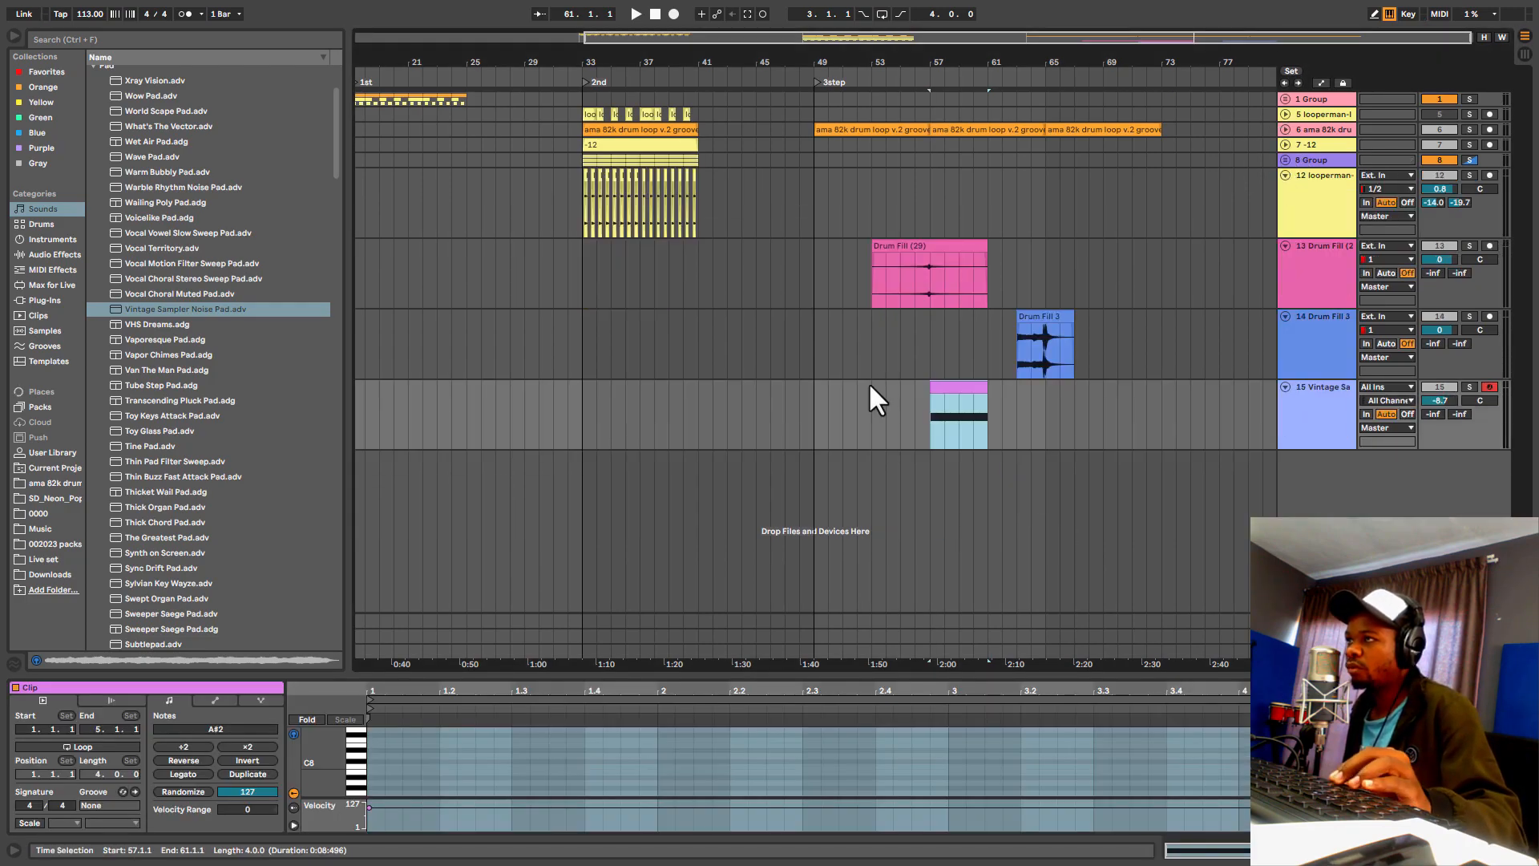
# Step: Solo the pad track during playback and lower its volume to -12.4 dB
pyautogui.press('space')
pyautogui.click(1469, 387)
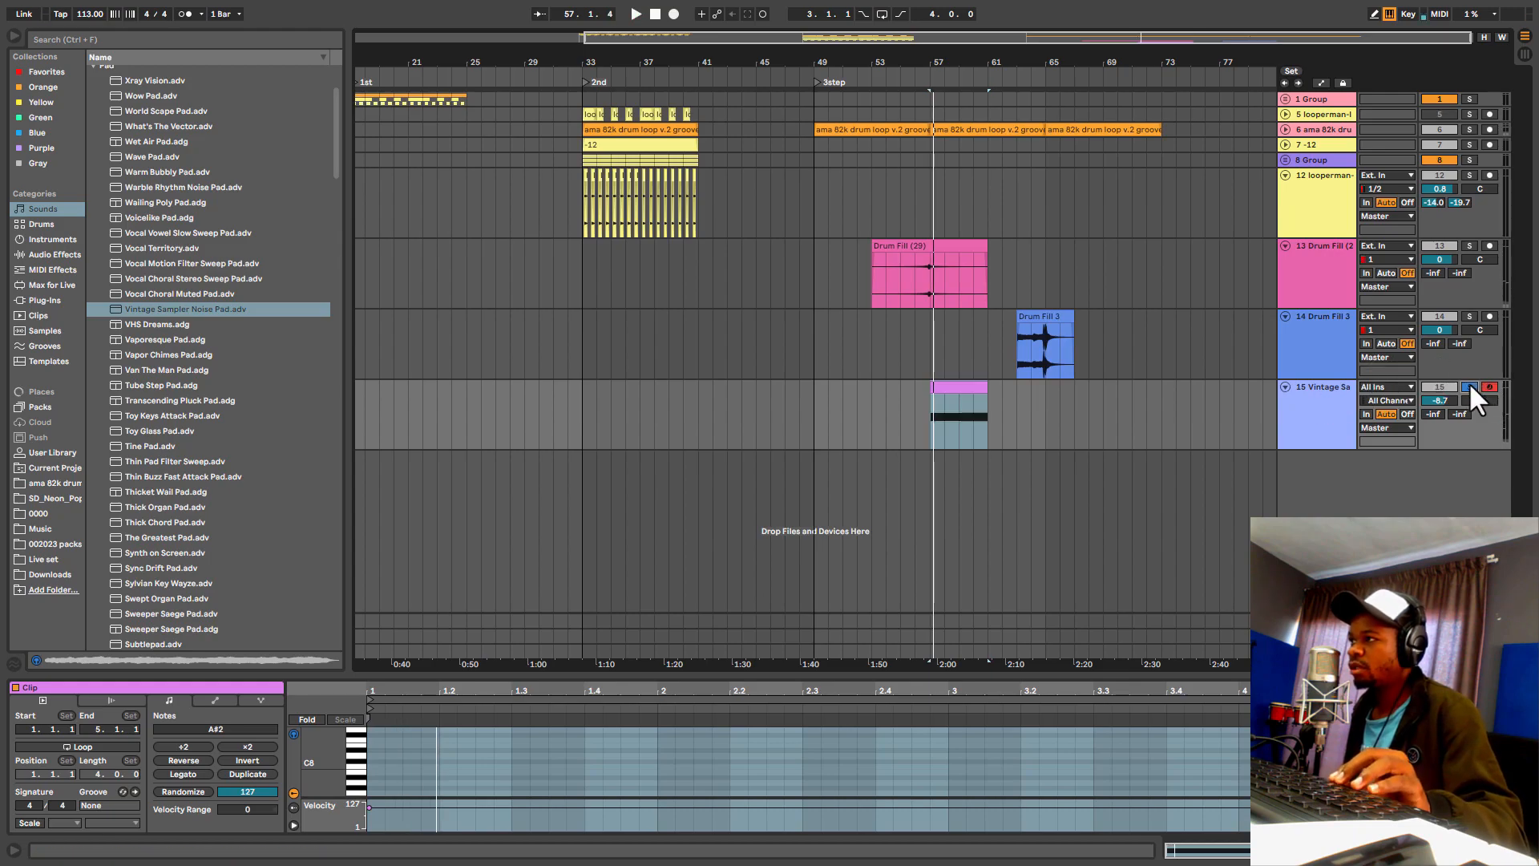
pyautogui.moveTo(1439, 400); pyautogui.dragTo(1438, 433)
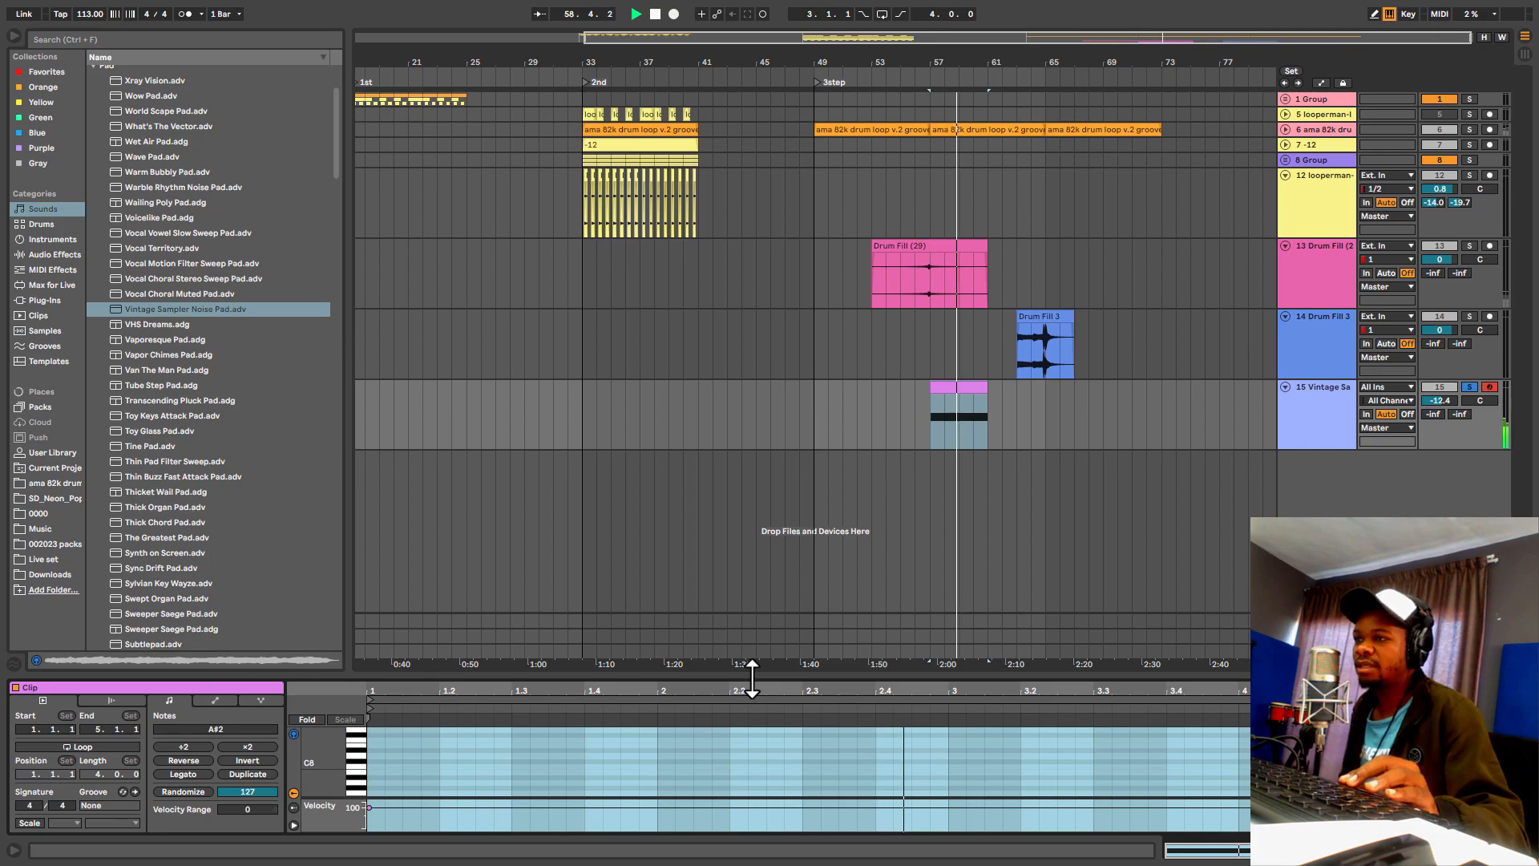
# Step: Add an A#1 note lasting the full four bars below the A#2 note in the pad clip
pyautogui.hotkey('ctrl', 'alt', 'e')
pyautogui.click(694, 375)
pyautogui.press('space')
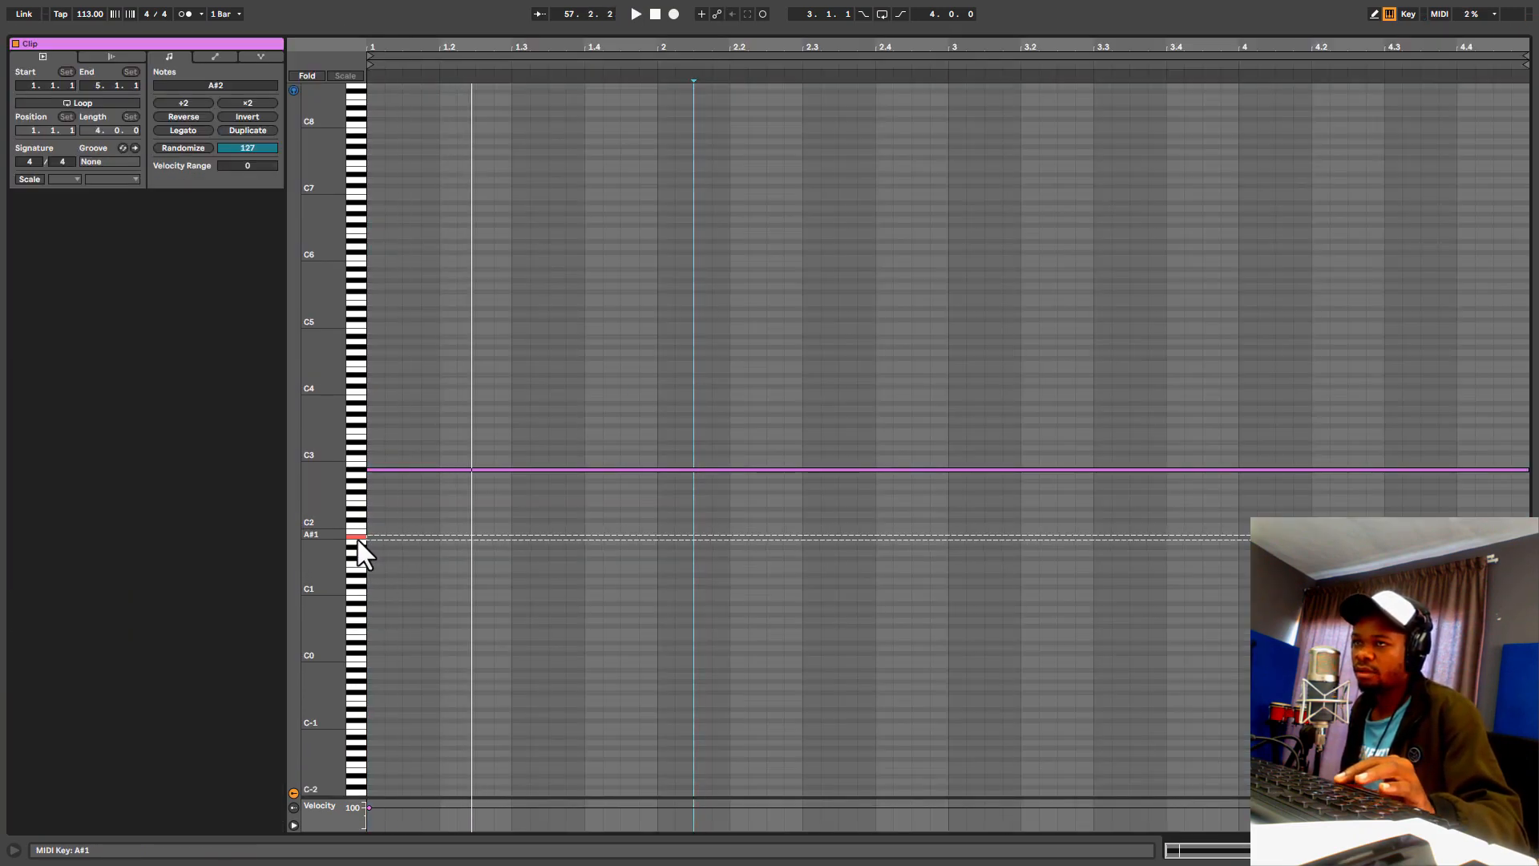
pyautogui.doubleClick(374, 537)
pyautogui.press('space')
pyautogui.moveTo(384, 537); pyautogui.dragTo(1519, 551)
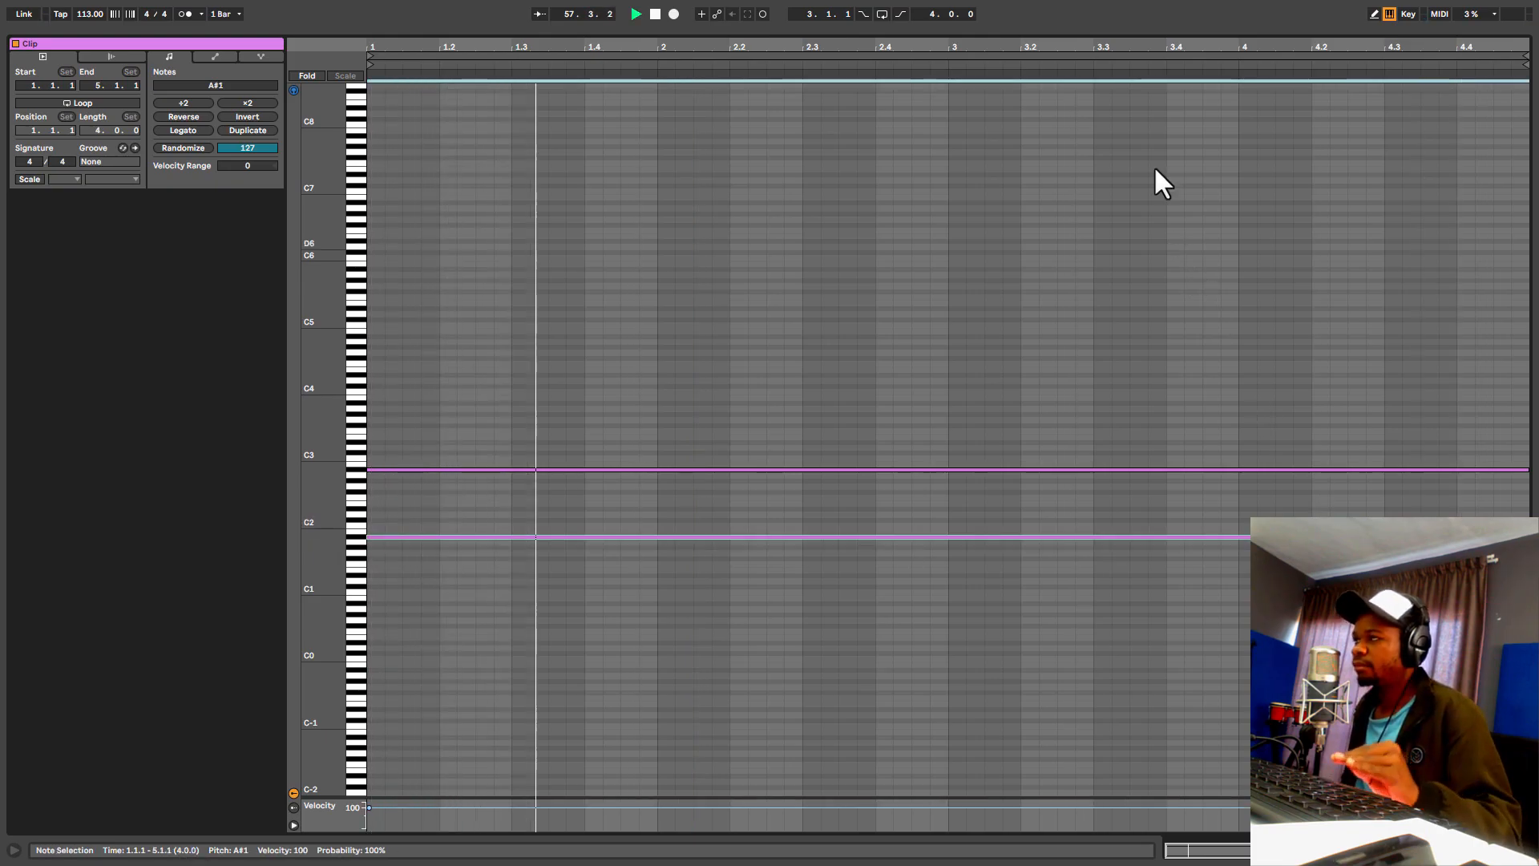
pyautogui.moveTo(1146, 29); pyautogui.dragTo(1030, 711)
# Step: Raise the pad track's Reverb send and lower its volume to -23.7 dB in the Session View mixer
pyautogui.press('space')
pyautogui.moveTo(1435, 414); pyautogui.dragTo(1435, 397)
pyautogui.press('Tab')
pyautogui.press('space')
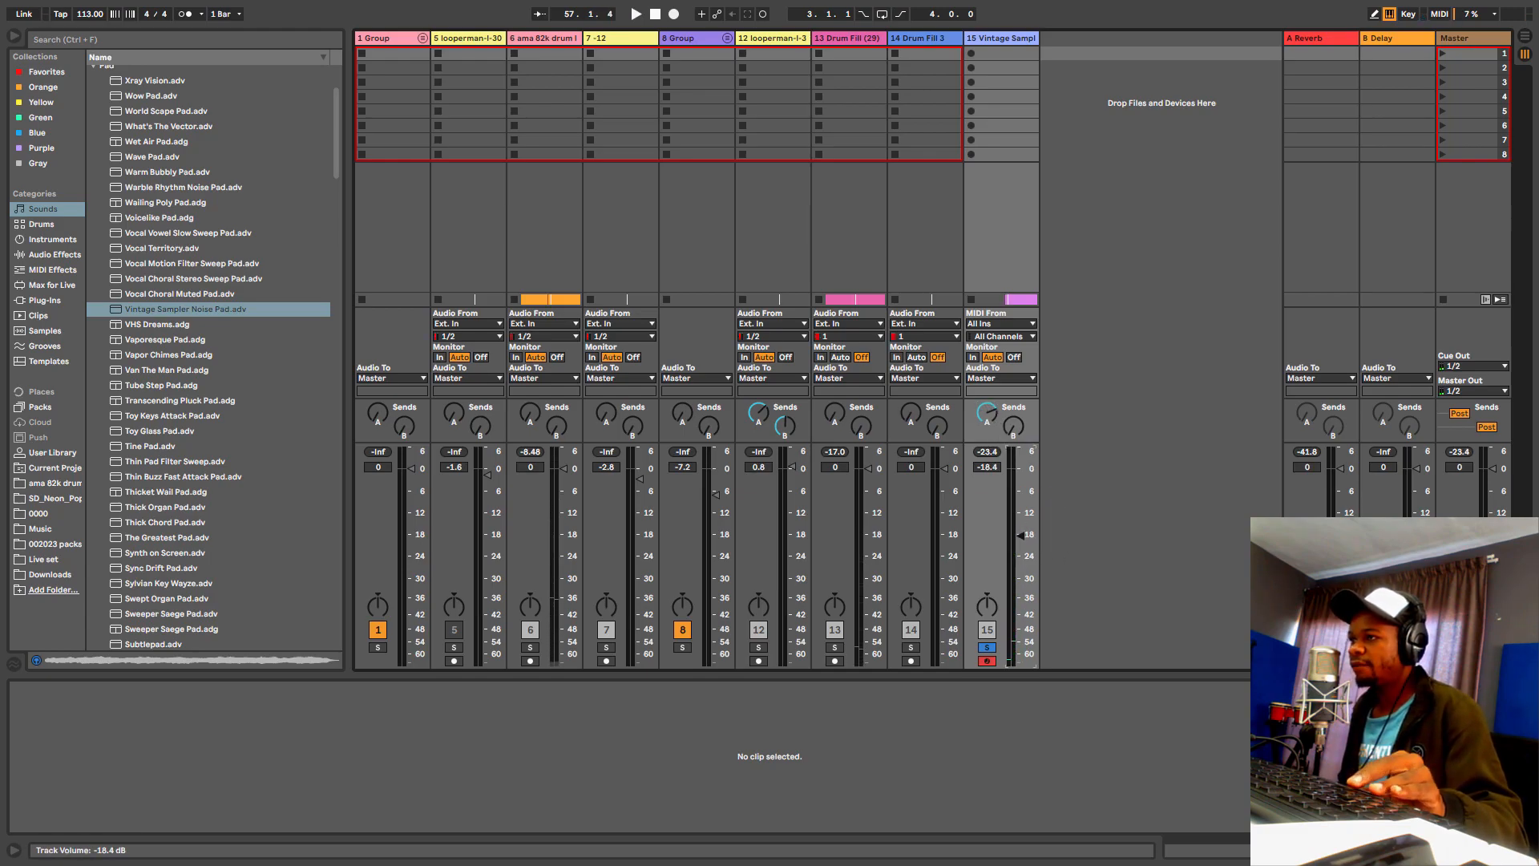
pyautogui.press('space')
pyautogui.moveTo(1020, 534); pyautogui.dragTo(1021, 549)
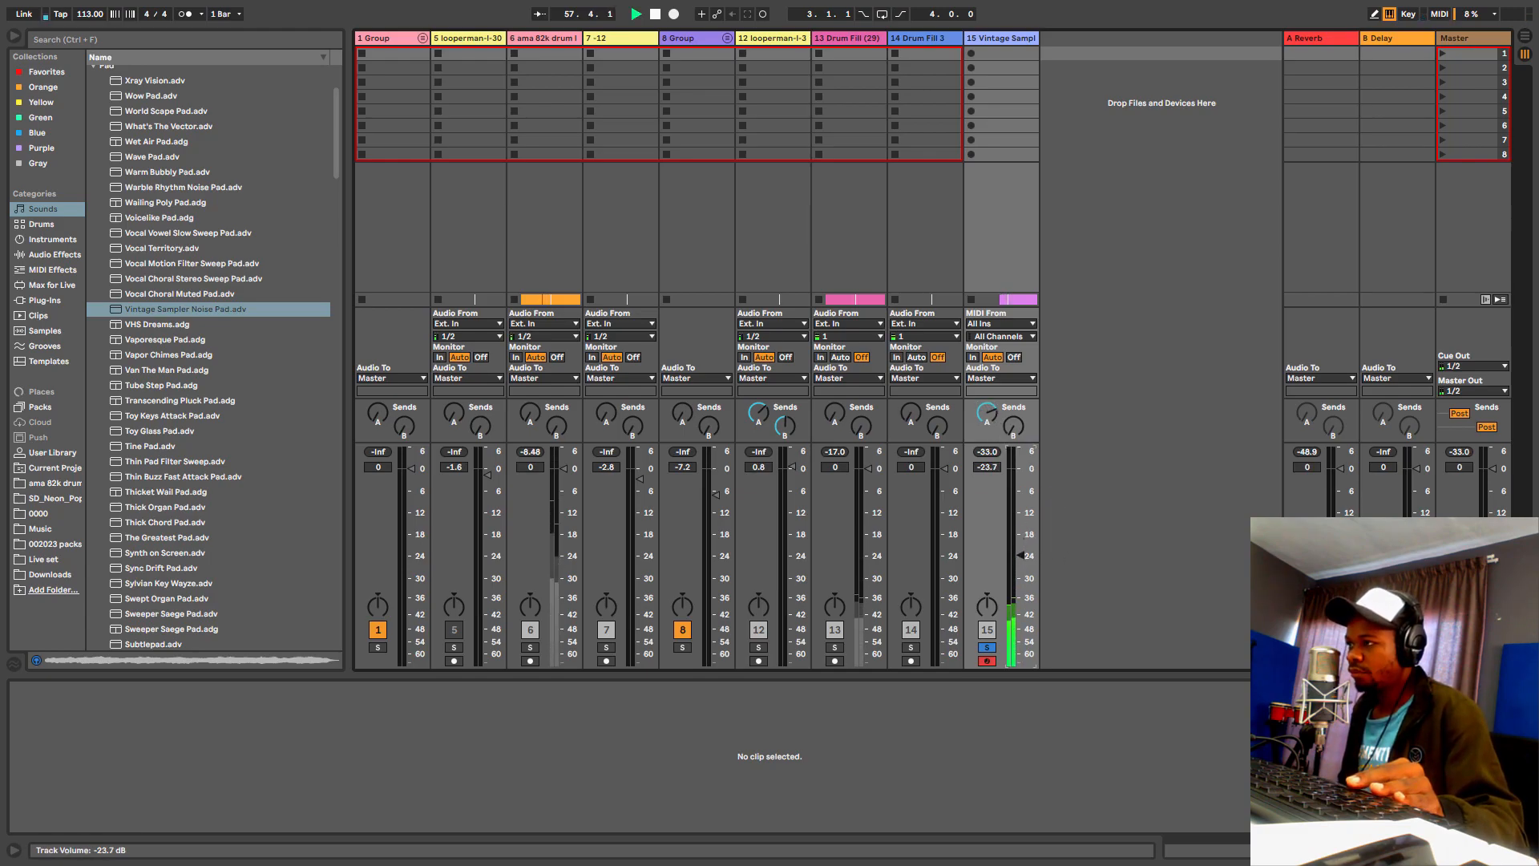
# Step: Add an Auto Filter after the pad instrument with its low-pass frequency at 719 Hz, and play the result
pyautogui.hotkey('shift', 'Tab')
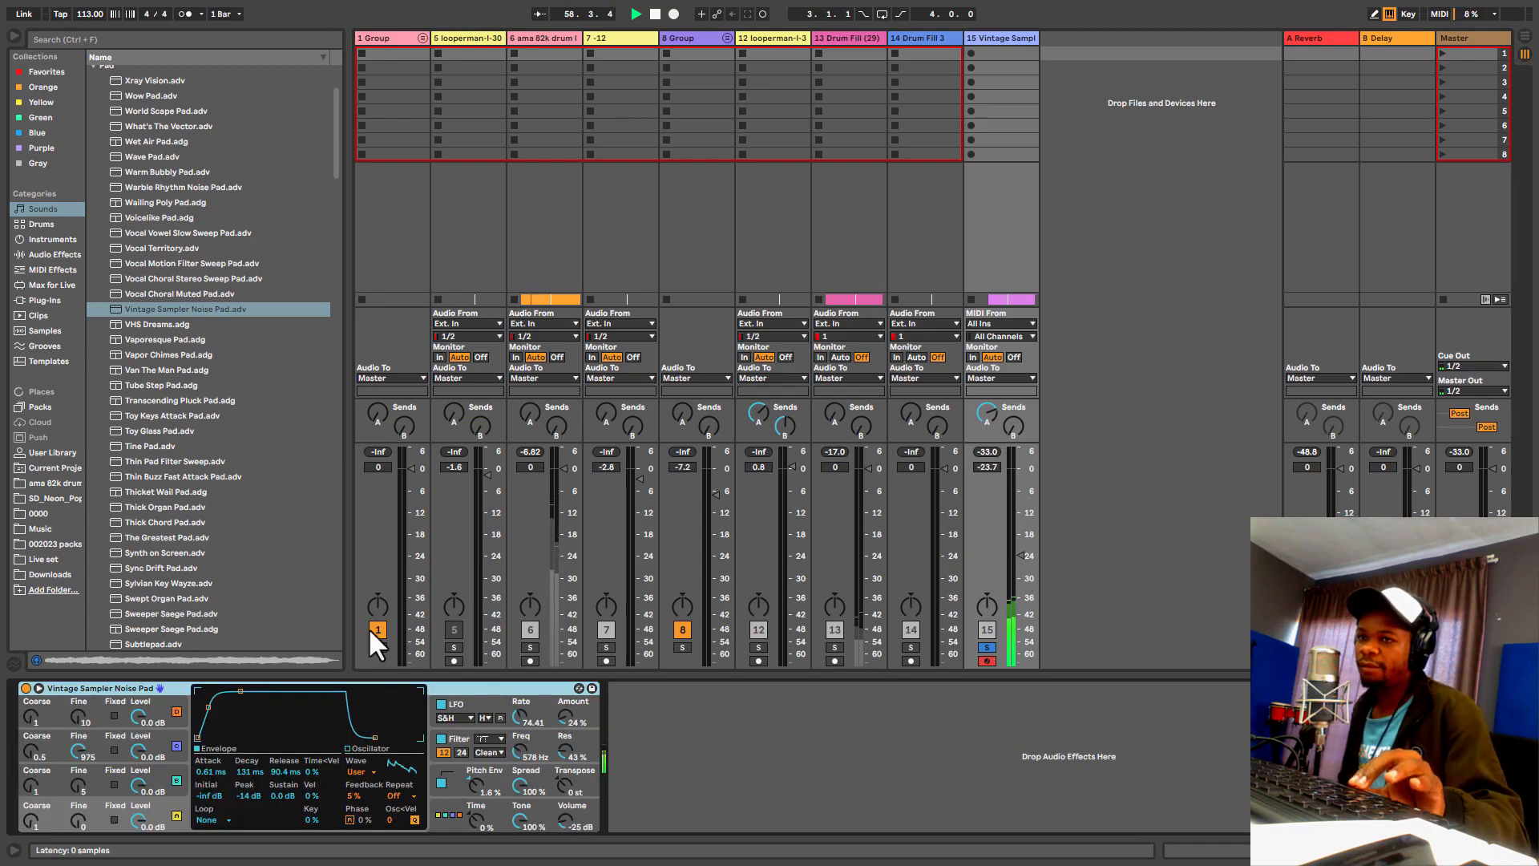
pyautogui.click(53, 254)
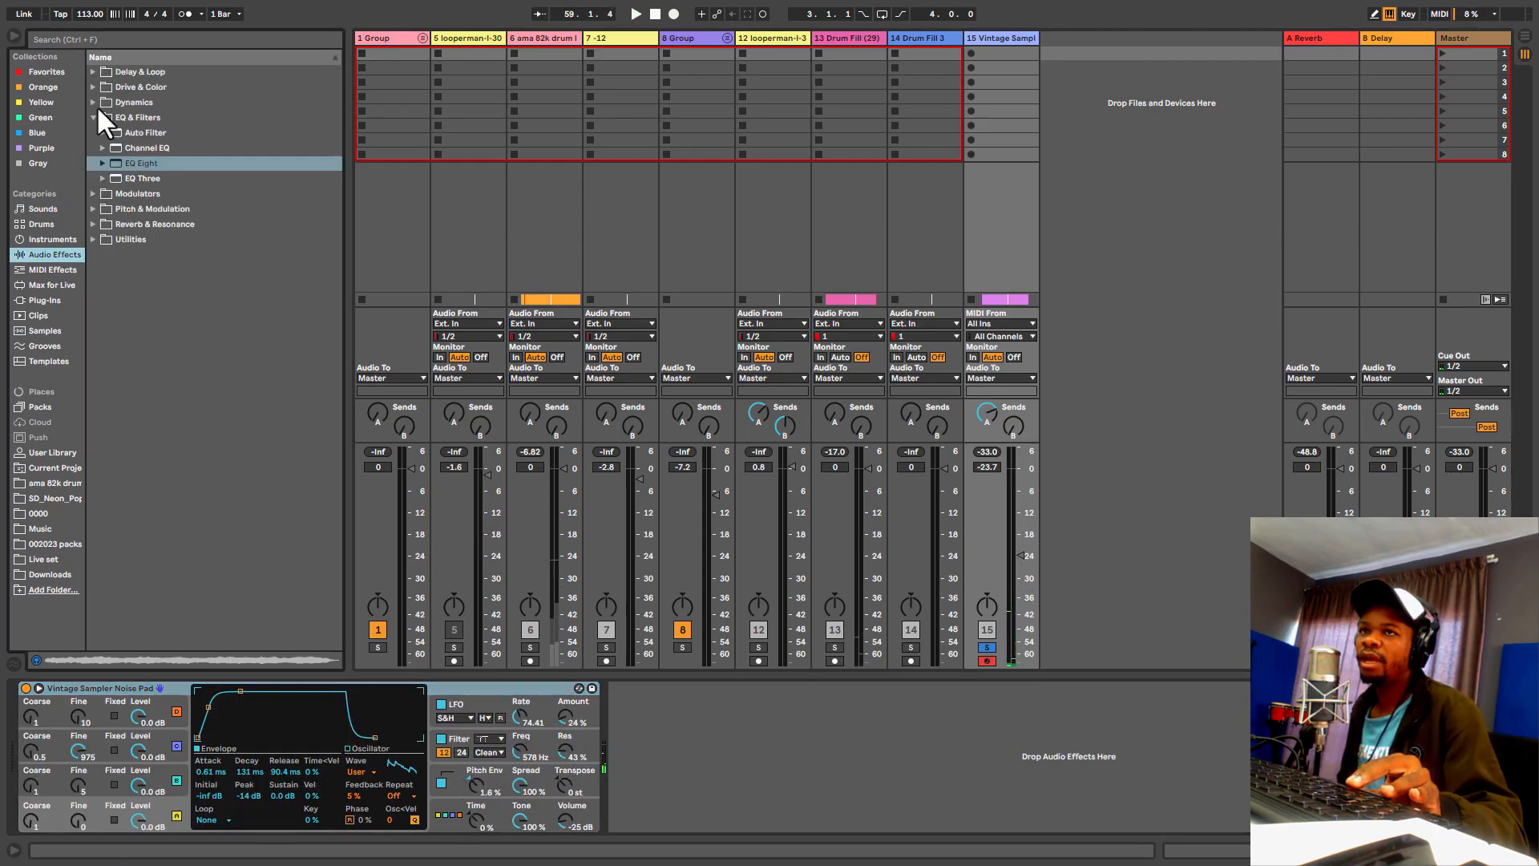
pyautogui.moveTo(137, 131); pyautogui.dragTo(828, 772)
pyautogui.press('space')
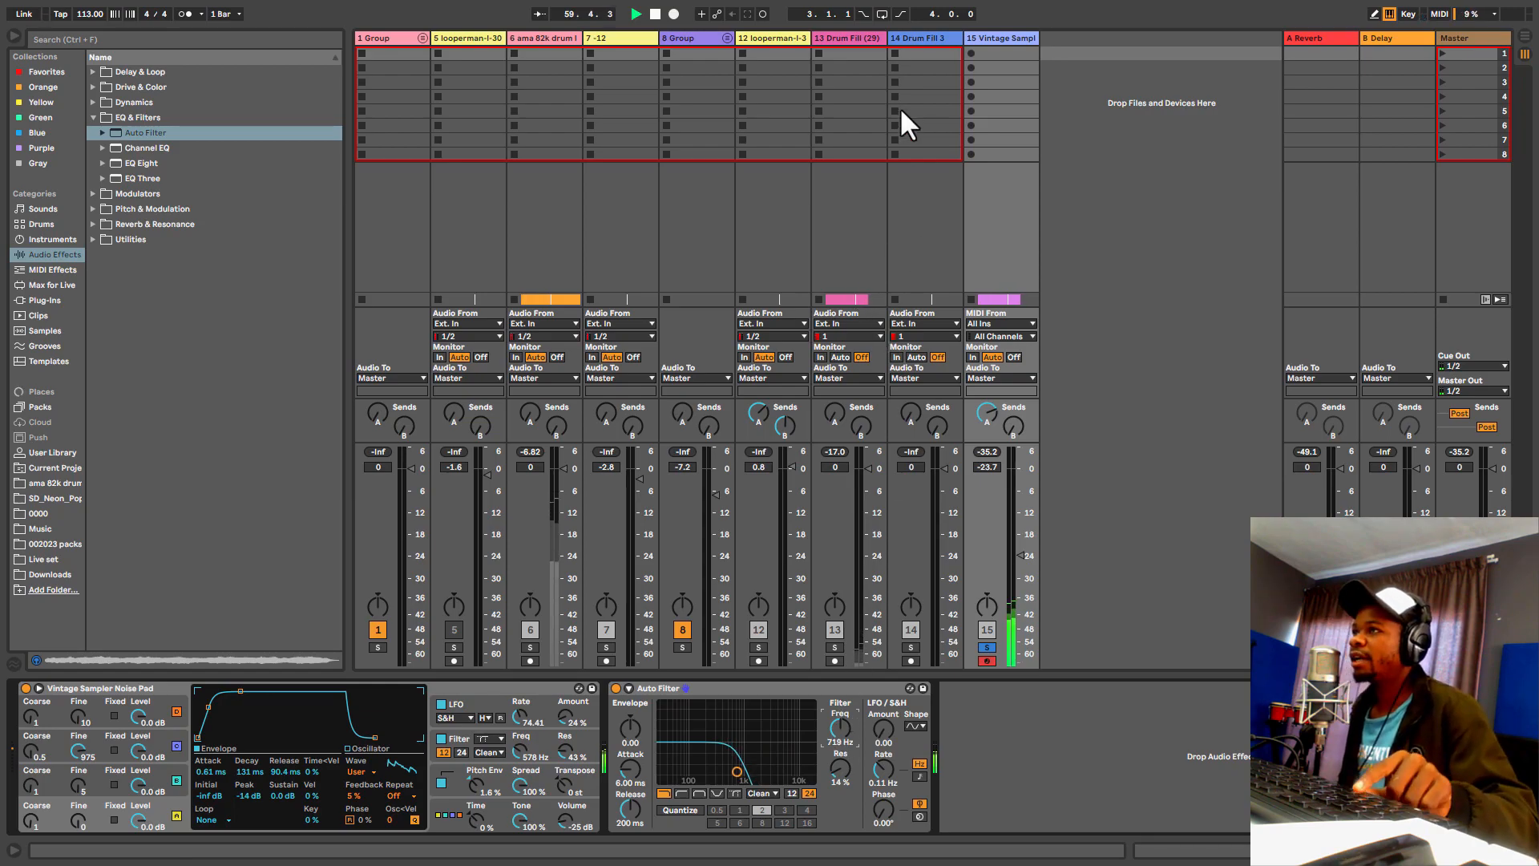
# Step: Duplicate the pad track and delete the Auto Filter from the copy
pyautogui.rightClick(1026, 35)
pyautogui.click(1092, 66)
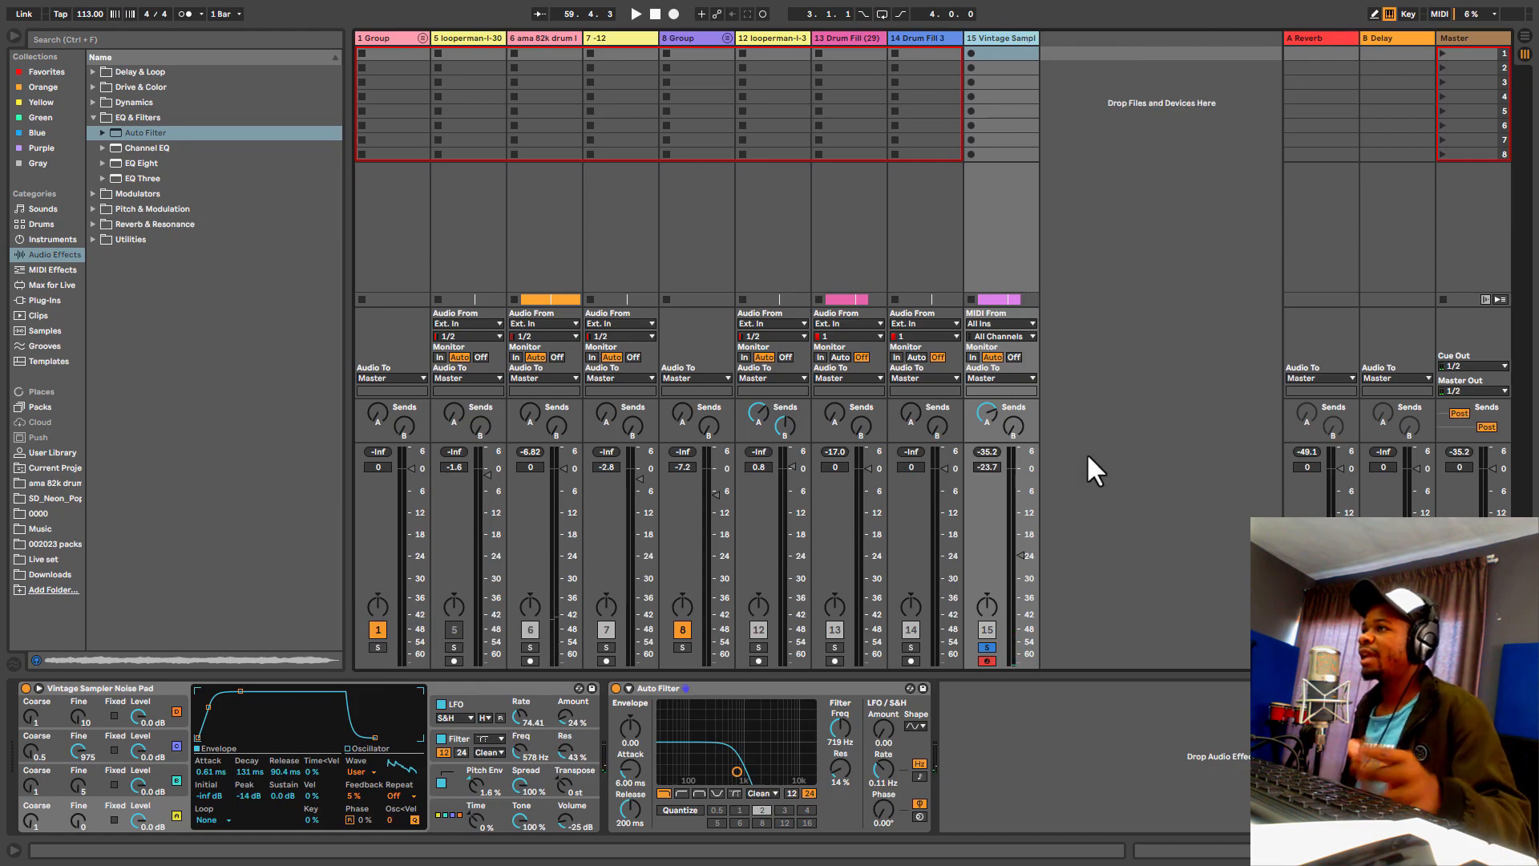
pyautogui.click(615, 688)
pyautogui.click(723, 685)
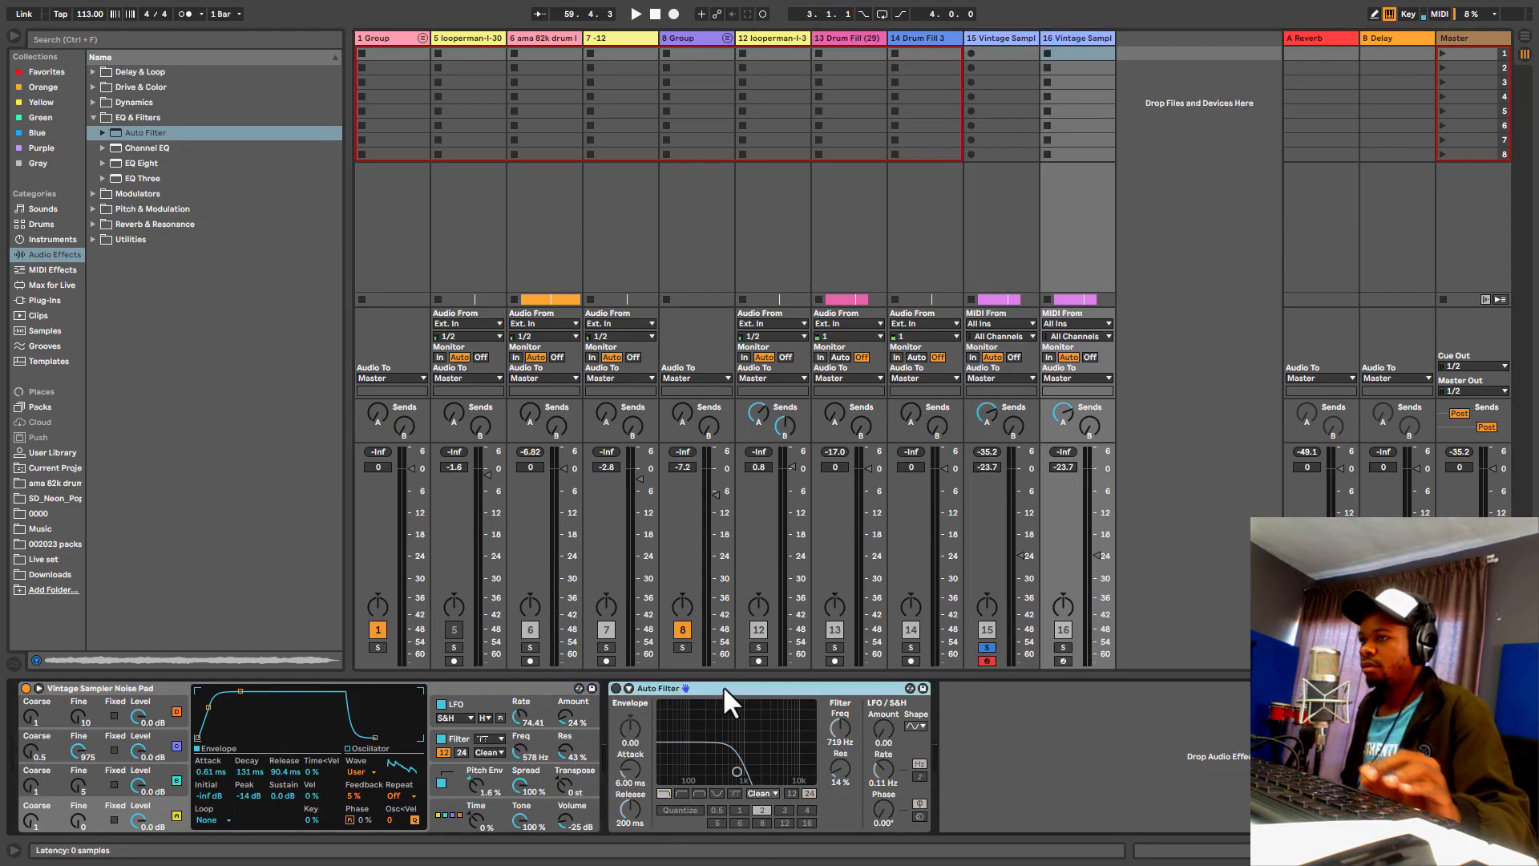
pyautogui.press('Delete')
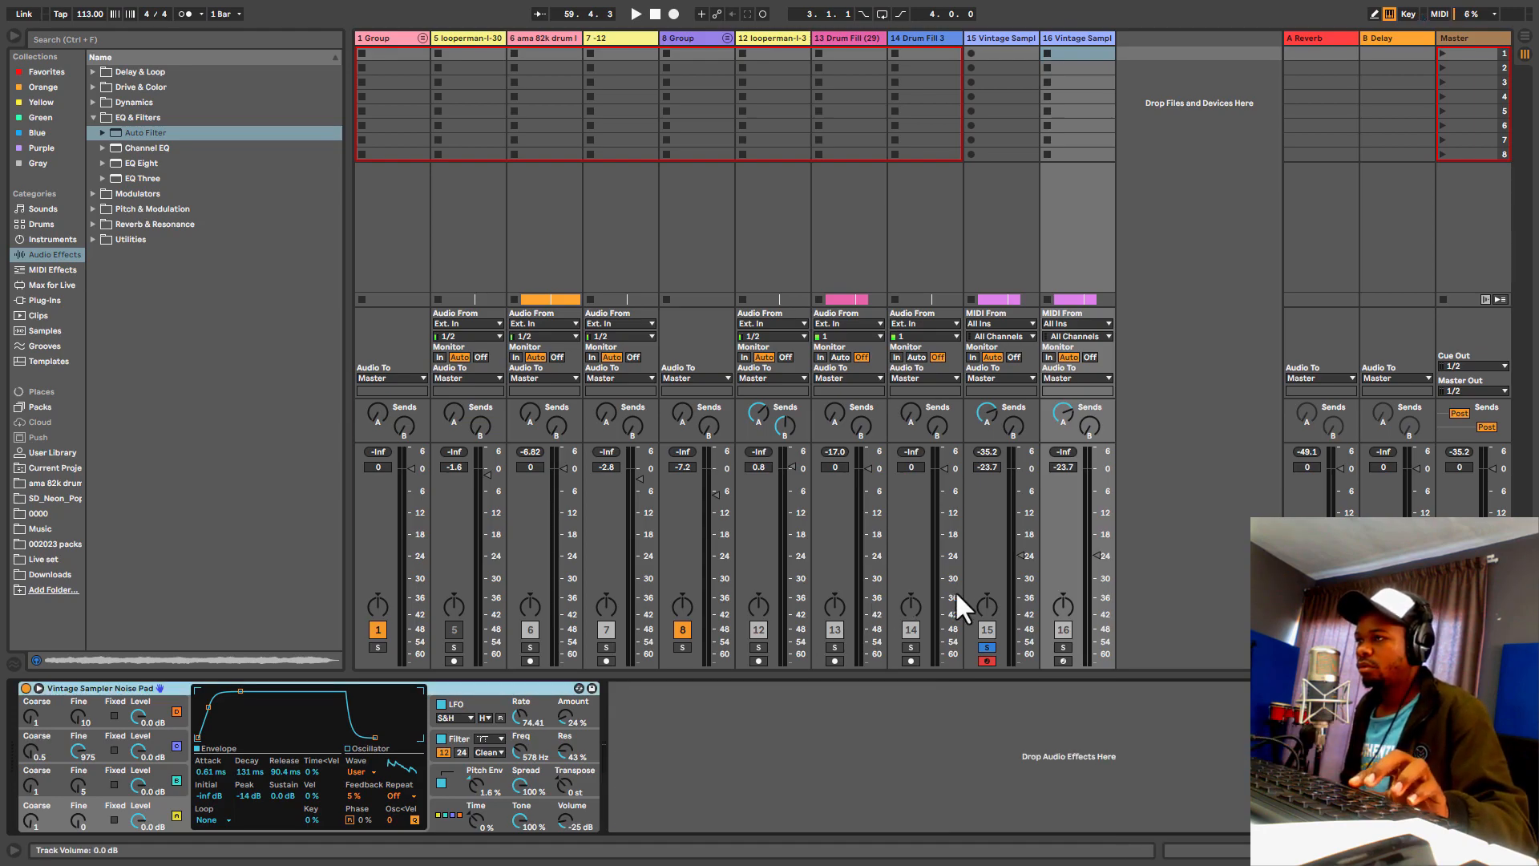
# Step: Solo the pad copy at -42.4 dB, set the original pad's volume to -21.0 dB and raise its Reverb send
pyautogui.press('space')
pyautogui.click(1063, 647)
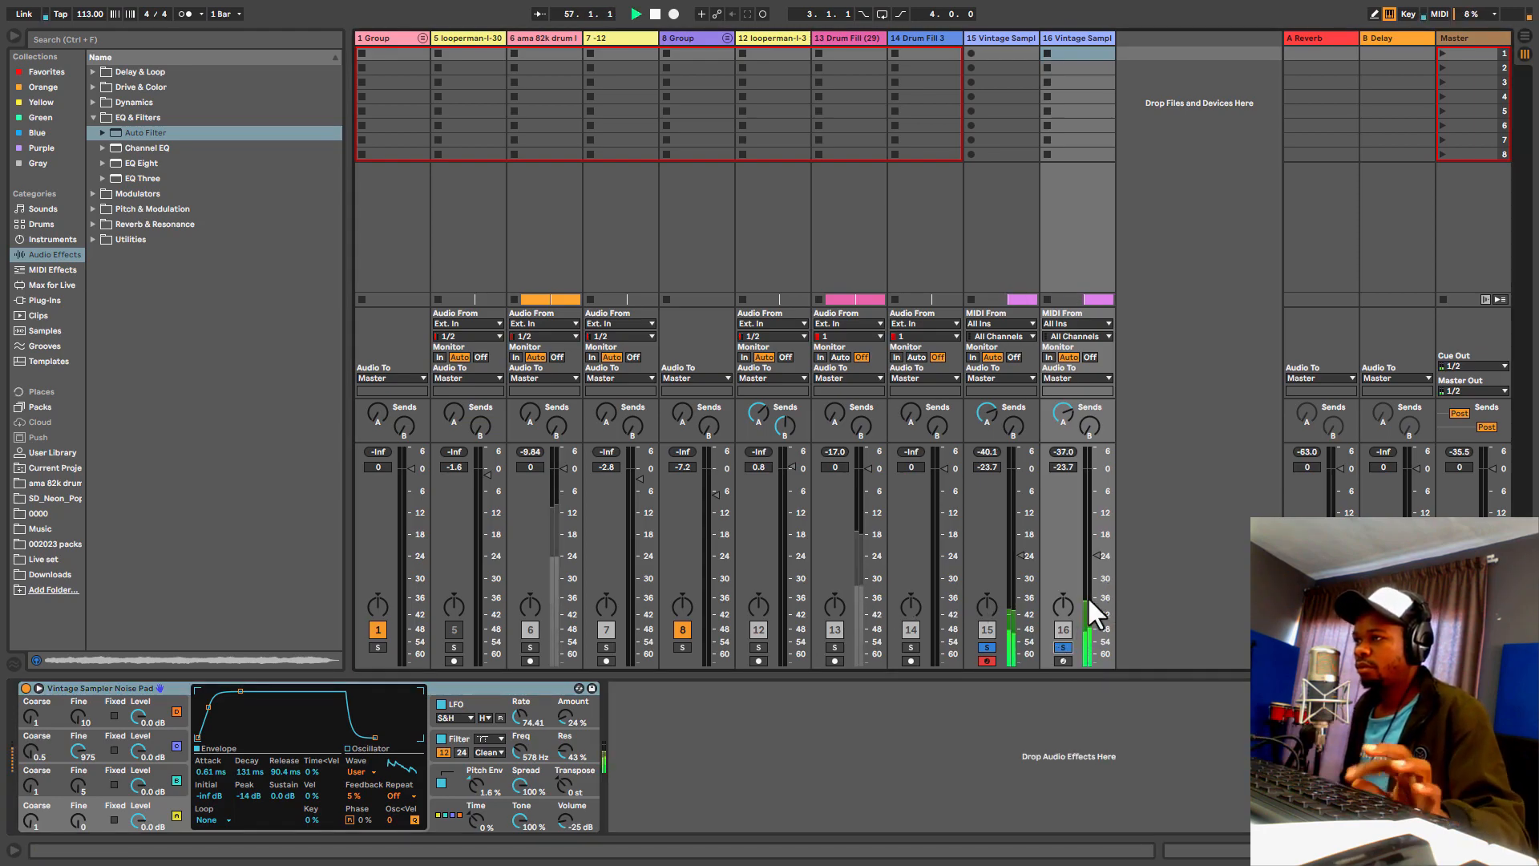
pyautogui.moveTo(1099, 553); pyautogui.dragTo(1098, 597)
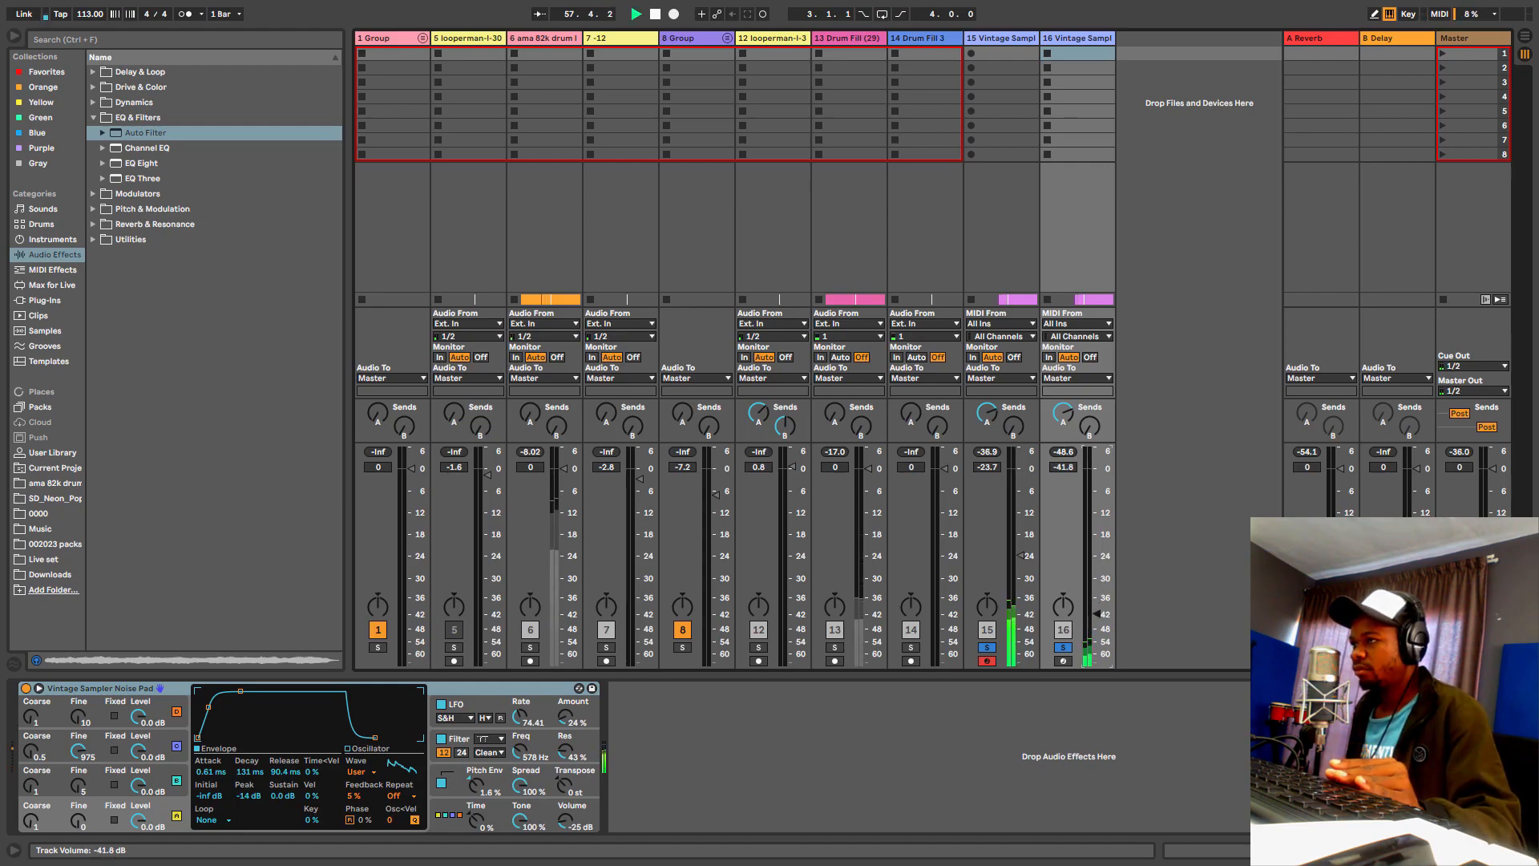
pyautogui.moveTo(1018, 551); pyautogui.dragTo(1018, 541)
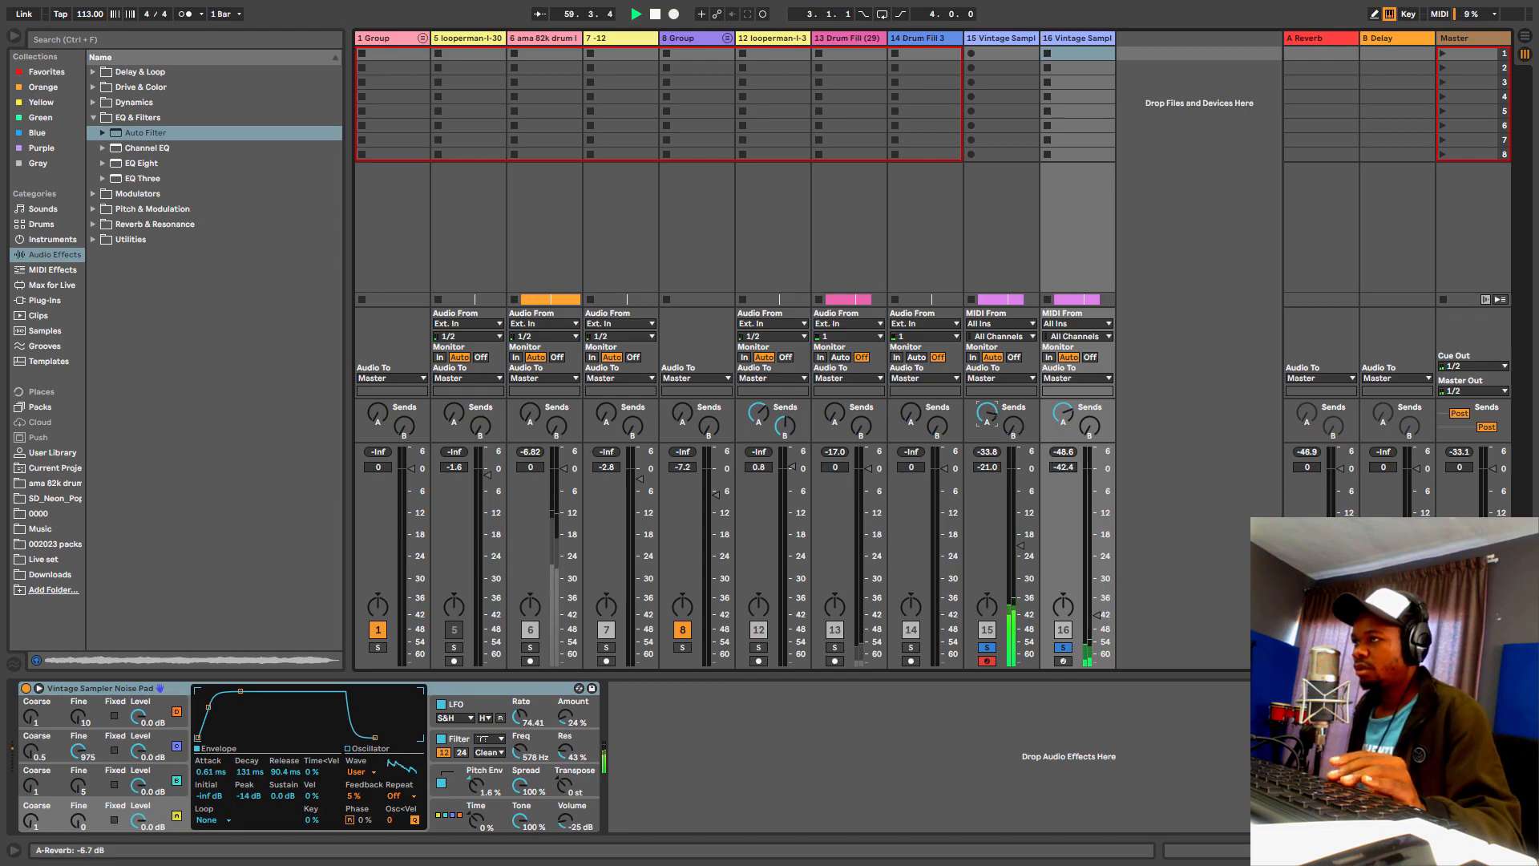
pyautogui.click(1011, 36)
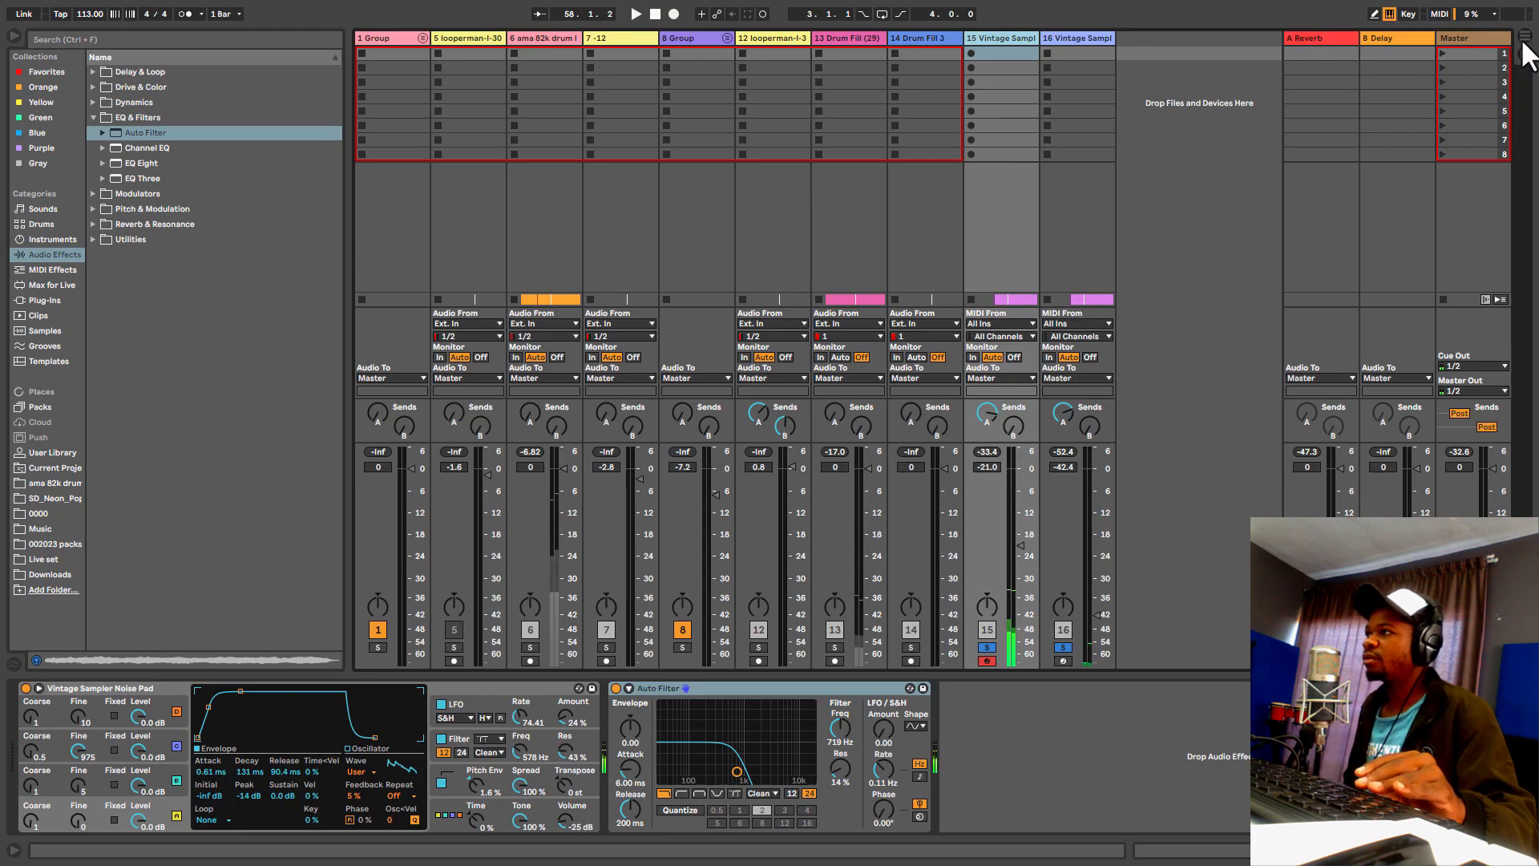
# Step: Play the 3step section in the Arrangement View from bar 53 and lower the Drum Fill (29) track's volume to -7.5 dB
pyautogui.press('Tab')
pyautogui.click(901, 281)
pyautogui.click(1469, 245)
pyautogui.press('space')
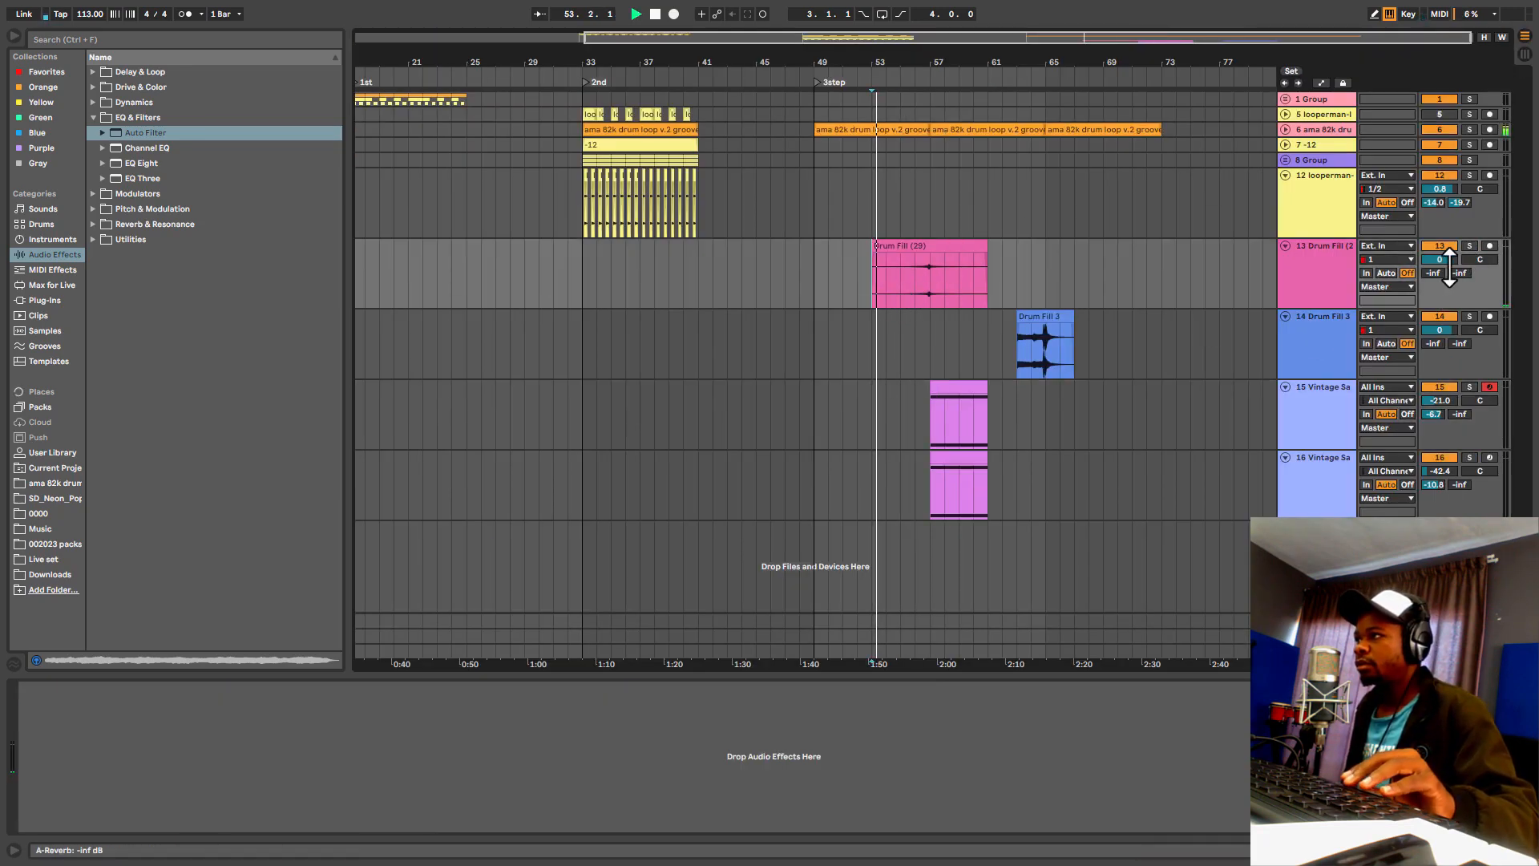
pyautogui.moveTo(1435, 259); pyautogui.dragTo(1436, 274)
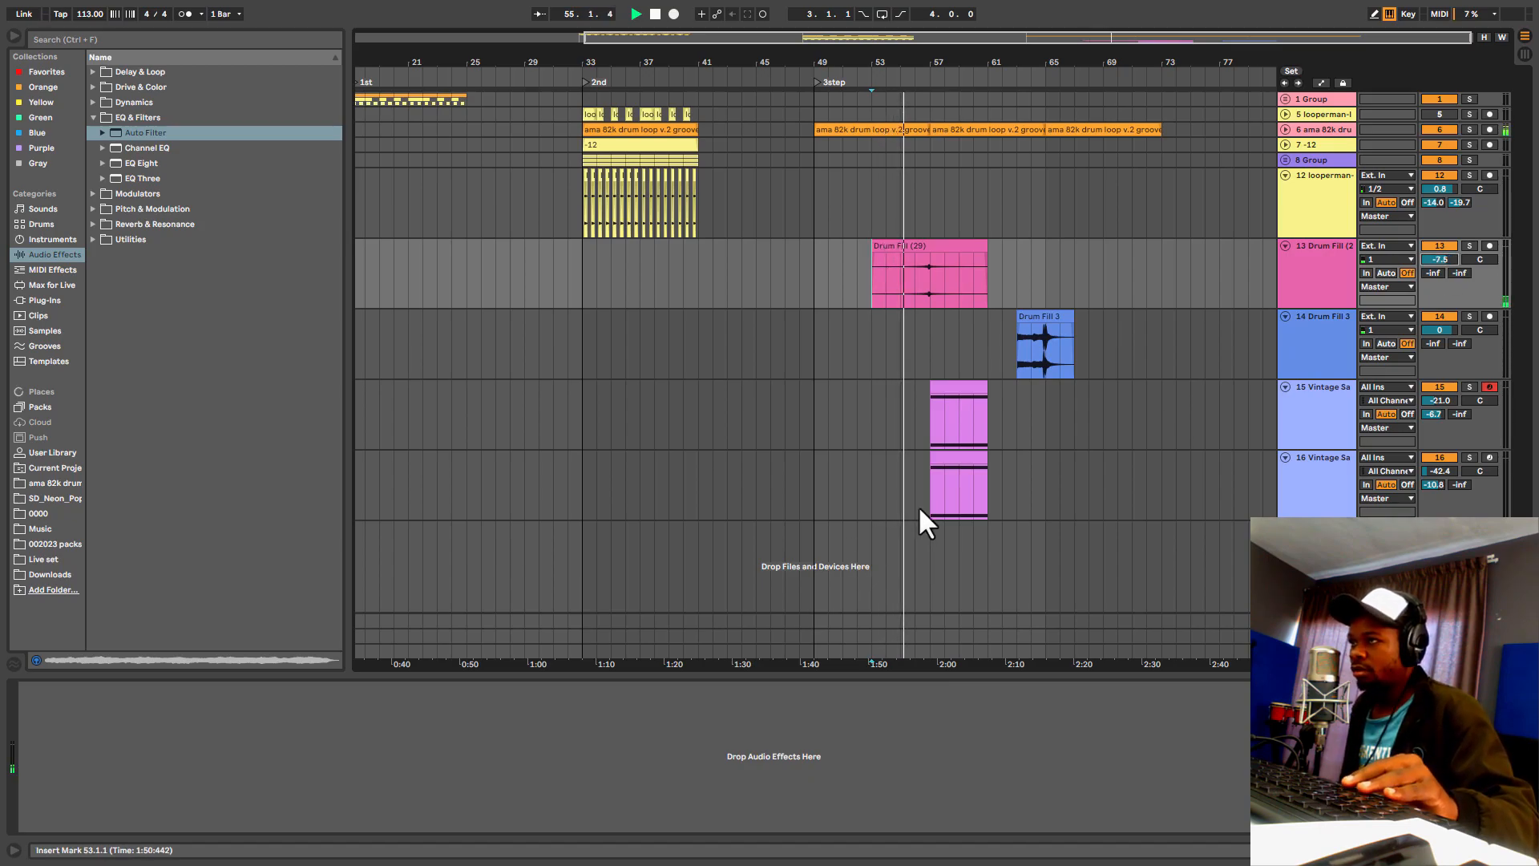
# Step: Duplicate the four-bar clips on both Vintage Sampler pad tracks twice so the pads run from bar 57 to bar 69
pyautogui.moveTo(931, 515); pyautogui.dragTo(987, 427)
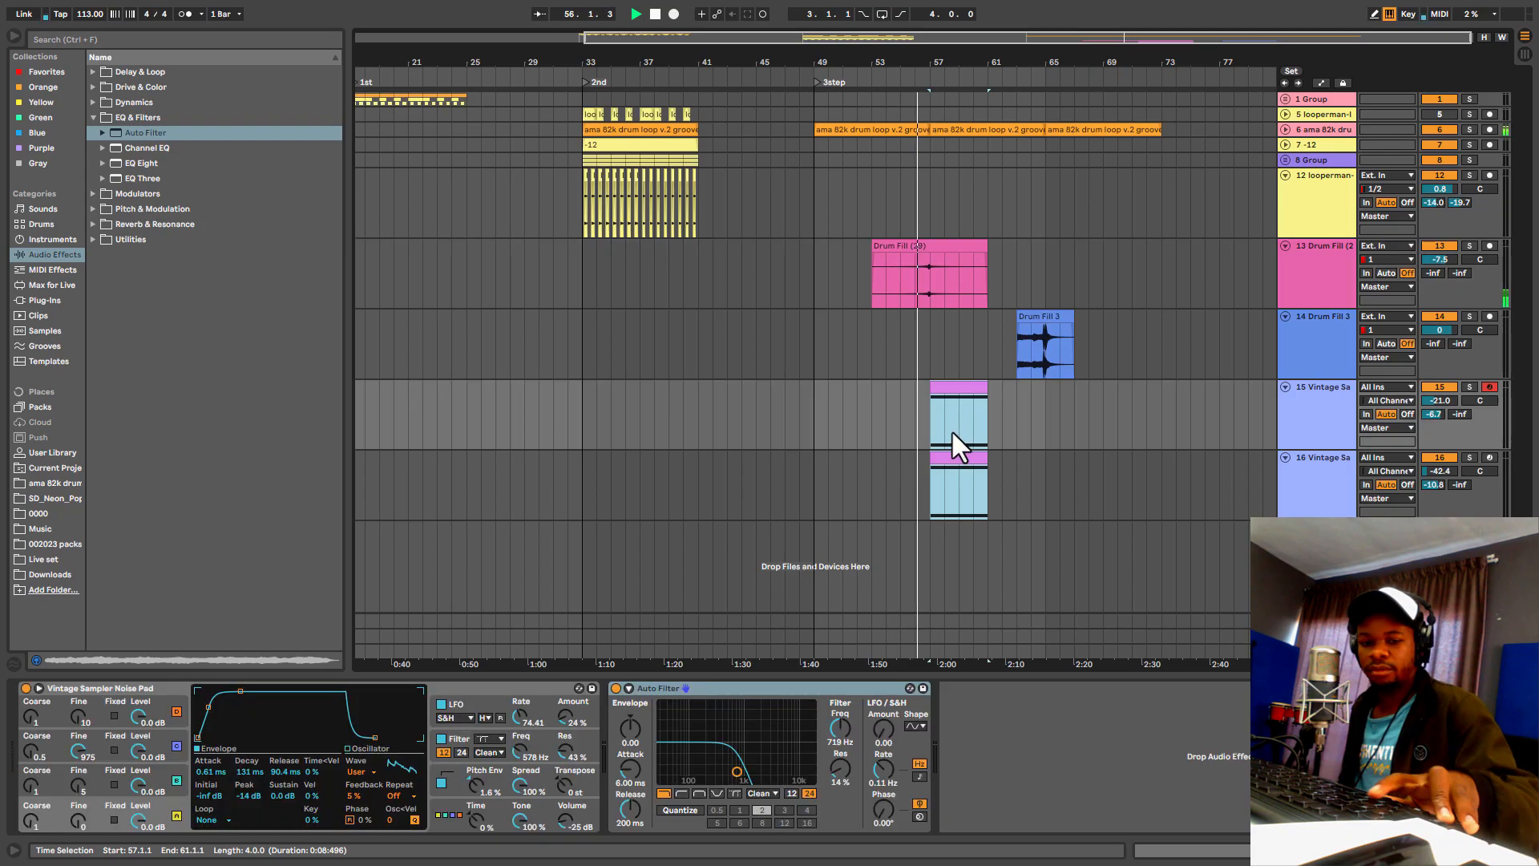
pyautogui.hotkey('ctrl', 'd')
pyautogui.hotkey('ctrl', 'd')
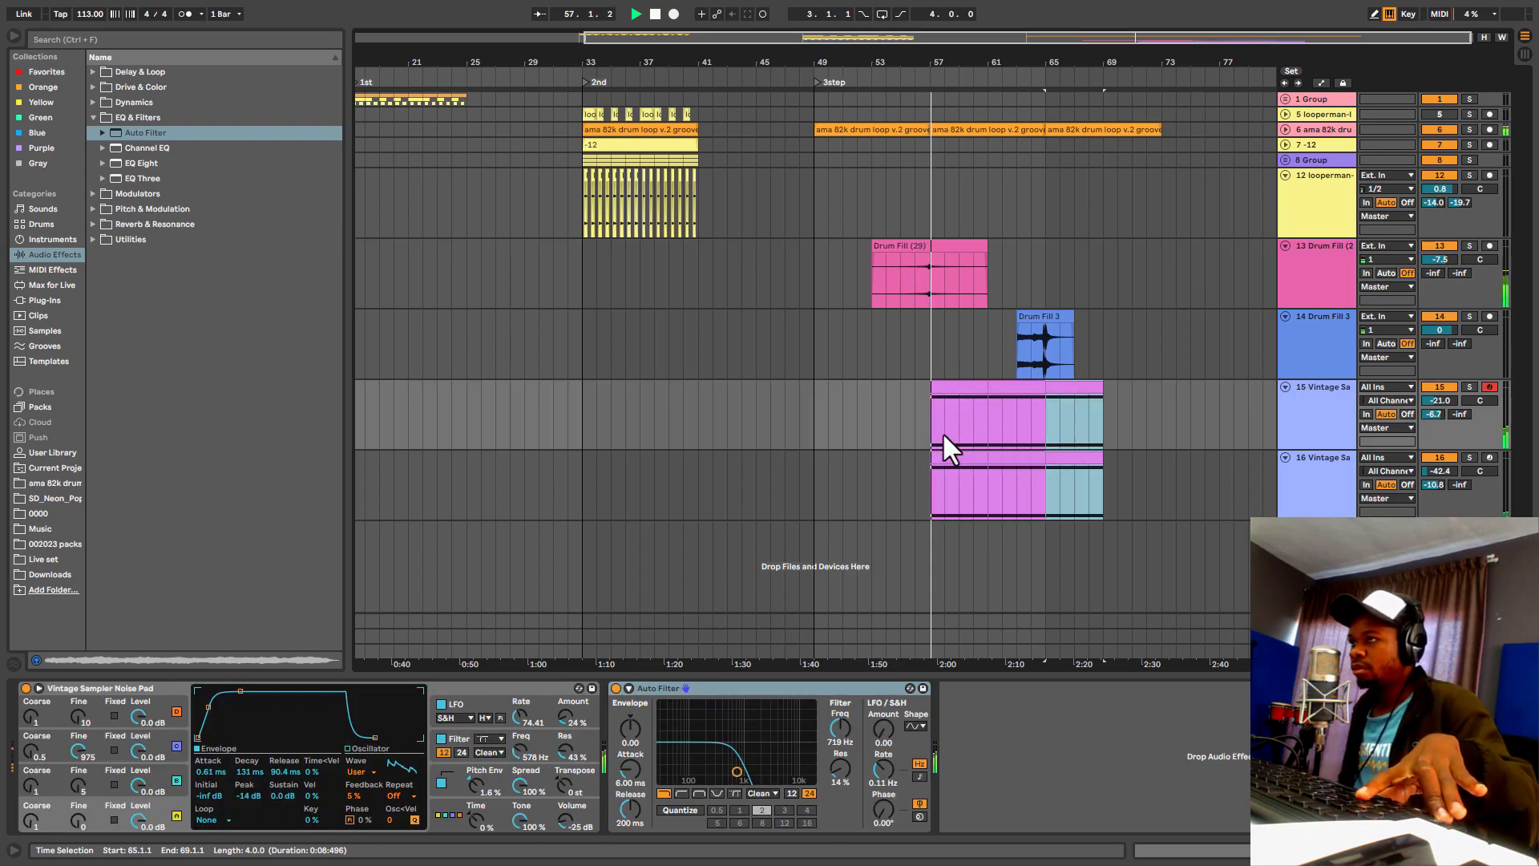
# Step: Rebalance the two pad tracks during playback, setting the filtered pad to -34.0 dB and its copy to -40.3 dB
pyautogui.click(1321, 431)
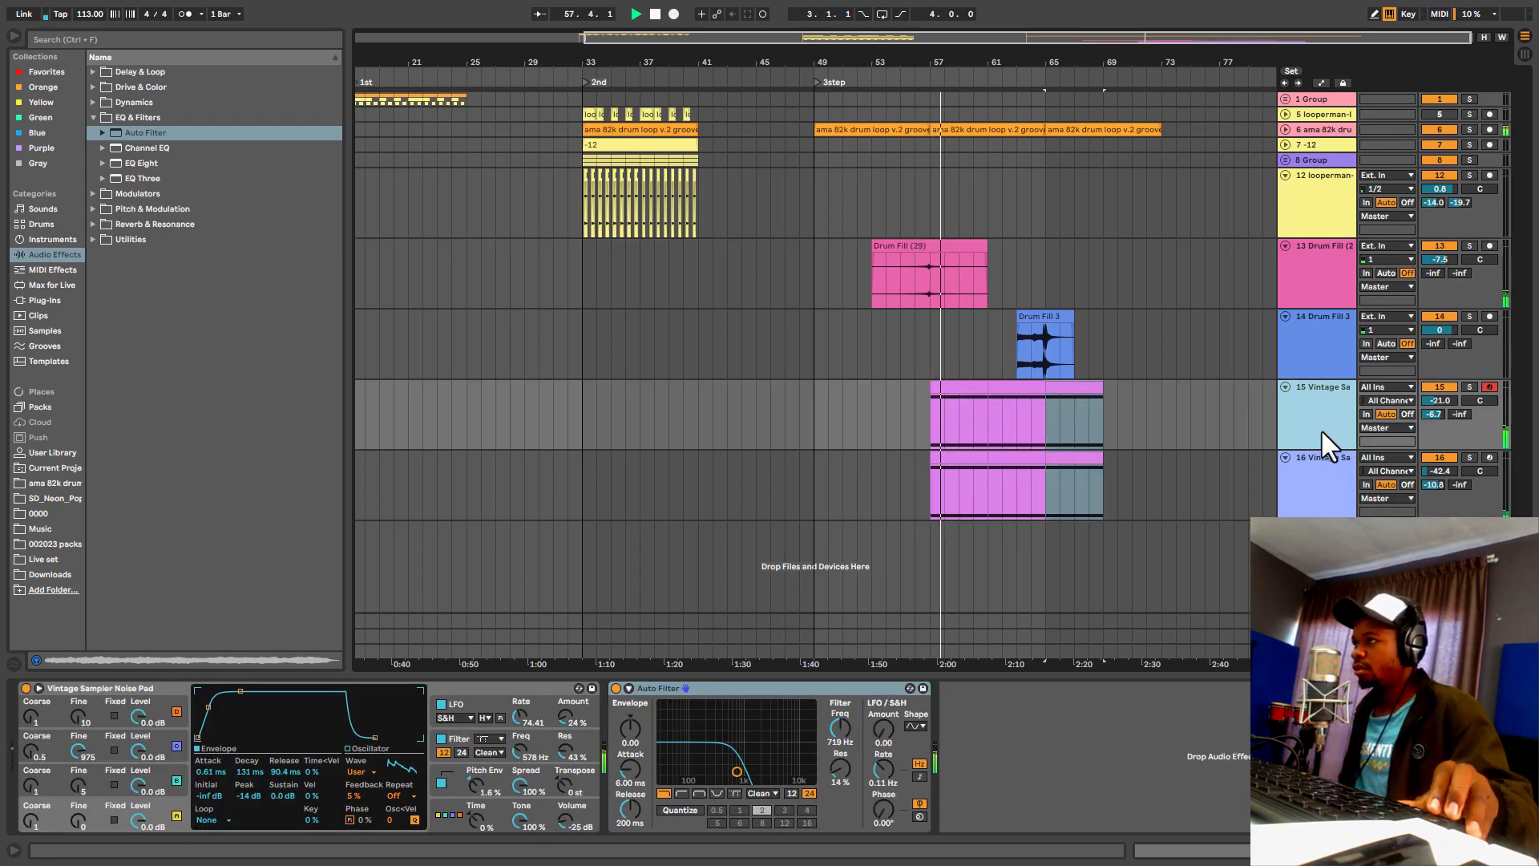
pyautogui.click(1313, 477)
pyautogui.moveTo(1436, 397); pyautogui.dragTo(1436, 425)
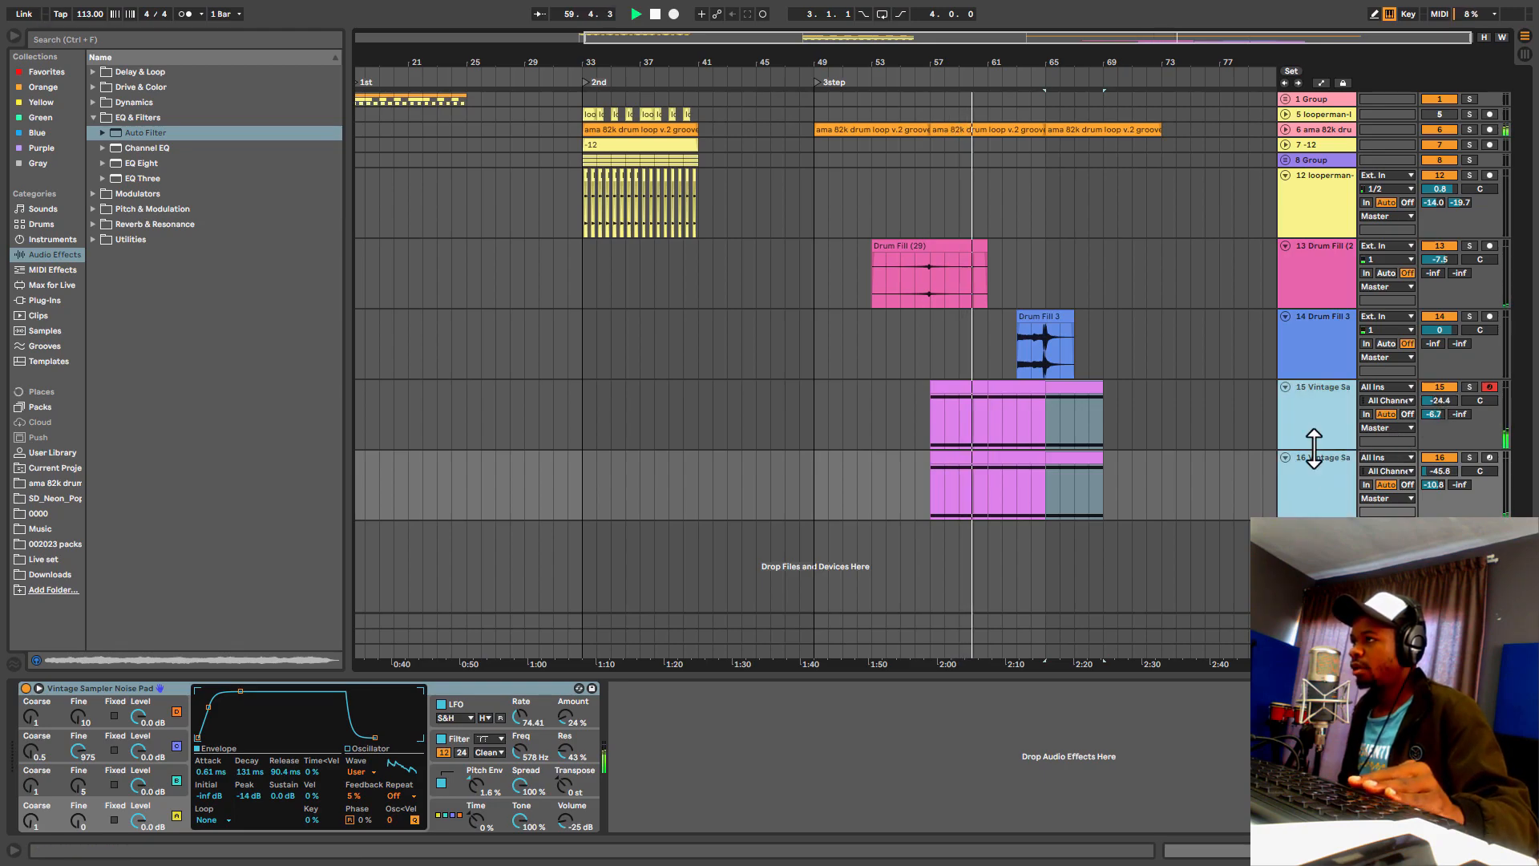
pyautogui.click(1320, 425)
pyautogui.click(1435, 384)
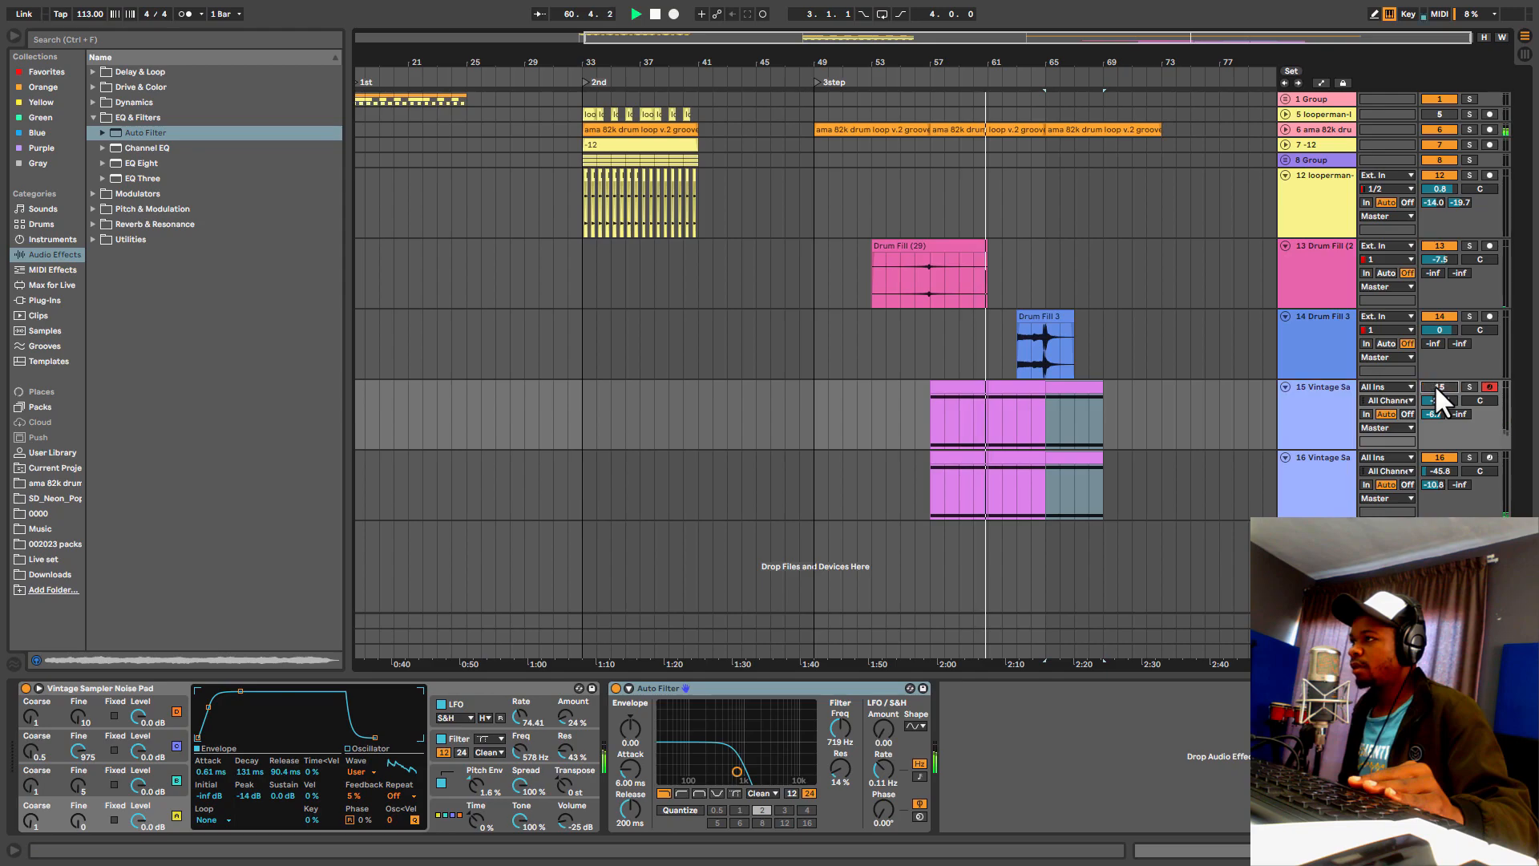
pyautogui.moveTo(1436, 398); pyautogui.dragTo(1435, 461)
pyautogui.moveTo(1436, 470); pyautogui.dragTo(1435, 449)
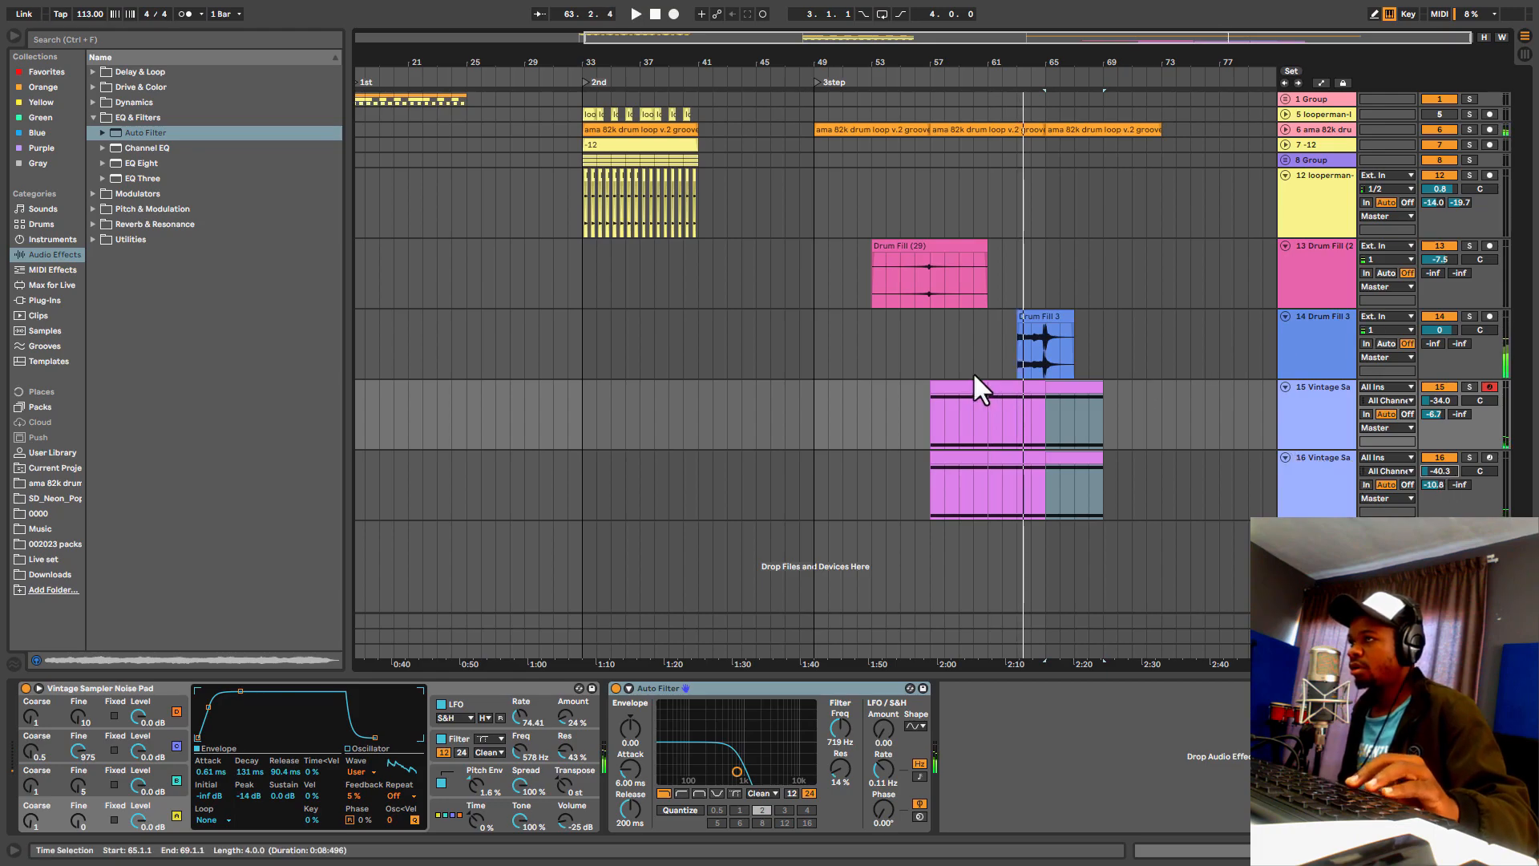
# Step: Raise the pad tracks to -31.0 dB and -37.3 dB and lower the Drum Fill 3 track's volume to -13.0 dB
pyautogui.click(949, 351)
pyautogui.moveTo(1443, 329)
pyautogui.mouseDown()
pyautogui.moveTo(1436, 396)
pyautogui.moveTo(1443, 353)
pyautogui.mouseUp()
pyautogui.press('Down')
pyautogui.press('Down')
pyautogui.click(1023, 325)
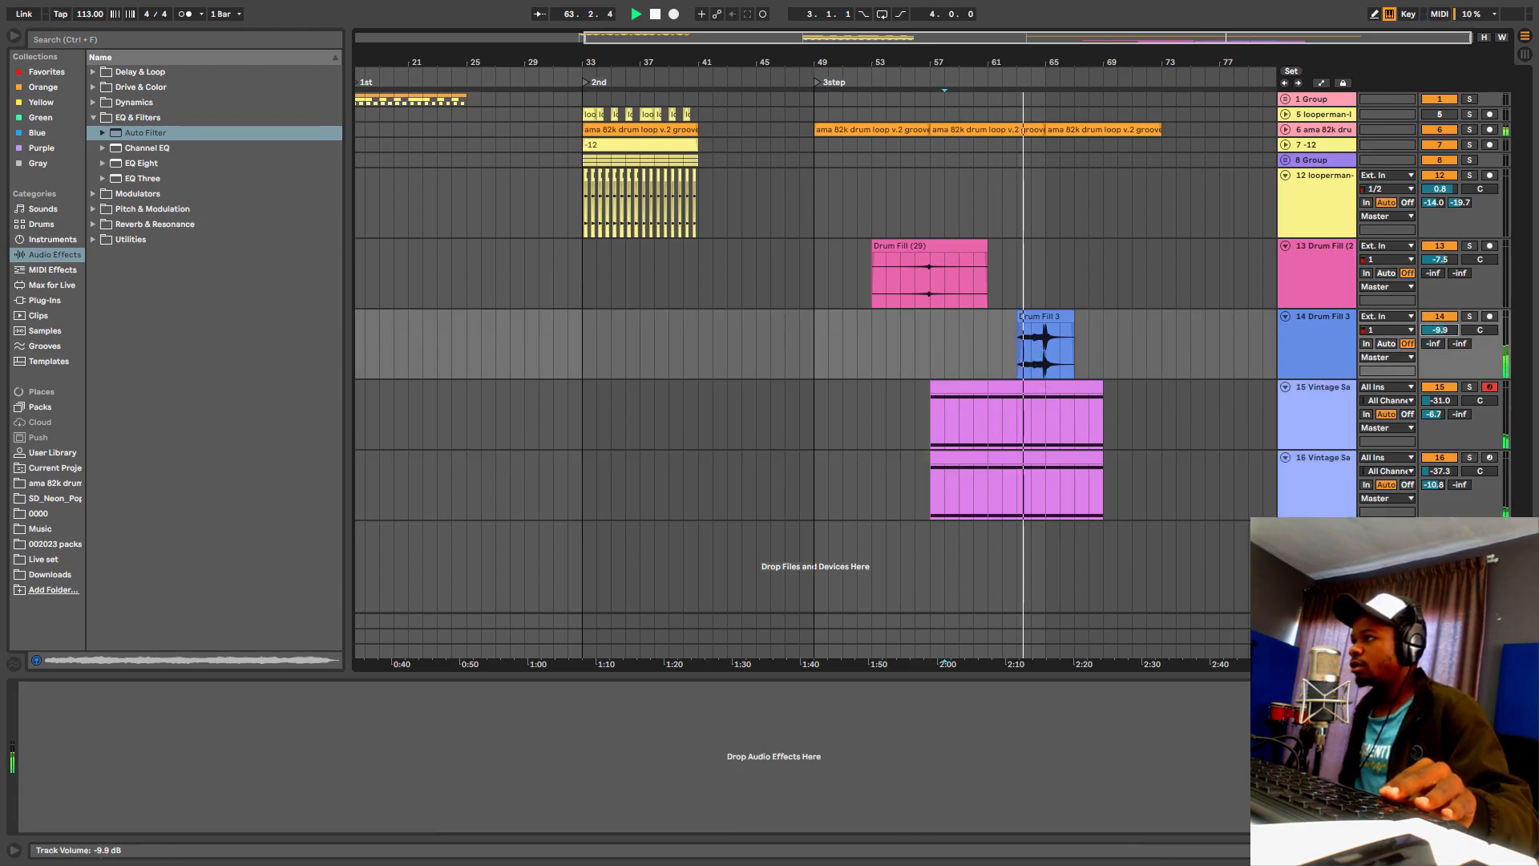
# Step: Duplicate bars 33–65 of the -12, grouped and looperman tracks to bar 65, and play from bar 62
pyautogui.moveTo(575, 202); pyautogui.dragTo(1050, 181)
pyautogui.press('space')
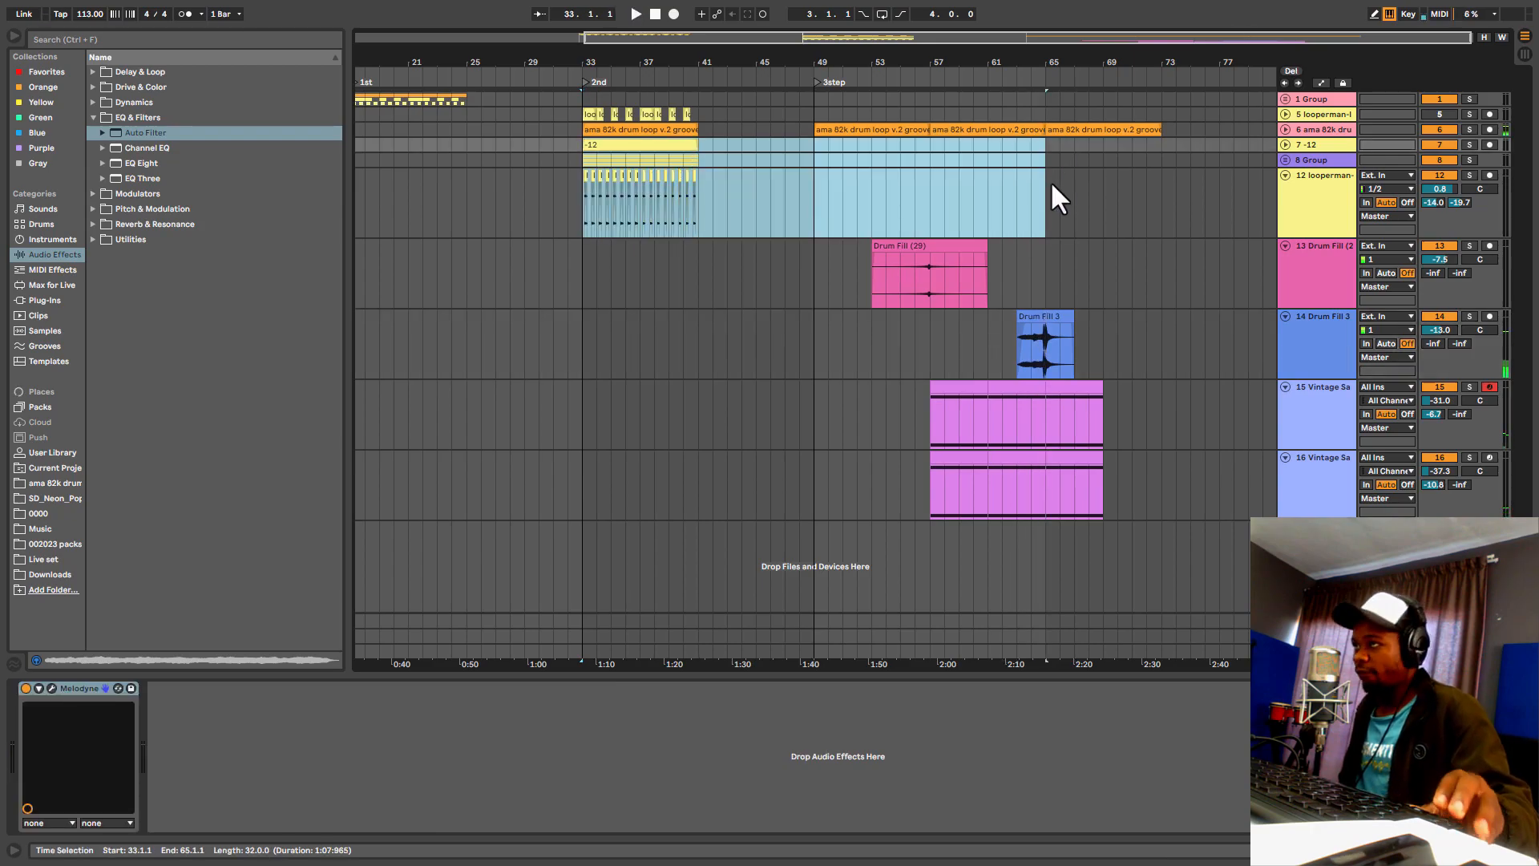
pyautogui.hotkey('ctrl', 'd')
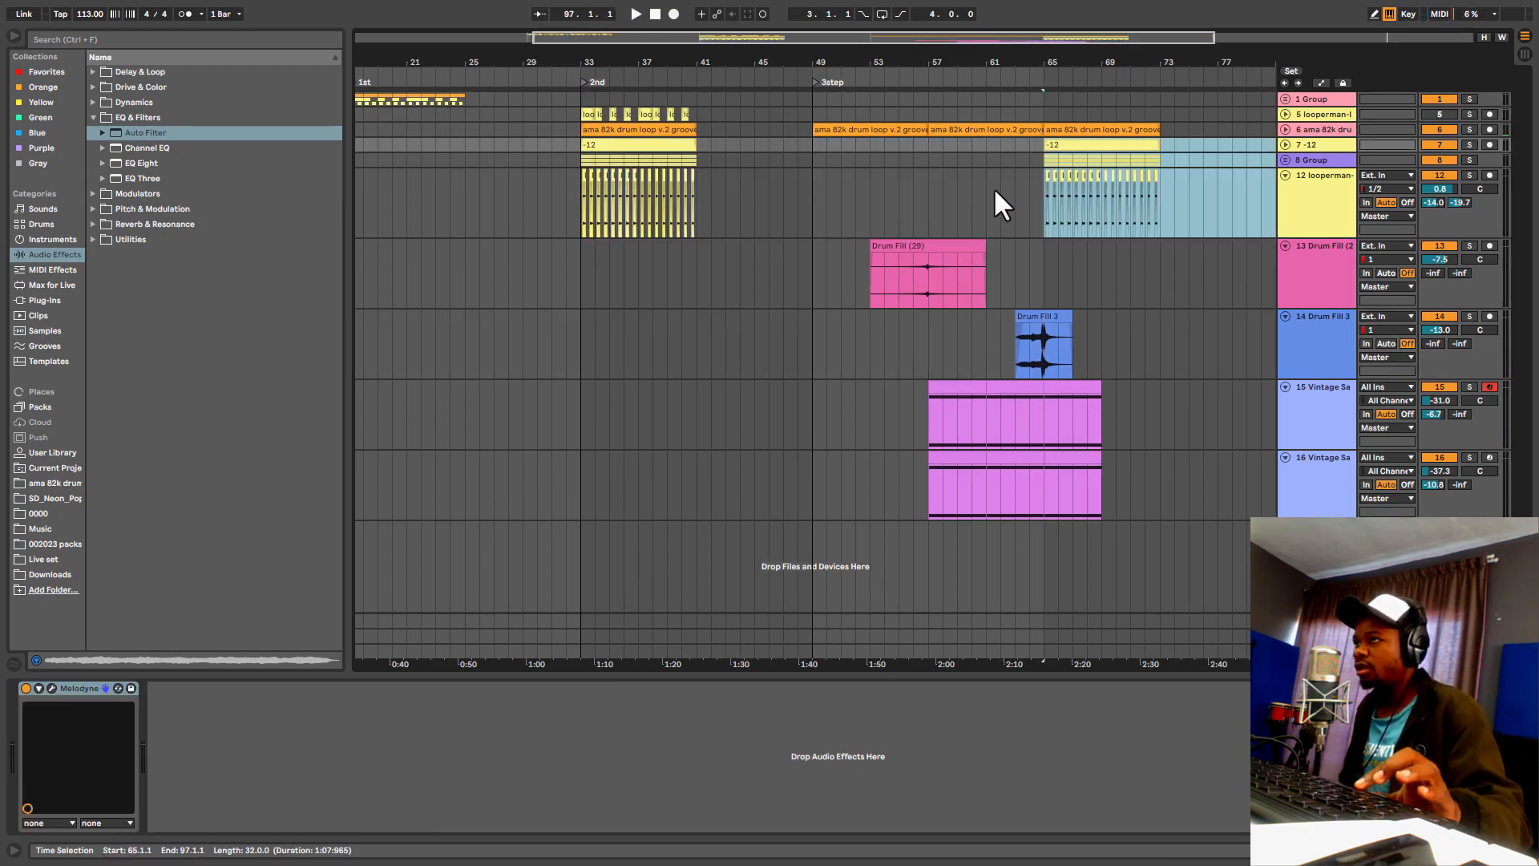
pyautogui.click(998, 209)
pyautogui.press('space')
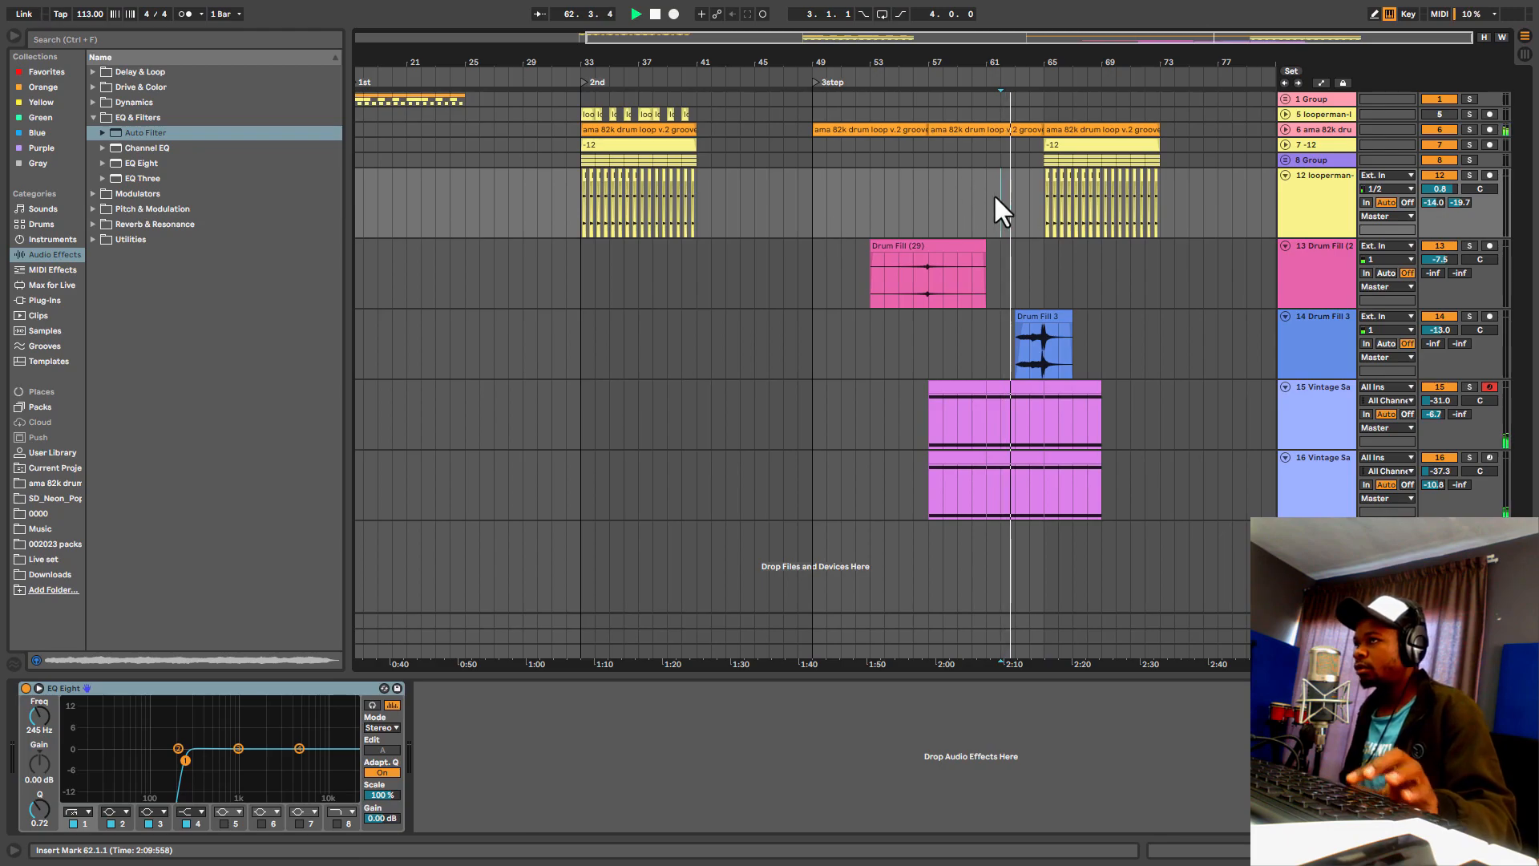
# Step: Duplicate the last four bars of both pad tracks so the pads extend to bar 73
pyautogui.moveTo(1041, 493); pyautogui.dragTo(1102, 485)
pyautogui.keyDown('shift'); pyautogui.click(1100, 406); pyautogui.keyUp('shift')
pyautogui.hotkey('ctrl', 'd')
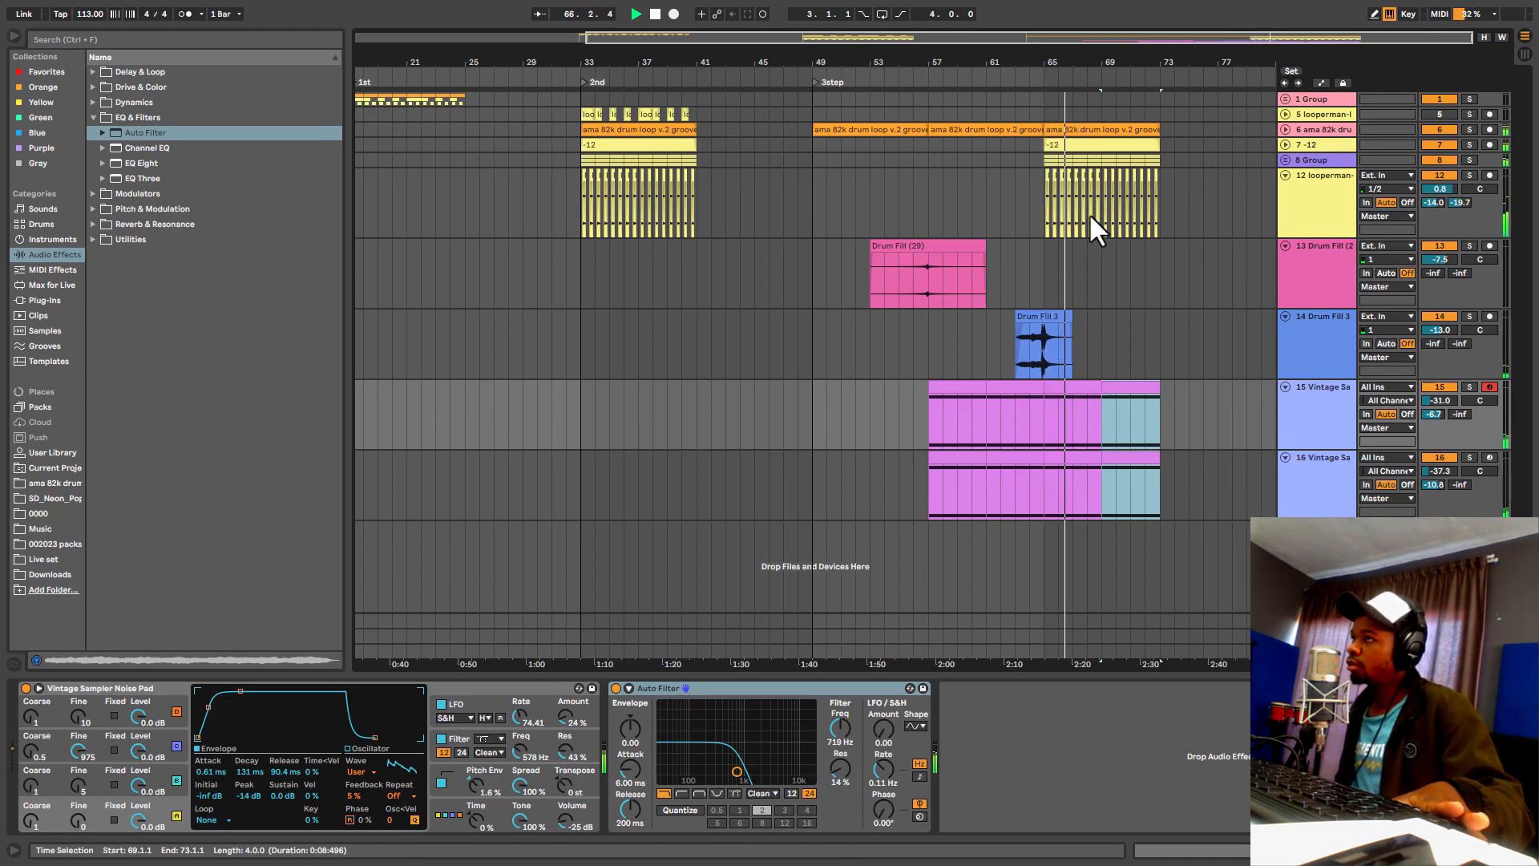
# Step: Move the looperman slices from bar 65 to bar 73, and duplicate bars 65–73 of the drum loop, -12 and grouped tracks
pyautogui.moveTo(1036, 209); pyautogui.dragTo(1161, 195)
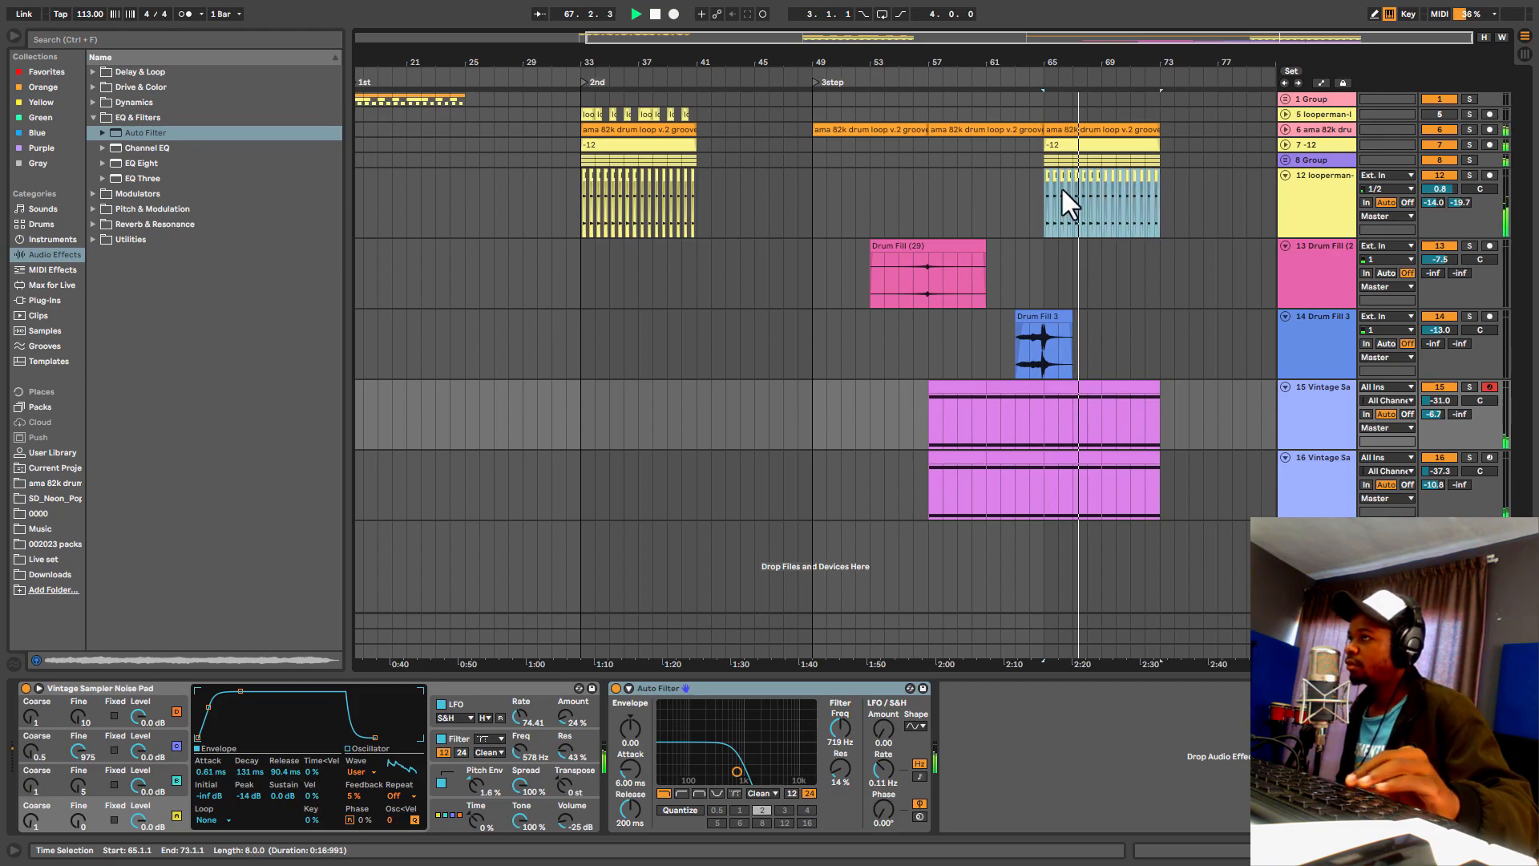
pyautogui.moveTo(1052, 183); pyautogui.dragTo(1171, 186)
pyautogui.moveTo(1039, 157); pyautogui.dragTo(1160, 125)
pyautogui.press('space')
pyautogui.hotkey('ctrl', 'd')
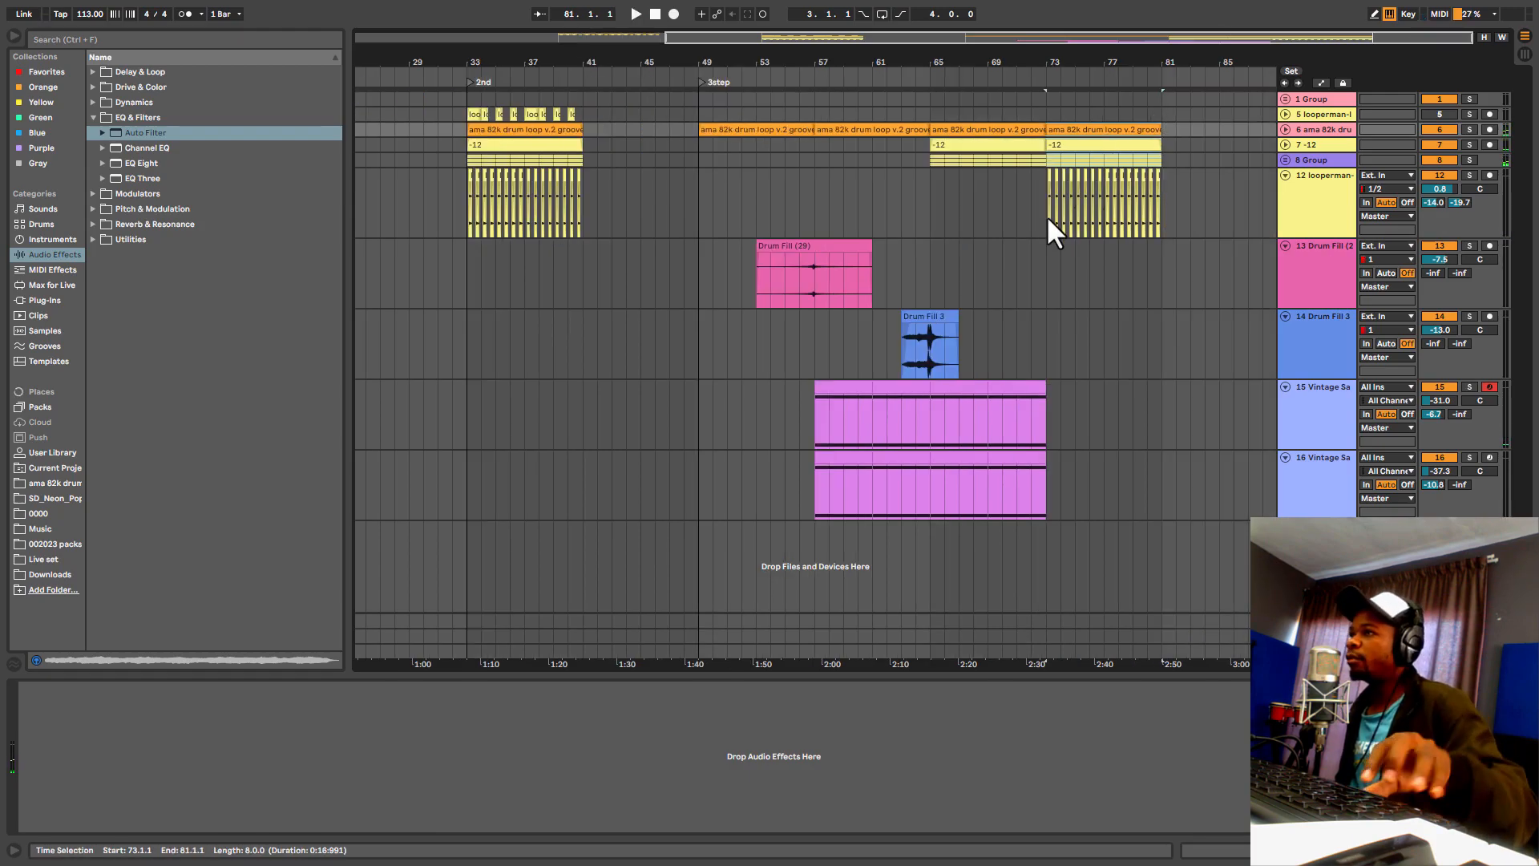
# Step: Consolidate the looperman slices in bars 73–81 into one clip and duplicate that section of the drum tracks to bar 81
pyautogui.moveTo(1040, 208); pyautogui.dragTo(1160, 199)
pyautogui.rightClick(1101, 195)
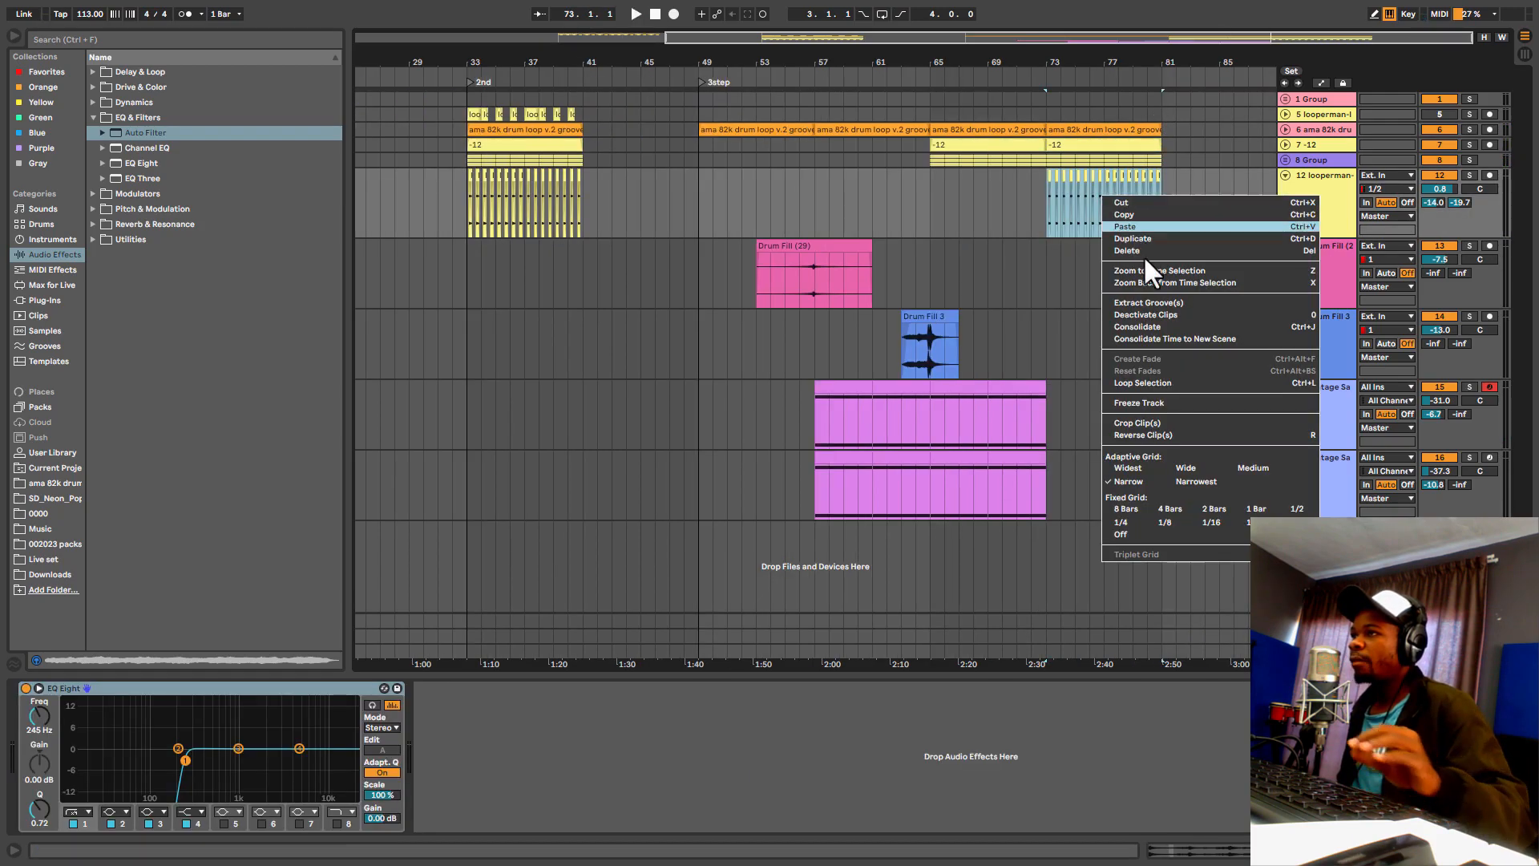
pyautogui.click(1154, 326)
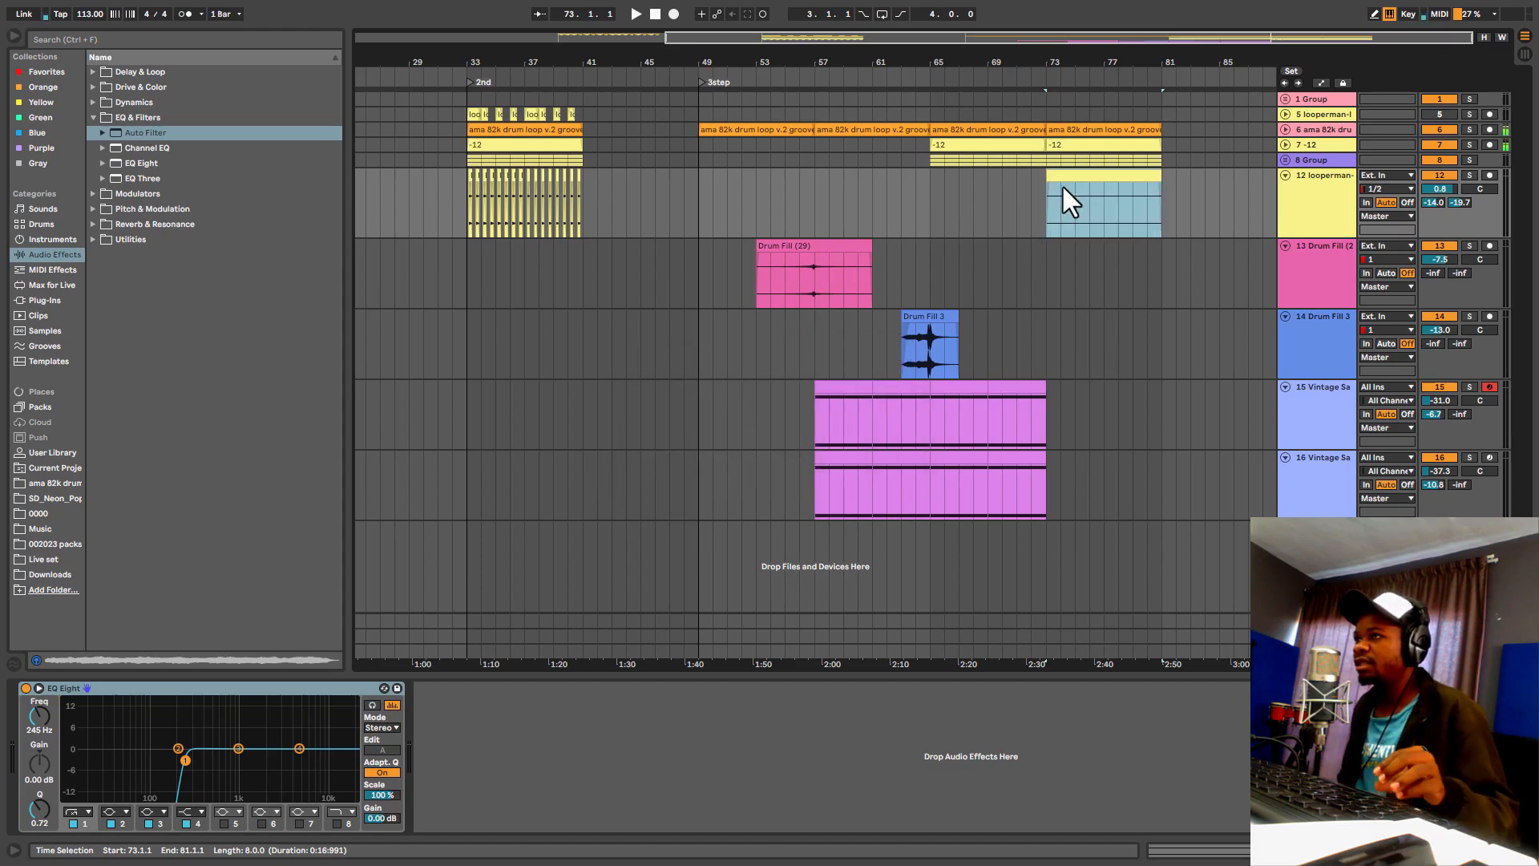
pyautogui.moveTo(1038, 274); pyautogui.dragTo(1159, 132)
pyautogui.hotkey('ctrl', 'd')
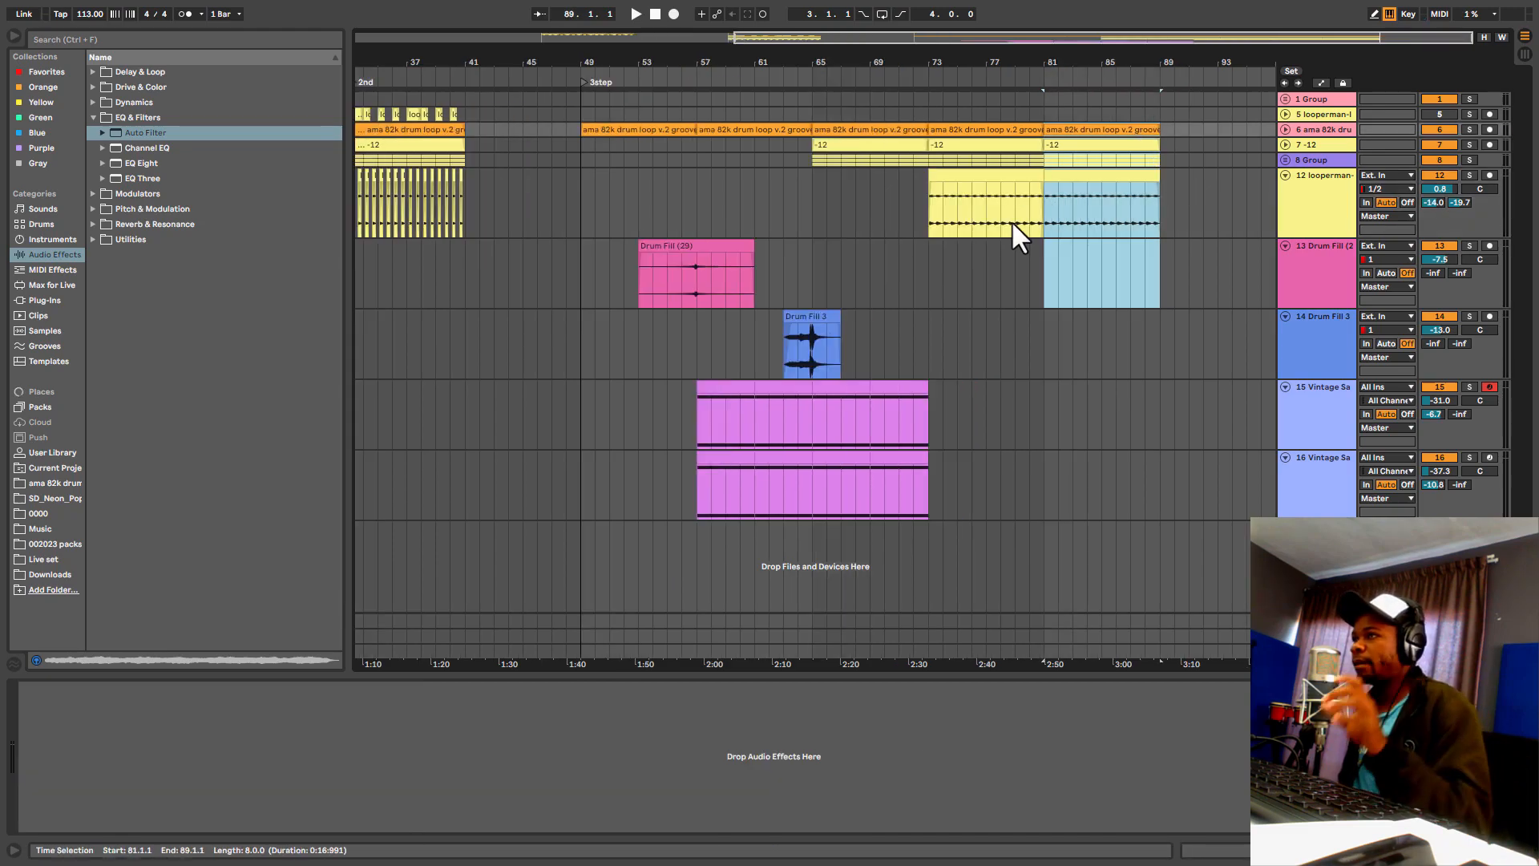
# Step: Move the looperman clip at bar 81 onto a new audio track and place that track directly below the looperman track
pyautogui.doubleClick(1070, 178)
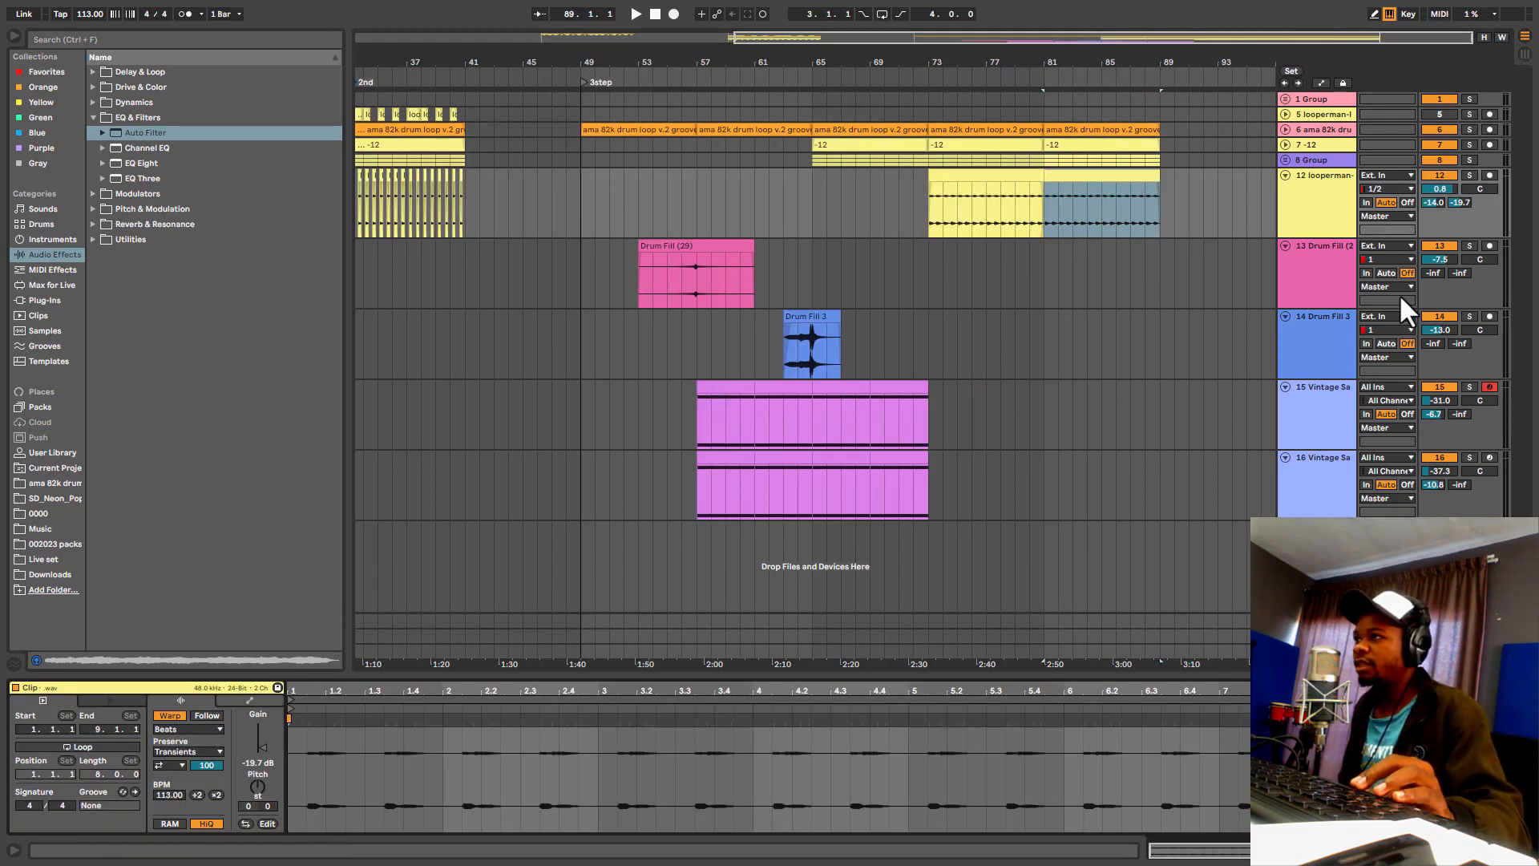
pyautogui.click(1058, 184)
pyautogui.press('Left')
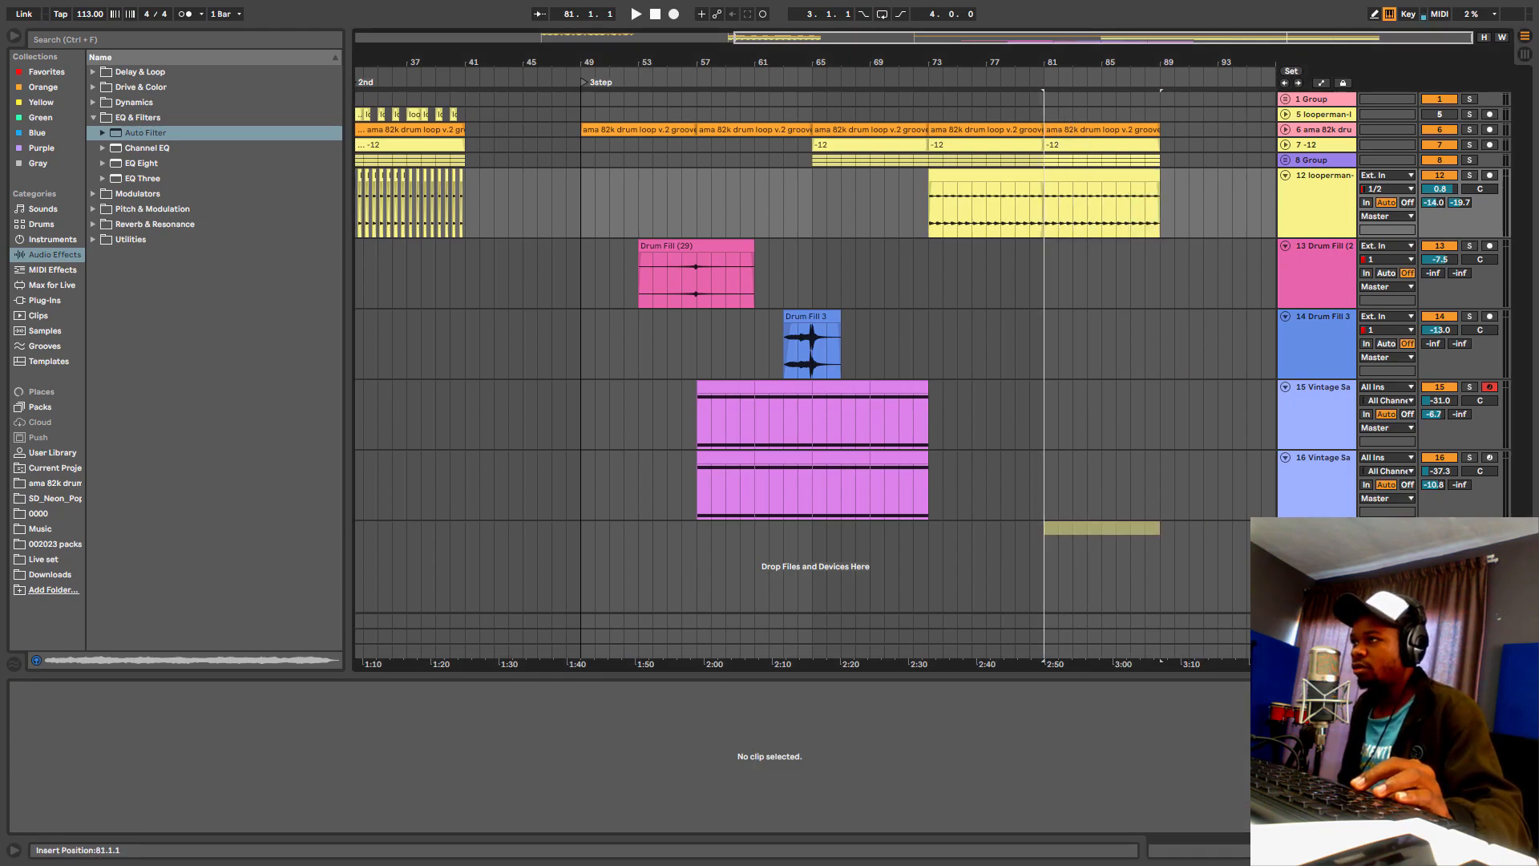
pyautogui.moveTo(1101, 528); pyautogui.dragTo(1101, 530)
pyautogui.moveTo(1315, 558); pyautogui.dragTo(1308, 264)
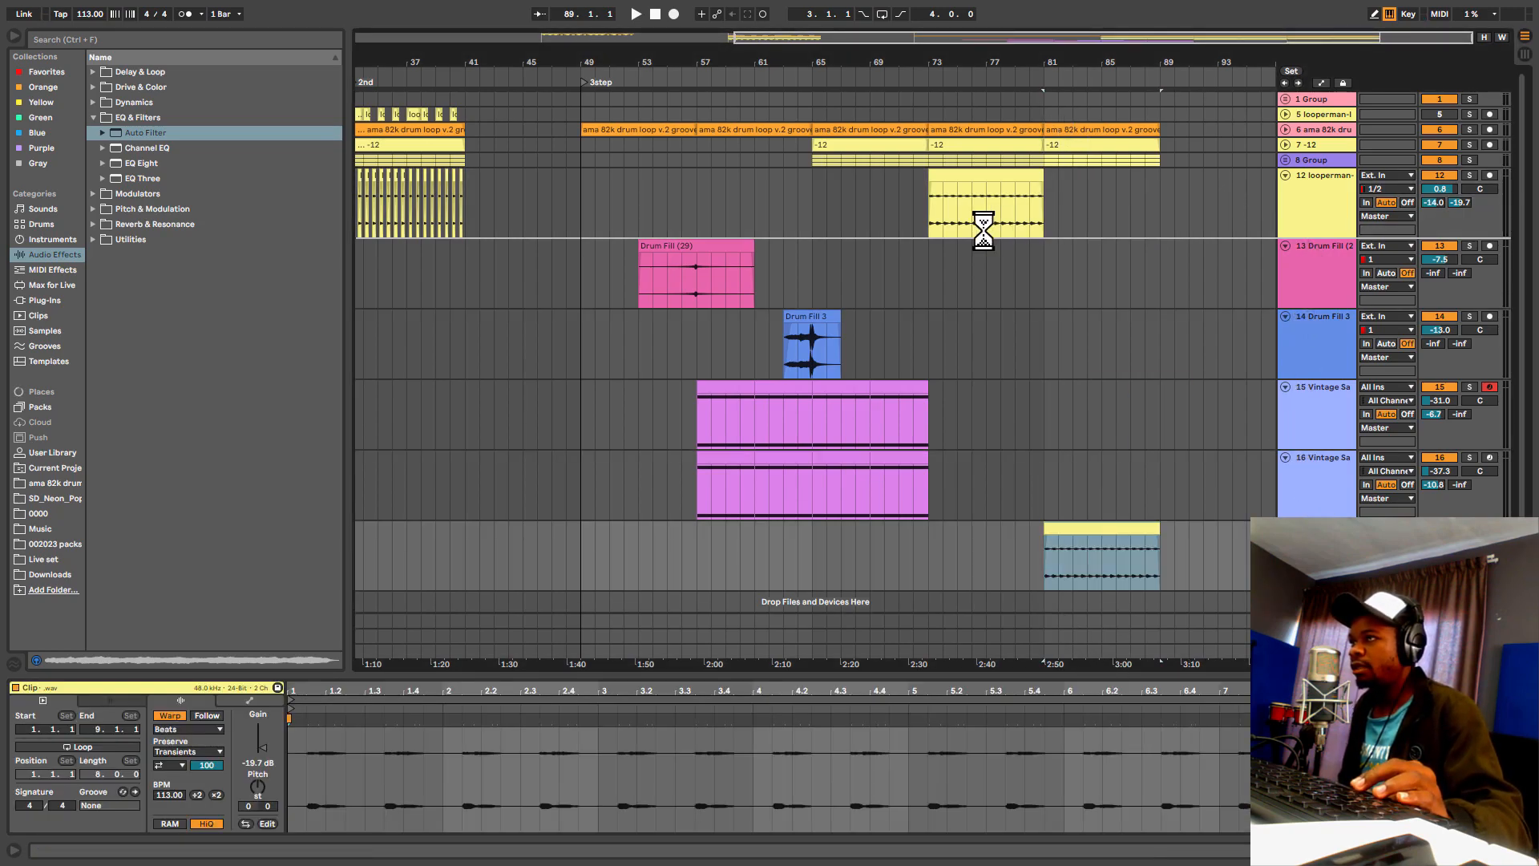
# Step: Duplicate the consolidated looperman clip to bar 81 on its own track, transpose the copy +12 semitones and play it
pyautogui.moveTo(915, 230); pyautogui.dragTo(1045, 200)
pyautogui.hotkey('ctrl', 'd')
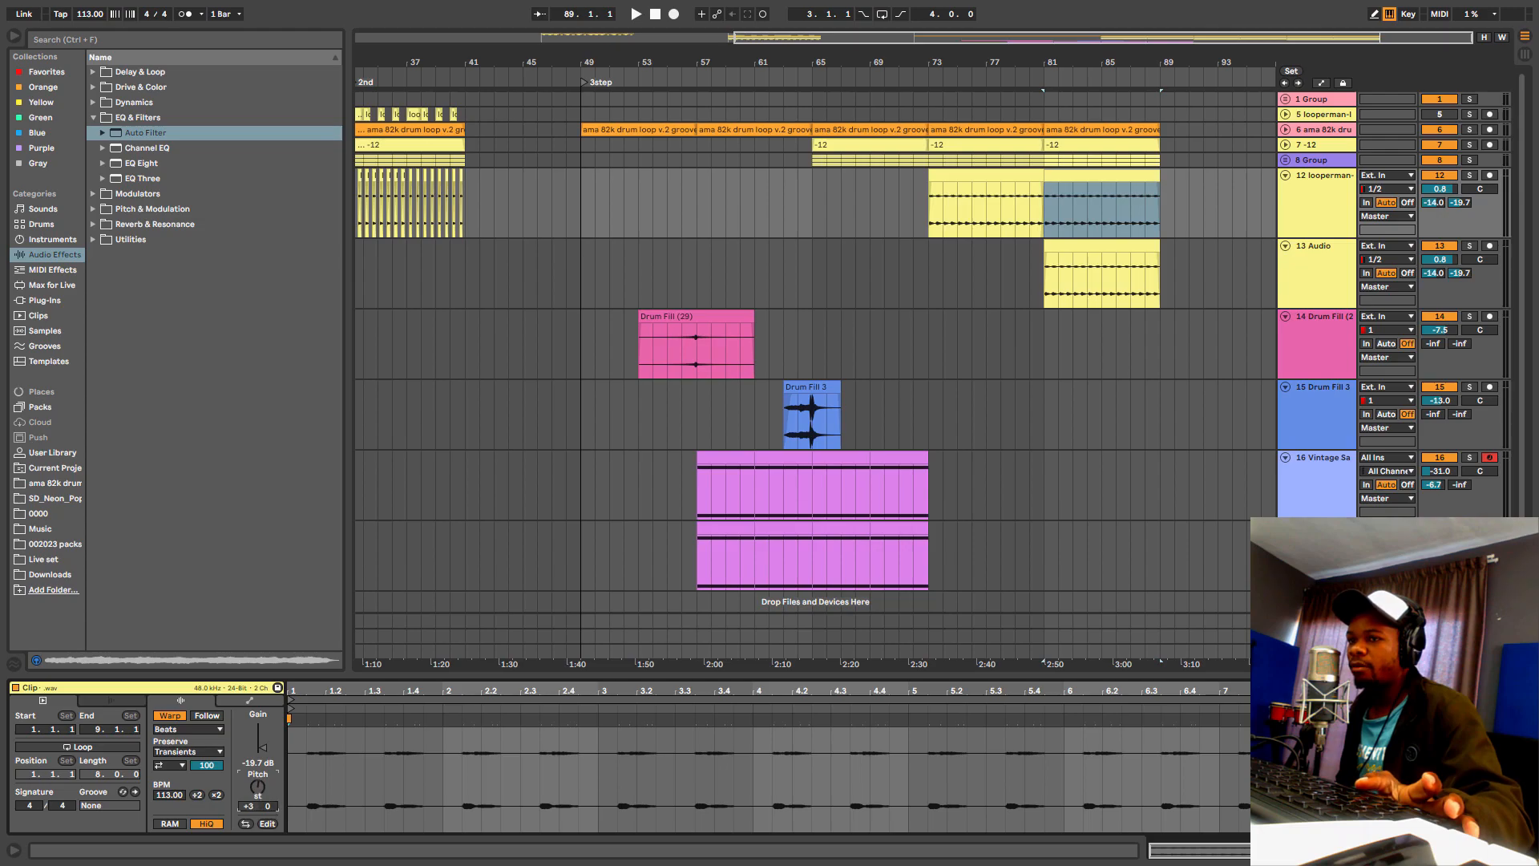
pyautogui.press('space')
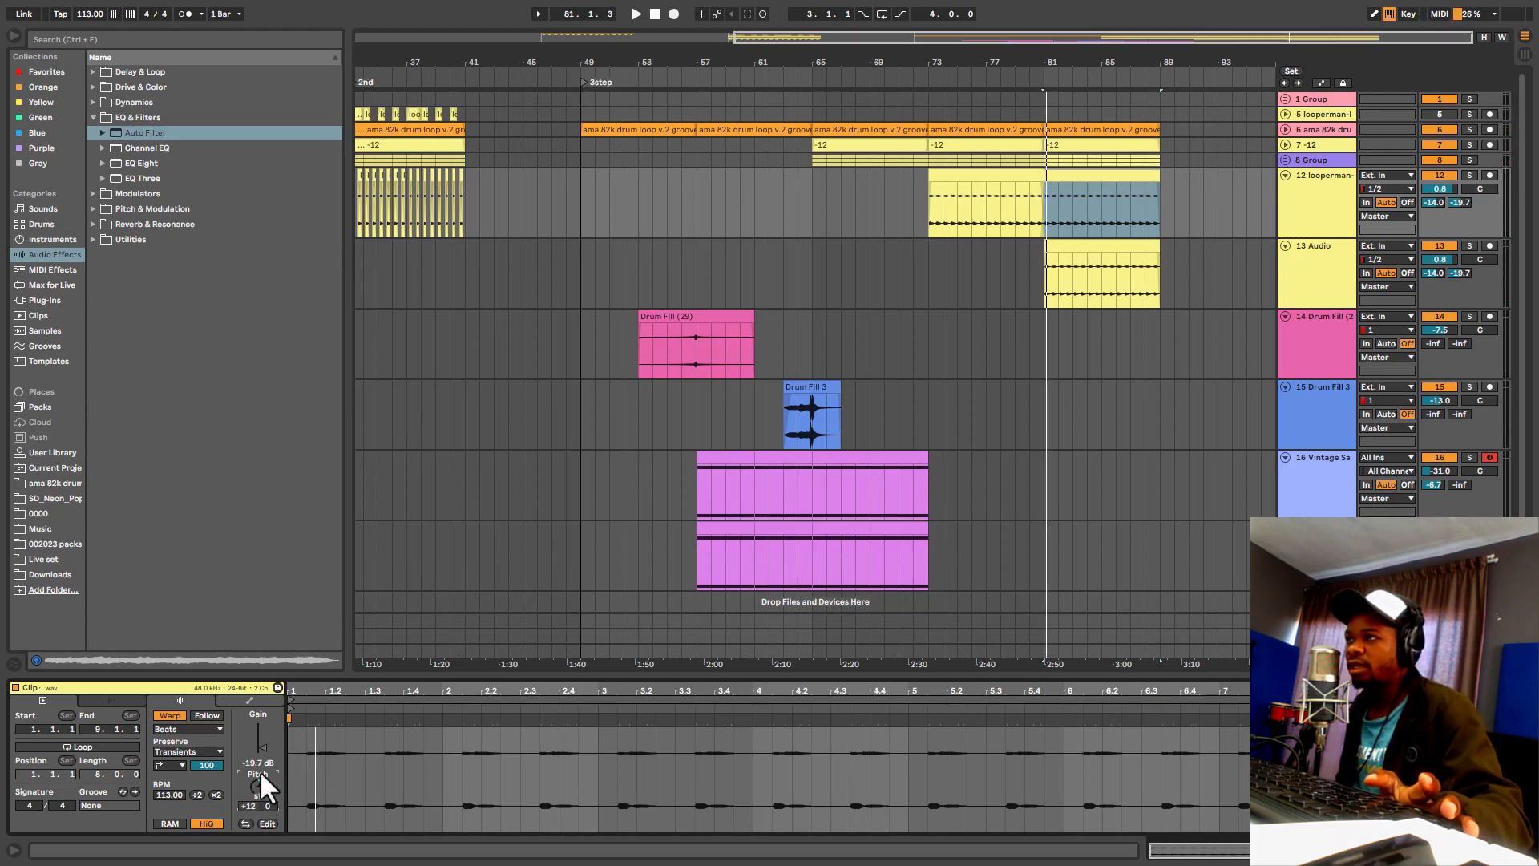
# Step: Move the +12 semitone looperman clip to a new audio track below the pad tracks and play from bar 81
pyautogui.click(1088, 170)
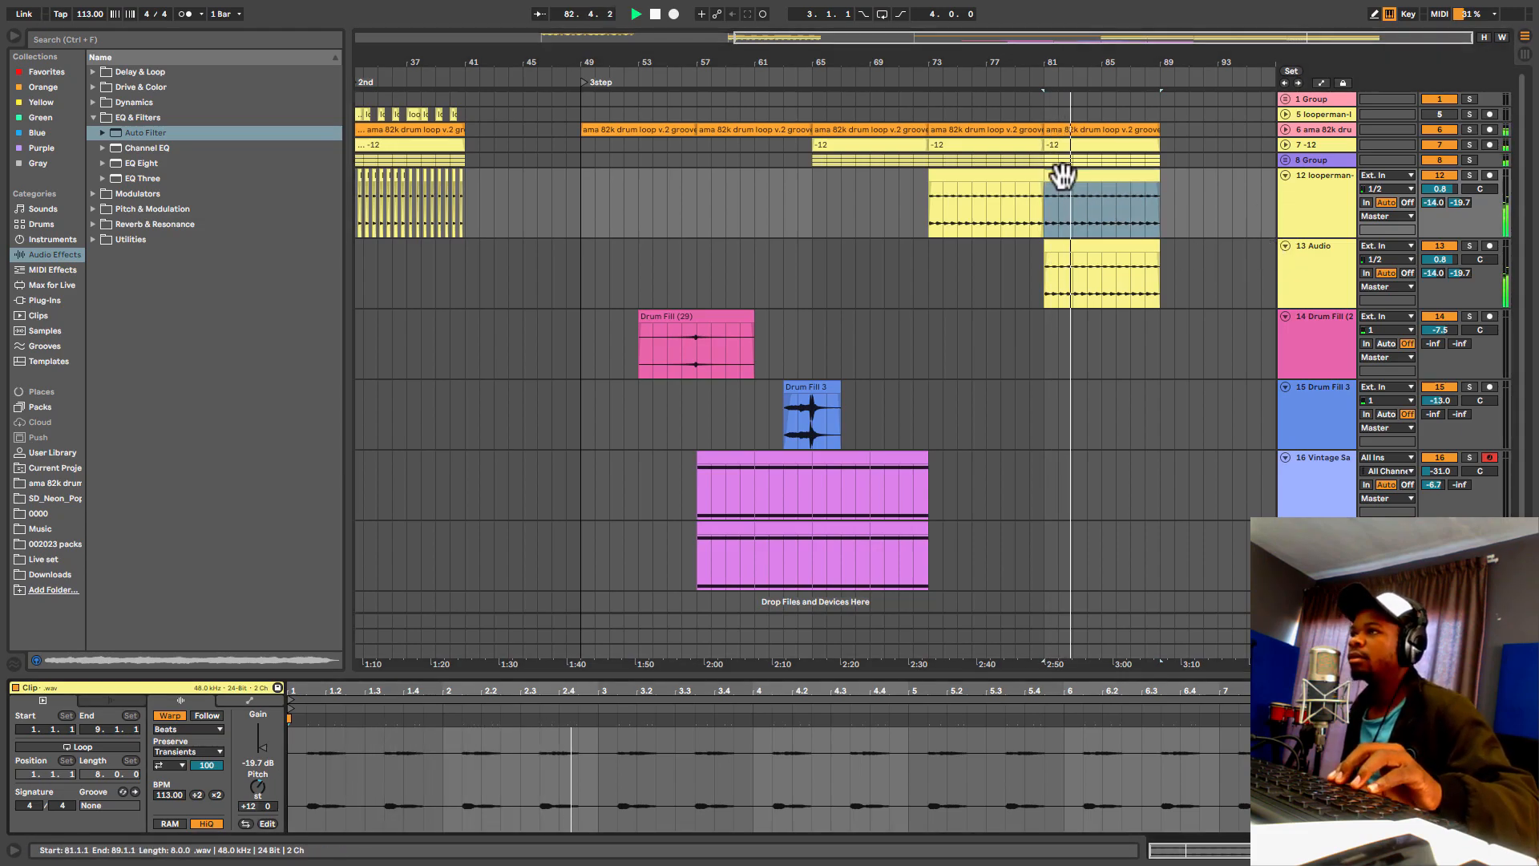
pyautogui.press('space')
pyautogui.moveTo(1062, 175); pyautogui.dragTo(1060, 598)
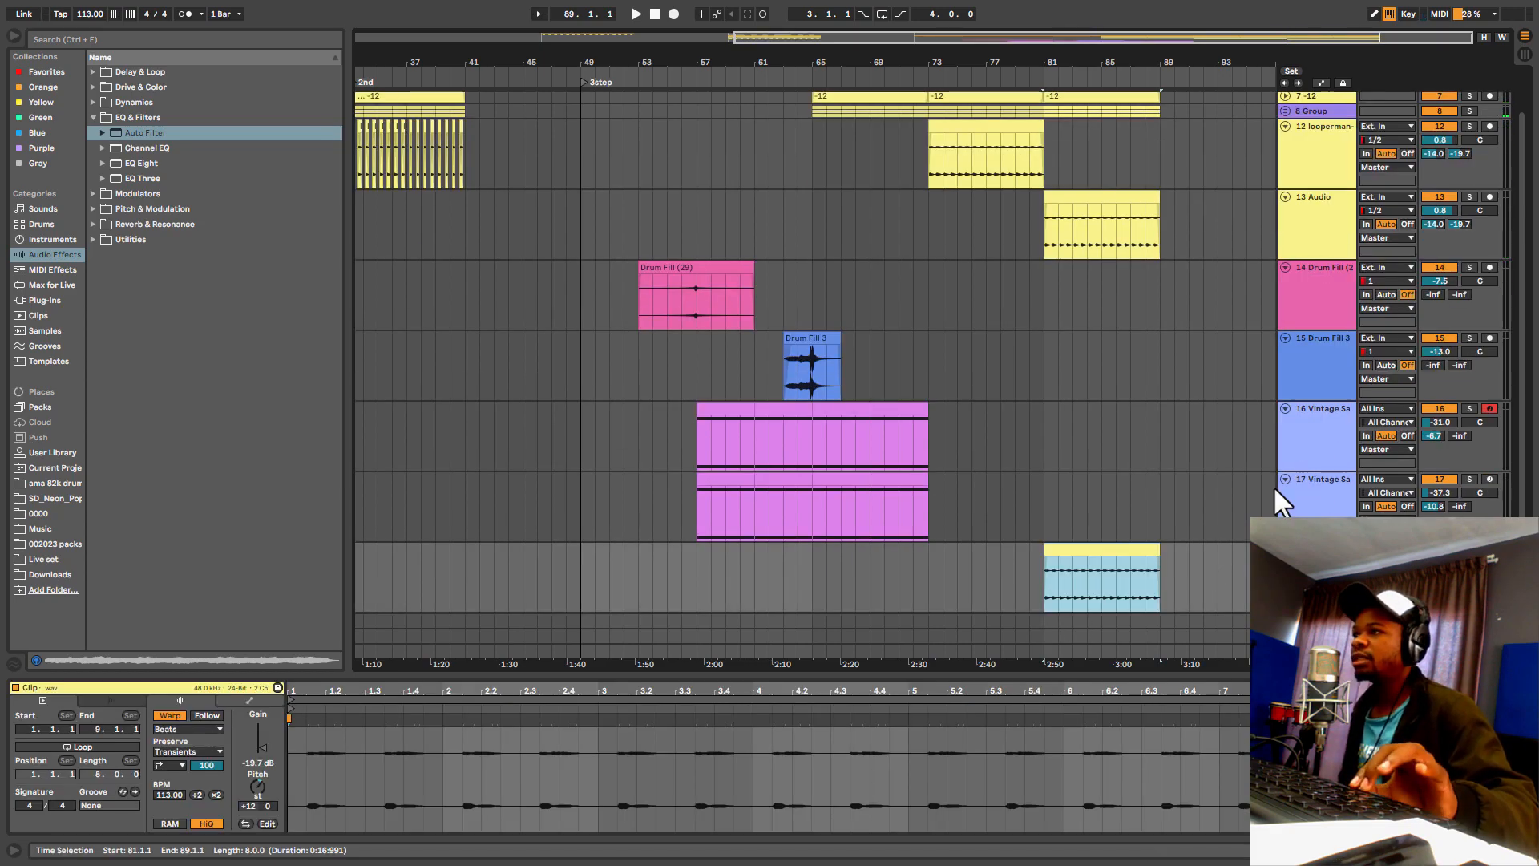
pyautogui.press('space')
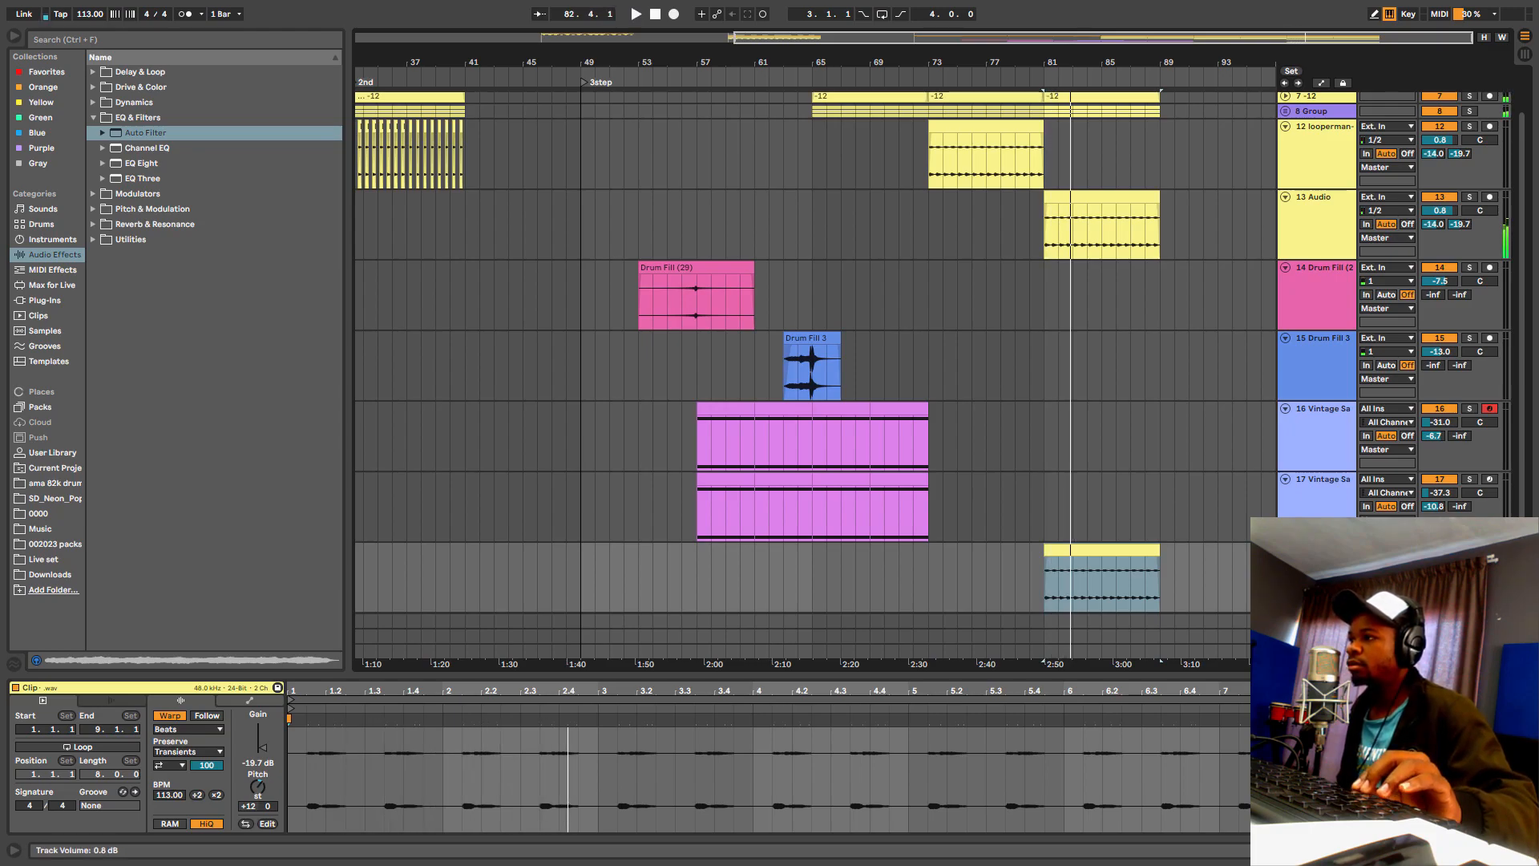
# Step: Duplicate the Drum Fill (29) clip and position the copy so it starts at bar 69
pyautogui.click(877, 233)
pyautogui.click(638, 308)
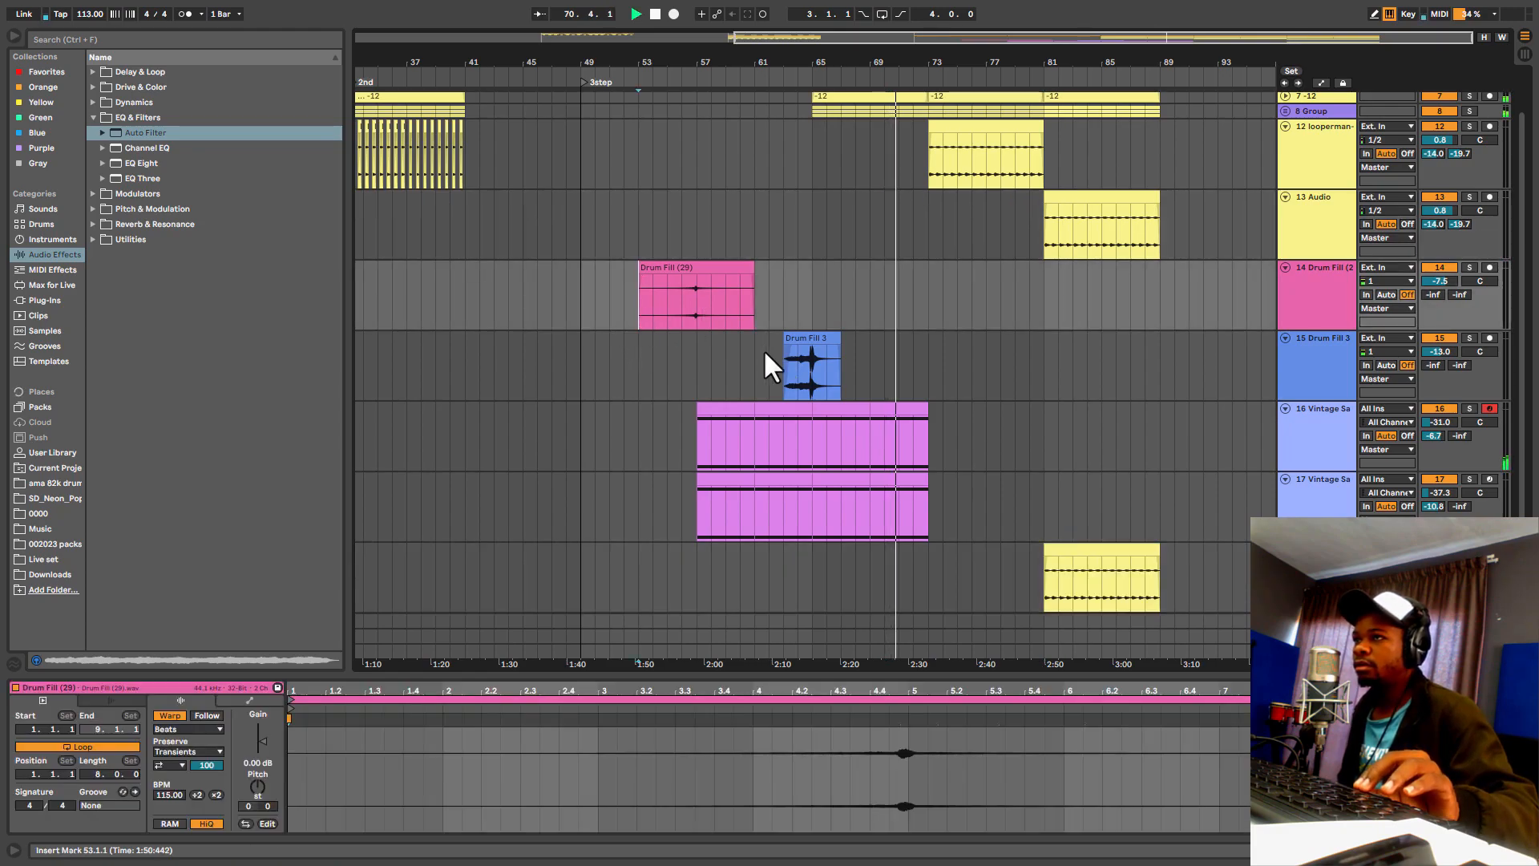
pyautogui.click(756, 354)
pyautogui.click(639, 297)
pyautogui.moveTo(653, 302); pyautogui.dragTo(879, 289)
pyautogui.scroll(2, 882, 292)
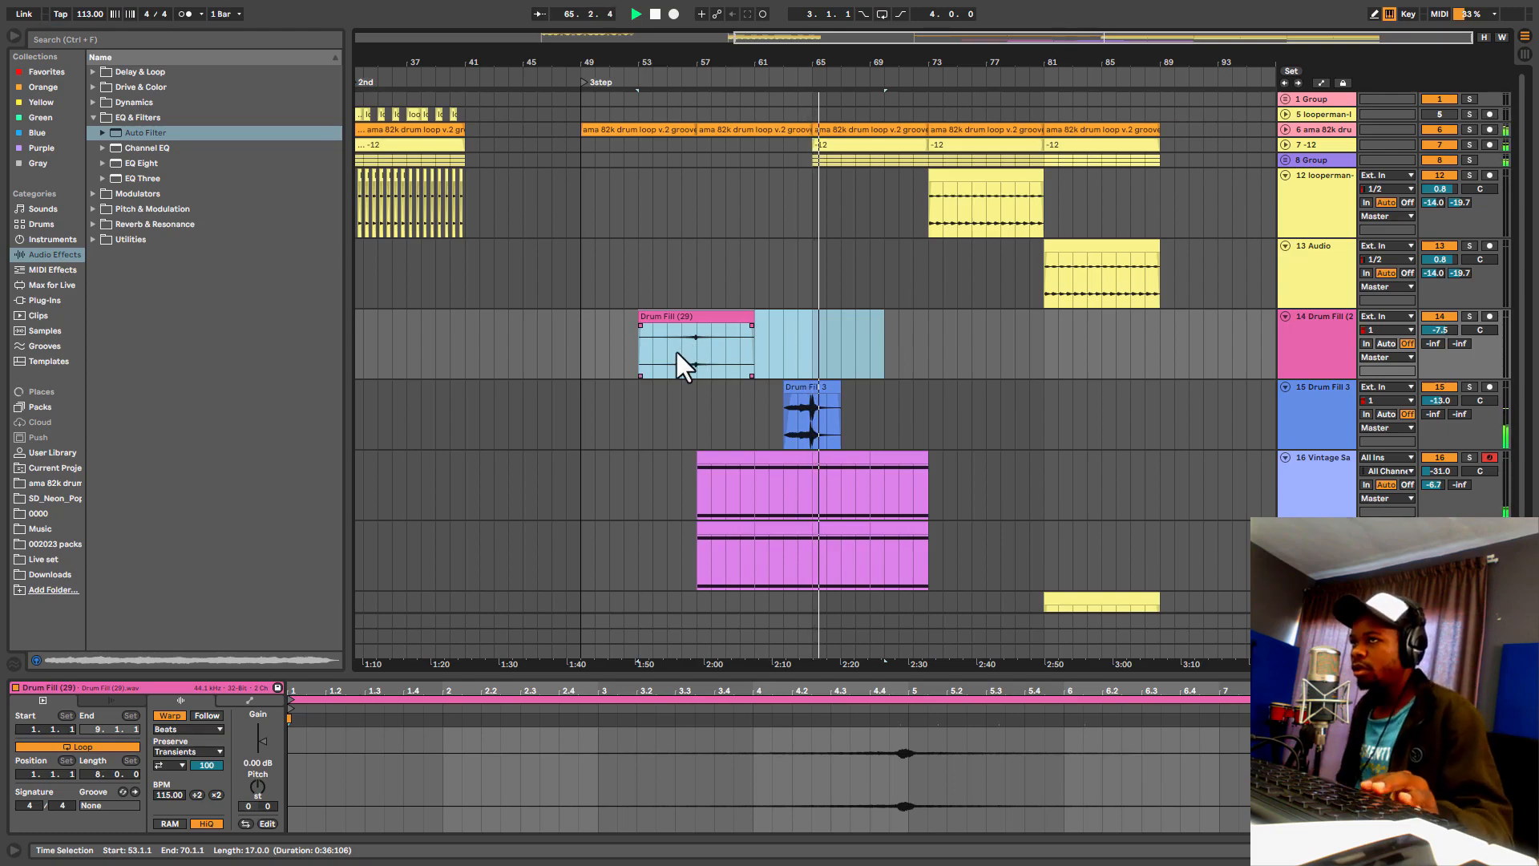
pyautogui.moveTo(877, 352); pyautogui.dragTo(893, 350)
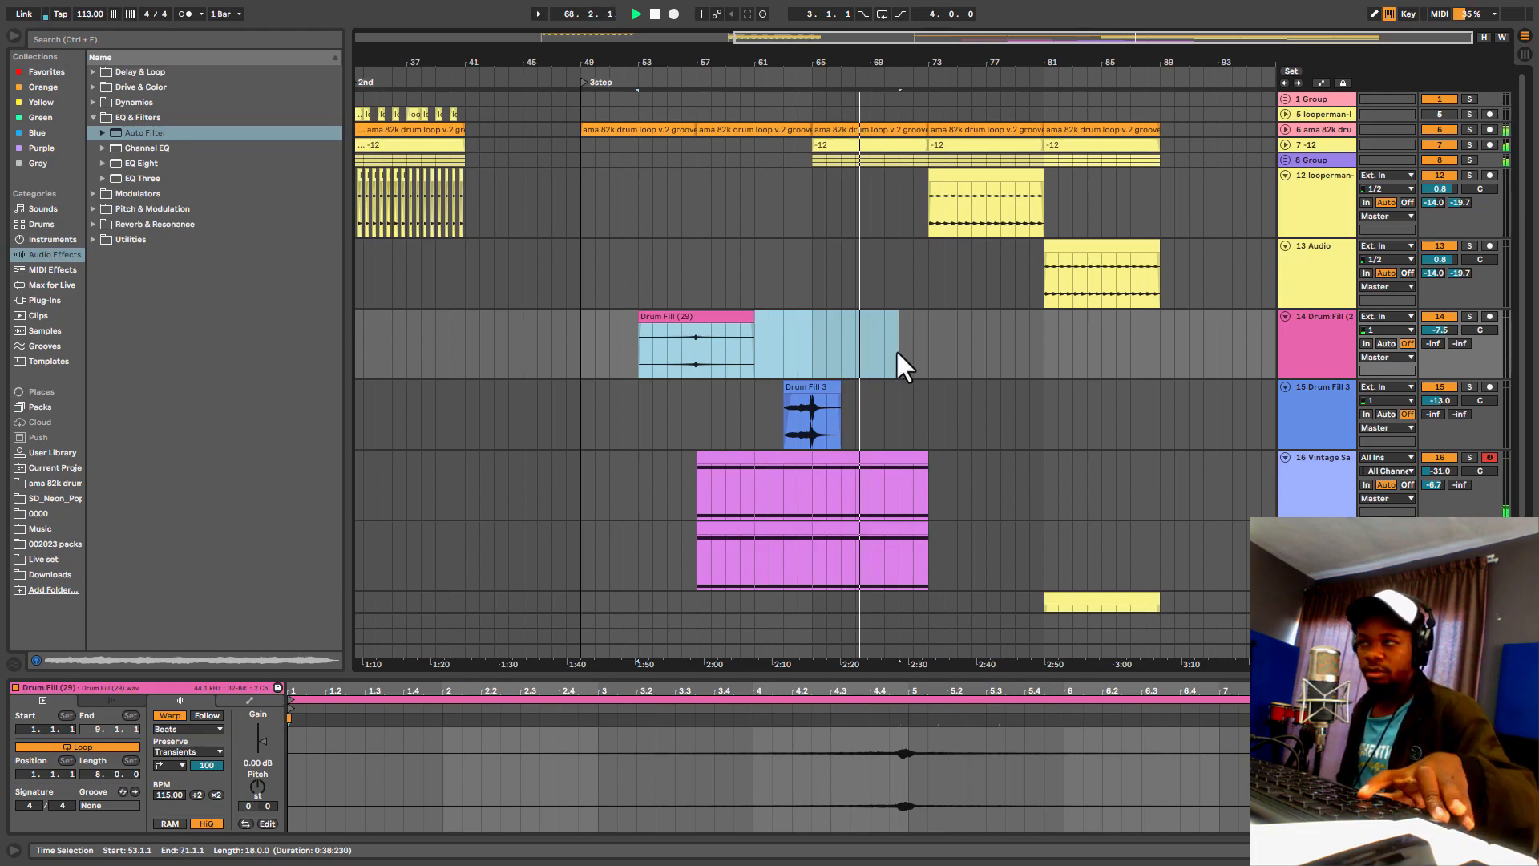
pyautogui.hotkey('ctrl', 'd')
pyautogui.moveTo(954, 319); pyautogui.dragTo(925, 345)
pyautogui.scroll(-1, 1282, 332)
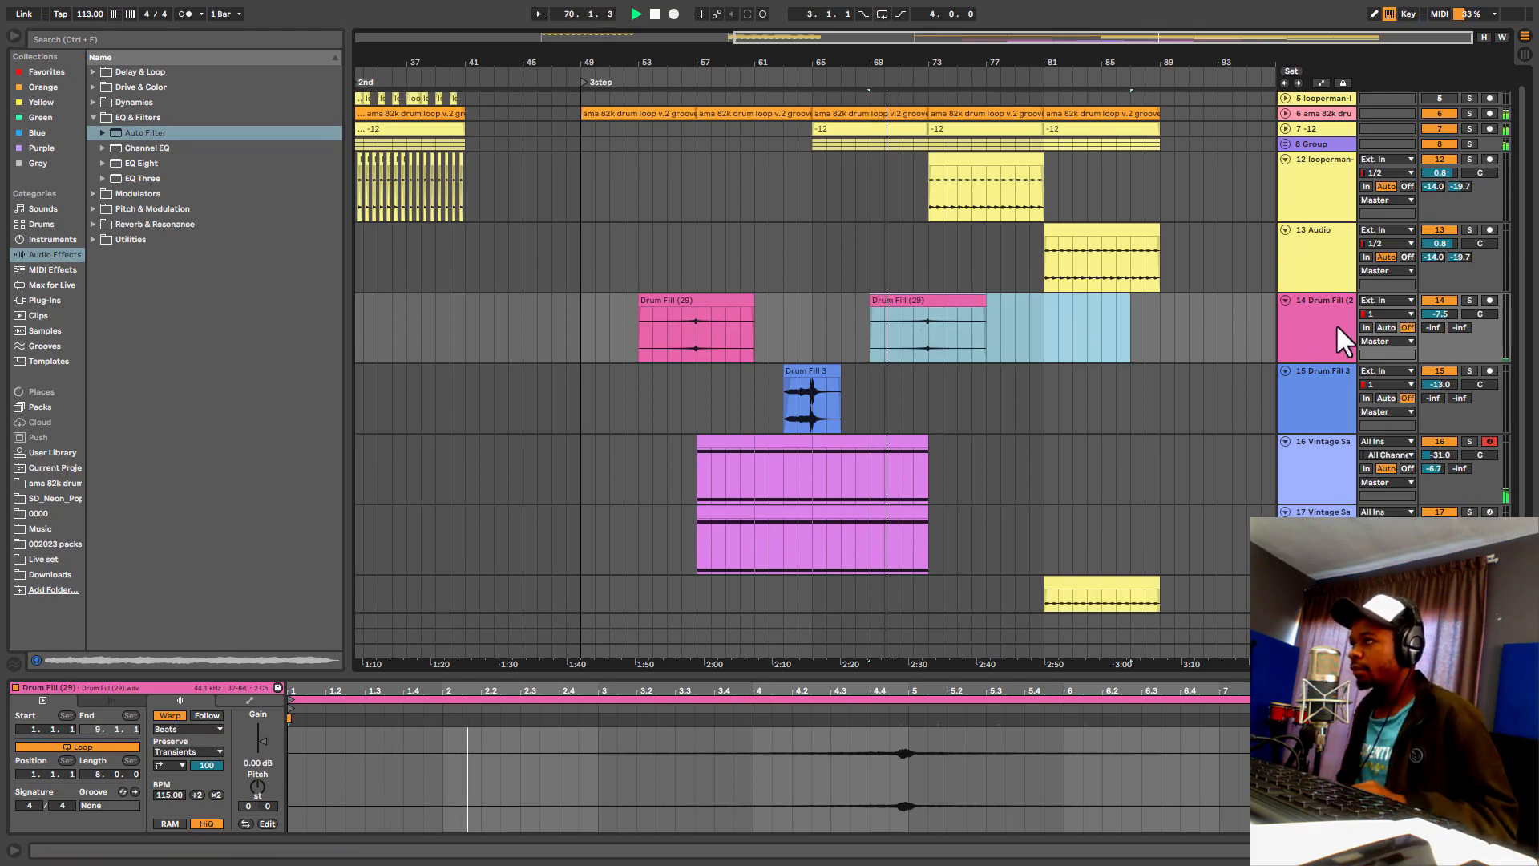
# Step: Set the insert mark at bar 73 and lower the Drum Fill (29) track's volume to -10.3 dB
pyautogui.click(928, 194)
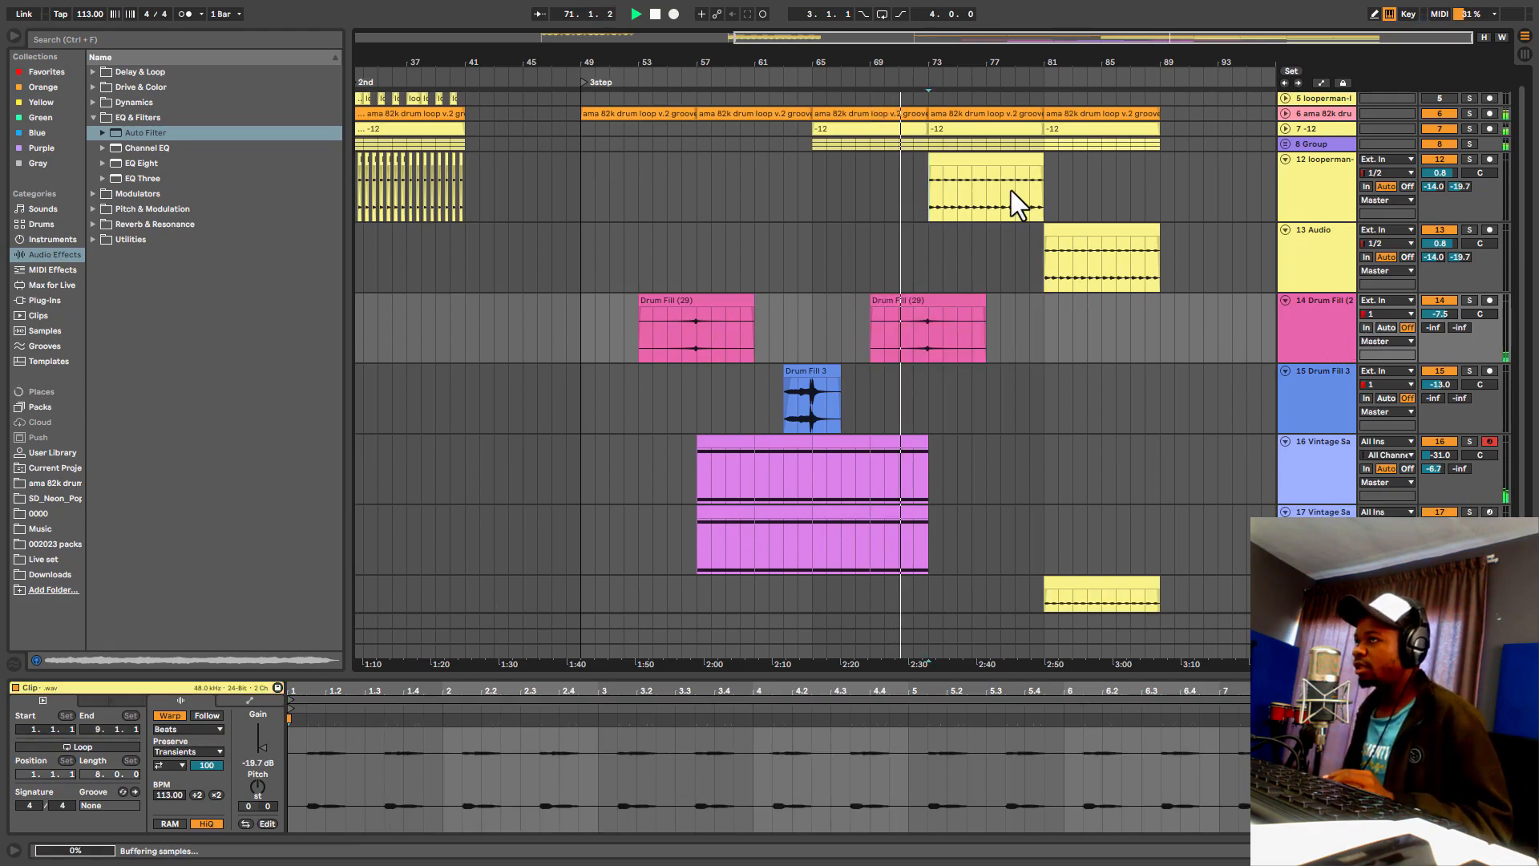
pyautogui.moveTo(1440, 313); pyautogui.dragTo(1439, 331)
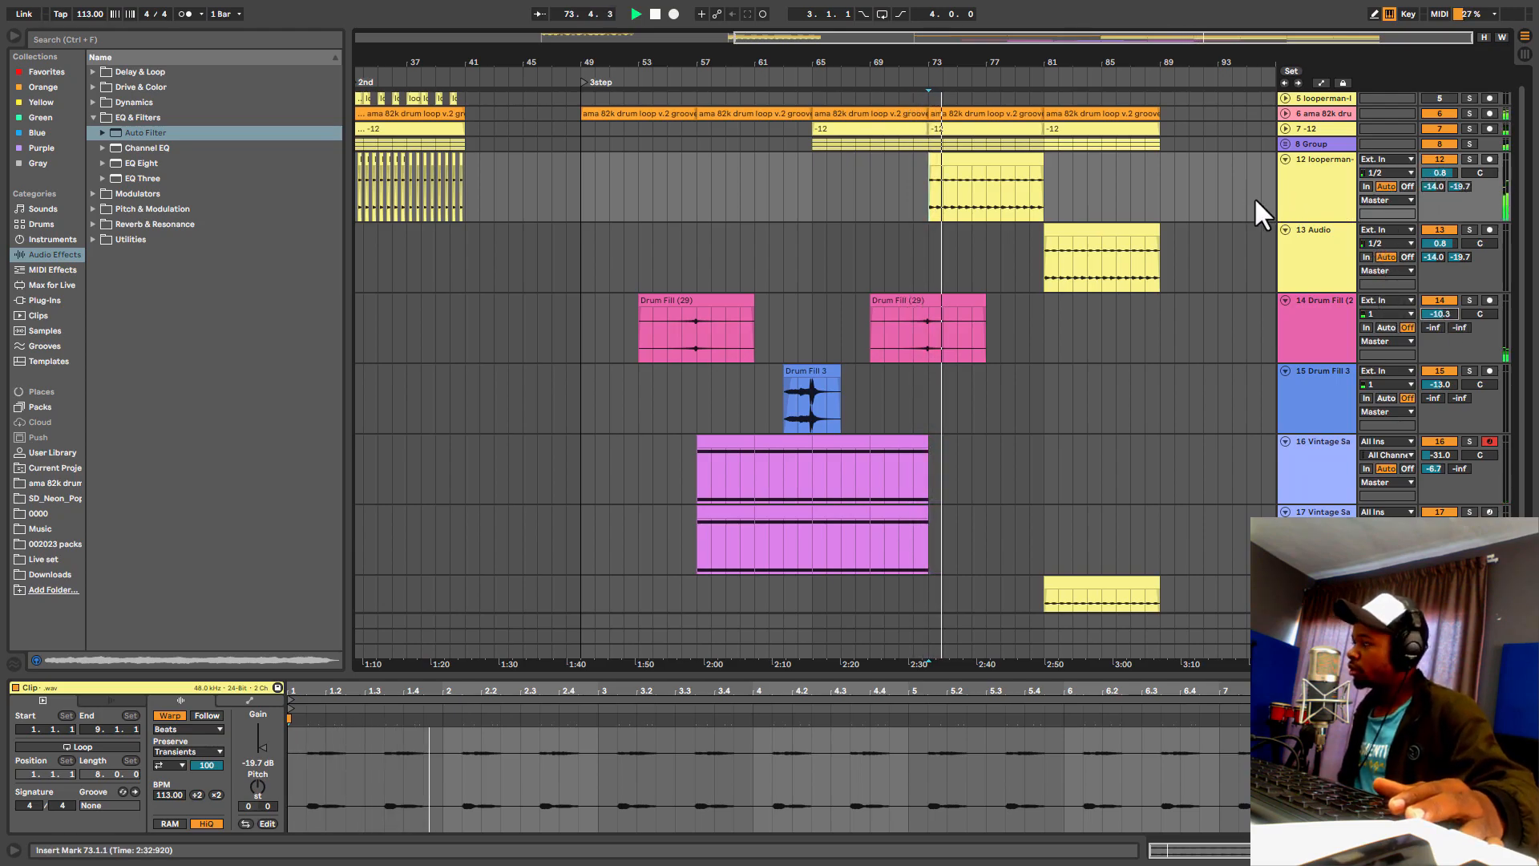
# Step: Duplicate the Drum Fill 3 clip using a 16-bar selection so that the copy starts at bar 79
pyautogui.scroll(-2, 1248, 206)
pyautogui.moveTo(1074, 62); pyautogui.dragTo(1092, 94)
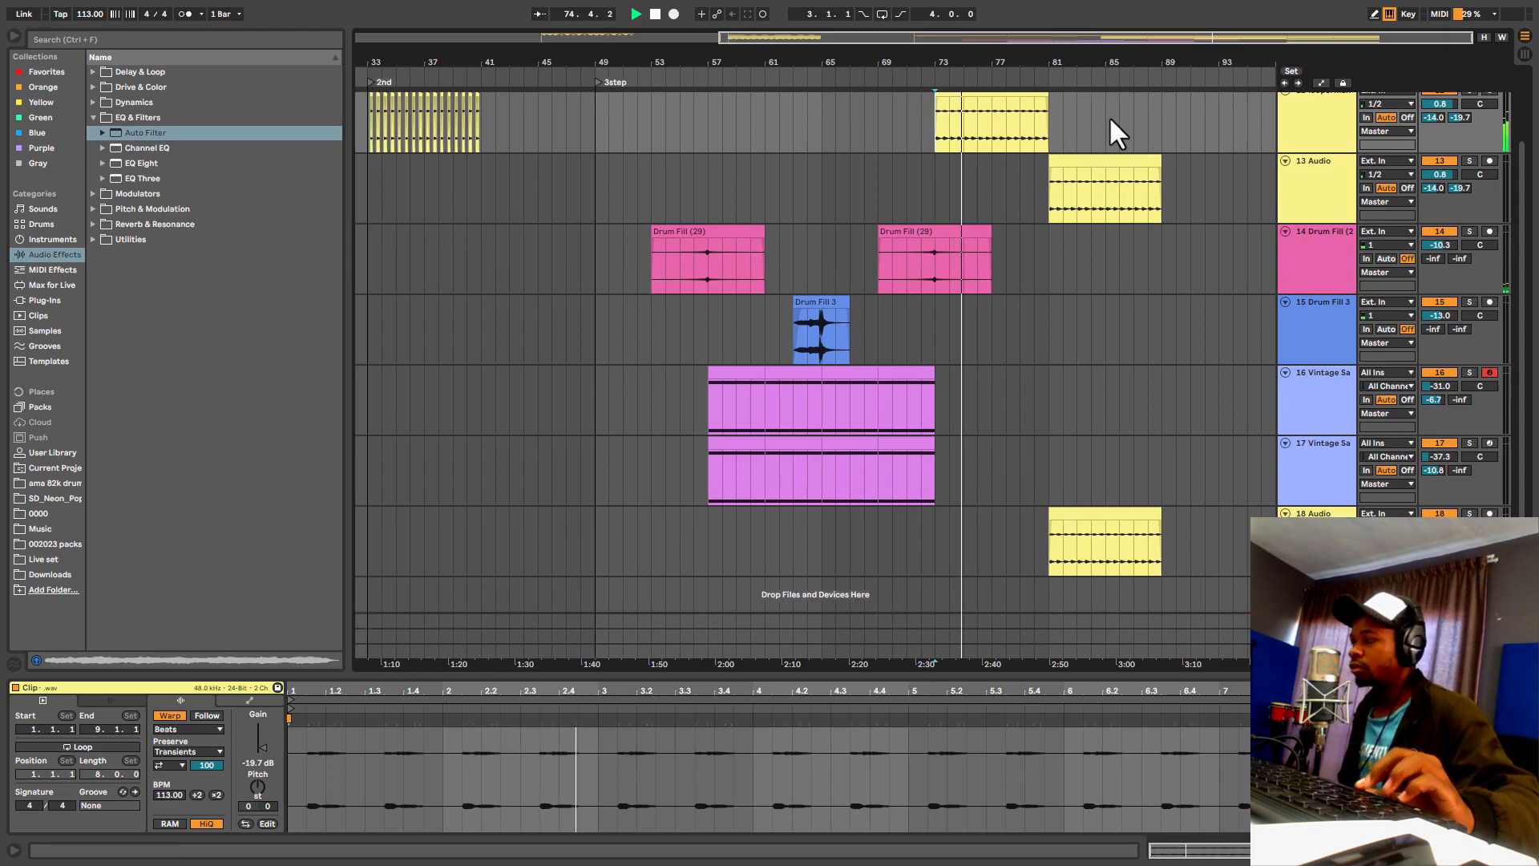
pyautogui.scroll(1, 1123, 297)
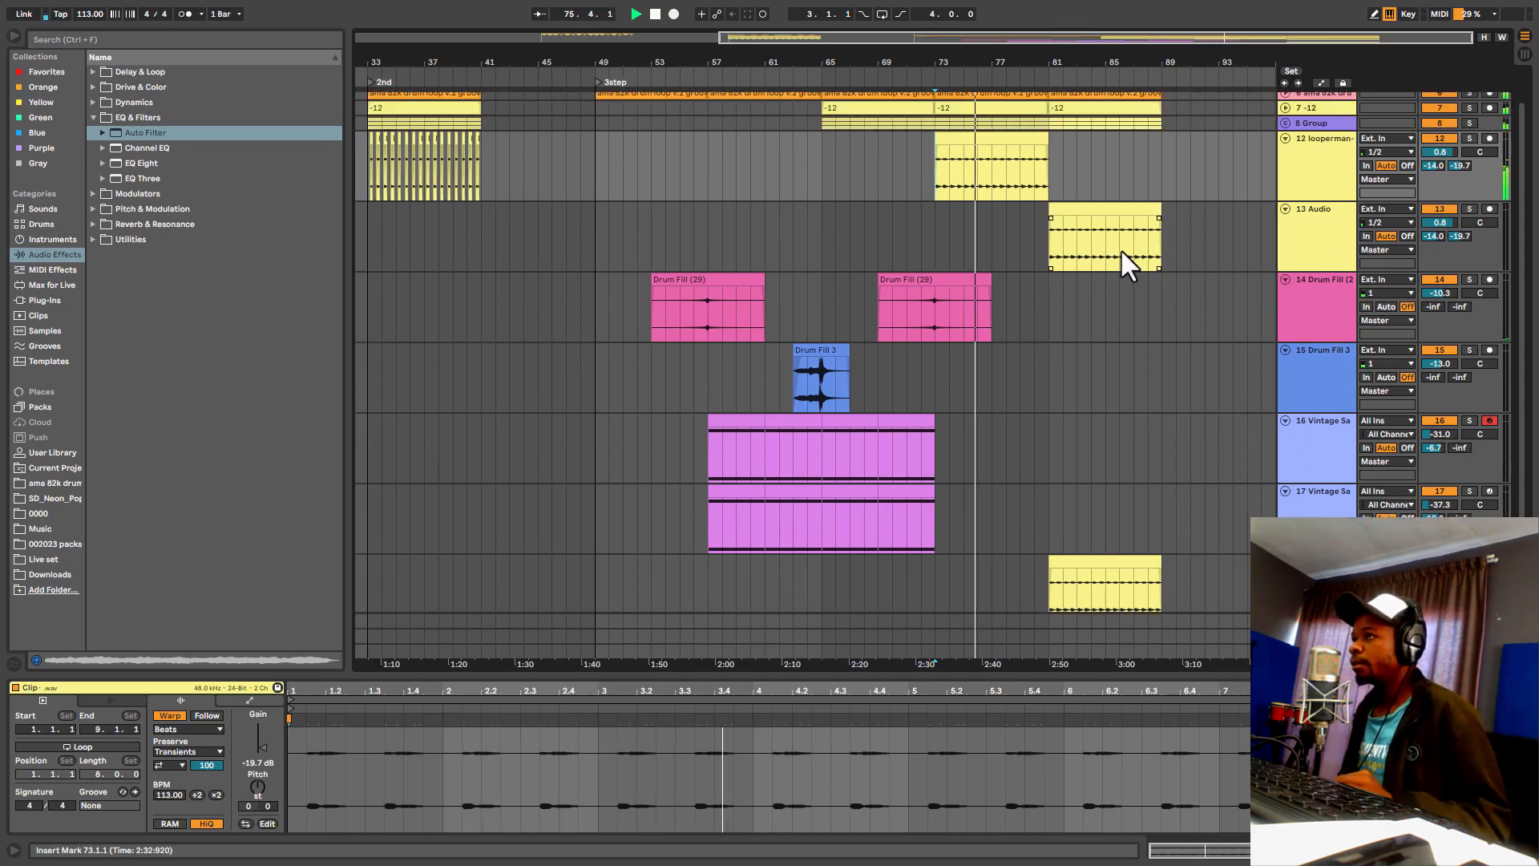
pyautogui.click(880, 324)
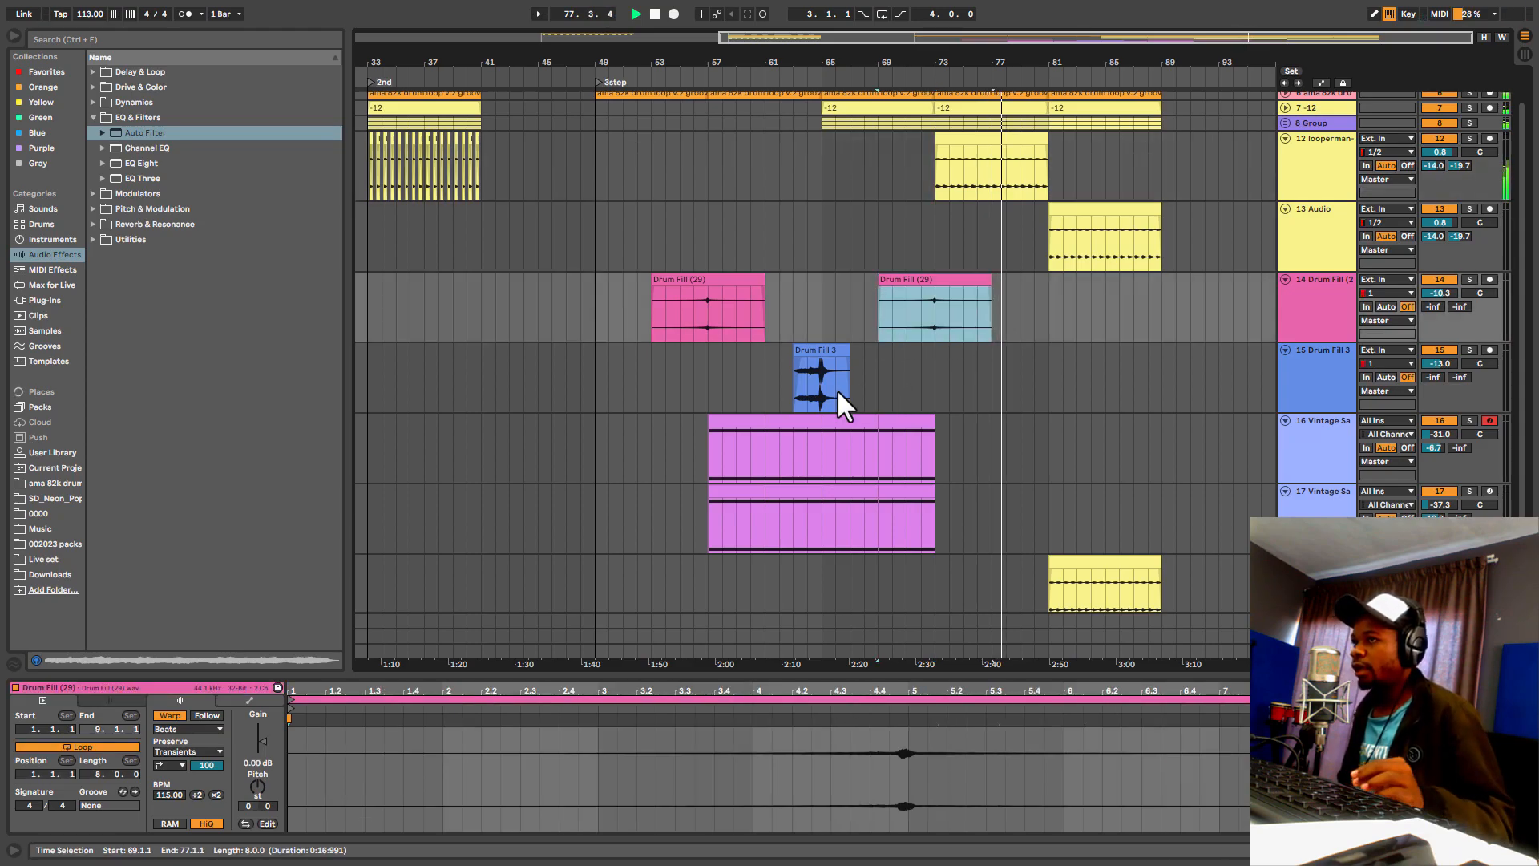
pyautogui.moveTo(825, 388); pyautogui.dragTo(1018, 388)
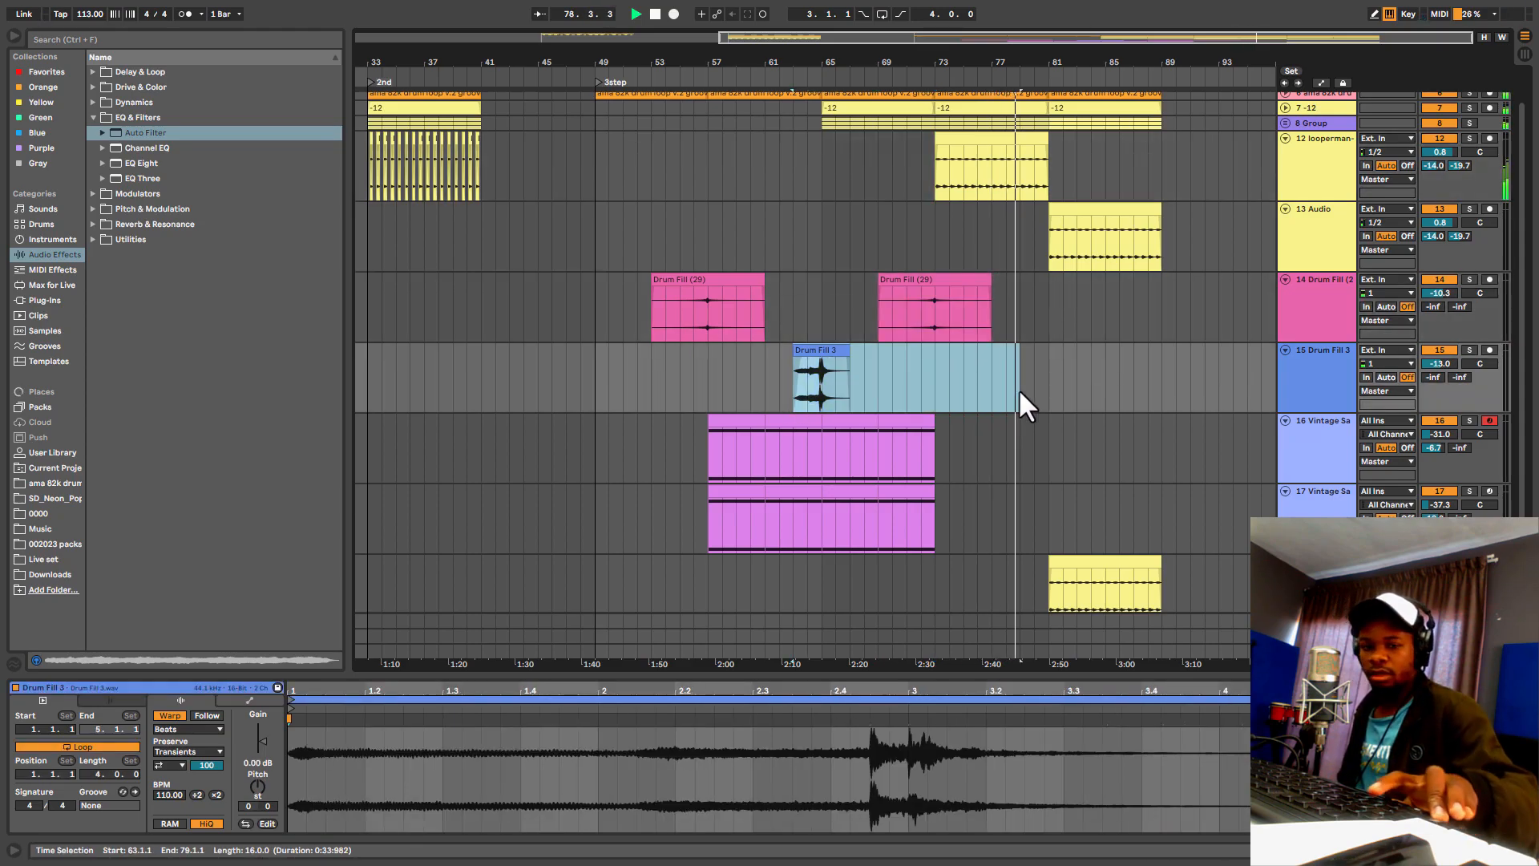
pyautogui.hotkey('ctrl', 'd')
pyautogui.scroll(-1, 1359, 412)
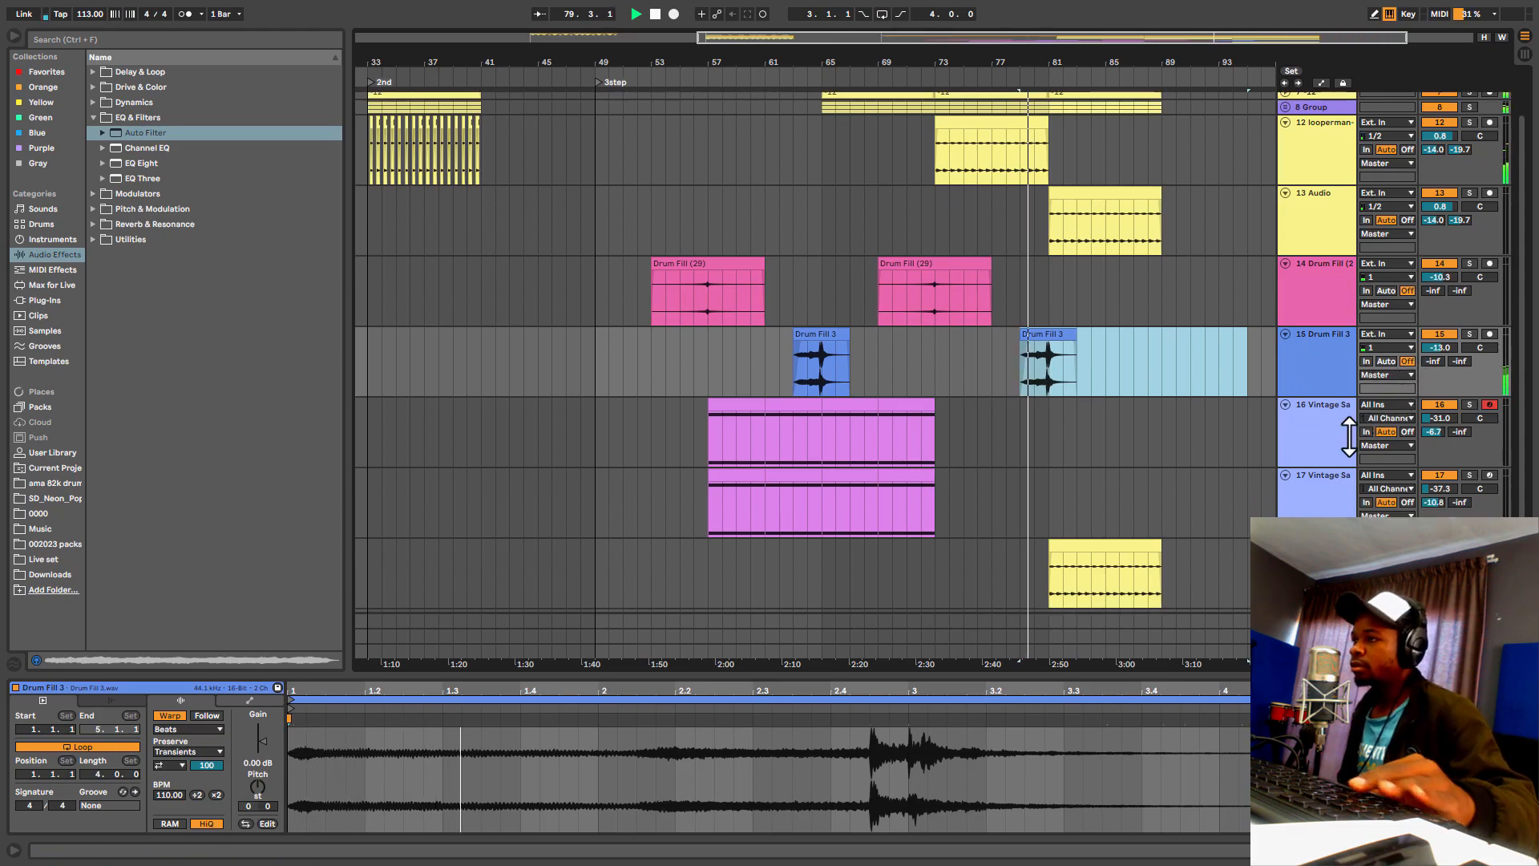
# Step: Listen to the arrangement around bars 80 to 84 and review how the clips are laid out across the tracks
pyautogui.scroll(-2, 1359, 412)
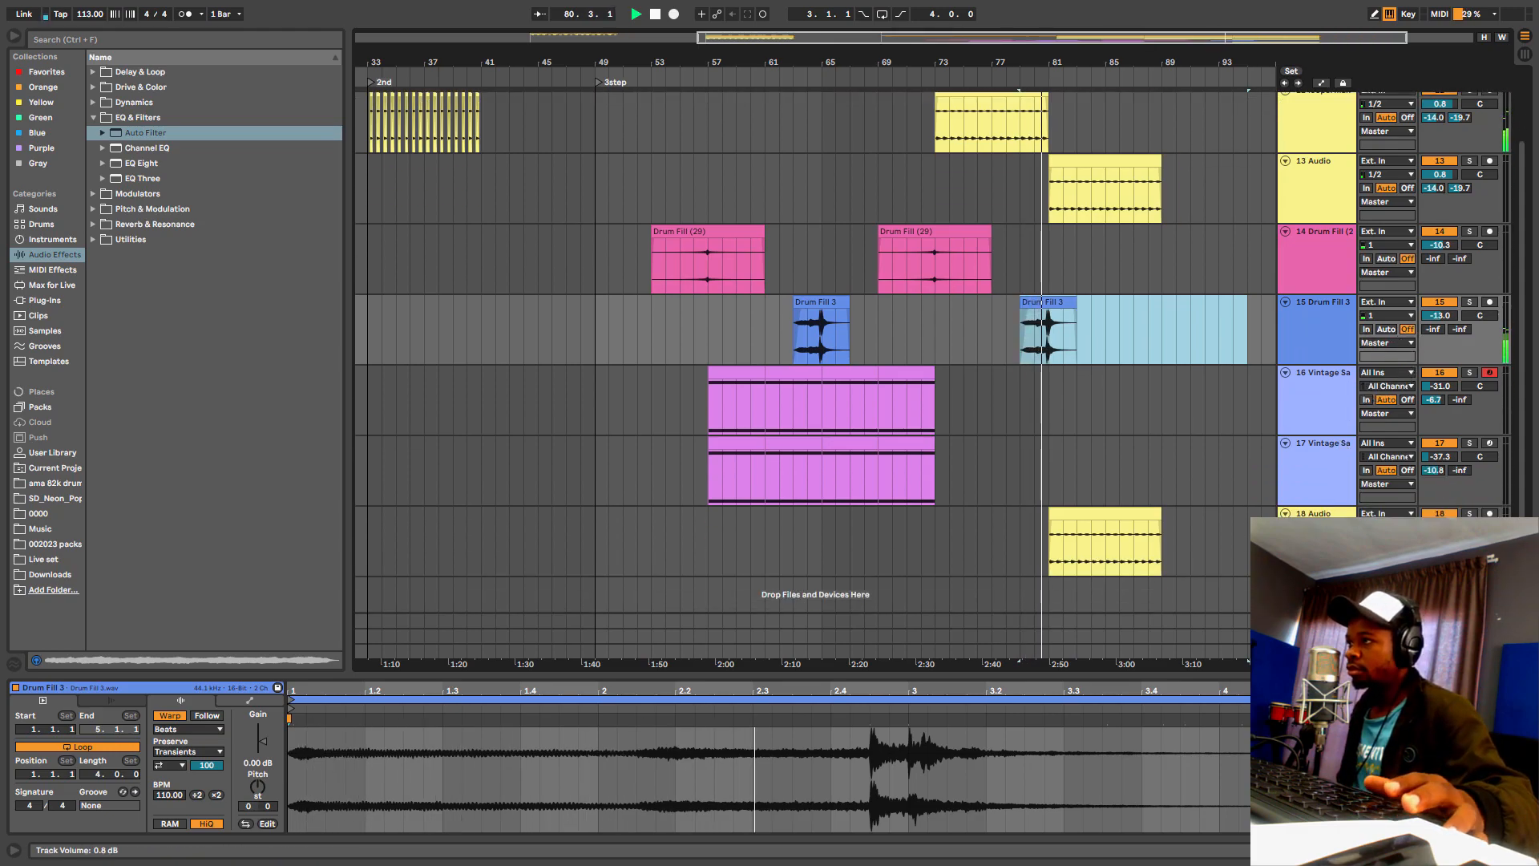
pyautogui.scroll(3, 1083, 272)
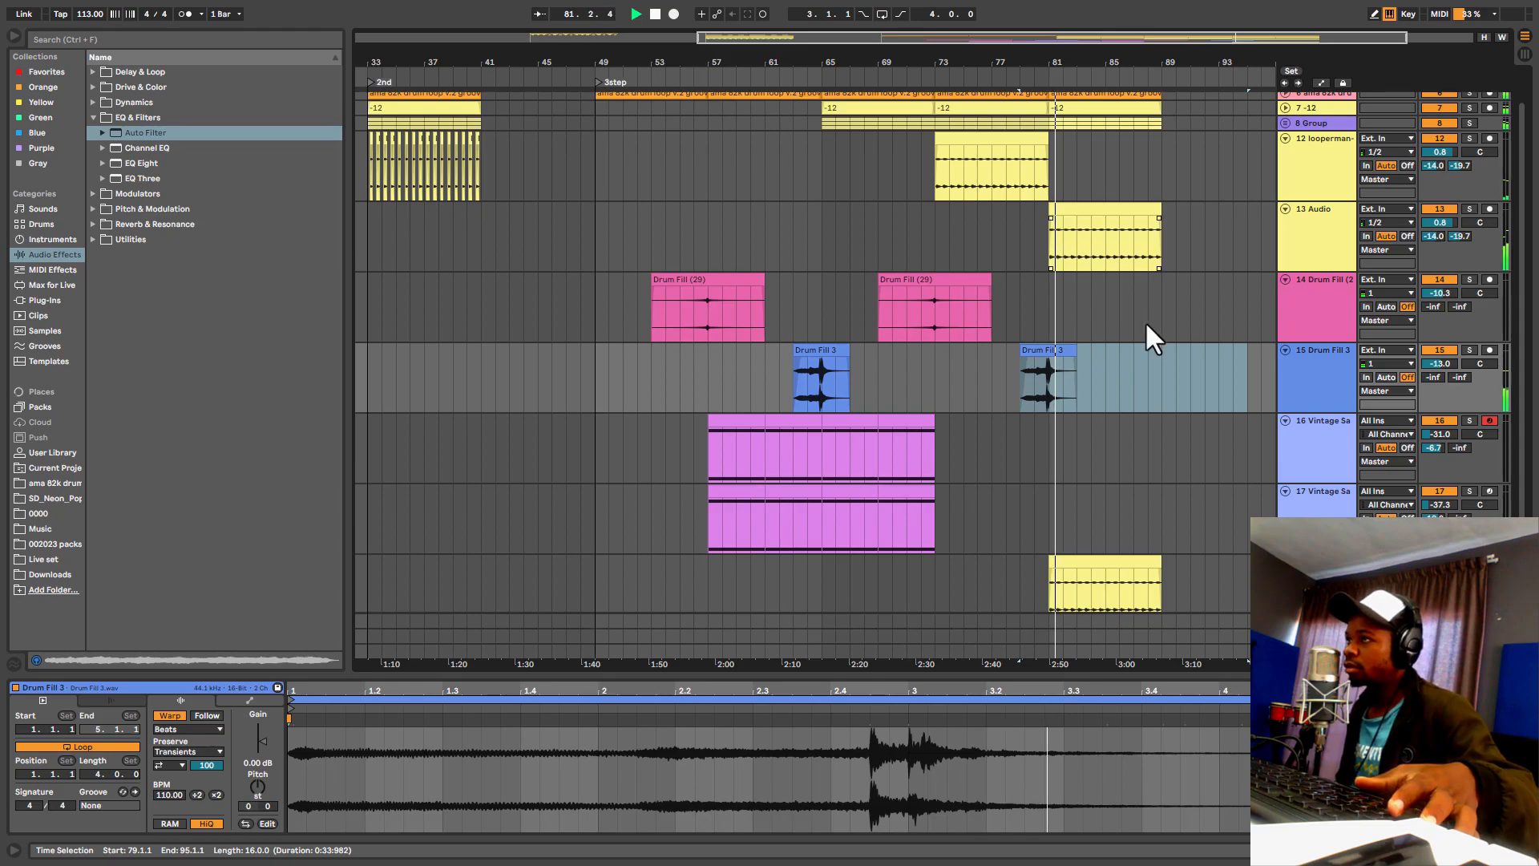
pyautogui.scroll(-3, 1130, 308)
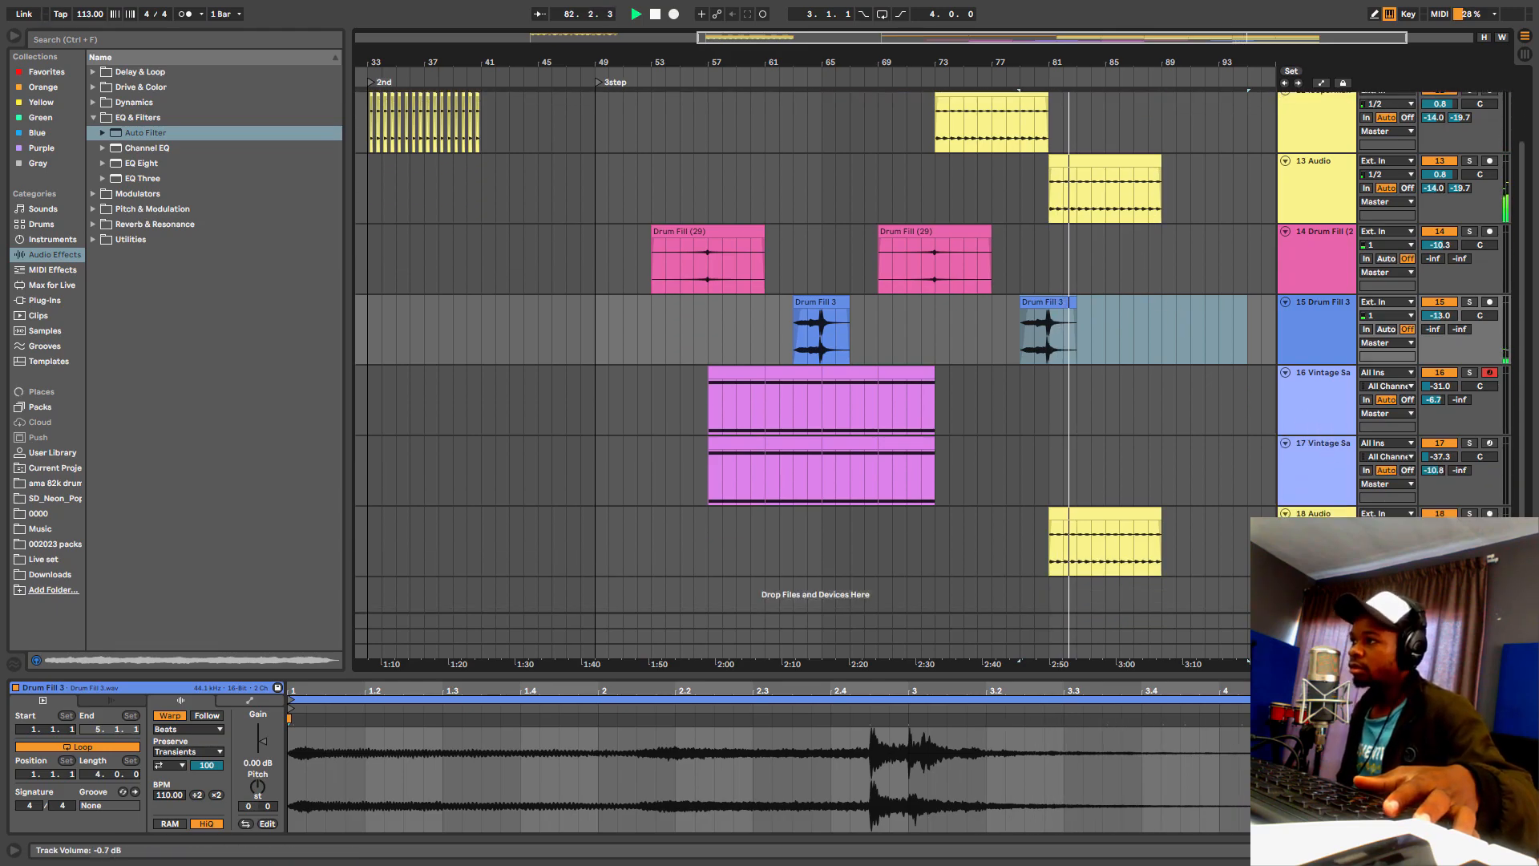
pyautogui.moveTo(1128, 60); pyautogui.dragTo(1129, 40)
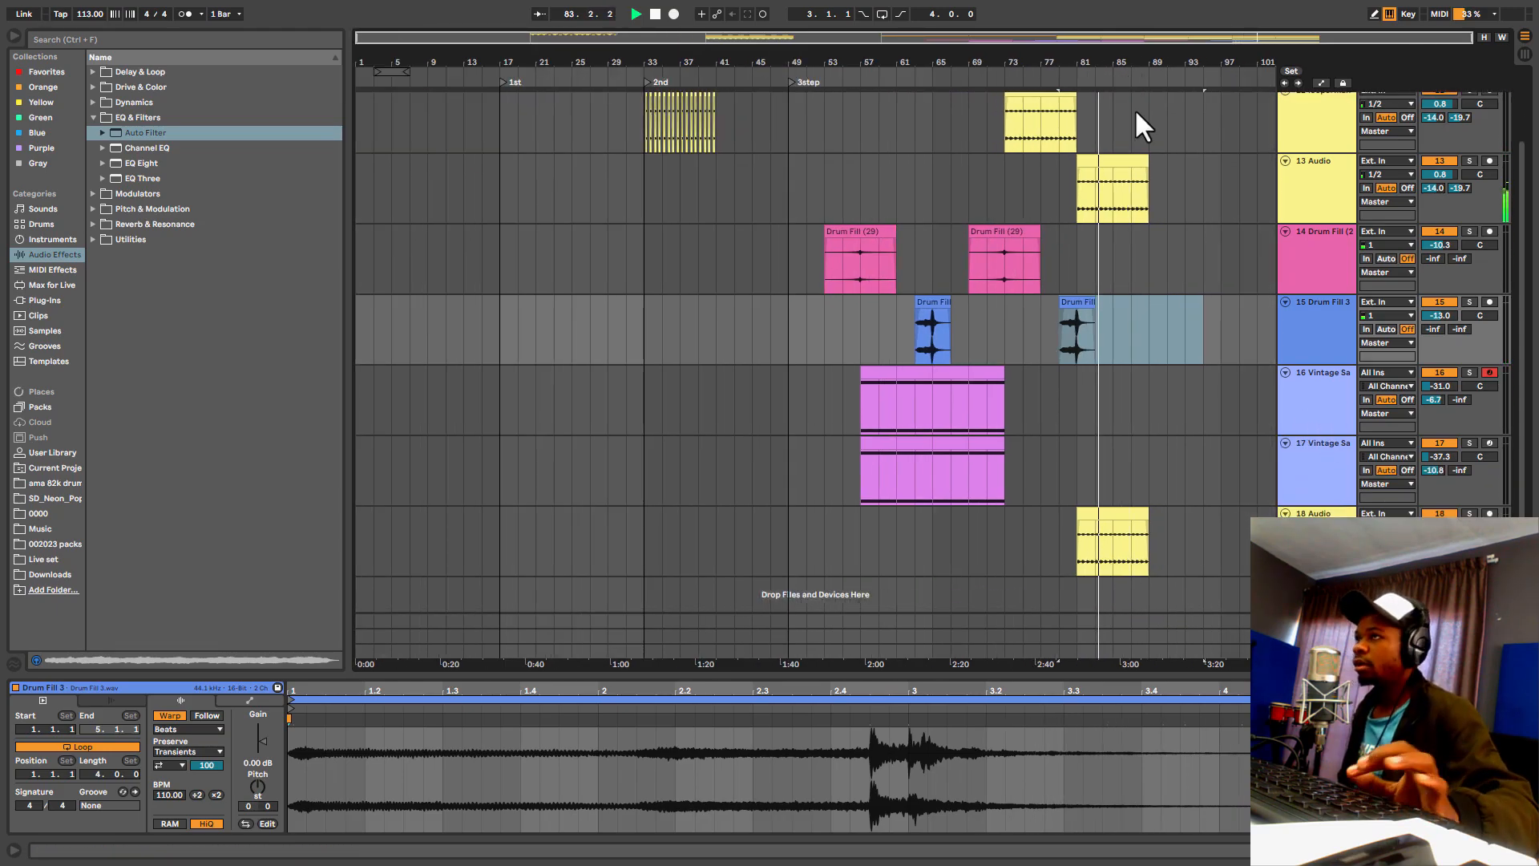
pyautogui.scroll(4, 1171, 221)
pyautogui.scroll(-2, 1130, 189)
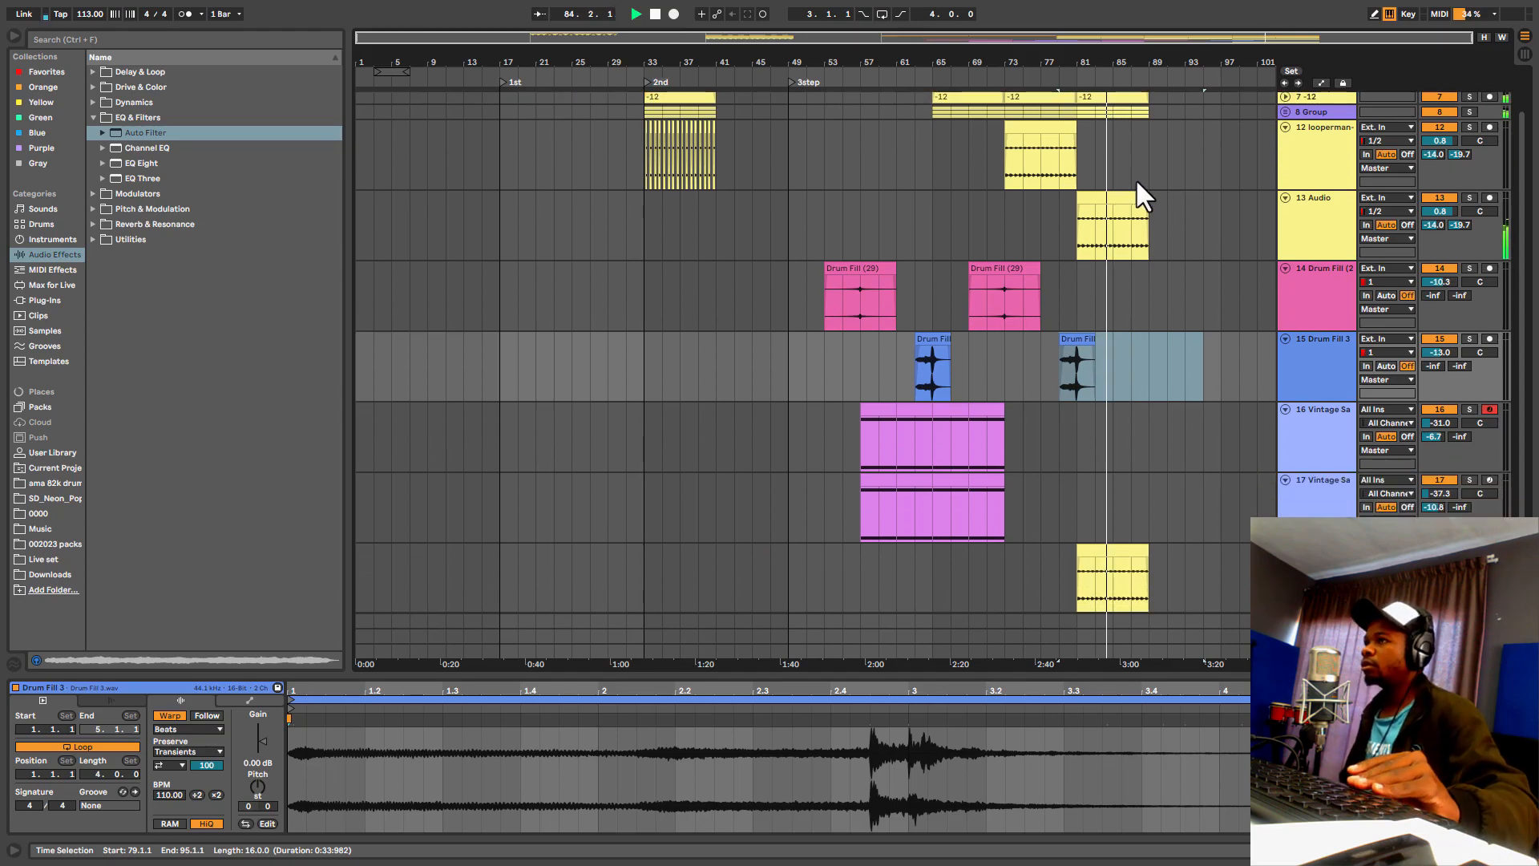
pyautogui.scroll(2, 1287, 239)
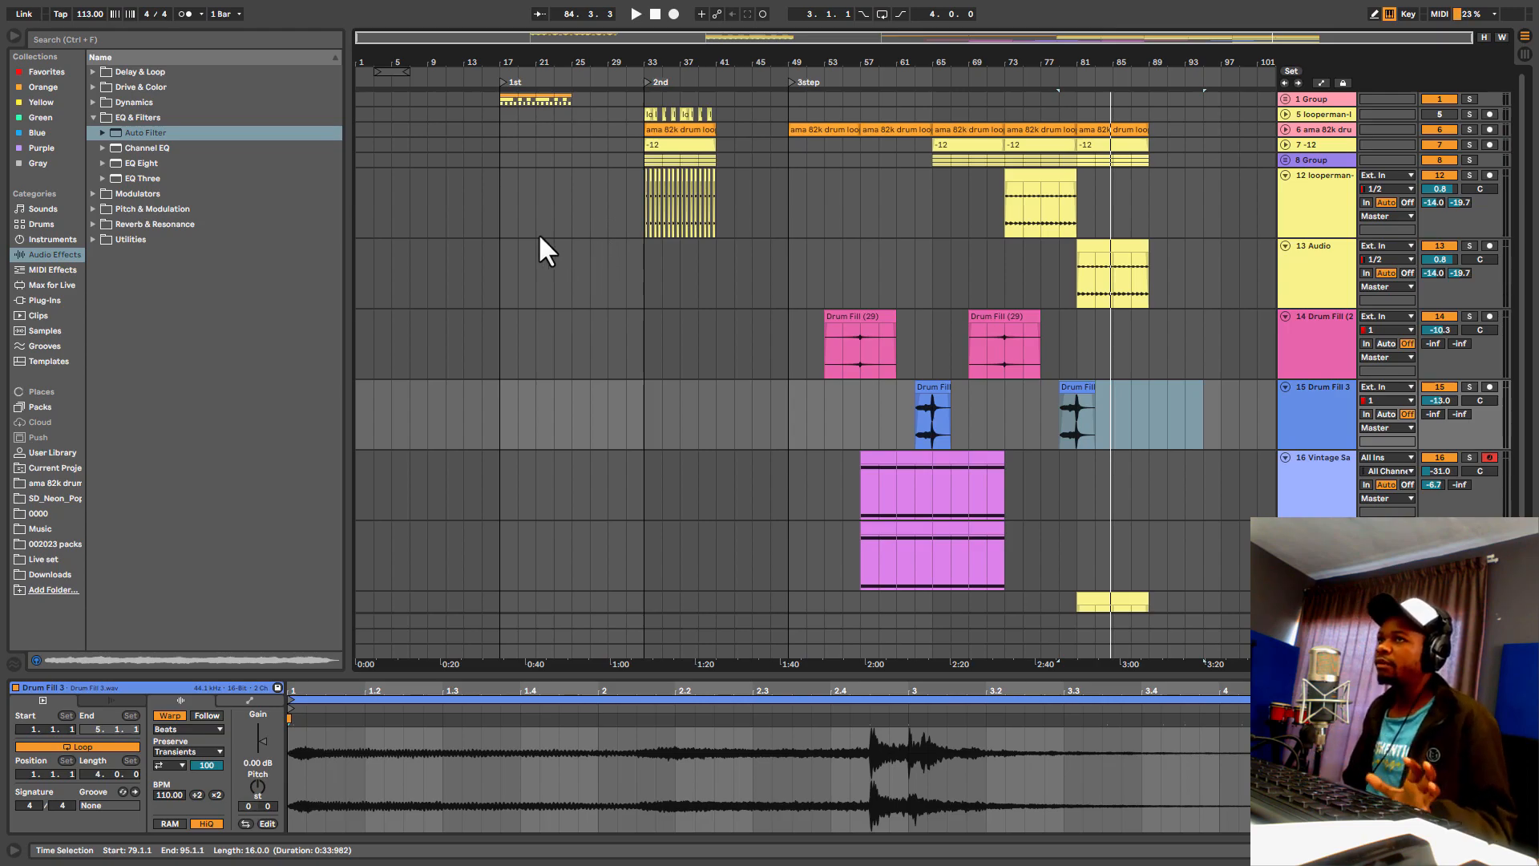
# Step: Unfold the 1 Group track and inspect its drum loop and the track 3 looperman clips in bars 17 to 25
pyautogui.click(499, 96)
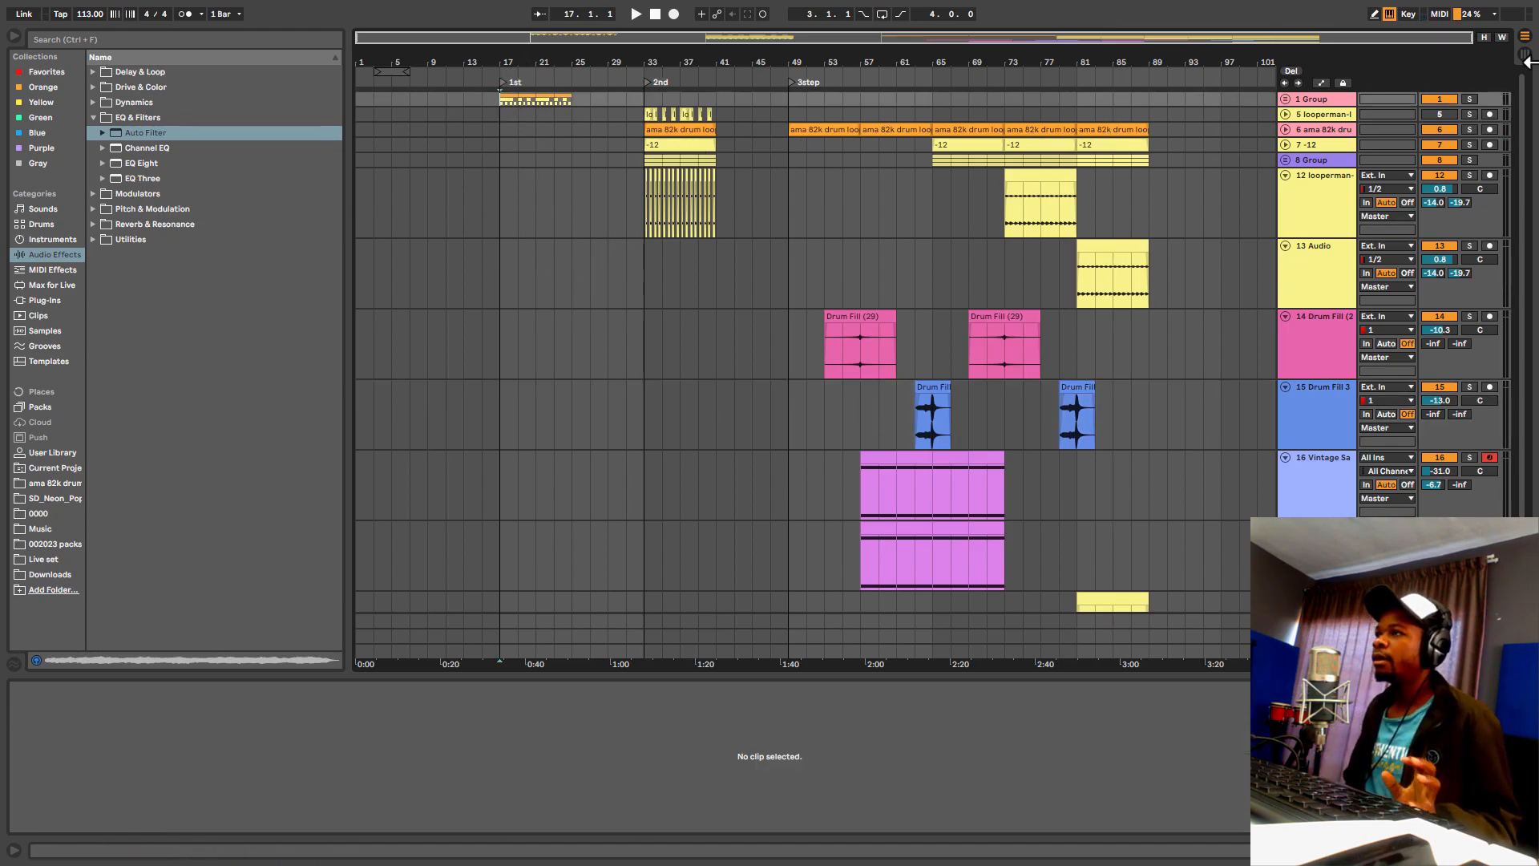
pyautogui.click(1285, 97)
pyautogui.moveTo(501, 200); pyautogui.dragTo(571, 204)
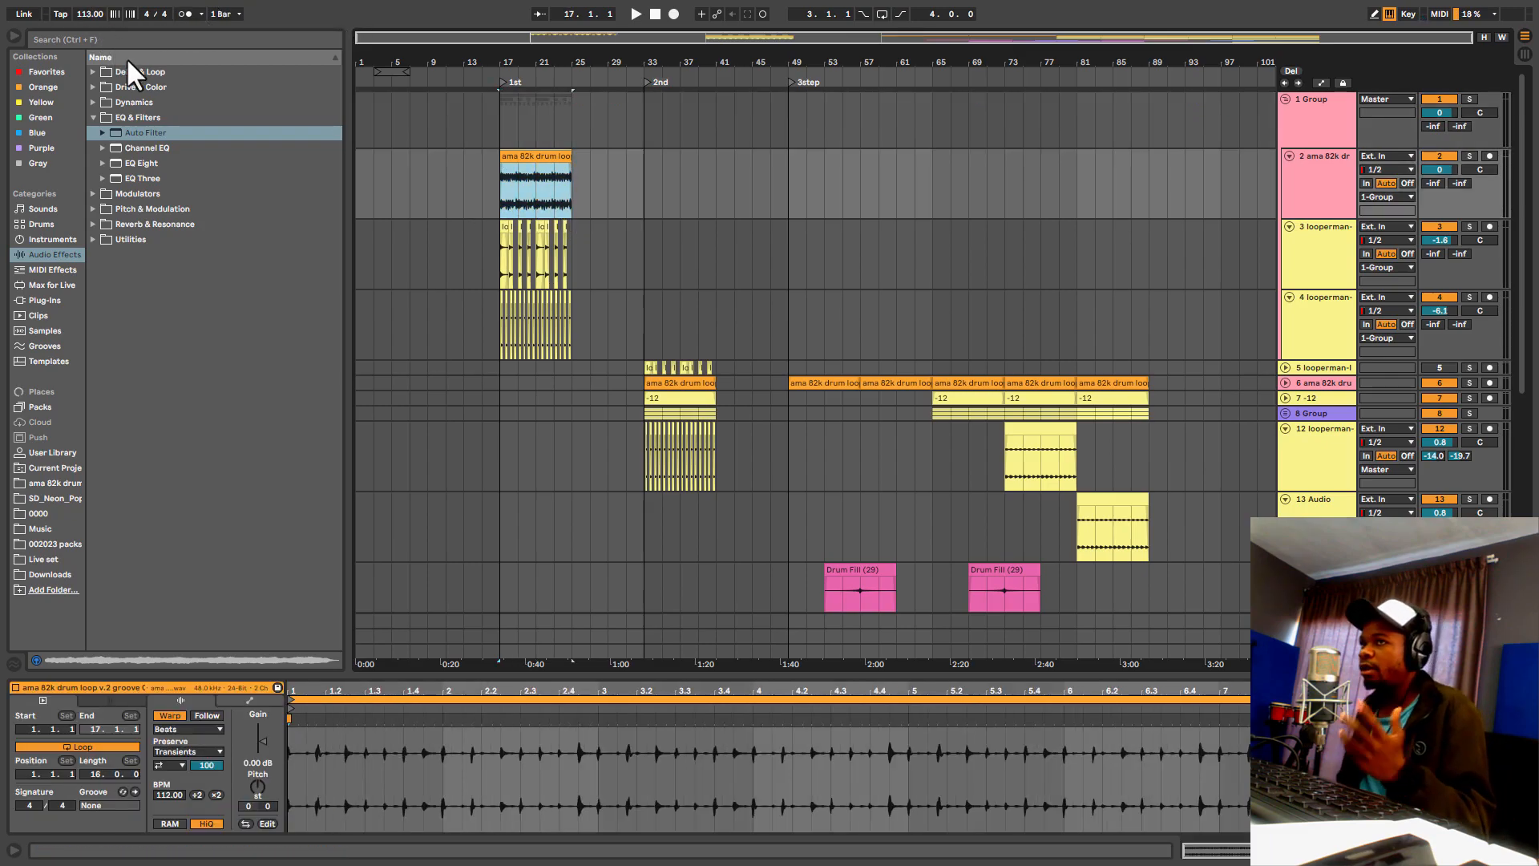
pyautogui.scroll(-2, 543, 243)
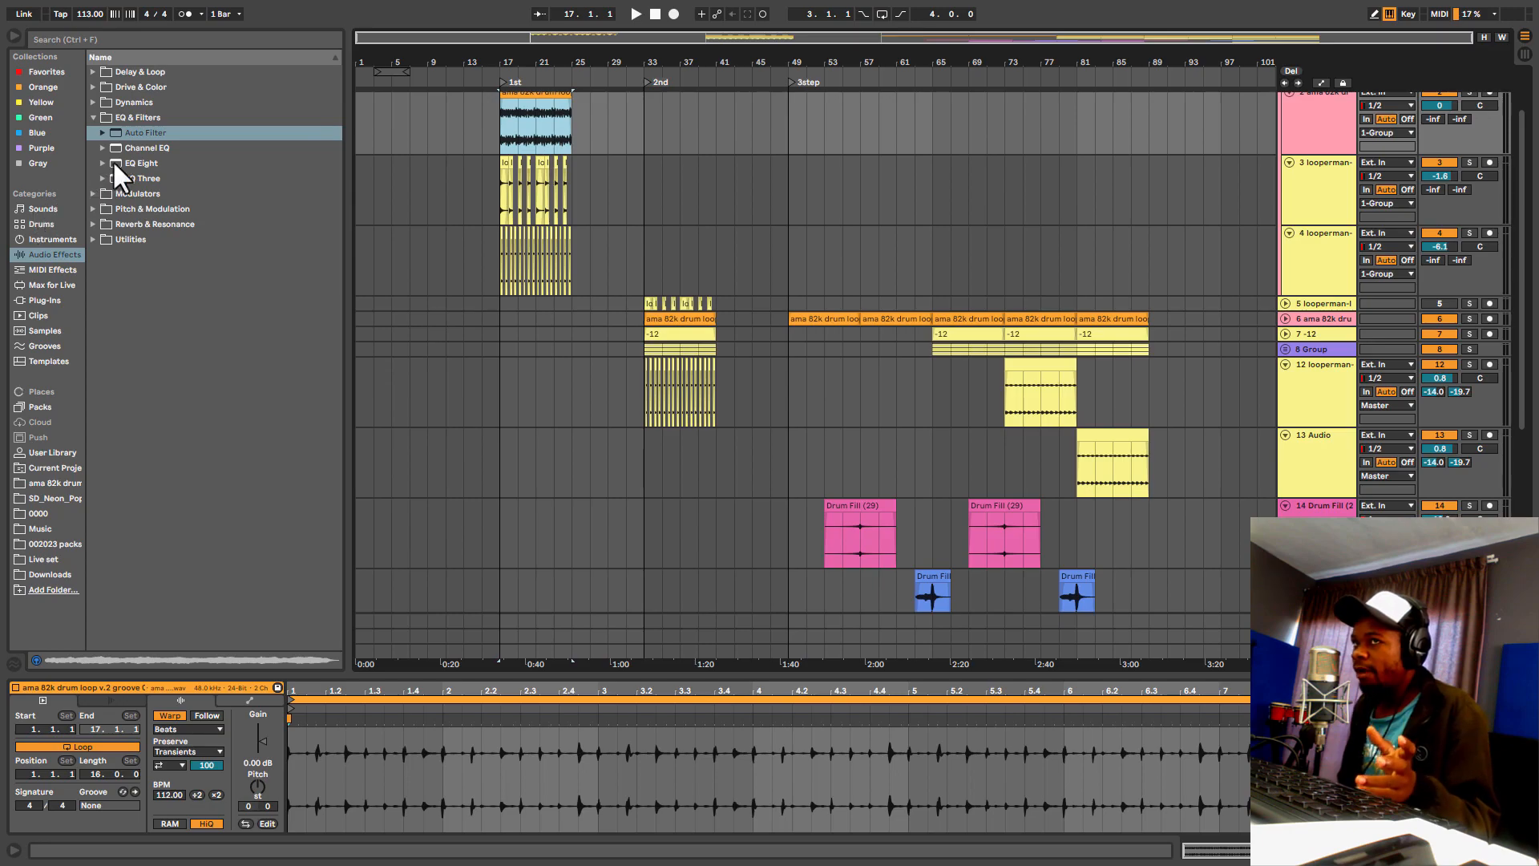
pyautogui.moveTo(520, 62); pyautogui.dragTo(454, 286)
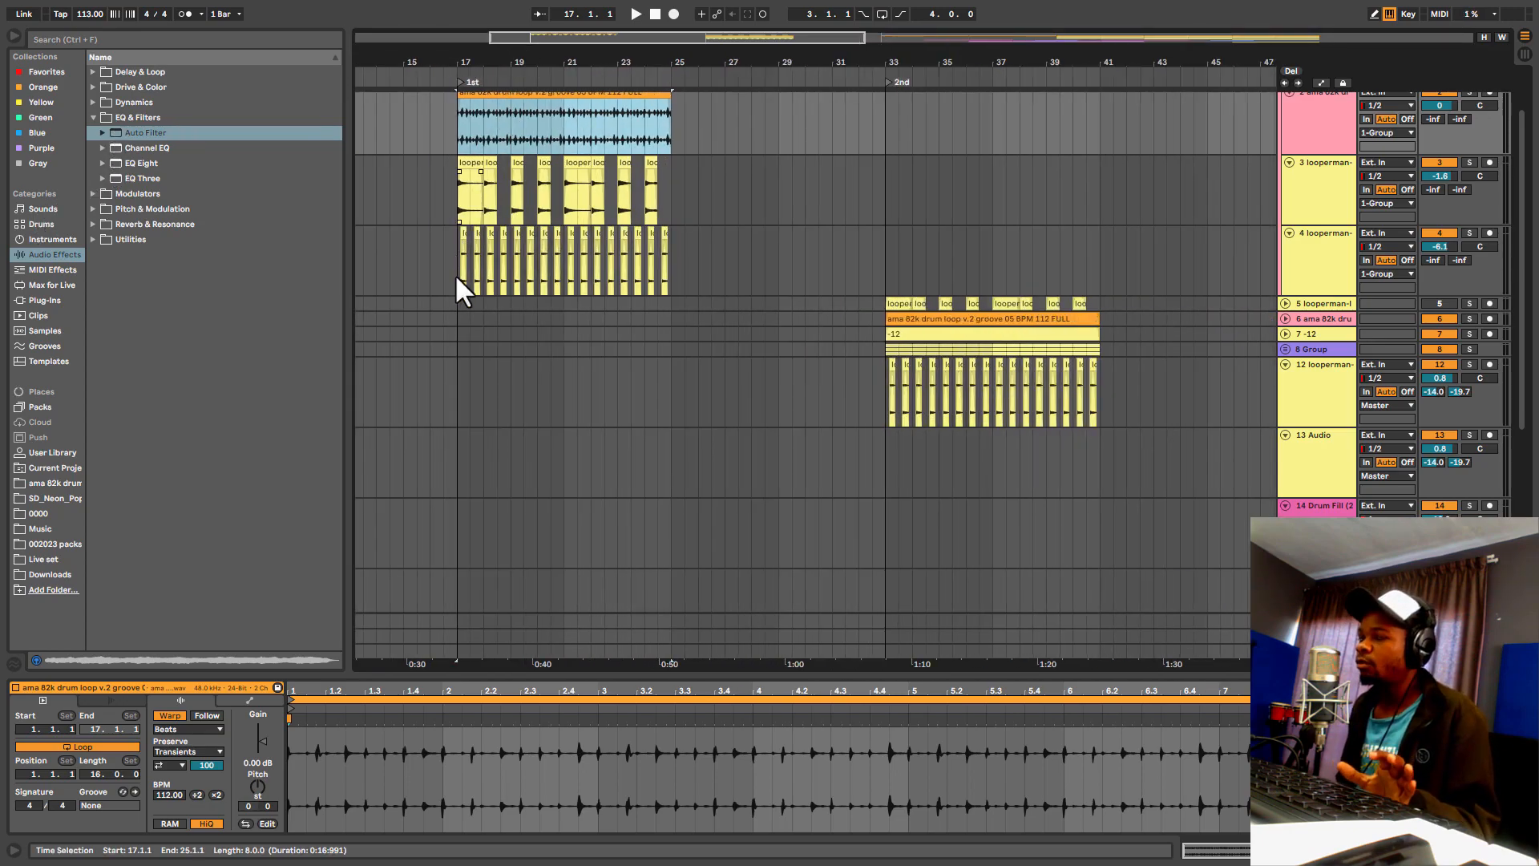
pyautogui.moveTo(454, 216); pyautogui.dragTo(697, 211)
pyautogui.click(672, 201)
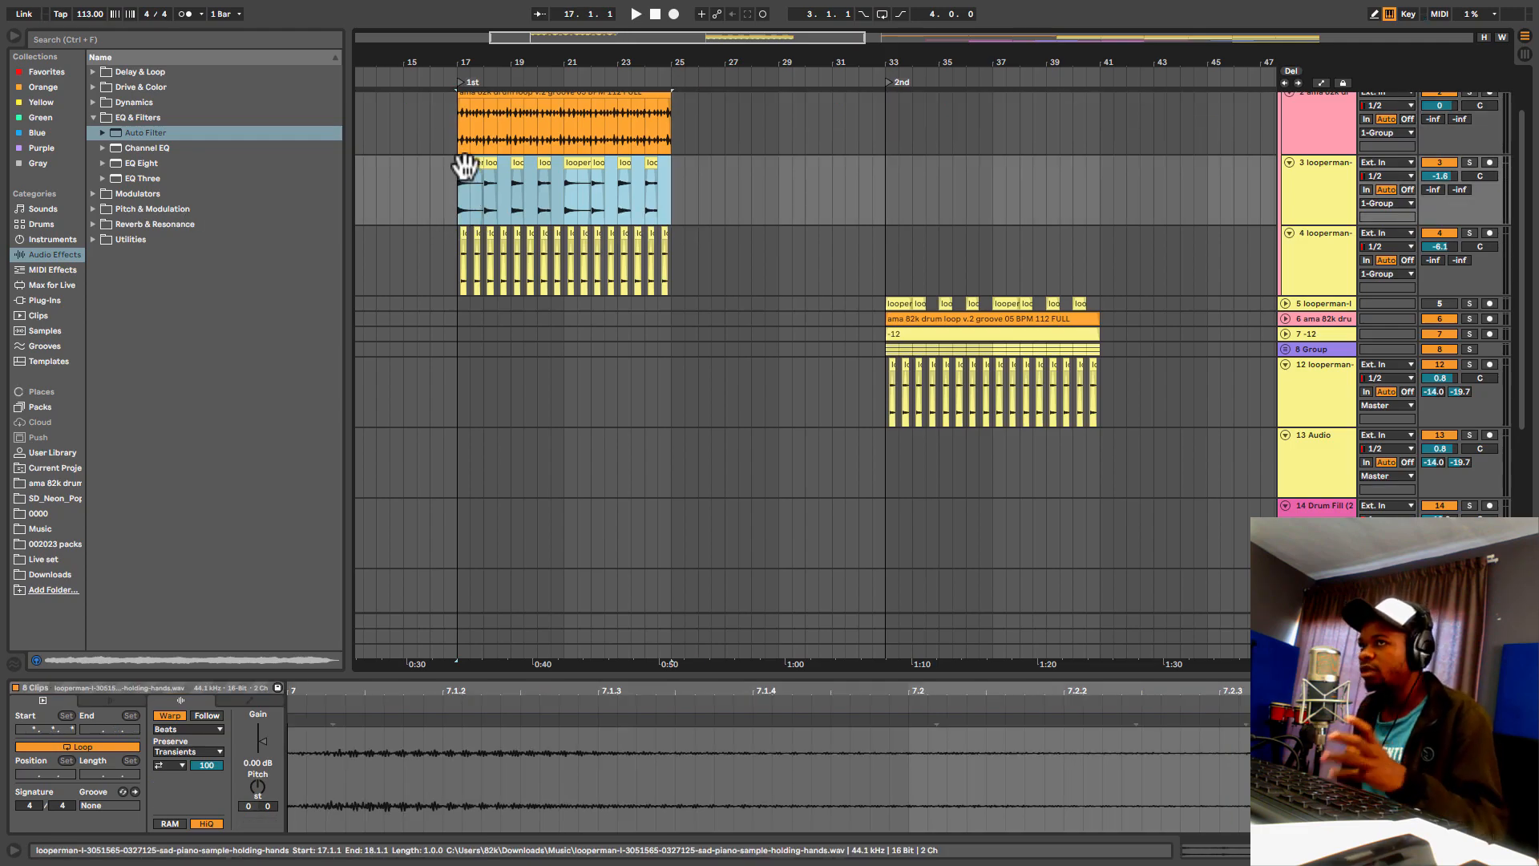
# Step: Select the chopped looperman clips on track 4, solo that track and play from bar 17
pyautogui.click(451, 255)
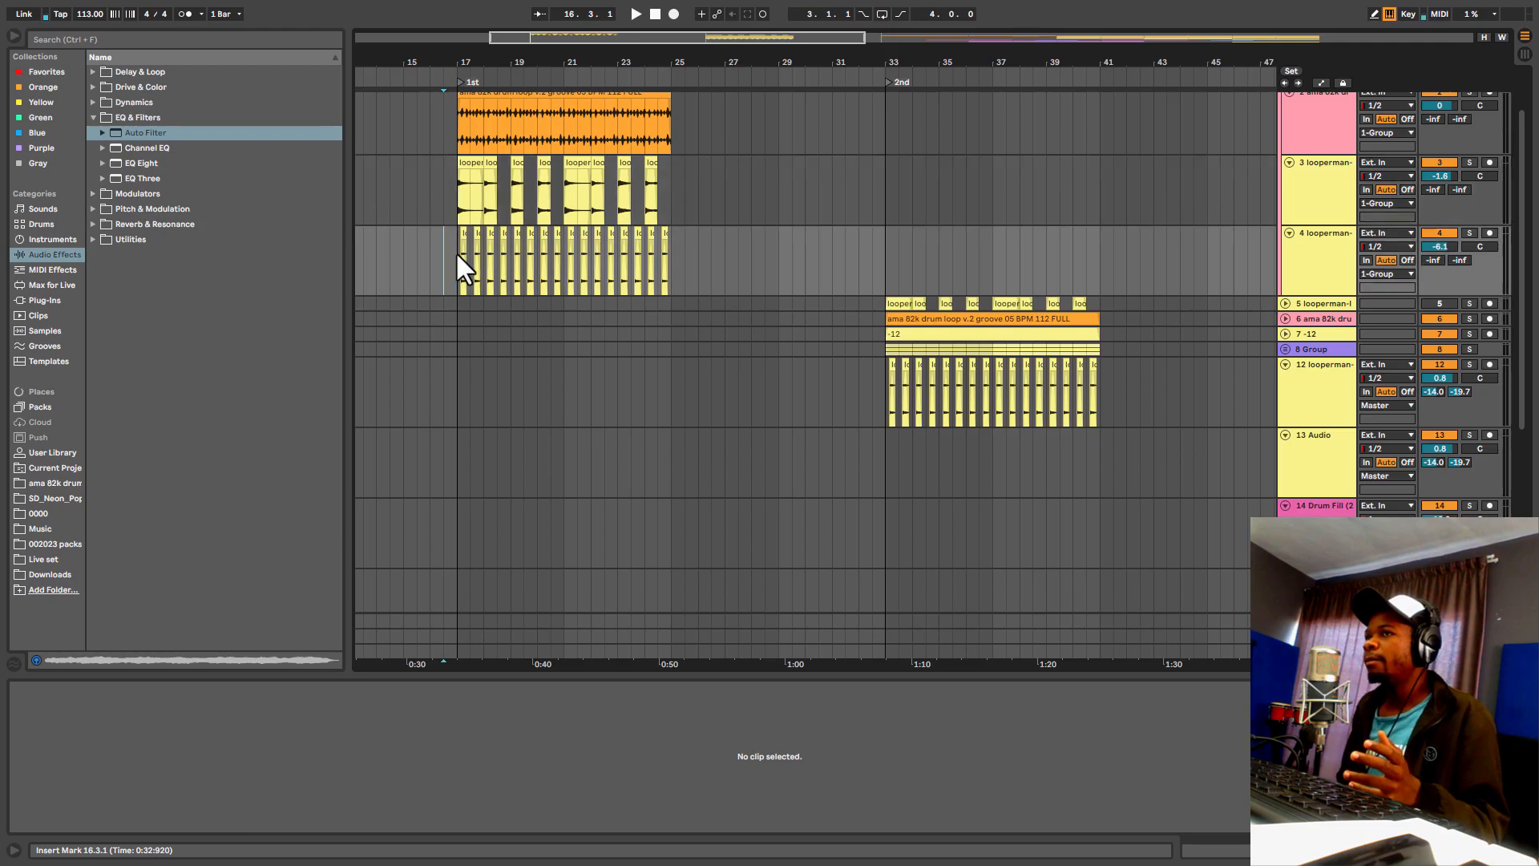
pyautogui.moveTo(453, 252); pyautogui.dragTo(671, 257)
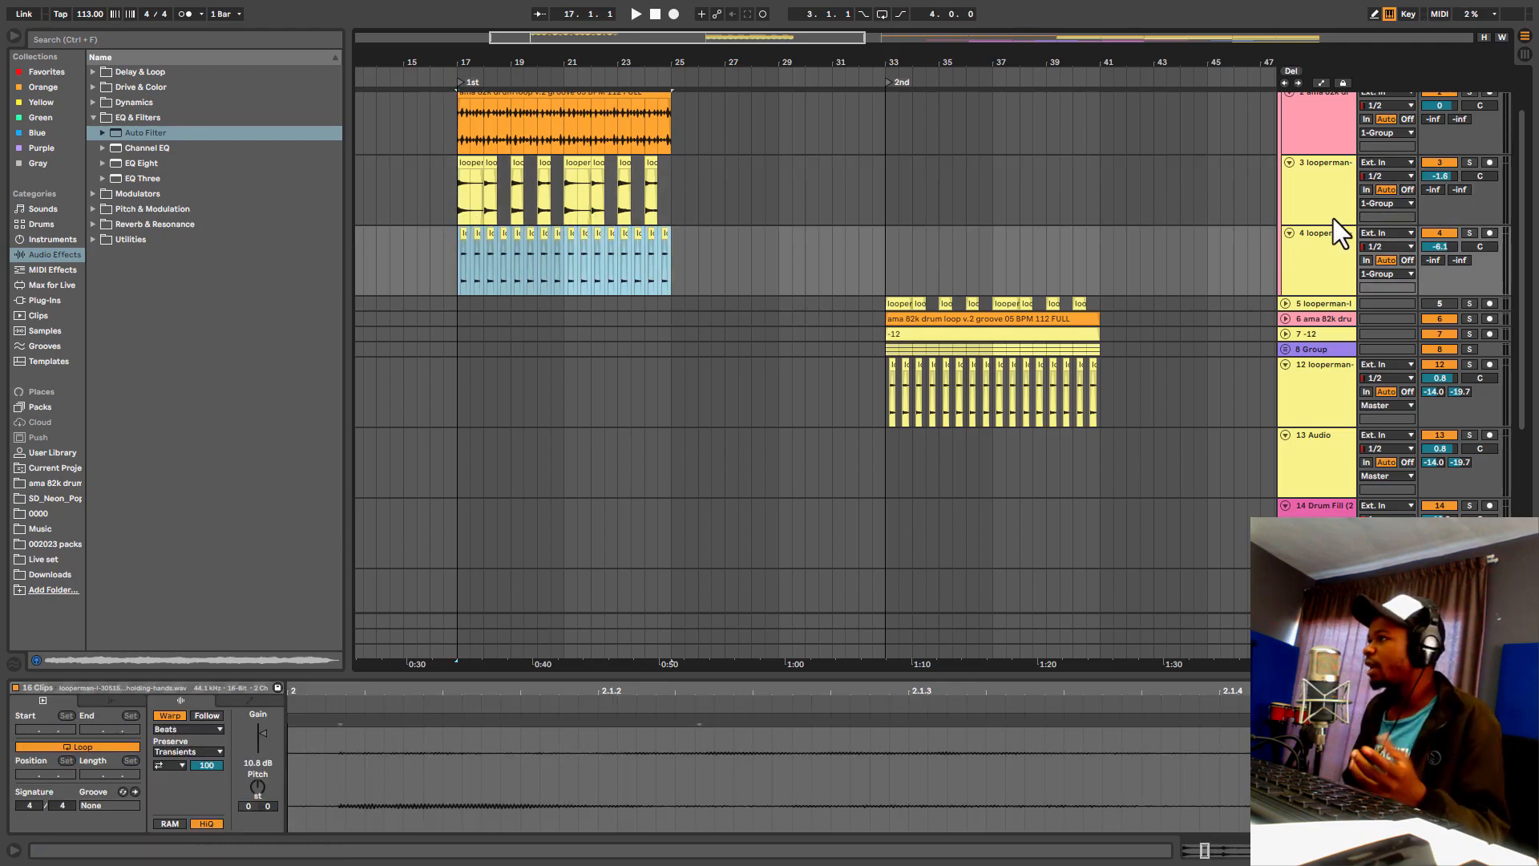
pyautogui.click(1470, 233)
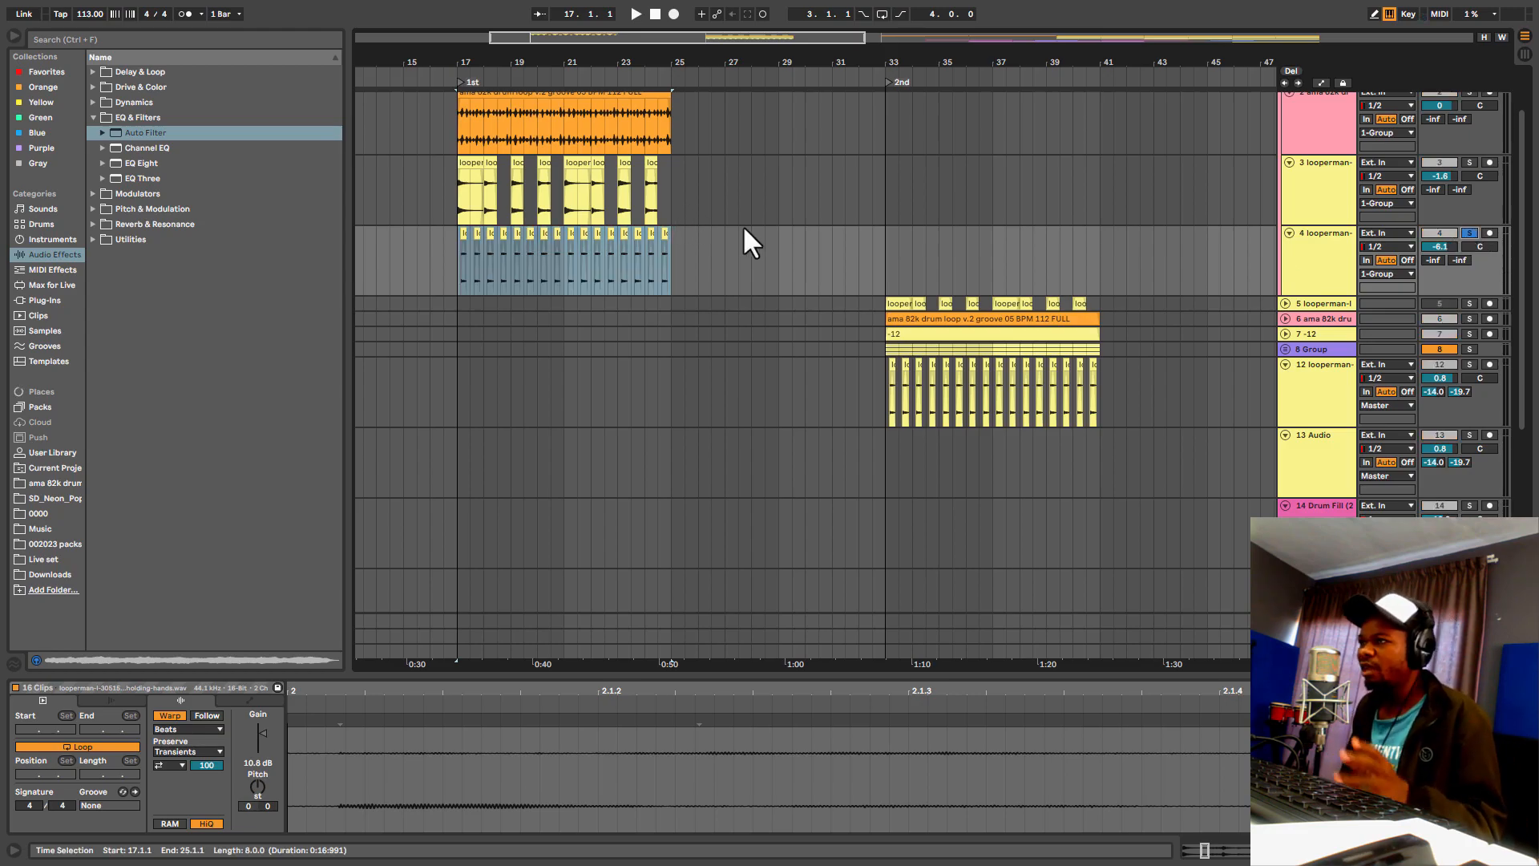
pyautogui.press('space')
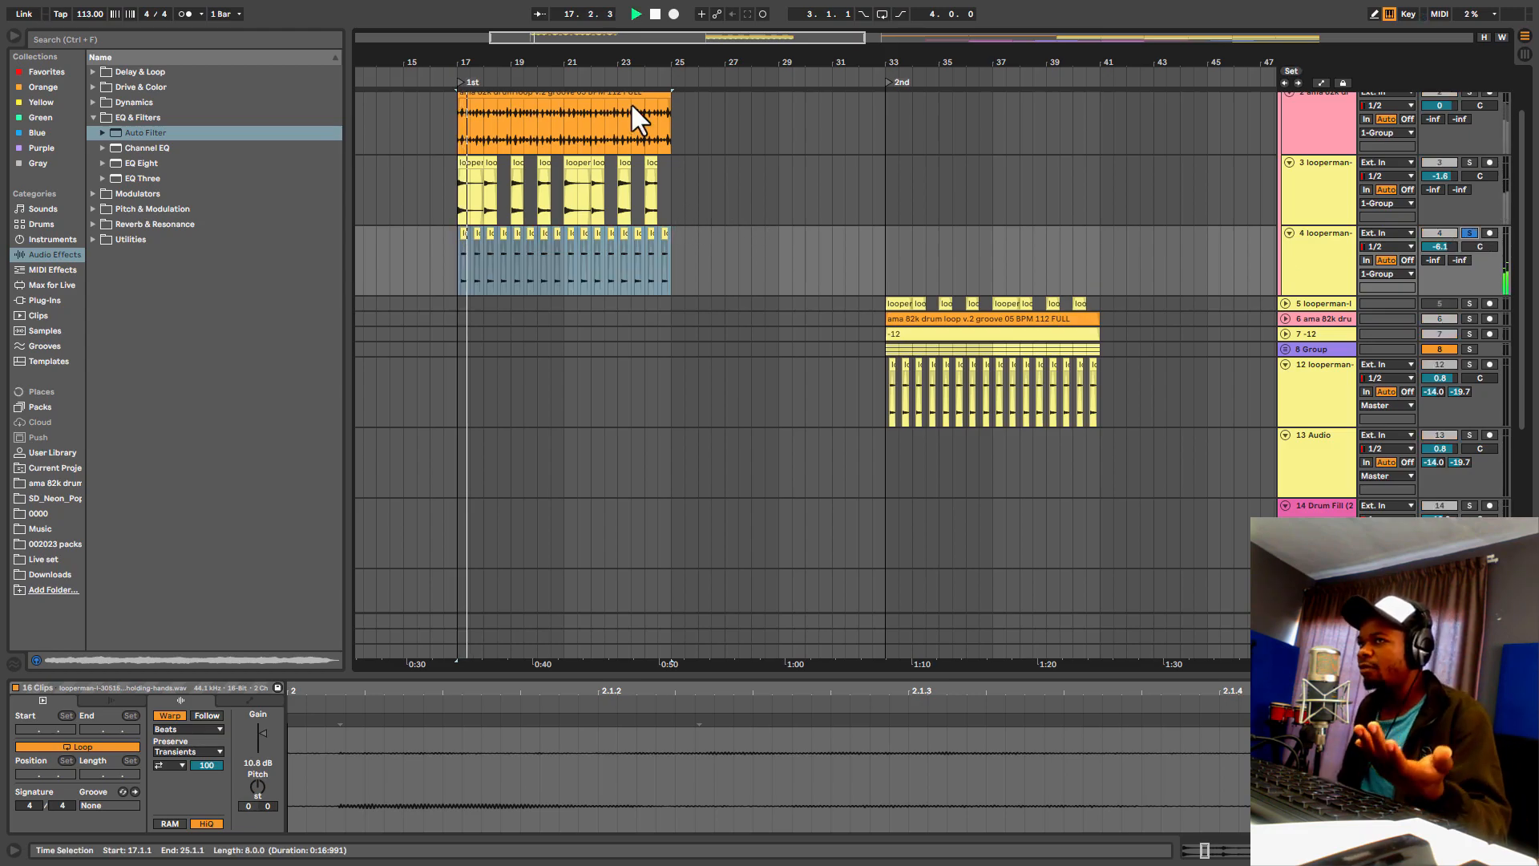
pyautogui.press('space')
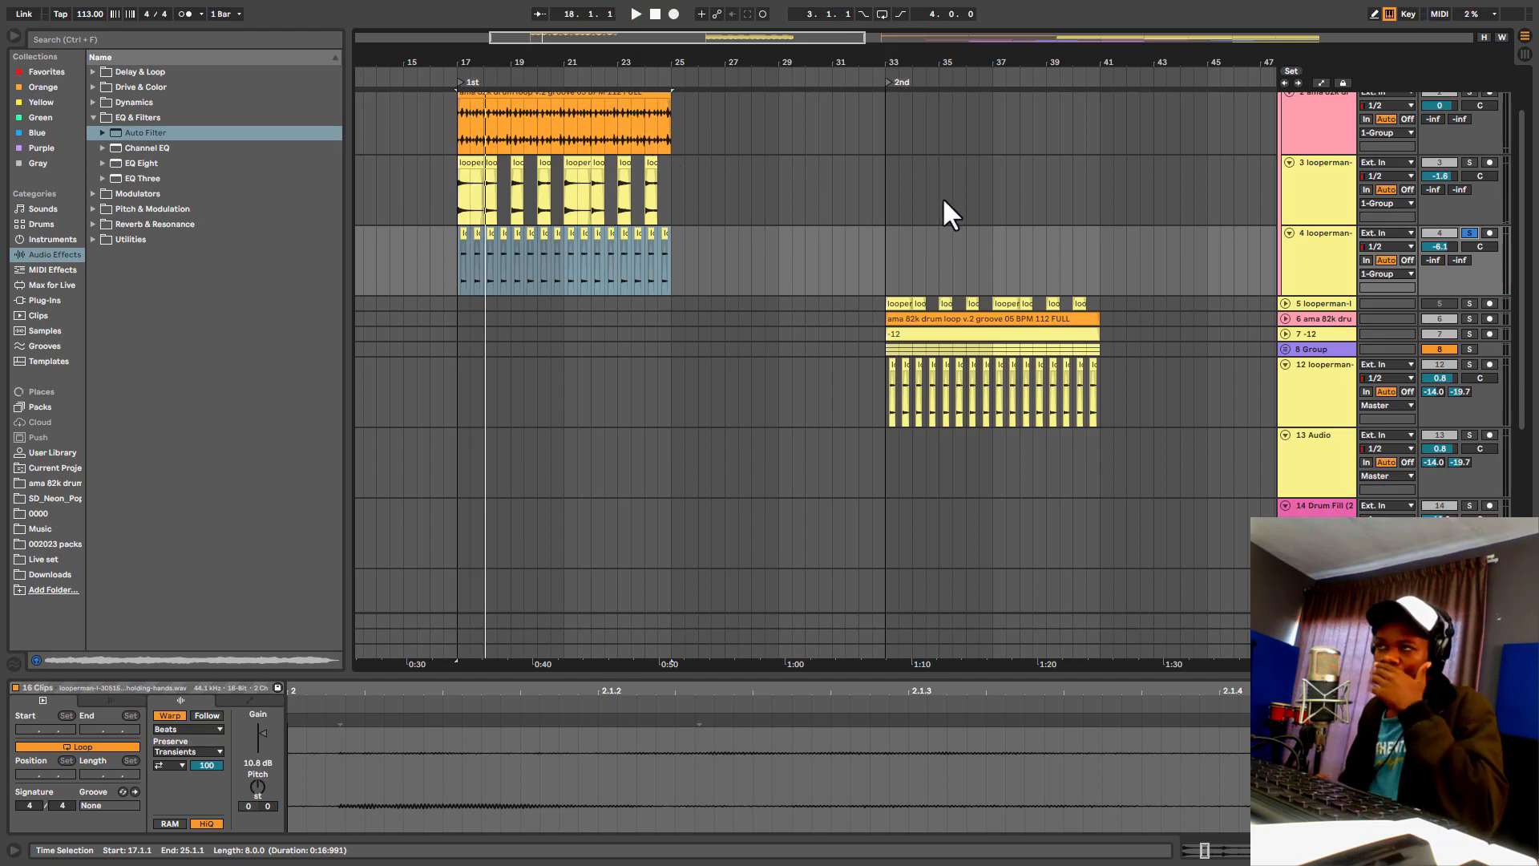
# Step: Unfold the -12 track in the 2nd section and examine the part of its clip from 33.3.1 to 34.1.1
pyautogui.click(887, 258)
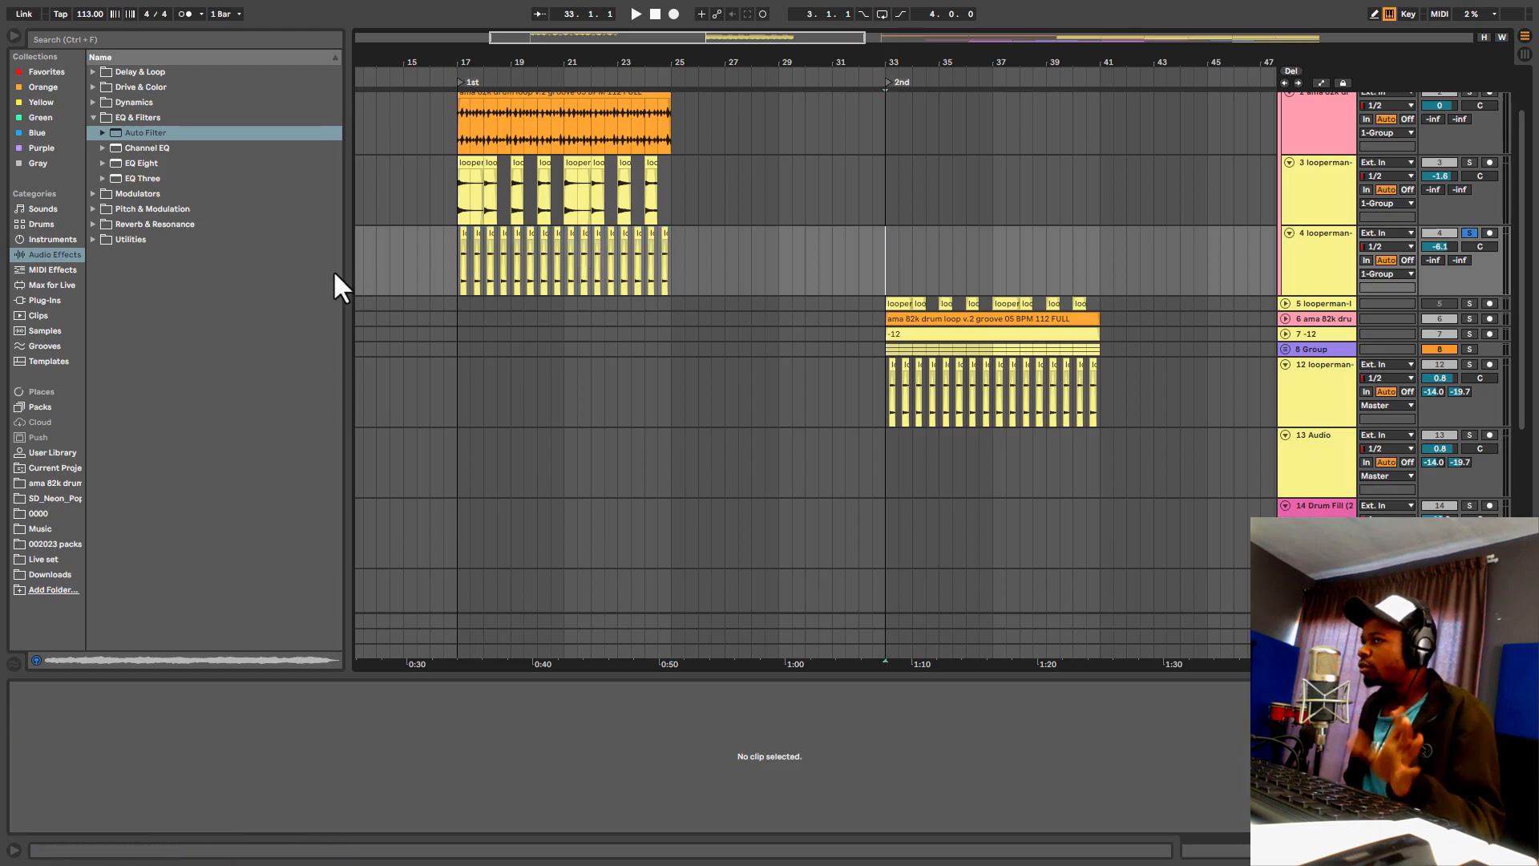
pyautogui.moveTo(920, 63); pyautogui.dragTo(624, 60)
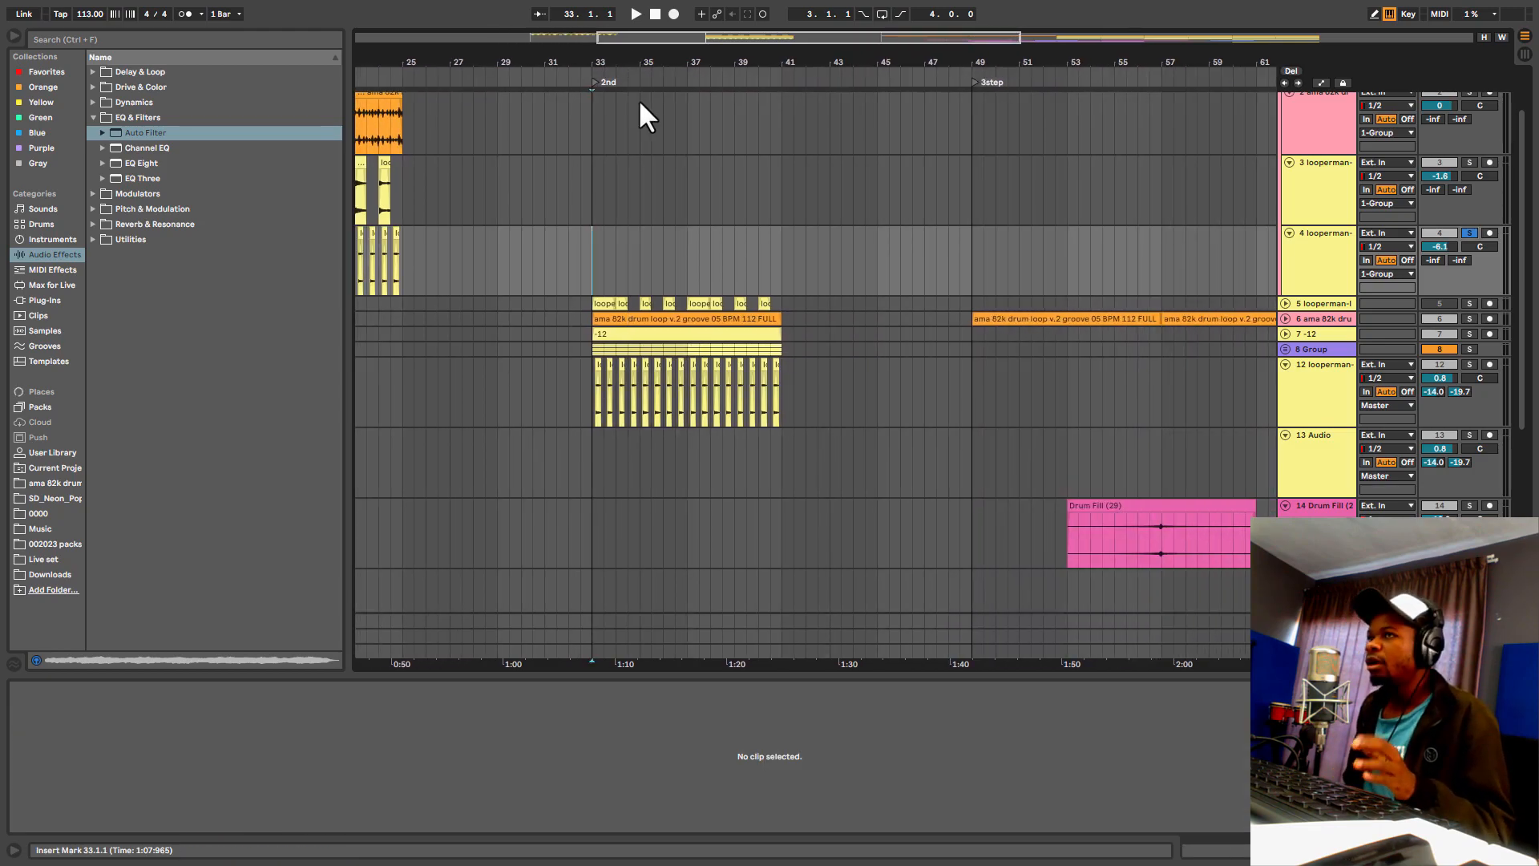
pyautogui.click(605, 333)
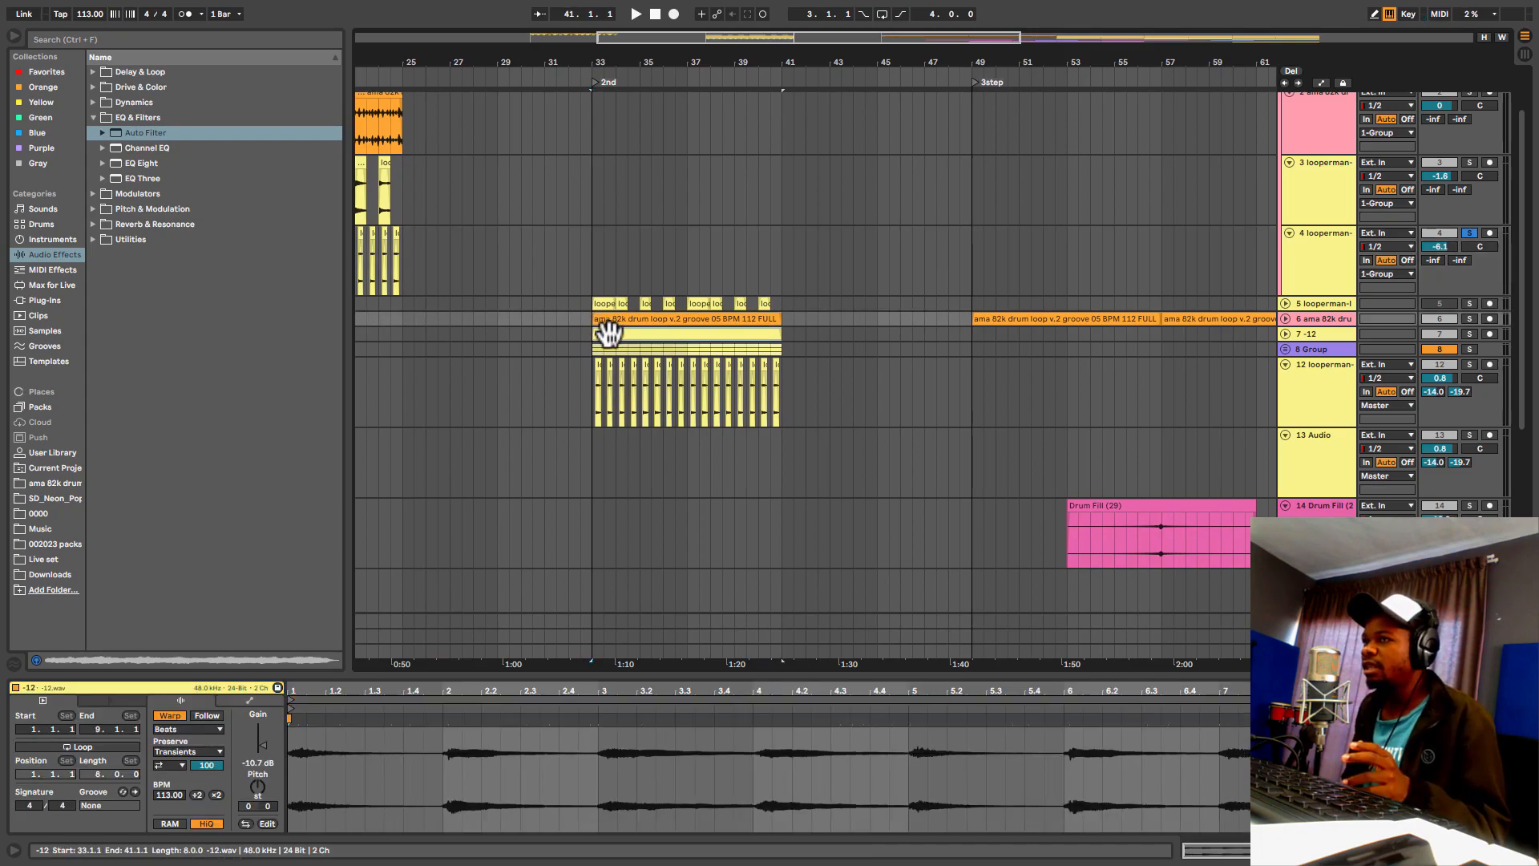
pyautogui.click(1285, 333)
pyautogui.scroll(-3, 976, 303)
pyautogui.moveTo(603, 287); pyautogui.dragTo(616, 287)
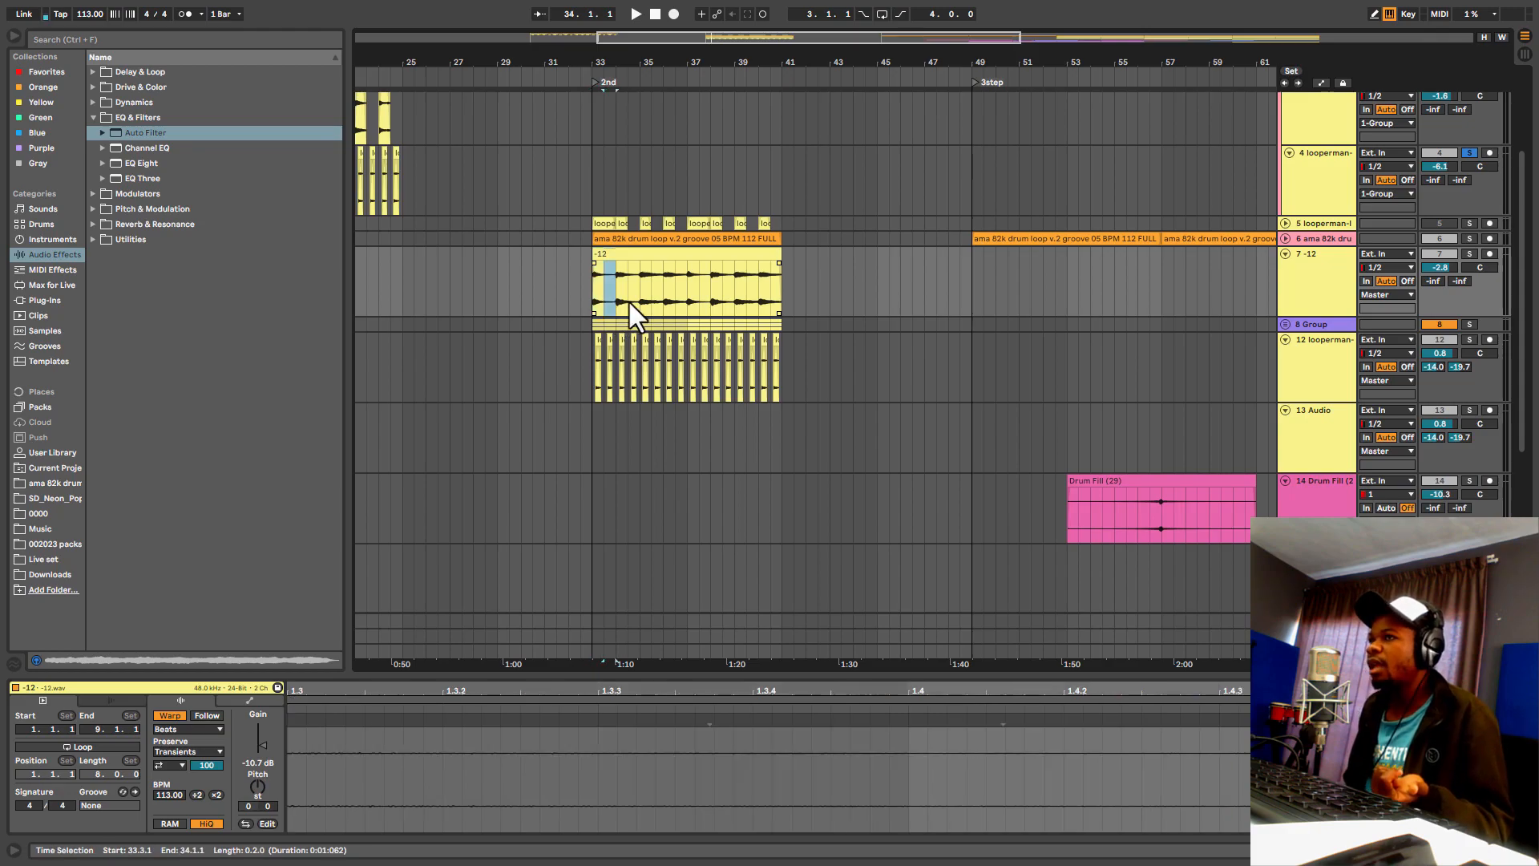
pyautogui.click(607, 292)
pyautogui.moveTo(599, 303); pyautogui.dragTo(607, 309)
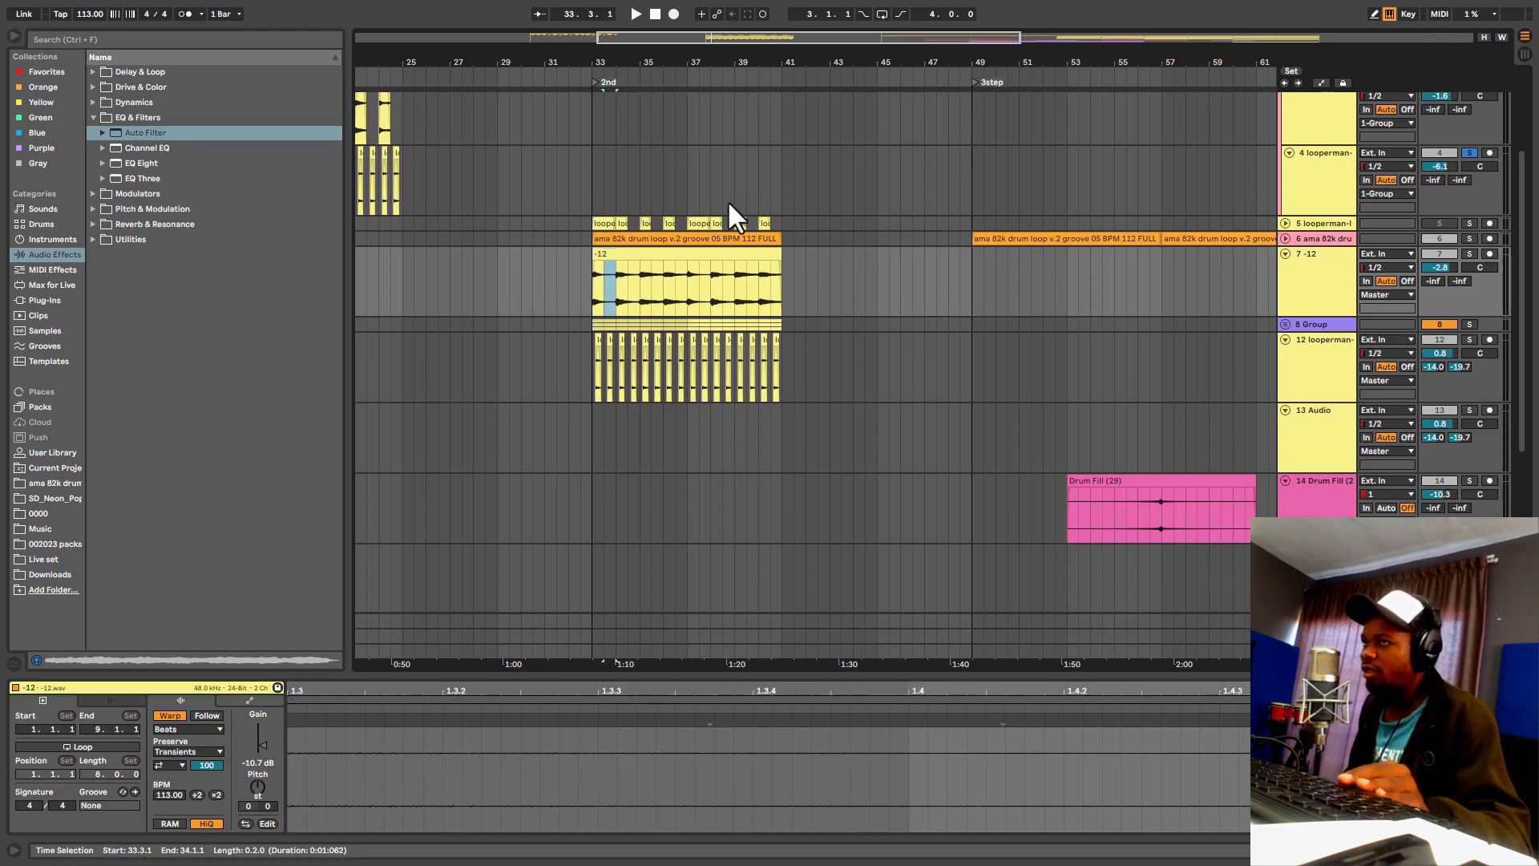
# Step: Solo the -12 track, play its clip from bar 33 and view the clip's available warp modes
pyautogui.click(676, 253)
pyautogui.click(1471, 254)
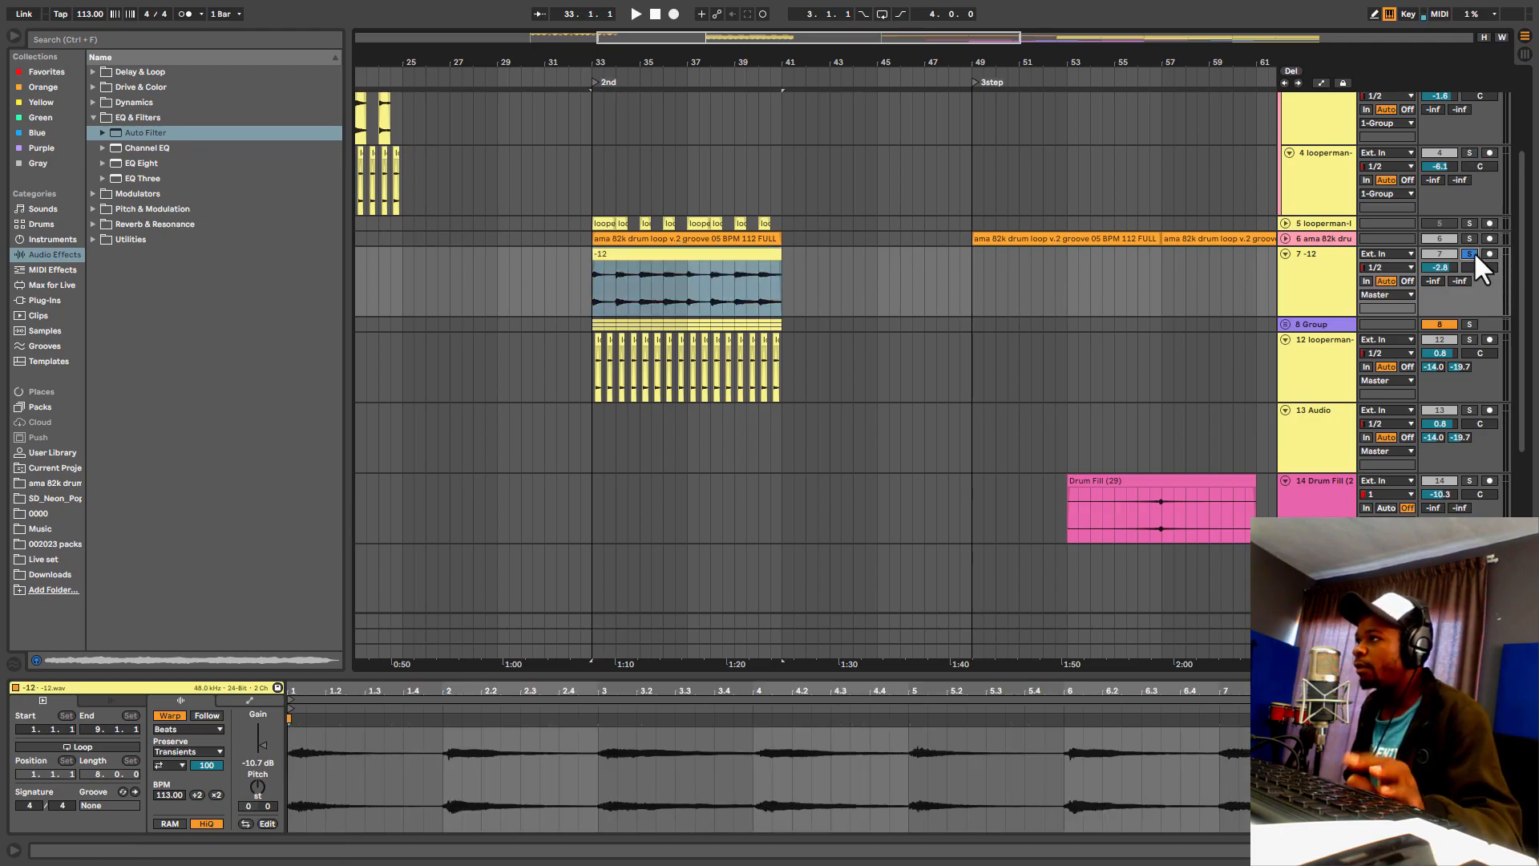
pyautogui.press('space')
pyautogui.click(205, 731)
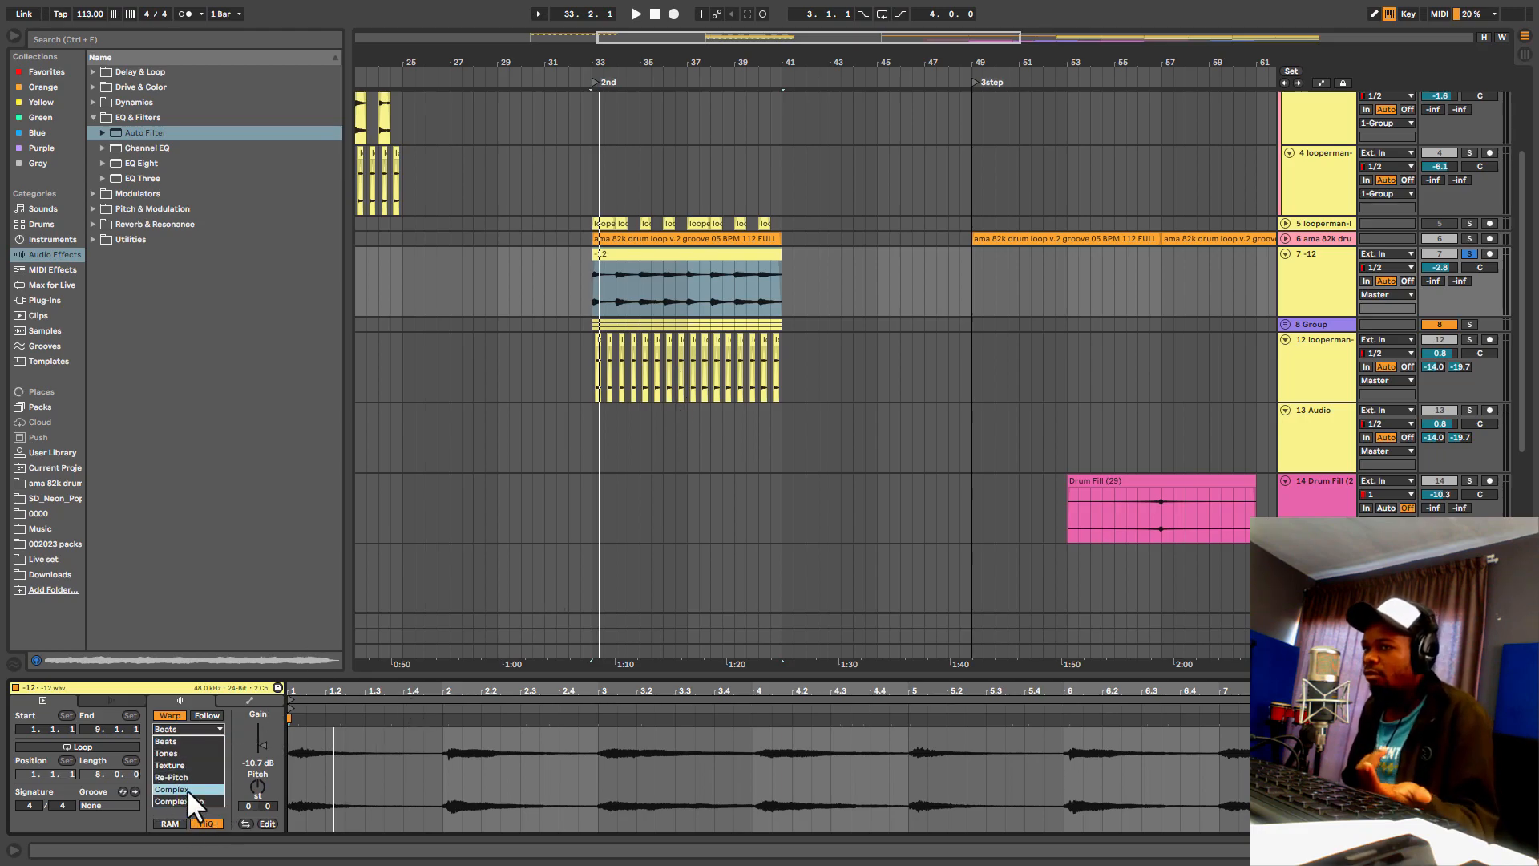
pyautogui.press('Escape')
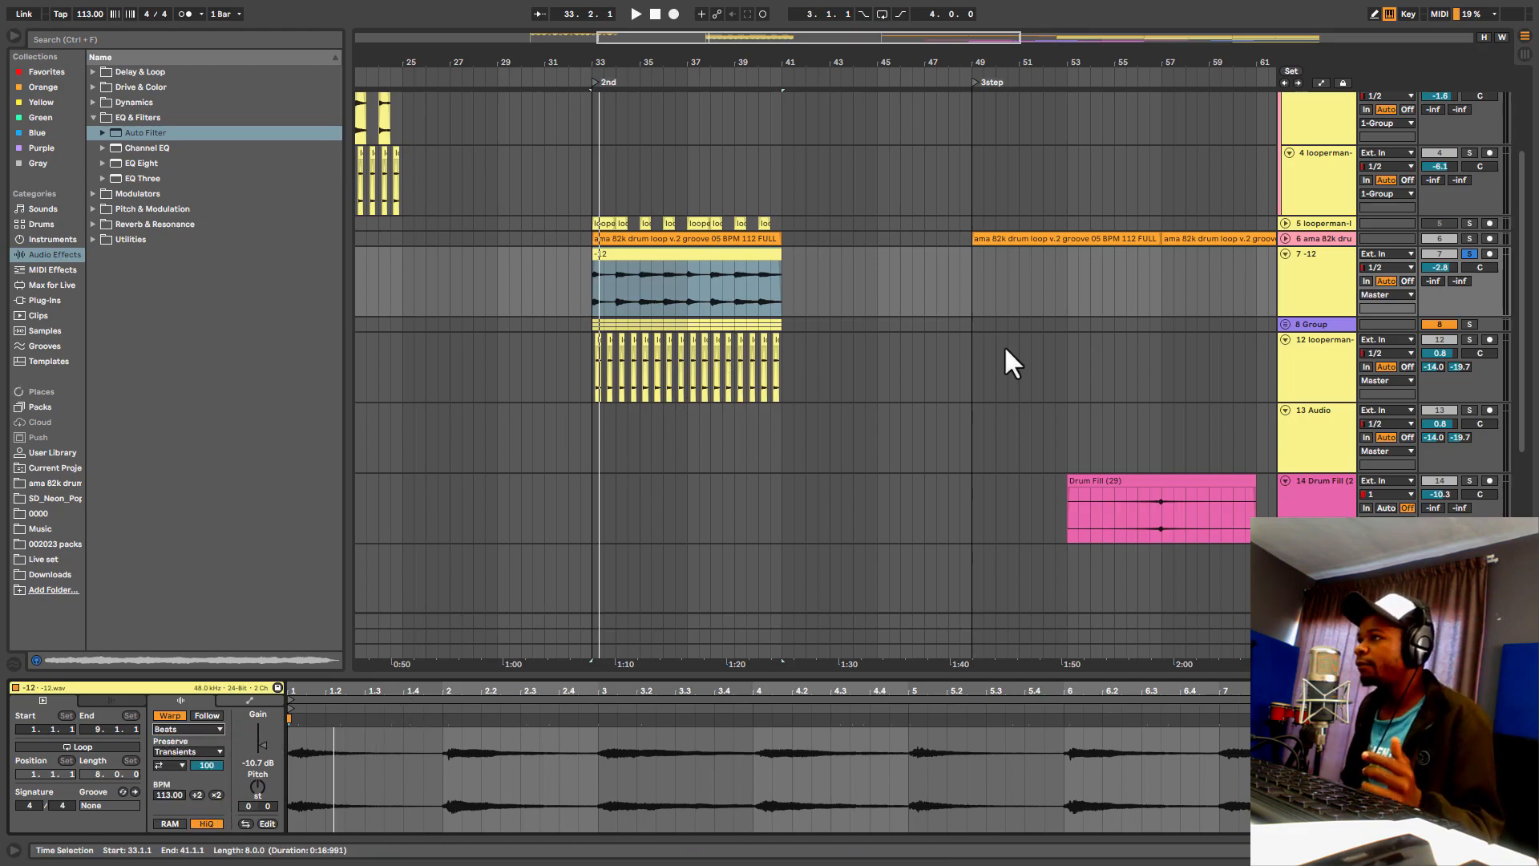
# Step: Unfold the 8 Group track and fold tracks 12 to 15, from looperman to Drum Fill 3
pyautogui.click(1287, 324)
pyautogui.scroll(-4, 1161, 396)
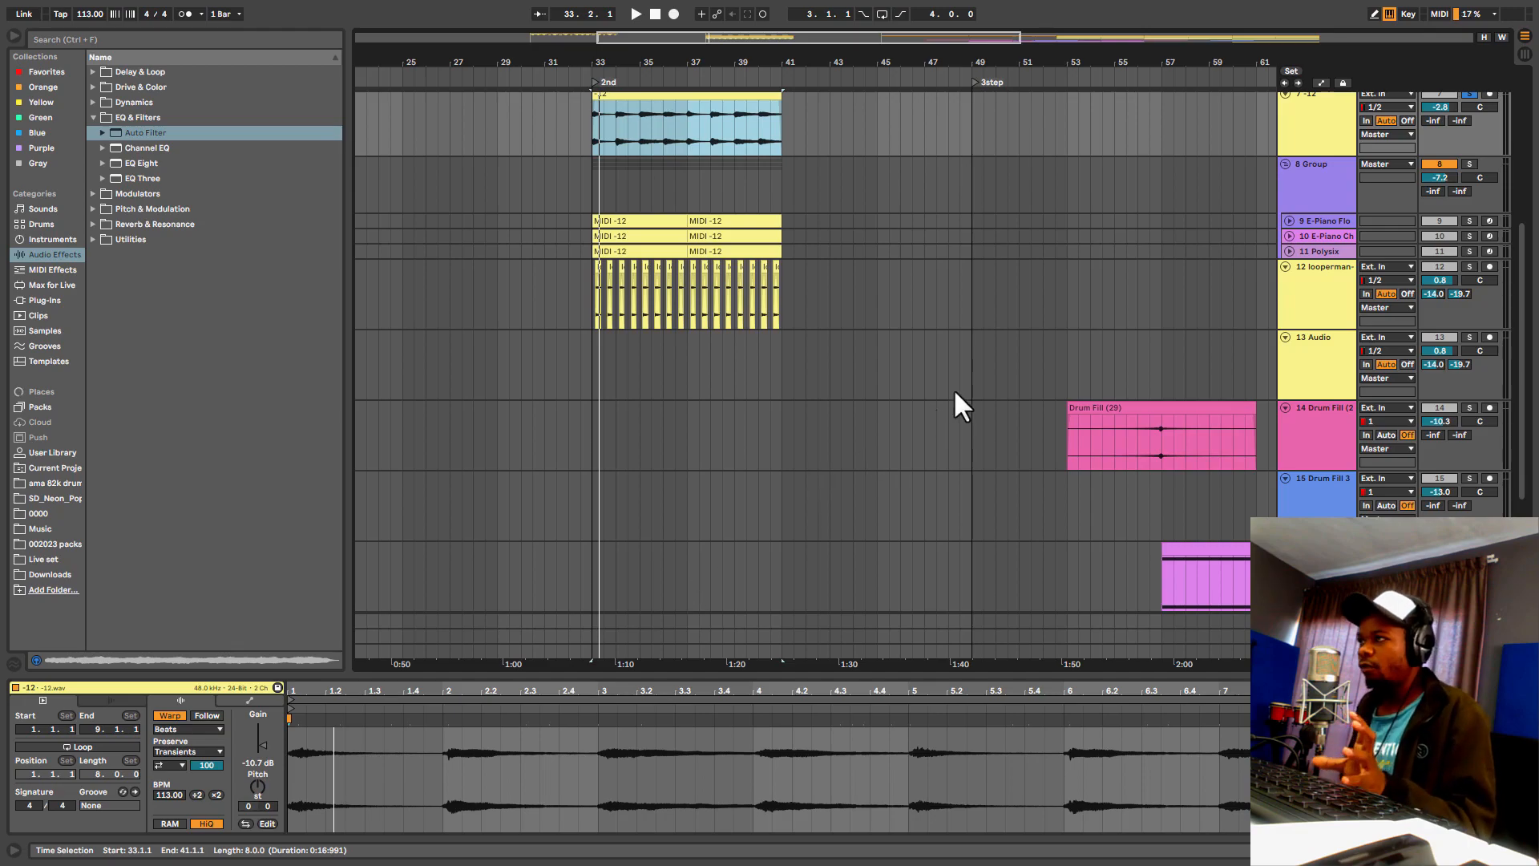
pyautogui.scroll(-2, 954, 387)
pyautogui.click(1285, 201)
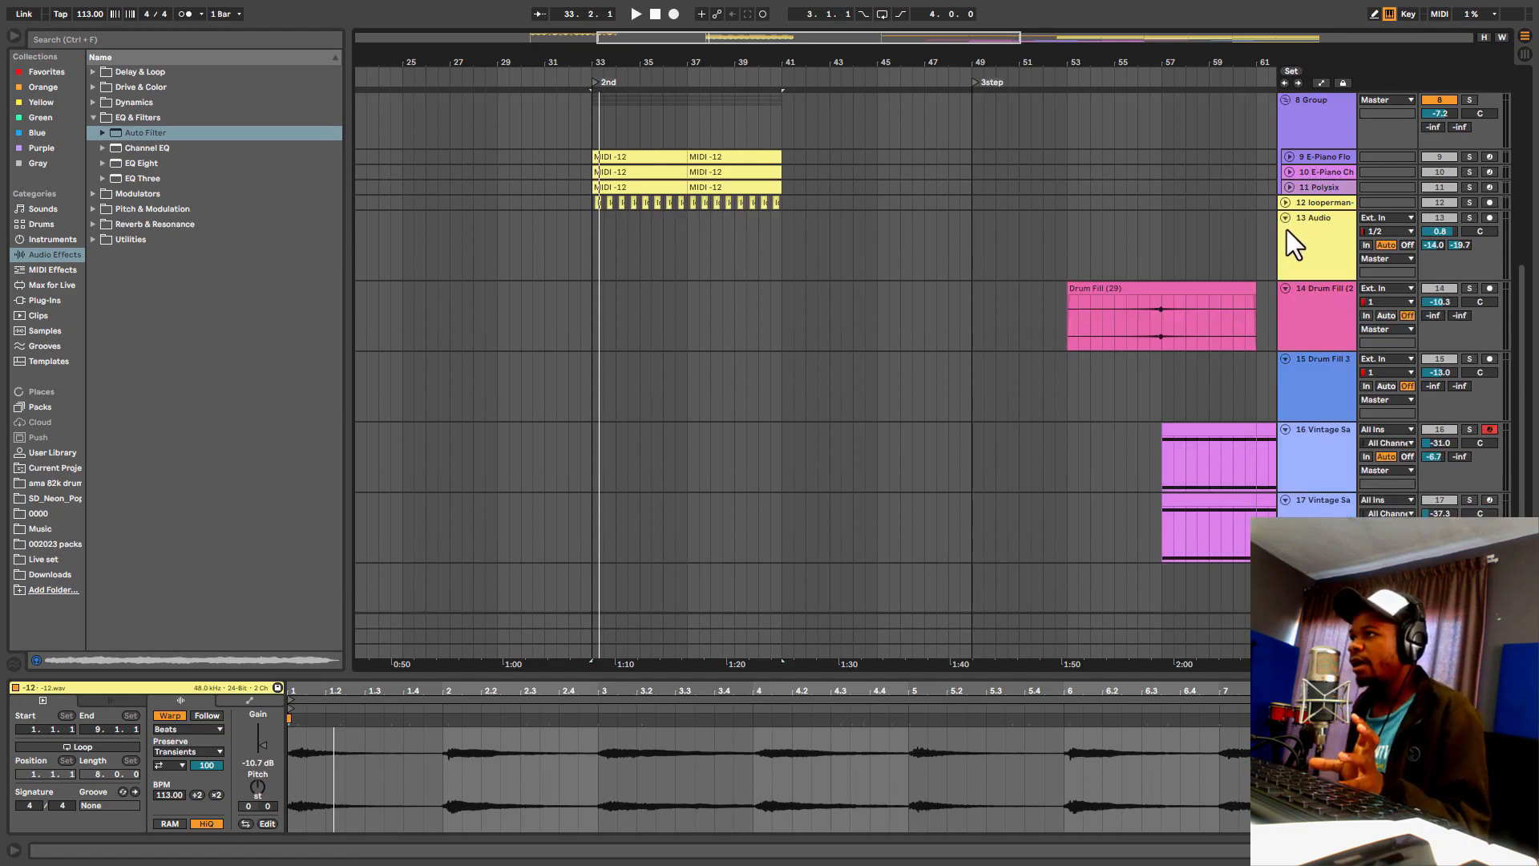
pyautogui.click(1285, 217)
pyautogui.click(1285, 233)
pyautogui.click(1285, 247)
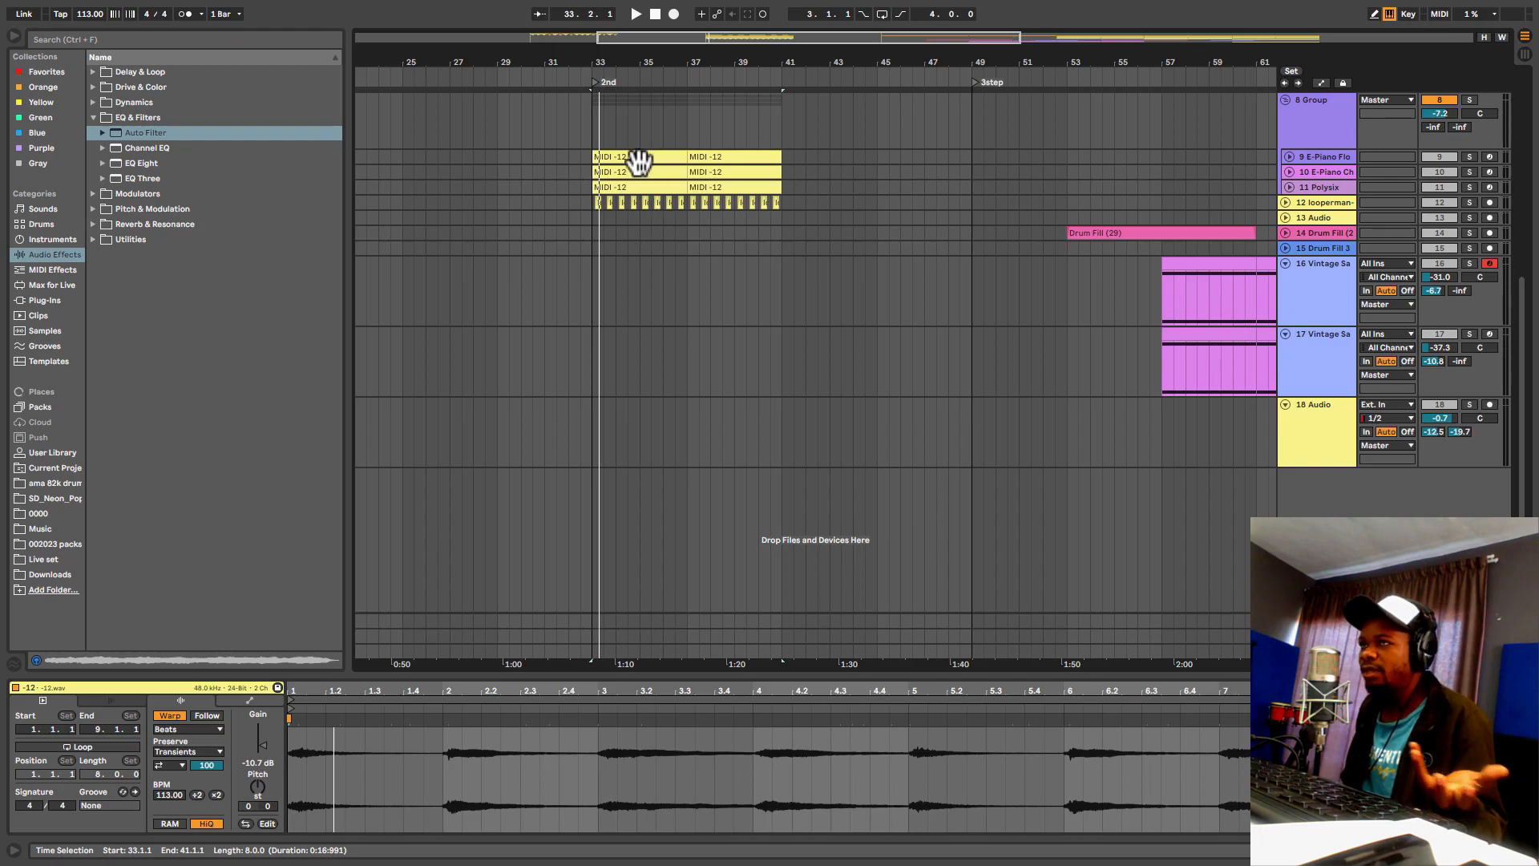
# Step: Try to convert the -12 audio clip to MIDI by placing it on track 16 at bar 33
pyautogui.scroll(3, 641, 157)
pyautogui.moveTo(633, 113); pyautogui.dragTo(638, 370)
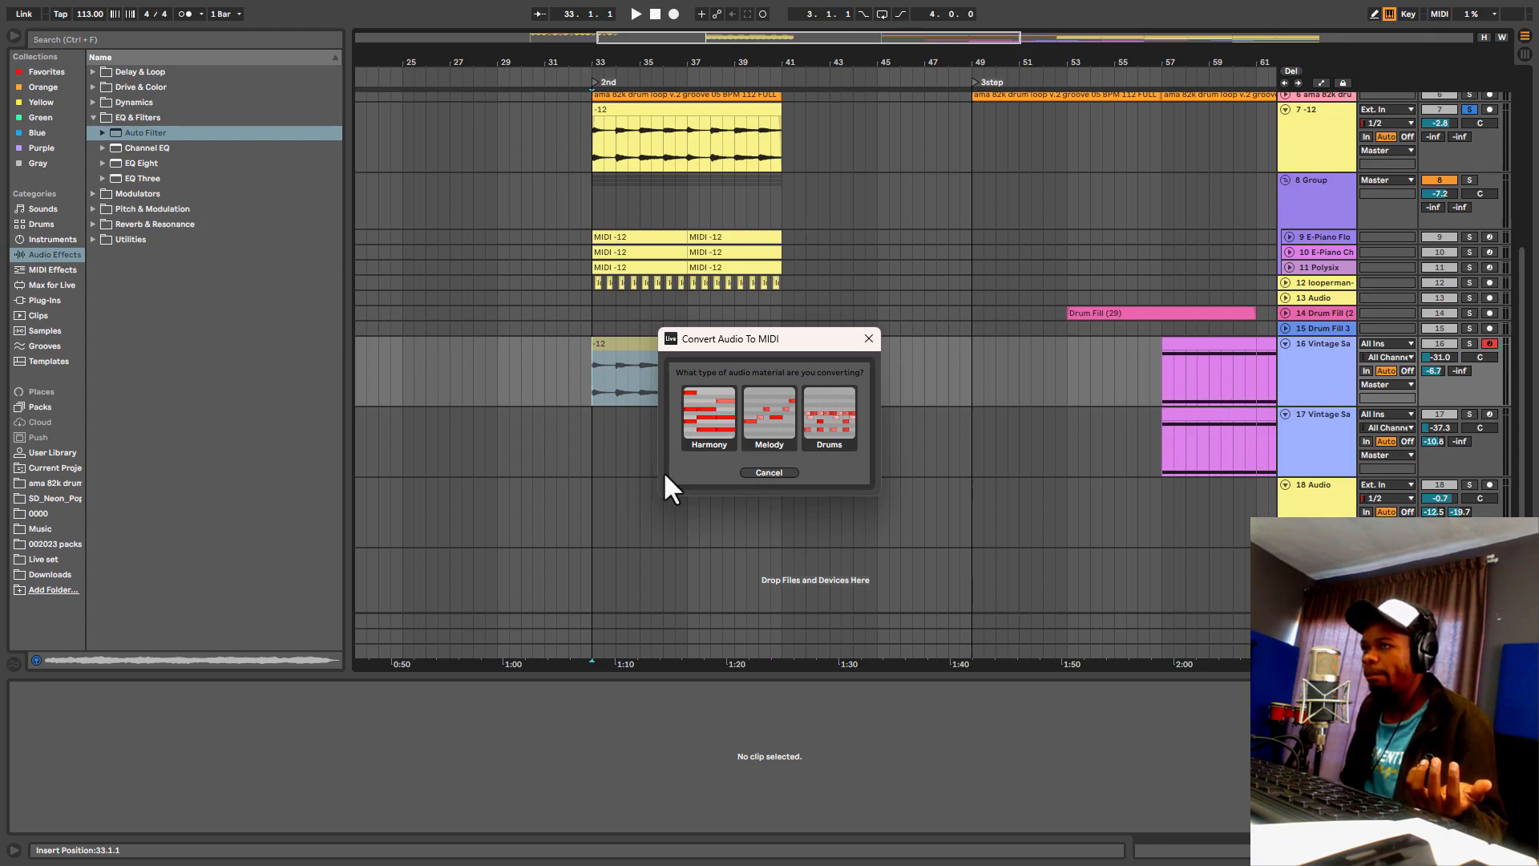
pyautogui.click(768, 473)
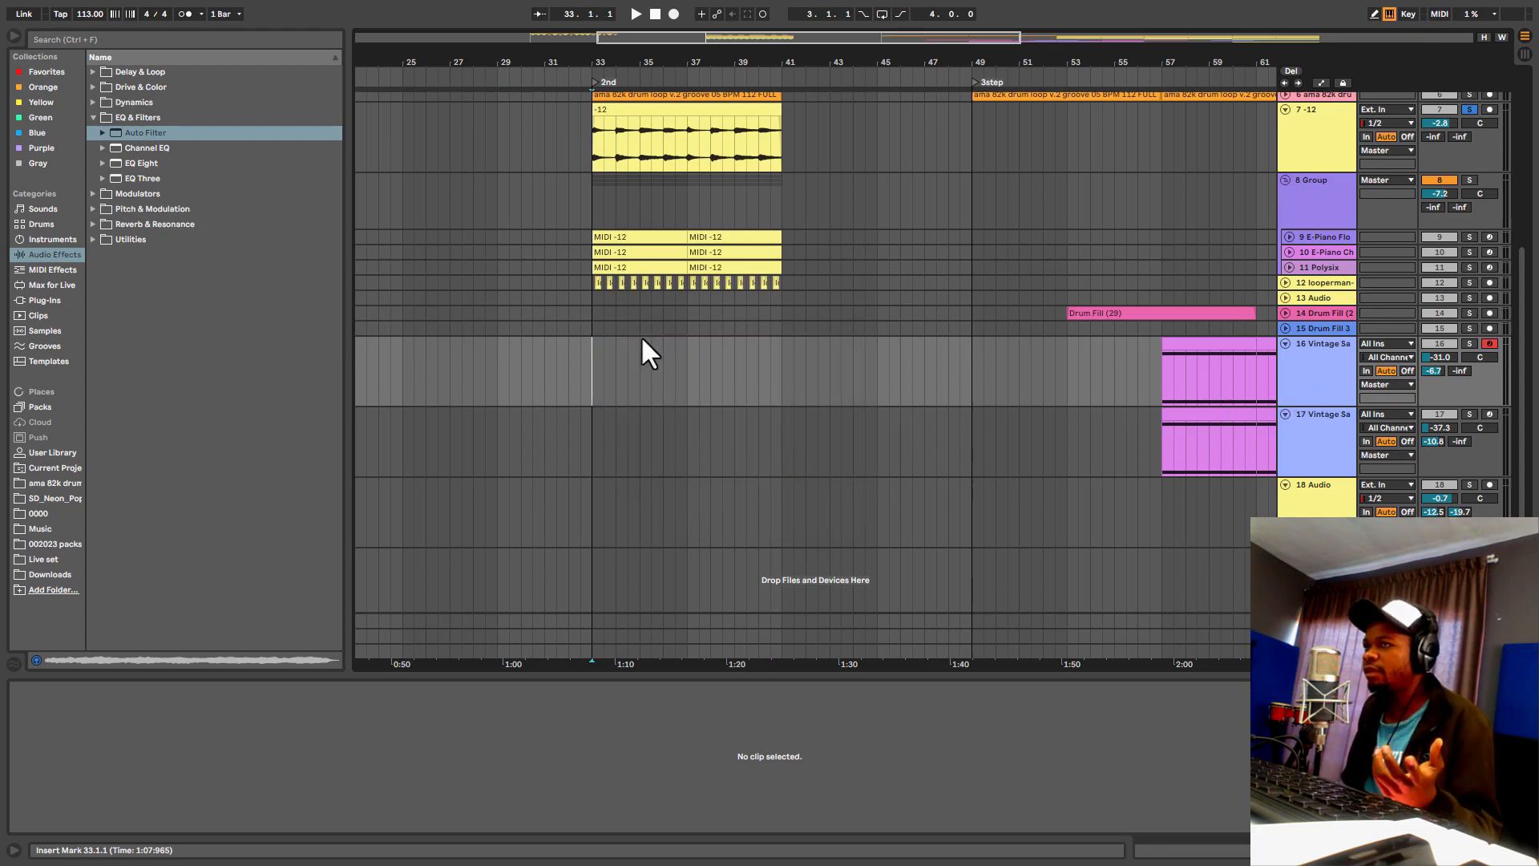
# Step: Unfold both E-Piano tracks and the Polysix track in 8 Group and enlarge the first E-Piano lane to examine its MIDI notes
pyautogui.click(1291, 267)
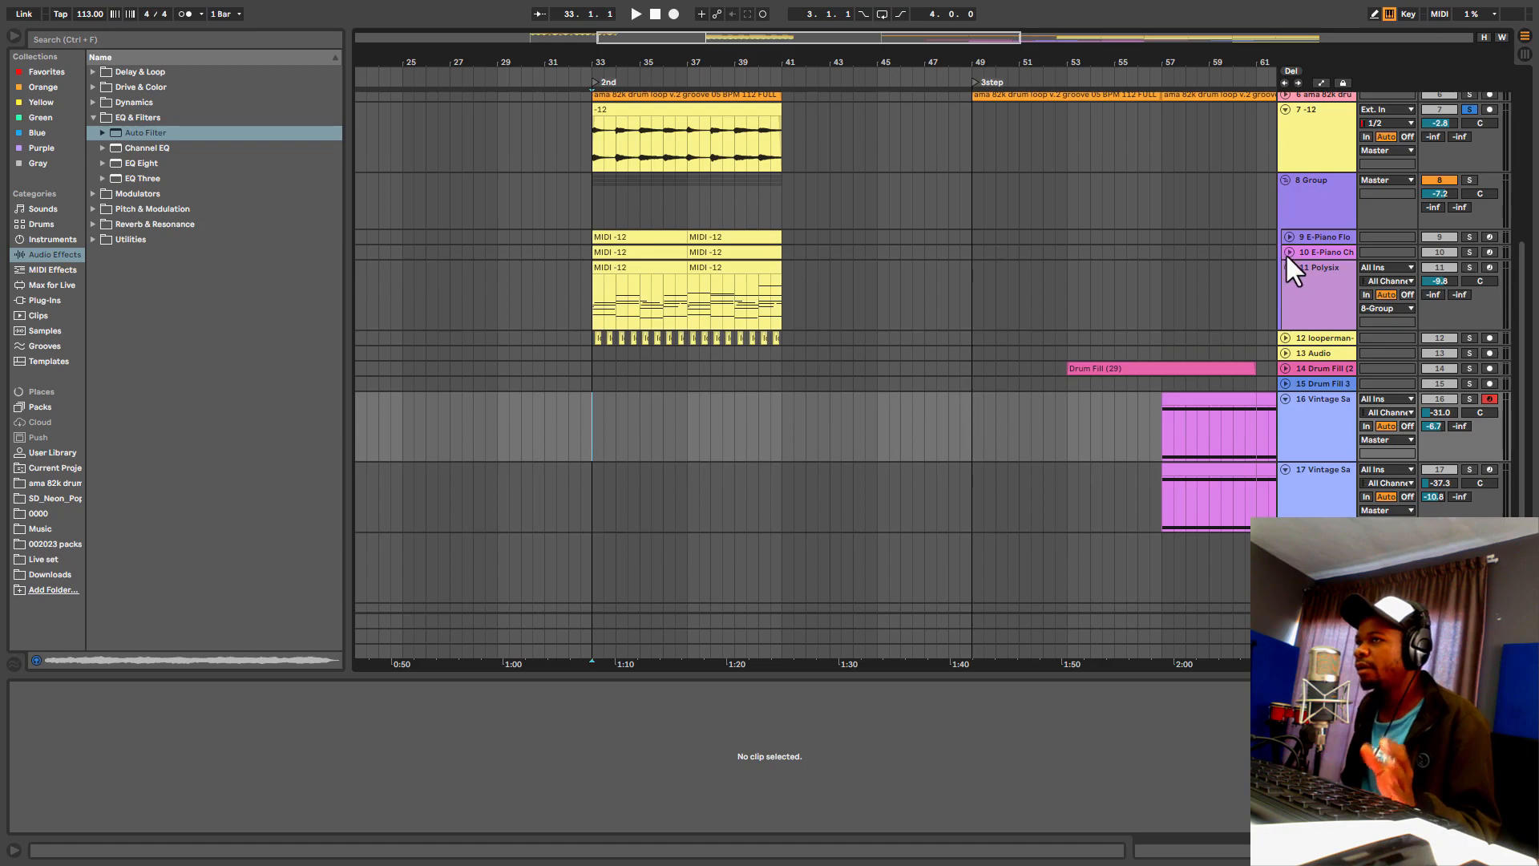
pyautogui.click(1285, 252)
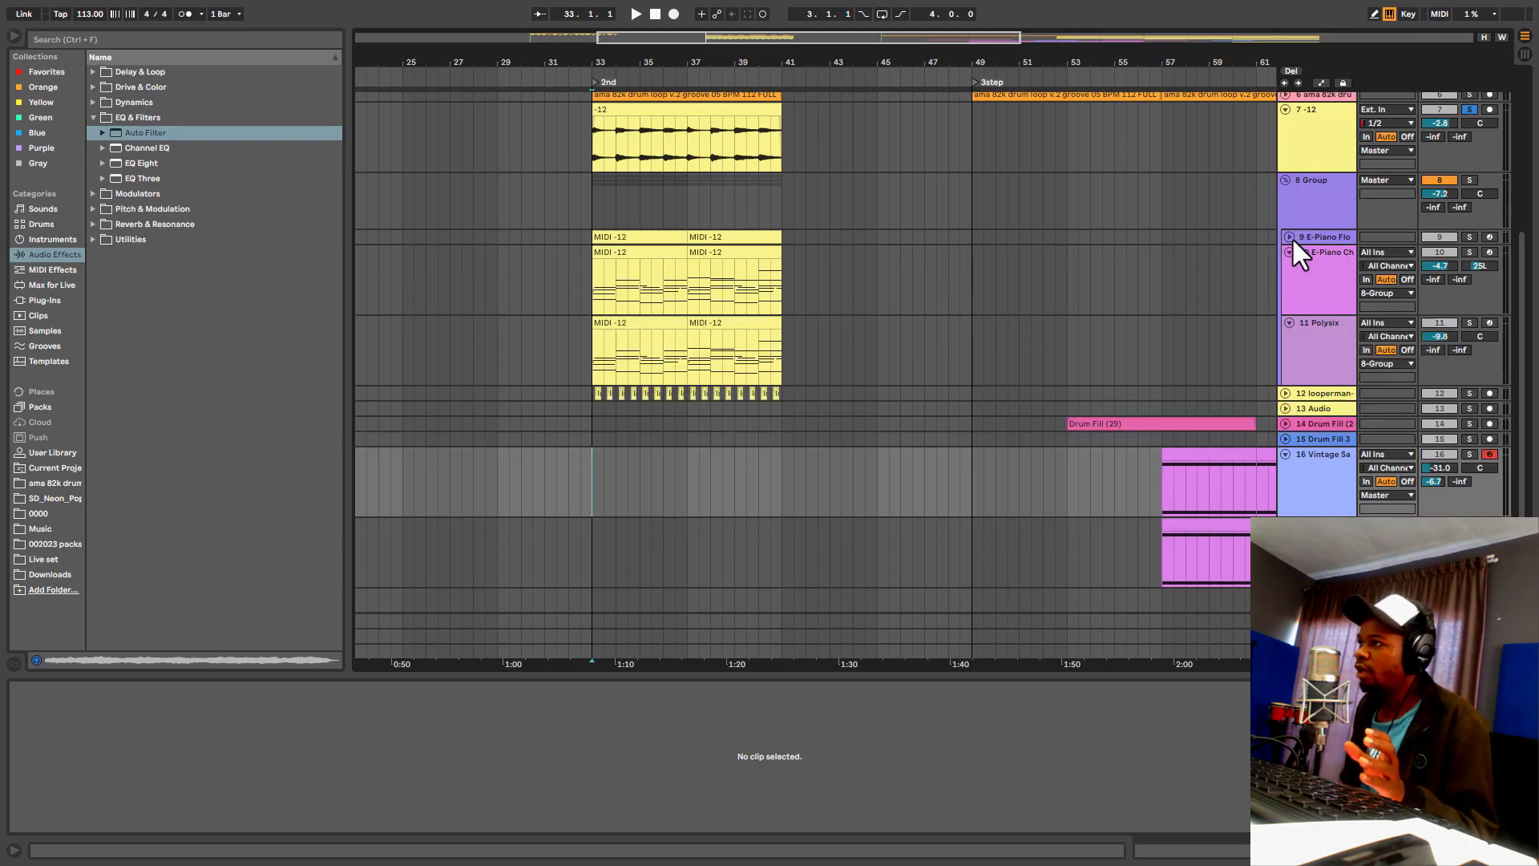
pyautogui.click(1289, 236)
pyautogui.scroll(-2, 1218, 352)
pyautogui.scroll(-1, 1217, 355)
pyautogui.click(1316, 292)
pyautogui.click(1315, 367)
pyautogui.click(1292, 439)
pyautogui.scroll(-1, 1268, 257)
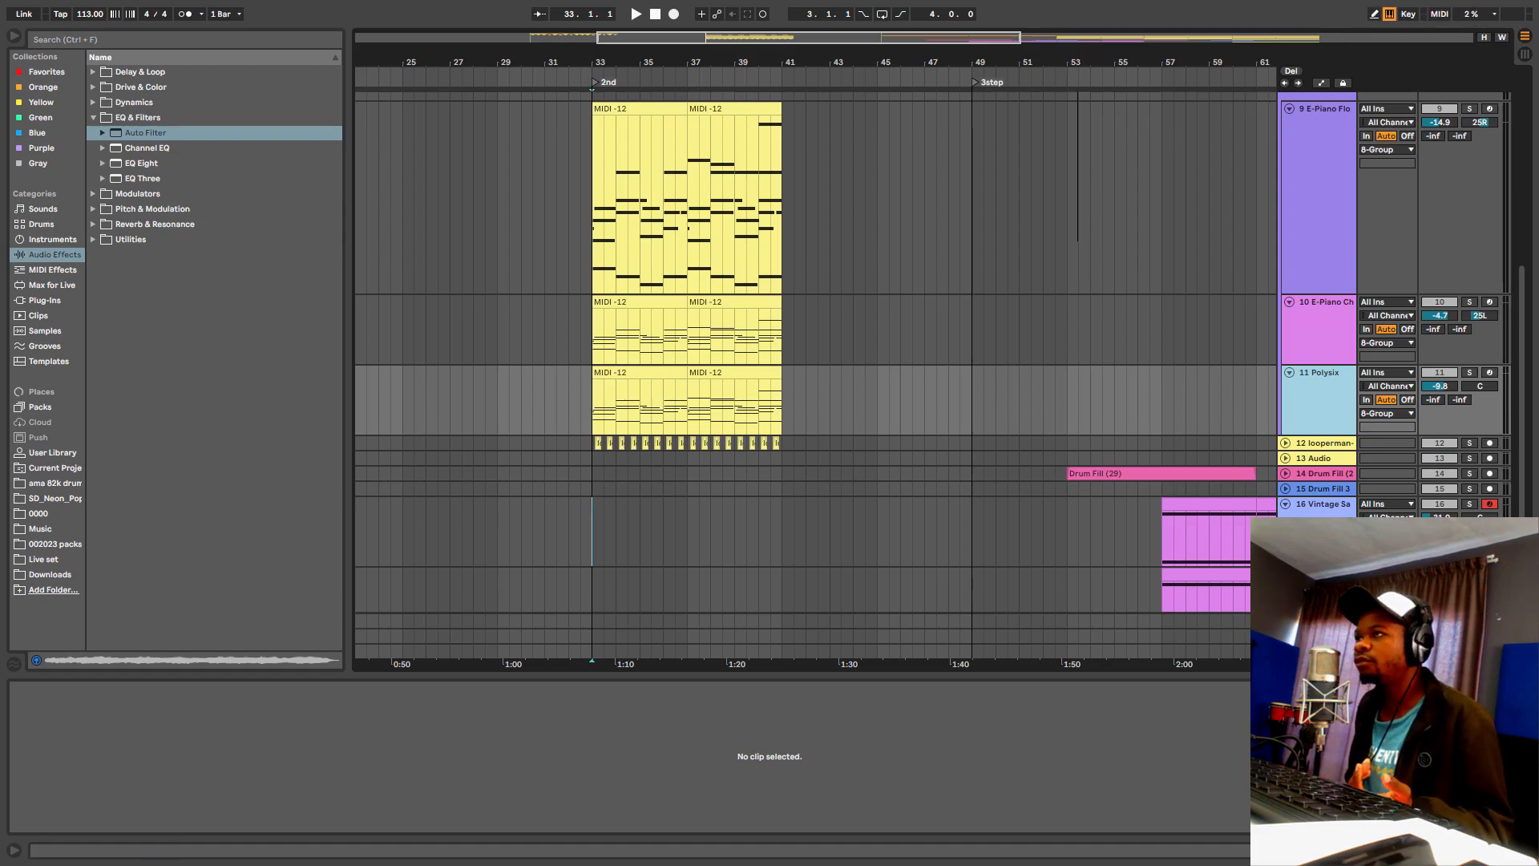
# Step: Fold the 8 Group and -12 tracks and unfold the ama 82k drum loop track to view its clips in the 3step section
pyautogui.moveTo(1075, 61); pyautogui.dragTo(1078, 48)
pyautogui.scroll(1, 1169, 351)
pyautogui.scroll(1, 1169, 350)
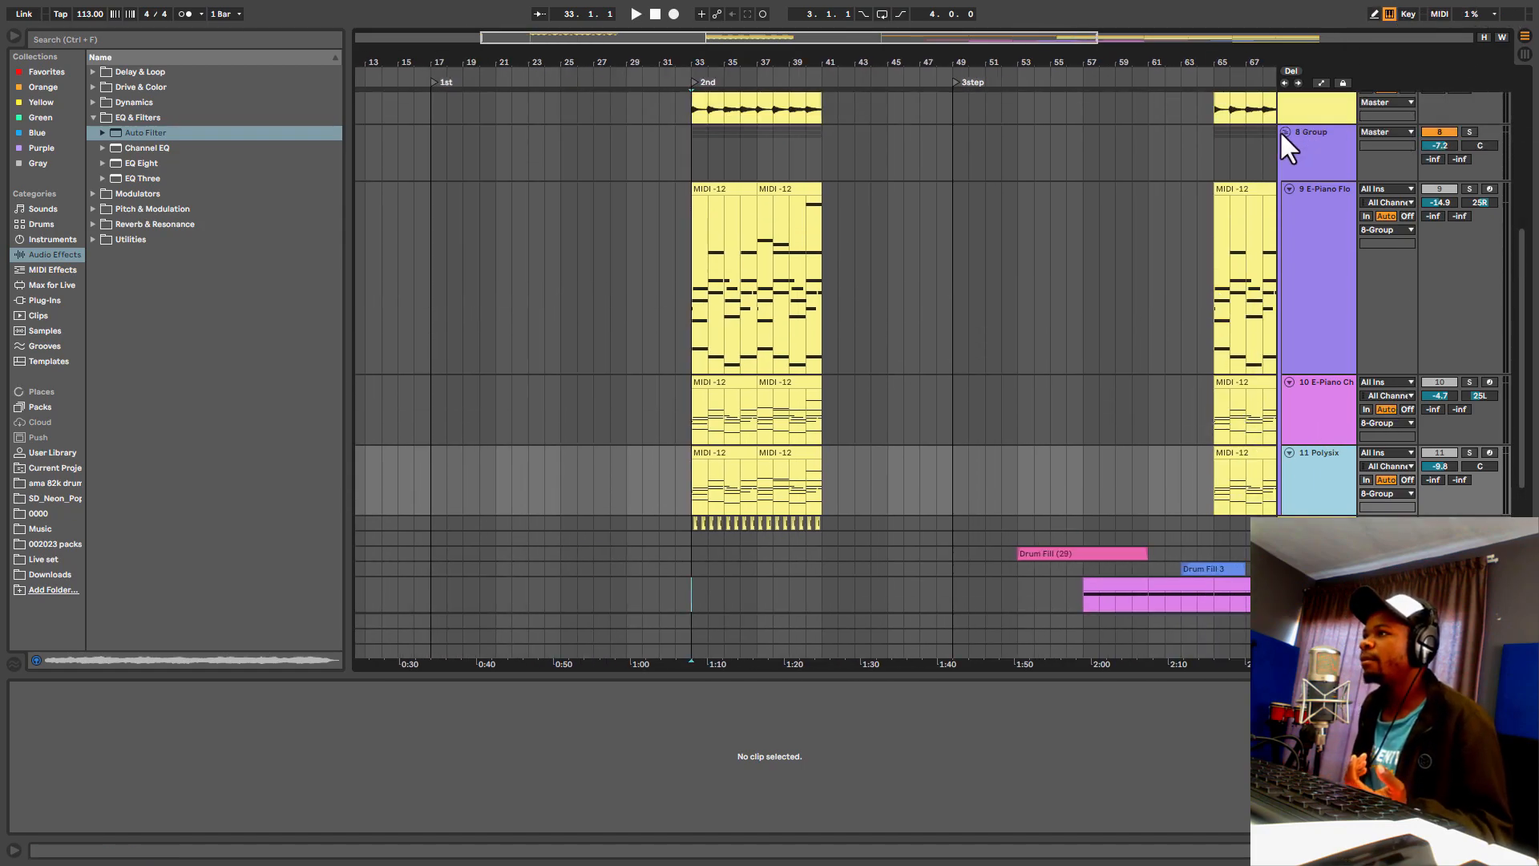
pyautogui.click(1285, 132)
pyautogui.moveTo(1127, 64); pyautogui.dragTo(842, 62)
pyautogui.scroll(4, 882, 241)
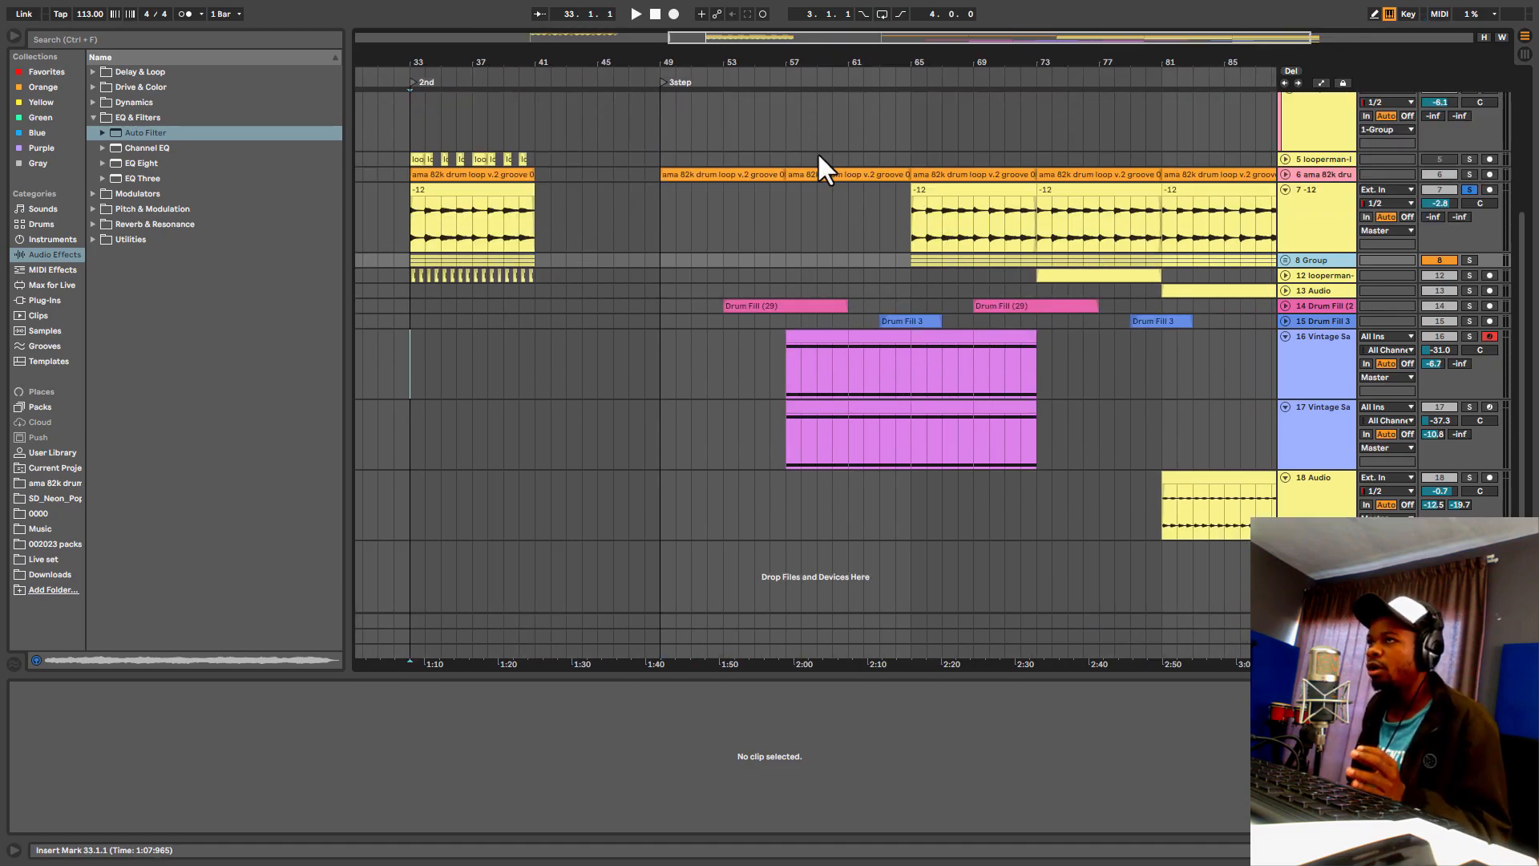
pyautogui.click(749, 171)
pyautogui.click(1286, 188)
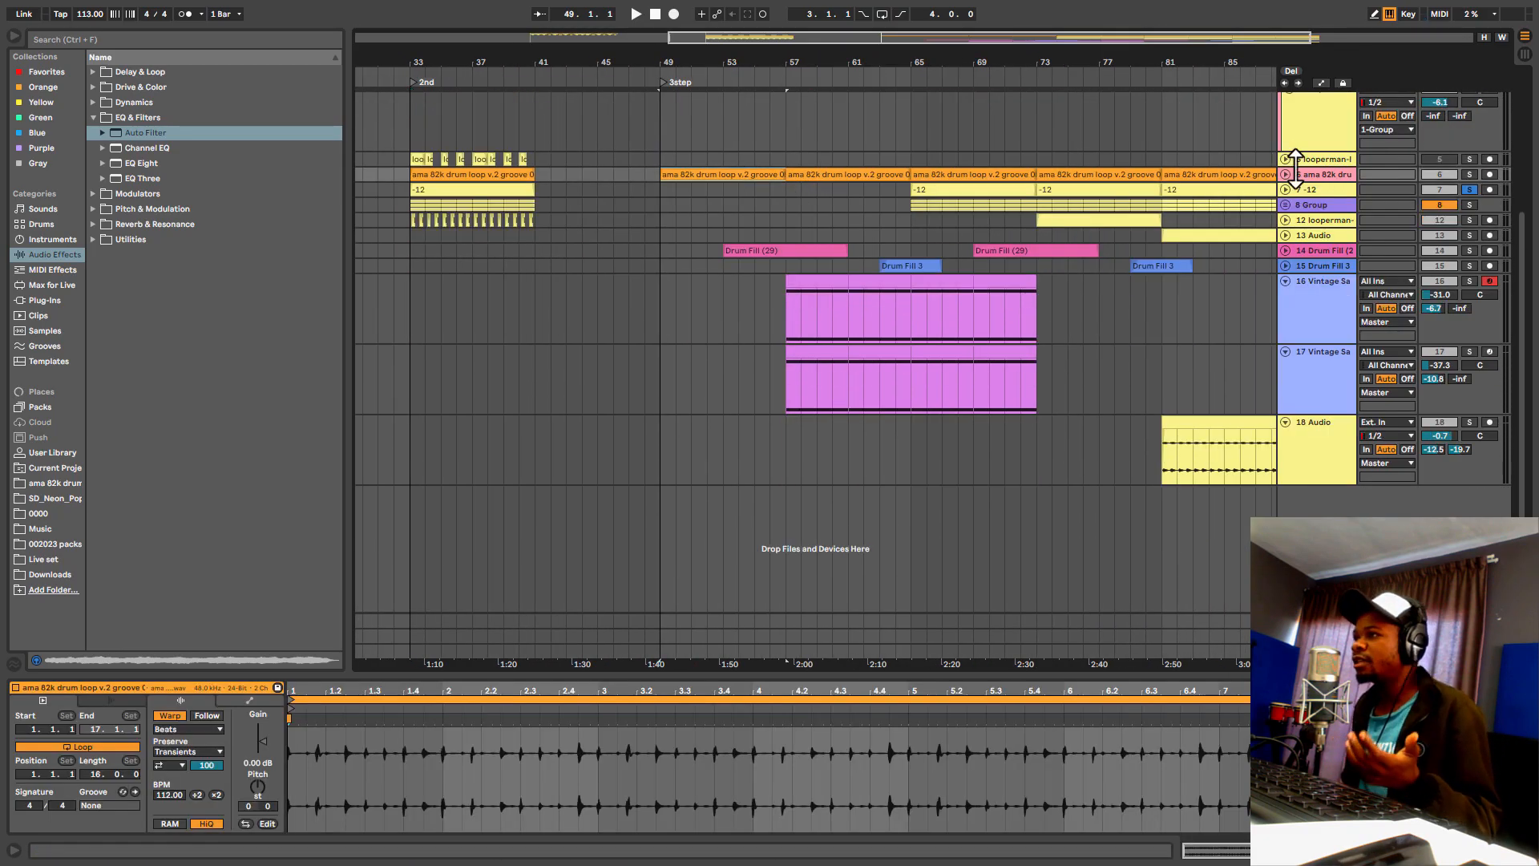
pyautogui.click(1285, 173)
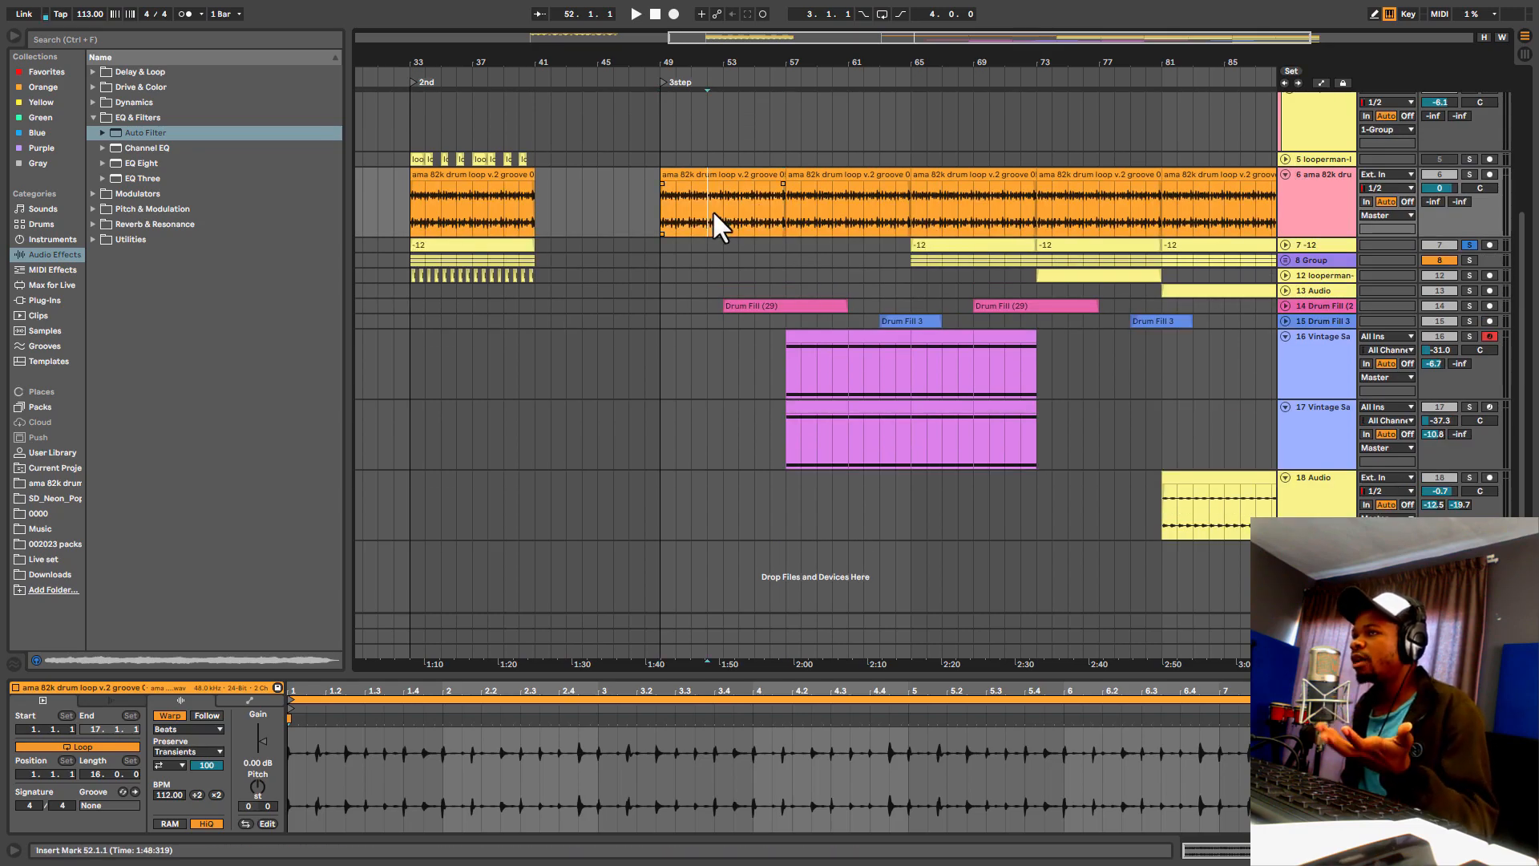
# Step: Unfold the Drum Fill (29) and Drum Fill 3 tracks and examine their fills around the Vintage clips from bar 57 to 73
pyautogui.click(1286, 306)
pyautogui.moveTo(762, 329); pyautogui.dragTo(807, 339)
pyautogui.scroll(-1, 821, 405)
pyautogui.click(786, 473)
pyautogui.moveTo(788, 480); pyautogui.dragTo(1037, 405)
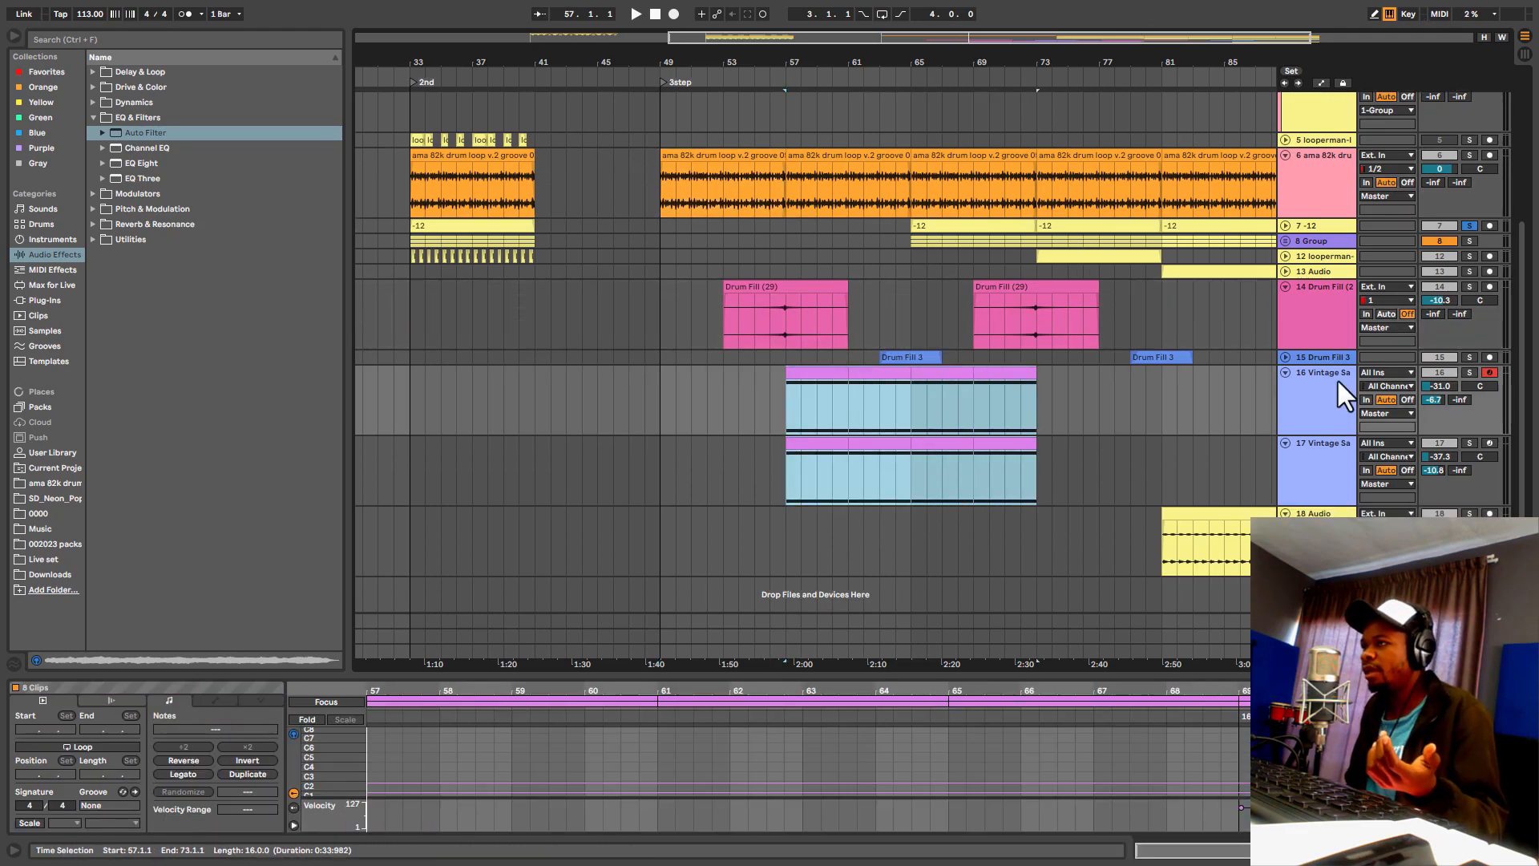
pyautogui.click(1285, 358)
pyautogui.click(885, 391)
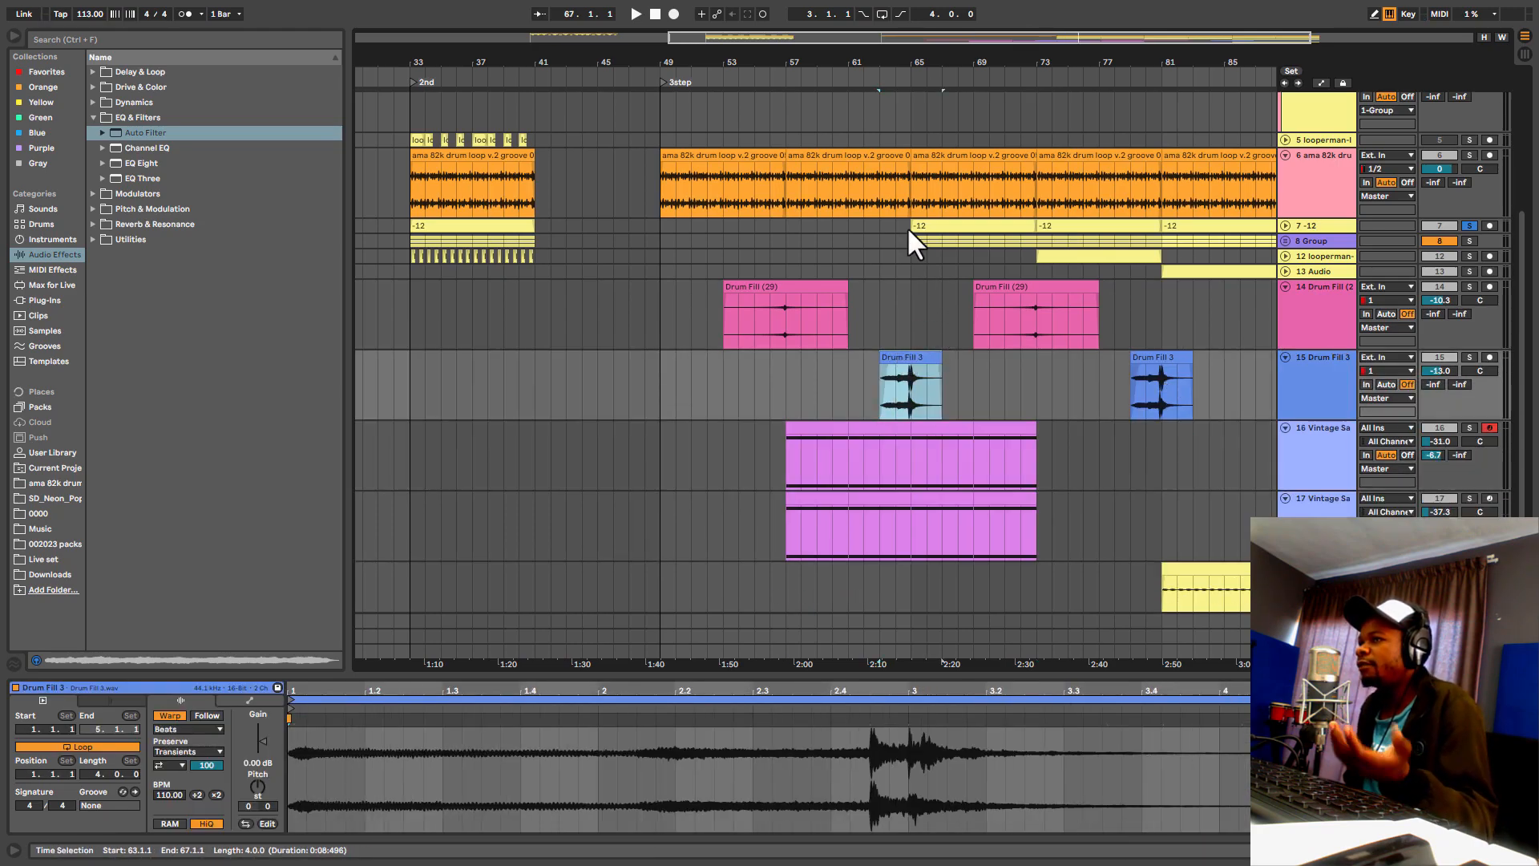
# Step: Unfold and solo the looperman track 12 and play its 3step clip from bar 73
pyautogui.click(906, 236)
pyautogui.scroll(-3, 1034, 264)
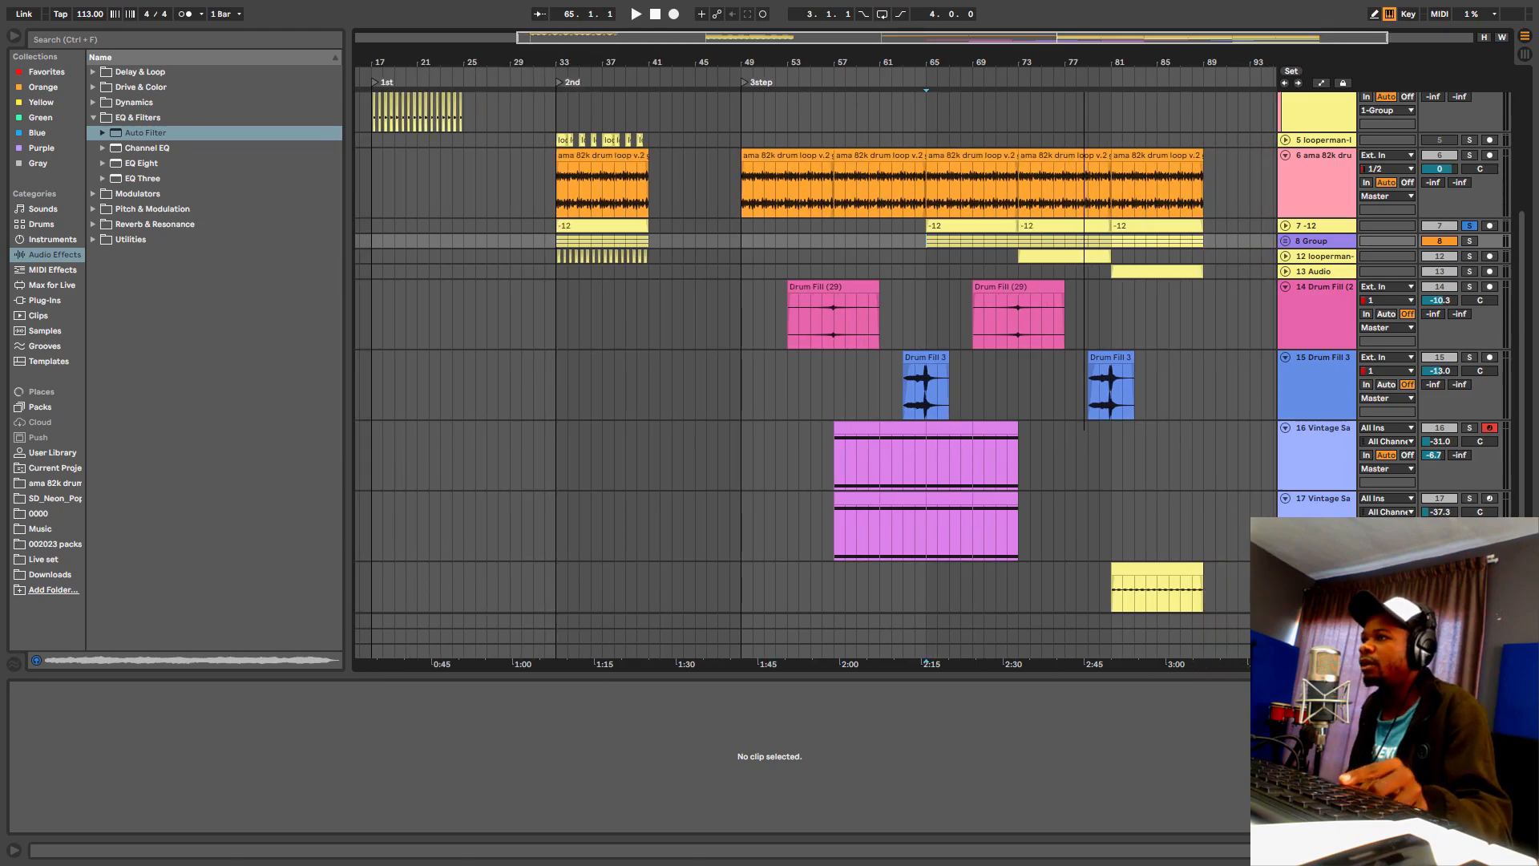
pyautogui.scroll(-2, 1028, 268)
pyautogui.click(926, 224)
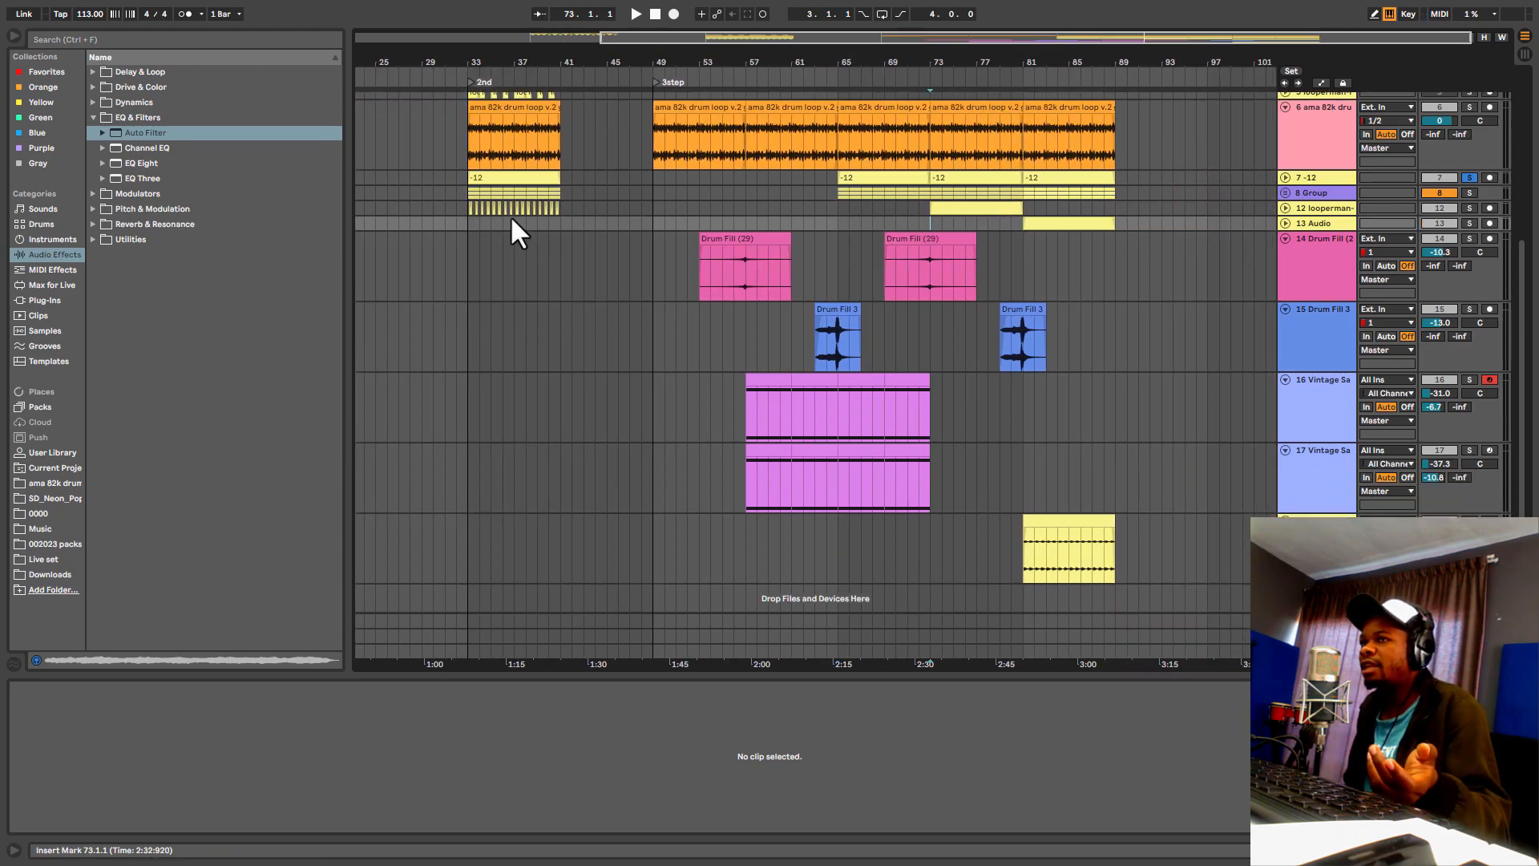
pyautogui.click(1287, 208)
pyautogui.click(1469, 208)
pyautogui.press('space')
pyautogui.press('space')
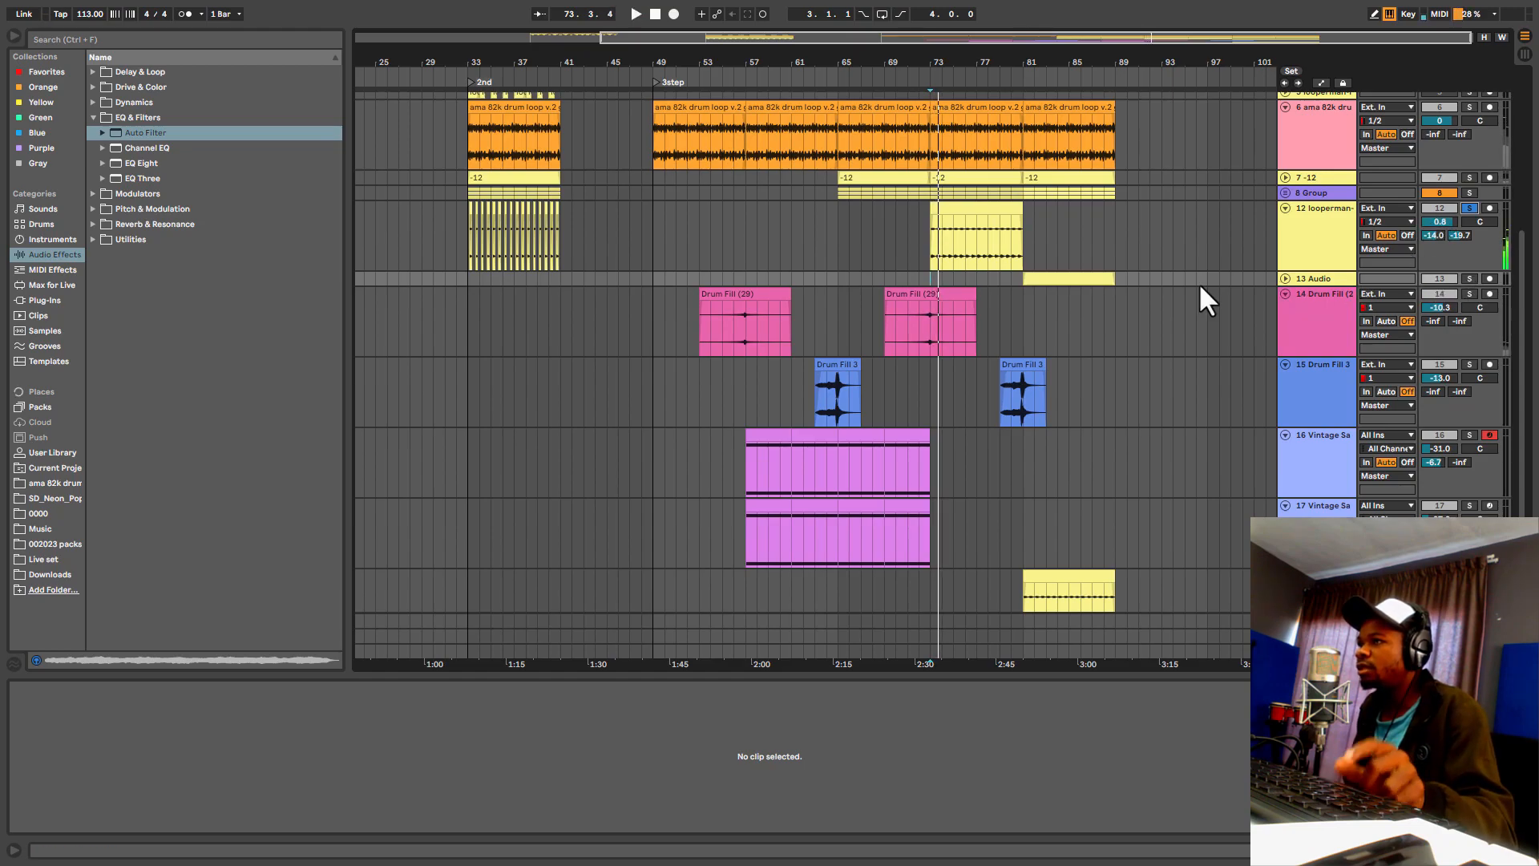
# Step: View the 13 Audio clip at bar 81, unsolo the looperman track, and fold the looperman and ama 82k drum loop tracks
pyautogui.click(1104, 279)
pyautogui.click(1468, 207)
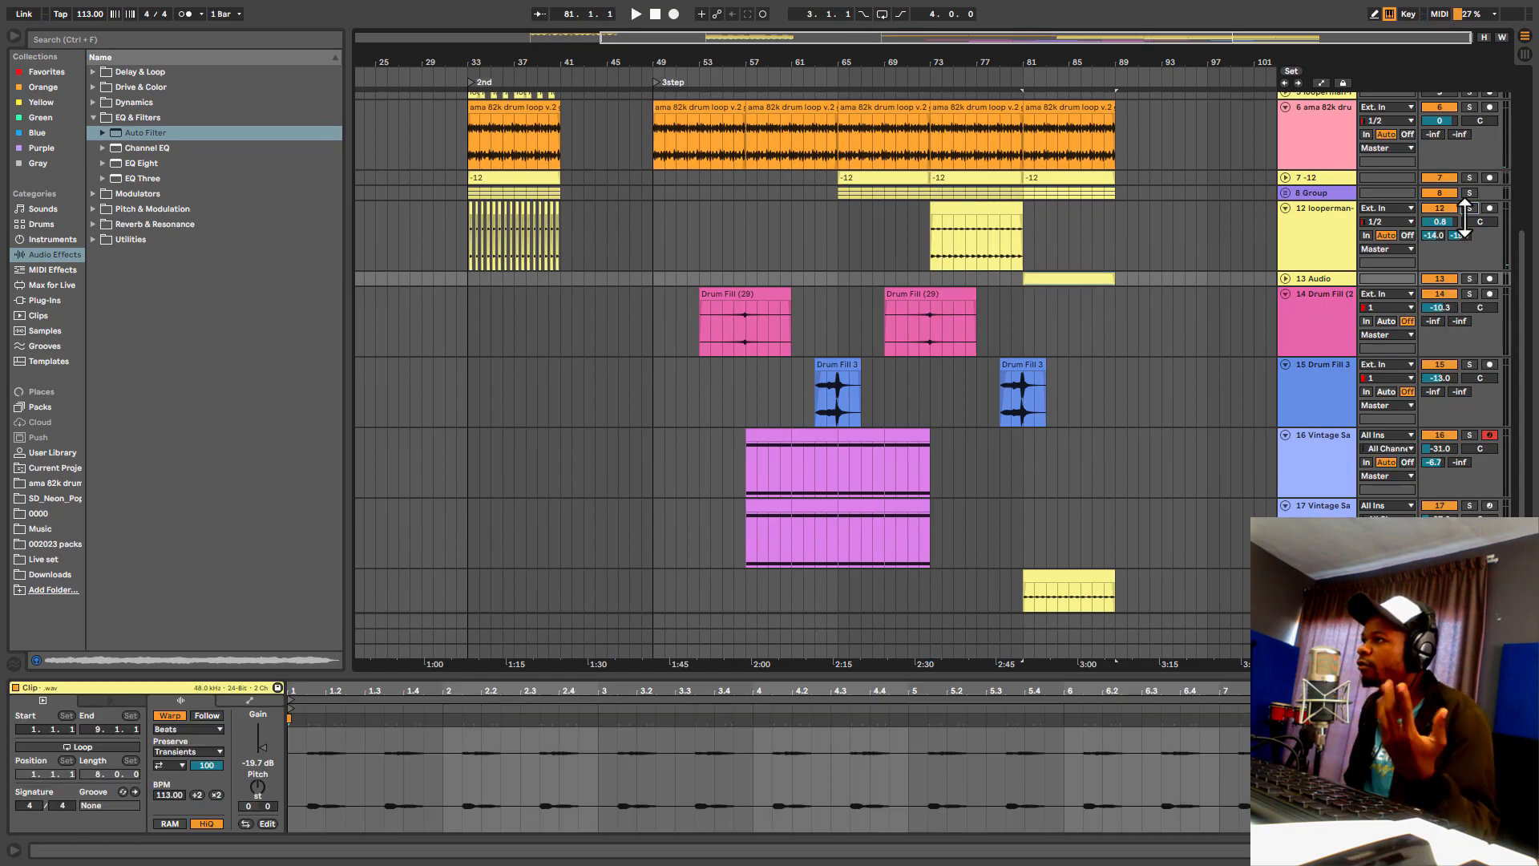
pyautogui.click(1286, 209)
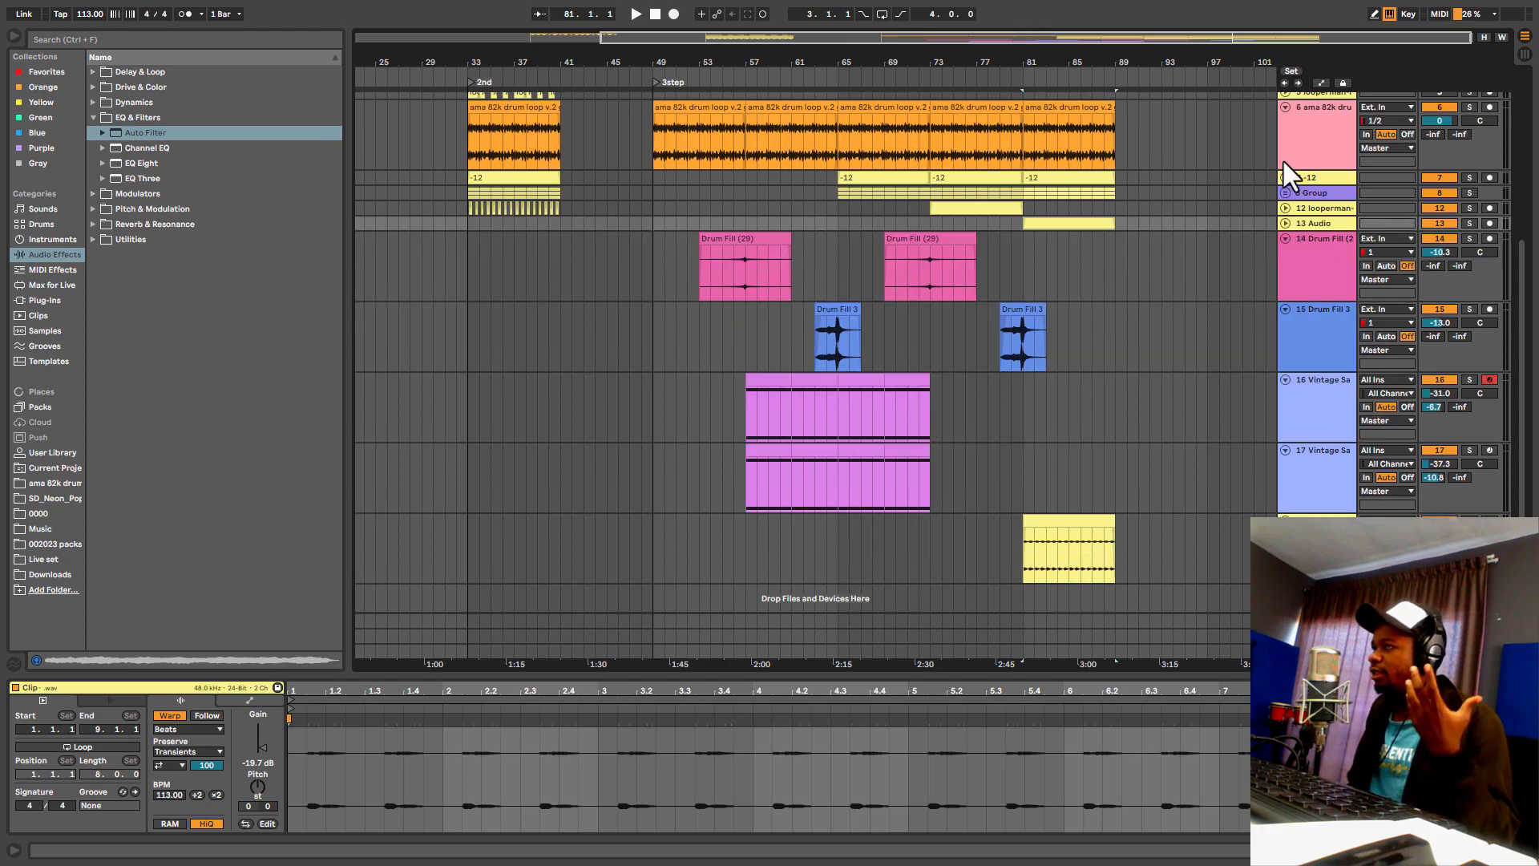
pyautogui.click(1286, 108)
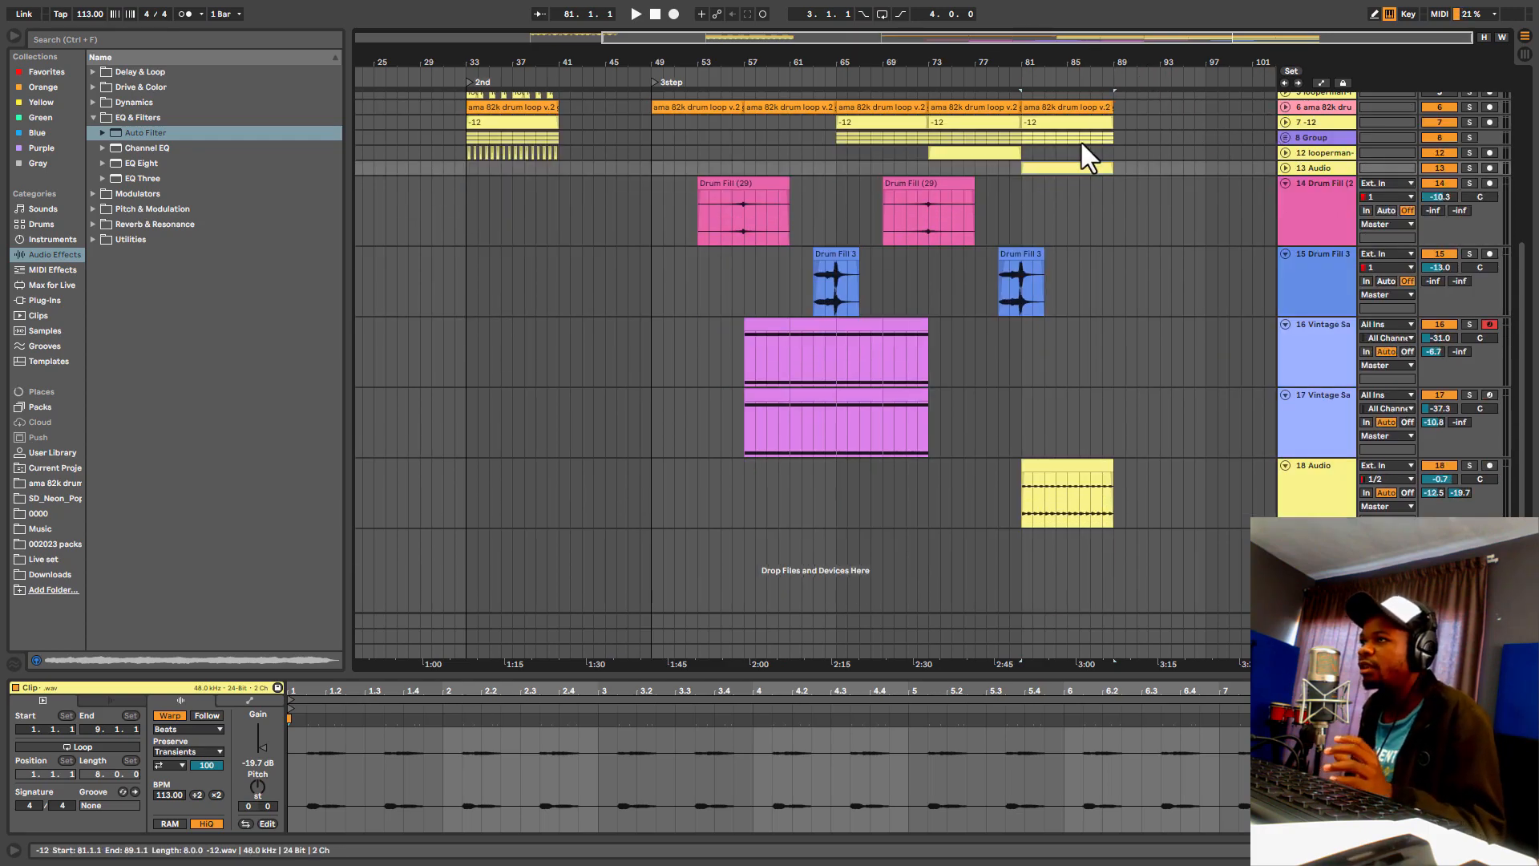
# Step: Duplicate the bar 81 to 89 clips on the upper tracks into bars 89 to 97, and delete the copies
pyautogui.click(1020, 215)
pyautogui.moveTo(1020, 215); pyautogui.dragTo(1103, 95)
pyautogui.click(1097, 307)
pyautogui.moveTo(1023, 207); pyautogui.dragTo(1116, 120)
pyautogui.hotkey('ctrl', 'd')
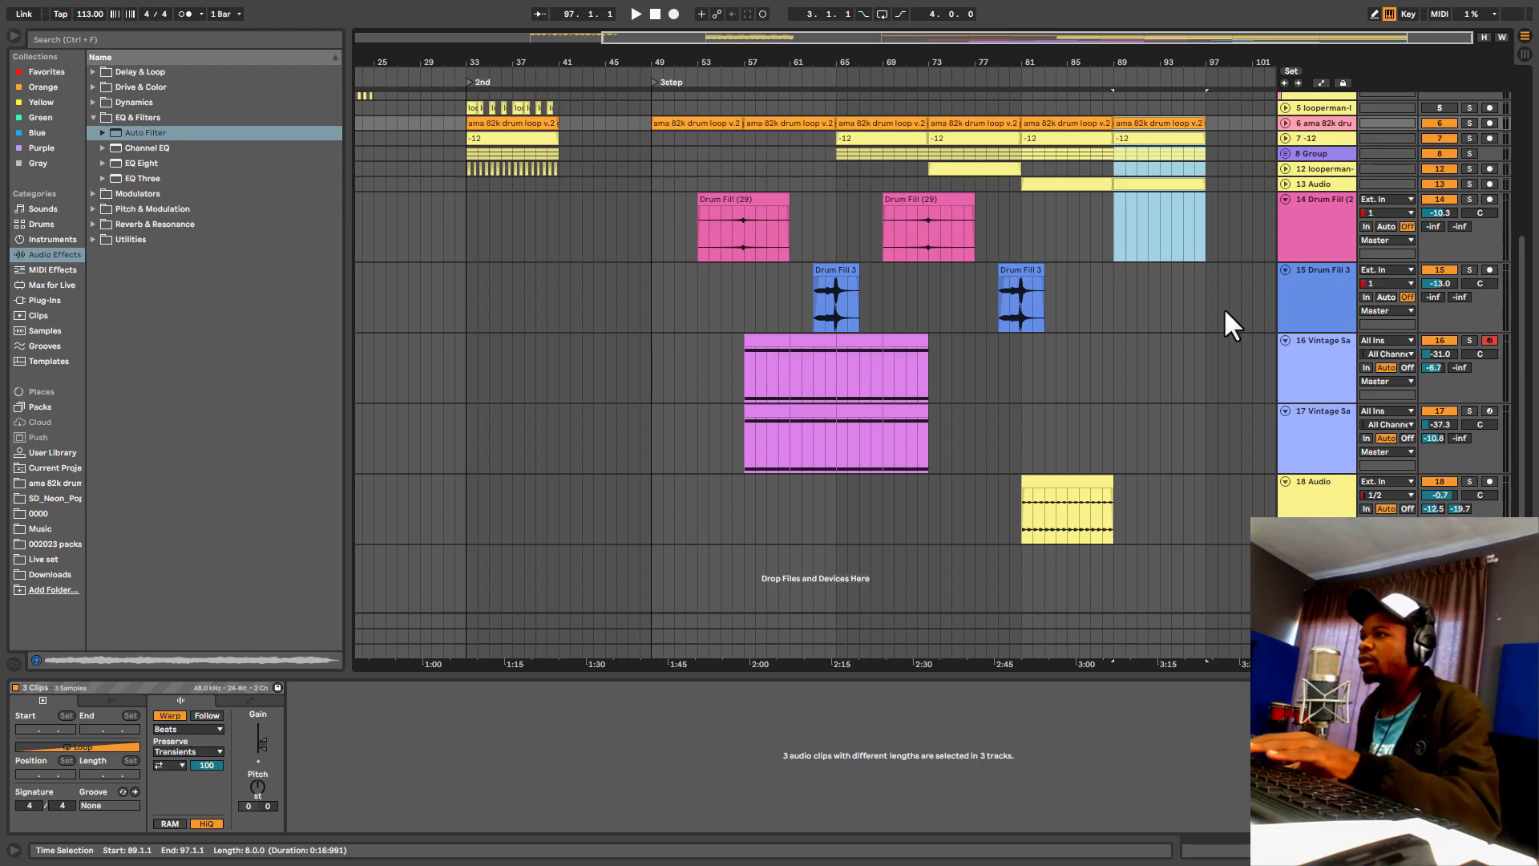
pyautogui.press('Delete')
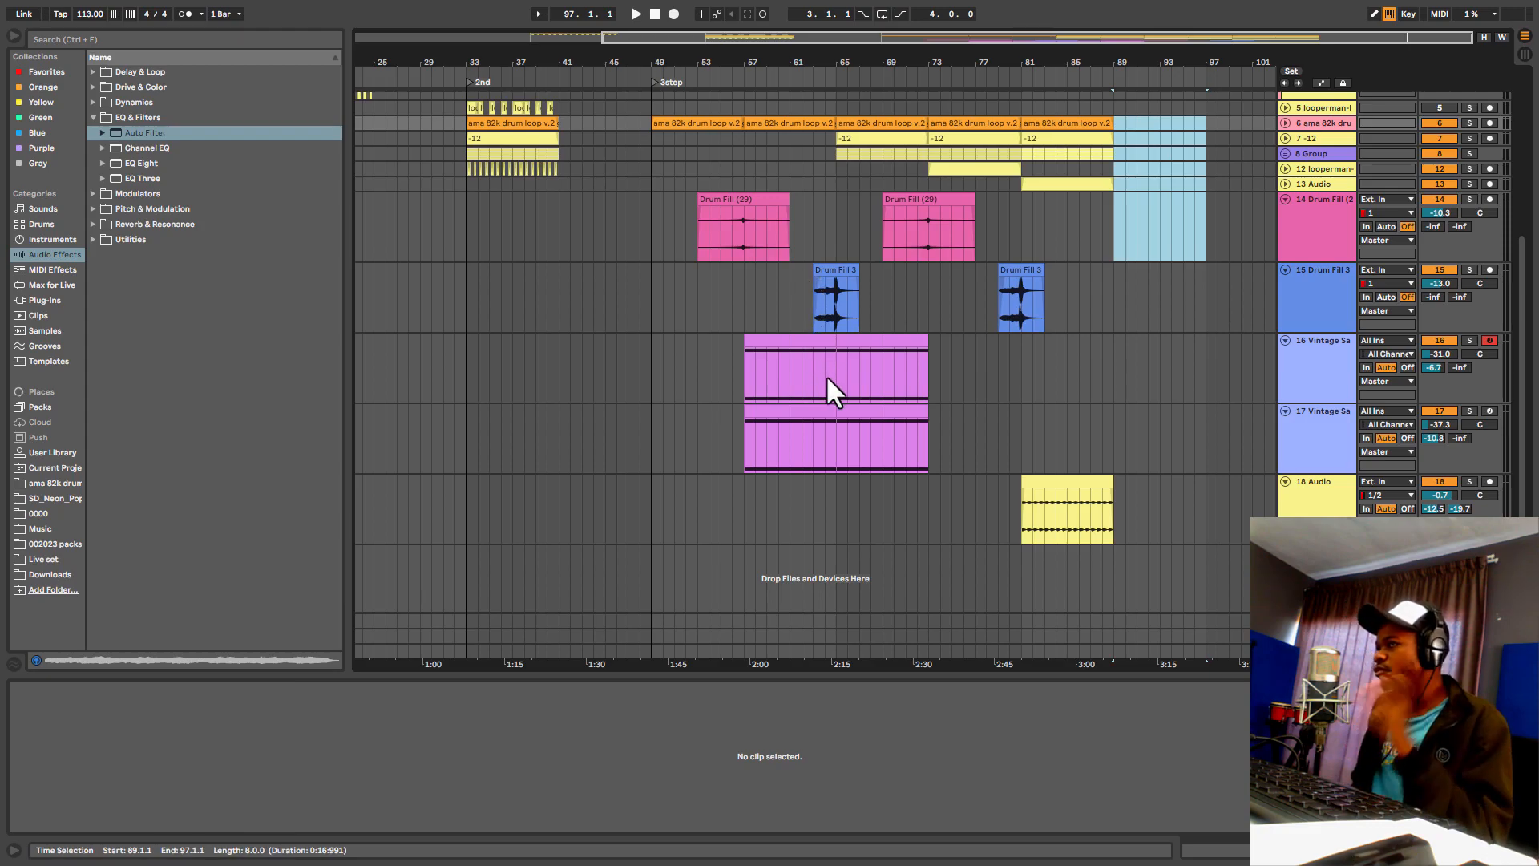
# Step: Play the 3step section from the first Drum Fill (29) clip at bar 53
pyautogui.click(701, 238)
pyautogui.press('space')
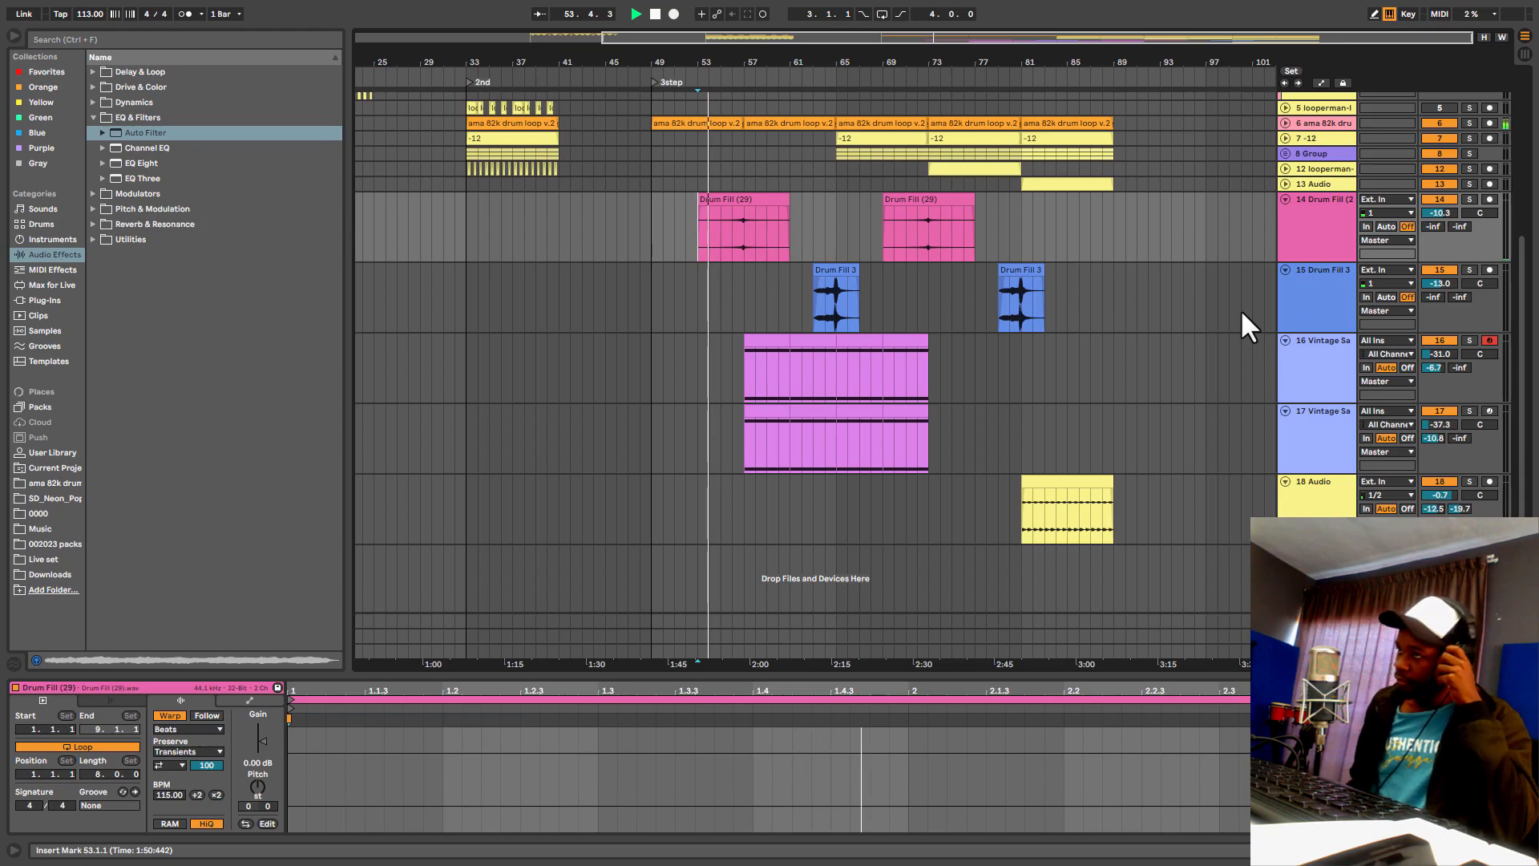